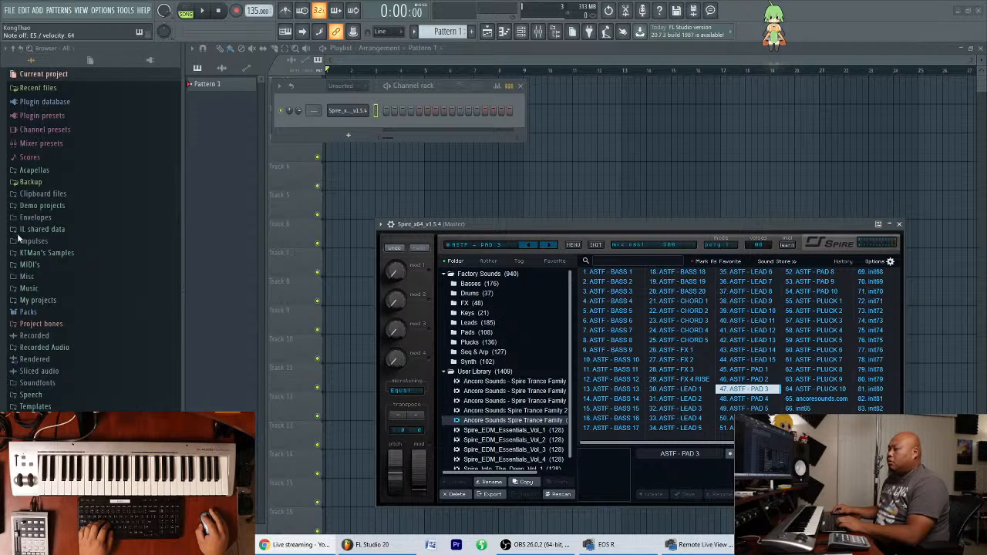
Reposition the Spire plugin window and the Channel rack so that both sit clear of each other over the Playlist.
{"action": "left_click_drag", "start_coordinate": [554, 227], "coordinate": [538, 227]}
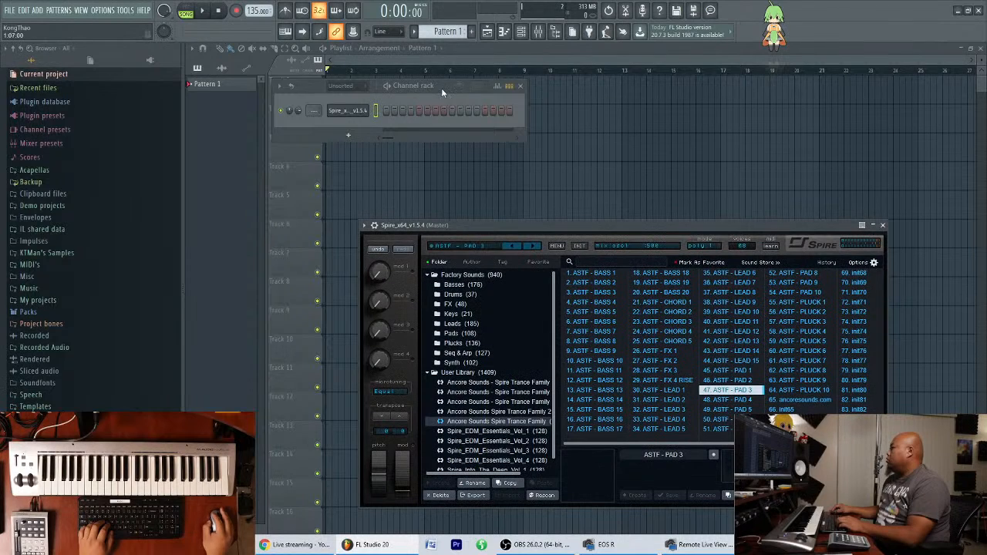
{"action": "left_click_drag", "start_coordinate": [442, 90], "coordinate": [458, 87]}
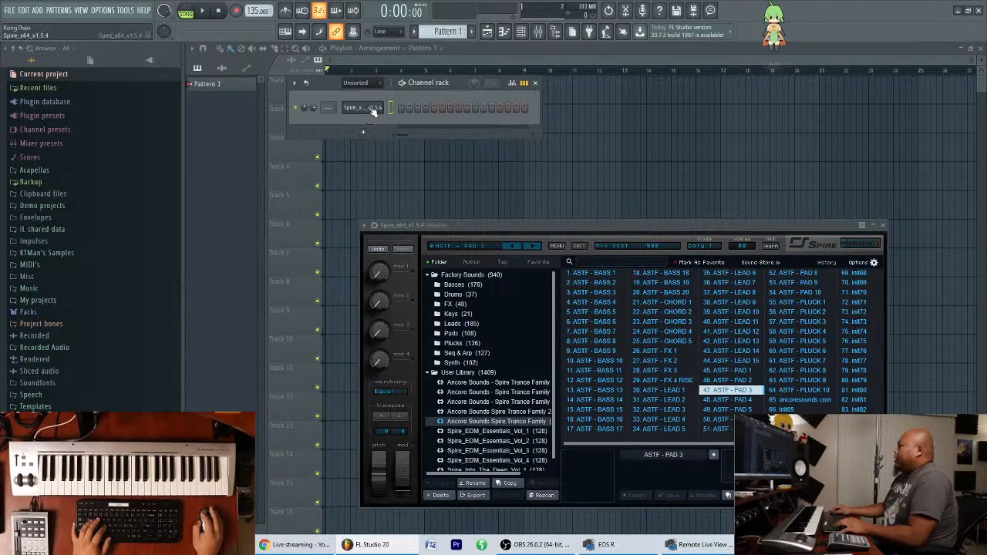
{"action": "left_click_drag", "start_coordinate": [705, 226], "coordinate": [774, 245]}
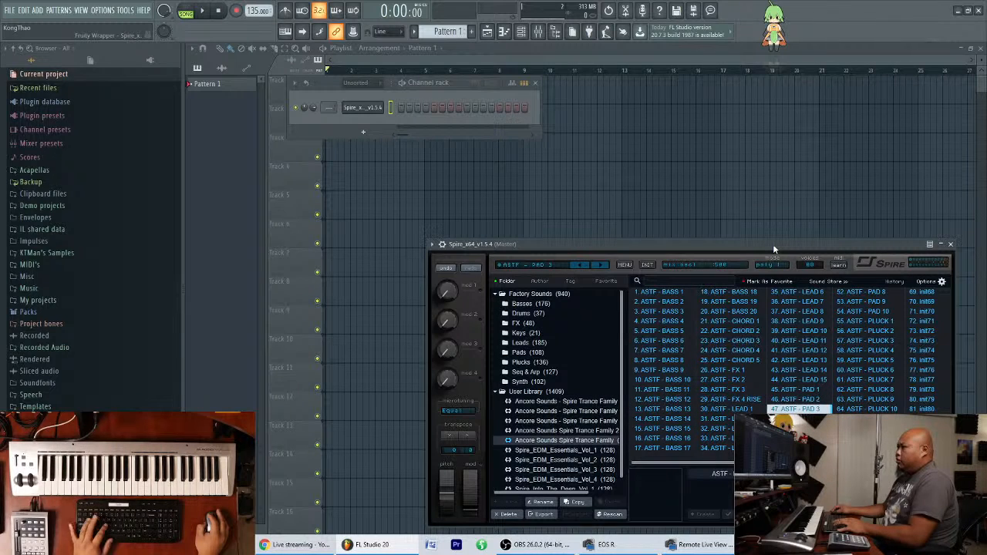
{"action": "left_click_drag", "start_coordinate": [774, 248], "coordinate": [765, 226]}
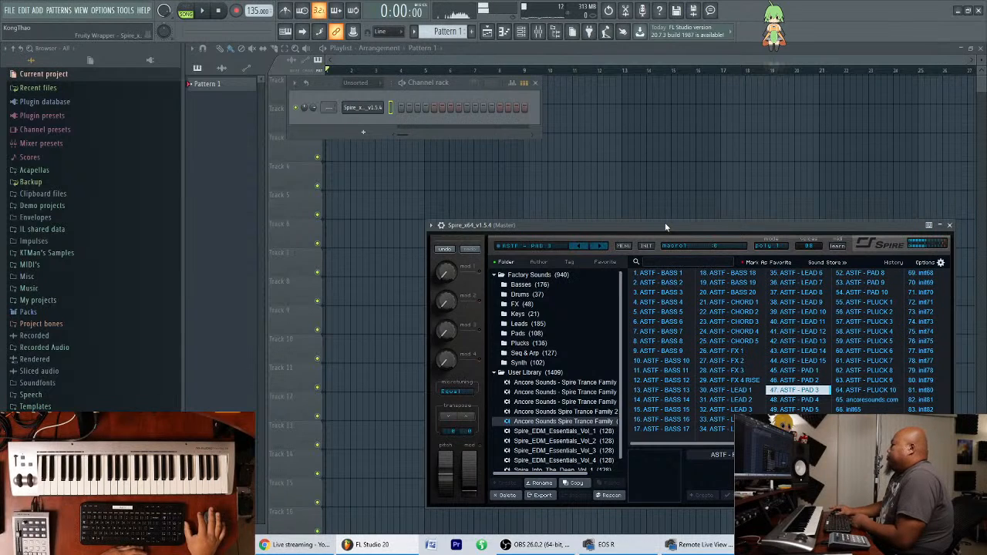
{"action": "left_click_drag", "start_coordinate": [459, 91], "coordinate": [511, 109]}
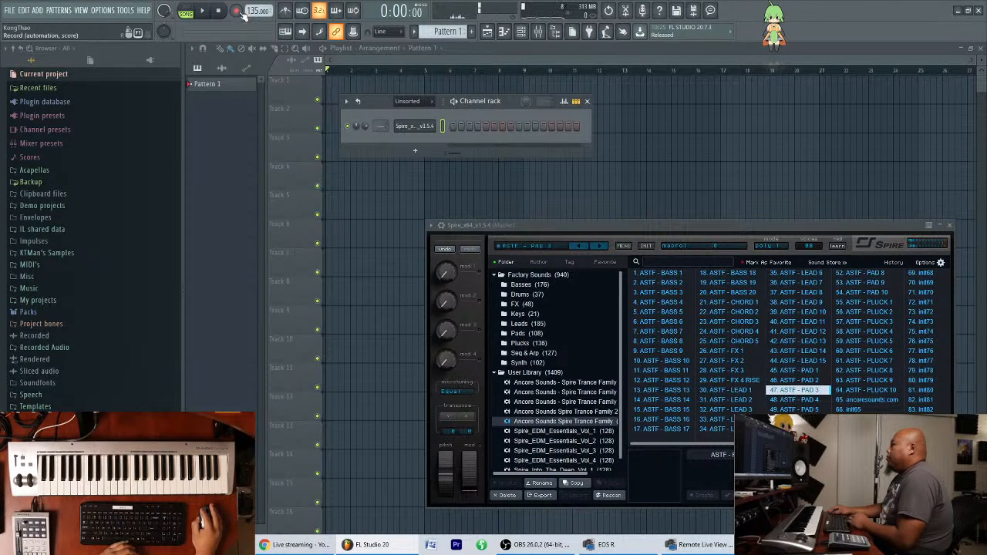
Turn on the metronome and set the project tempo to 130 BPM, testing the speed with short playbacks.
{"action": "key", "text": "space"}
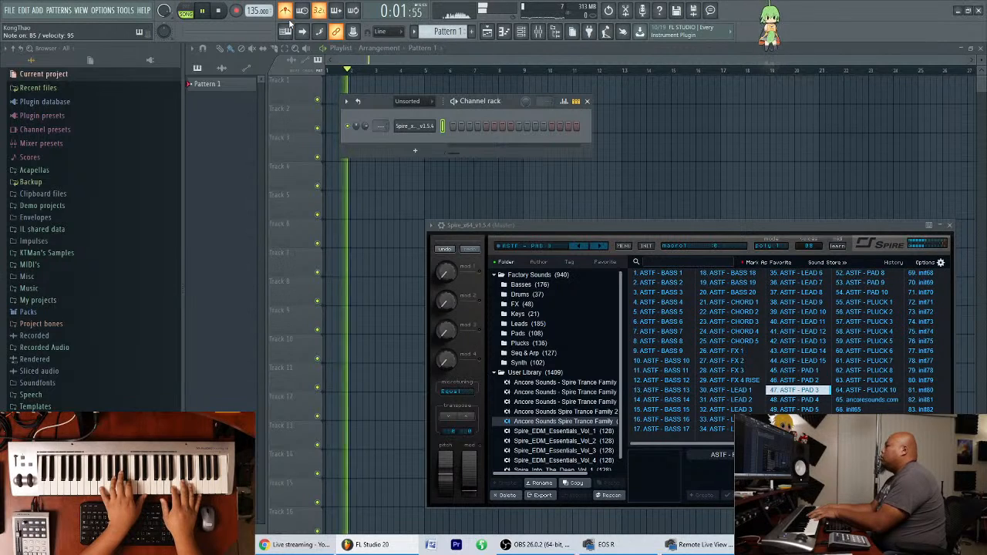
{"action": "key", "text": "space"}
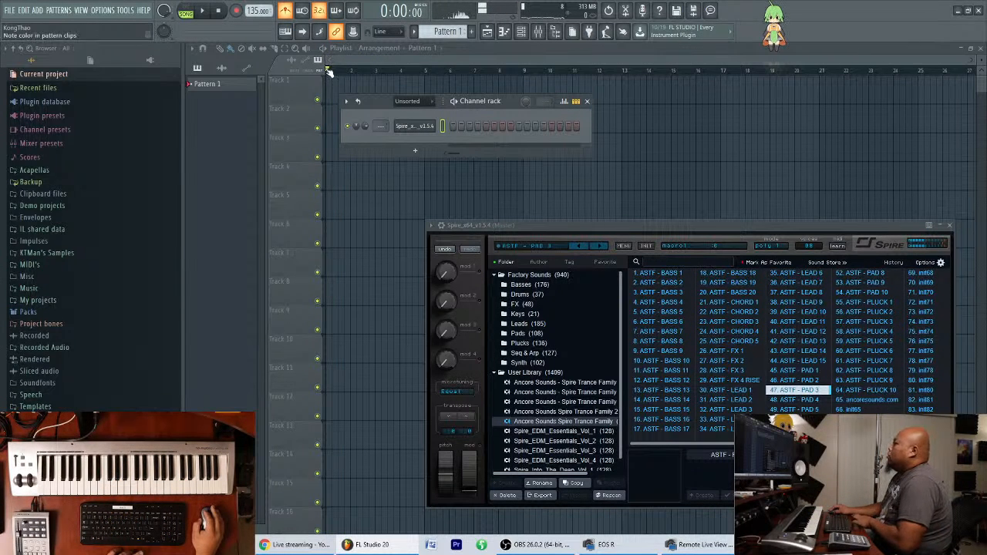
{"action": "left_click_drag", "start_coordinate": [255, 11], "coordinate": [256, 16]}
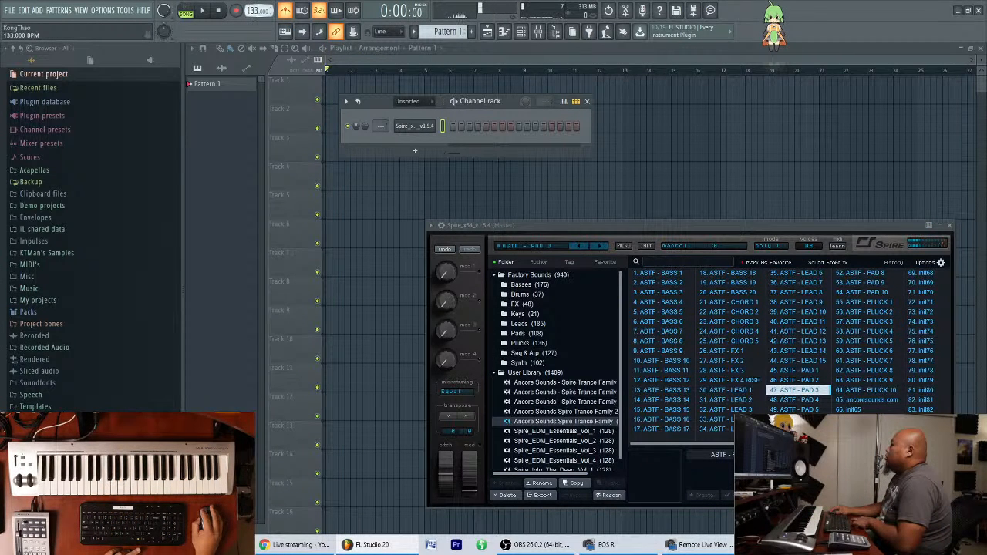
{"action": "key", "text": "space"}
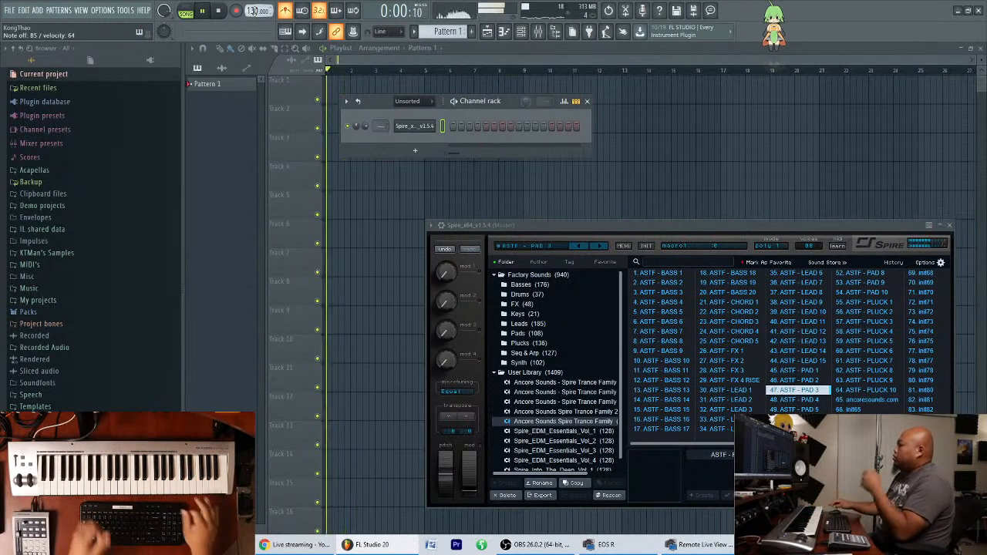
{"action": "key", "text": "space"}
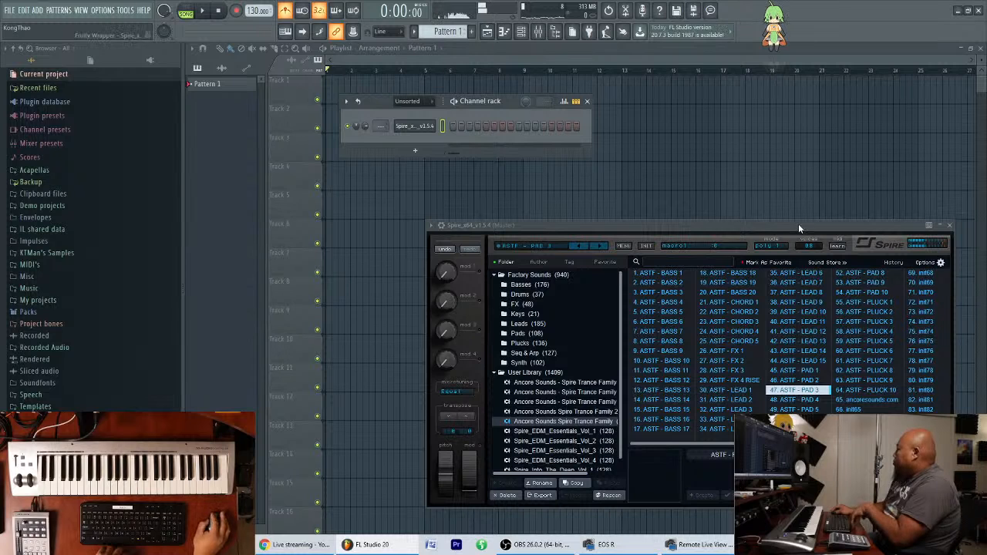
Audition the Spire presets one by one from ASTF - PAD 4 onward, ending with ASTF - PLUCK 3 loaded.
{"action": "left_click", "coordinate": [819, 401]}
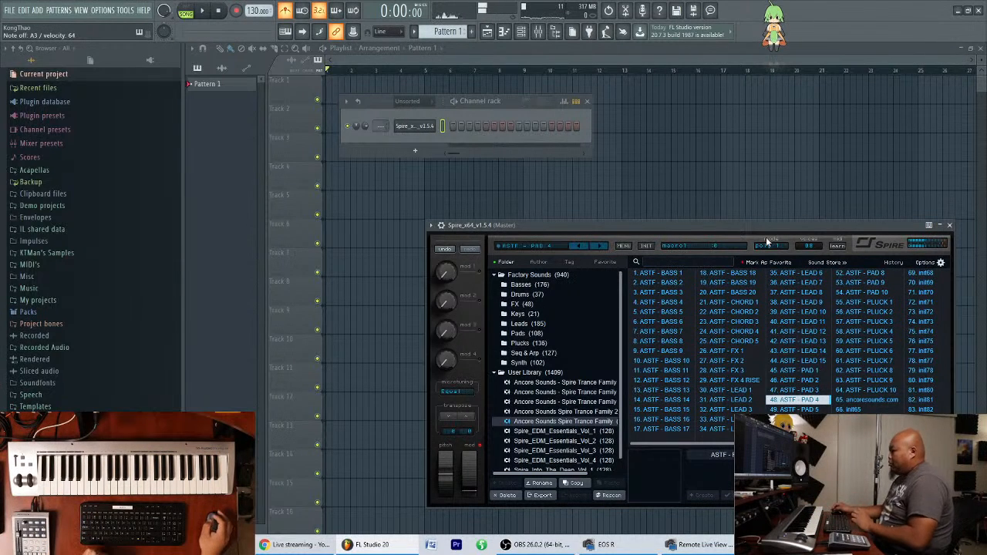
{"action": "left_click", "coordinate": [822, 410]}
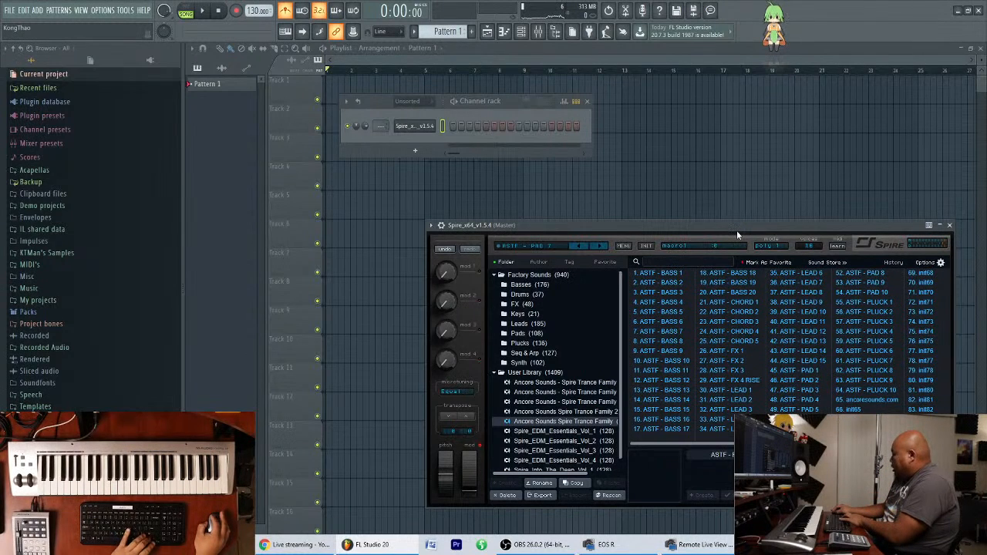
{"action": "key", "text": "Down"}
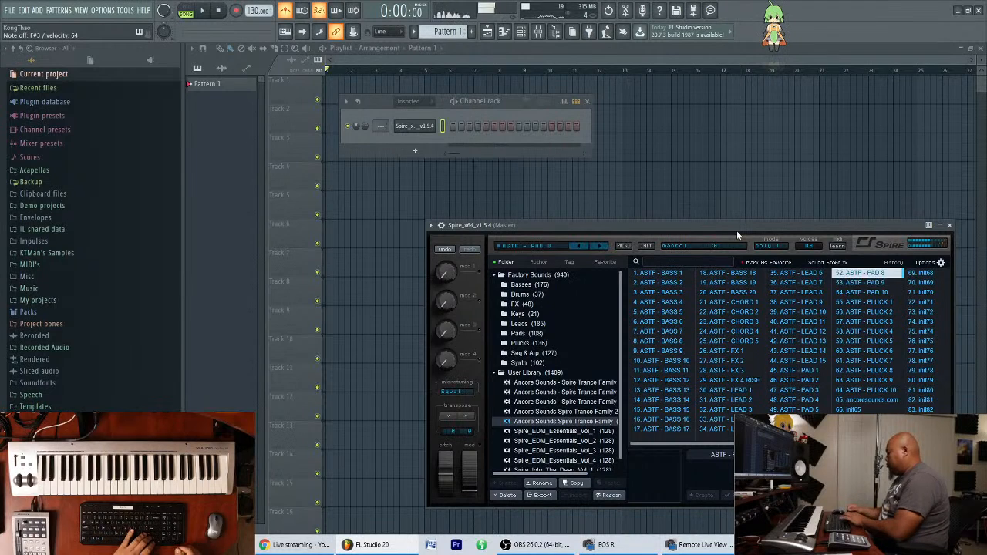
{"action": "key", "text": "Down"}
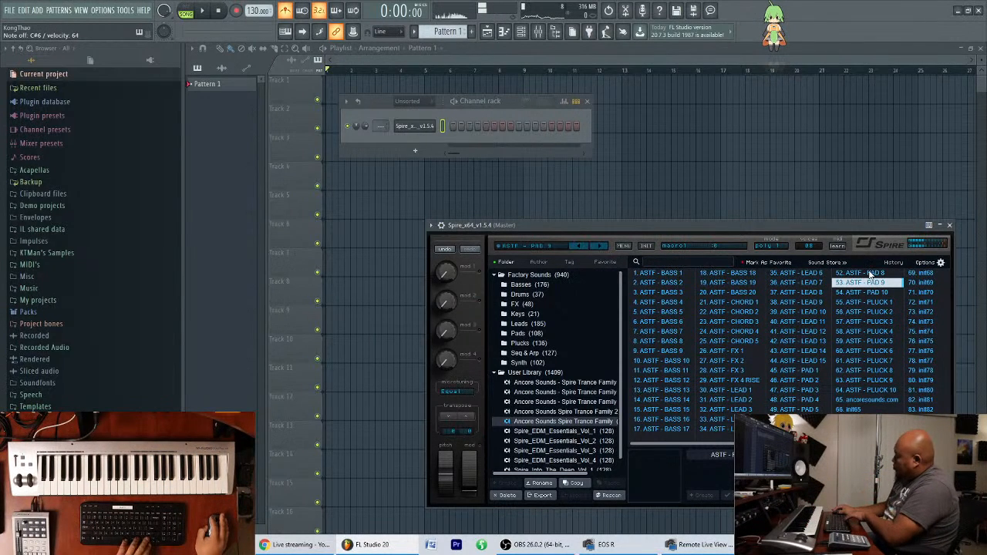
{"action": "key", "text": "Down"}
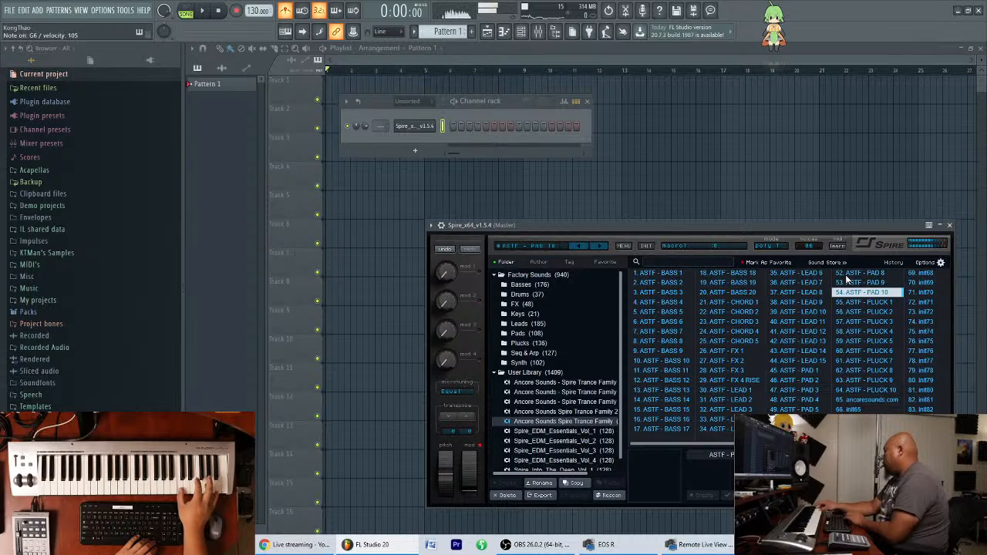
{"action": "key", "text": "Down"}
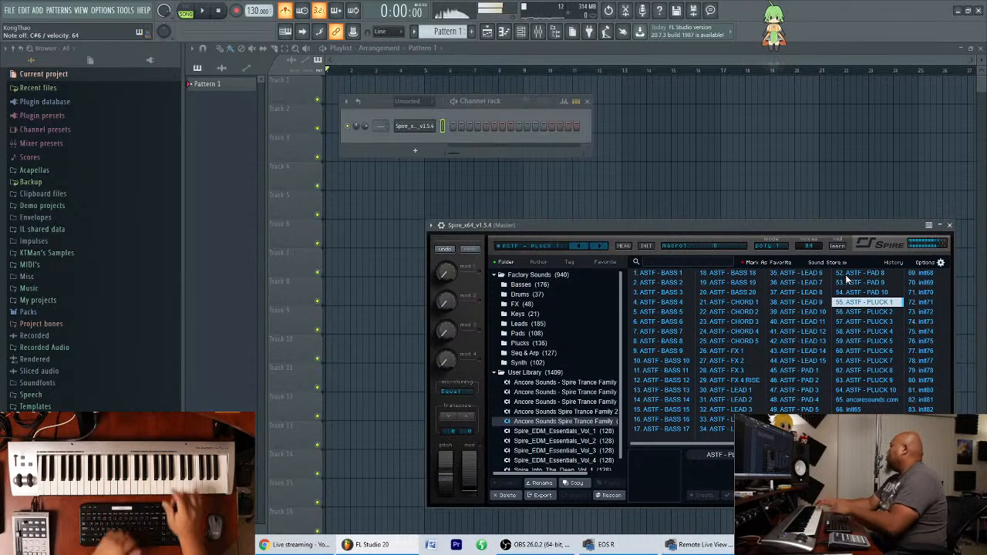
{"action": "key", "text": "Down"}
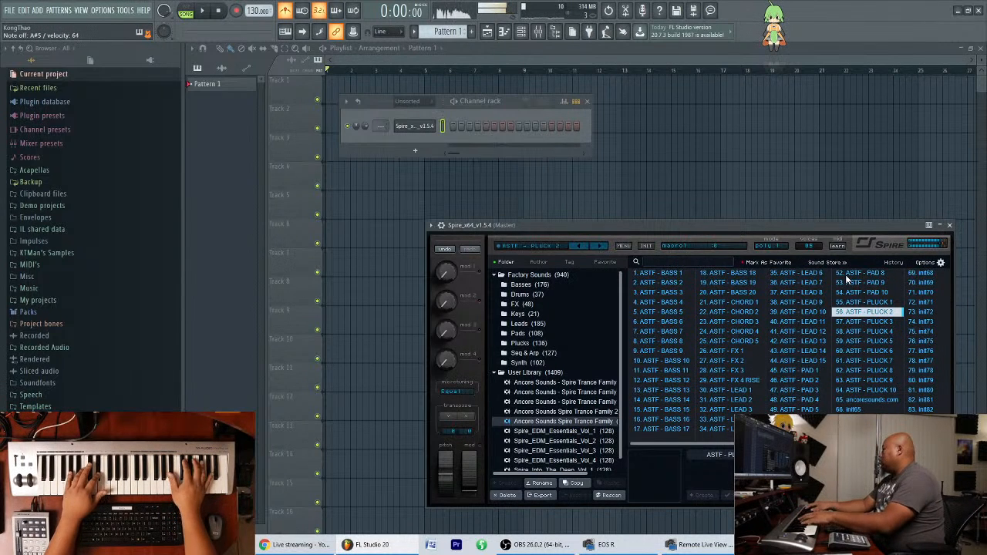
{"action": "key", "text": "Down"}
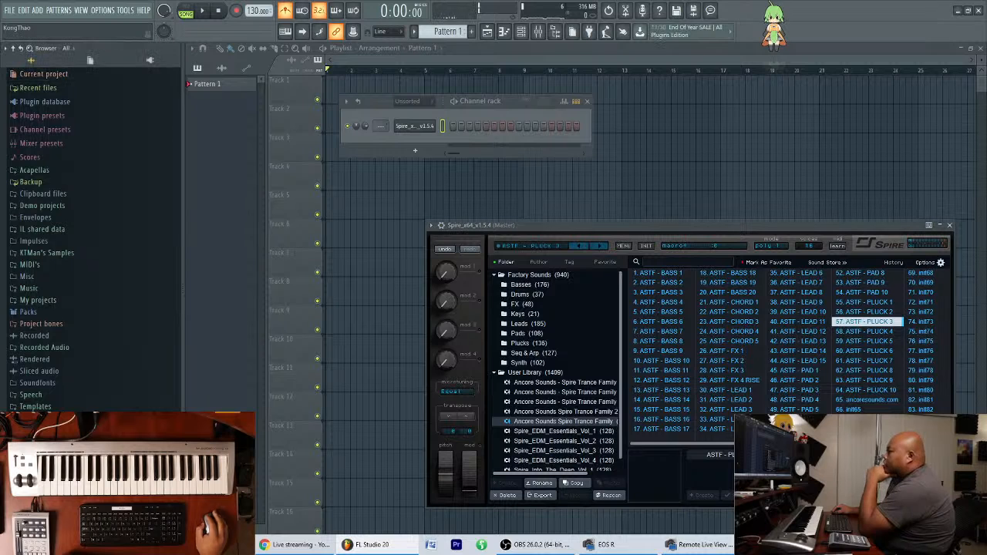
Audition the browser samples beat_9 to beat_12 and move the Channel rack to just above the Spire window.
{"action": "left_click", "coordinate": [89, 386]}
{"action": "scroll", "coordinate": [71, 391], "scroll_direction": "down", "scroll_amount": 15}
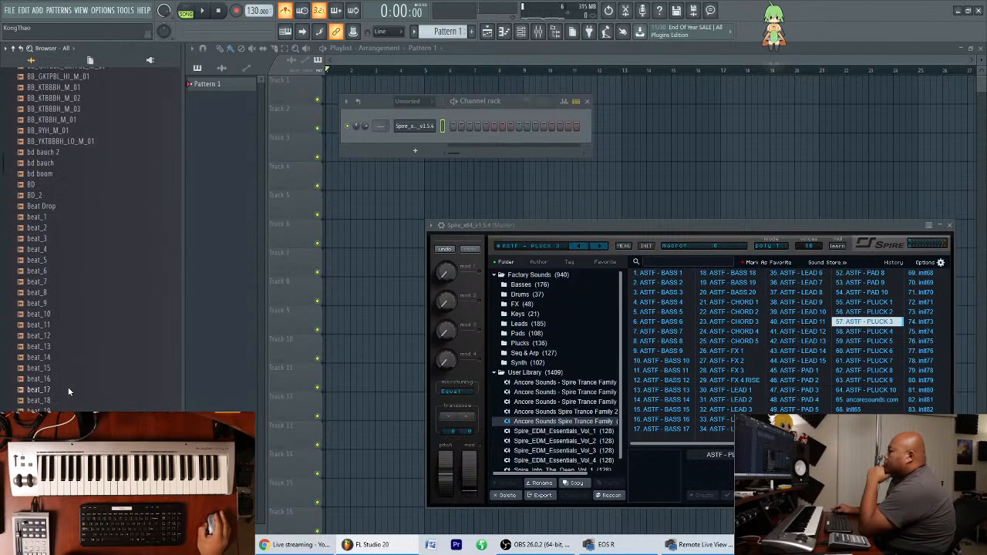
{"action": "left_click", "coordinate": [68, 304]}
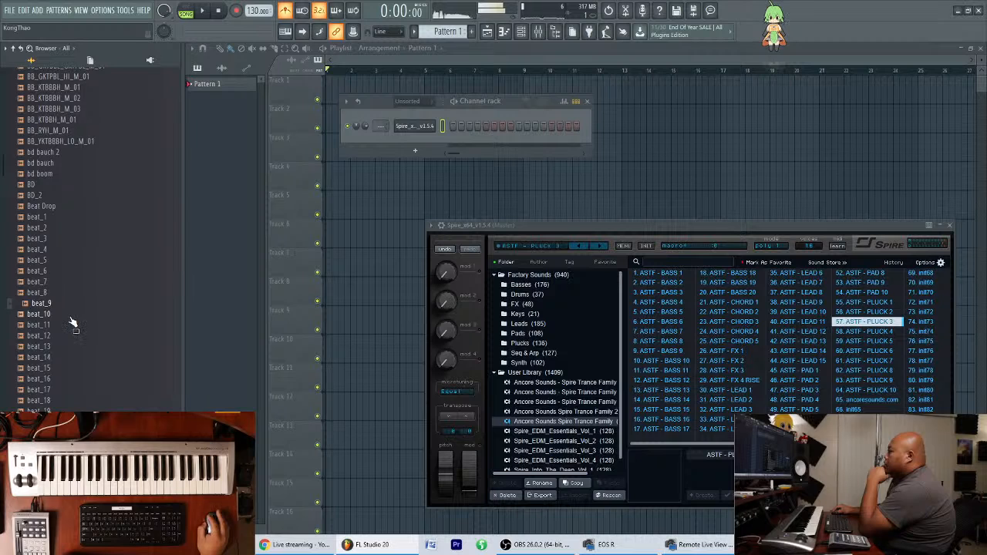
{"action": "left_click", "coordinate": [70, 317]}
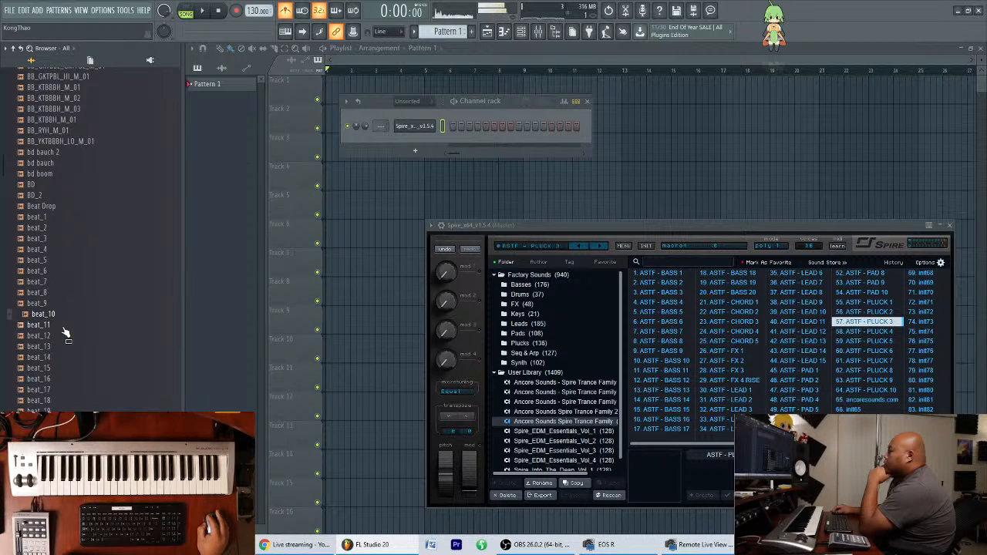
{"action": "left_click_drag", "start_coordinate": [510, 105], "coordinate": [620, 153]}
{"action": "left_click", "coordinate": [69, 326]}
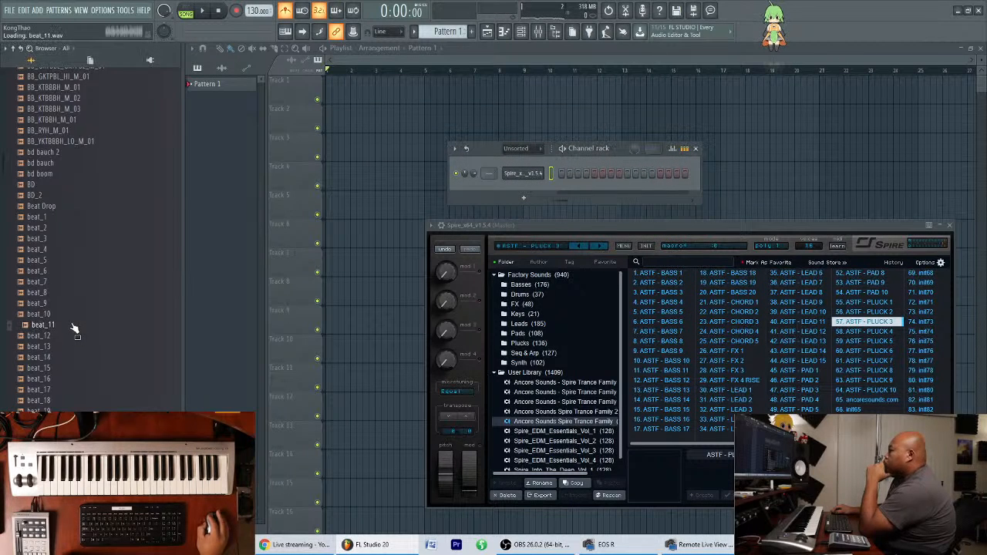
{"action": "left_click", "coordinate": [60, 336]}
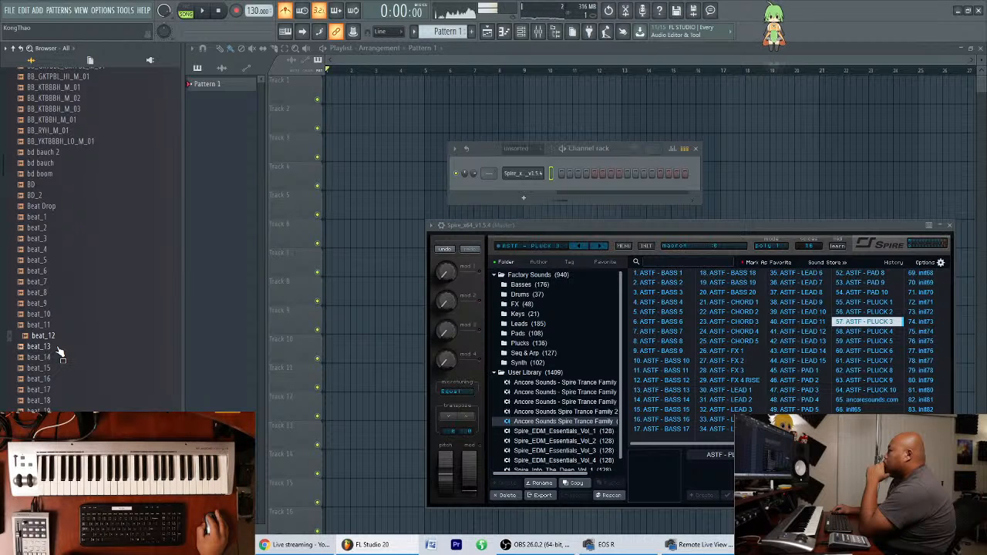
Audition the browser's drum loop samples one after another from beat_13 to beat_23.
{"action": "left_click", "coordinate": [59, 348]}
{"action": "left_click", "coordinate": [62, 359]}
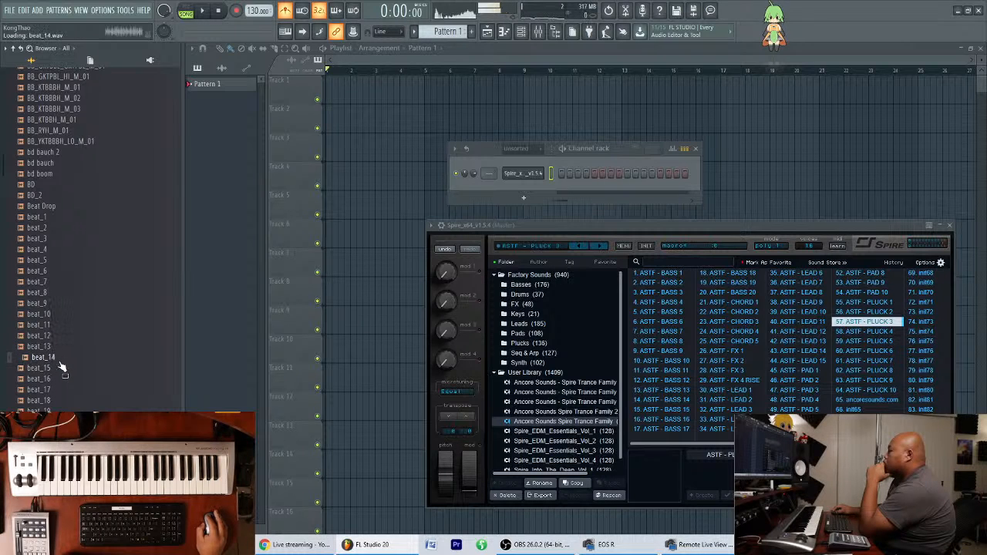
{"action": "left_click", "coordinate": [61, 371]}
{"action": "left_click", "coordinate": [59, 380]}
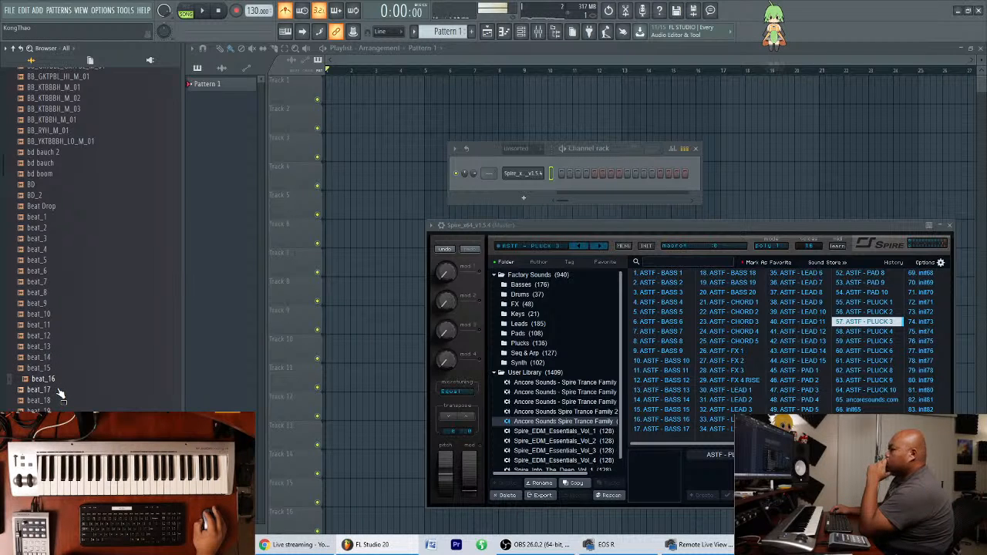
{"action": "left_click", "coordinate": [59, 390]}
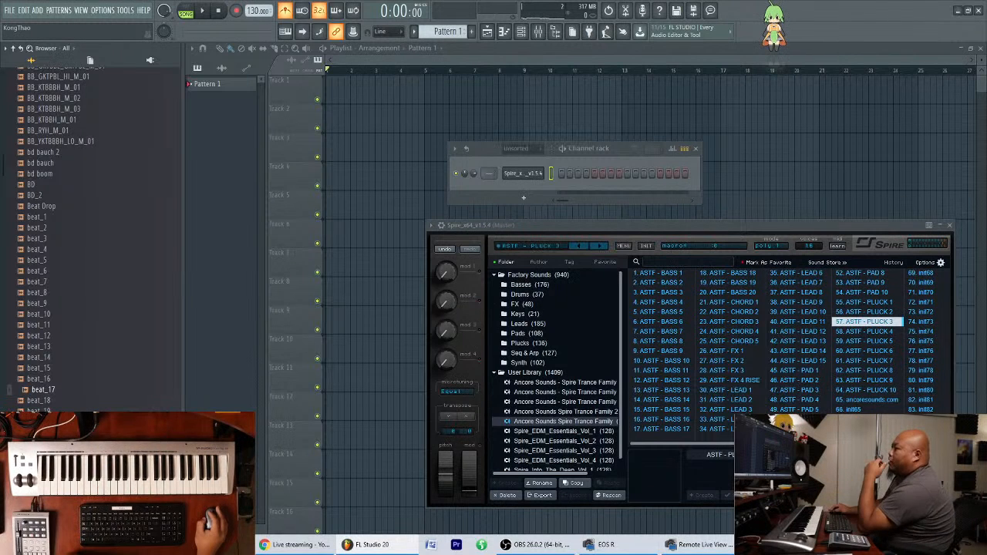
{"action": "left_click", "coordinate": [65, 403]}
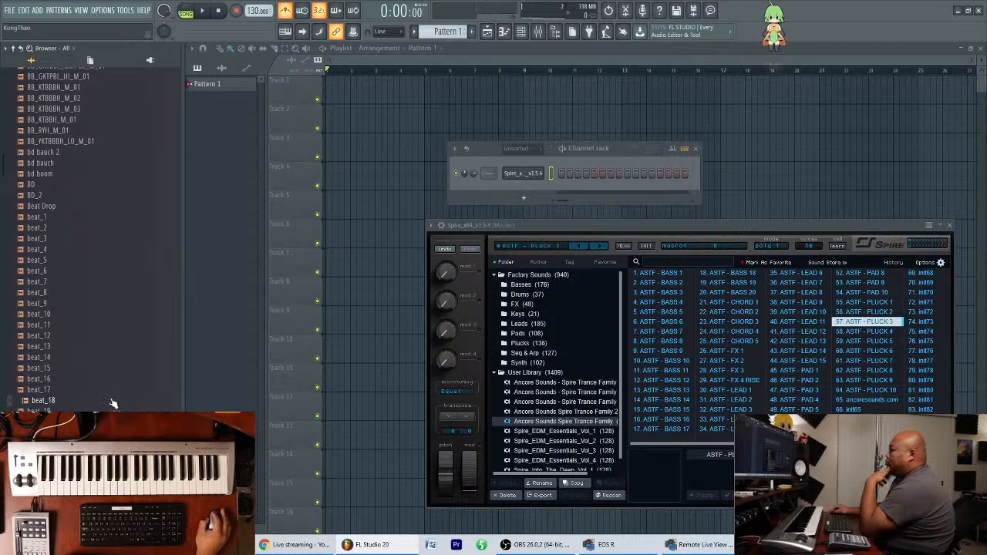
{"action": "left_click", "coordinate": [61, 412]}
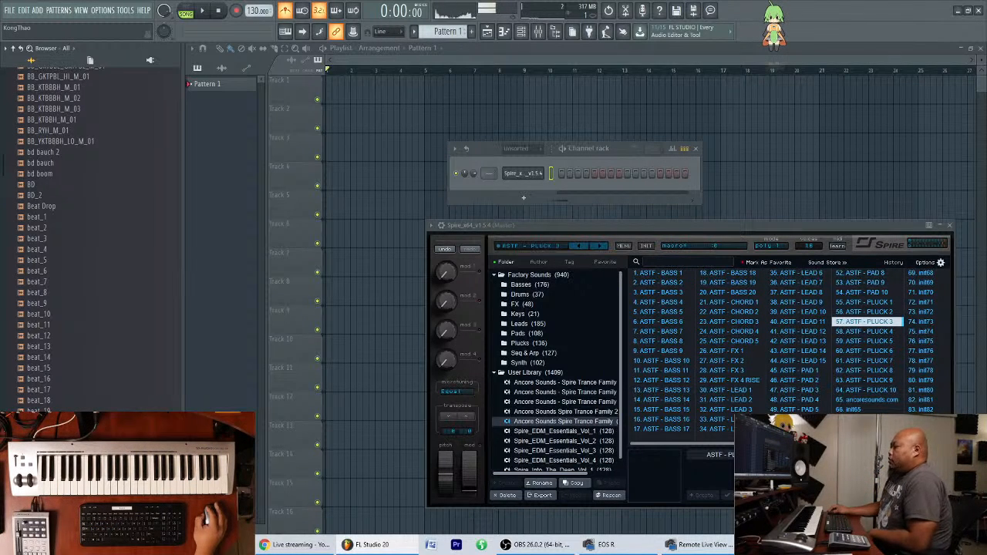
{"action": "left_click", "coordinate": [60, 433]}
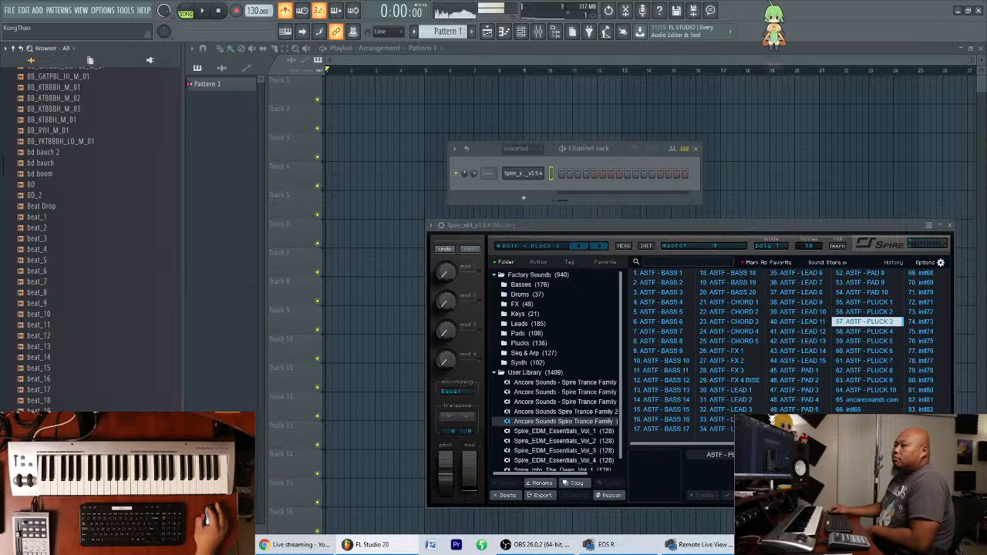
{"action": "left_click", "coordinate": [60, 433]}
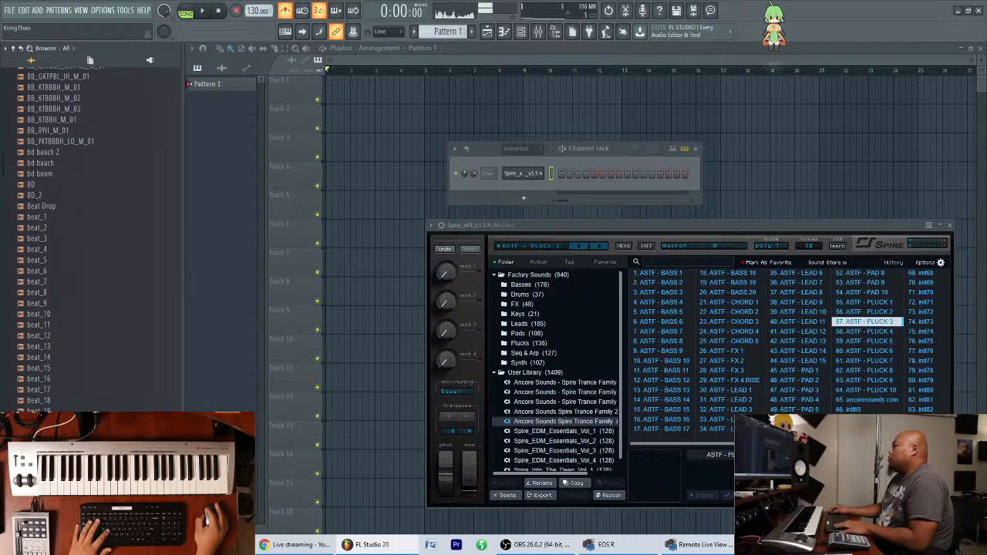
{"action": "left_click", "coordinate": [60, 433]}
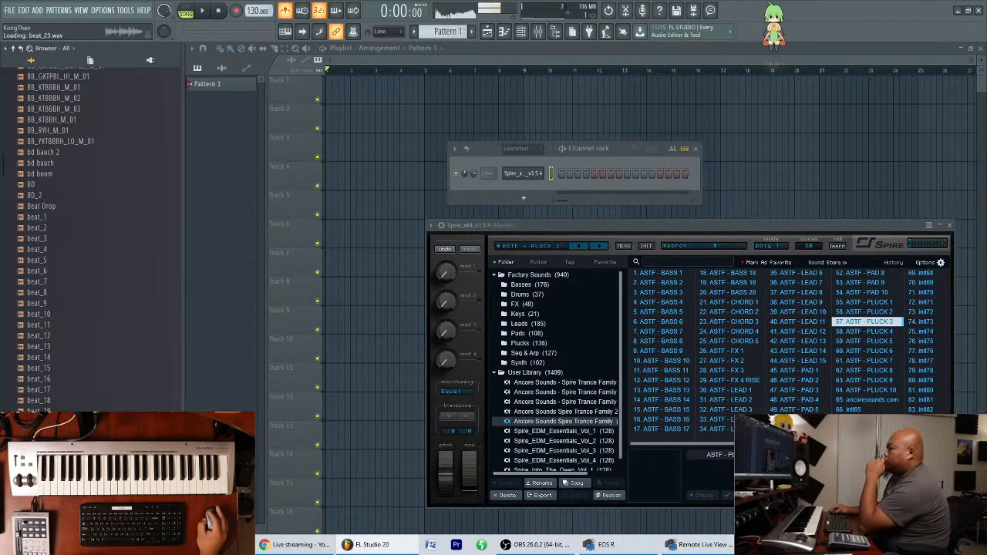
Audition the browser's drum loop samples one after another from beat_25 to beat_30.
{"action": "scroll", "coordinate": [69, 385], "scroll_direction": "down", "scroll_amount": 4}
{"action": "left_click", "coordinate": [70, 351]}
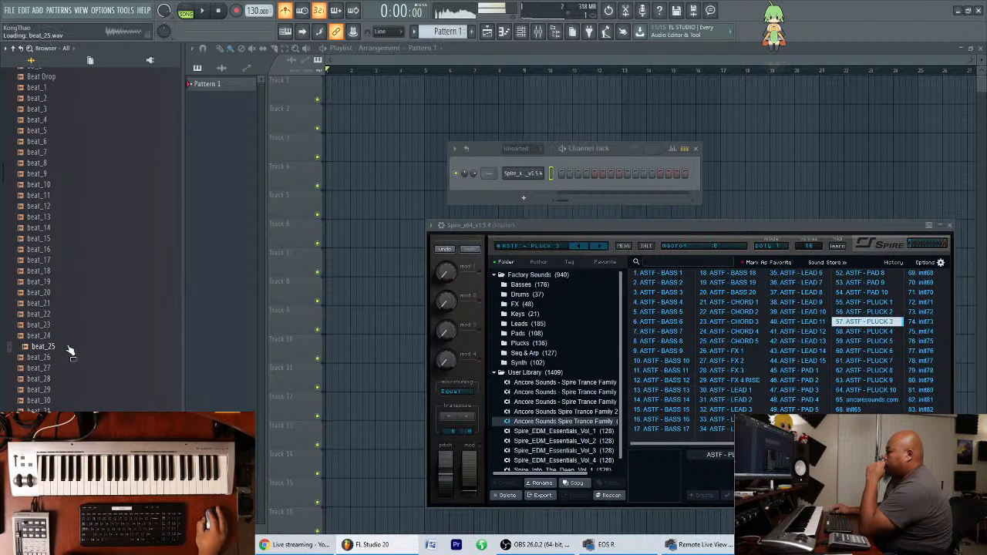
{"action": "left_click", "coordinate": [63, 358]}
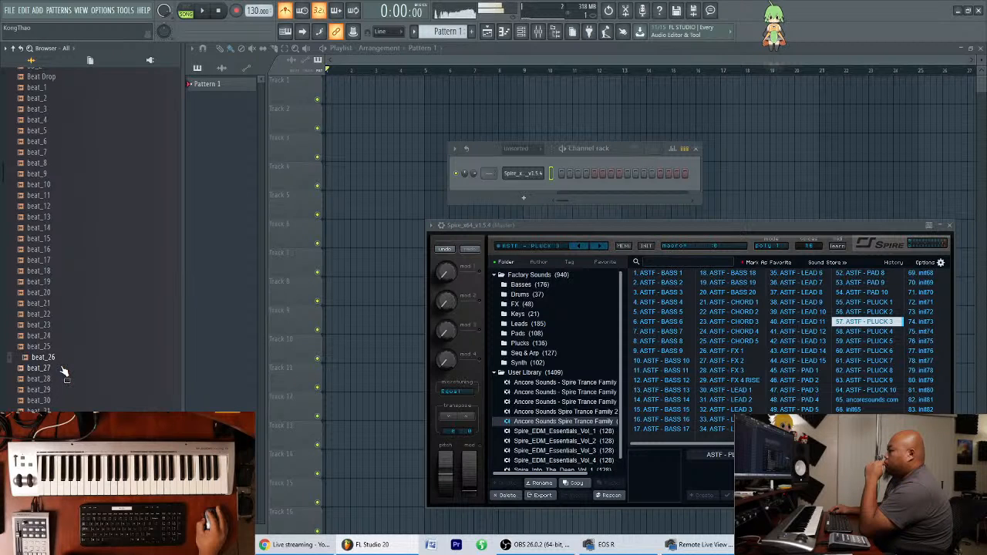
{"action": "left_click", "coordinate": [64, 370]}
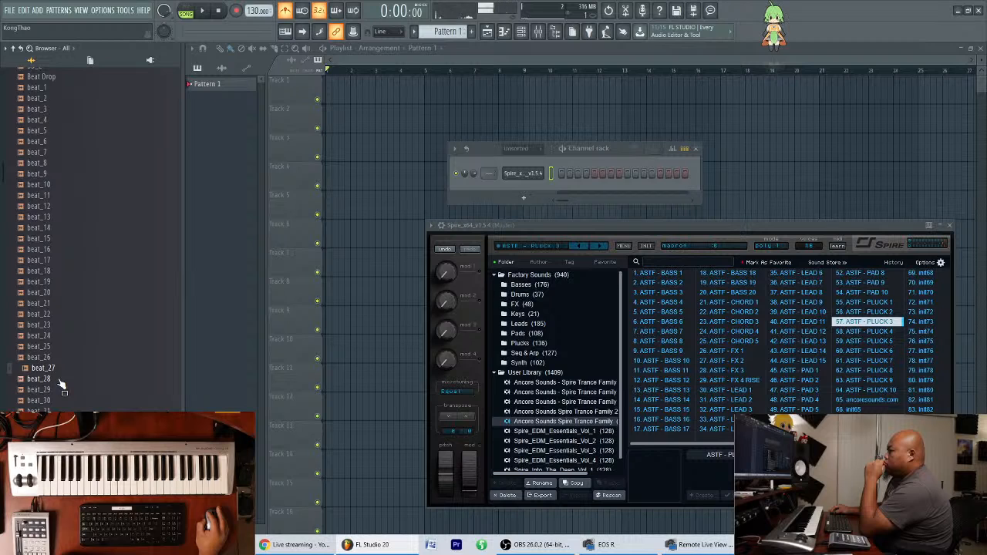
{"action": "left_click", "coordinate": [60, 380]}
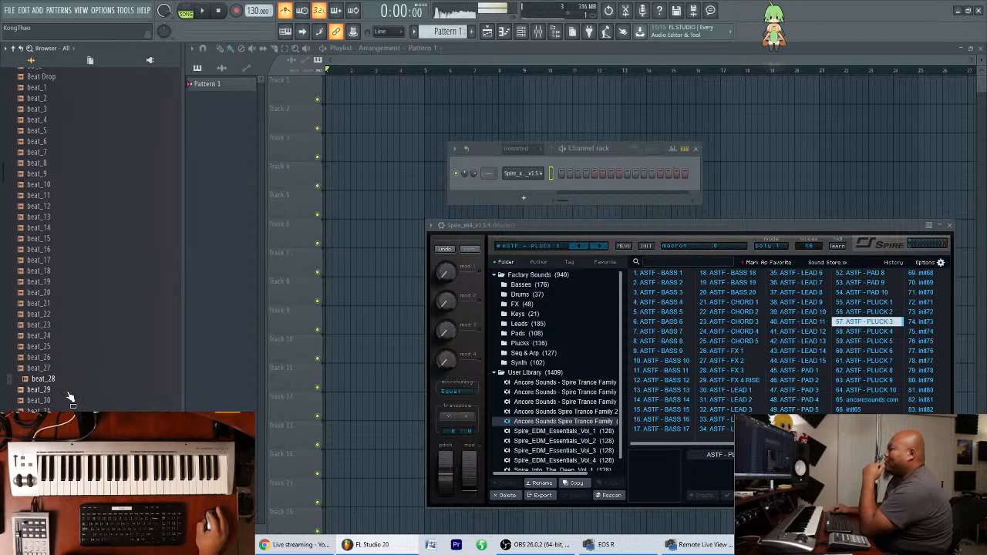
{"action": "left_click", "coordinate": [68, 391]}
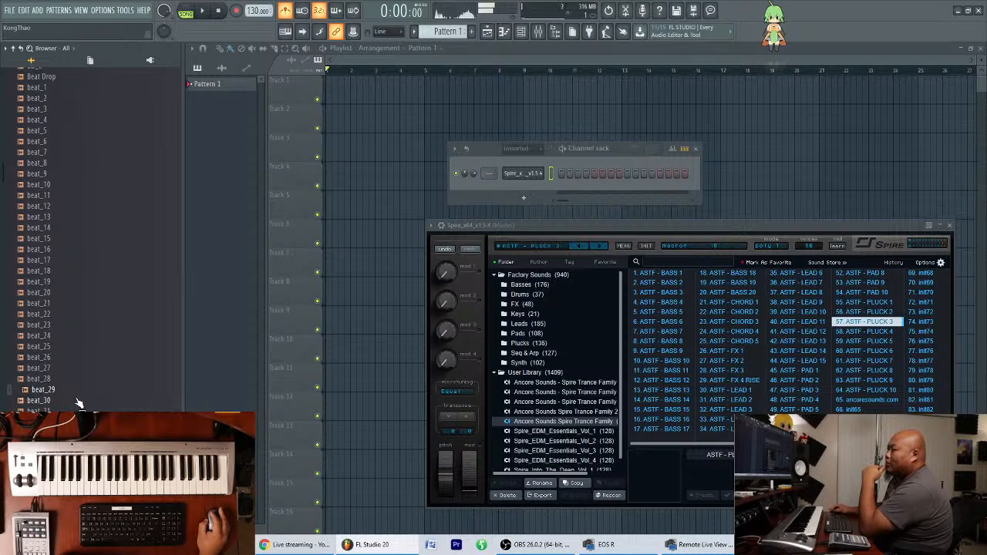
{"action": "left_click", "coordinate": [68, 401]}
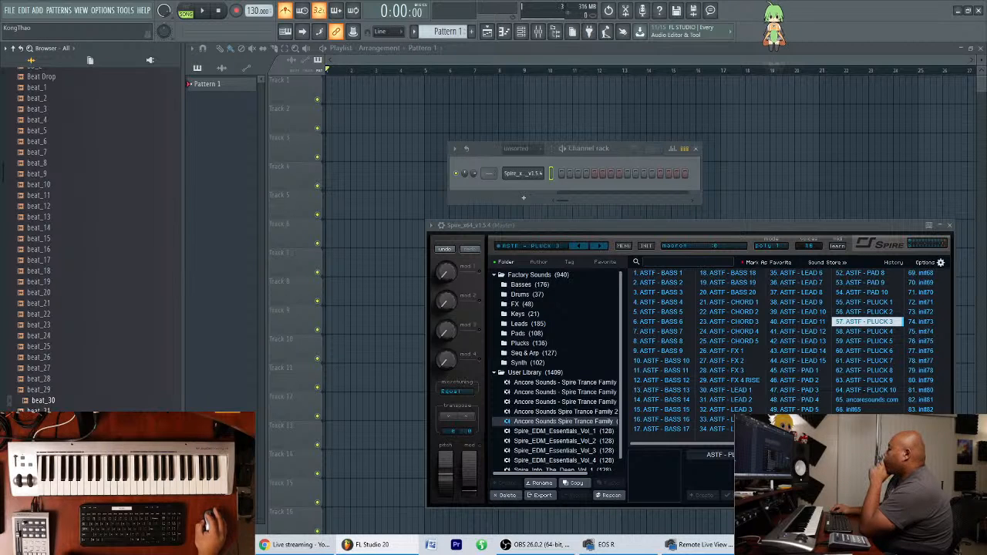
Place the beat_30 sample as an audio clip at the start of Track 1 in the Playlist.
{"action": "left_click_drag", "start_coordinate": [67, 402], "coordinate": [349, 60]}
{"action": "scroll", "coordinate": [411, 60], "scroll_direction": "up", "scroll_amount": 8}
{"action": "scroll", "coordinate": [349, 60], "scroll_direction": "down", "scroll_amount": 8}
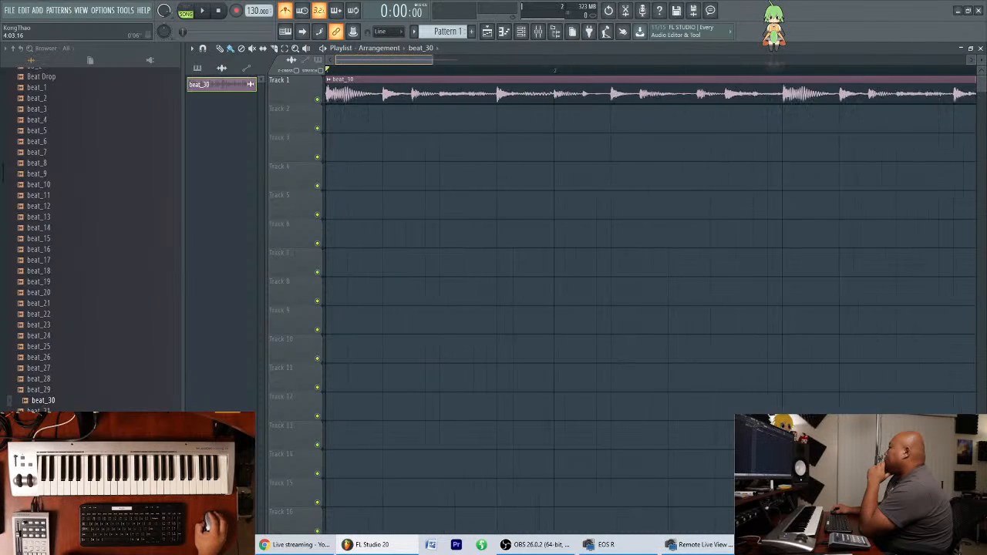
Enlarge the height of Track 1 and play the beat_30 loop briefly with the metronome turned off.
{"action": "left_click_drag", "start_coordinate": [314, 104], "coordinate": [295, 200]}
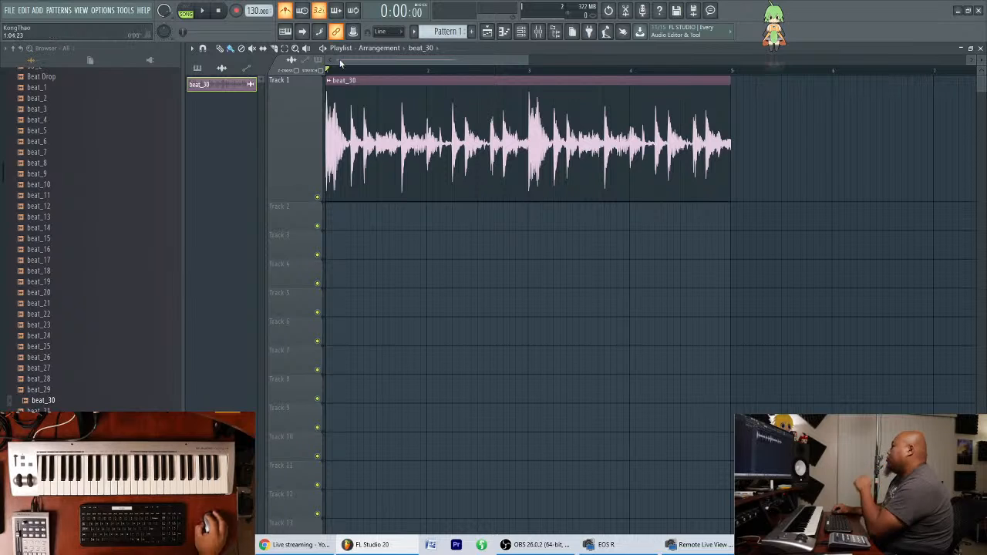
{"action": "key", "text": "space"}
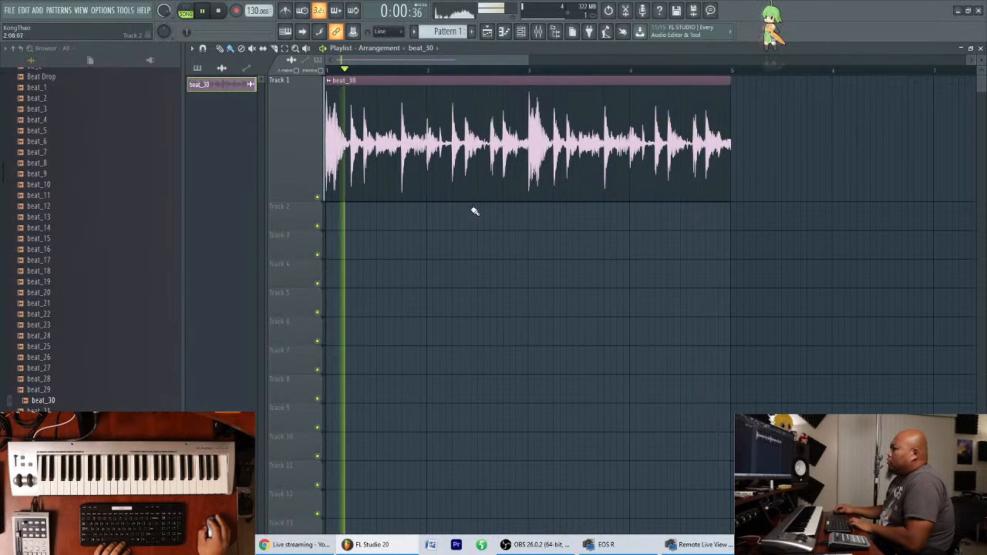
{"action": "key", "text": "space"}
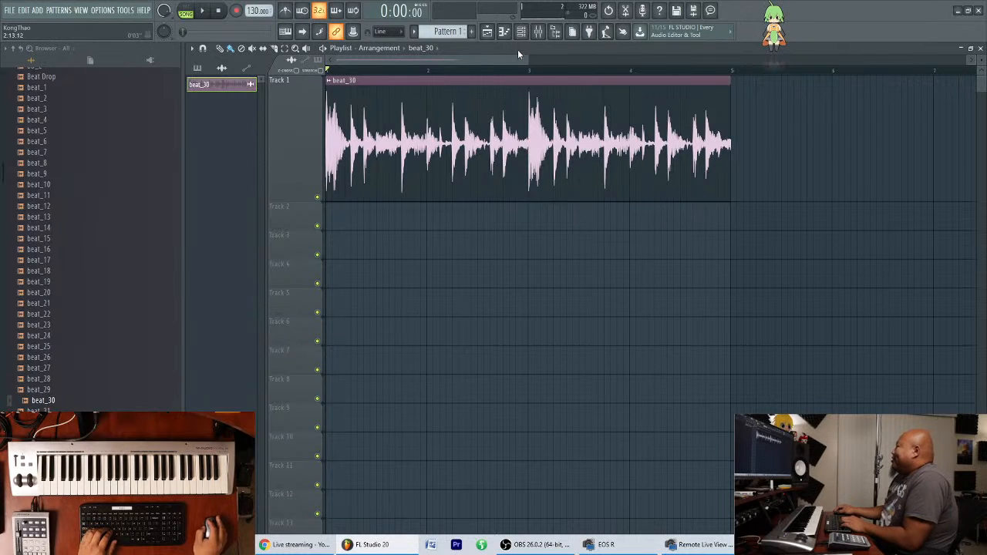
Show the Channel rack's Unsorted group, move the rack below the audio clip and open the Spire channel.
{"action": "key", "text": "F6"}
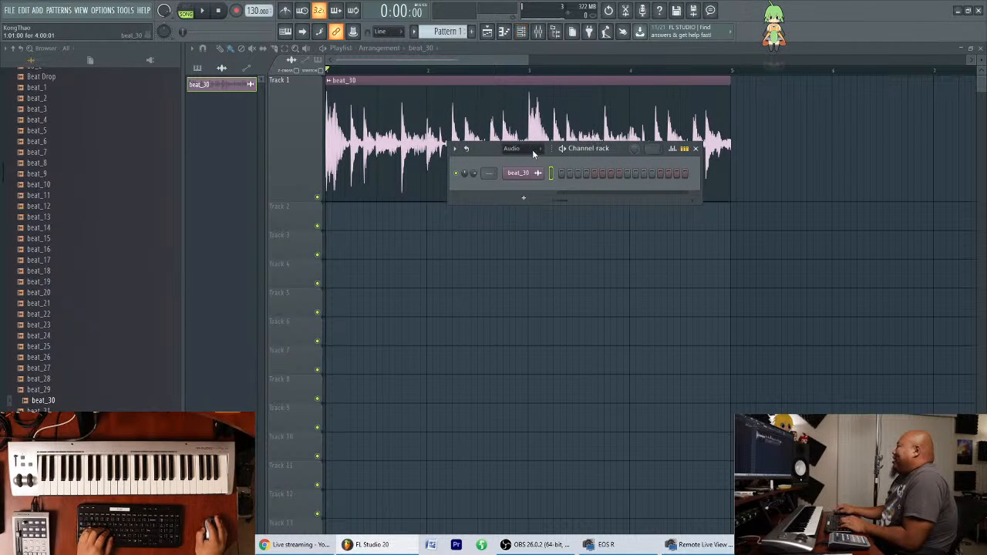
{"action": "left_click_drag", "start_coordinate": [533, 155], "coordinate": [534, 151]}
{"action": "left_click", "coordinate": [538, 147]}
{"action": "left_click", "coordinate": [521, 188]}
{"action": "left_click_drag", "start_coordinate": [618, 151], "coordinate": [807, 247]}
{"action": "left_click", "coordinate": [708, 245]}
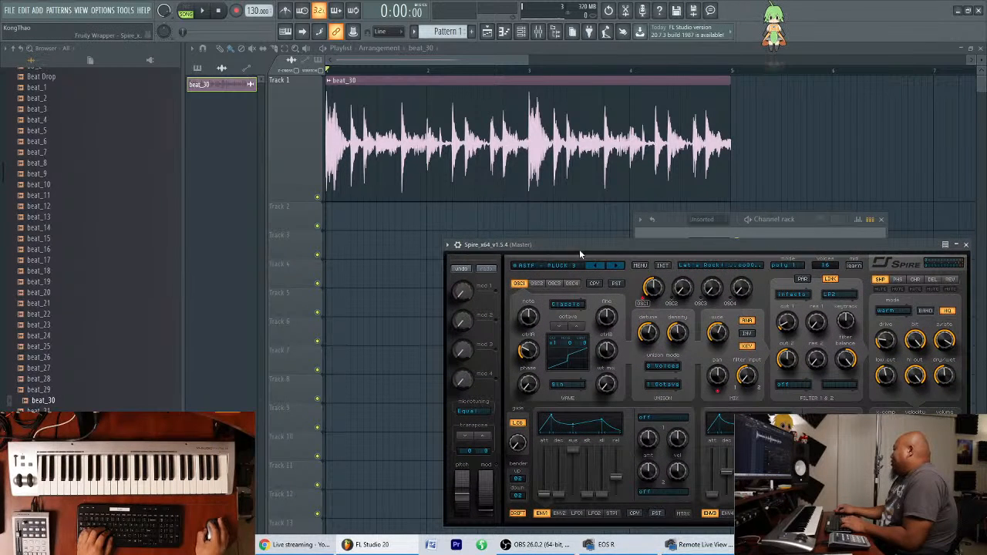
Audition the Spire presets ASTF - PLUCK 1, ASTF - PAD 2 and ASTF - PAD 3.
{"action": "left_click", "coordinate": [562, 265]}
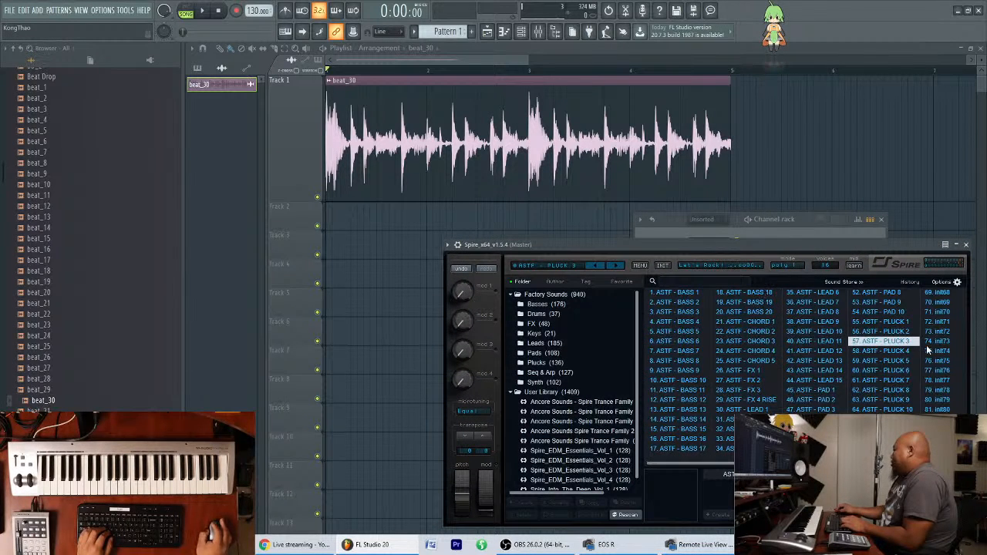
{"action": "left_click", "coordinate": [885, 323]}
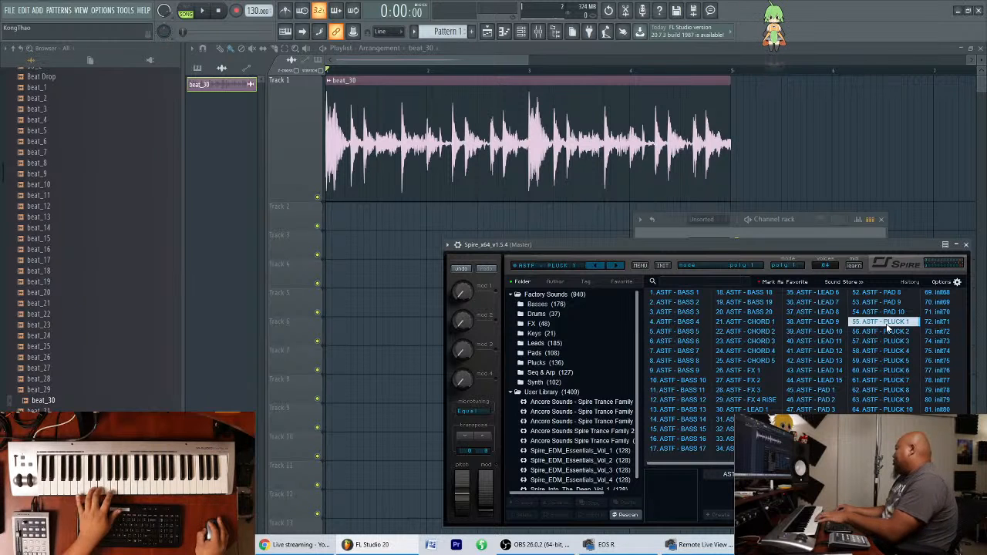
{"action": "left_click", "coordinate": [816, 401]}
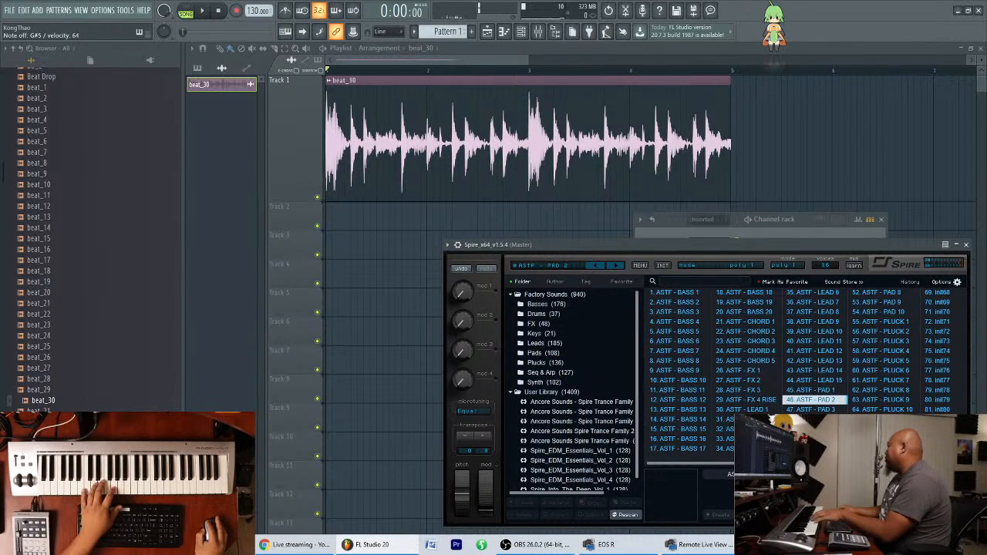
{"action": "key", "text": "Down"}
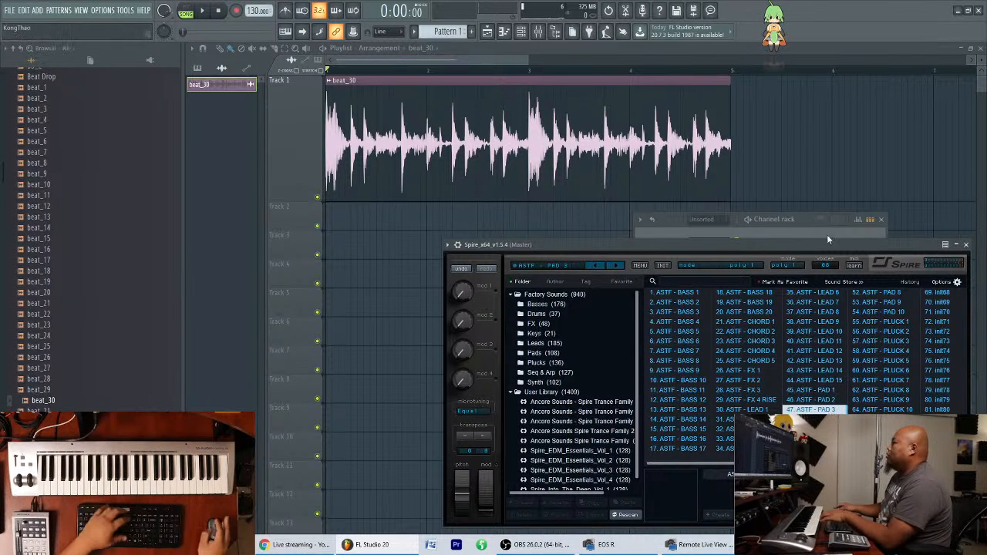
Close the open windows, open the beat_30 channel's settings and route it to mixer track 1.
{"action": "key", "text": "F12"}
{"action": "left_click", "coordinate": [520, 31]}
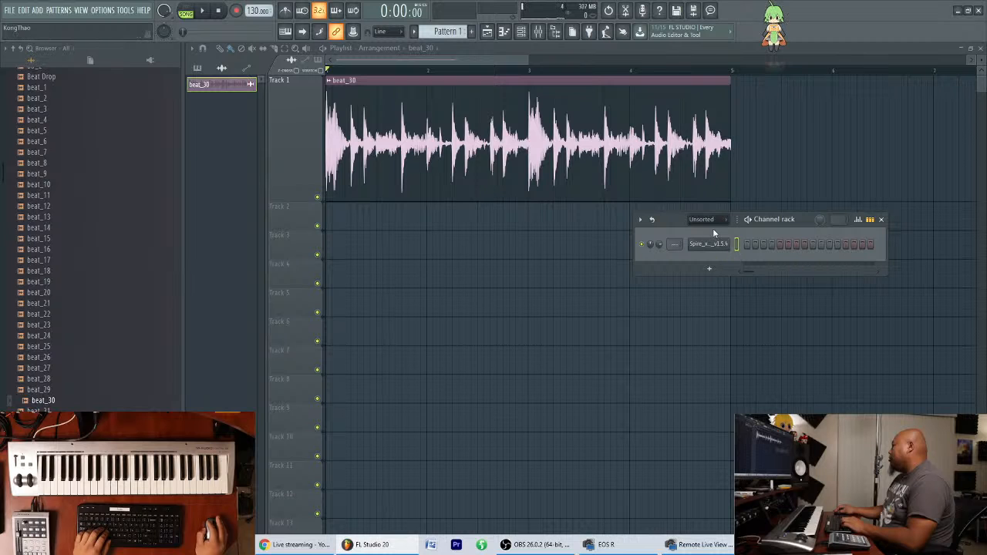
{"action": "double_click", "coordinate": [691, 187]}
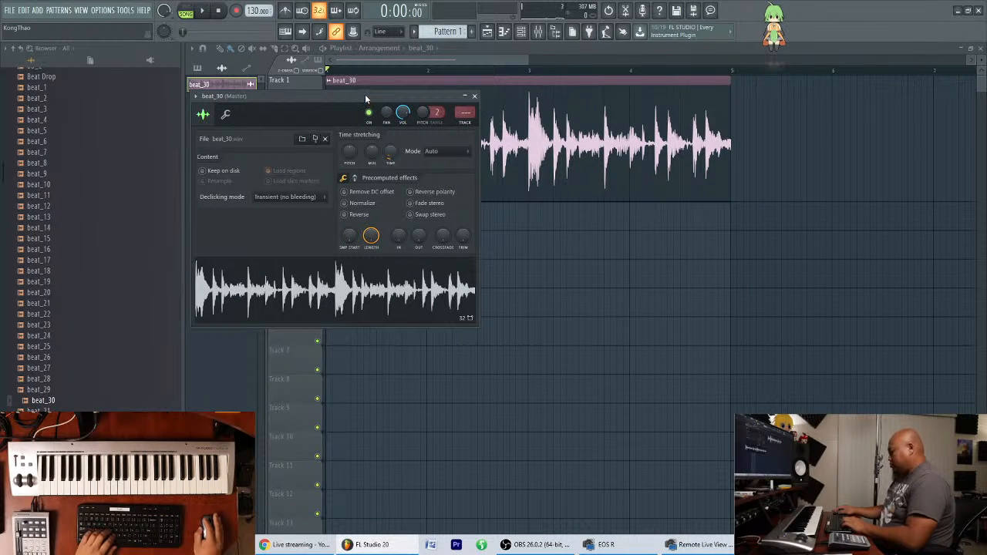
{"action": "key", "text": "ctrl+l"}
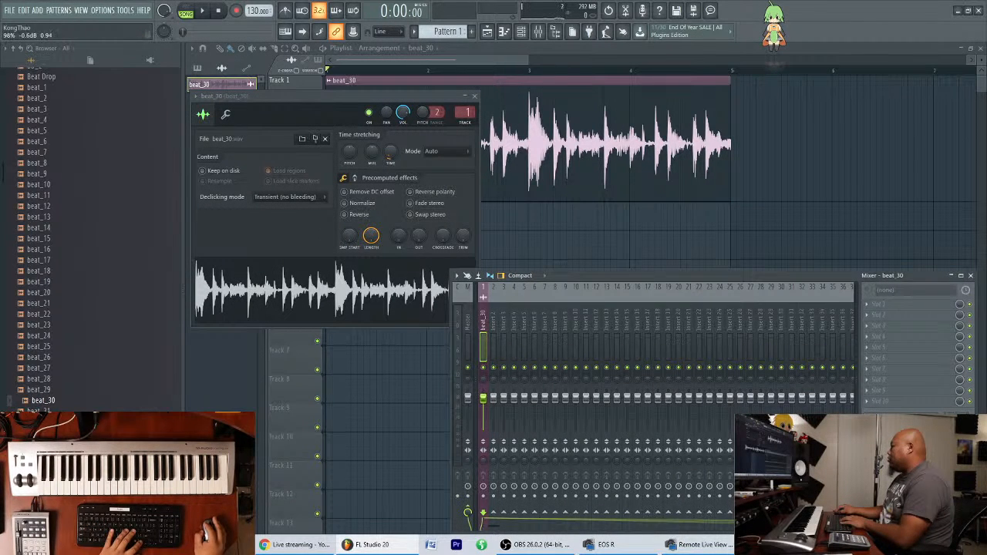
{"action": "left_click_drag", "start_coordinate": [427, 97], "coordinate": [447, 251]}
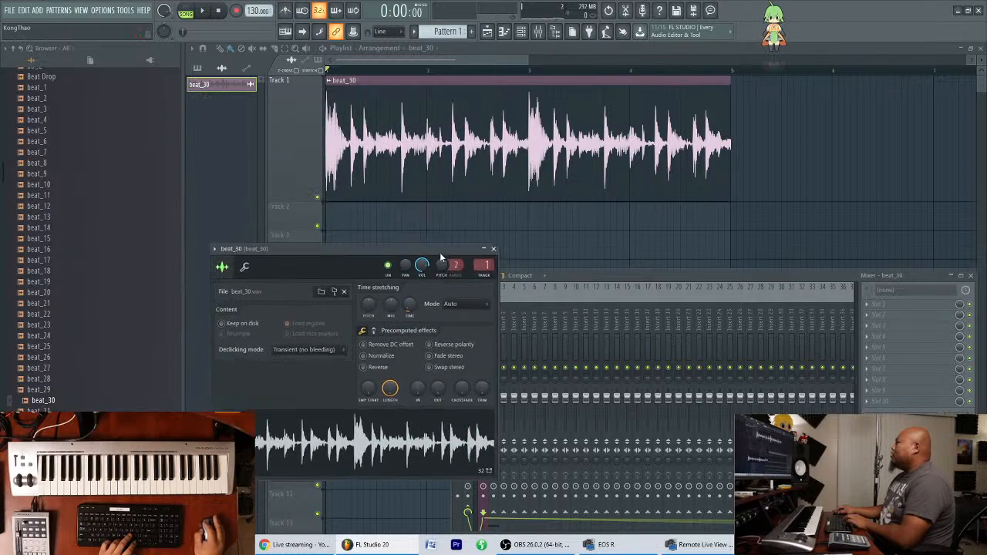
Reopen Spire from the Channel rack's Unsorted group and show its preset browser, with the window moved slightly up.
{"action": "left_click", "coordinate": [522, 33]}
{"action": "left_click", "coordinate": [719, 220]}
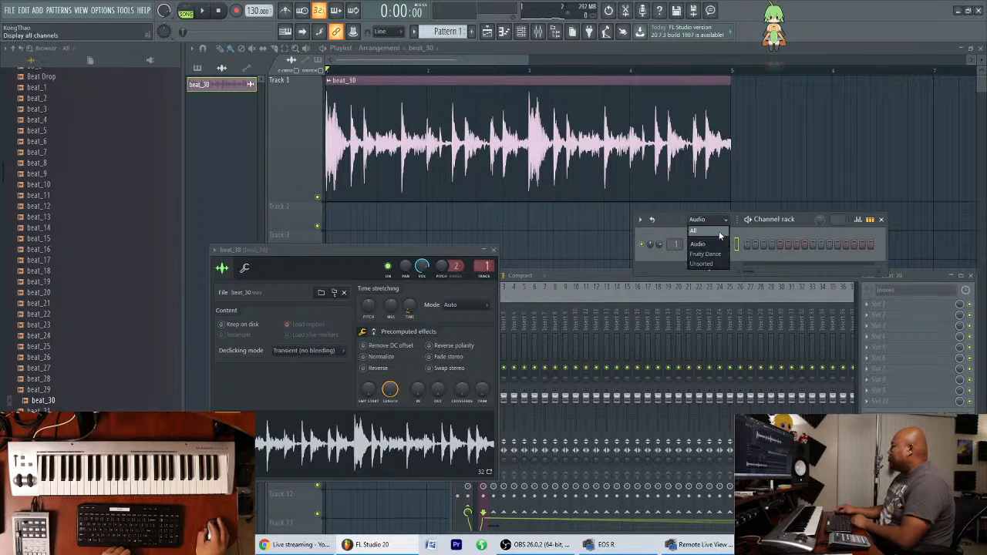
{"action": "left_click", "coordinate": [714, 266]}
{"action": "left_click", "coordinate": [717, 246]}
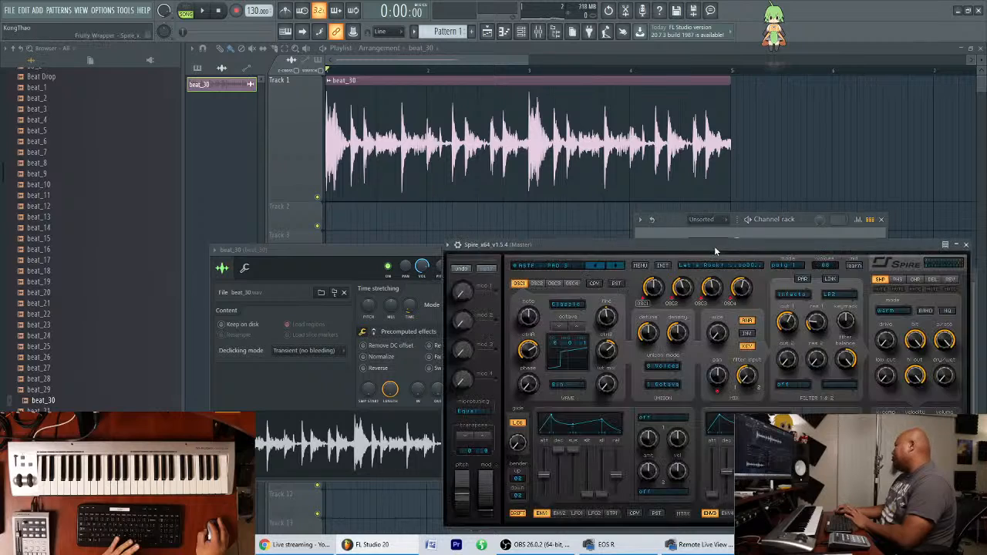
{"action": "left_click", "coordinate": [548, 222]}
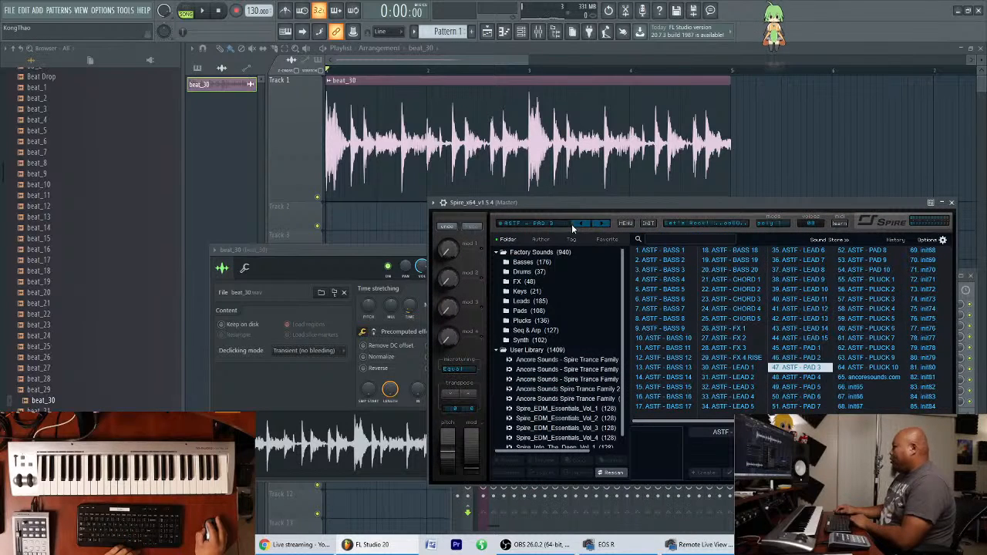
Try ASTF - PAD 3 over the playing beat_30 loop, load ASTF - PLUCK 3 and stop playback.
{"action": "key", "text": "space"}
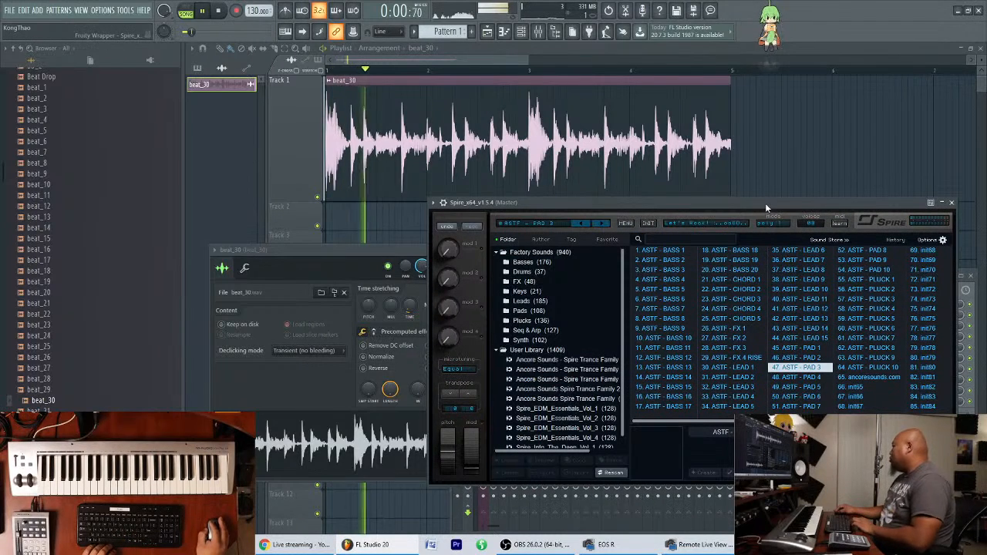
{"action": "left_click_drag", "start_coordinate": [766, 202], "coordinate": [766, 206]}
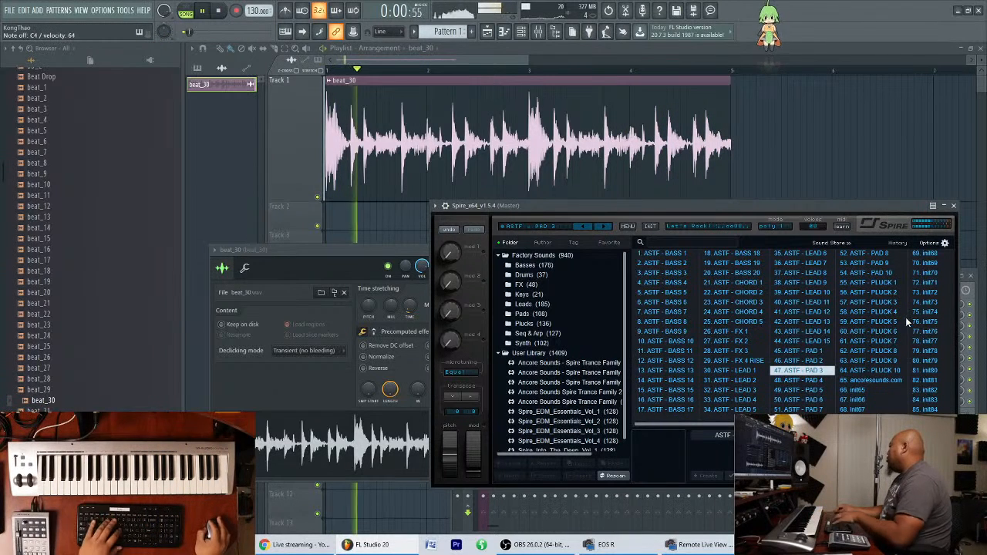
{"action": "left_click", "coordinate": [871, 302]}
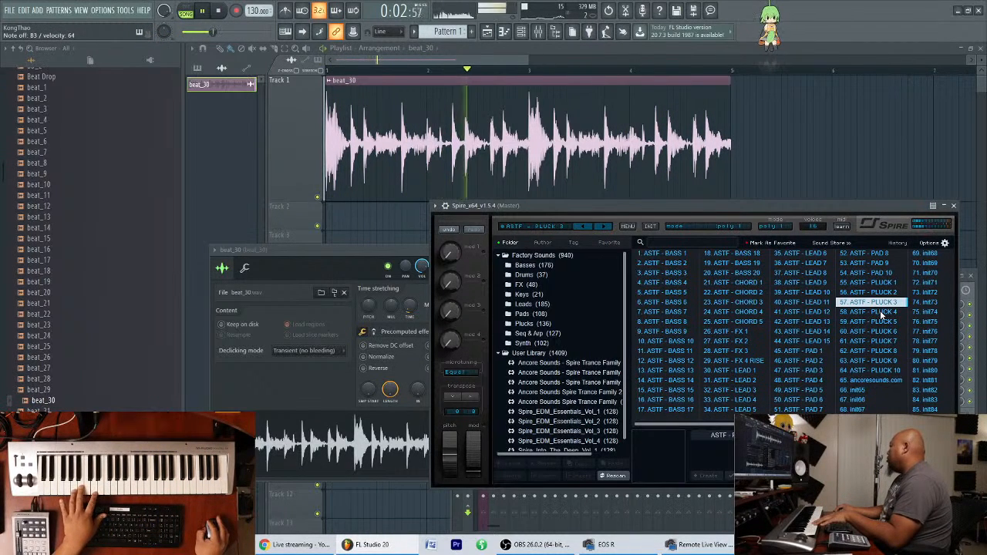
{"action": "key", "text": "space"}
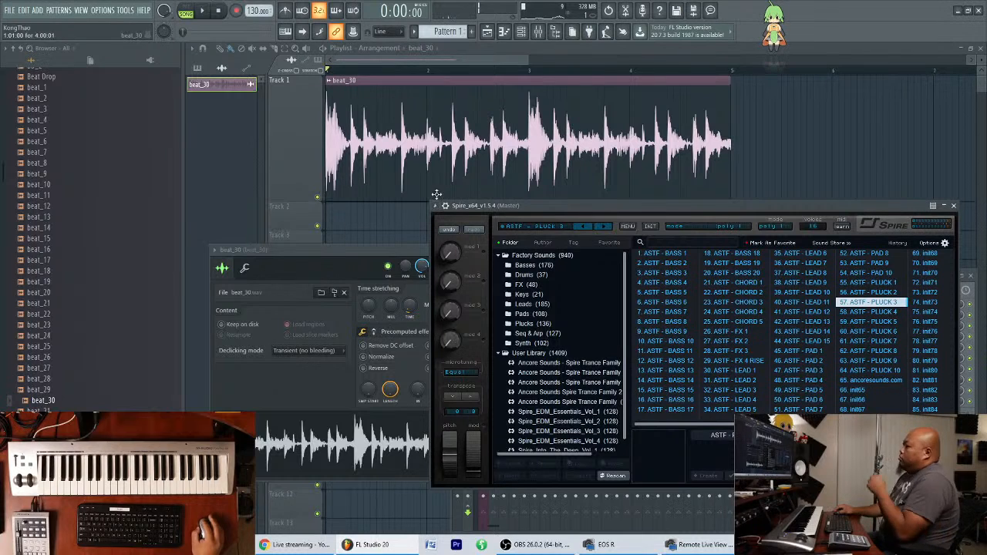
Open Spire's Piano roll and show the Unsorted group in the Channel rack.
{"action": "left_click", "coordinate": [503, 31]}
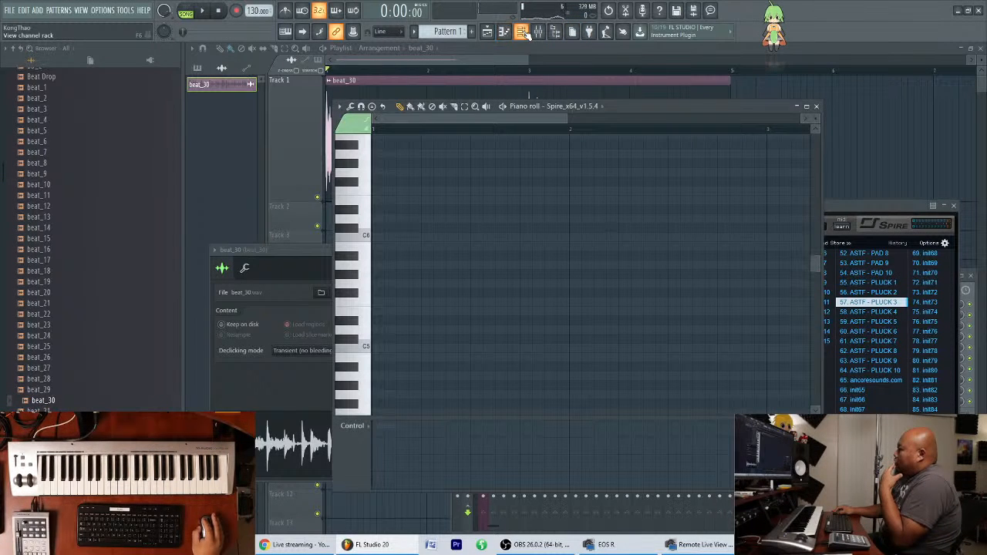
{"action": "left_click", "coordinate": [521, 31]}
{"action": "left_click", "coordinate": [710, 220]}
{"action": "left_click", "coordinate": [710, 264]}
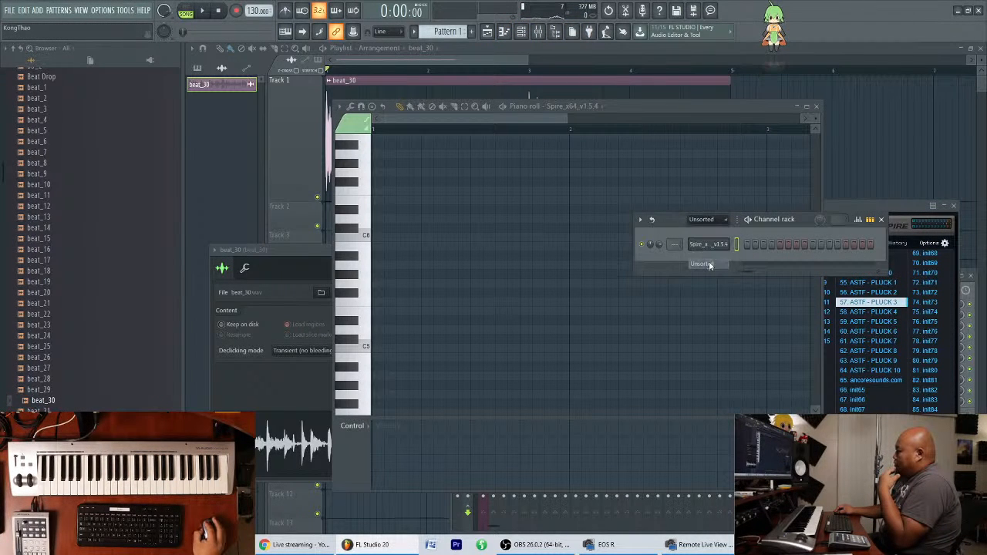
Delete the beat_30 channel from the Channel rack's Audio group.
{"action": "left_click", "coordinate": [713, 220]}
{"action": "left_click", "coordinate": [712, 255]}
{"action": "right_click", "coordinate": [713, 245]}
{"action": "left_click", "coordinate": [714, 221]}
{"action": "left_click", "coordinate": [715, 244]}
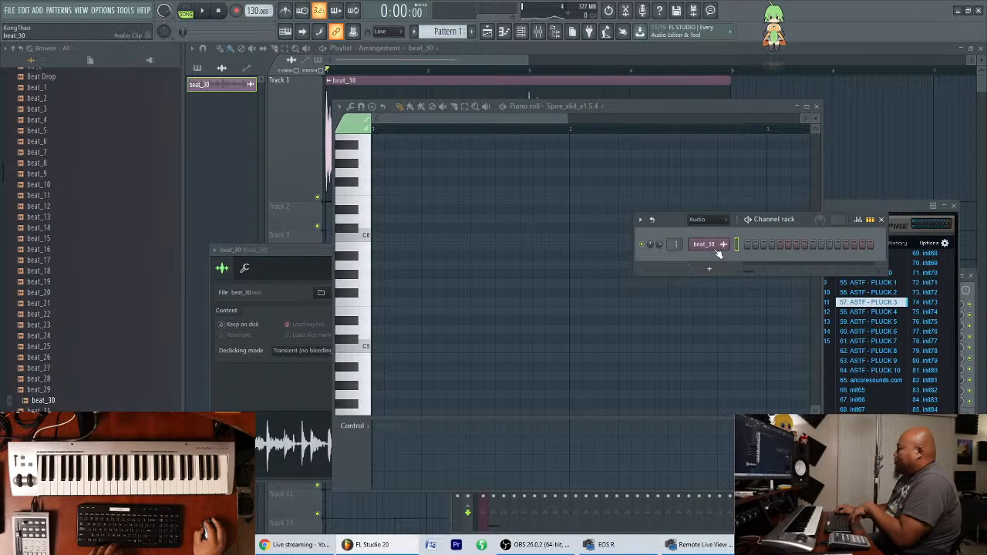
{"action": "right_click", "coordinate": [721, 256]}
{"action": "left_click", "coordinate": [745, 354]}
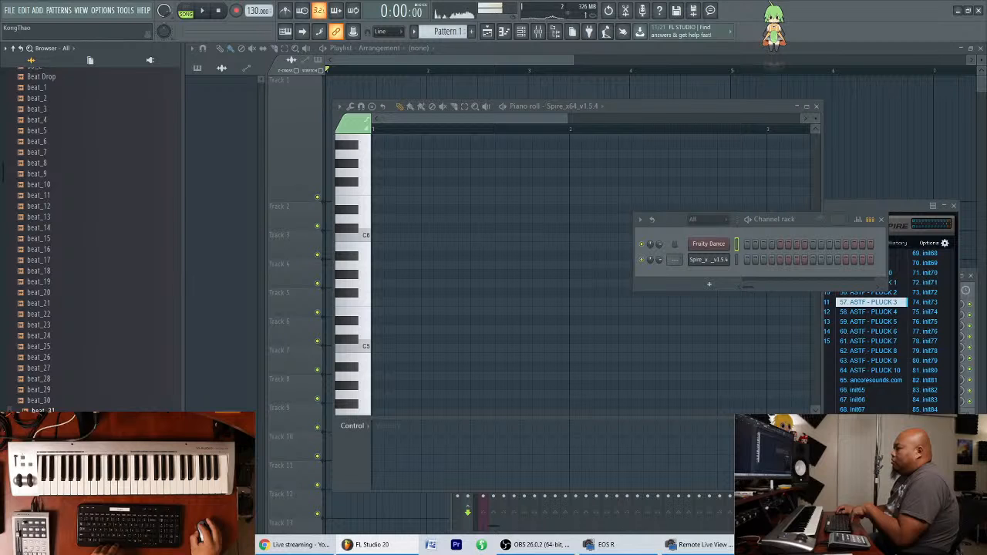
Audition more drum loops in the browser, including beat_33, beat_27, beat_18, beat_16 and beat_17.
{"action": "left_click", "coordinate": [38, 422]}
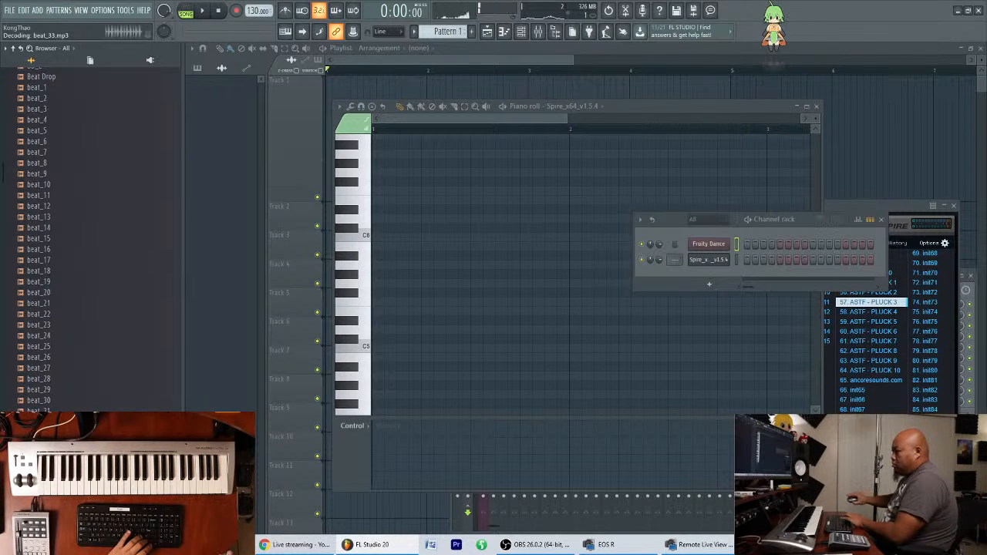
{"action": "left_click", "coordinate": [66, 370]}
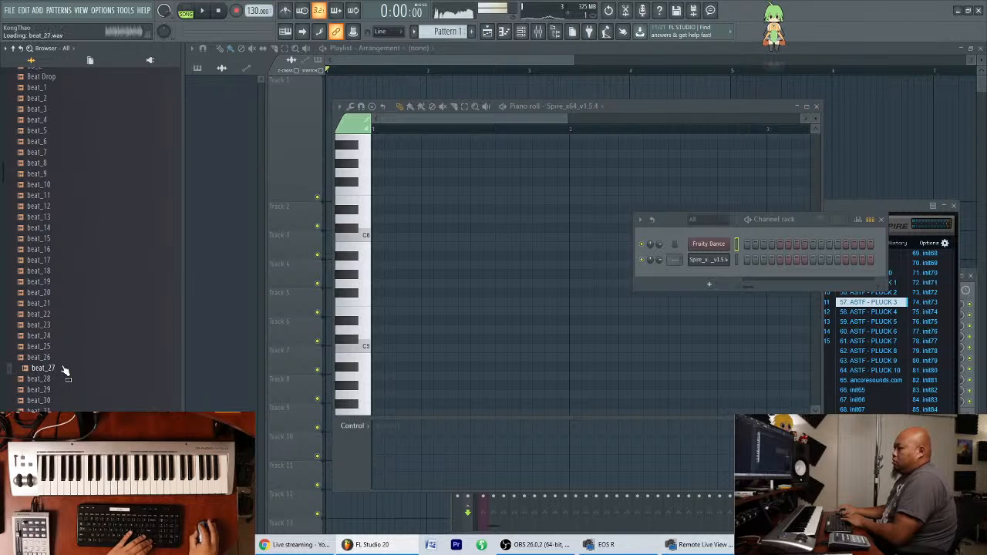
{"action": "left_click", "coordinate": [70, 274]}
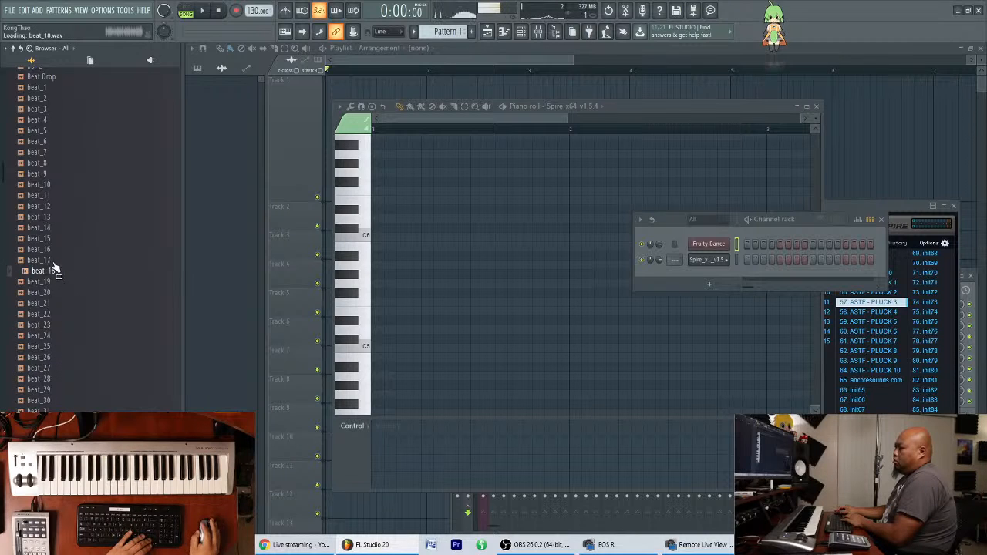
{"action": "left_click", "coordinate": [58, 252]}
{"action": "left_click", "coordinate": [64, 262]}
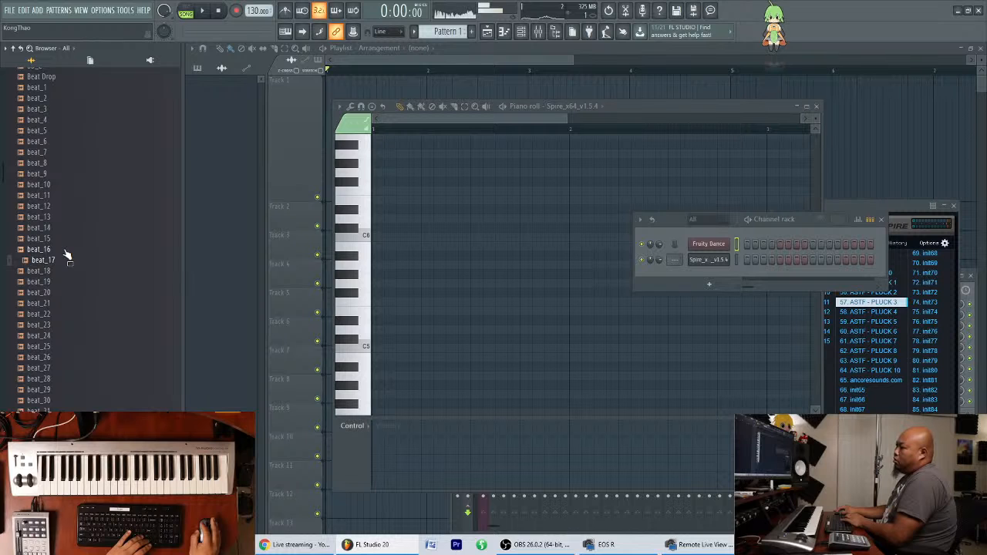
Audition more drum loops in the browser, including beat_16, beat_13, beat_12, beat_11 and beat_10.
{"action": "left_click", "coordinate": [67, 251]}
{"action": "scroll", "coordinate": [70, 301], "scroll_direction": "up", "scroll_amount": 2}
{"action": "left_click", "coordinate": [110, 282]}
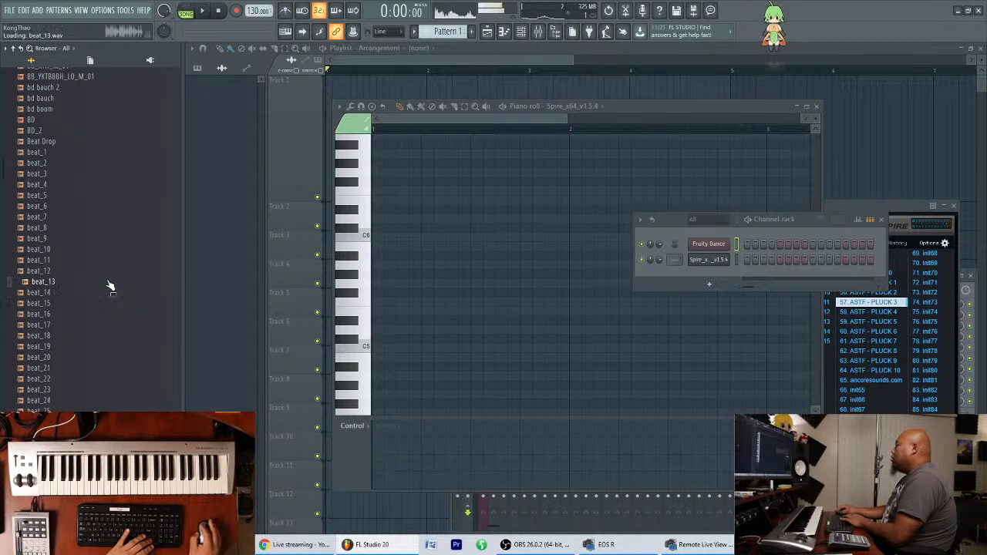
{"action": "key", "text": "Up"}
{"action": "scroll", "coordinate": [81, 293], "scroll_direction": "up", "scroll_amount": 2}
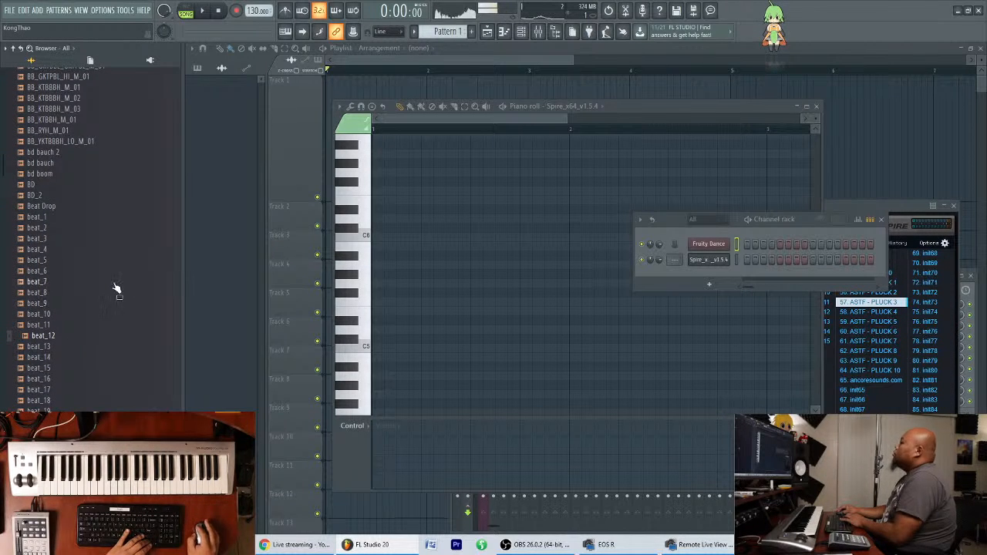
{"action": "key", "text": "Up"}
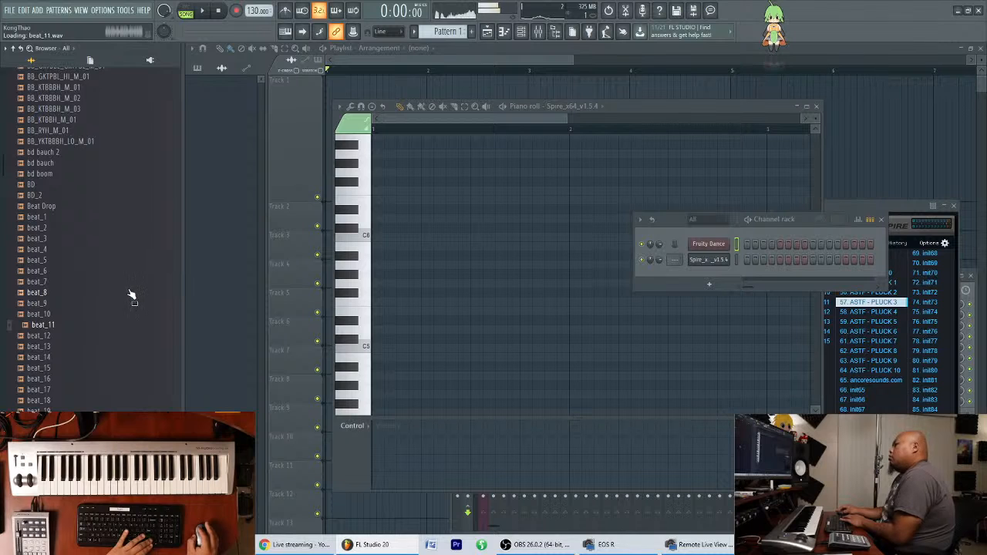
{"action": "key", "text": "Up"}
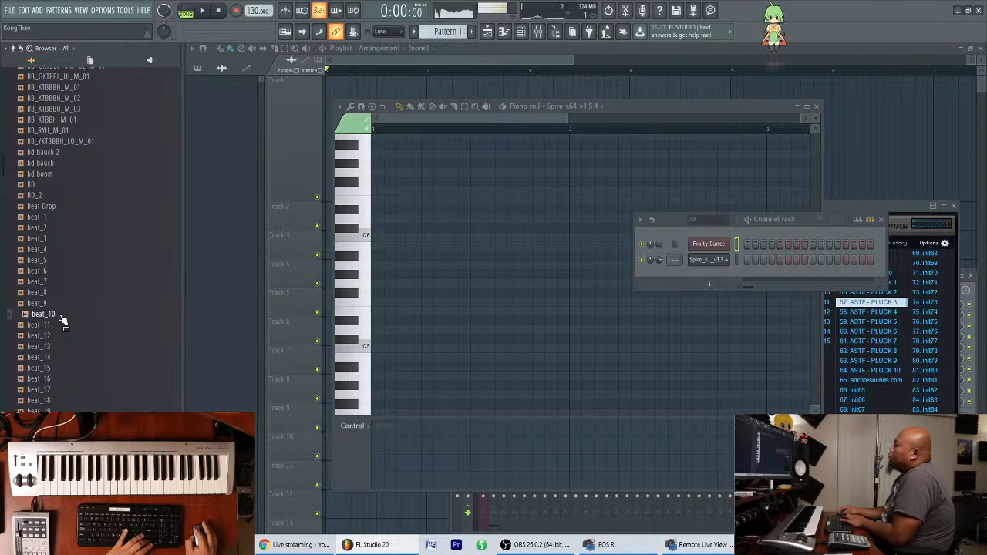
Place beat_10 at the start of Playlist Track 1 and set the project tempo to 135 BPM, testing playback.
{"action": "left_click_drag", "start_coordinate": [290, 123], "coordinate": [327, 116]}
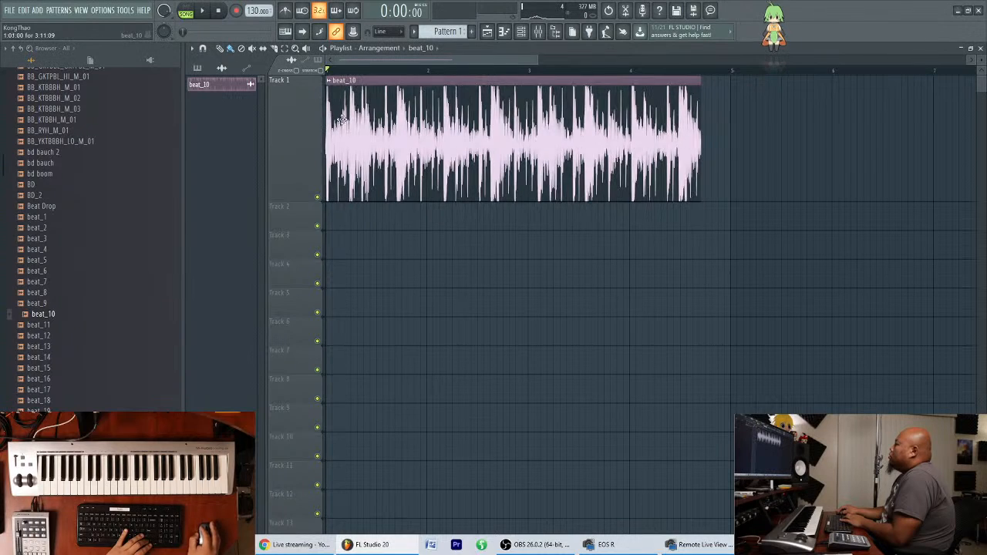
{"action": "double_click", "coordinate": [427, 104]}
{"action": "left_click_drag", "start_coordinate": [251, 10], "coordinate": [251, 6]}
{"action": "left_click_drag", "start_coordinate": [430, 128], "coordinate": [436, 150]}
{"action": "key", "text": "space"}
Route the beat_10 sampler channel to mixer track 1 and play the loop briefly.
{"action": "key", "text": "space"}
{"action": "double_click", "coordinate": [461, 93]}
{"action": "left_click_drag", "start_coordinate": [478, 126], "coordinate": [478, 120]}
{"action": "key", "text": "space"}
Close the beat_10 sampler settings and play the loop against the metronome to check its timing.
{"action": "key", "text": "space"}
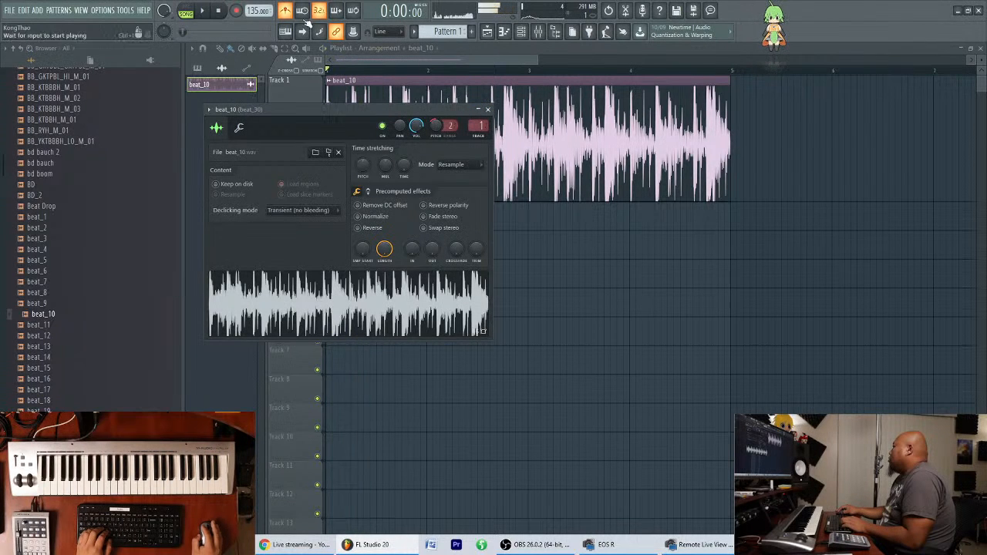
{"action": "key", "text": "space"}
{"action": "left_click", "coordinate": [488, 110]}
{"action": "left_click_drag", "start_coordinate": [490, 60], "coordinate": [445, 139]}
{"action": "double_click", "coordinate": [534, 131]}
{"action": "left_click_drag", "start_coordinate": [456, 60], "coordinate": [316, 59]}
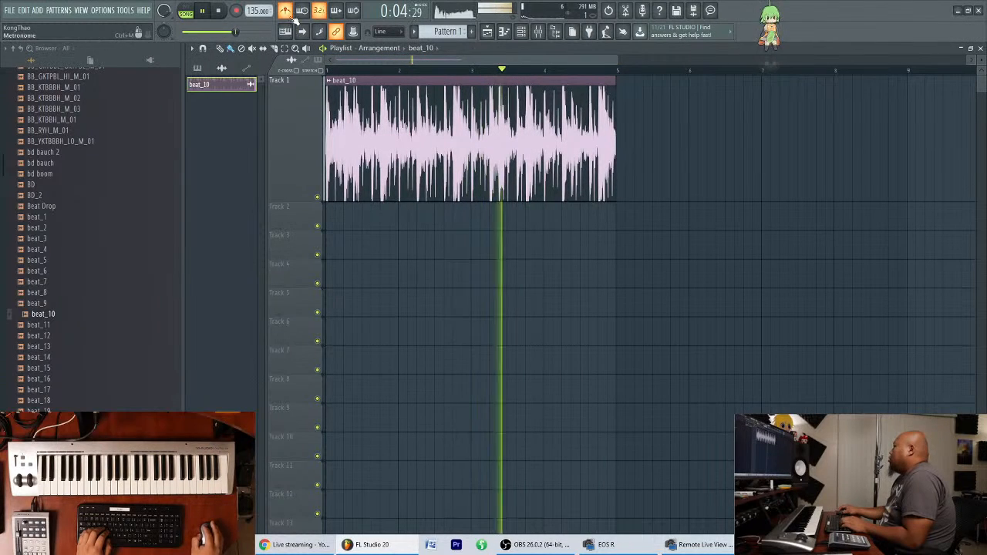
Show the Channel rack's Unsorted group, open Spire's preset browser and stop playback.
{"action": "left_click", "coordinate": [521, 34]}
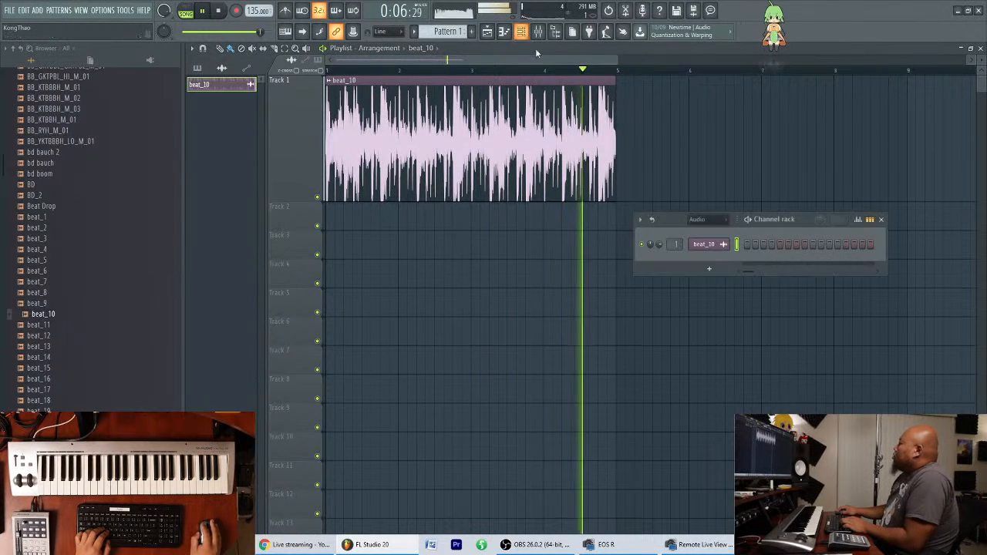
{"action": "left_click", "coordinate": [702, 219]}
{"action": "left_click", "coordinate": [707, 265]}
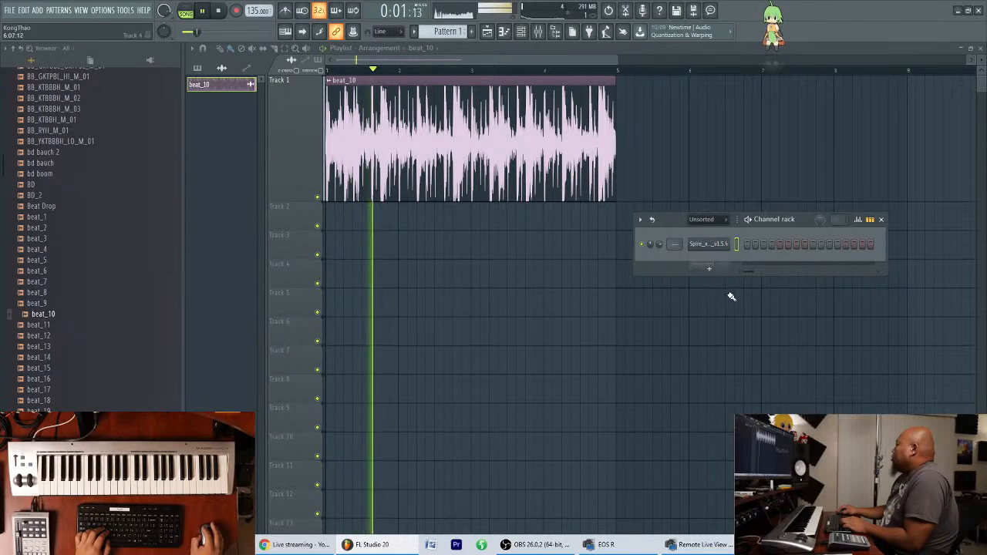
{"action": "left_click", "coordinate": [711, 246]}
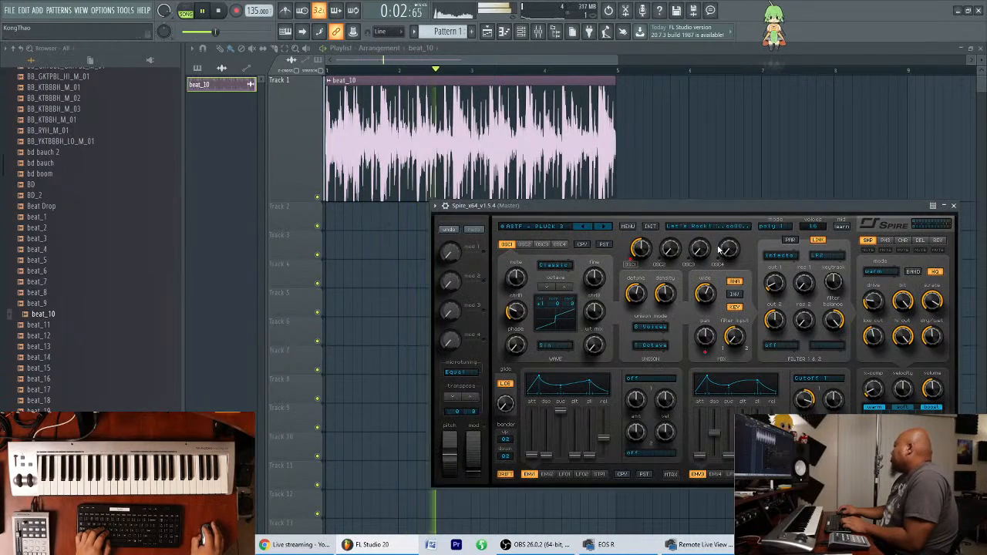
{"action": "left_click", "coordinate": [557, 227]}
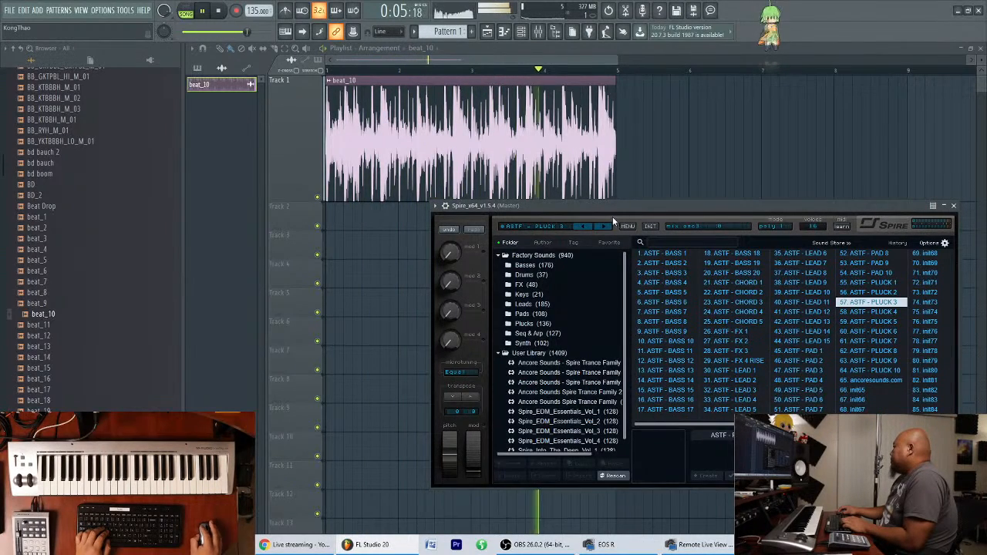
{"action": "left_click_drag", "start_coordinate": [621, 208], "coordinate": [623, 236]}
{"action": "key", "text": "space"}
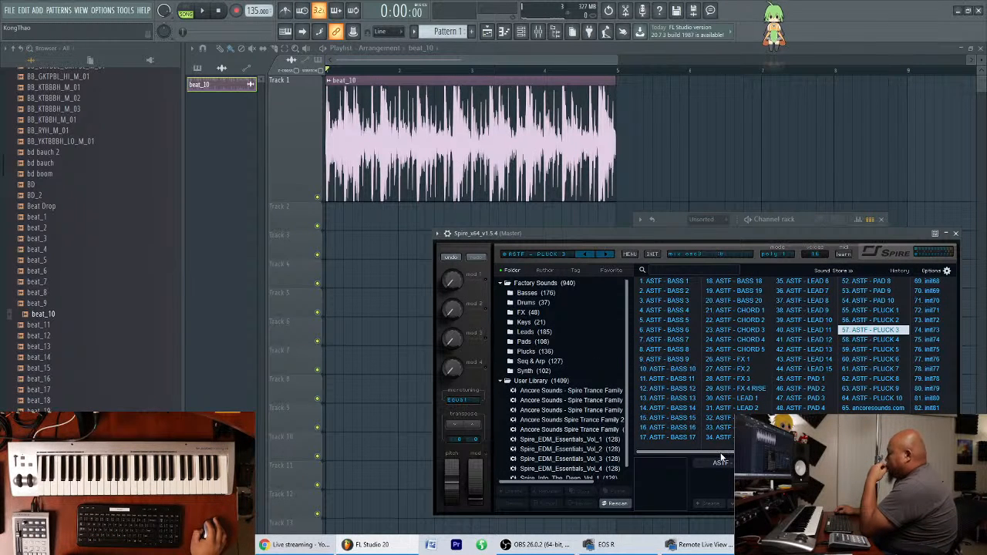
Try the Spire presets ASTF - BASS 1, BASS 2 and BASS 3, and load ASTF - BASS 4.
{"action": "left_click", "coordinate": [689, 370]}
{"action": "left_click", "coordinate": [676, 285]}
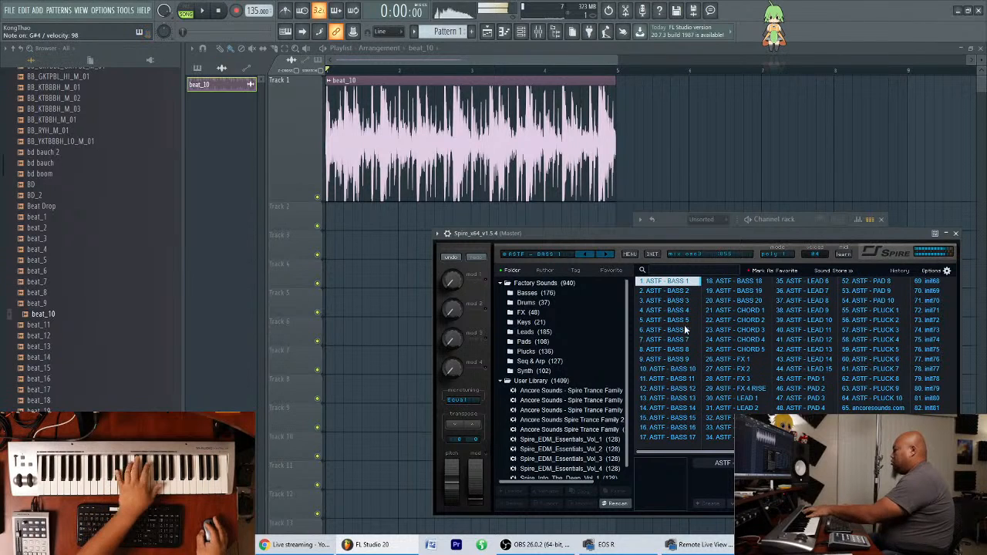
{"action": "left_click", "coordinate": [691, 292]}
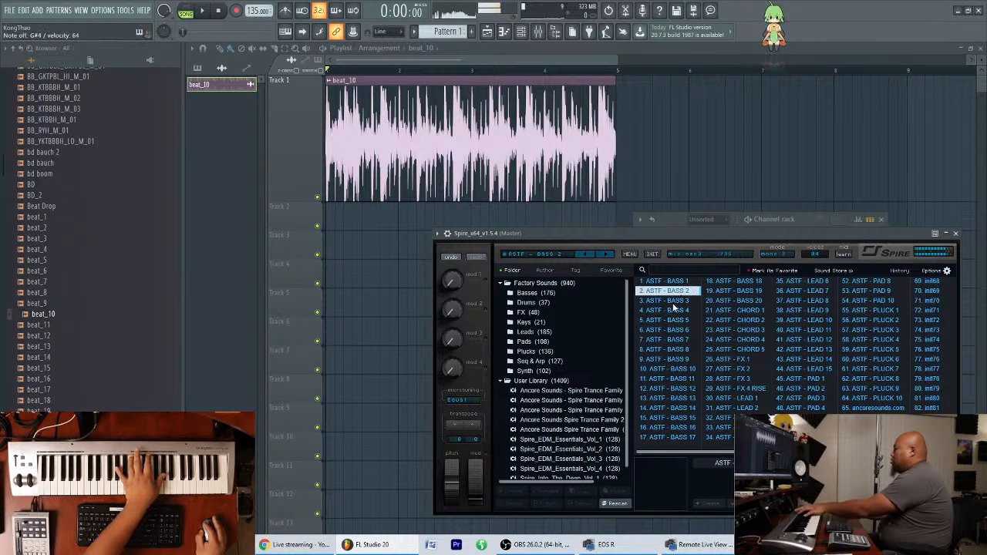
{"action": "left_click", "coordinate": [677, 301]}
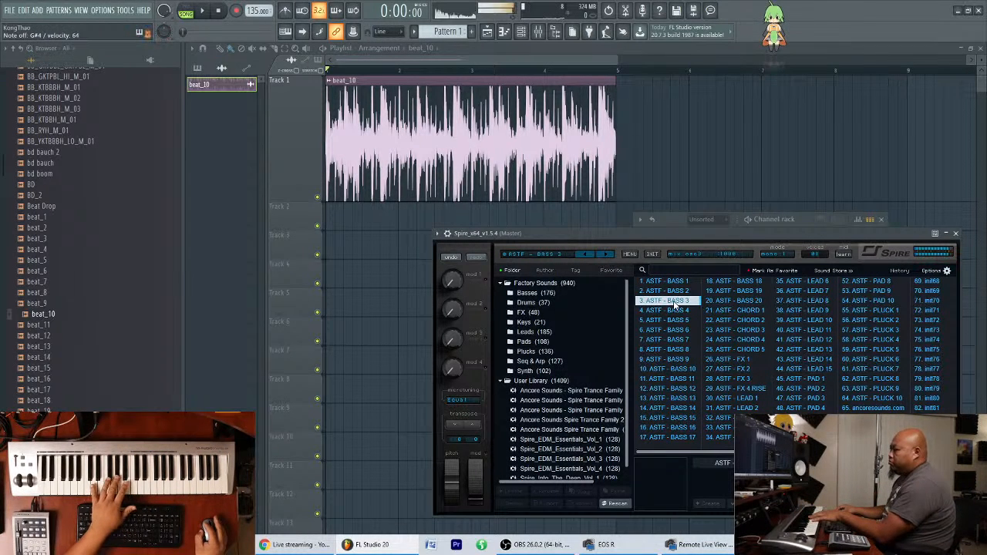
{"action": "left_click", "coordinate": [679, 311]}
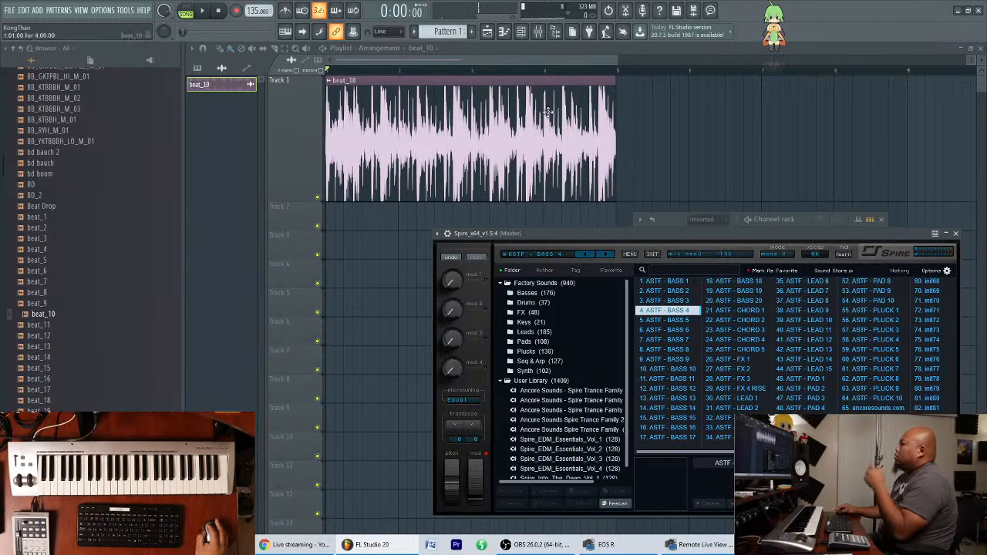
Open the Piano roll of the Spire channel from the Channel rack.
{"action": "left_click", "coordinate": [523, 40]}
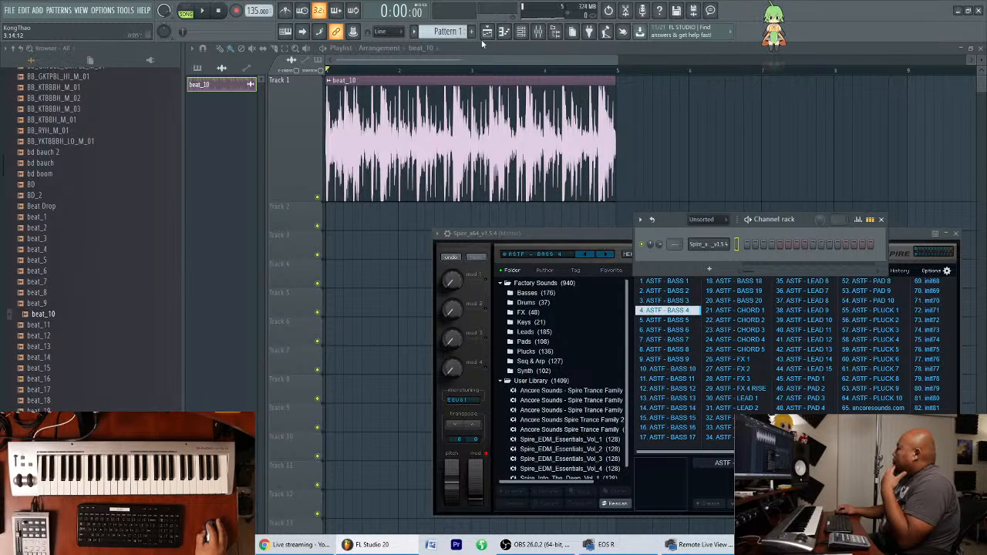
{"action": "right_click", "coordinate": [730, 244]}
{"action": "left_click", "coordinate": [738, 248]}
{"action": "right_click", "coordinate": [711, 248]}
{"action": "left_click", "coordinate": [741, 247]}
{"action": "right_click", "coordinate": [719, 246]}
{"action": "left_click", "coordinate": [742, 246]}
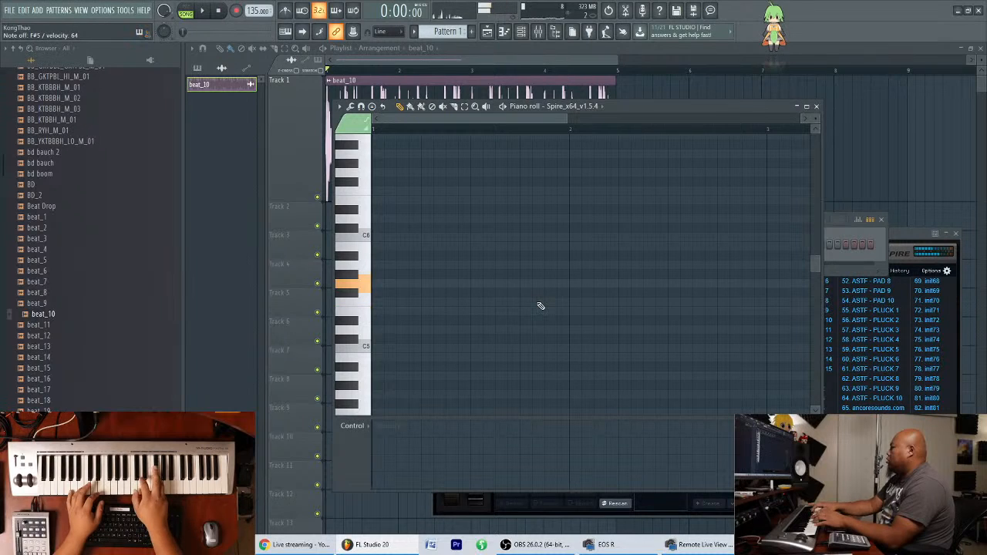
Draw eight consecutive one-step notes, E5 with E6 on the third and sixth, and duplicate them to fill bar 1.
{"action": "left_click", "coordinate": [378, 312]}
{"action": "scroll", "coordinate": [447, 123], "scroll_direction": "up", "scroll_amount": 3}
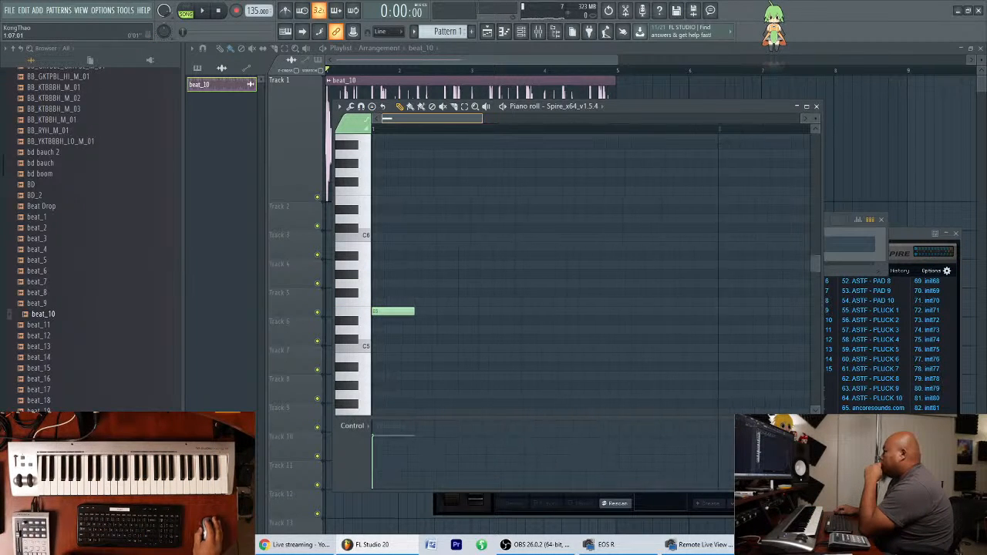
{"action": "left_click", "coordinate": [400, 311]}
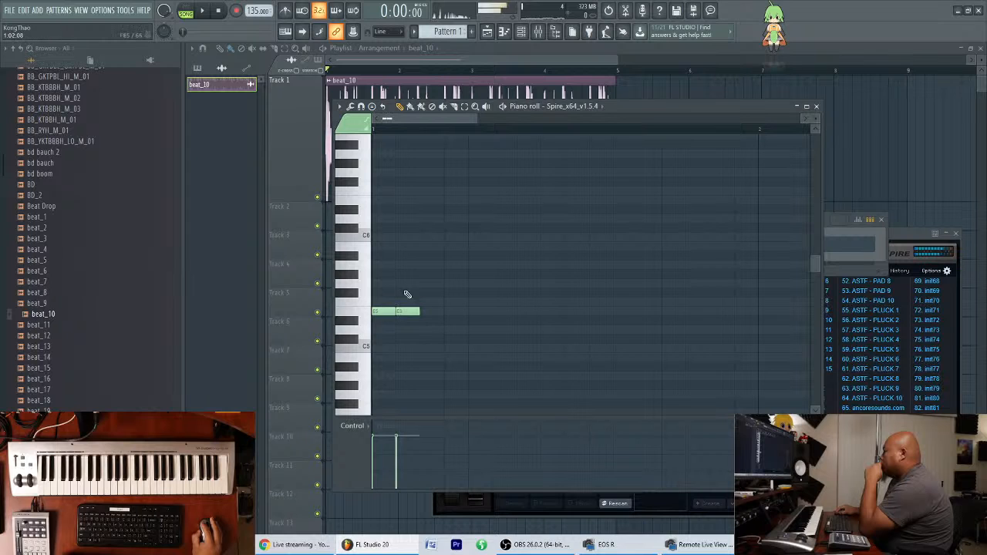
{"action": "left_click", "coordinate": [427, 199]}
{"action": "left_click", "coordinate": [447, 312]}
{"action": "left_click", "coordinate": [472, 312]}
{"action": "left_click", "coordinate": [495, 200]}
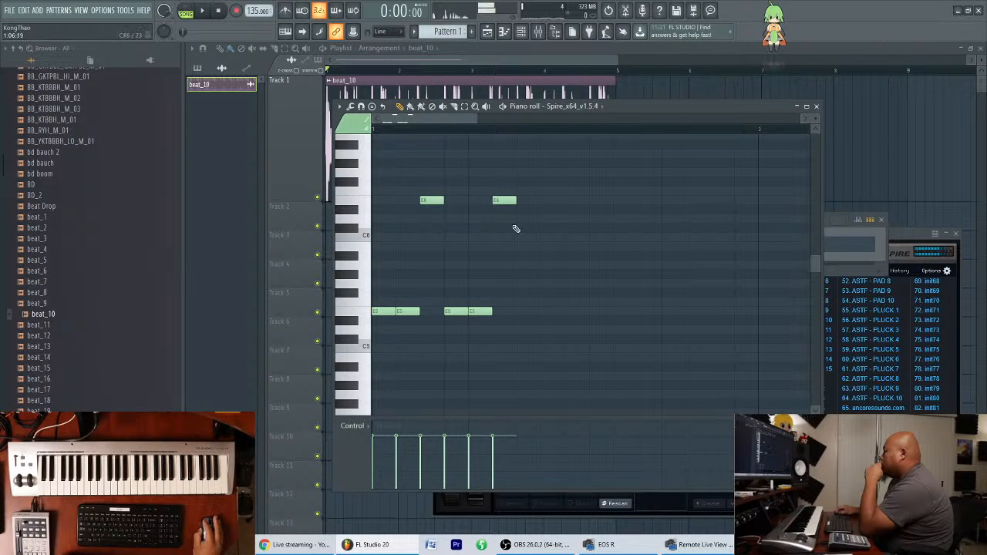
{"action": "left_click", "coordinate": [526, 312]}
{"action": "left_click", "coordinate": [549, 312]}
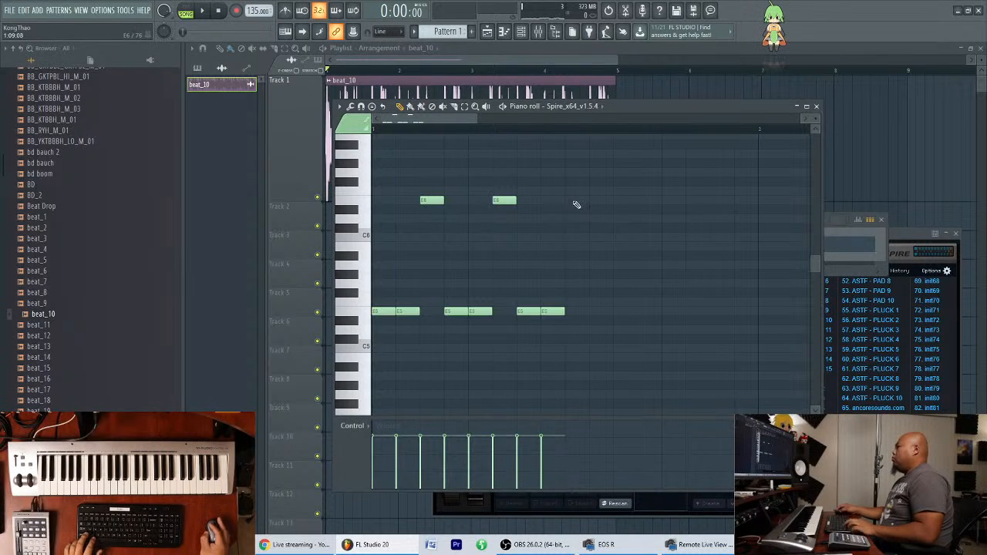
{"action": "key", "text": "ctrl+a"}
{"action": "key", "text": "ctrl+b"}
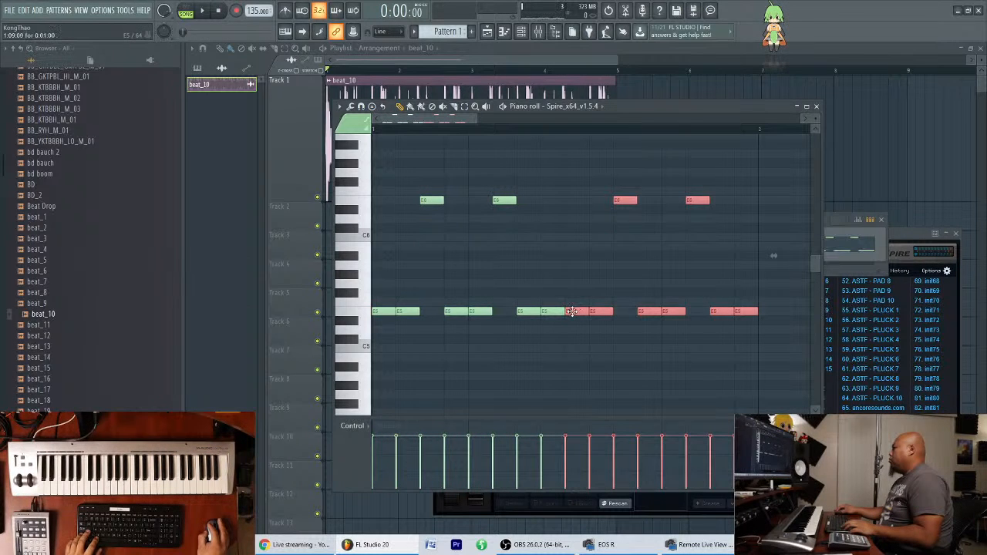
Place Pattern 1 at the start of Playlist Track 2 and play it with the beat_10 loop.
{"action": "left_click", "coordinate": [386, 94]}
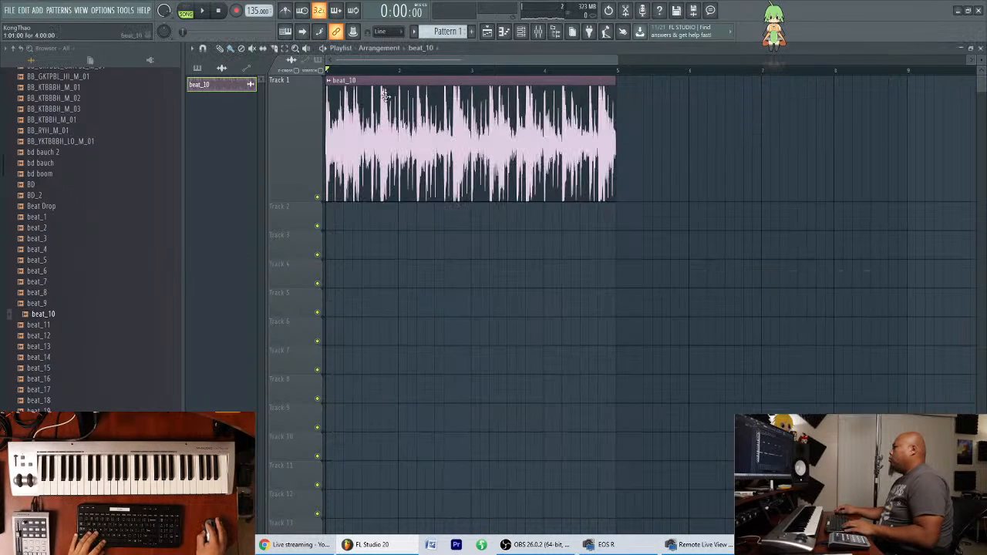
{"action": "left_click", "coordinate": [334, 218]}
{"action": "right_click", "coordinate": [424, 212]}
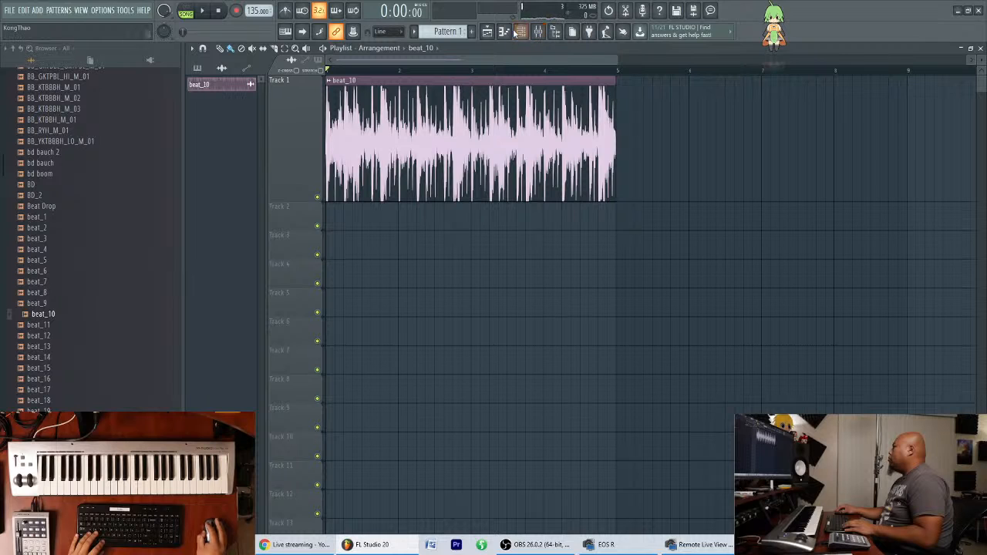
{"action": "left_click", "coordinate": [531, 36]}
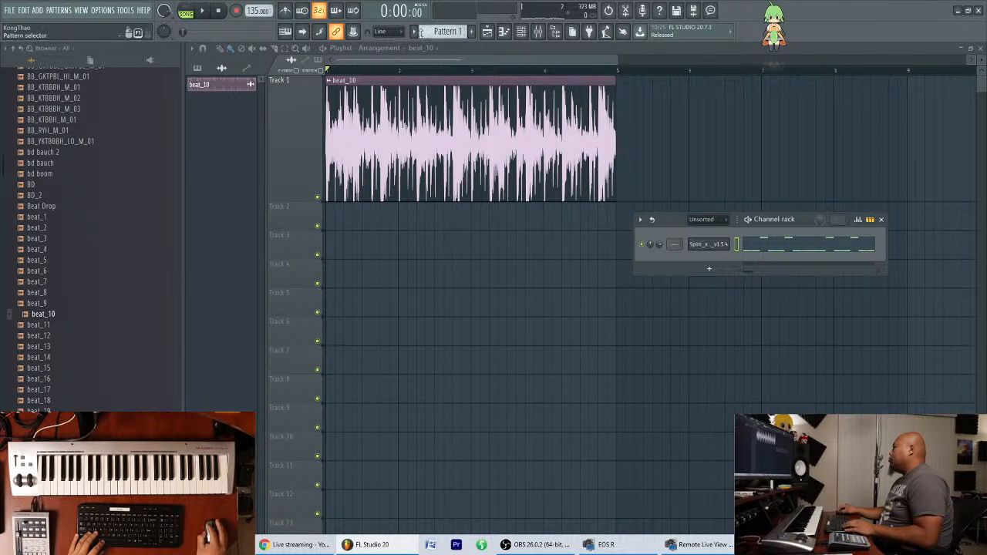
{"action": "left_click", "coordinate": [336, 219]}
{"action": "key", "text": "space"}
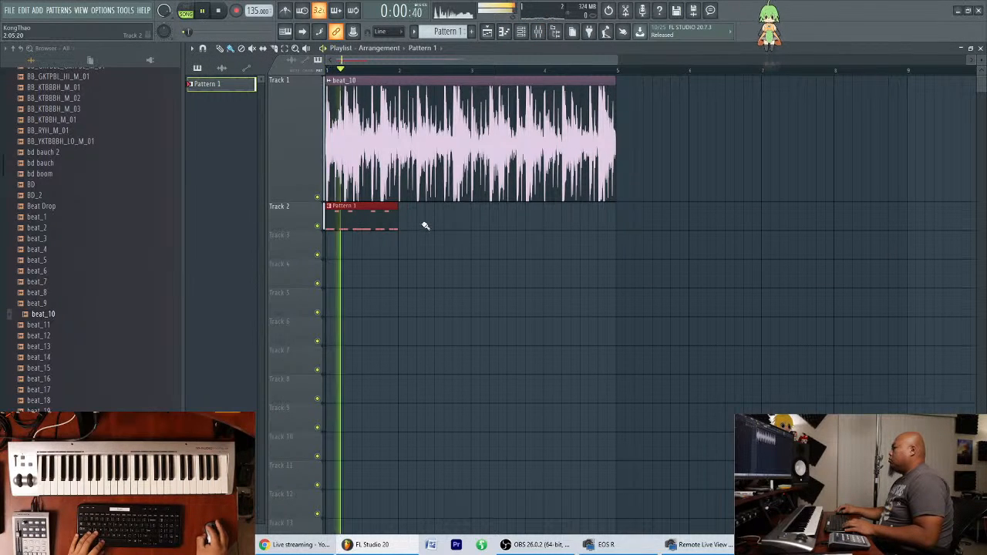
{"action": "key", "text": "space"}
Transpose all of Pattern 1's Spire notes down one octave, to E4 and E5, and audition the result.
{"action": "key", "text": "F7"}
{"action": "key", "text": "ctrl+a"}
{"action": "left_click_drag", "start_coordinate": [376, 312], "coordinate": [373, 385]}
{"action": "scroll", "coordinate": [385, 341], "scroll_direction": "down", "scroll_amount": 3}
{"action": "left_click_drag", "start_coordinate": [374, 220], "coordinate": [372, 258]}
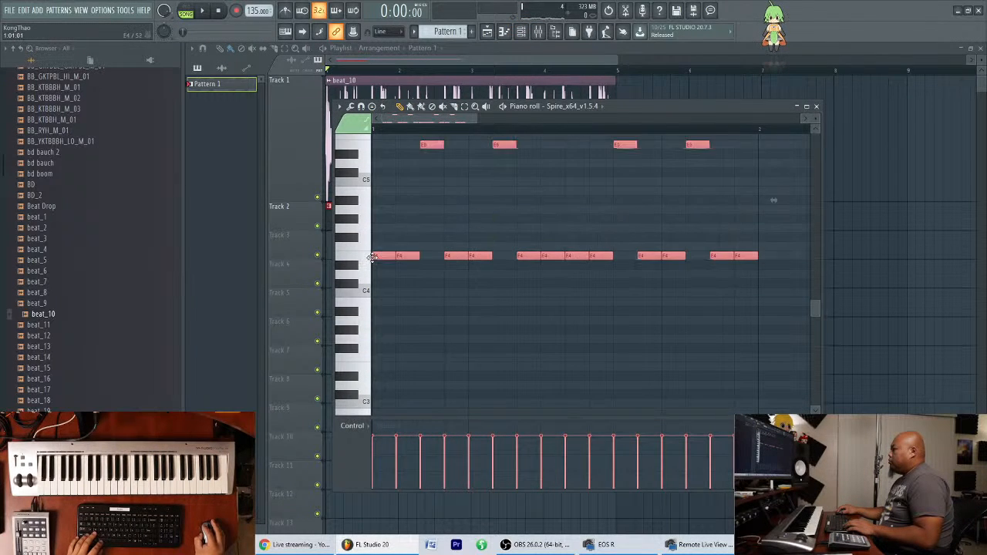
{"action": "key", "text": "space"}
Raise the eighth and the last note of the bar to E5, playing the pattern after each change.
{"action": "scroll", "coordinate": [434, 275], "scroll_direction": "up", "scroll_amount": 3}
{"action": "left_click_drag", "start_coordinate": [476, 120], "coordinate": [499, 121]}
{"action": "left_click", "coordinate": [553, 298], "text": "ctrl"}
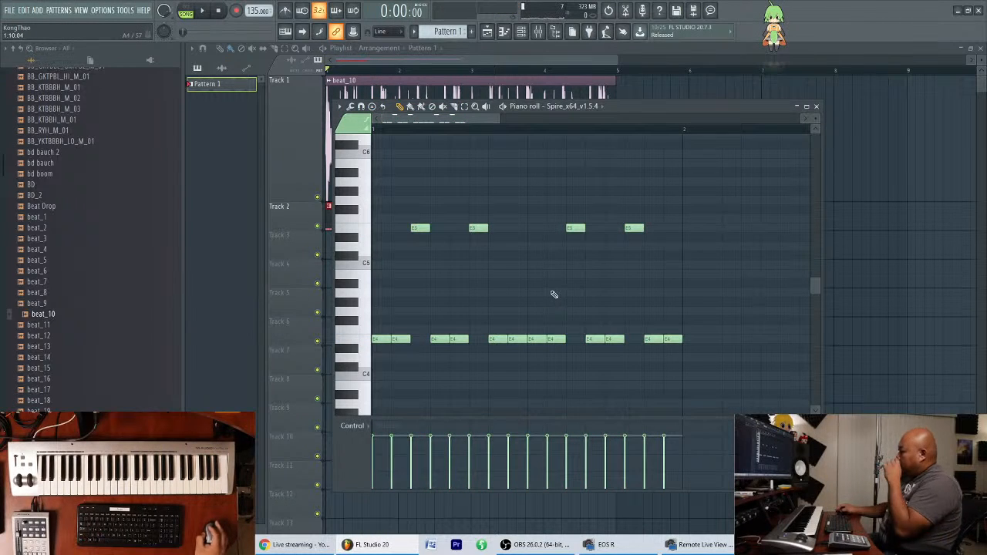
{"action": "left_click_drag", "start_coordinate": [515, 339], "coordinate": [516, 231]}
{"action": "key", "text": "space"}
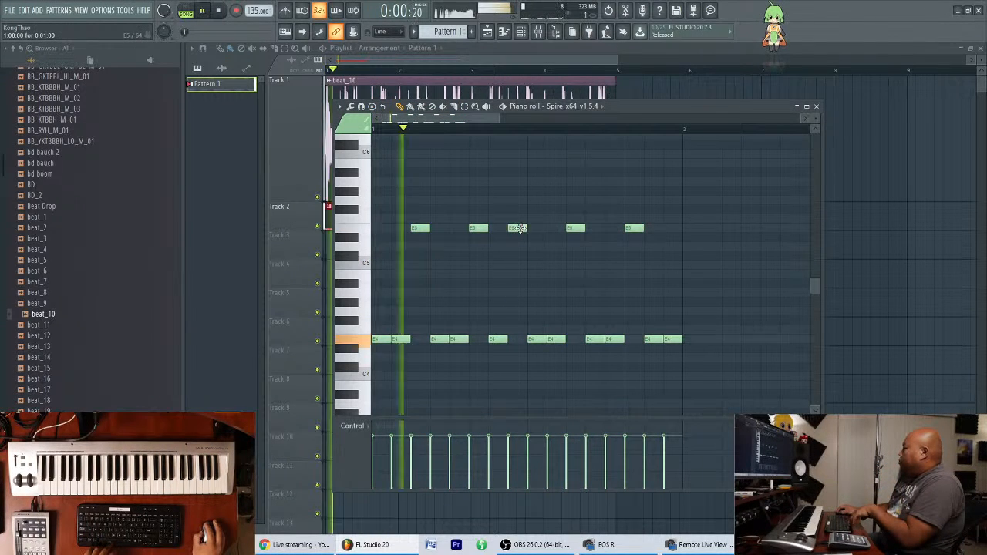
{"action": "key", "text": "space"}
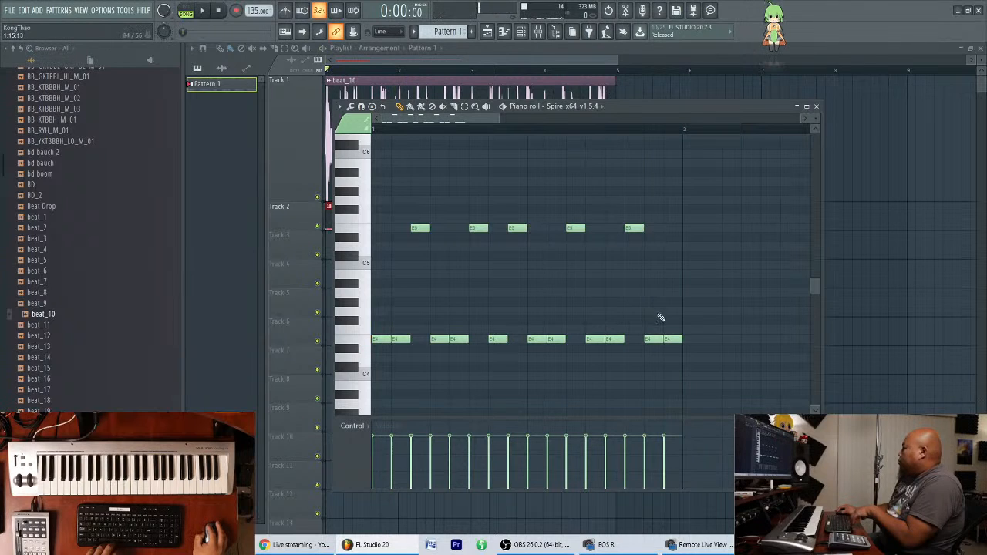
{"action": "left_click_drag", "start_coordinate": [675, 339], "coordinate": [678, 227]}
{"action": "key", "text": "space"}
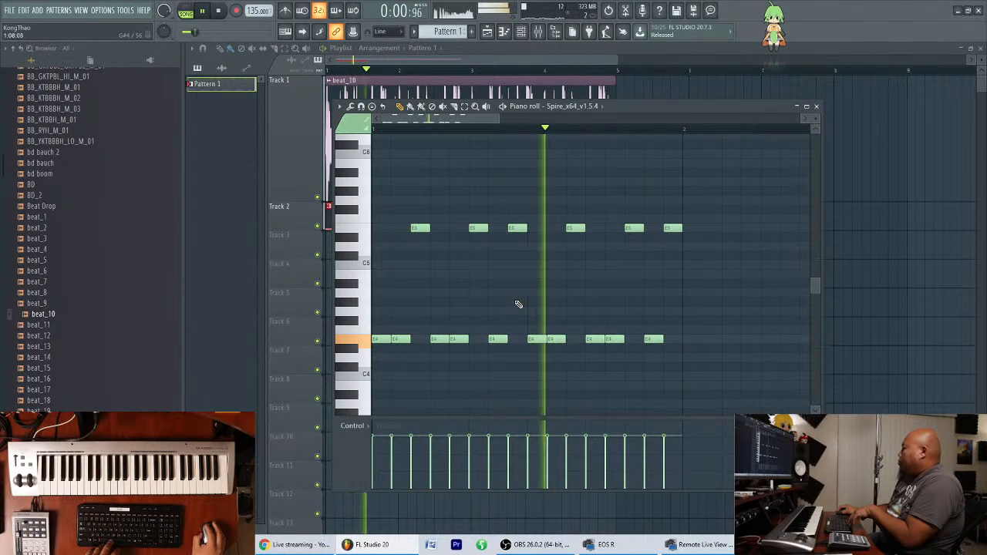
{"action": "key", "text": "space"}
Duplicate the one-bar Spire note sequence into bar 2 and play it.
{"action": "left_click_drag", "start_coordinate": [368, 192], "coordinate": [694, 334]}
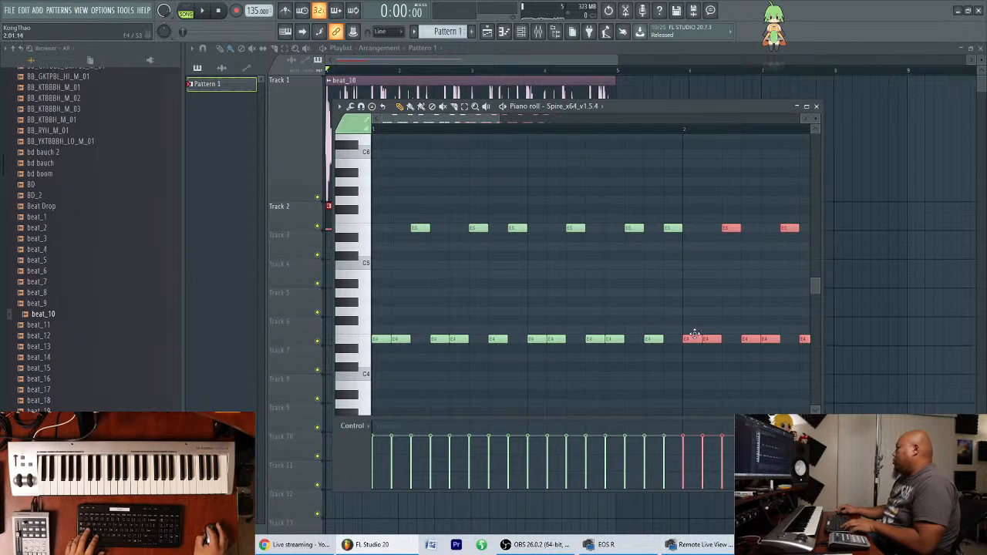
{"action": "key", "text": "space"}
{"action": "scroll", "coordinate": [584, 128], "scroll_direction": "down", "scroll_amount": 4}
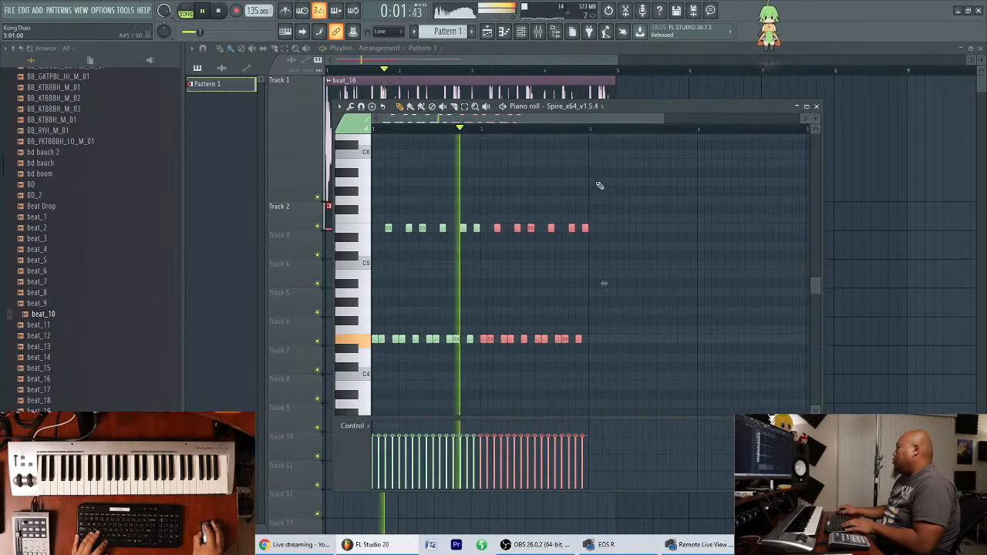
{"action": "key", "text": "space"}
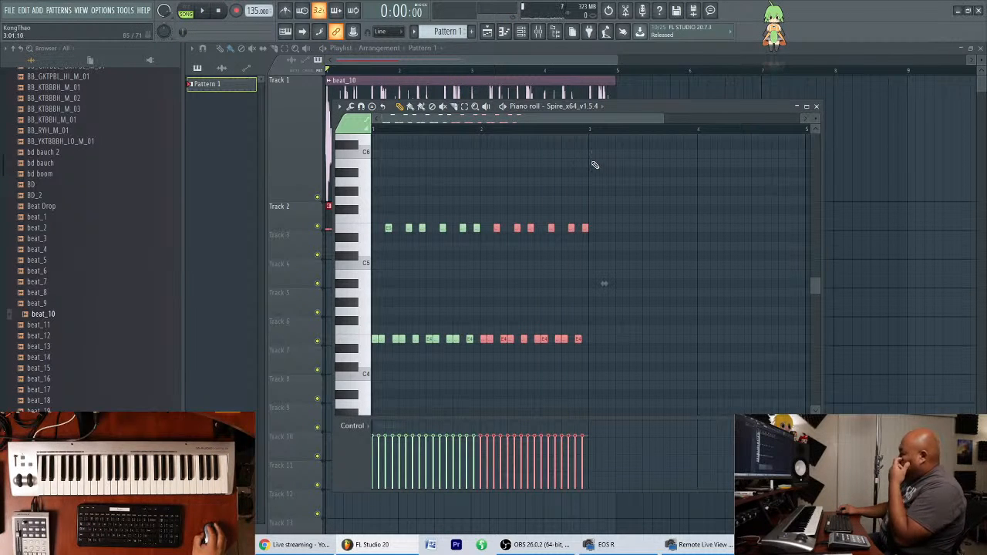
Delete all of Pattern 1's Spire notes, including the duplicated second bar.
{"action": "key", "text": "Delete"}
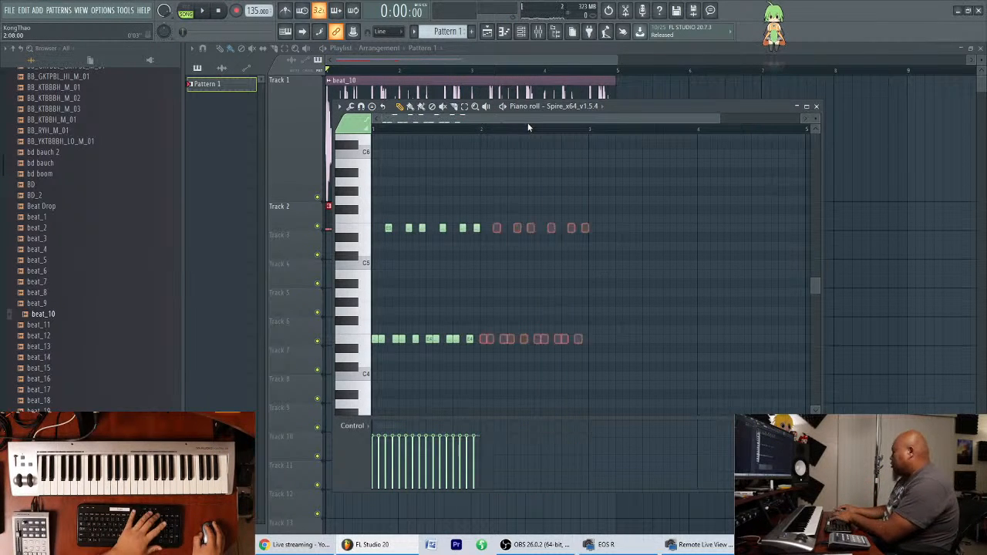
{"action": "scroll", "coordinate": [533, 130], "scroll_direction": "up", "scroll_amount": 4}
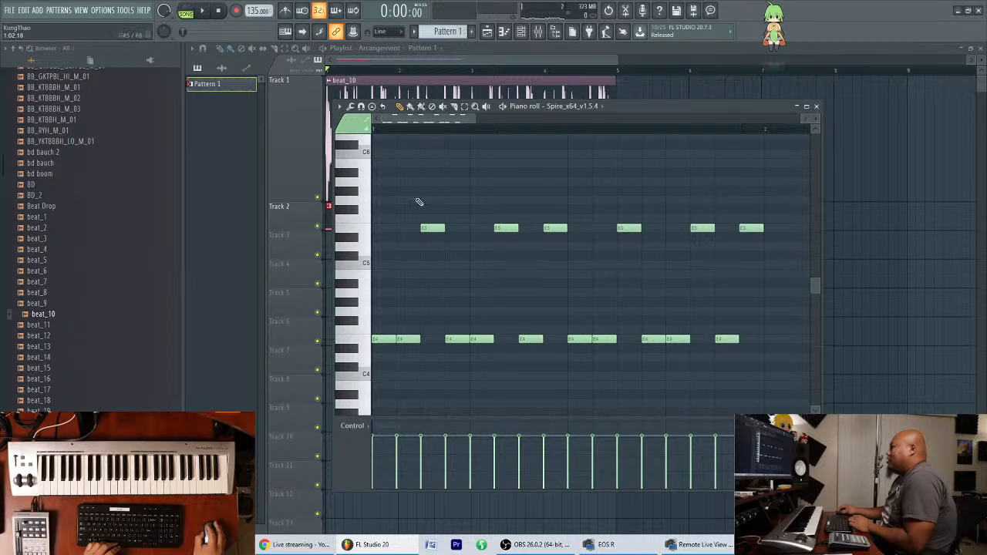
{"action": "left_click_drag", "start_coordinate": [795, 358], "coordinate": [385, 164]}
{"action": "key", "text": "Delete"}
Draw the six-note sequence E4, E4, E5, E4, E4, E5 on steps 3 to 8 of bar 1 and play it.
{"action": "left_click", "coordinate": [419, 344]}
{"action": "left_click", "coordinate": [456, 330]}
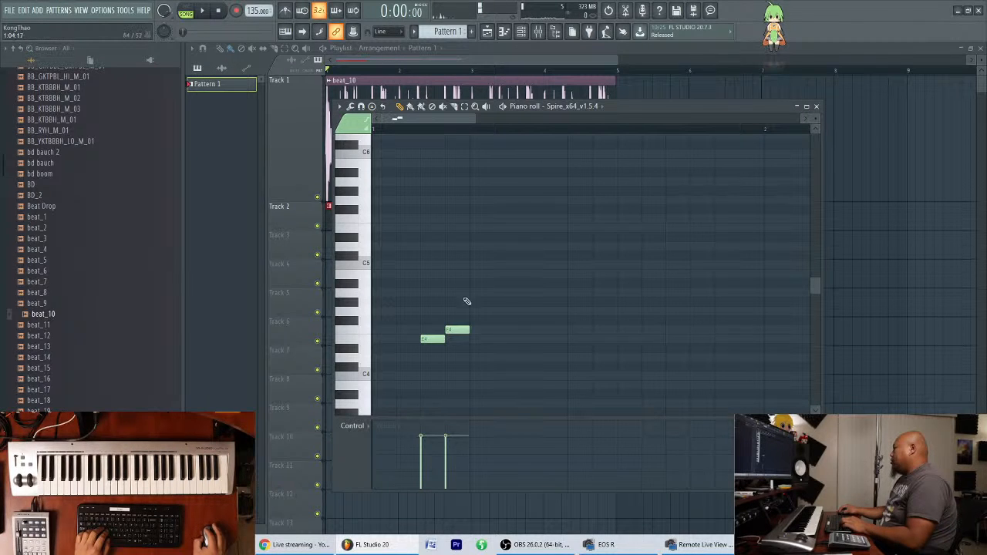
{"action": "left_click_drag", "start_coordinate": [452, 340], "coordinate": [457, 337]}
{"action": "left_click", "coordinate": [476, 230]}
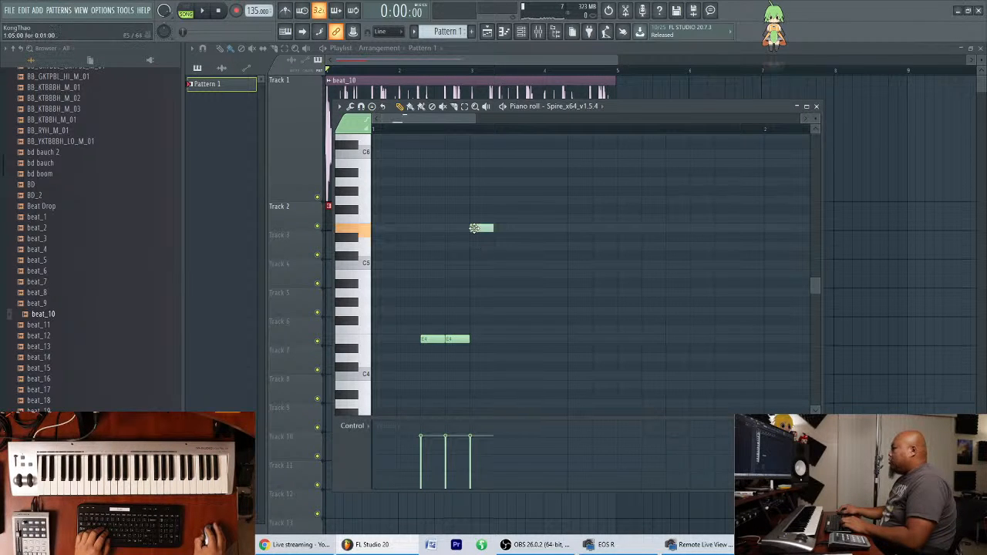
{"action": "left_click", "coordinate": [503, 340]}
{"action": "left_click", "coordinate": [522, 341]}
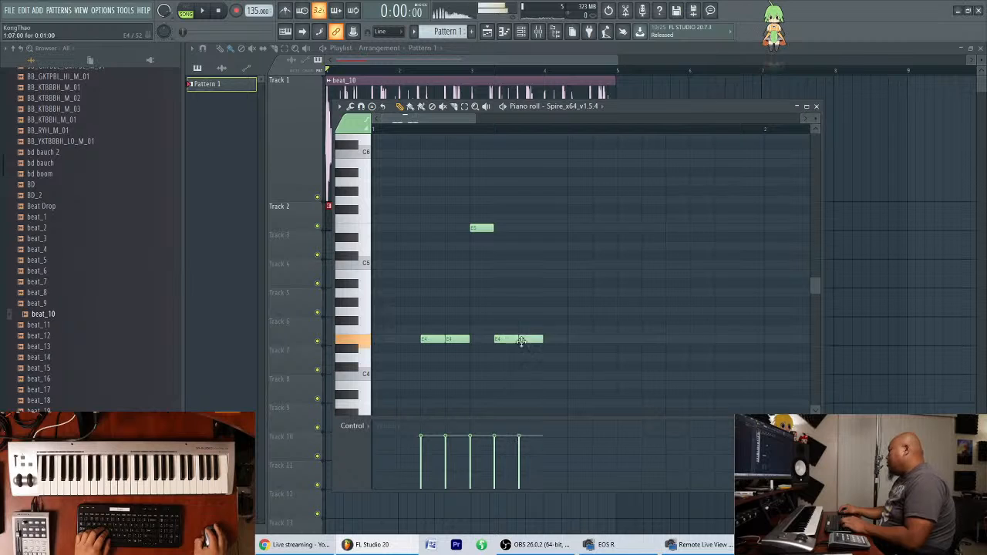
{"action": "left_click", "coordinate": [550, 229]}
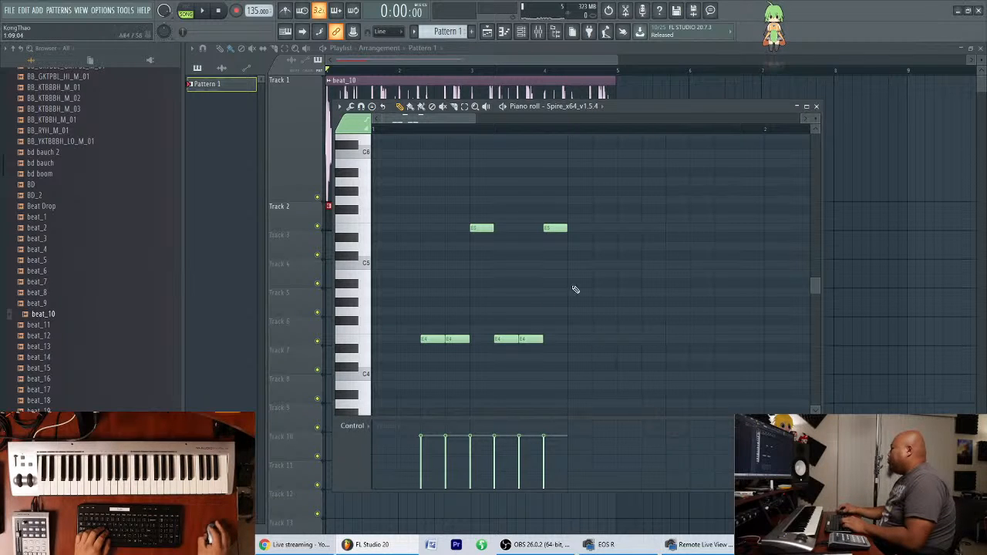
{"action": "key", "text": "space"}
{"action": "key", "text": "space"}
{"action": "key", "text": "space"}
{"action": "left_click", "coordinate": [607, 340]}
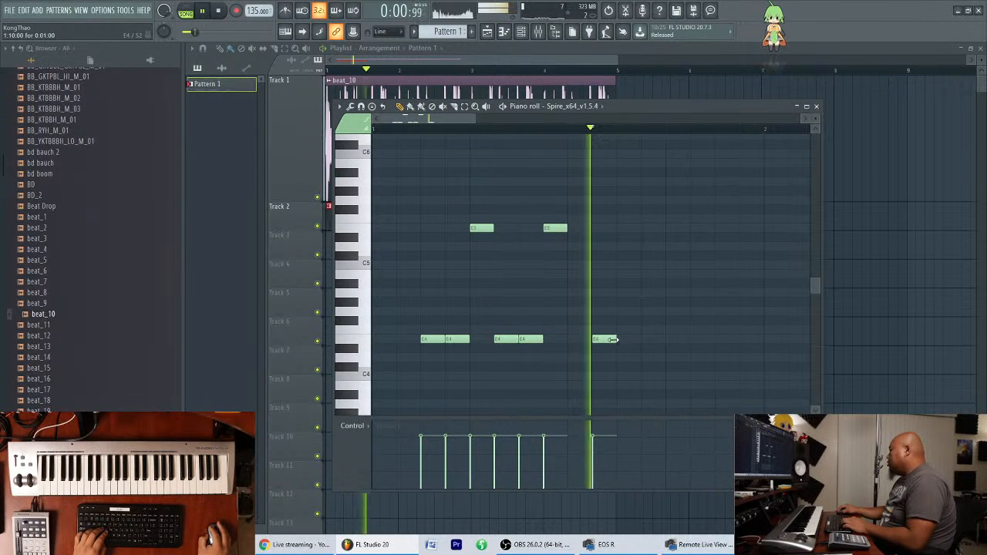
{"action": "key", "text": "space"}
{"action": "right_click", "coordinate": [610, 340]}
Duplicate the six-note group directly after the original, on steps 9 to 14, and play the result.
{"action": "left_click_drag", "start_coordinate": [602, 361], "coordinate": [393, 193]}
{"action": "left_click_drag", "start_coordinate": [436, 340], "coordinate": [631, 348]}
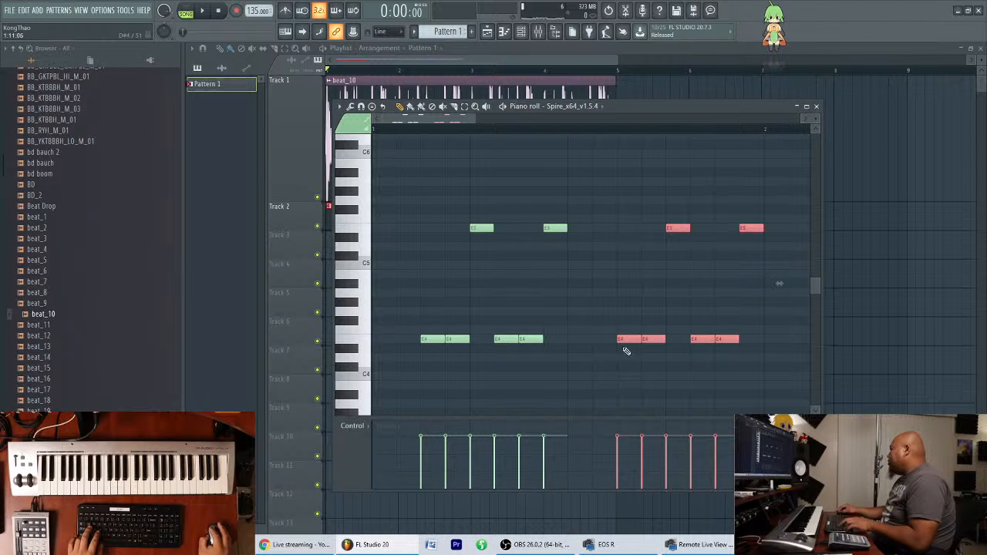
{"action": "key", "text": "space"}
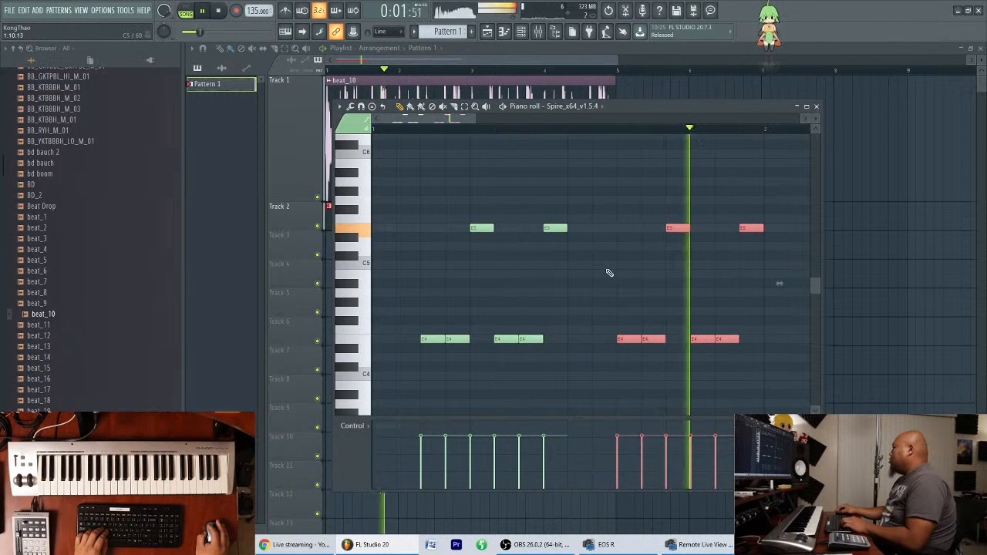
{"action": "key", "text": "space"}
{"action": "left_click_drag", "start_coordinate": [628, 338], "coordinate": [580, 341]}
{"action": "left_click", "coordinate": [591, 314]}
{"action": "key", "text": "space"}
{"action": "key", "text": "space"}
Move all the Spire notes one step earlier and play the pattern.
{"action": "key", "text": "ctrl+a"}
{"action": "scroll", "coordinate": [432, 342], "scroll_direction": "down", "scroll_amount": 1}
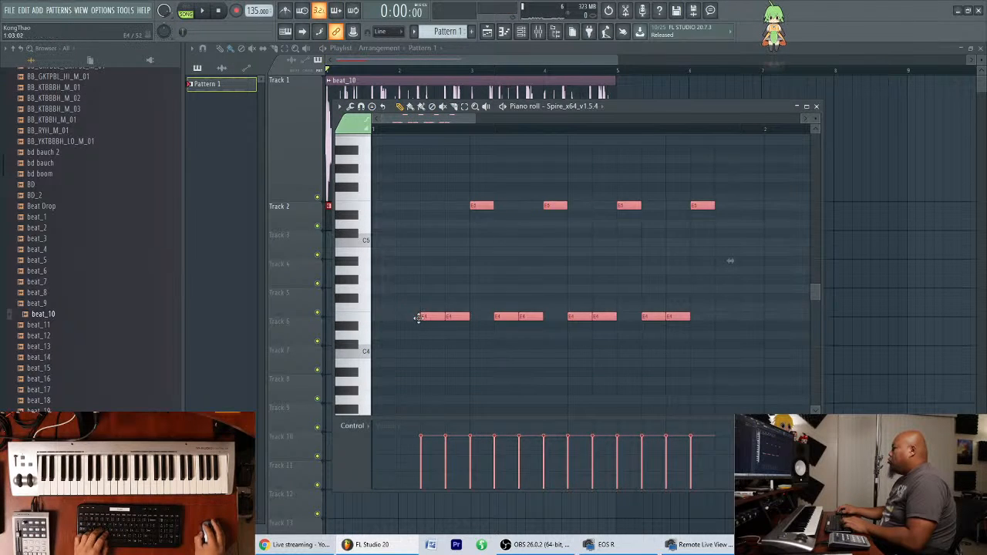
{"action": "left_click_drag", "start_coordinate": [423, 317], "coordinate": [400, 318]}
{"action": "scroll", "coordinate": [442, 361], "scroll_direction": "up", "scroll_amount": 3}
{"action": "key", "text": "space"}
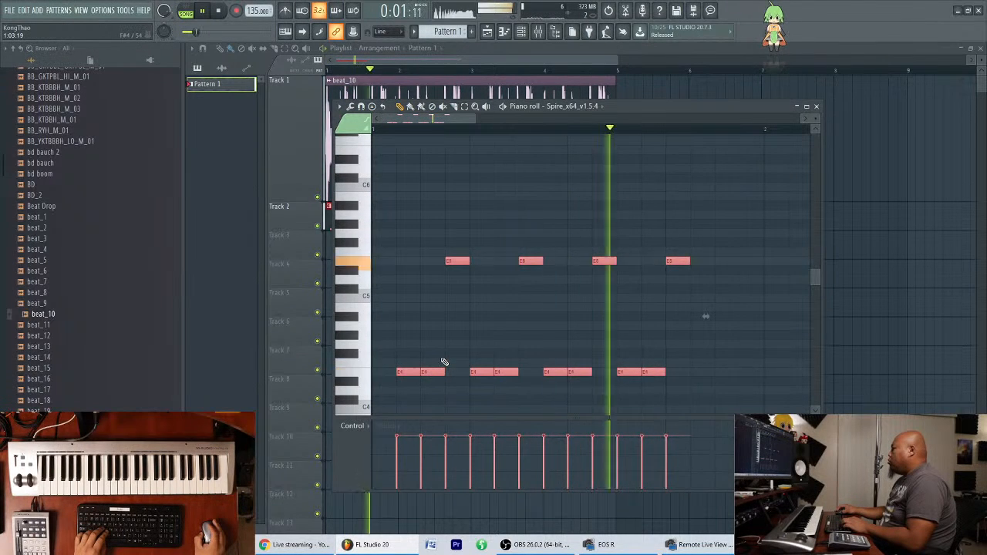
{"action": "key", "text": "space"}
Fill the last three steps of bar 1 with E4, E5 and E4 notes, playing the pattern along the way.
{"action": "left_click", "coordinate": [692, 339]}
{"action": "left_click", "coordinate": [694, 372]}
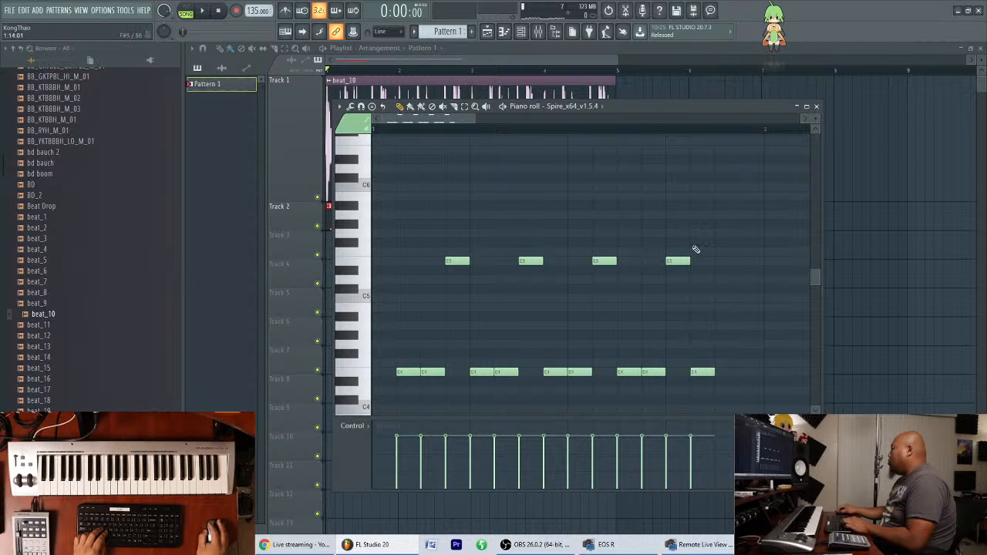
{"action": "left_click", "coordinate": [745, 370]}
{"action": "key", "text": "space"}
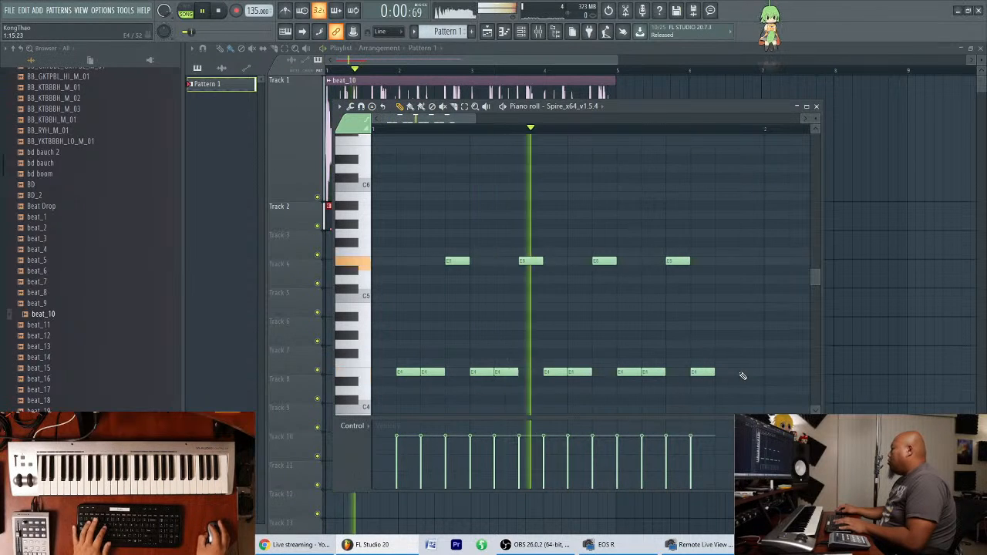
{"action": "left_click", "coordinate": [719, 263]}
{"action": "key", "text": "space"}
{"action": "scroll", "coordinate": [413, 366], "scroll_direction": "down", "scroll_amount": 2}
Duplicate the whole Spire note sequence into bar 2 and play both bars.
{"action": "key", "text": "ctrl+a"}
{"action": "left_click_drag", "start_coordinate": [404, 323], "coordinate": [790, 328]}
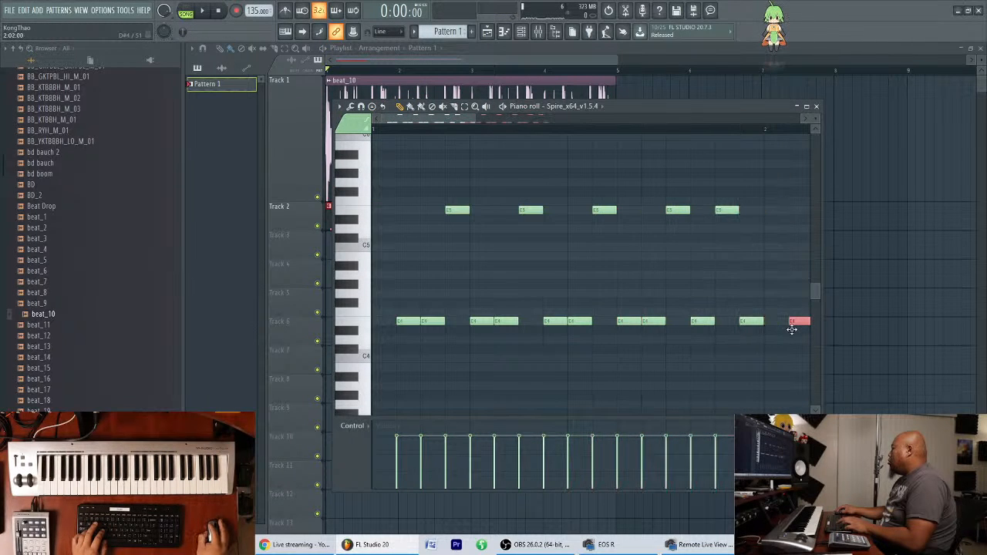
{"action": "key", "text": "space"}
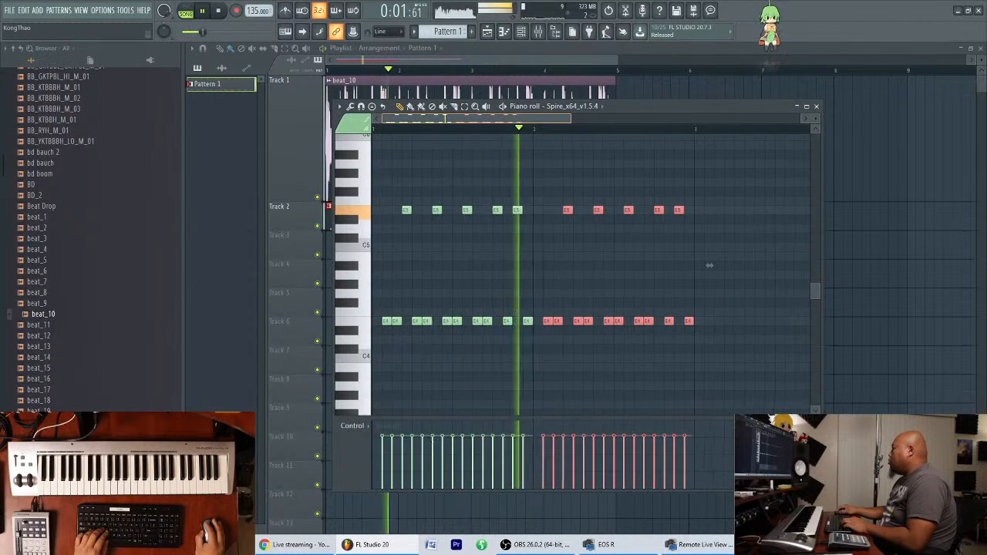
{"action": "key", "text": "space"}
Shift all the Spire notes one step earlier to start on beat 1 and play them.
{"action": "key", "text": "ctrl+a"}
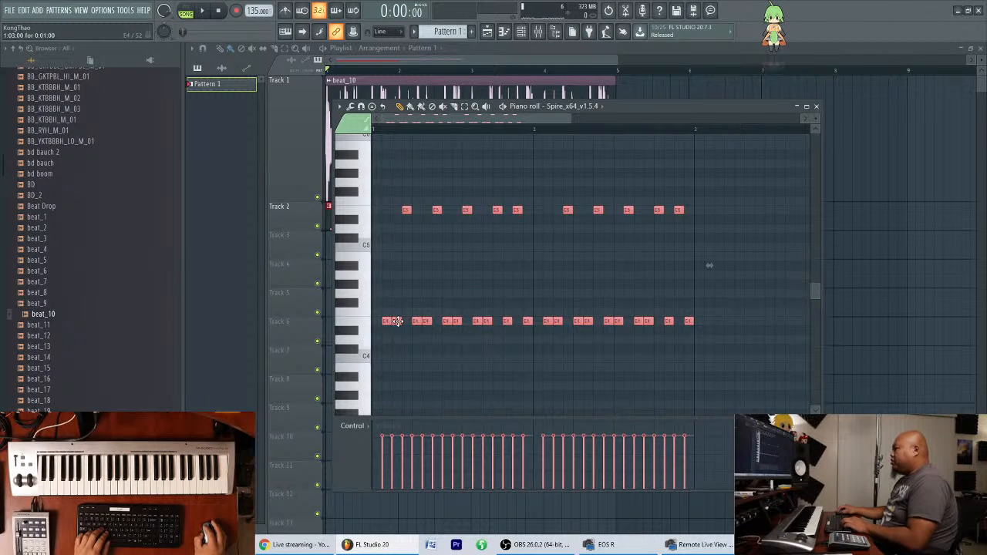
{"action": "left_click_drag", "start_coordinate": [395, 321], "coordinate": [382, 324]}
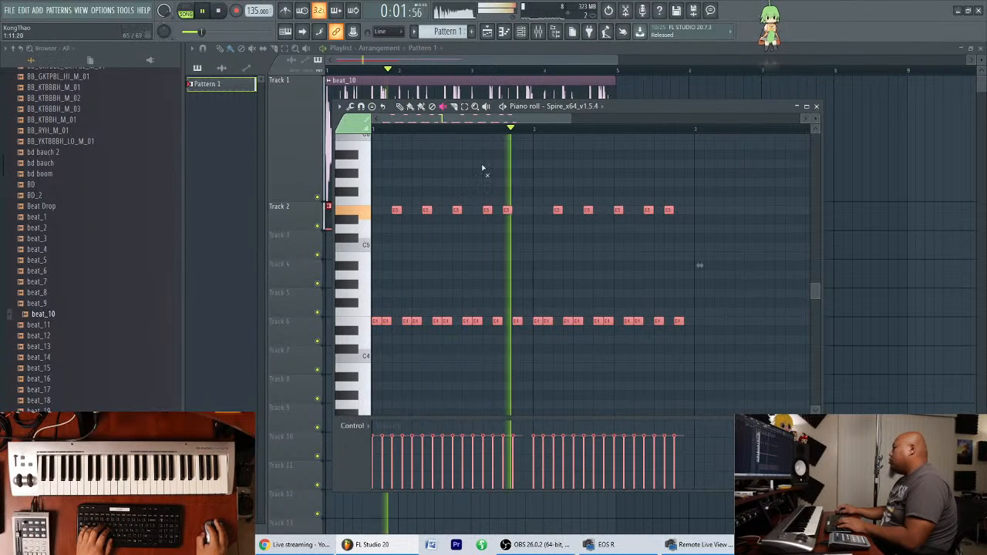
{"action": "key", "text": "space"}
Rework the end of bar 1 to E4 on step 14, E5 on step 15 and E4 on step 16, playing after changes.
{"action": "scroll", "coordinate": [512, 125], "scroll_direction": "up", "scroll_amount": 4}
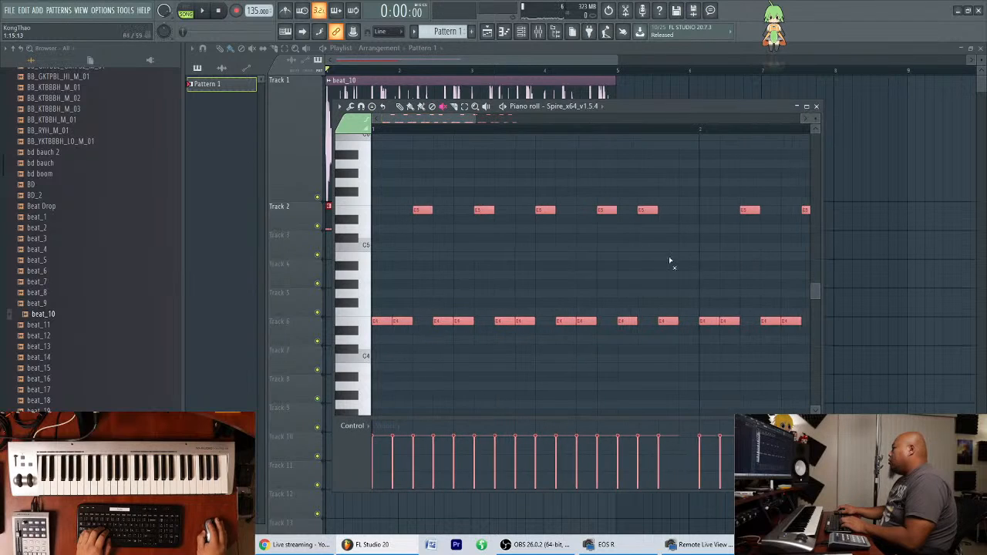
{"action": "left_click", "coordinate": [655, 252], "text": "ctrl"}
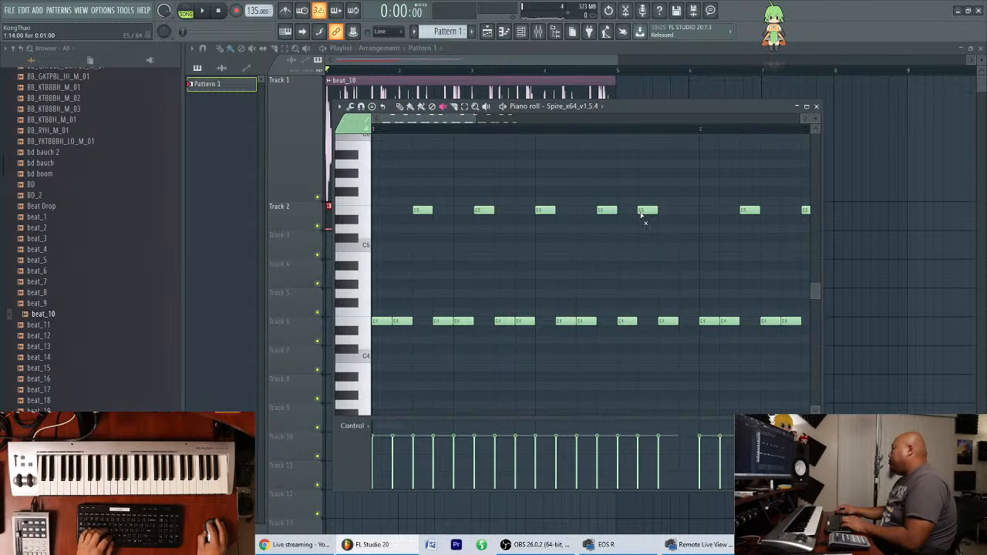
{"action": "right_click", "coordinate": [676, 320]}
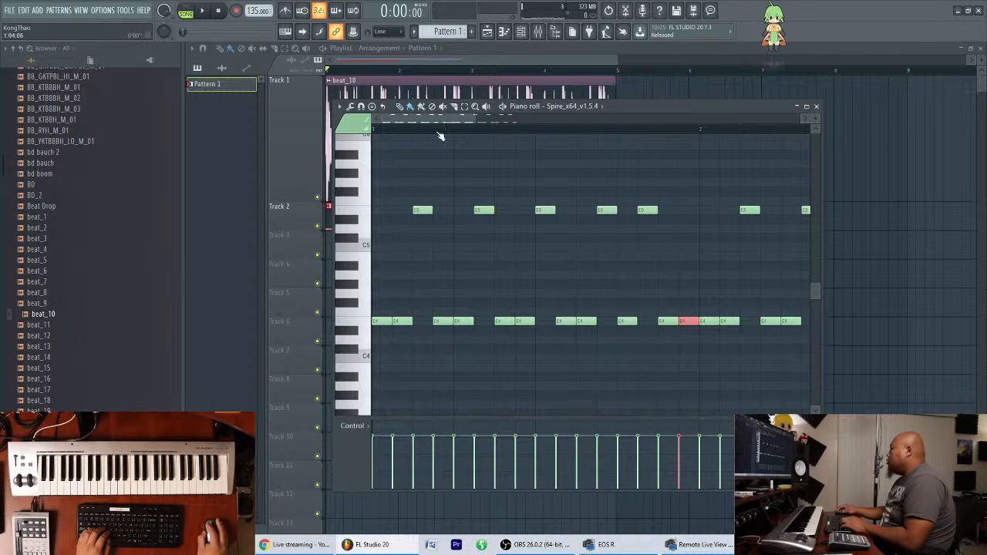
{"action": "key", "text": "space"}
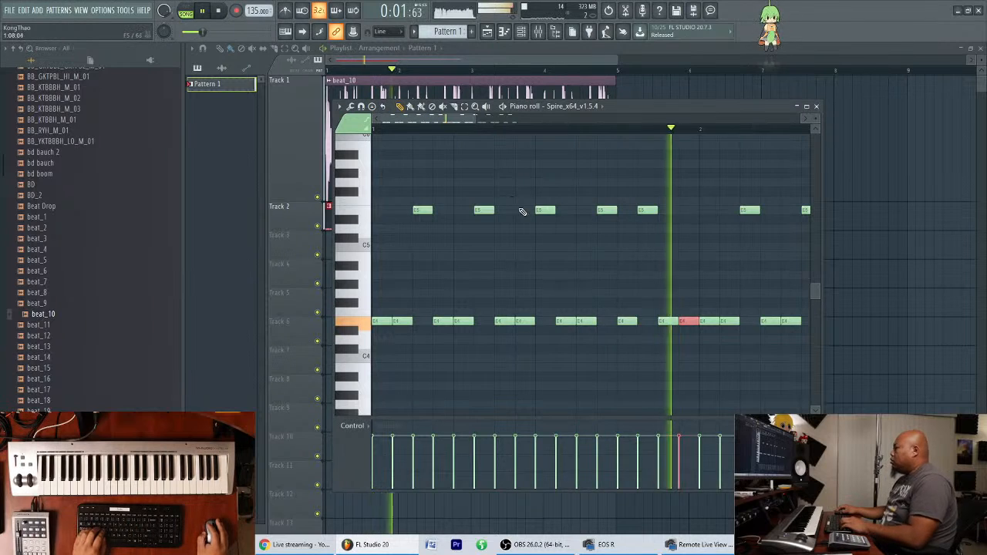
{"action": "key", "text": "space"}
{"action": "mouse_move", "coordinate": [646, 207]}
{"action": "left_mouse_down"}
{"action": "mouse_move", "coordinate": [646, 322]}
{"action": "mouse_move", "coordinate": [663, 209]}
{"action": "left_mouse_up"}
{"action": "key", "text": "space"}
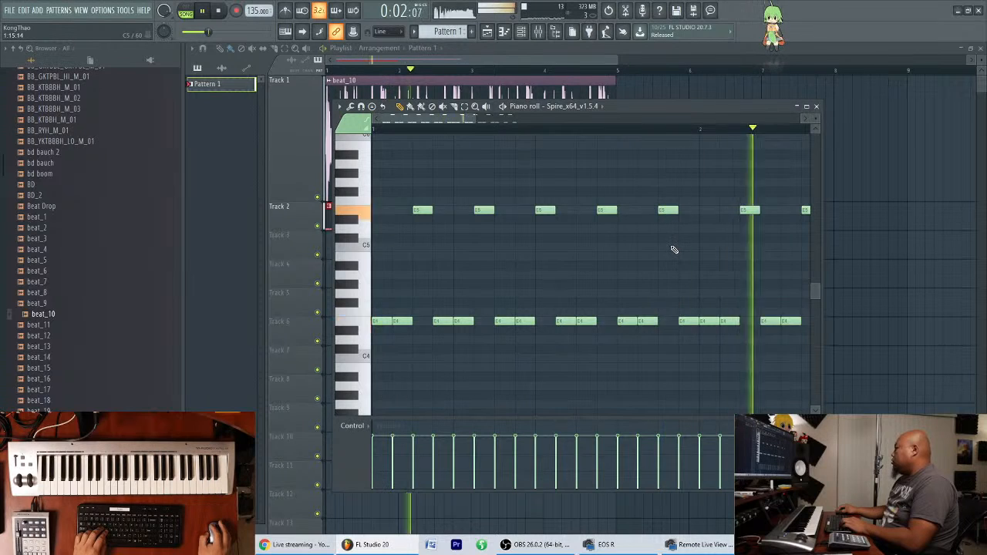
{"action": "key", "text": "space"}
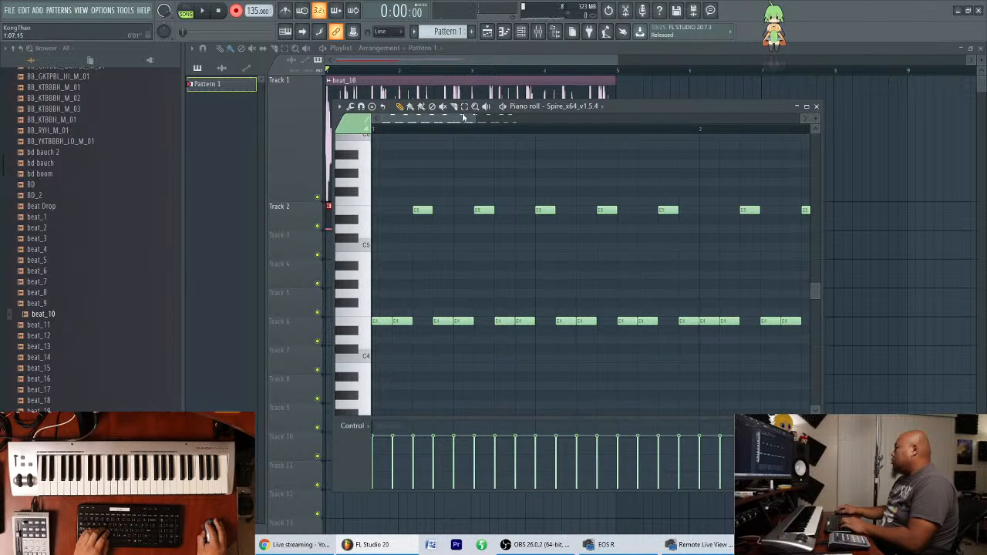
Delete the duplicated Spire notes in bar 2.
{"action": "scroll", "coordinate": [463, 116], "scroll_direction": "down", "scroll_amount": 3}
{"action": "left_click_drag", "start_coordinate": [682, 179], "coordinate": [514, 347]}
{"action": "key", "text": "Delete"}
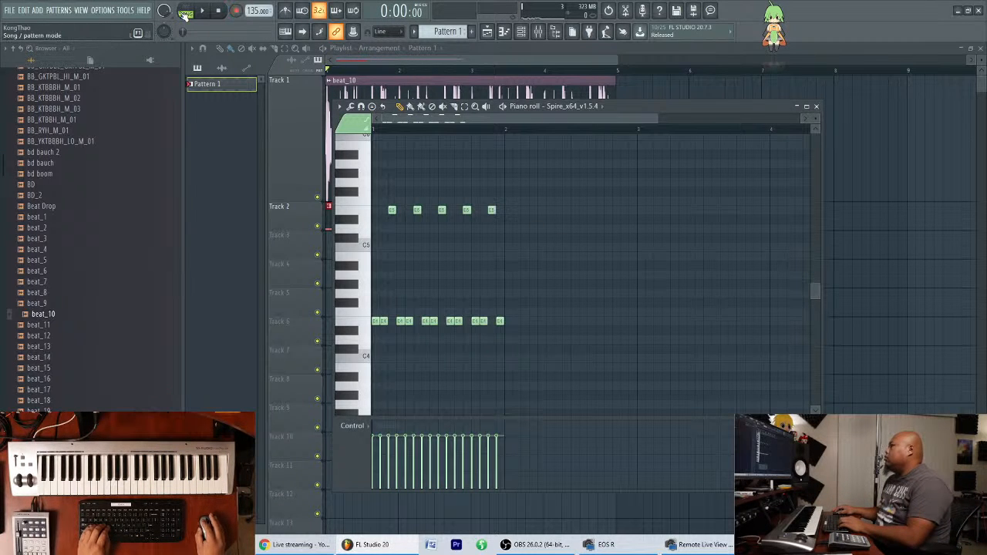
Duplicate the Pattern 1 clip three times on Playlist Track 2 to fill bars 2 to 4 during playback.
{"action": "left_click_drag", "start_coordinate": [642, 105], "coordinate": [746, 104]}
{"action": "key", "text": "space"}
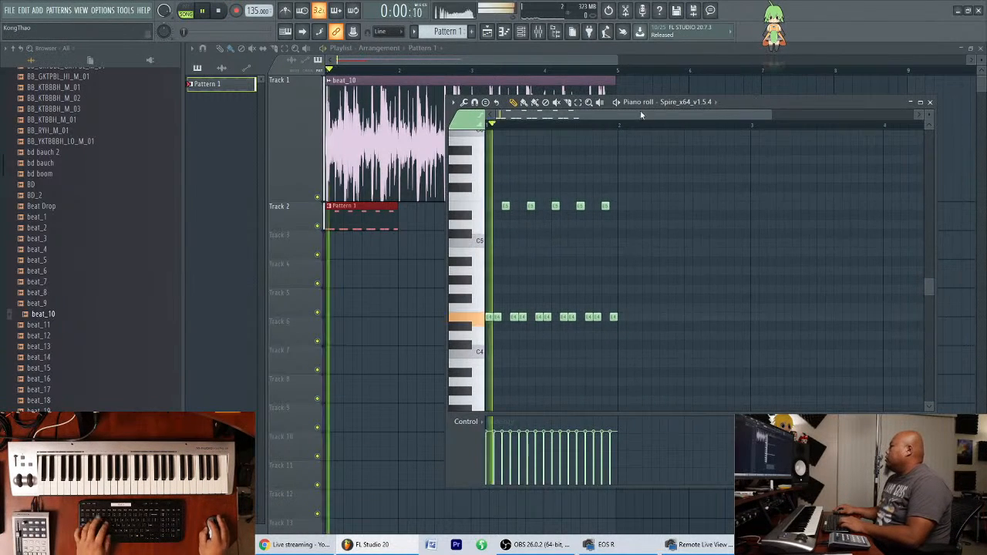
{"action": "left_click", "coordinate": [462, 47]}
{"action": "key", "text": "ctrl+b"}
{"action": "key", "text": "ctrl+b"}
{"action": "key", "text": "ctrl+b"}
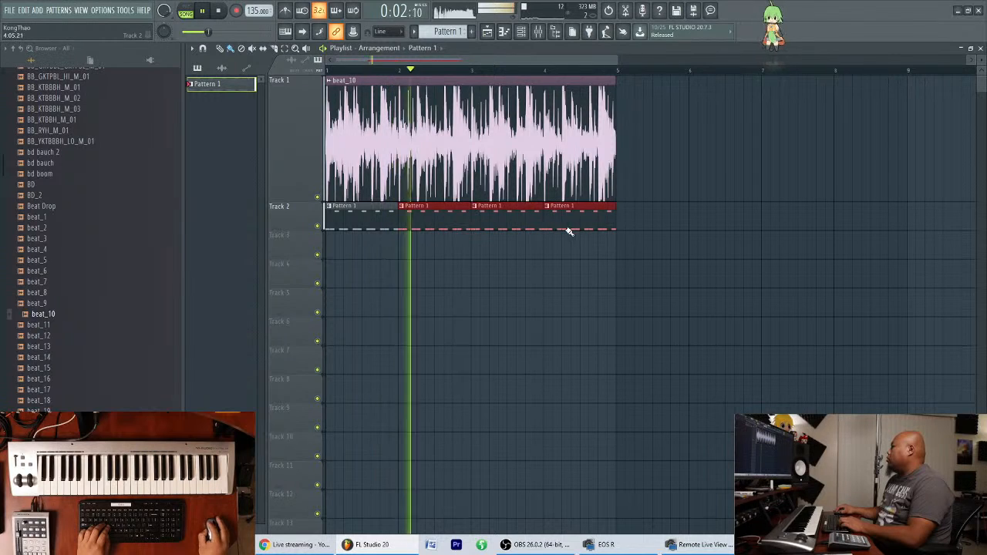
Route the Spire channel to its own mixer track, insert 2.
{"action": "left_click", "coordinate": [539, 32]}
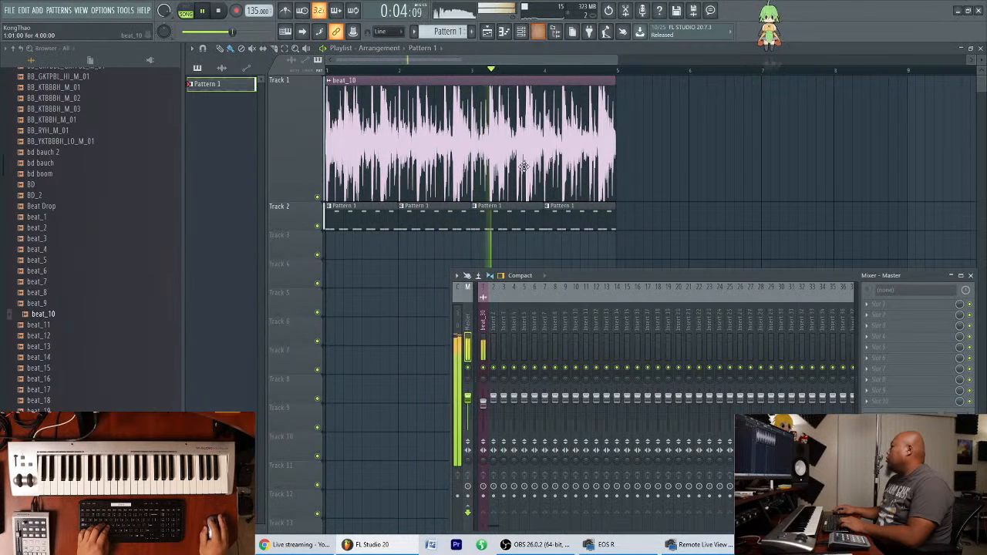
{"action": "left_click", "coordinate": [520, 31]}
{"action": "key", "text": "space"}
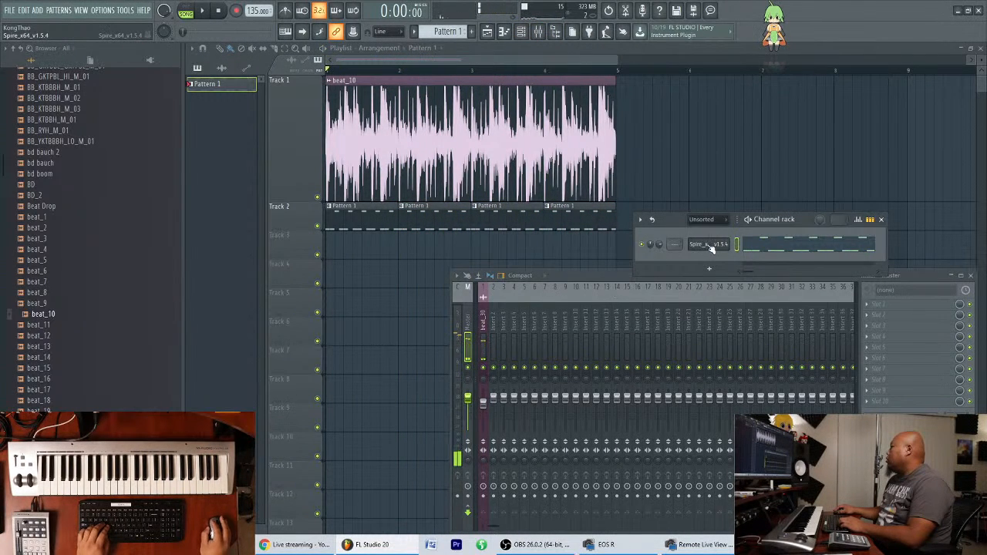
{"action": "left_click", "coordinate": [707, 243]}
{"action": "left_click_drag", "start_coordinate": [705, 236], "coordinate": [630, 206]}
{"action": "key", "text": "ctrl+l"}
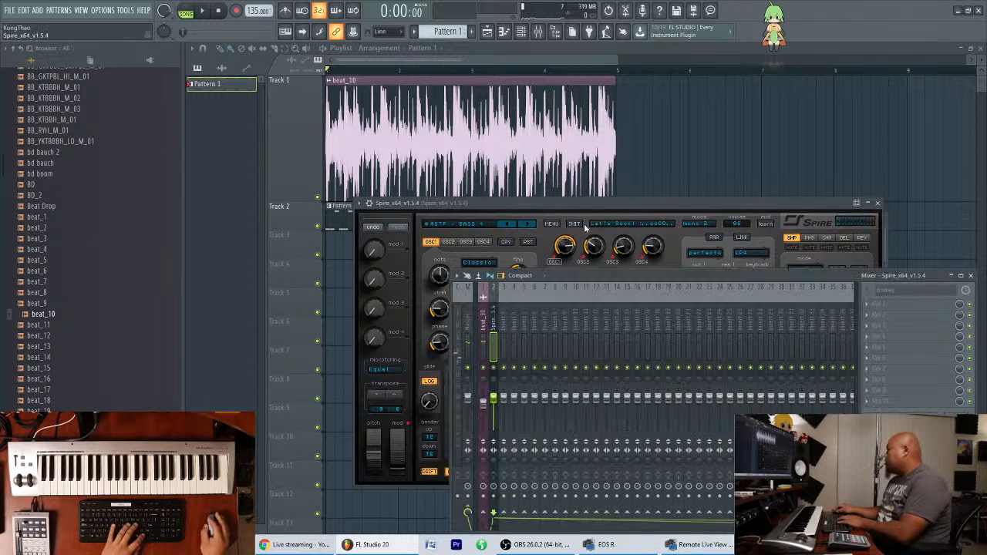
Lower the Spire mixer track's level while playing the arrangement, and move the Spire window clear of the mixer.
{"action": "key", "text": "space"}
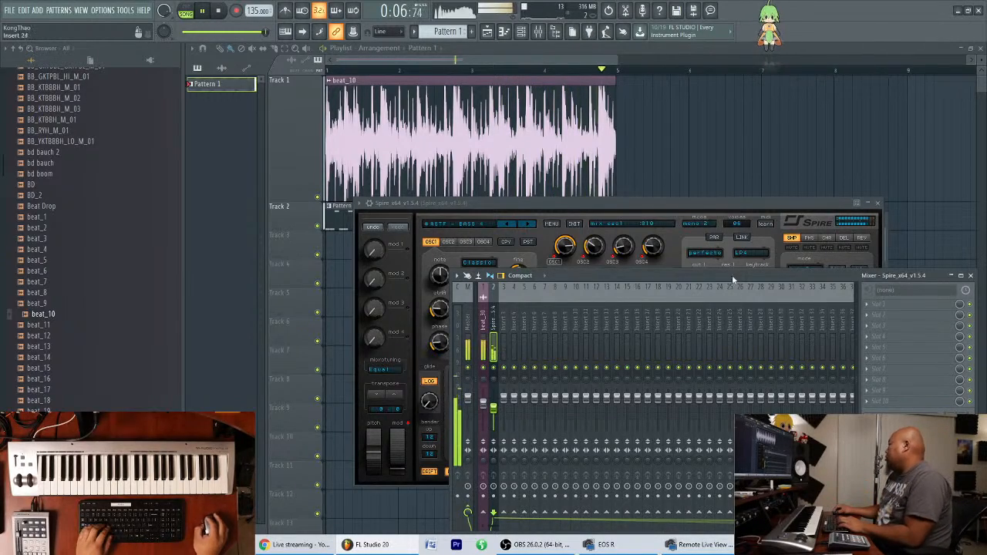
{"action": "left_click_drag", "start_coordinate": [735, 204], "coordinate": [702, 166]}
{"action": "key", "text": "space"}
Load Fruity parametric EQ 2 into the first effect slot of the Spire mixer track and play the arrangement.
{"action": "left_click", "coordinate": [886, 307]}
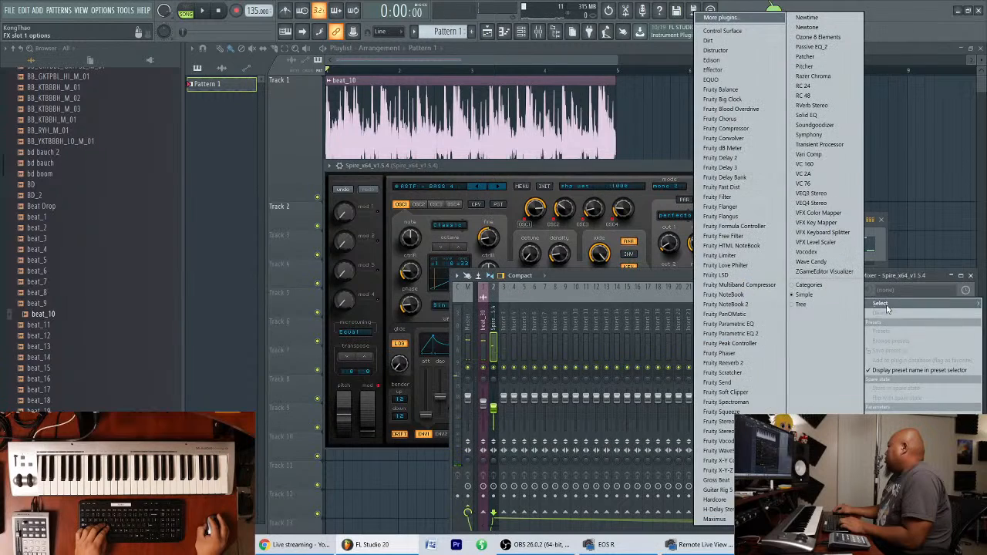
{"action": "left_click", "coordinate": [729, 333]}
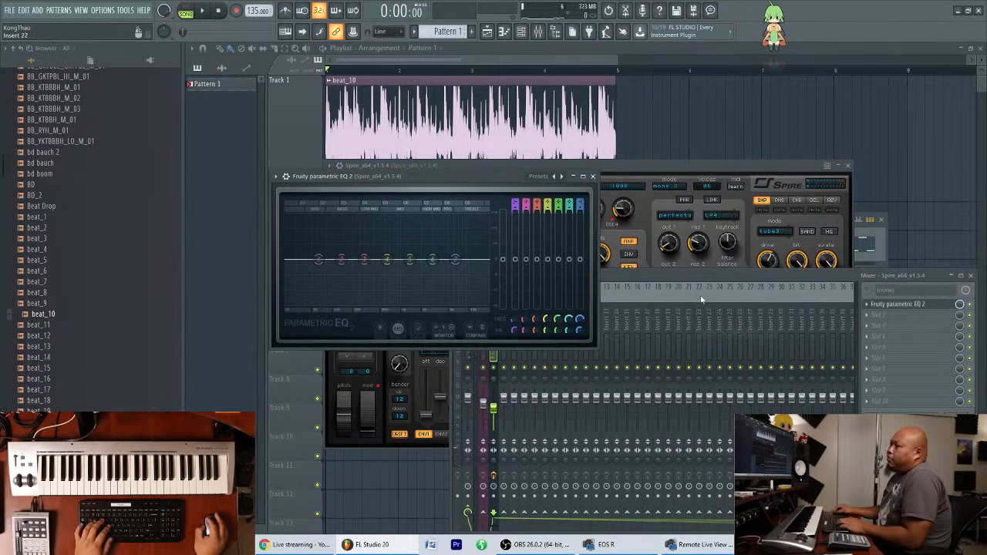
{"action": "key", "text": "space"}
Change band 1 of the Spire EQ to a high pass filter and shift it slightly higher in frequency.
{"action": "right_click", "coordinate": [318, 261]}
{"action": "mouse_move", "coordinate": [338, 287]}
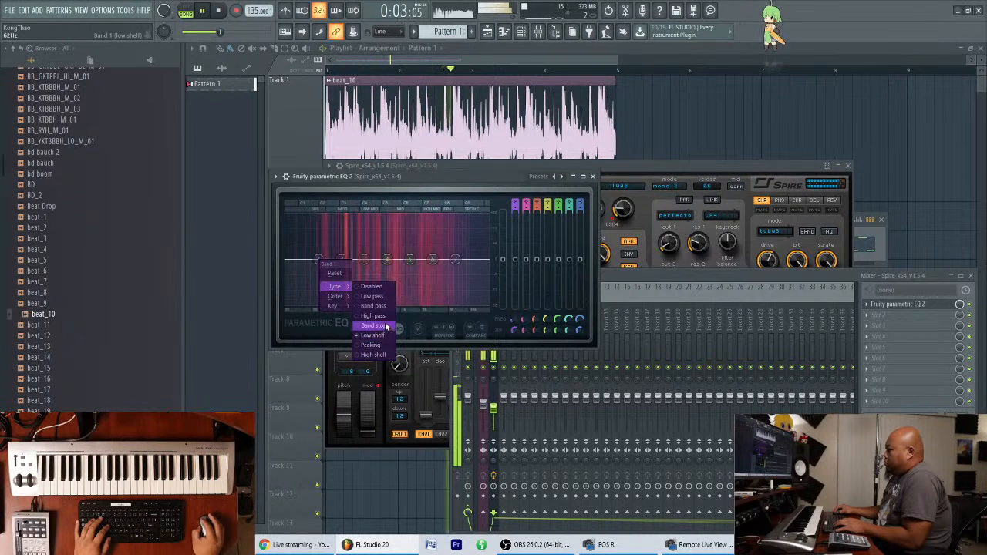
{"action": "left_click", "coordinate": [379, 317]}
{"action": "left_click_drag", "start_coordinate": [319, 260], "coordinate": [323, 260]}
{"action": "key", "text": "space"}
Load Fruity parametric EQ 2 into the first effect slot of the beat_30 mixer track and play the arrangement.
{"action": "left_click", "coordinate": [642, 274]}
{"action": "left_click", "coordinate": [484, 322]}
{"action": "left_click", "coordinate": [875, 308]}
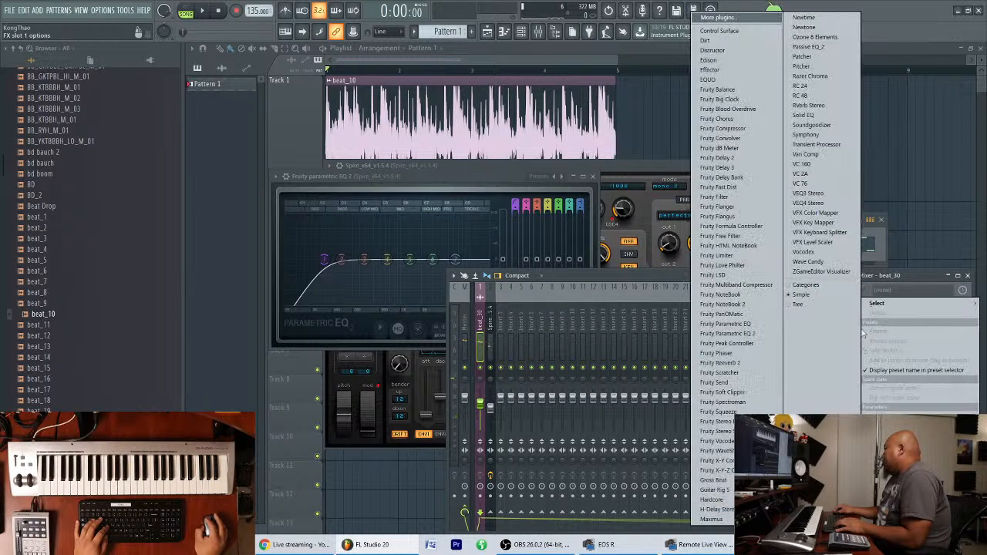
{"action": "left_click", "coordinate": [743, 334]}
{"action": "key", "text": "space"}
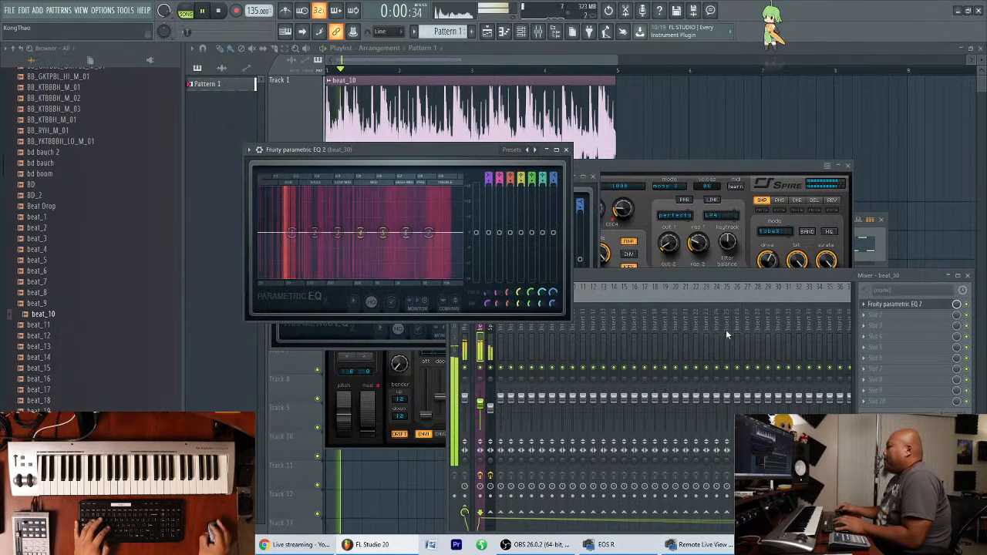
Change band 1 of the beat_30 EQ to a high pass filter at about 71 Hz and replay the arrangement.
{"action": "right_click", "coordinate": [292, 233]}
{"action": "mouse_move", "coordinate": [307, 260]}
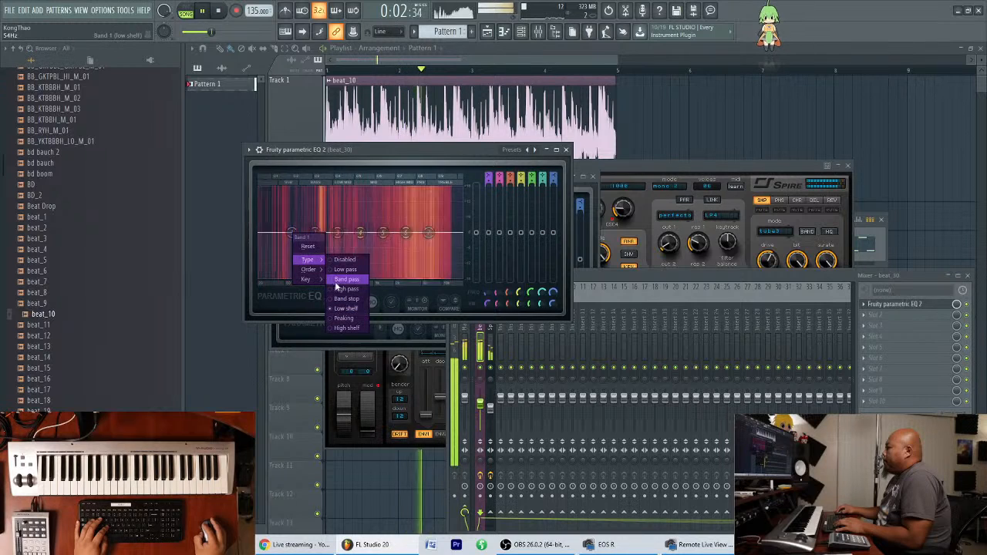
{"action": "left_click", "coordinate": [342, 298]}
{"action": "scroll", "coordinate": [294, 236], "scroll_direction": "down", "scroll_amount": 3}
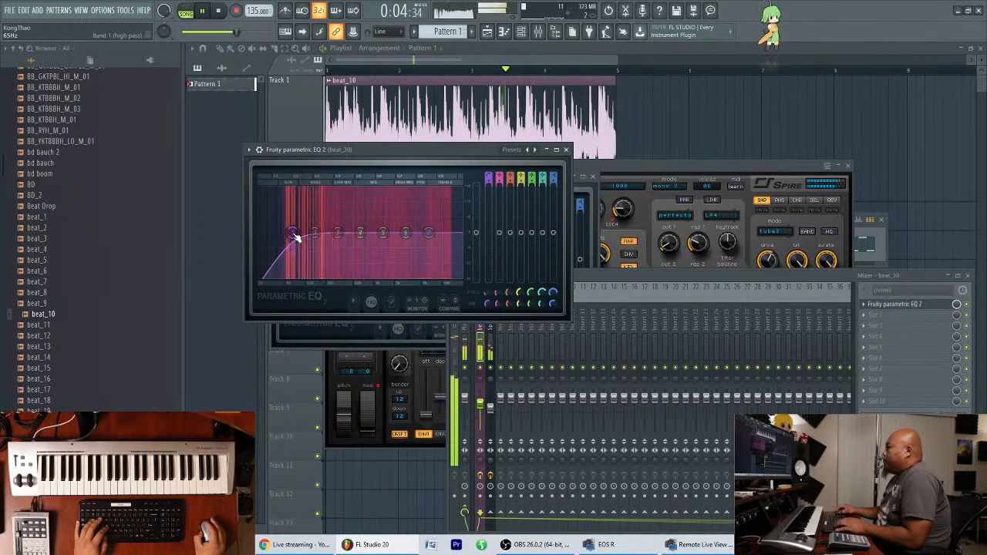
{"action": "left_click_drag", "start_coordinate": [294, 235], "coordinate": [300, 229]}
{"action": "key", "text": "space"}
{"action": "key", "text": "space"}
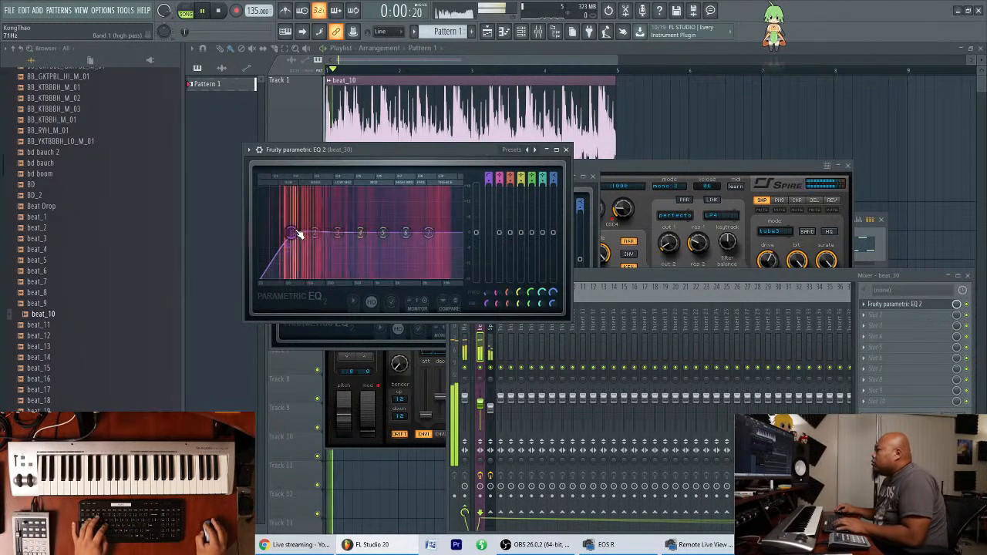
Move the beat_30 EQ window out of the way, stop playback and bring up the first Spire synth's window.
{"action": "left_click_drag", "start_coordinate": [426, 149], "coordinate": [453, 289]}
{"action": "left_click", "coordinate": [851, 273]}
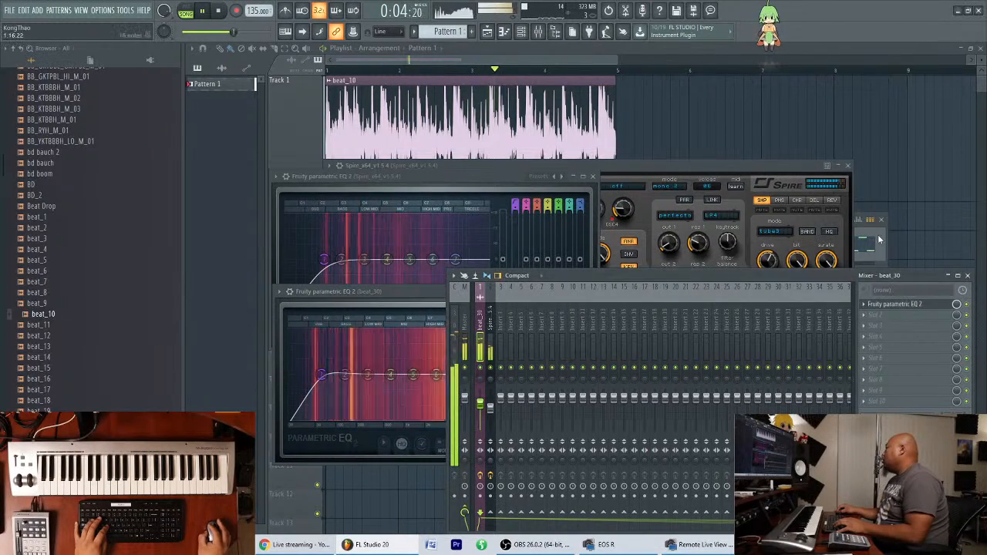
{"action": "left_click", "coordinate": [880, 232]}
{"action": "key", "text": "space"}
{"action": "left_click", "coordinate": [709, 244]}
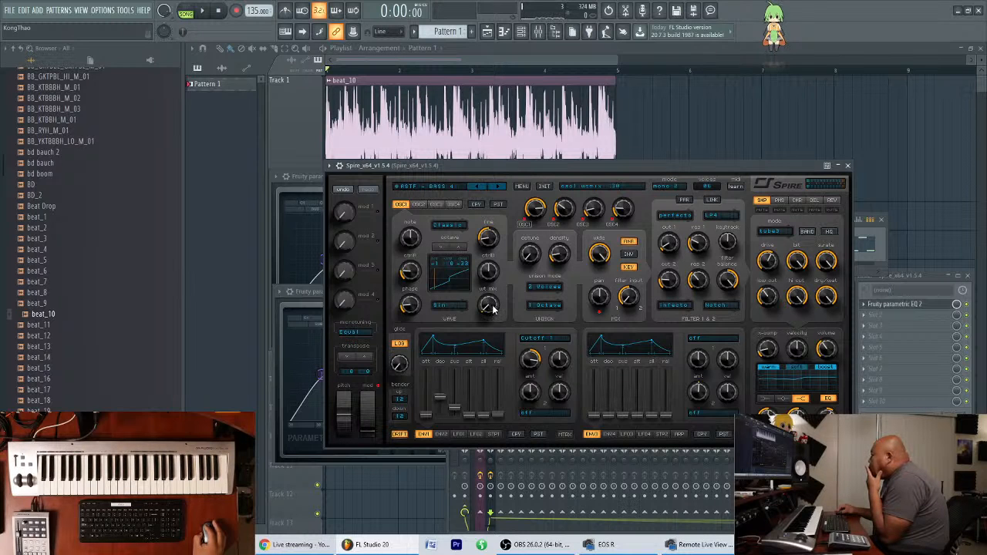
Play the arrangement and examine the settings of all four Spire oscillators, returning to oscillator 1.
{"action": "key", "text": "space"}
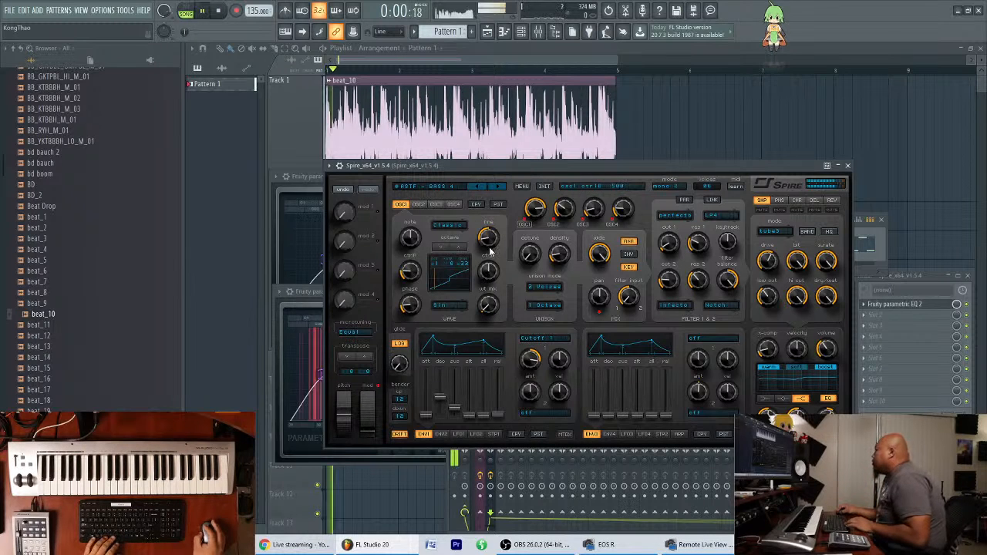
{"action": "left_click", "coordinate": [419, 205]}
{"action": "left_click", "coordinate": [437, 205]}
{"action": "left_click", "coordinate": [453, 204]}
{"action": "left_click", "coordinate": [402, 204]}
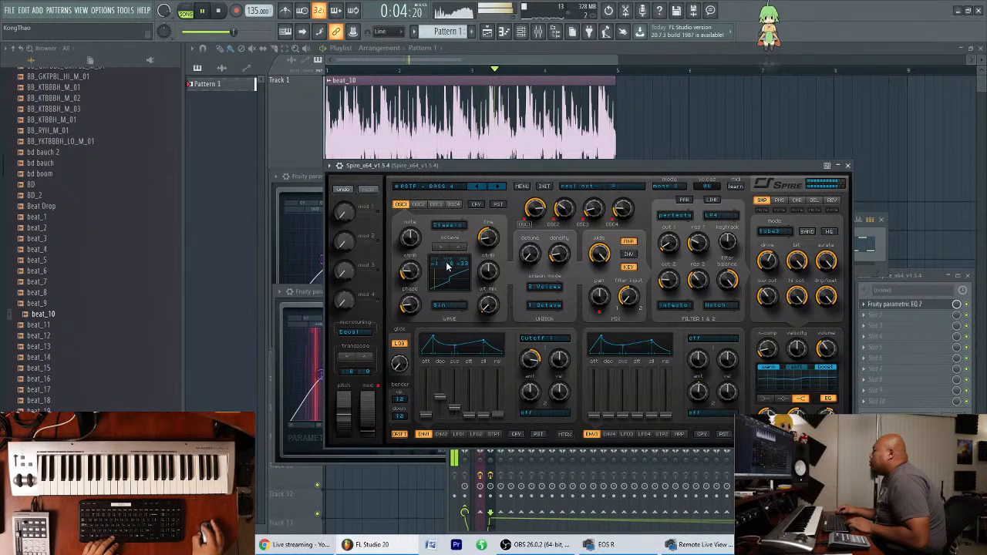
Fine-tune oscillator 1's Ctrl A and phase slightly while playing the arrangement.
{"action": "key", "text": "space"}
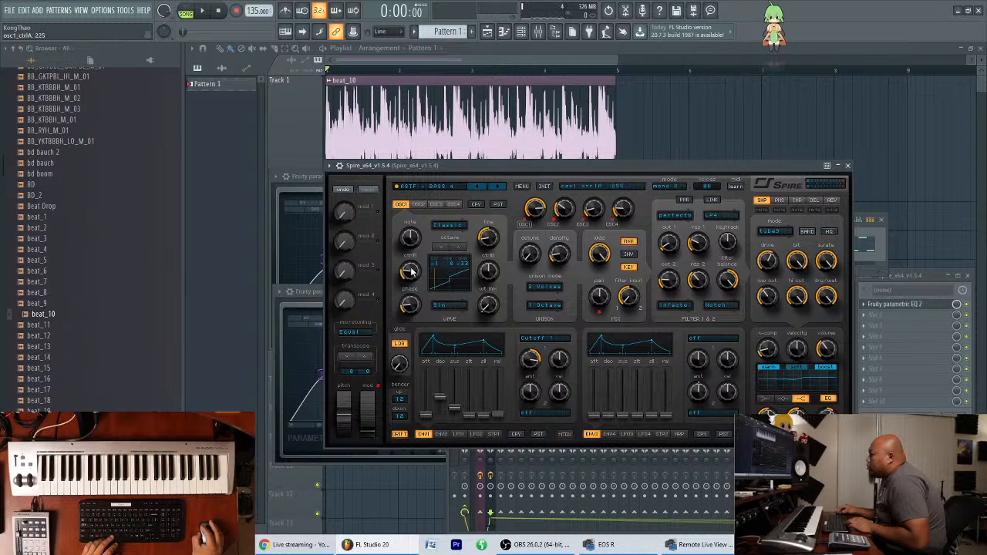
{"action": "key", "text": "space"}
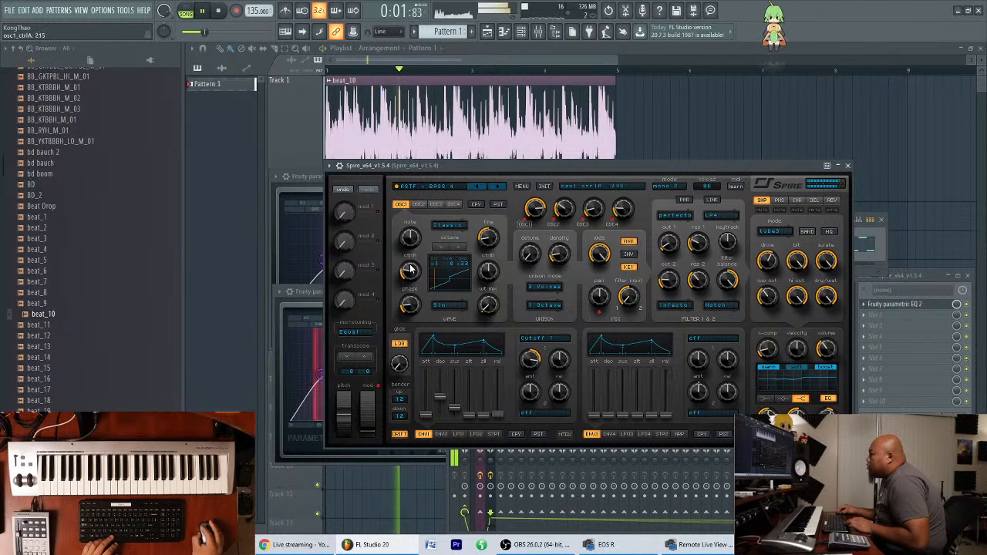
{"action": "mouse_move", "coordinate": [412, 301]}
{"action": "left_mouse_down"}
{"action": "mouse_move", "coordinate": [416, 232]}
{"action": "mouse_move", "coordinate": [411, 303]}
{"action": "left_mouse_up"}
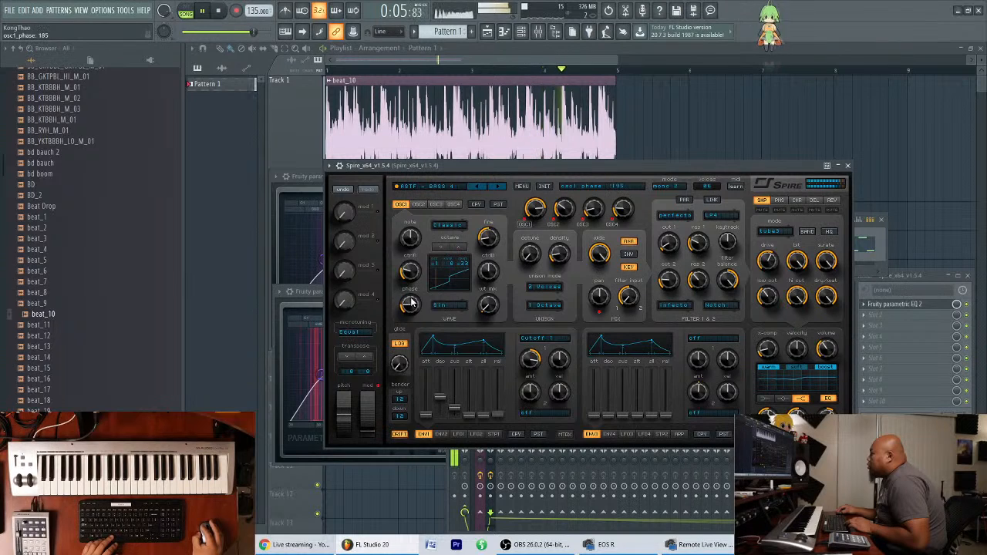
{"action": "key", "text": "space"}
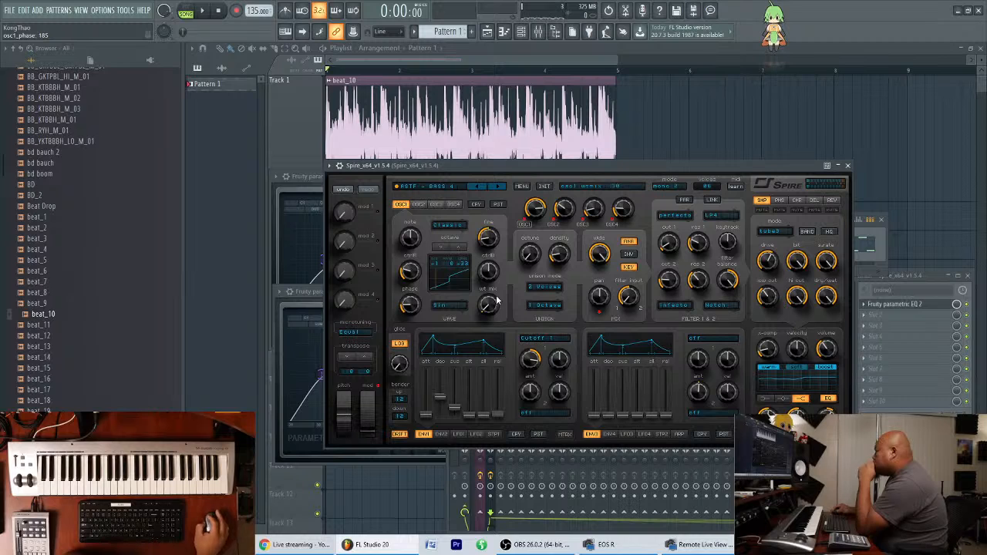
Add a second Spire instrument channel, arranging the synth windows and showing the channel rack.
{"action": "left_click_drag", "start_coordinate": [602, 165], "coordinate": [585, 215]}
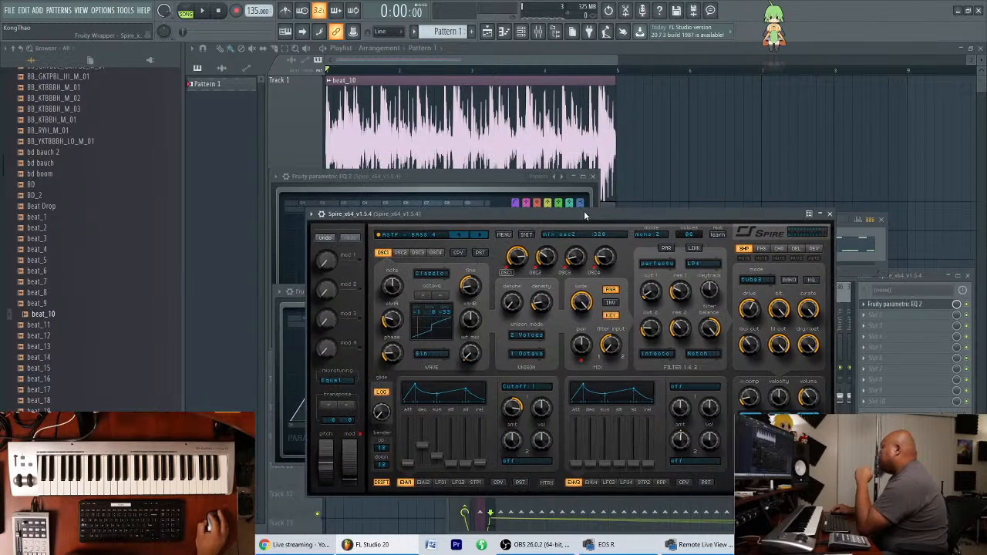
{"action": "left_click", "coordinate": [38, 11]}
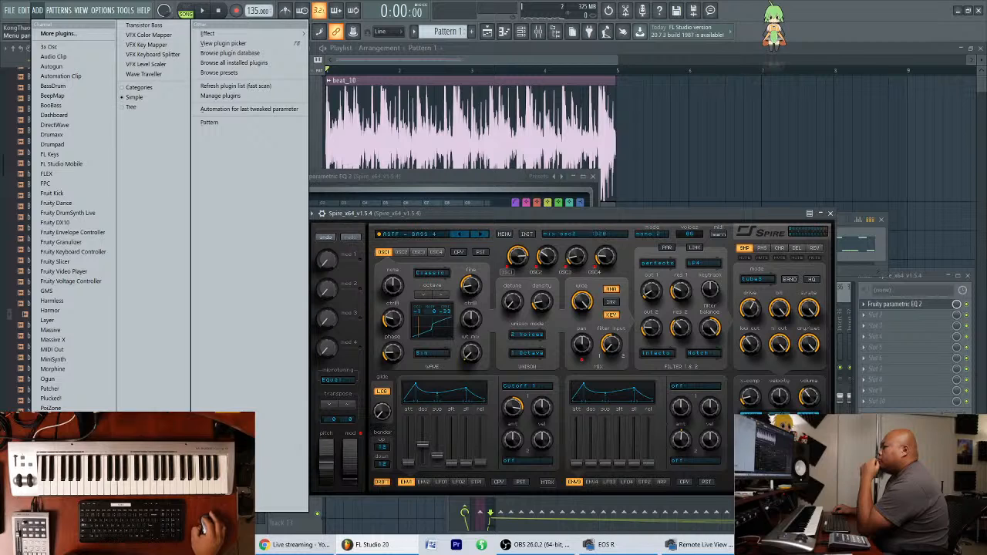
{"action": "left_click", "coordinate": [54, 477]}
{"action": "left_click_drag", "start_coordinate": [513, 134], "coordinate": [554, 140]}
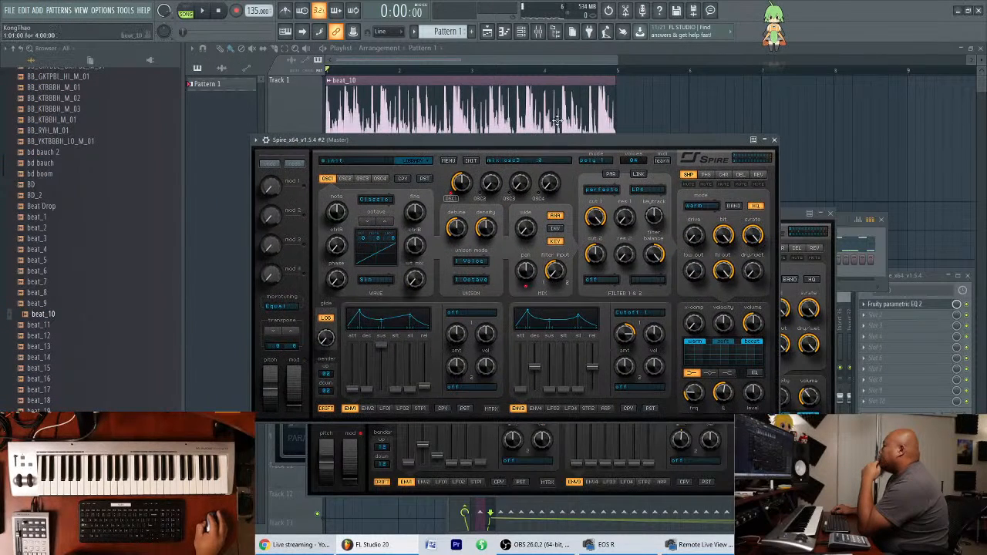
{"action": "left_click", "coordinate": [522, 34]}
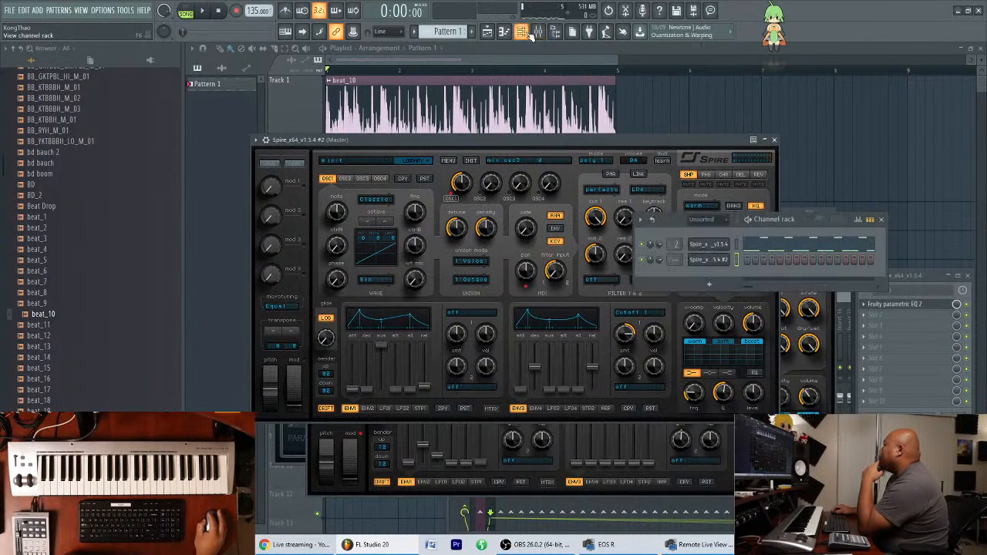
{"action": "left_click", "coordinate": [303, 141]}
Audition BS - ANJUNA LONG from the first Ancore Sounds Spire Trance Family bank, then load BS - ARMADA 2.0 in the second Spire.
{"action": "left_click", "coordinate": [415, 160]}
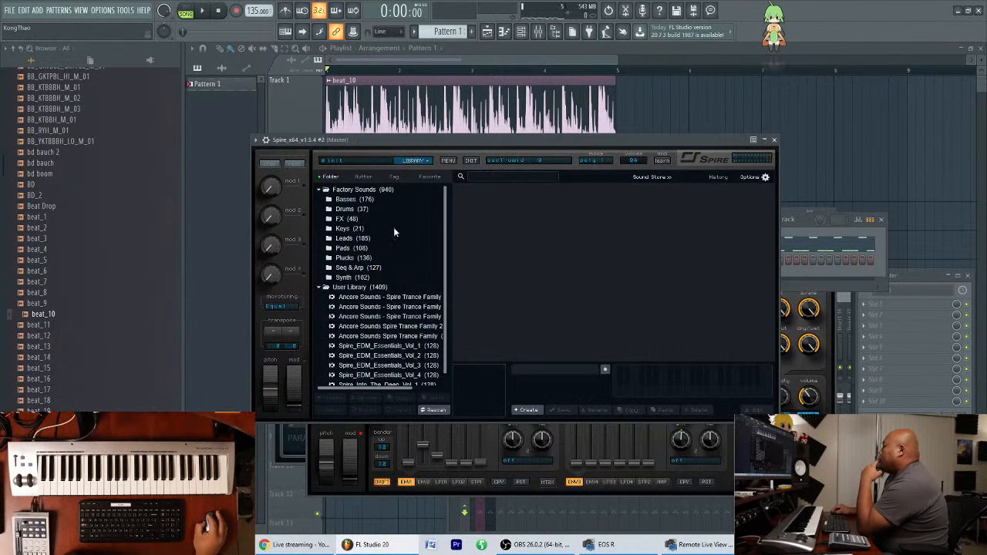
{"action": "left_click", "coordinate": [423, 298]}
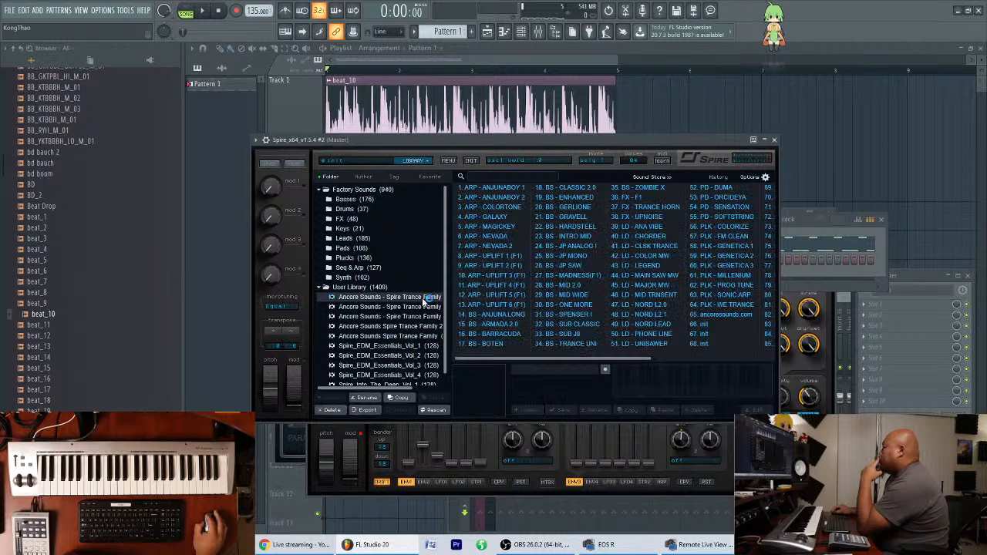
{"action": "left_click", "coordinate": [502, 316]}
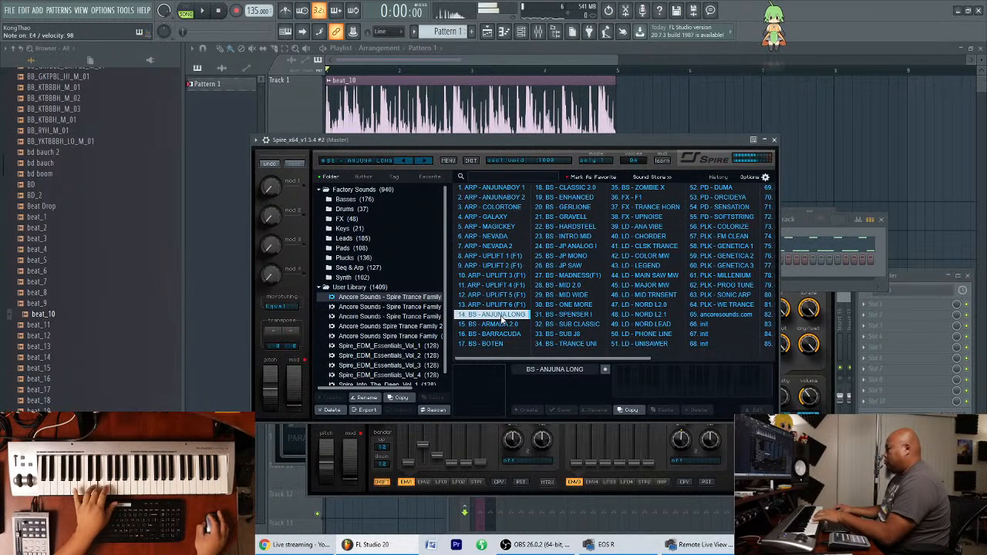
{"action": "left_click", "coordinate": [502, 325]}
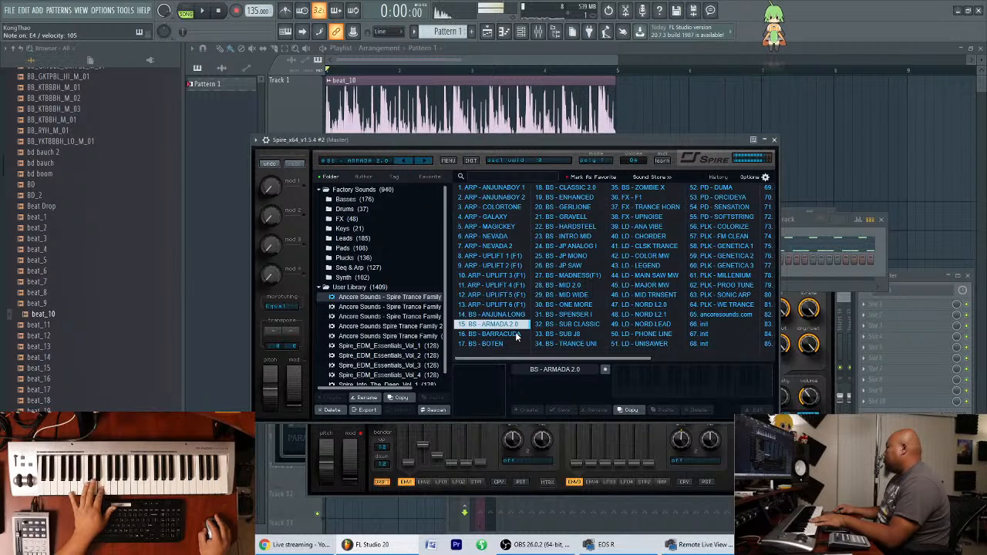
Create Pattern 2 and open the piano roll of the second Spire channel.
{"action": "left_click", "coordinate": [806, 236]}
{"action": "left_click", "coordinate": [472, 31]}
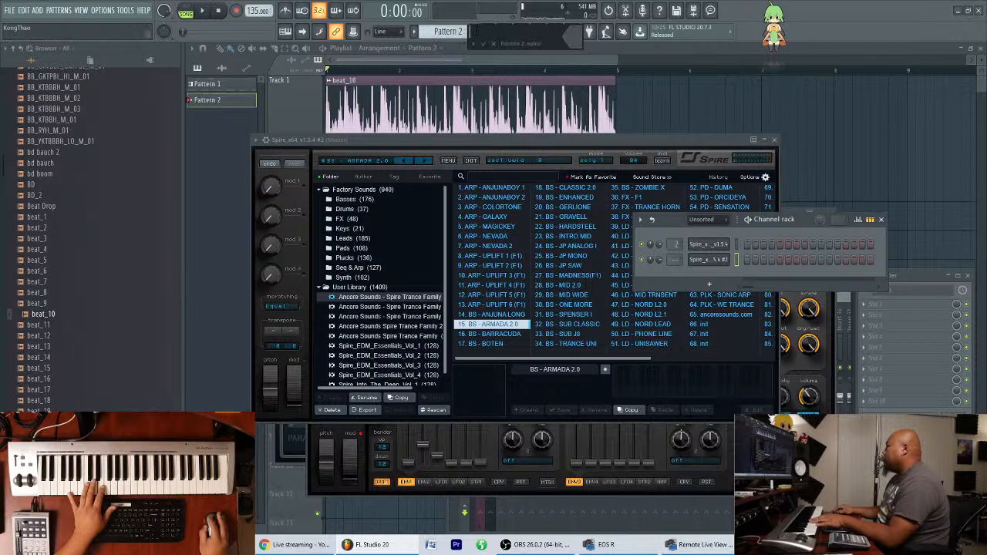
{"action": "right_click", "coordinate": [725, 260]}
{"action": "left_click", "coordinate": [748, 260]}
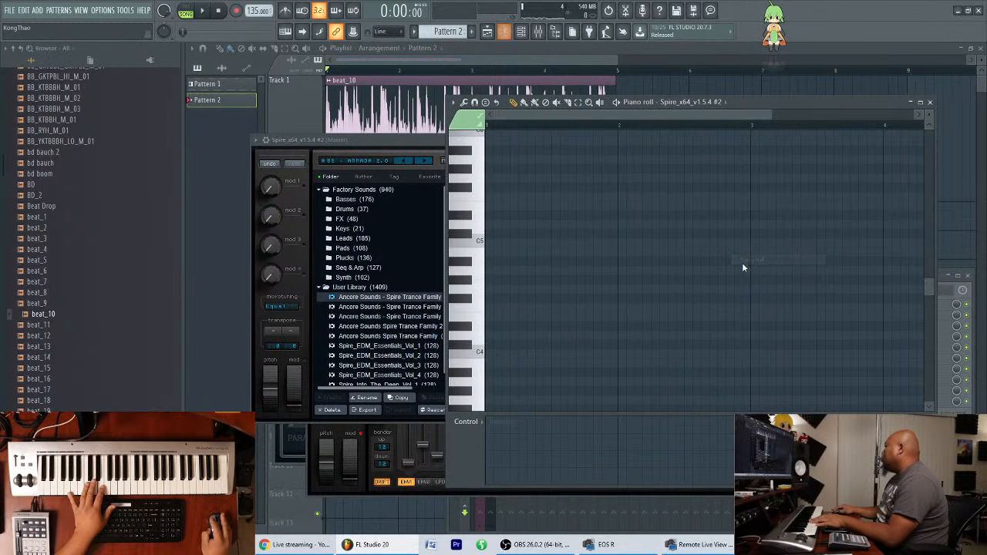
Fill the first bar of Pattern 2 with back-to-back two-step E4 notes.
{"action": "left_click", "coordinate": [489, 317]}
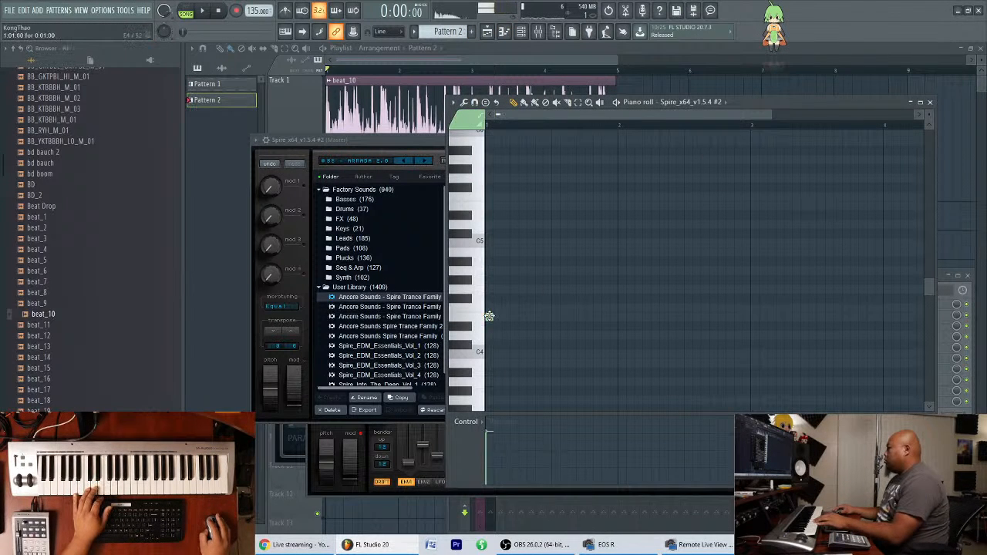
{"action": "scroll", "coordinate": [503, 301], "scroll_direction": "down", "scroll_amount": 3}
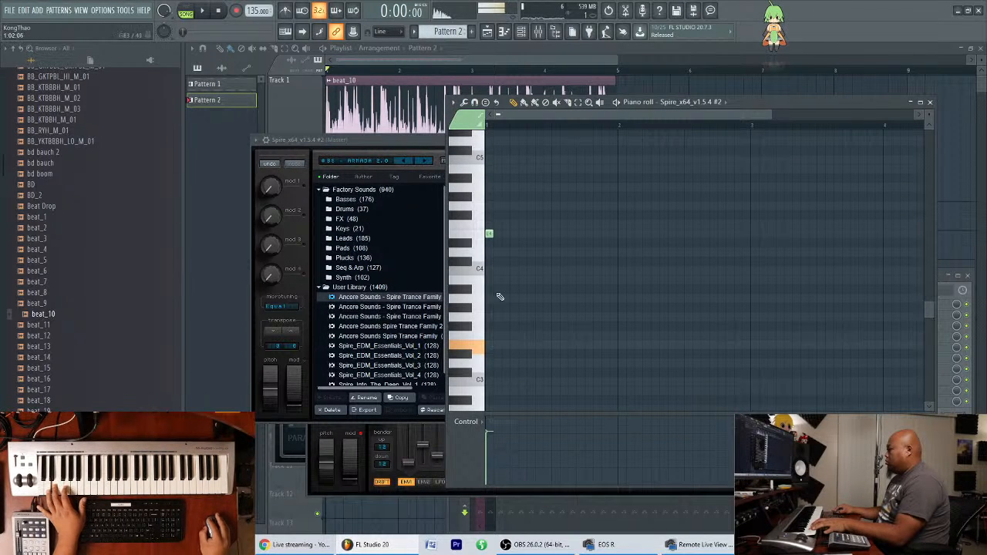
{"action": "scroll", "coordinate": [498, 316], "scroll_direction": "up", "scroll_amount": 3}
{"action": "scroll", "coordinate": [530, 114], "scroll_direction": "up", "scroll_amount": 2}
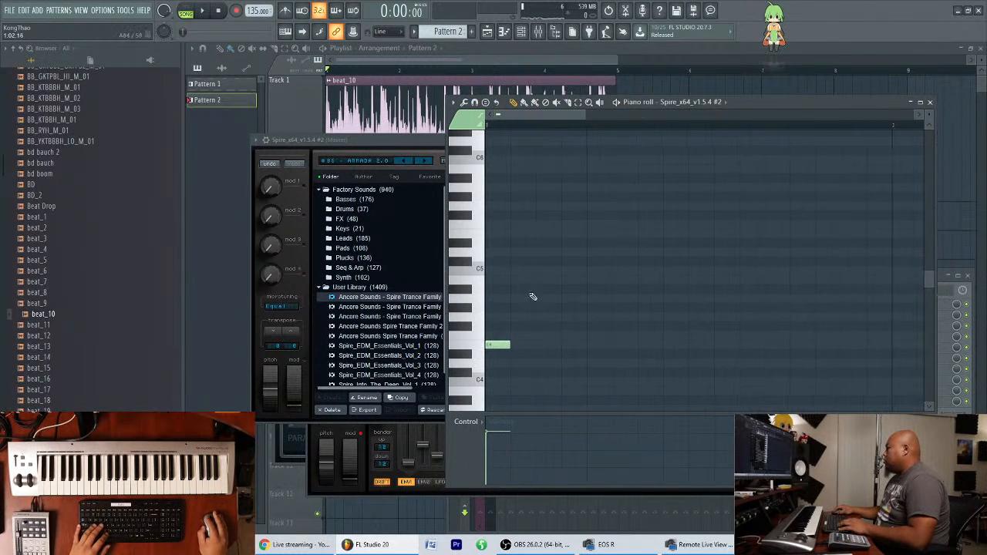
{"action": "left_click", "coordinate": [556, 347]}
{"action": "left_click", "coordinate": [630, 345]}
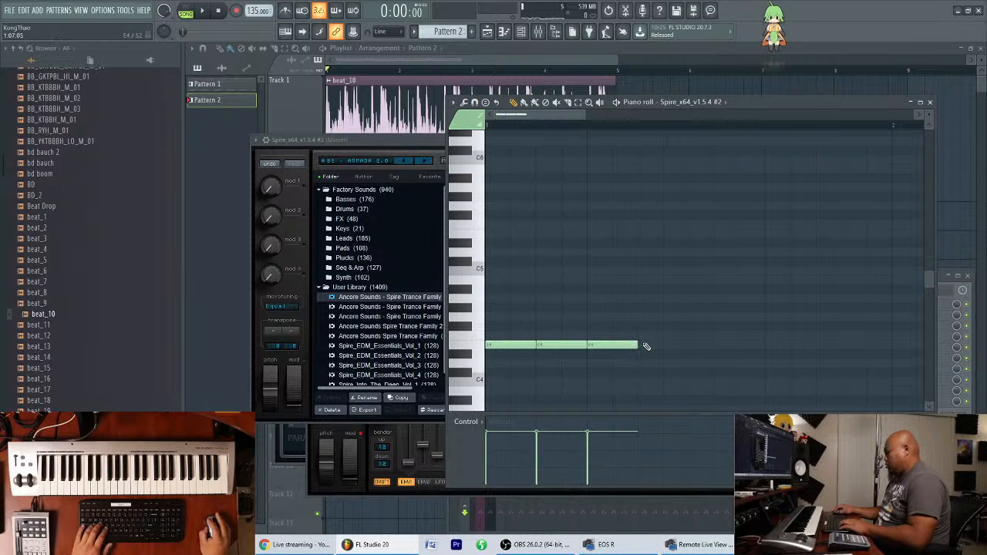
{"action": "left_click_drag", "start_coordinate": [645, 348], "coordinate": [891, 353]}
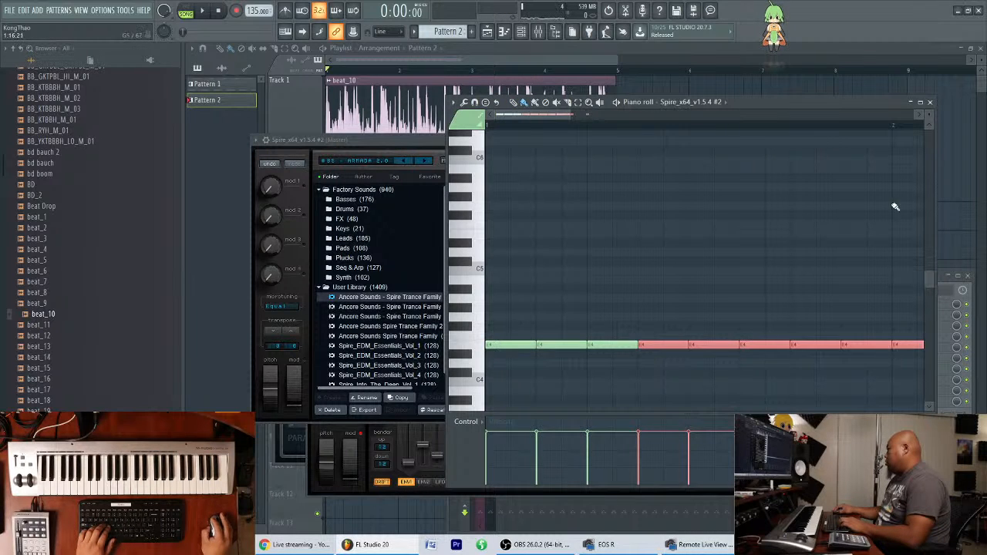
Remove the note beyond bar 1 and duplicate the E4 row one octave up to E5.
{"action": "scroll", "coordinate": [910, 293], "scroll_direction": "down", "scroll_amount": 1}
{"action": "left_click_drag", "start_coordinate": [850, 261], "coordinate": [487, 385]}
{"action": "left_click_drag", "start_coordinate": [500, 318], "coordinate": [499, 207]}
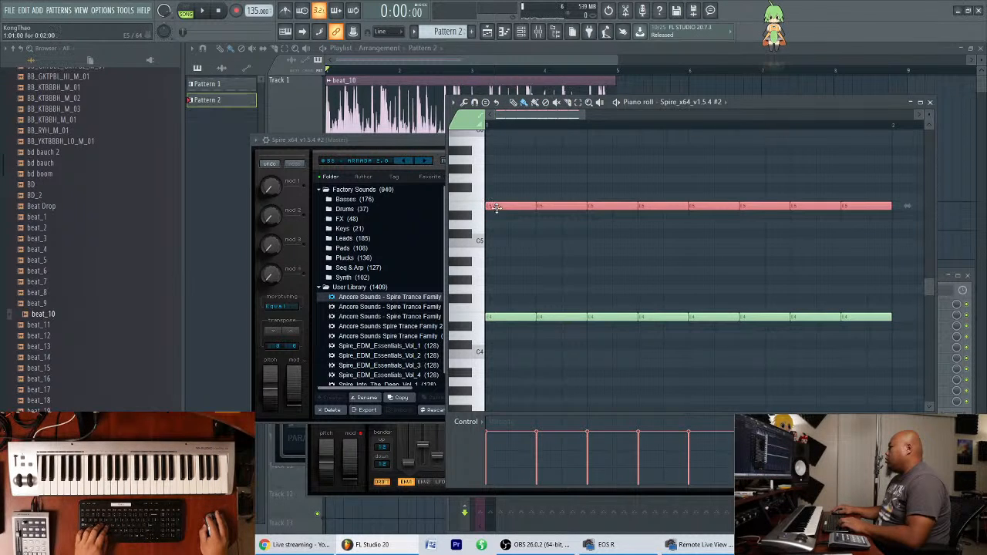
{"action": "scroll", "coordinate": [535, 113], "scroll_direction": "down", "scroll_amount": 2}
Place Pattern 2 at bar 1 of Track 3 in the playlist and bring up the channel rack.
{"action": "left_click", "coordinate": [540, 49]}
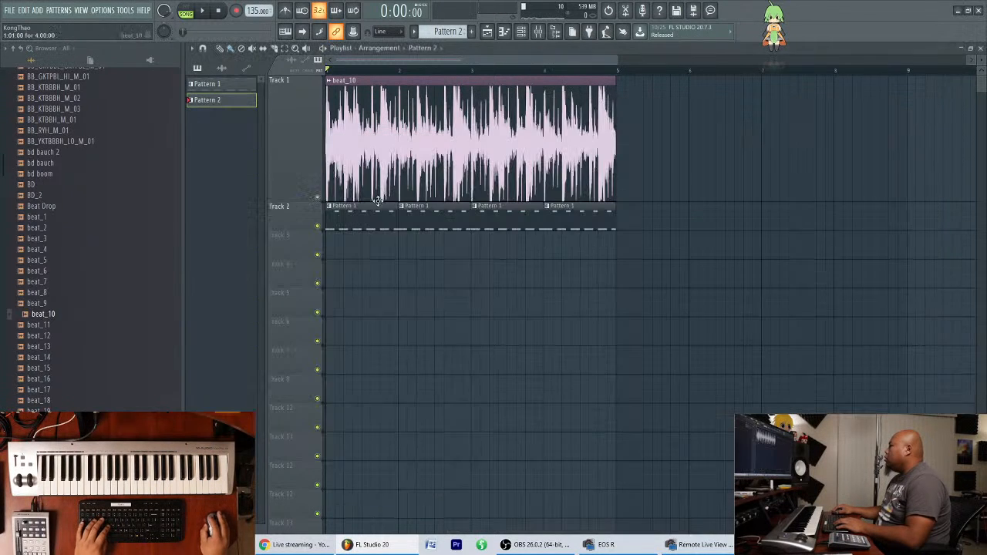
{"action": "left_click", "coordinate": [332, 255]}
{"action": "left_click", "coordinate": [532, 39]}
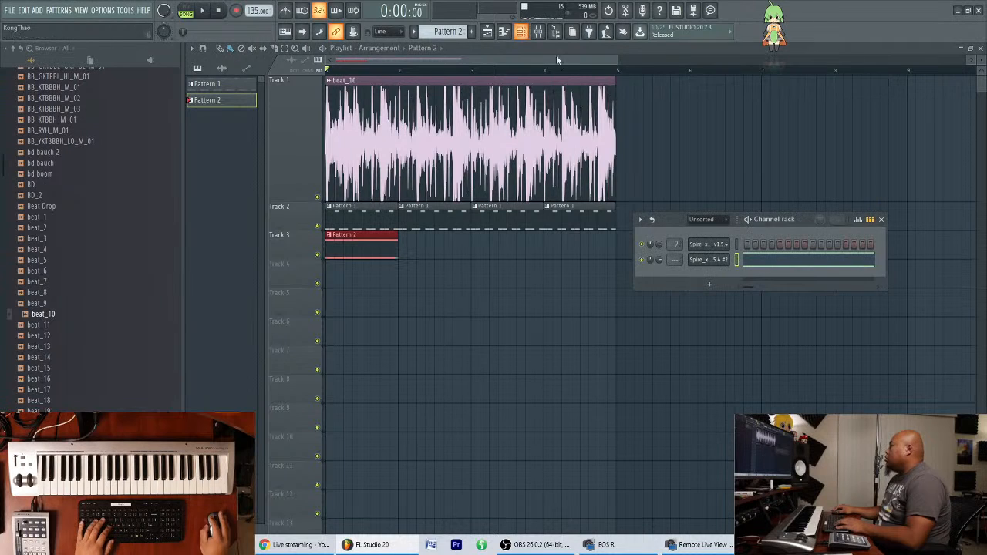
{"action": "left_click_drag", "start_coordinate": [797, 224], "coordinate": [801, 234]}
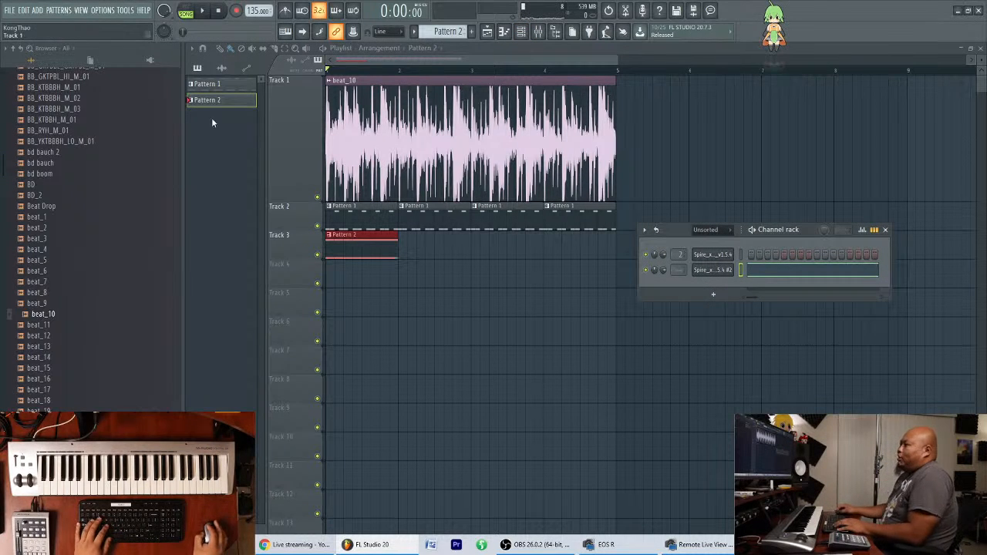
Find the kick28 sample in the Kicks01 folder and add it as a new channel in the channel rack.
{"action": "left_click", "coordinate": [17, 50]}
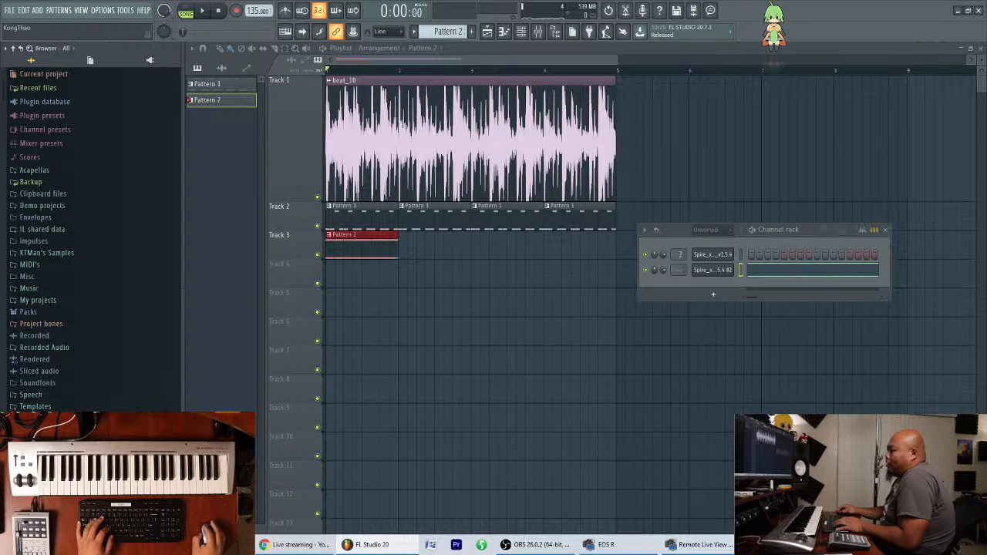
{"action": "left_click", "coordinate": [47, 431]}
{"action": "scroll", "coordinate": [48, 429], "scroll_direction": "down", "scroll_amount": 10}
{"action": "scroll", "coordinate": [50, 408], "scroll_direction": "up", "scroll_amount": 10}
{"action": "scroll", "coordinate": [49, 385], "scroll_direction": "up", "scroll_amount": 5}
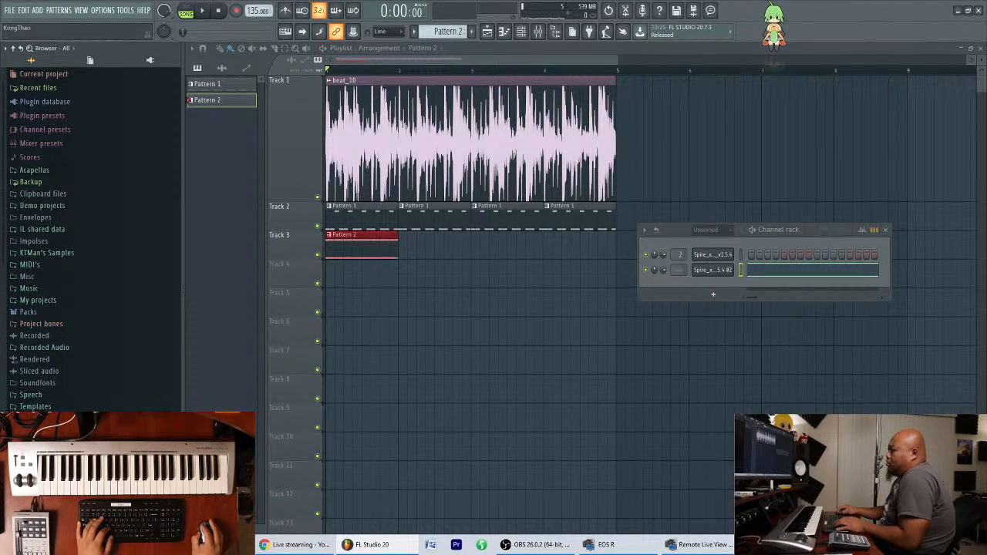
{"action": "scroll", "coordinate": [49, 347], "scroll_direction": "down", "scroll_amount": 3}
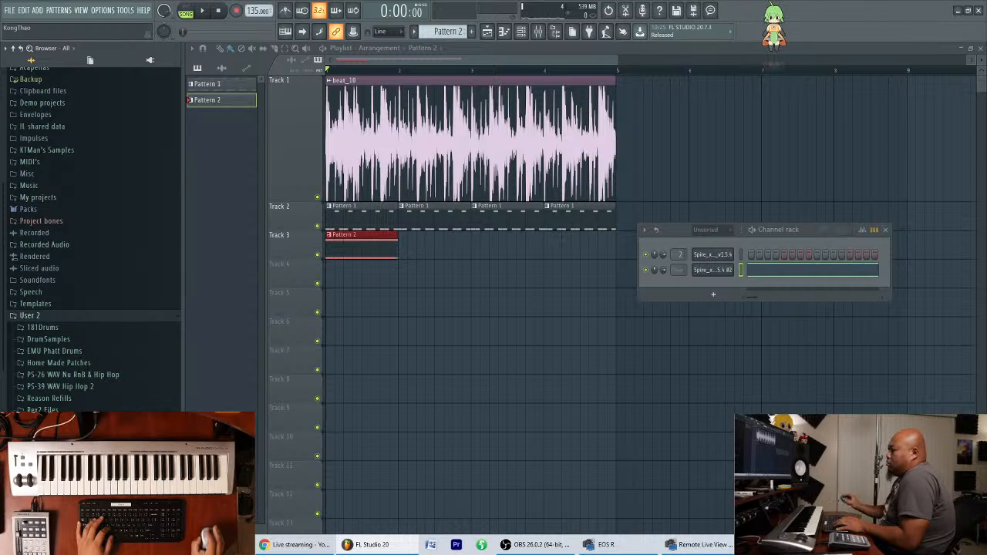
{"action": "scroll", "coordinate": [92, 270], "scroll_direction": "down", "scroll_amount": 5}
{"action": "scroll", "coordinate": [92, 231], "scroll_direction": "down", "scroll_amount": 10}
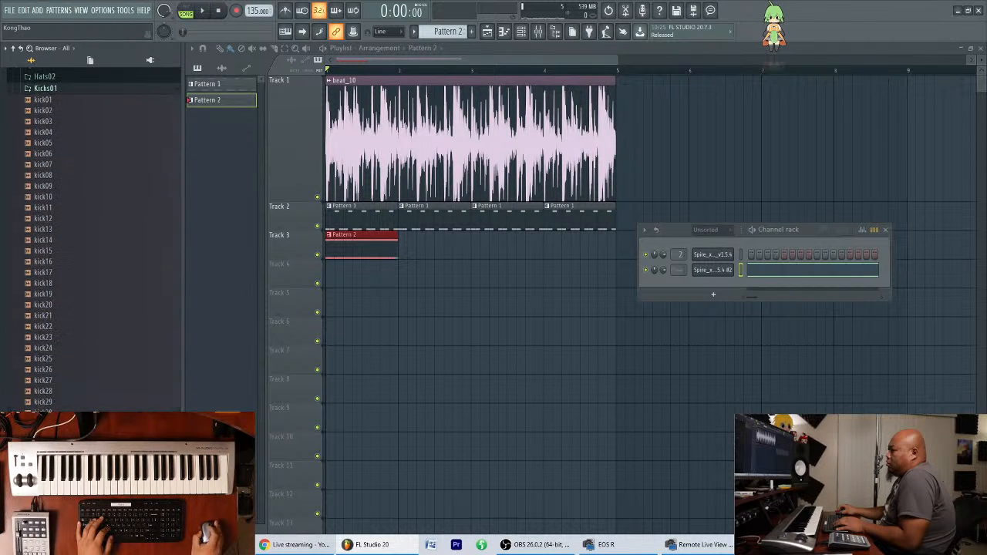
{"action": "left_click", "coordinate": [68, 394]}
{"action": "left_click_drag", "start_coordinate": [68, 397], "coordinate": [722, 308]}
Rename the kick28 channel to SC Kick and give it a yellow-green colour.
{"action": "left_click", "coordinate": [728, 287]}
{"action": "right_click", "coordinate": [727, 287]}
{"action": "left_click", "coordinate": [783, 306]}
{"action": "type", "text": "SC Kick"}
{"action": "left_click", "coordinate": [784, 311]}
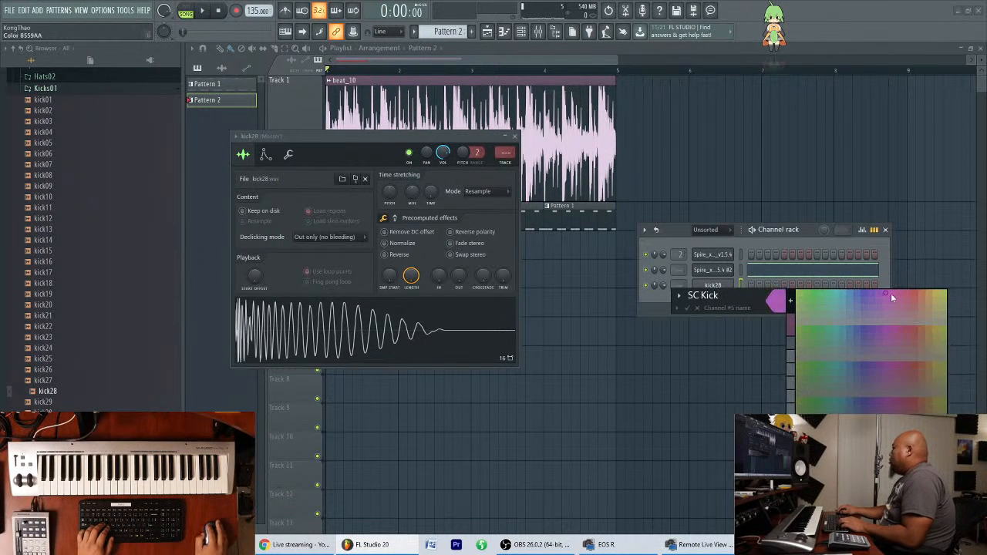
{"action": "left_click", "coordinate": [947, 291]}
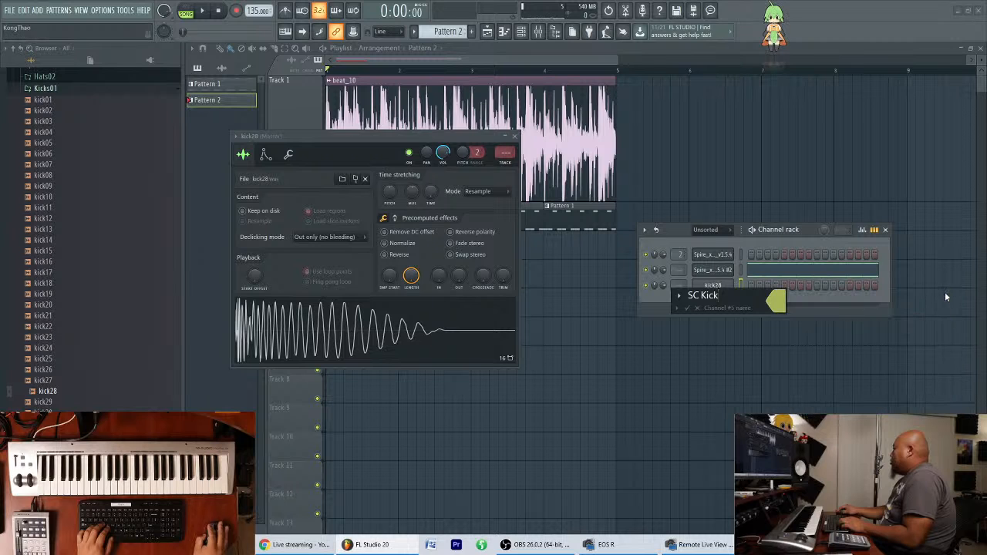
{"action": "key", "text": "Return"}
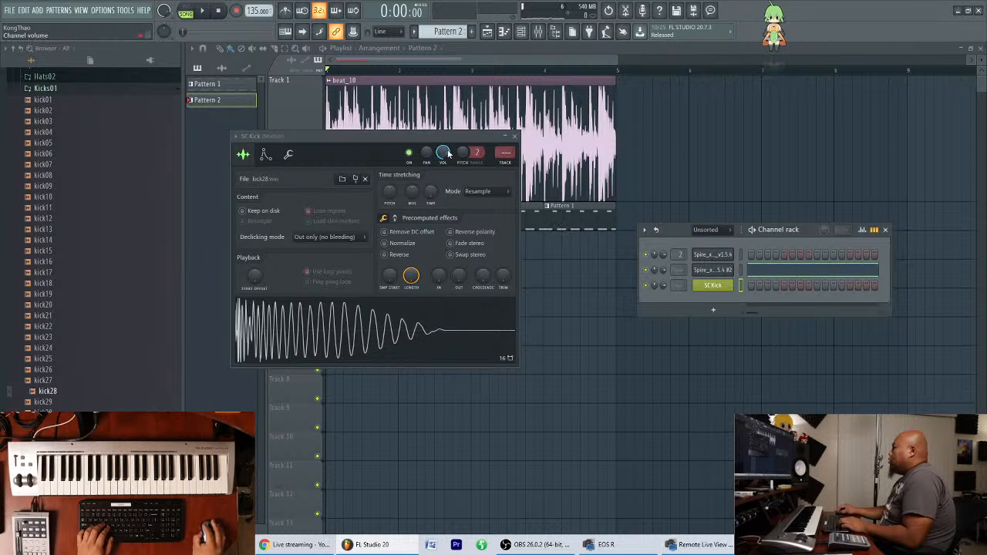
Assign SC Kick to a free mixer track and route it as sidechain only to the first Spire track.
{"action": "key", "text": "ctrl+l"}
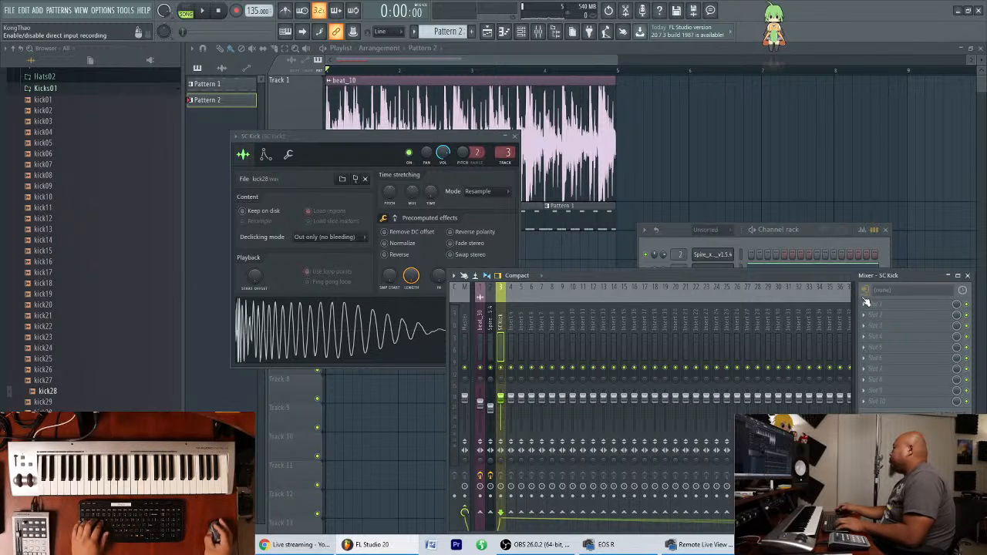
{"action": "right_click", "coordinate": [492, 516]}
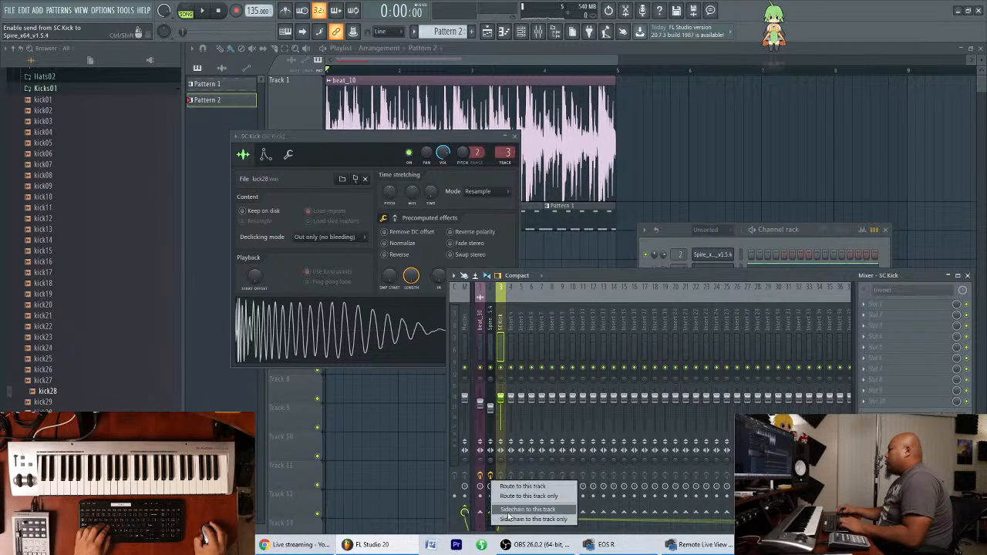
{"action": "left_click", "coordinate": [512, 520]}
{"action": "left_click", "coordinate": [495, 346]}
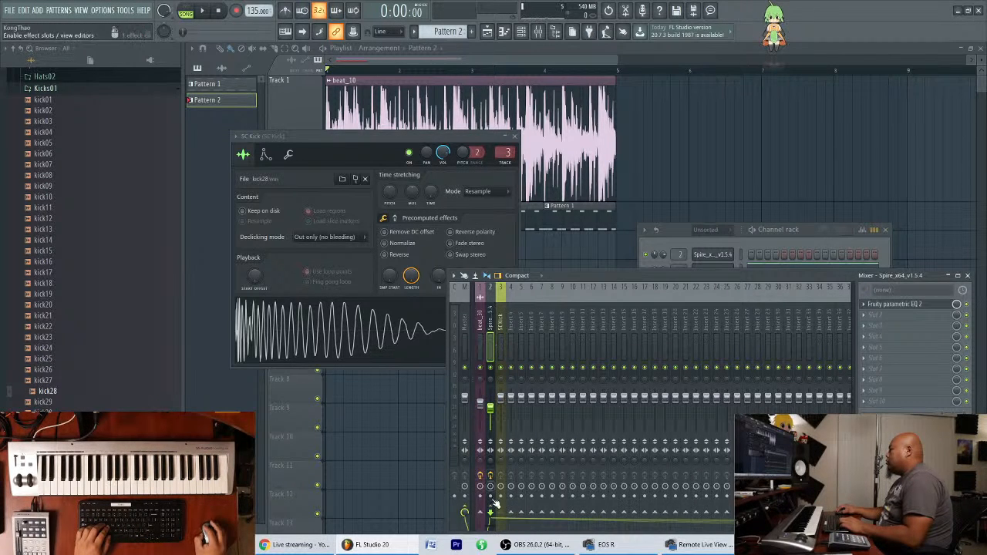
{"action": "left_click", "coordinate": [498, 339]}
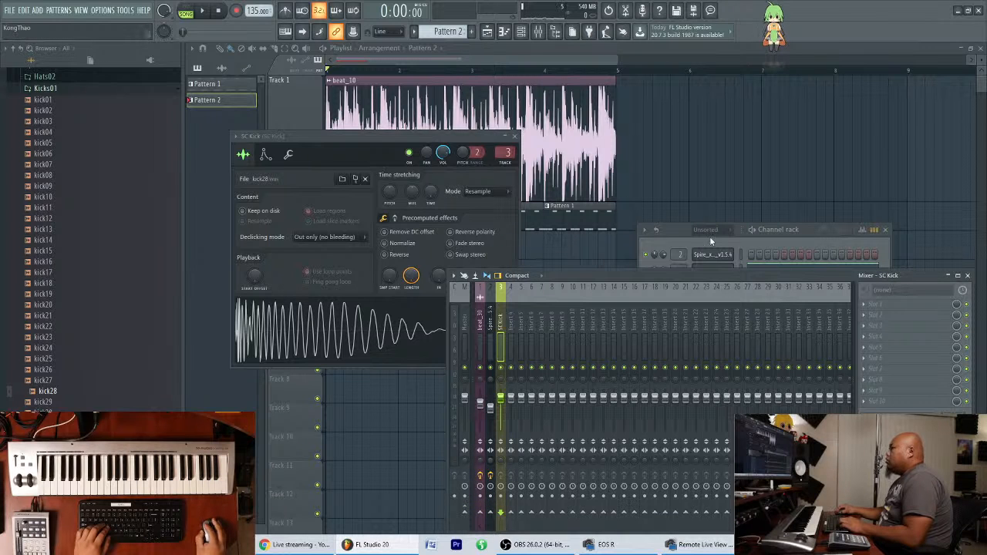
Assign the second Spire channel to its own mixer track and move that track ahead of SC Kick.
{"action": "left_click", "coordinate": [714, 270]}
{"action": "left_click_drag", "start_coordinate": [633, 141], "coordinate": [625, 190]}
{"action": "key", "text": "ctrl+l"}
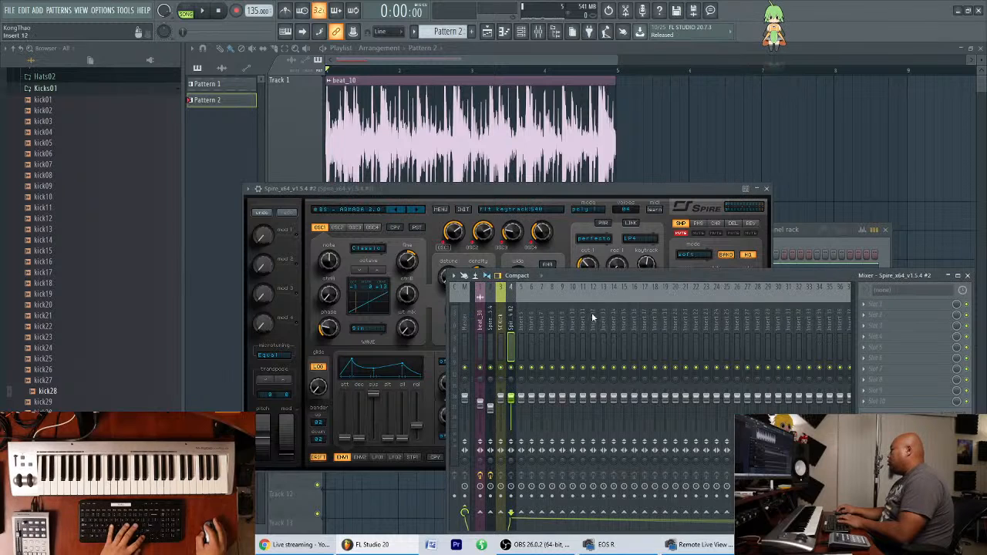
{"action": "key", "text": "alt+Left"}
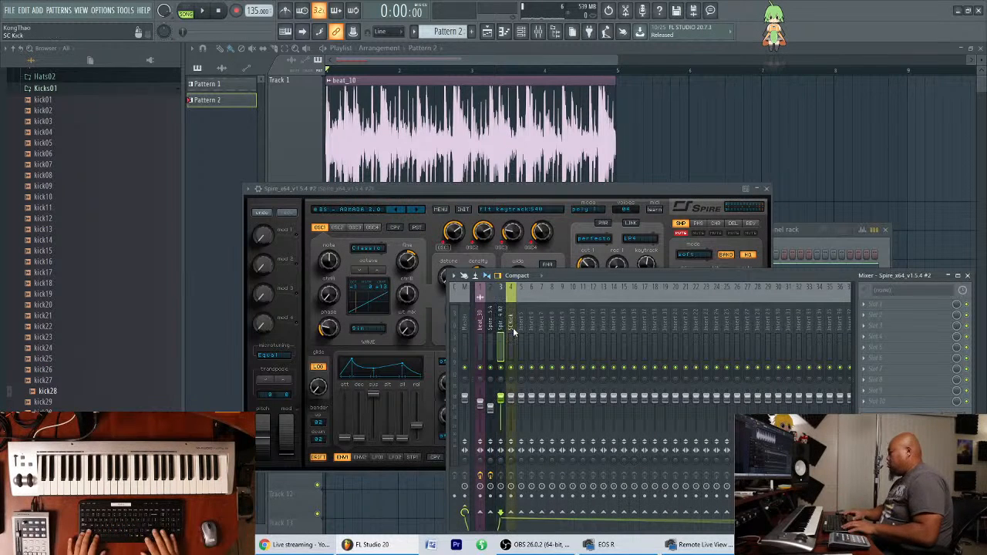
Route the SC Kick mixer track as sidechain only to the second Spire track.
{"action": "left_click", "coordinate": [516, 332]}
{"action": "left_click", "coordinate": [512, 333]}
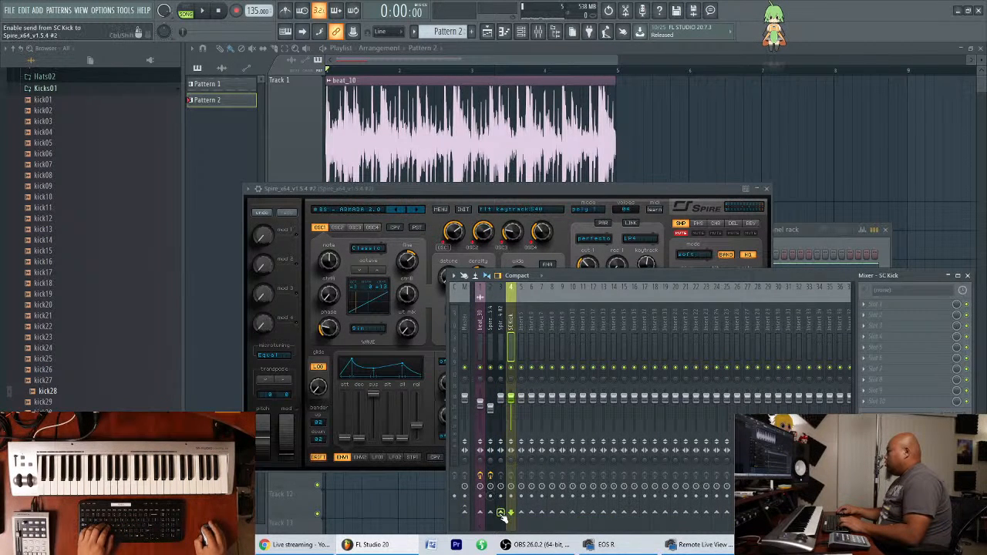
{"action": "right_click", "coordinate": [503, 519]}
{"action": "left_click", "coordinate": [520, 522]}
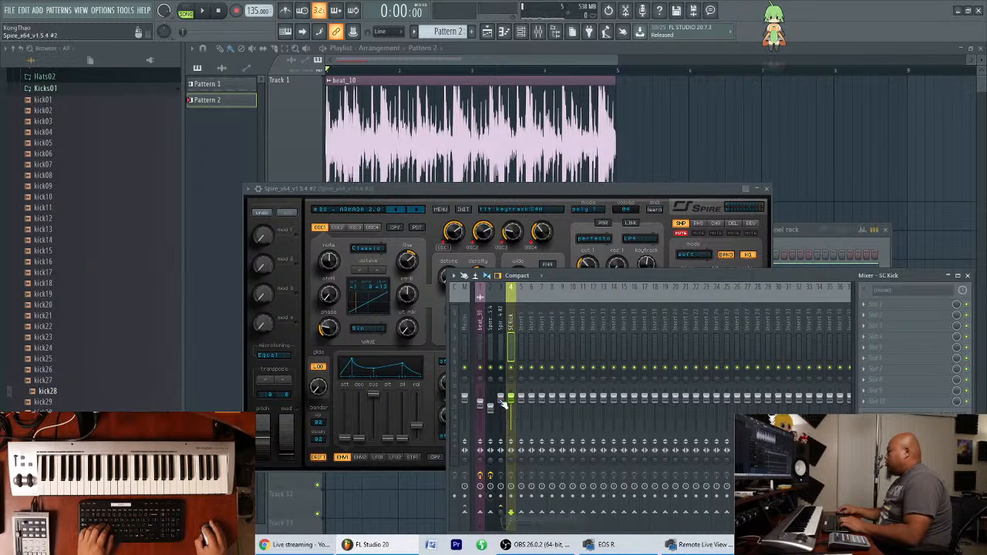
Insert Fruity Limiter in effect slot 4 of the second Spire's mixer track.
{"action": "left_click", "coordinate": [502, 328]}
{"action": "left_click", "coordinate": [880, 304]}
{"action": "mouse_move", "coordinate": [887, 308]}
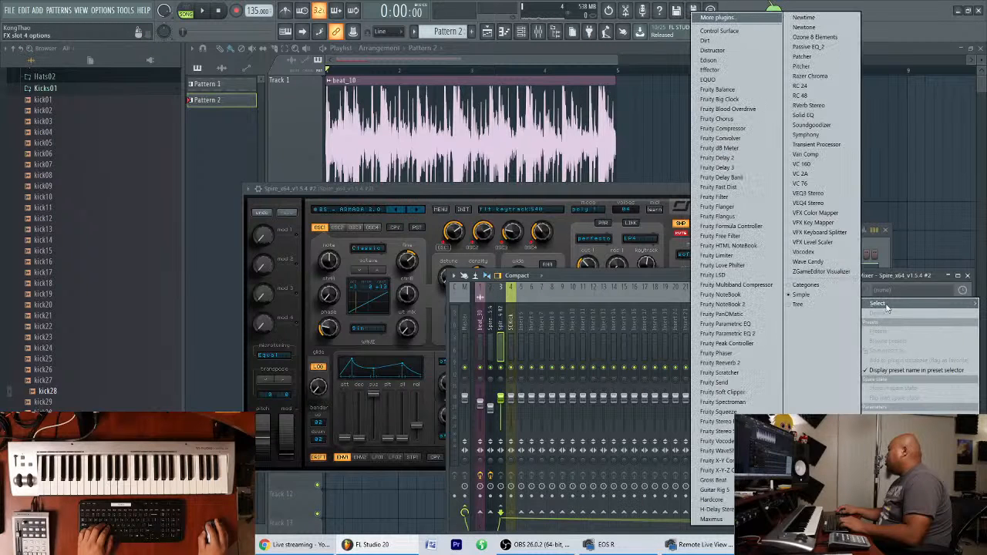
{"action": "left_click", "coordinate": [739, 256]}
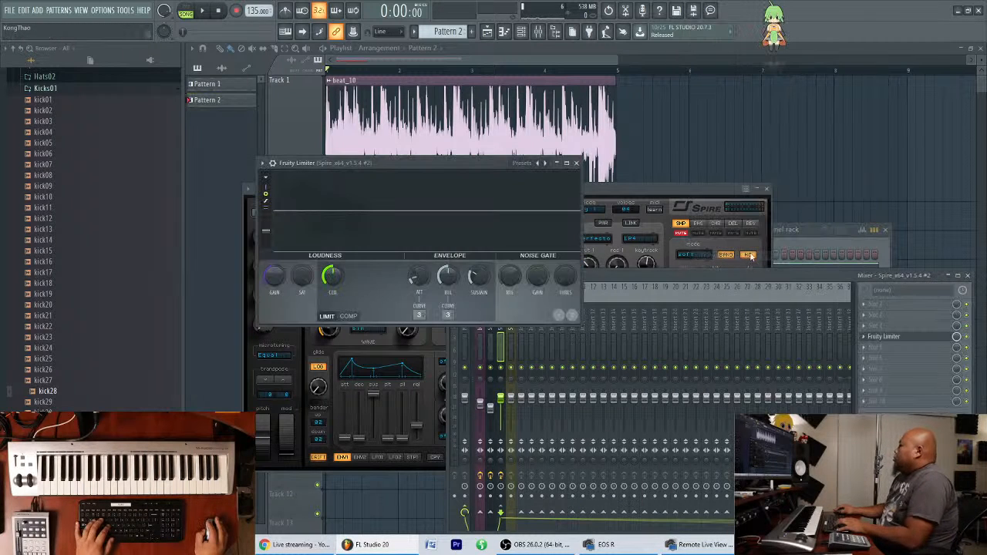
Switch Fruity Limiter to COMP mode, lower its threshold and set the ratio to about 2.8:1.
{"action": "left_click", "coordinate": [348, 316]}
{"action": "left_click_drag", "start_coordinate": [329, 281], "coordinate": [329, 335]}
{"action": "left_click_drag", "start_coordinate": [388, 279], "coordinate": [388, 272]}
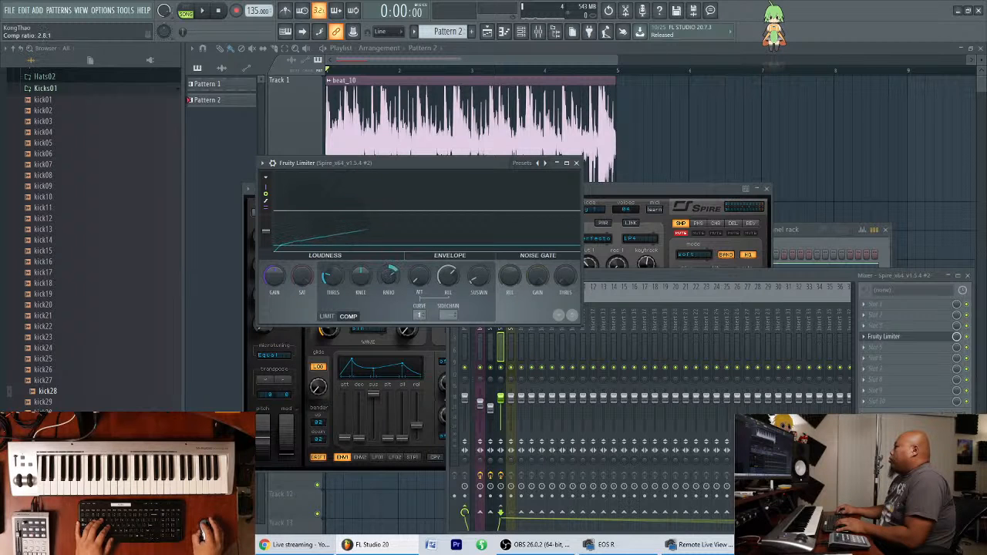
Create Pattern 3 and fill the SC Kick channel with a hit on every fourth step.
{"action": "left_click", "coordinate": [800, 244]}
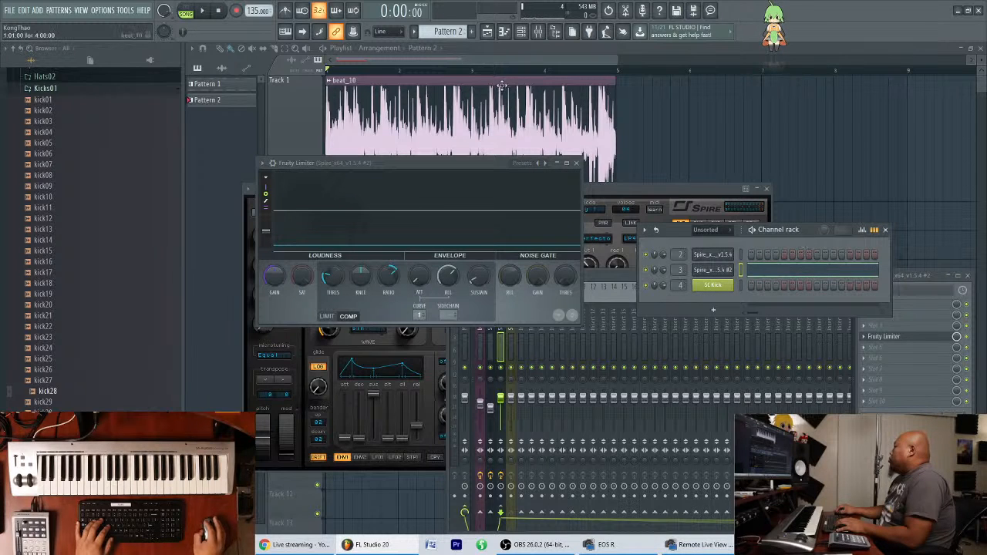
{"action": "left_click", "coordinate": [472, 32]}
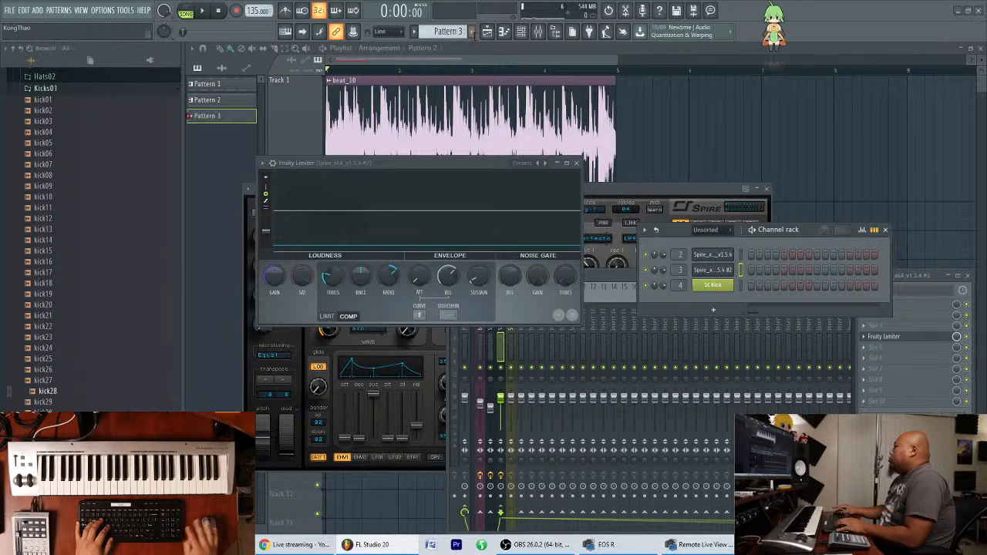
{"action": "right_click", "coordinate": [726, 290]}
{"action": "left_click", "coordinate": [863, 328]}
Paint Pattern 3 across bars 1 to 4 of Track 4 and repeat Pattern 2 through bar 4 on Track 3.
{"action": "left_click", "coordinate": [650, 57]}
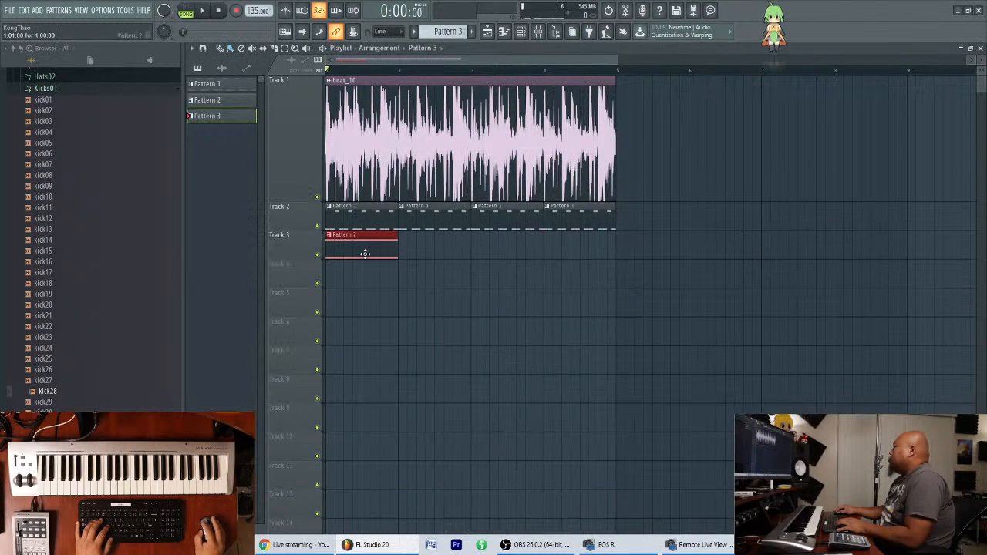
{"action": "left_click_drag", "start_coordinate": [336, 287], "coordinate": [619, 280]}
{"action": "left_click", "coordinate": [393, 250]}
{"action": "left_click_drag", "start_coordinate": [398, 247], "coordinate": [626, 257]}
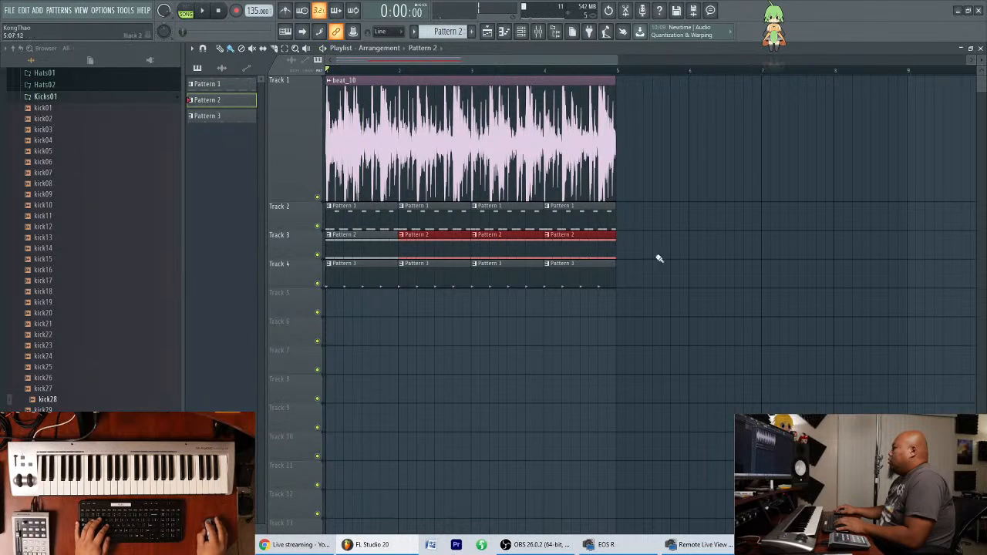
Play the song and set the sidechain input to 1 in the second Spire track's Fruity Limiter.
{"action": "left_click", "coordinate": [532, 36]}
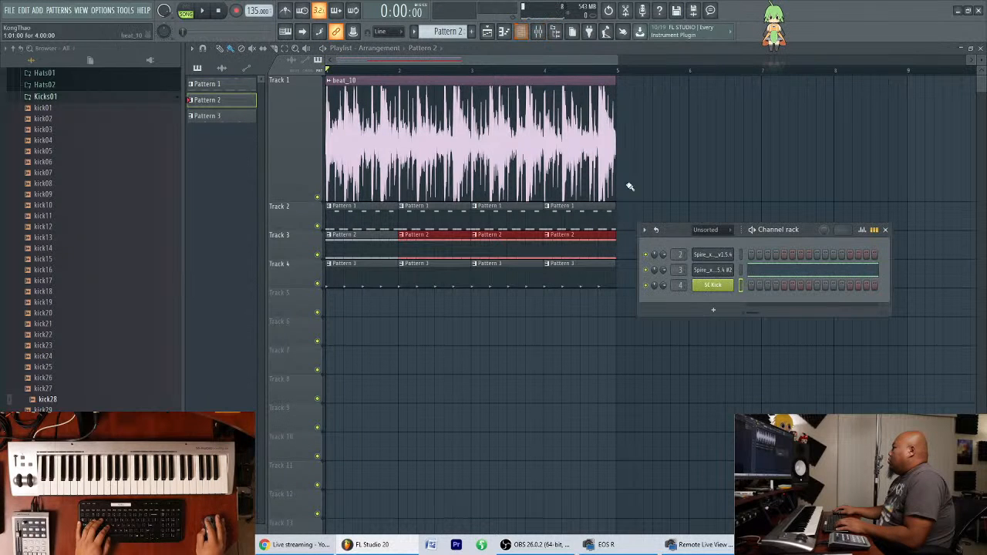
{"action": "left_click", "coordinate": [540, 32]}
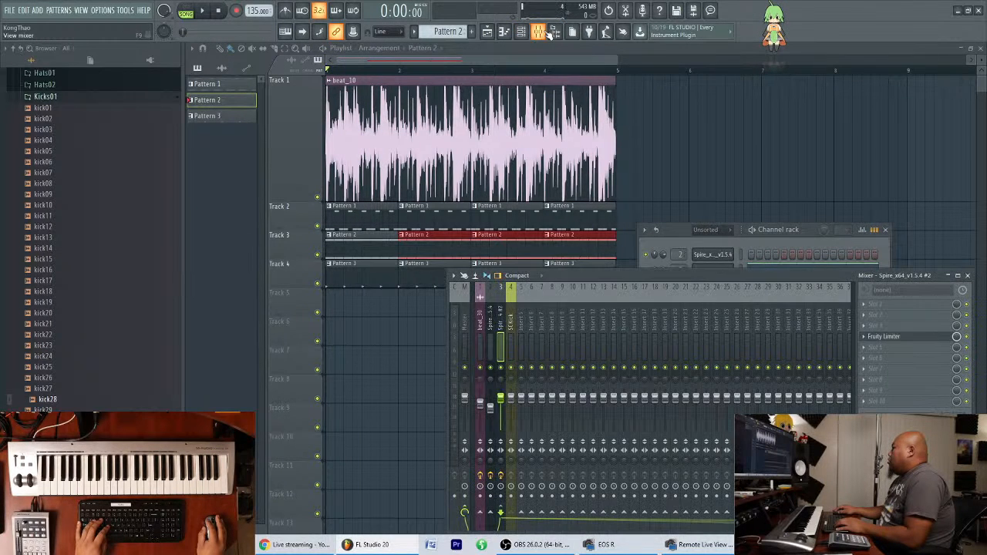
{"action": "key", "text": "space"}
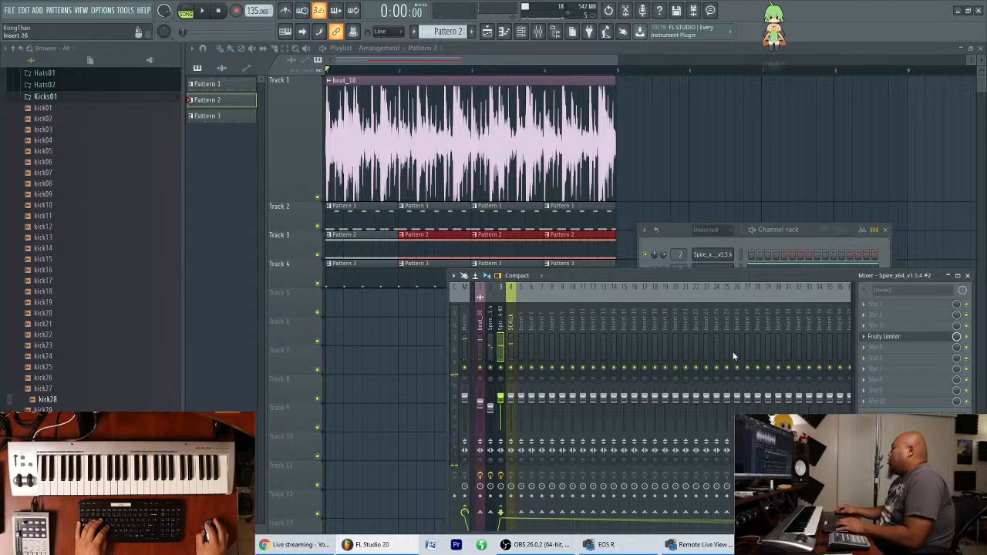
{"action": "left_click", "coordinate": [884, 337]}
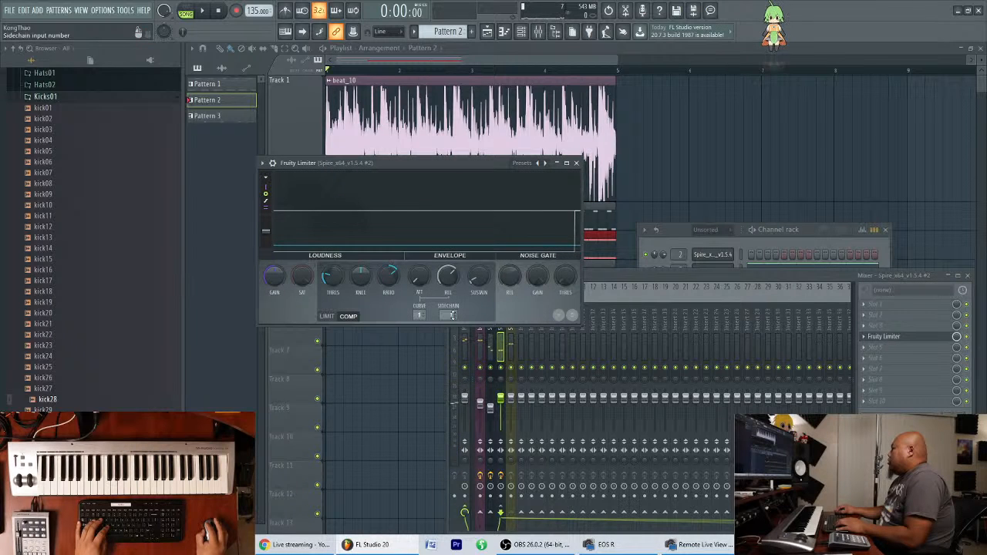
{"action": "left_click_drag", "start_coordinate": [466, 165], "coordinate": [462, 296]}
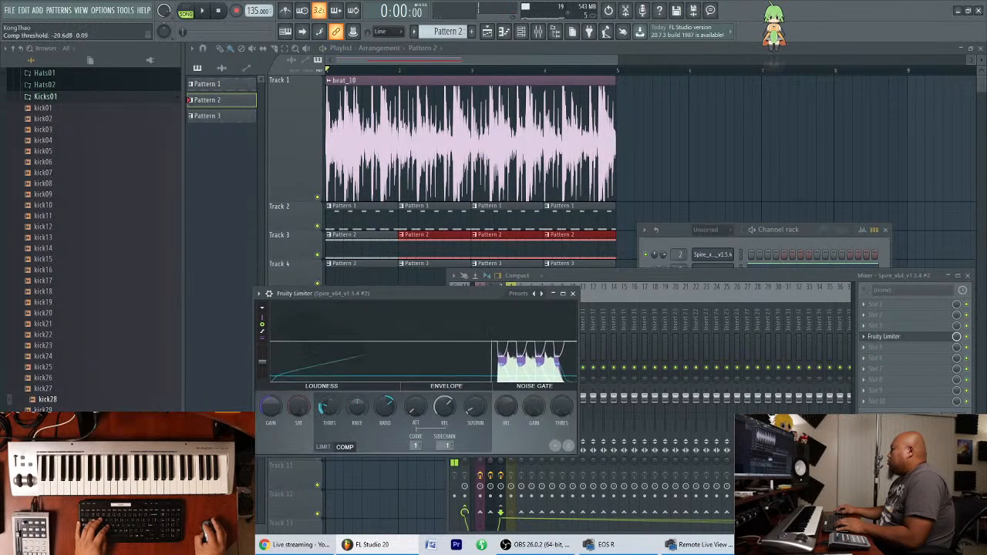
Raise the Fruity Limiter's compression ratio to about 6.4:1 and audition the ducking effect.
{"action": "left_click_drag", "start_coordinate": [385, 407], "coordinate": [385, 393]}
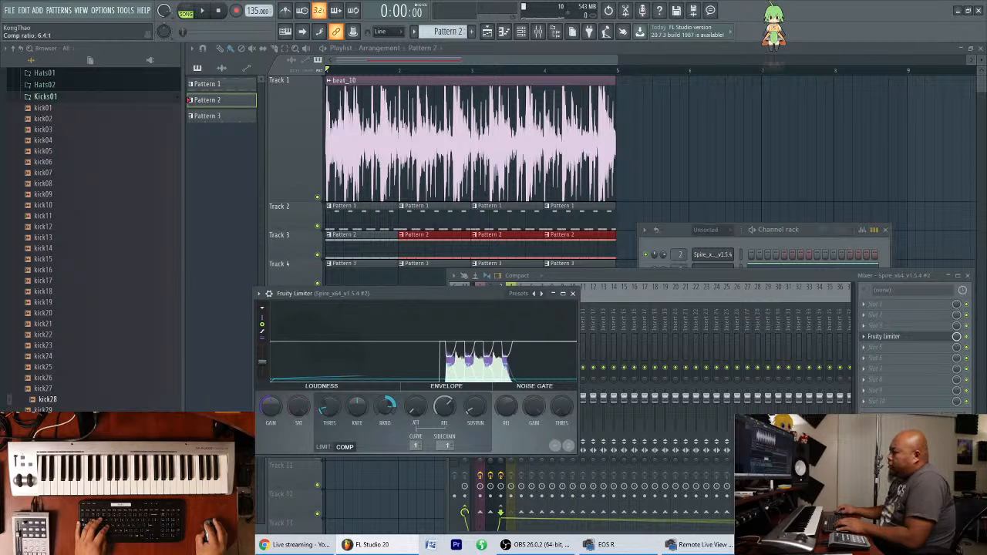
{"action": "key", "text": "space"}
{"action": "left_click_drag", "start_coordinate": [429, 296], "coordinate": [426, 304]}
{"action": "key", "text": "space"}
Load the BS - BARRACUDA preset in the second Spire and play the song with the limiter graph in view.
{"action": "left_click", "coordinate": [805, 244]}
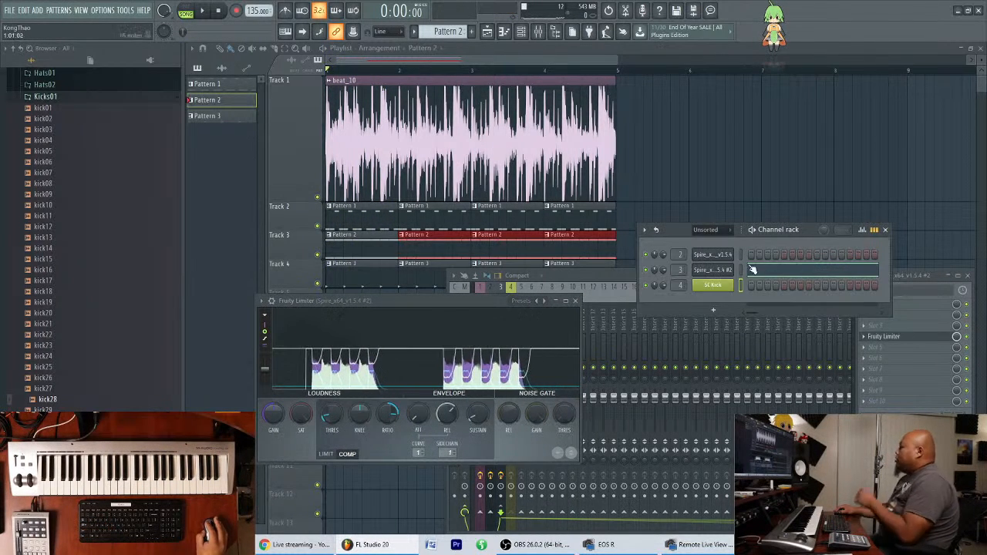
{"action": "left_click", "coordinate": [728, 272]}
{"action": "left_click", "coordinate": [368, 210]}
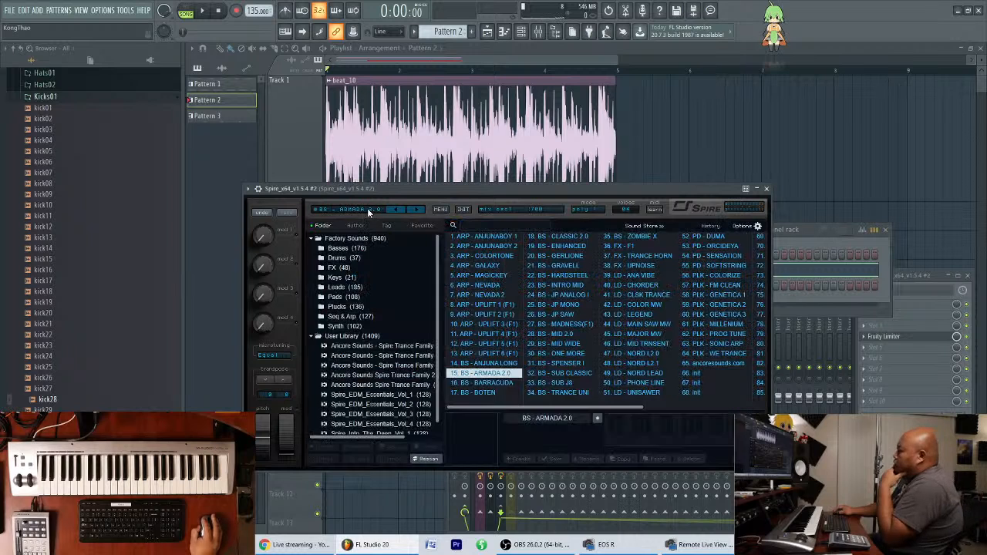
{"action": "left_click", "coordinate": [507, 384]}
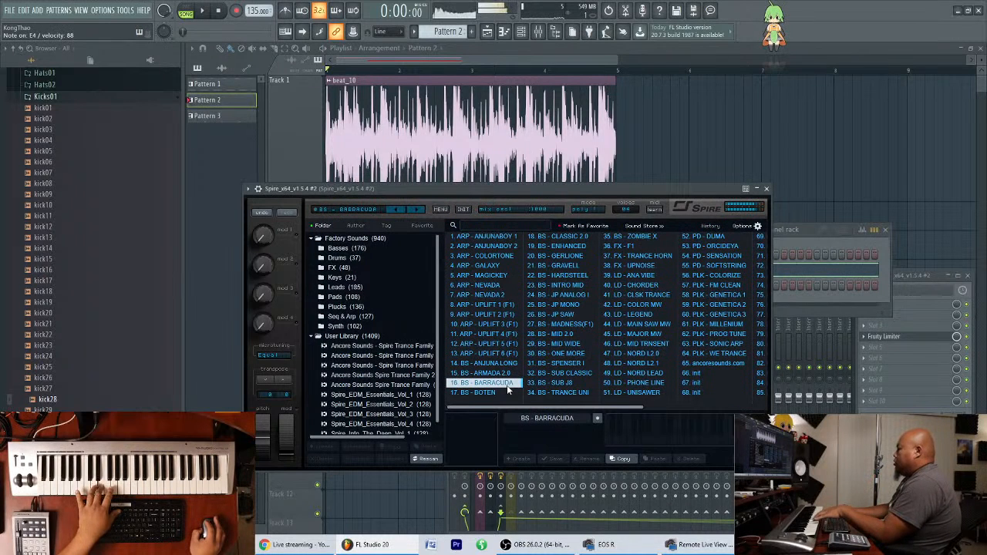
{"action": "key", "text": "space"}
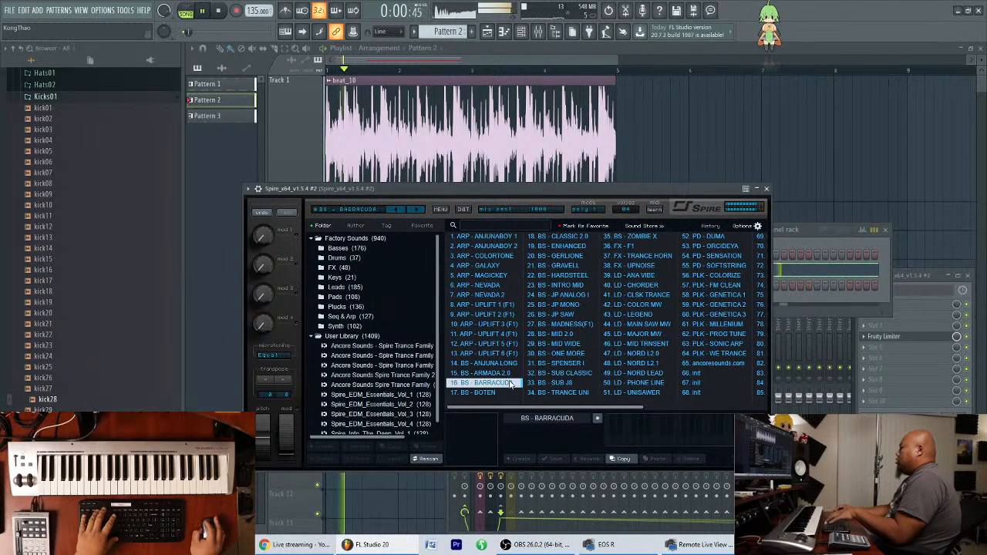
{"action": "left_click_drag", "start_coordinate": [553, 189], "coordinate": [784, 88]}
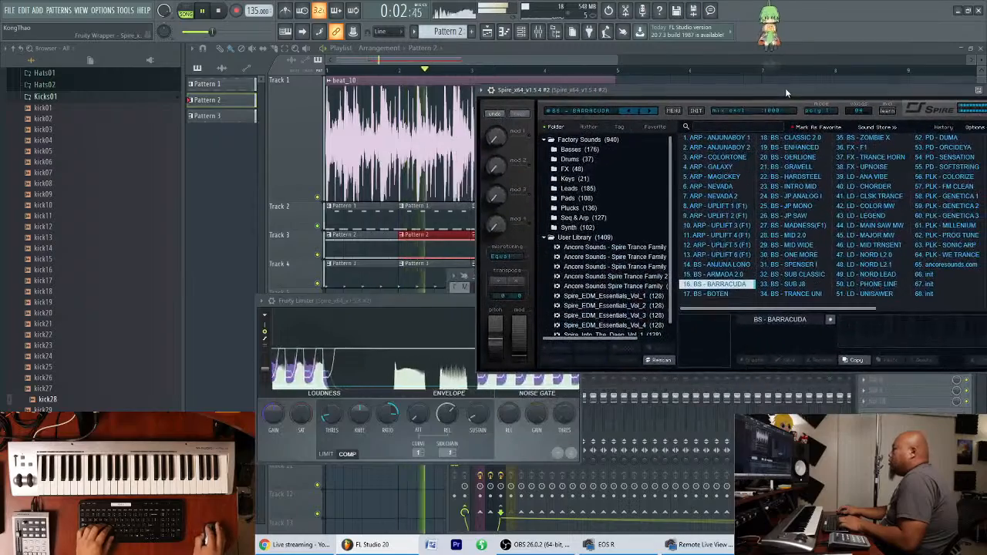
{"action": "left_click_drag", "start_coordinate": [427, 307], "coordinate": [409, 365]}
{"action": "left_click_drag", "start_coordinate": [838, 91], "coordinate": [734, 93]}
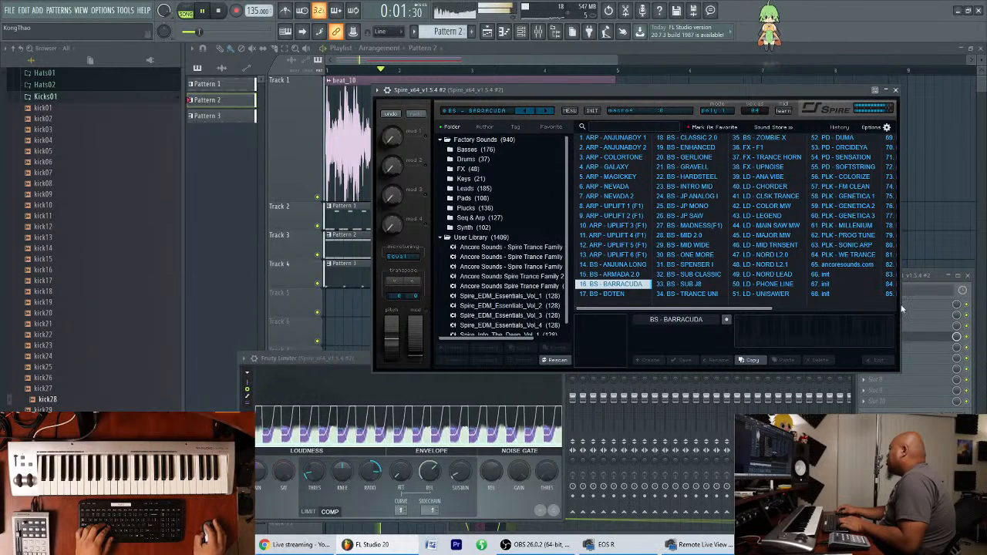
Lower the mixer faders of both Spire tracks slightly during playback and close the Spire window.
{"action": "left_click", "coordinate": [939, 276]}
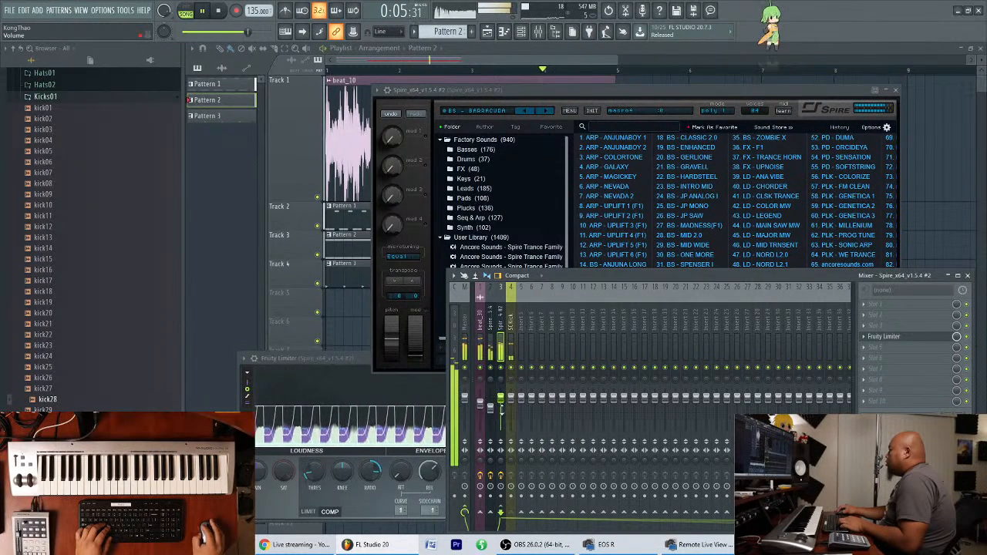
{"action": "left_click_drag", "start_coordinate": [502, 399], "coordinate": [503, 407]}
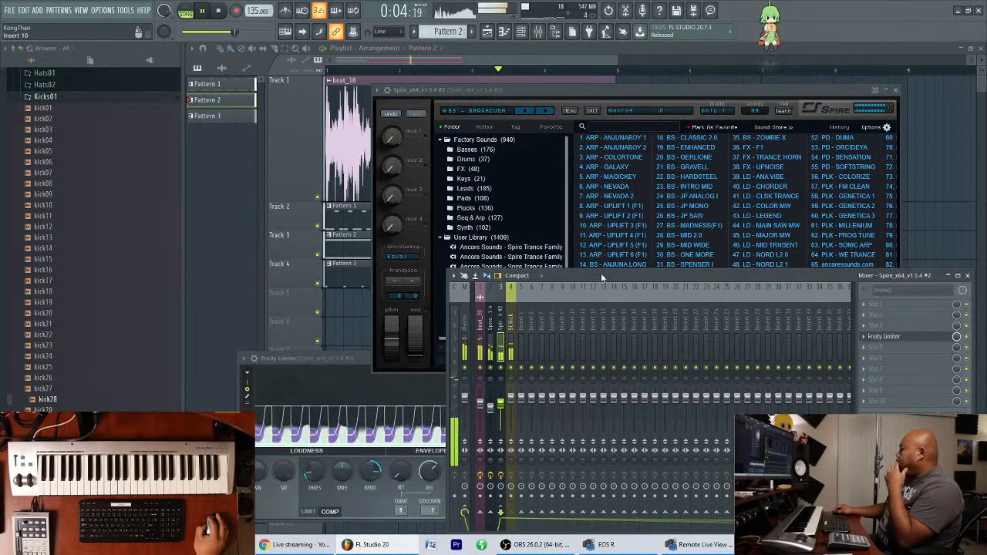
{"action": "left_click", "coordinate": [490, 409]}
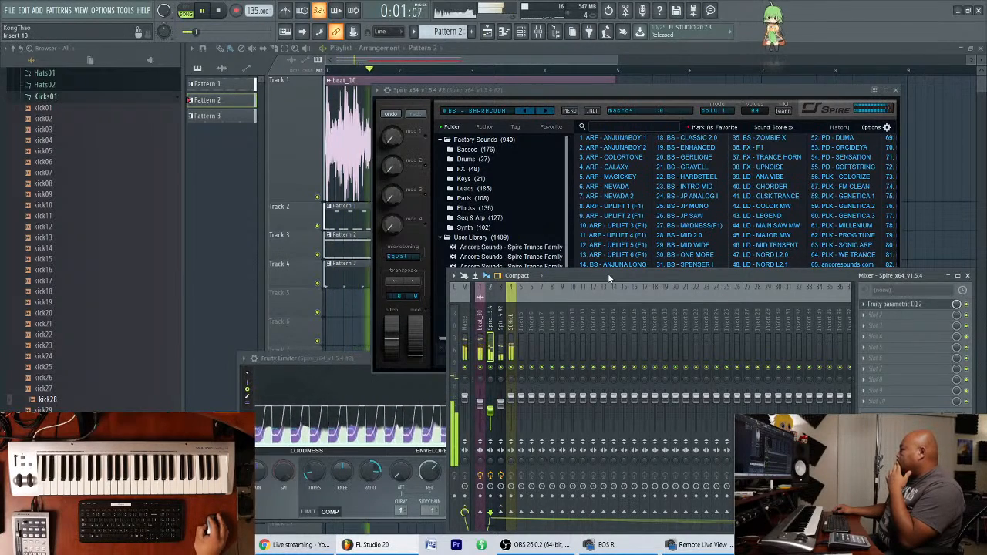
{"action": "left_click_drag", "start_coordinate": [609, 273], "coordinate": [601, 272]}
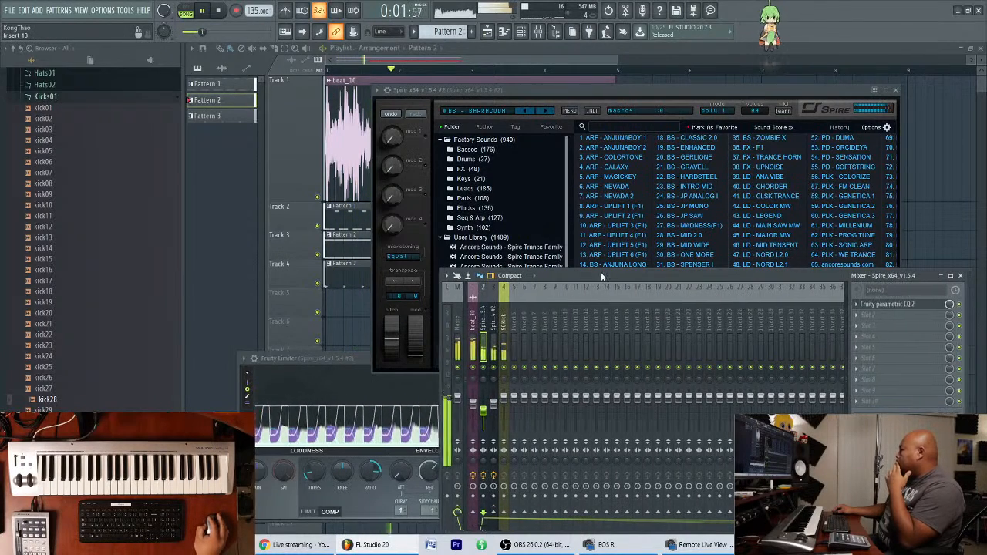
{"action": "left_click", "coordinate": [504, 89]}
{"action": "left_click", "coordinate": [896, 90]}
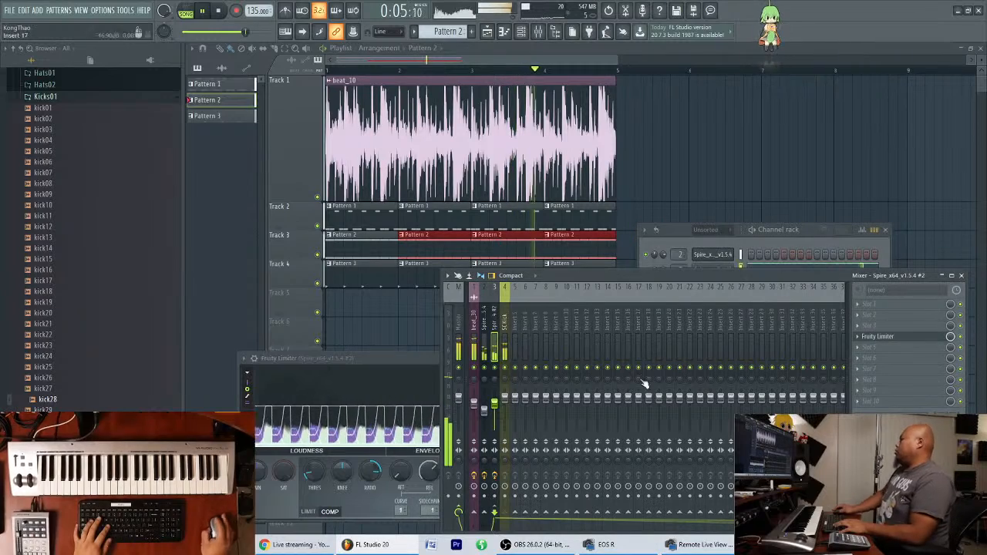
Stop playback and rename the first Spire channel in the Channel rack to ASTG Bass 4.
{"action": "left_click", "coordinate": [810, 241]}
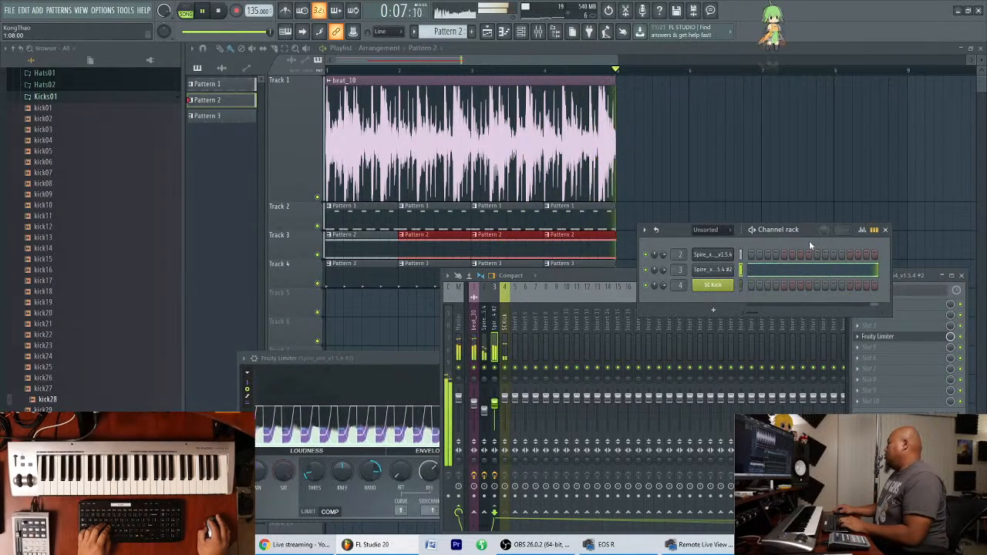
{"action": "key", "text": "space"}
{"action": "left_click", "coordinate": [731, 257]}
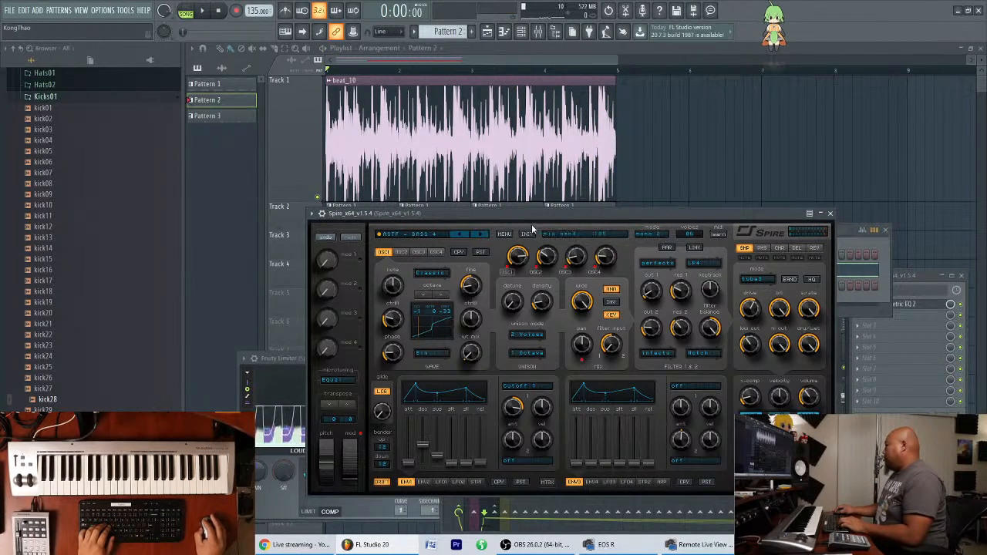
{"action": "left_click_drag", "start_coordinate": [532, 217], "coordinate": [480, 324]}
{"action": "right_click", "coordinate": [729, 250]}
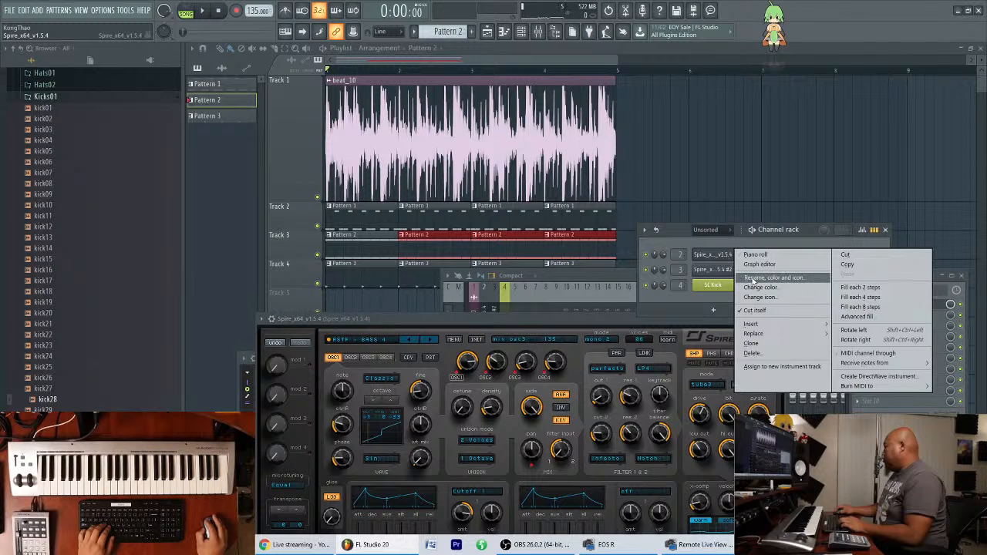
{"action": "left_click", "coordinate": [757, 274]}
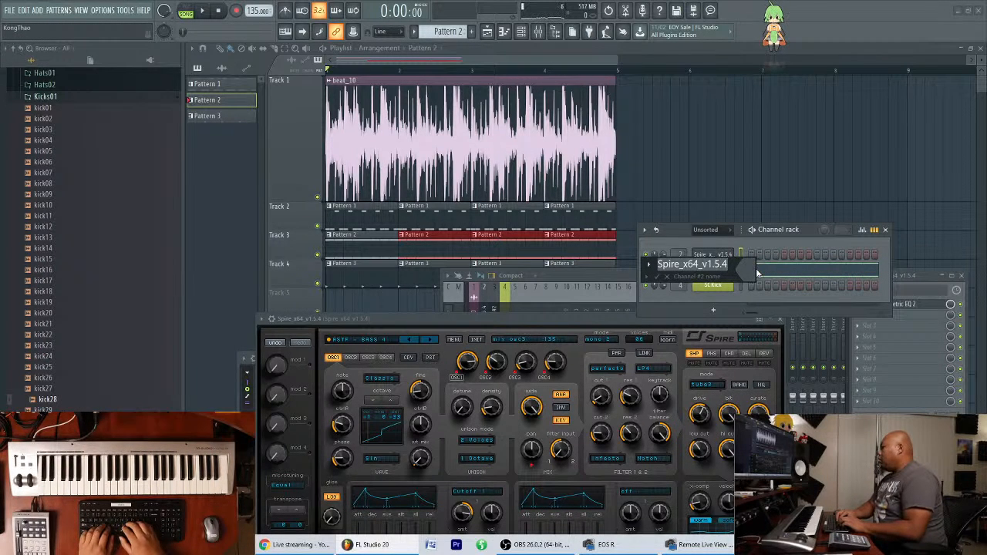
{"action": "type", "text": "ASTGF"}
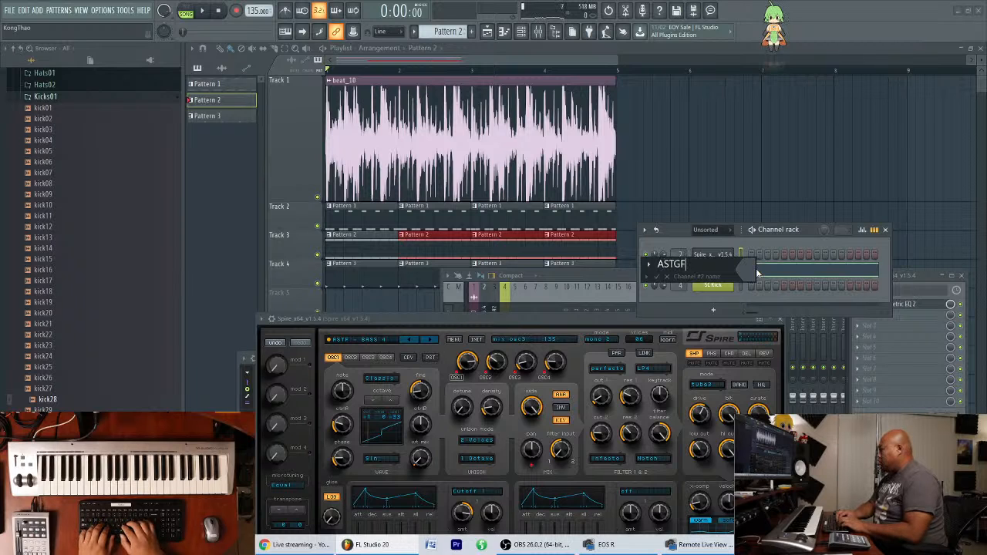
{"action": "key", "text": "BackSpace"}
{"action": "type", "text": "Bas"}
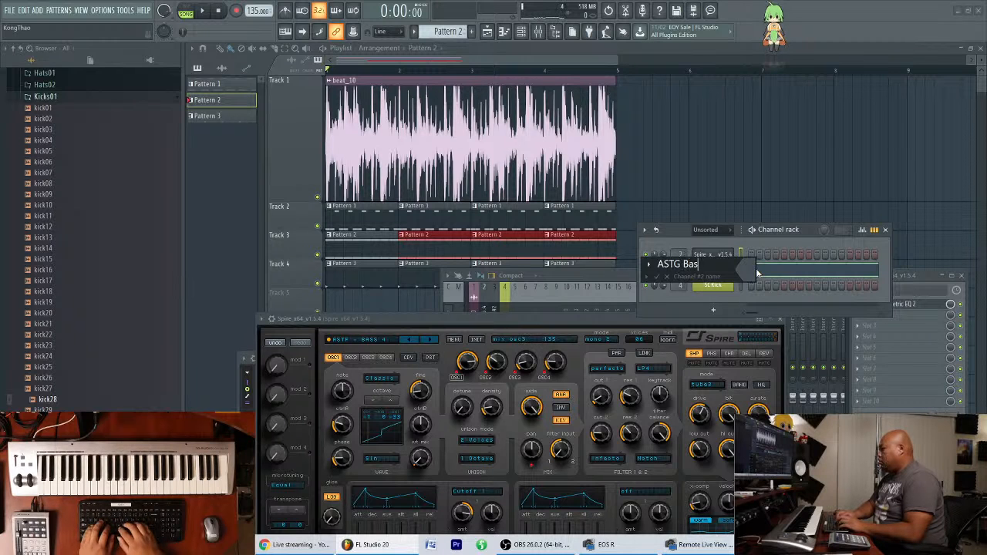
{"action": "type", "text": "s 4"}
{"action": "key", "text": "Return"}
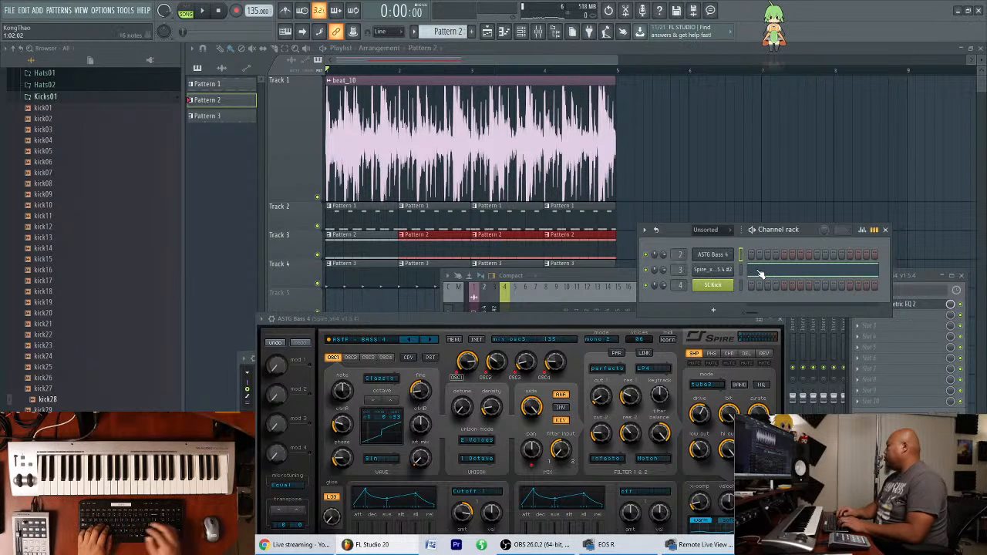
Rename the second Spire channel, which holds the BARRACUDA preset, to BS Barracuda.
{"action": "left_click", "coordinate": [712, 271]}
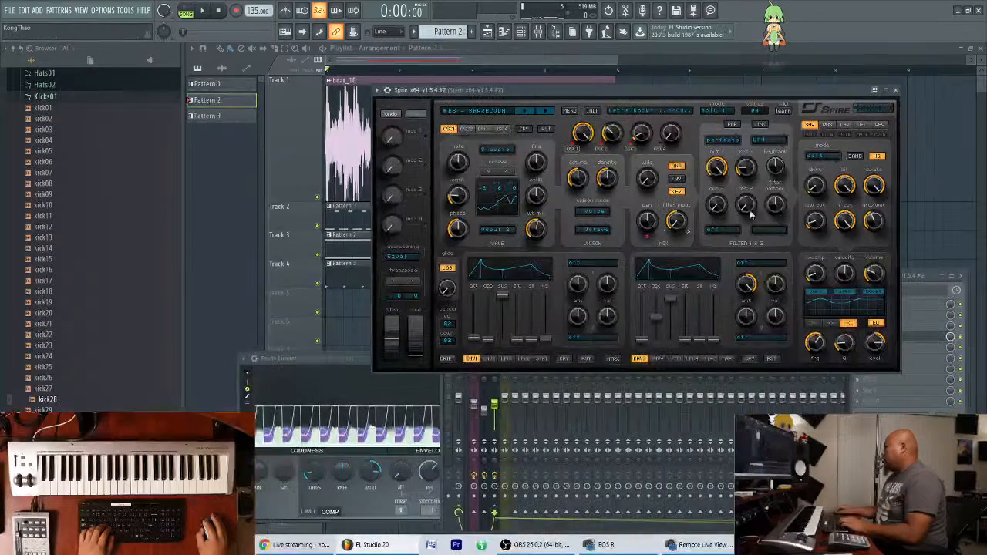
{"action": "left_click_drag", "start_coordinate": [692, 99], "coordinate": [626, 350]}
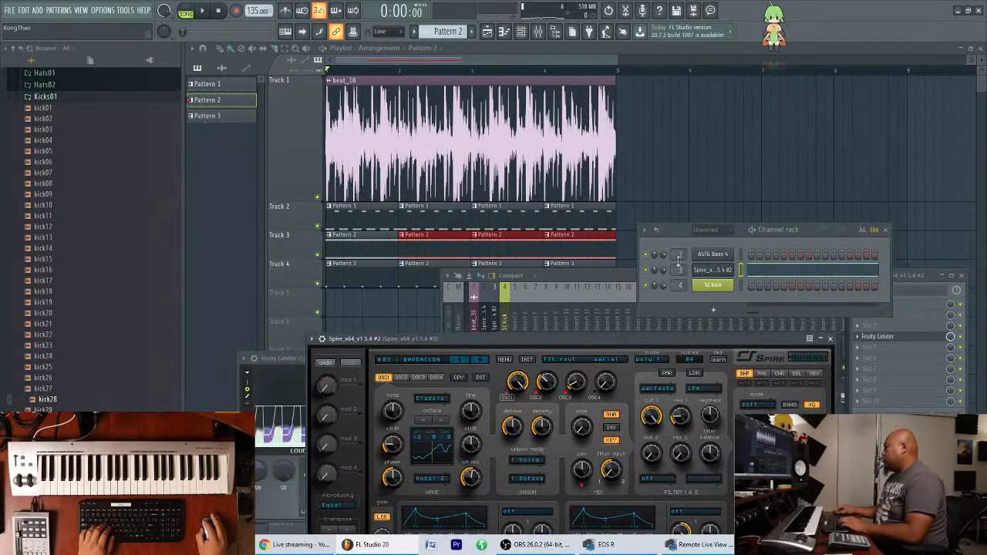
{"action": "right_click", "coordinate": [706, 271]}
{"action": "left_click", "coordinate": [764, 294]}
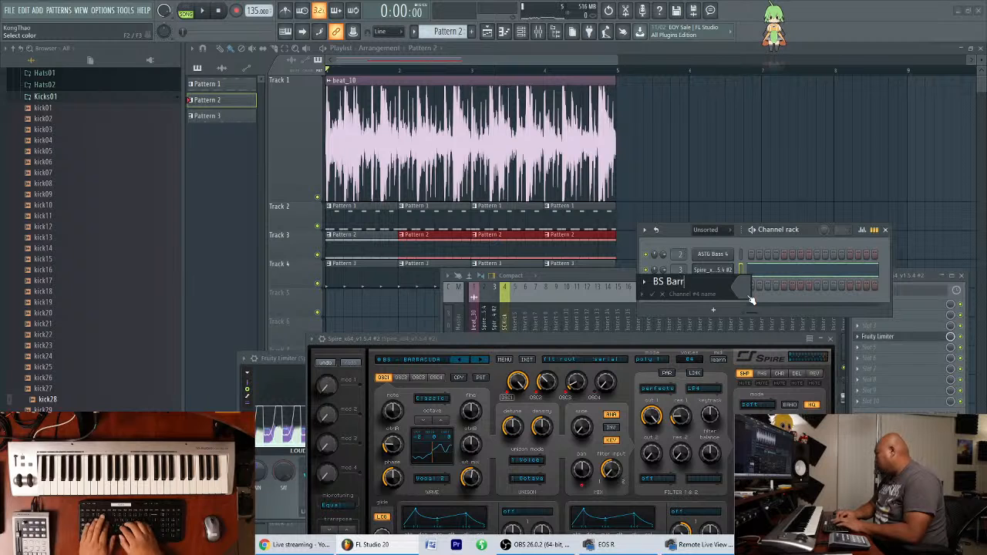
{"action": "type", "text": "BS Barracuda"}
{"action": "key", "text": "Return"}
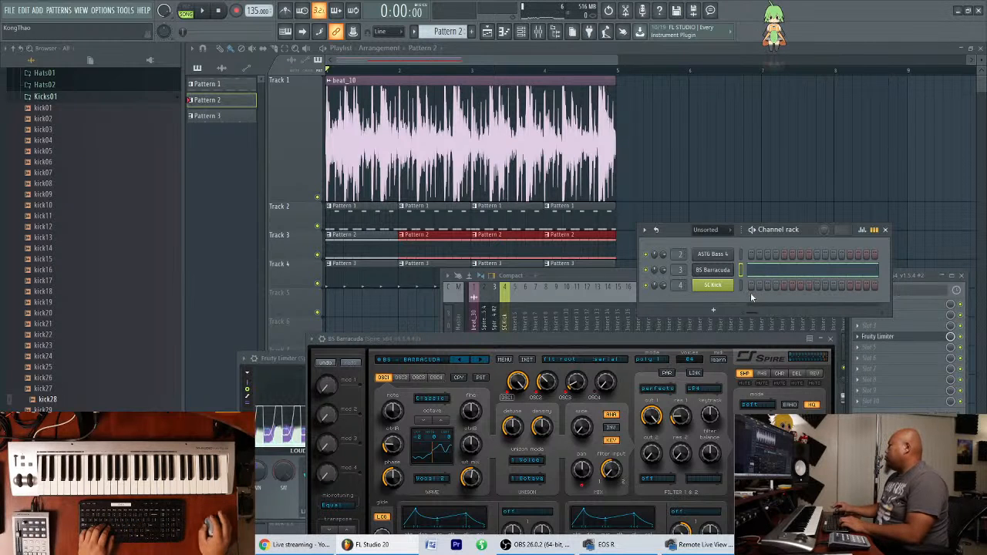
Rename the first Spire's mixer track, insert 2, to ASTG Bass 4.
{"action": "left_click", "coordinate": [536, 276]}
{"action": "left_click_drag", "start_coordinate": [565, 287], "coordinate": [573, 299]}
{"action": "left_click", "coordinate": [497, 329]}
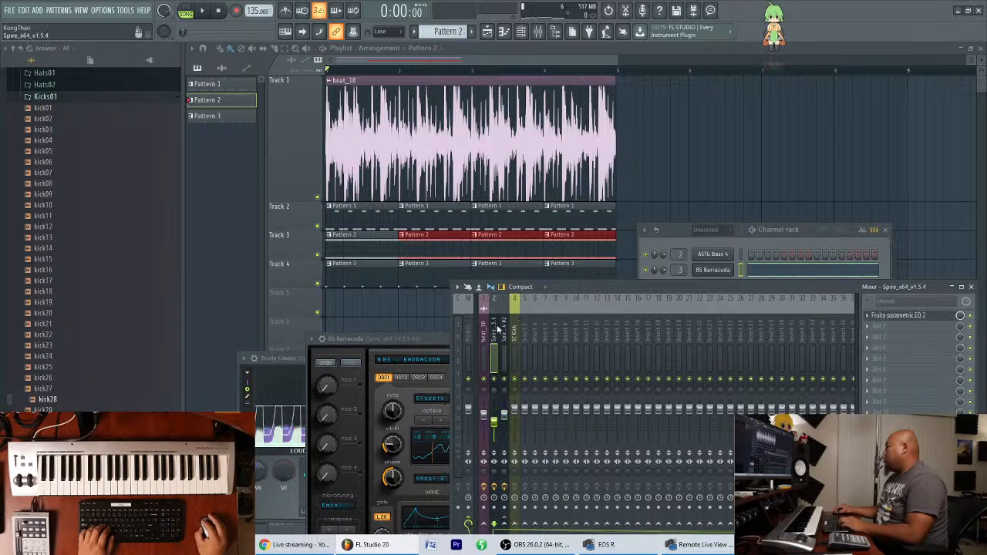
{"action": "double_click", "coordinate": [487, 333]}
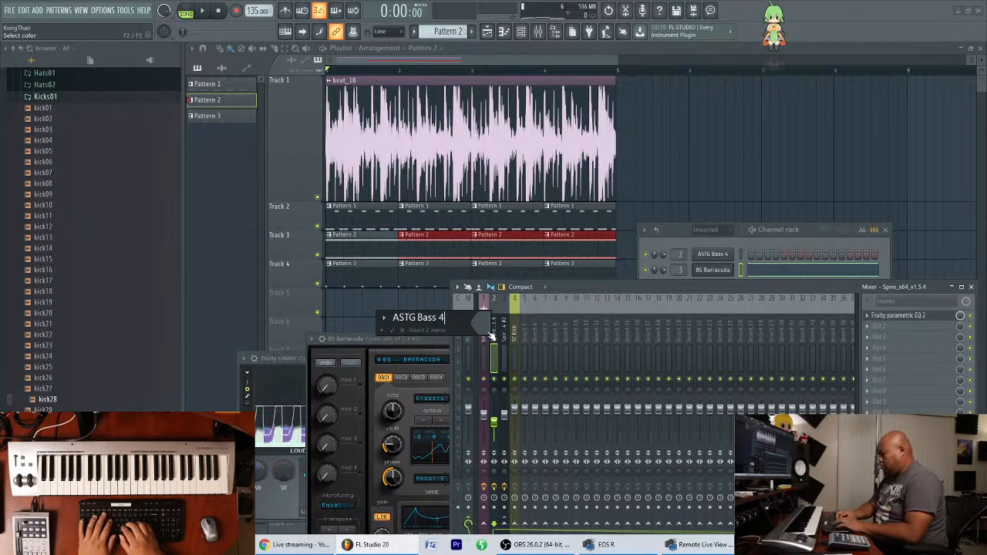
{"action": "type", "text": "ASTG Bass 4"}
{"action": "key", "text": "Return"}
Rename the second Spire's mixer track, insert 3, to BS Barracuda and shift the mixer window slightly aside.
{"action": "left_click", "coordinate": [506, 333]}
{"action": "double_click", "coordinate": [508, 335]}
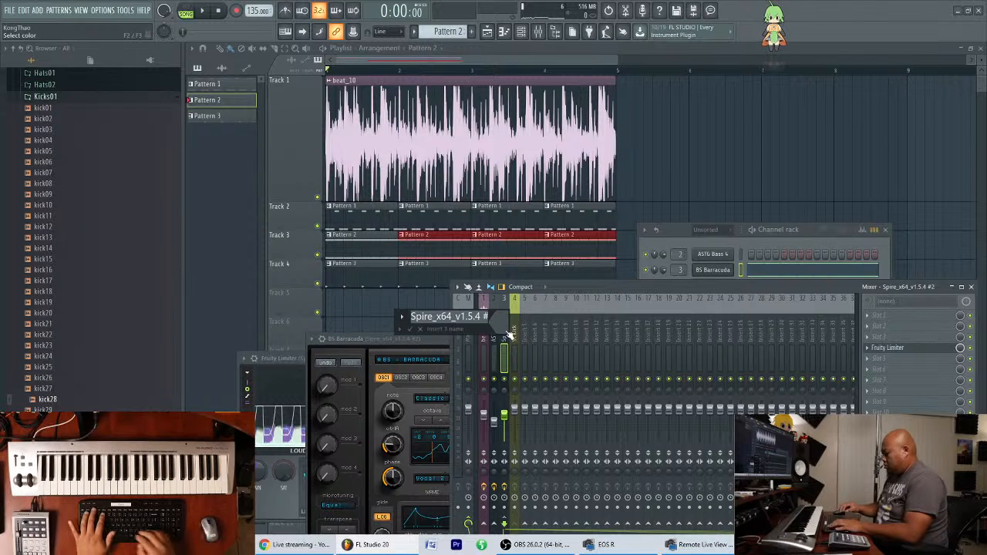
{"action": "type", "text": "BS Barracuda"}
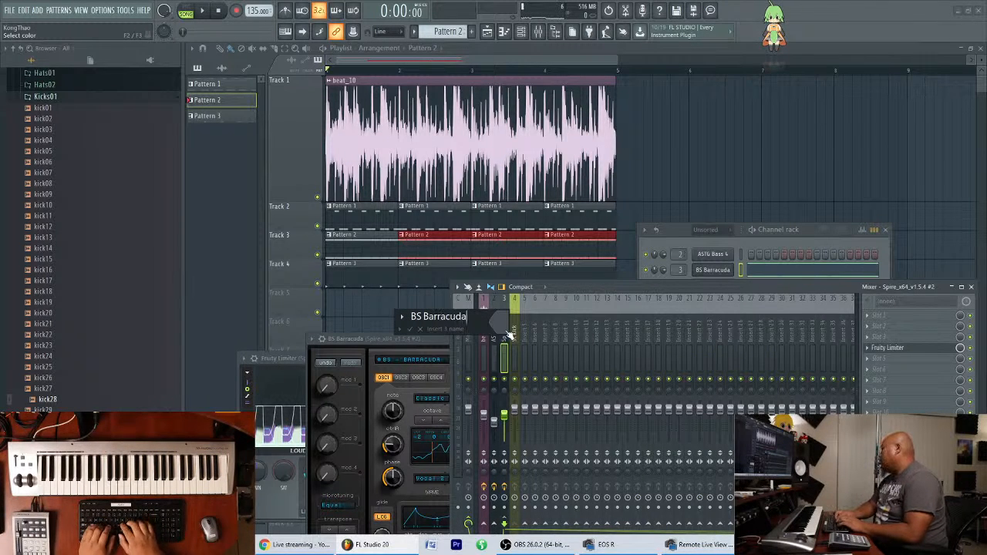
{"action": "key", "text": "Return"}
{"action": "left_click_drag", "start_coordinate": [606, 287], "coordinate": [662, 269]}
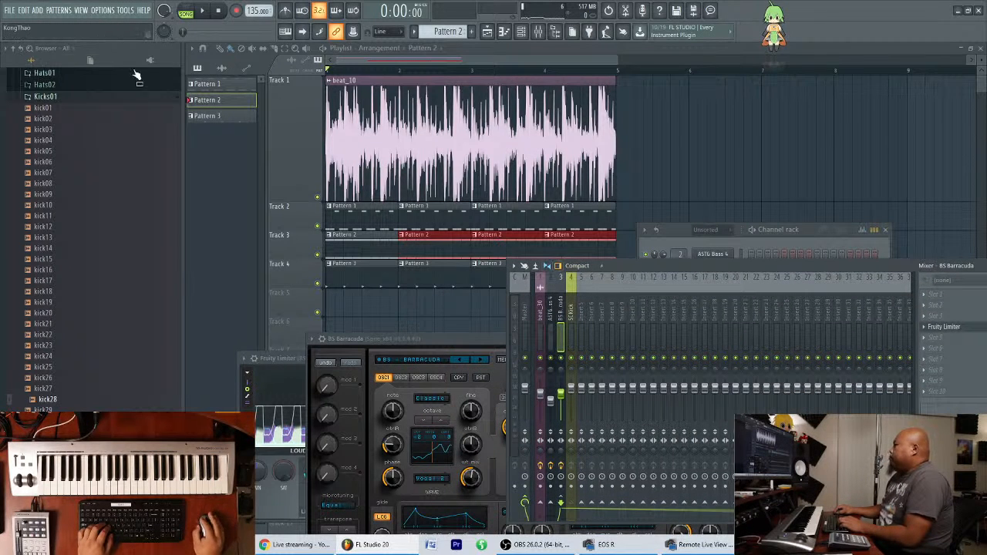
Add a third Spire instrument and open the first Ancore Sounds bank in its user preset library.
{"action": "left_click", "coordinate": [39, 10]}
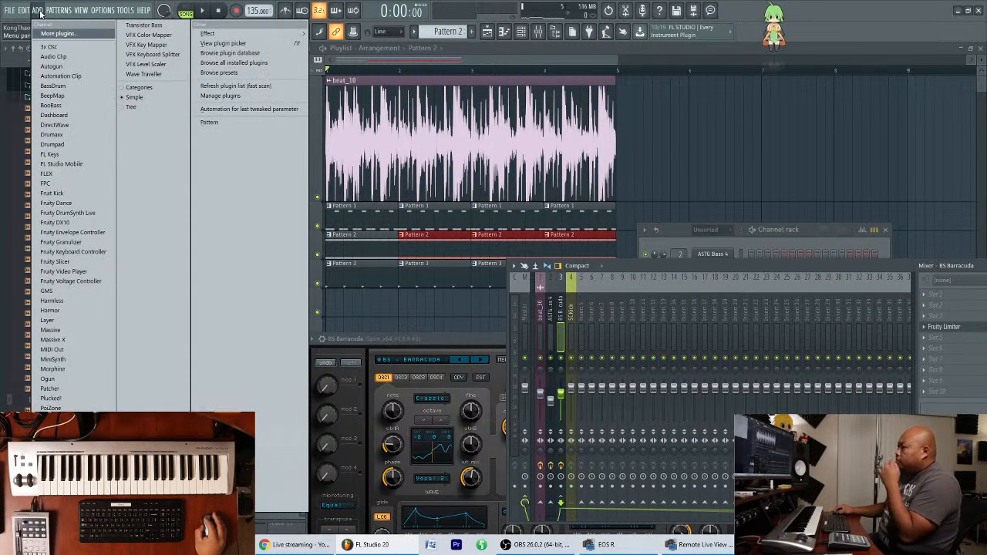
{"action": "left_click", "coordinate": [50, 478]}
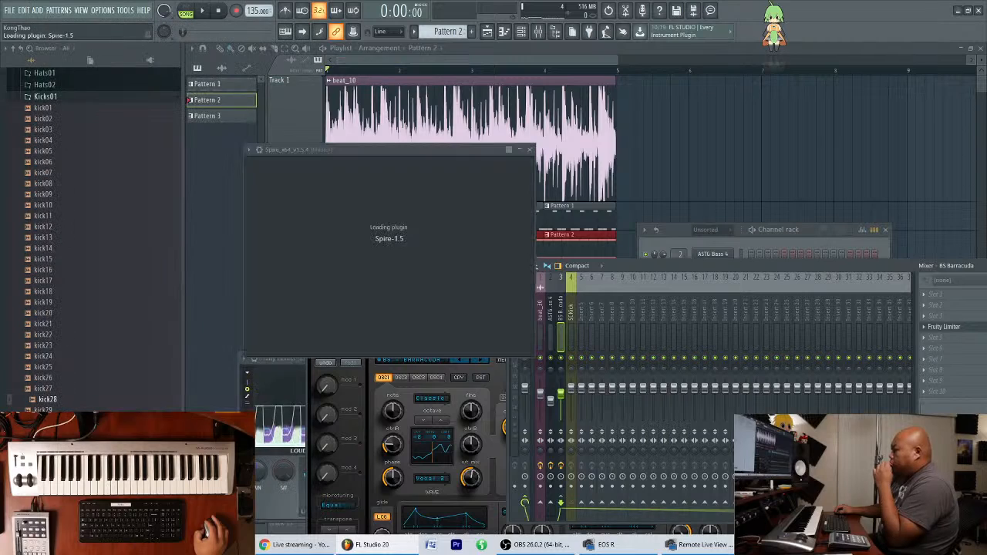
{"action": "left_click_drag", "start_coordinate": [483, 153], "coordinate": [444, 211]}
{"action": "left_click", "coordinate": [310, 231]}
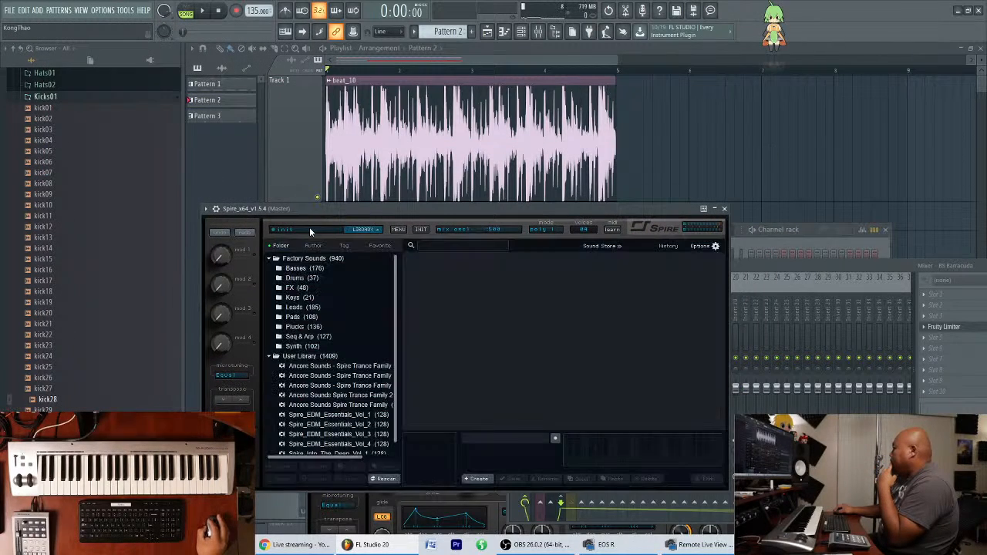
{"action": "left_click", "coordinate": [373, 367]}
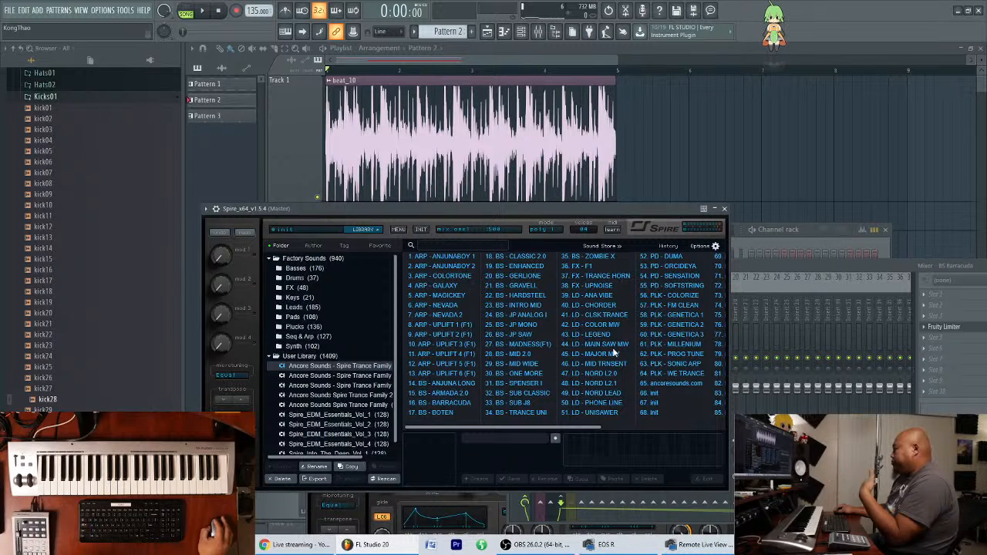
Audition lead presets in the new Spire, including LD - CHORDER, LD - CLSK TRANCE and LD - NORD LEAD.
{"action": "left_click", "coordinate": [598, 306]}
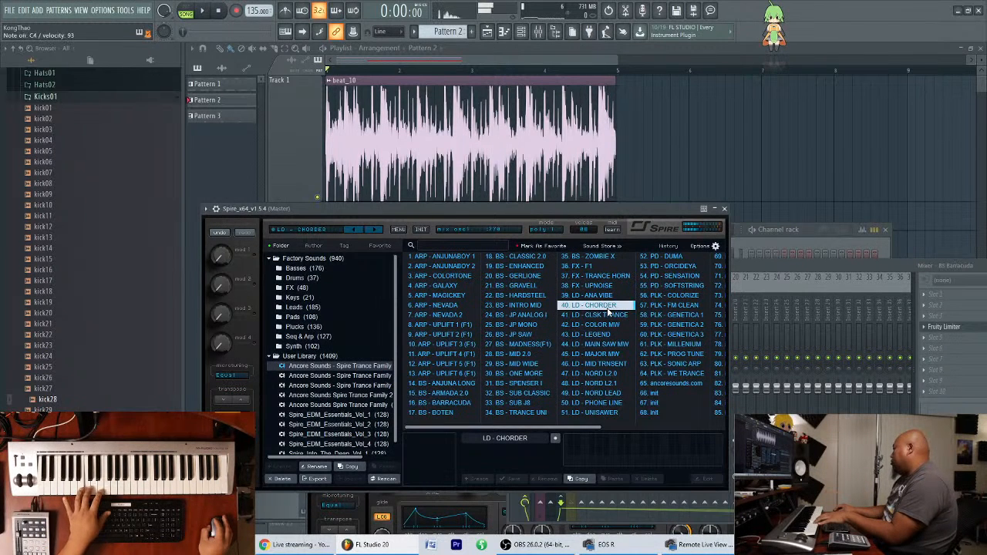
{"action": "left_click", "coordinate": [596, 326]}
{"action": "left_click", "coordinate": [602, 316]}
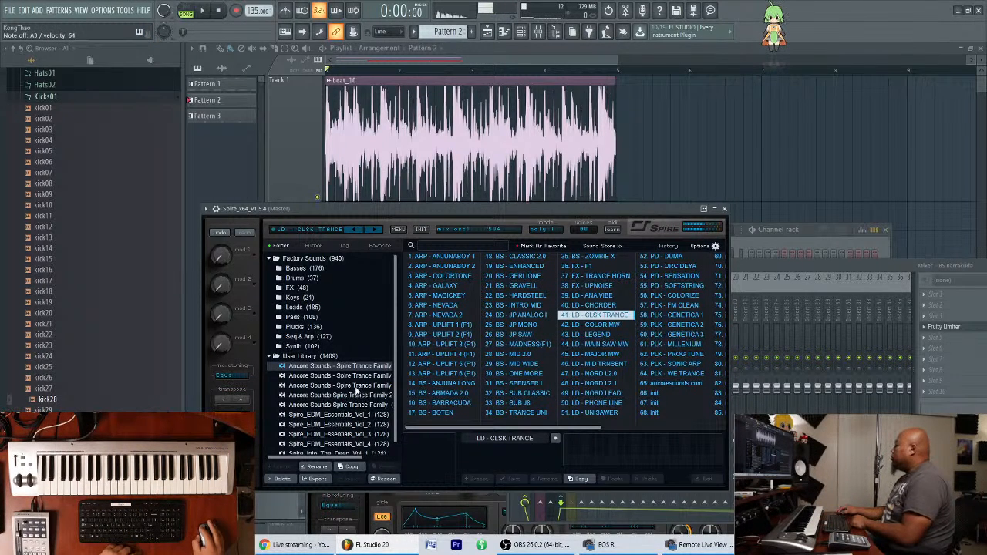
{"action": "left_click", "coordinate": [601, 394]}
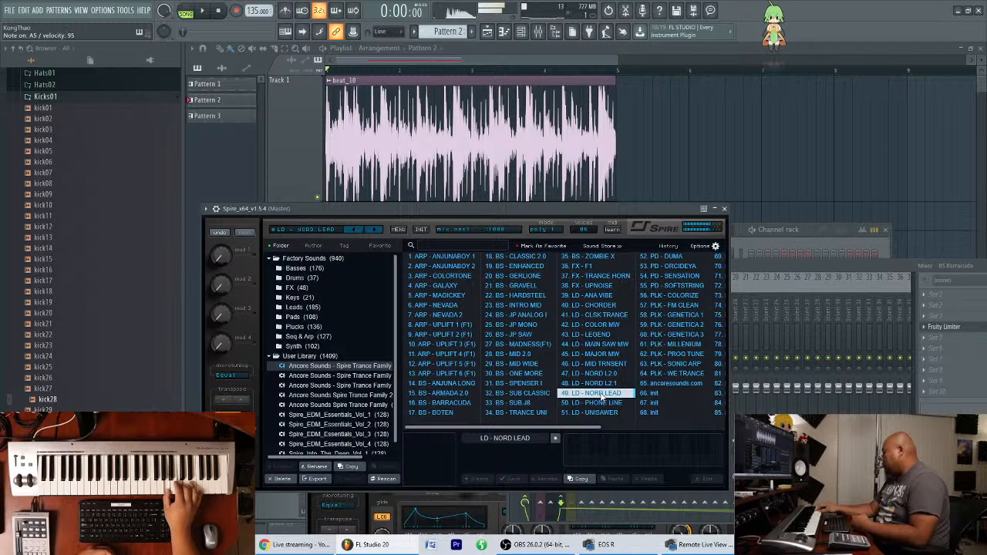
Play the song and try the new Spire's presets from LD - PHONE LINE through PLK - FM CLEAN over it.
{"action": "key", "text": "space"}
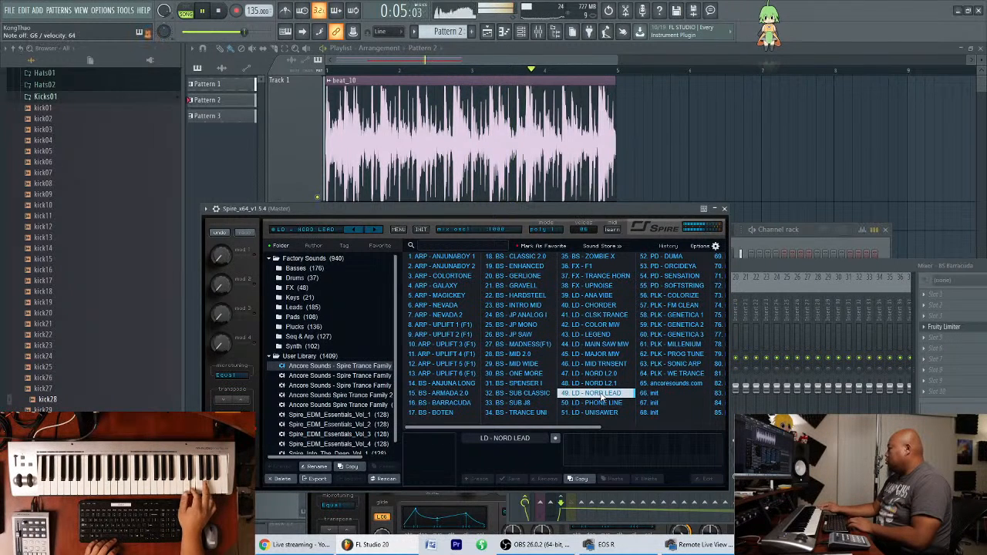
{"action": "left_click", "coordinate": [604, 403]}
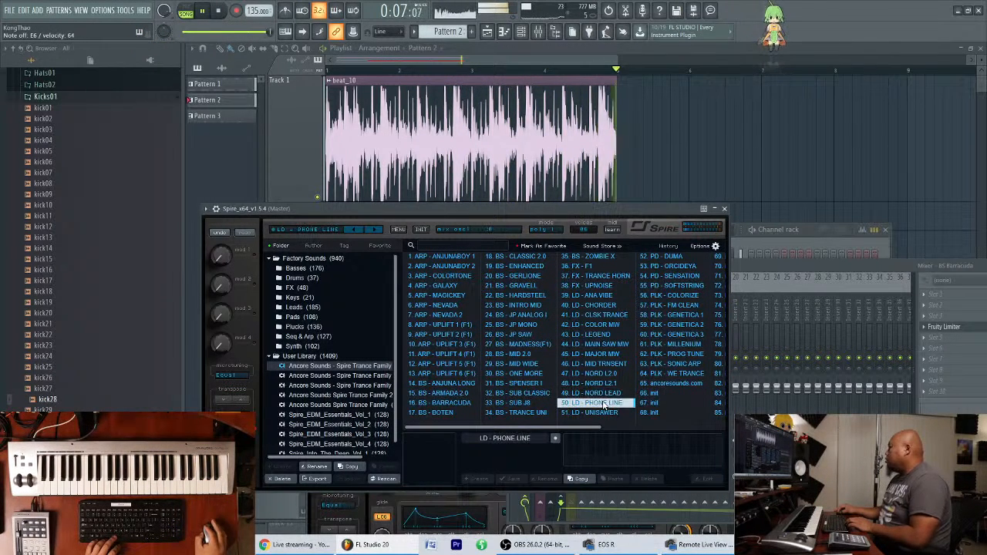
{"action": "key", "text": "Down"}
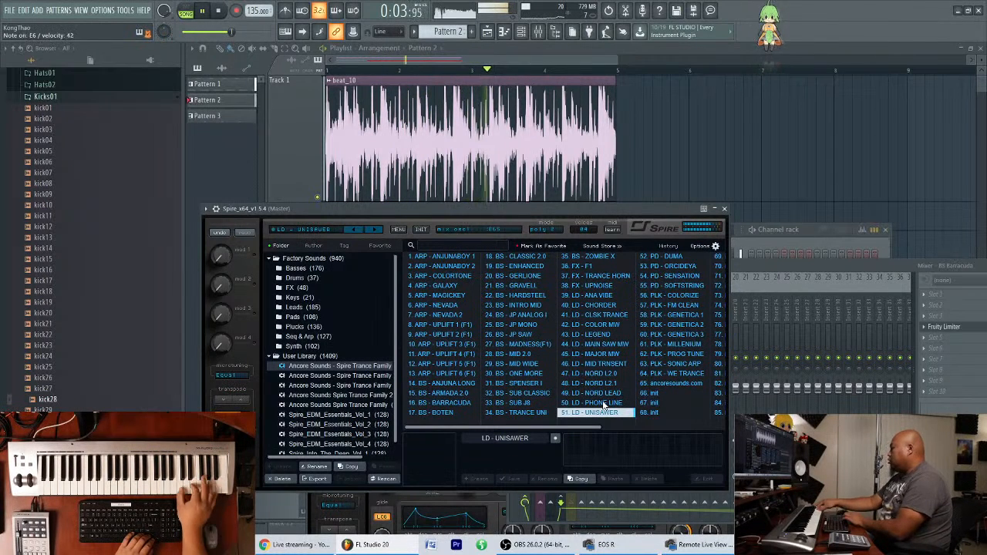
{"action": "key", "text": "Down"}
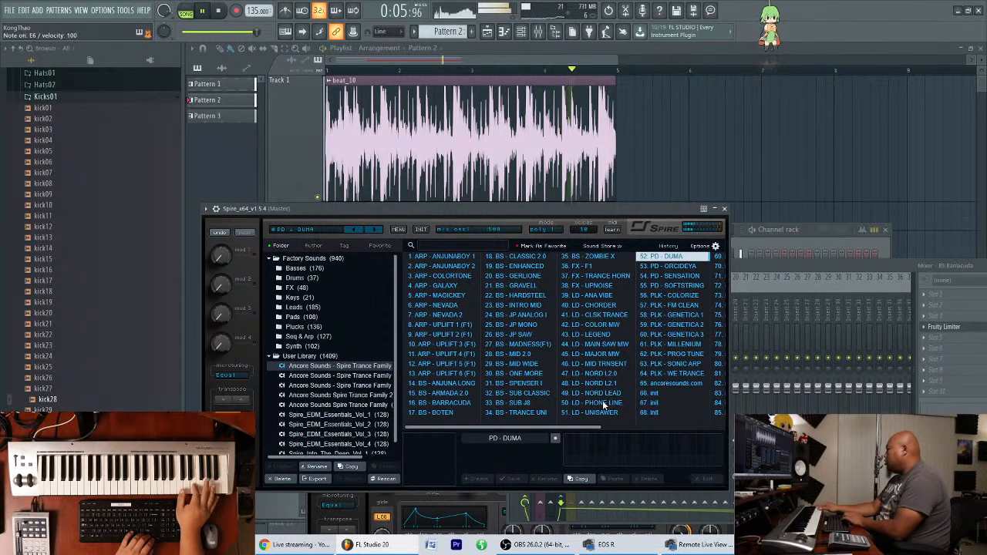
{"action": "key", "text": "Down"}
{"action": "key", "text": "Down"}
{"action": "key", "text": "Down"}
{"action": "key", "text": "Down"}
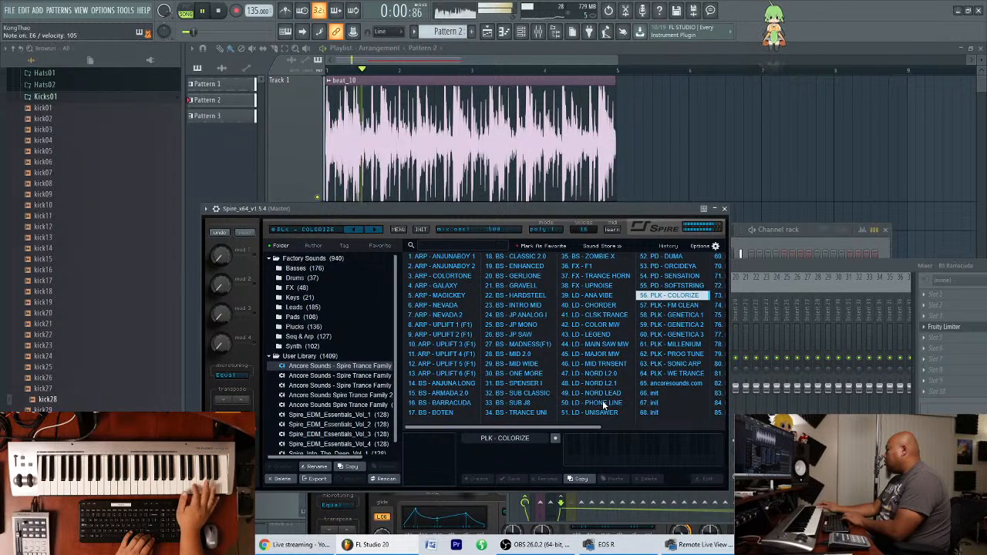
{"action": "key", "text": "Down"}
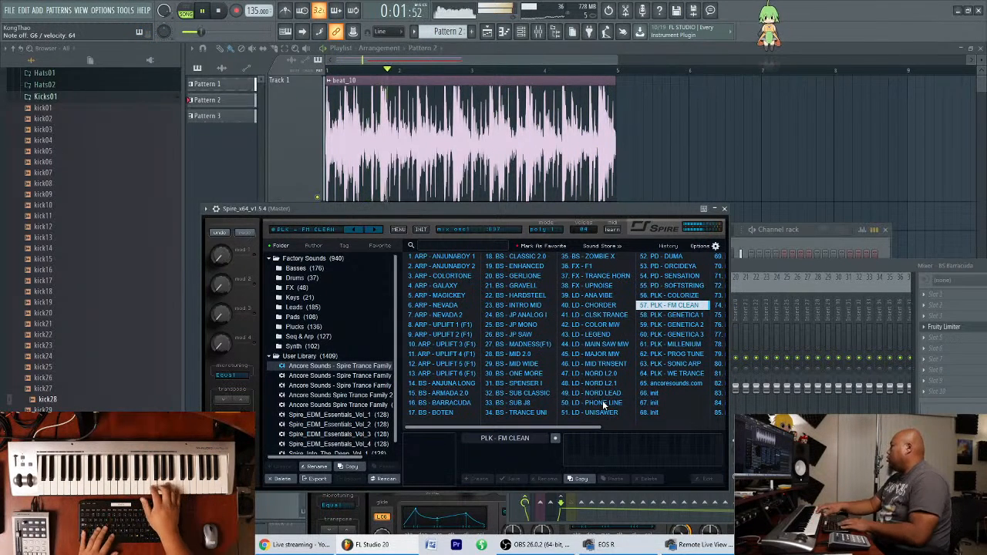
Stop playback and audition the pluck presets from PLK - GENETICA 1 onward, loading PLK - PROG TUNE.
{"action": "key", "text": "space"}
{"action": "key", "text": "Down"}
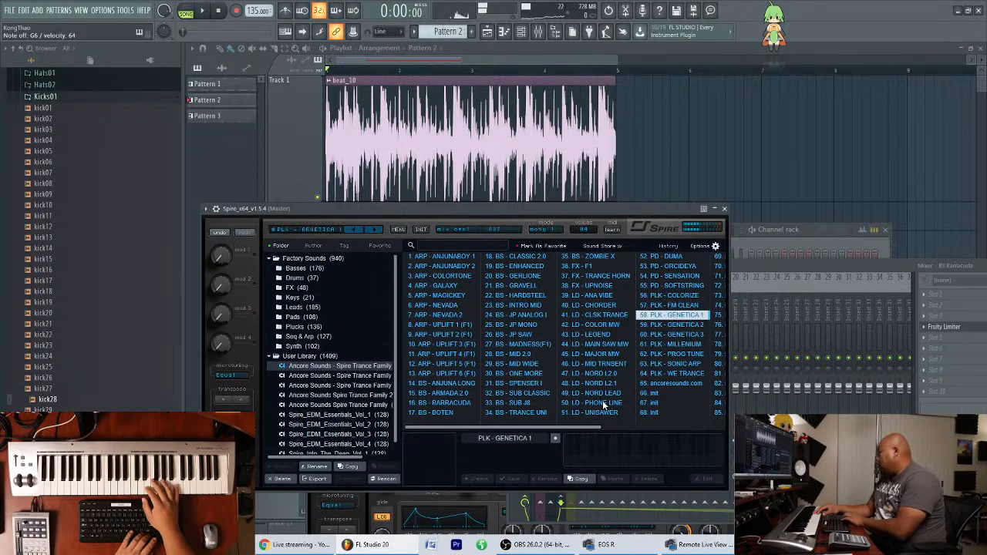
{"action": "key", "text": "Down"}
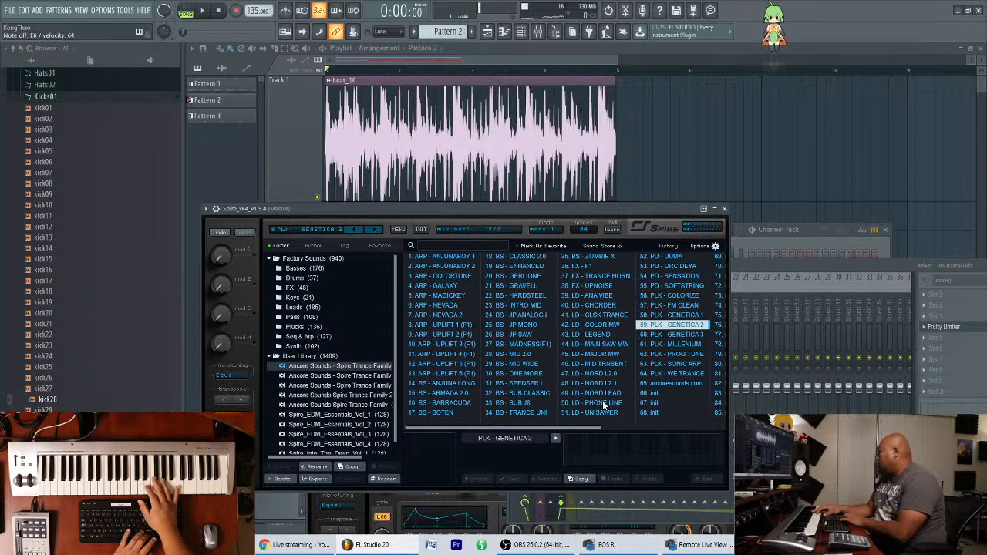
{"action": "key", "text": "Down"}
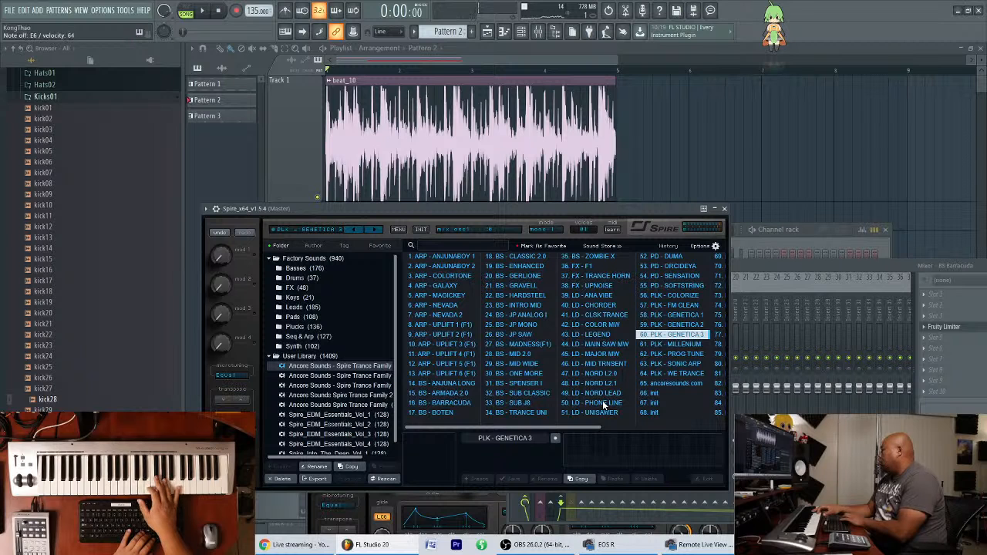
{"action": "key", "text": "Down"}
{"action": "key", "text": "Up"}
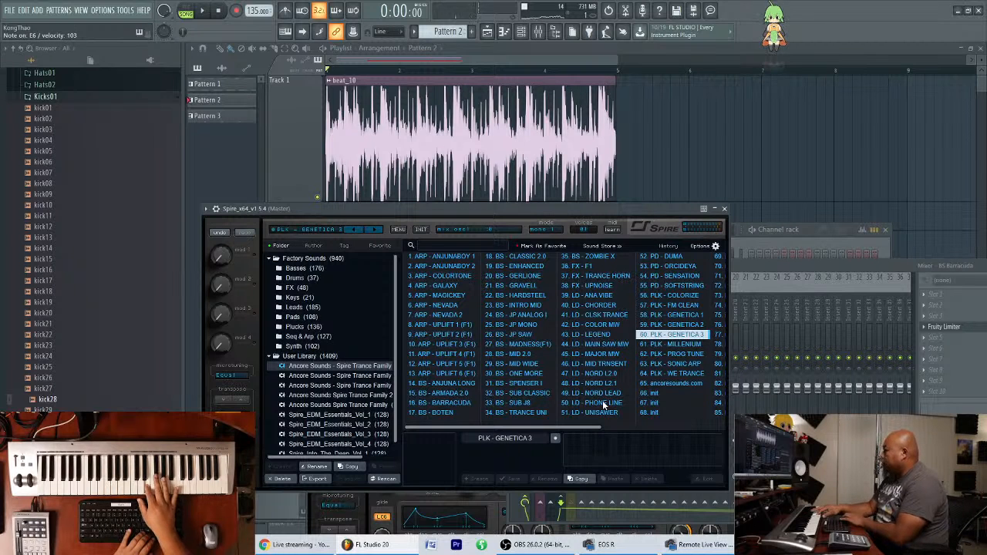
{"action": "key", "text": "Down"}
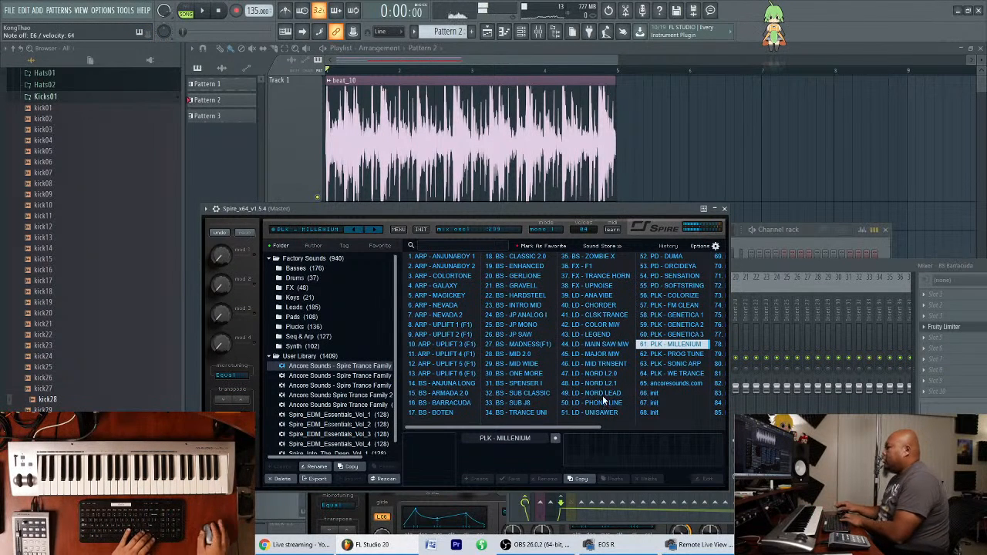
{"action": "key", "text": "Down"}
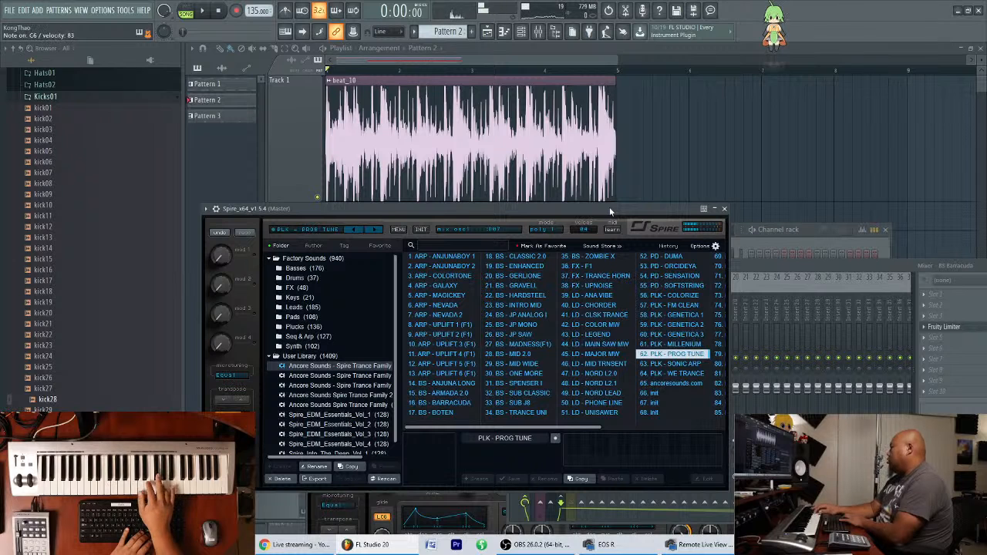
Audition the remaining plucks through PLK - WE TRANCE over the playing song and stop playback.
{"action": "key", "text": "Down"}
{"action": "key", "text": "Down"}
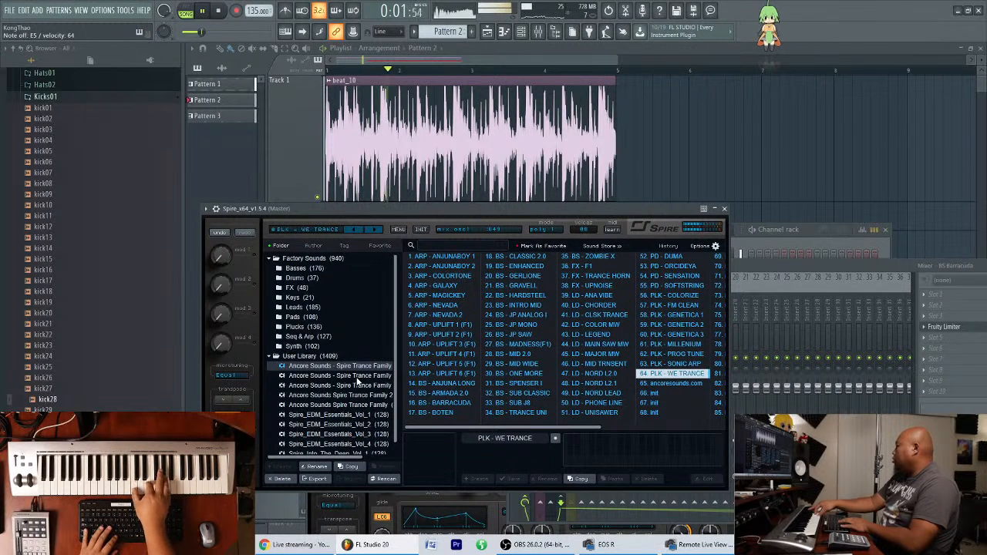
{"action": "key", "text": "space"}
Audition PLK - ANOTHER and PLK - ATLANT in the second Ancore Sounds bank and load PLK - CLASSIC EVL.
{"action": "left_click", "coordinate": [368, 379]}
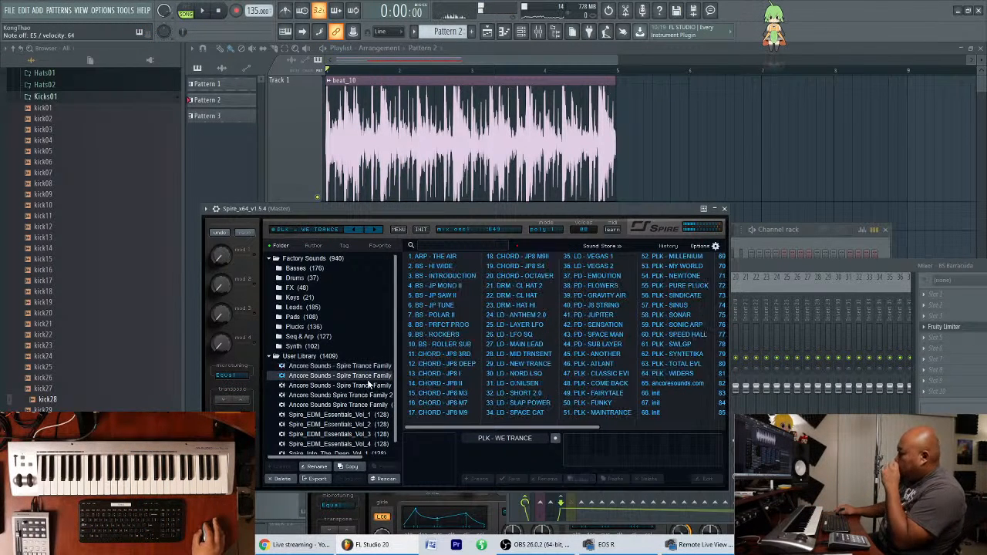
{"action": "left_click", "coordinate": [598, 354]}
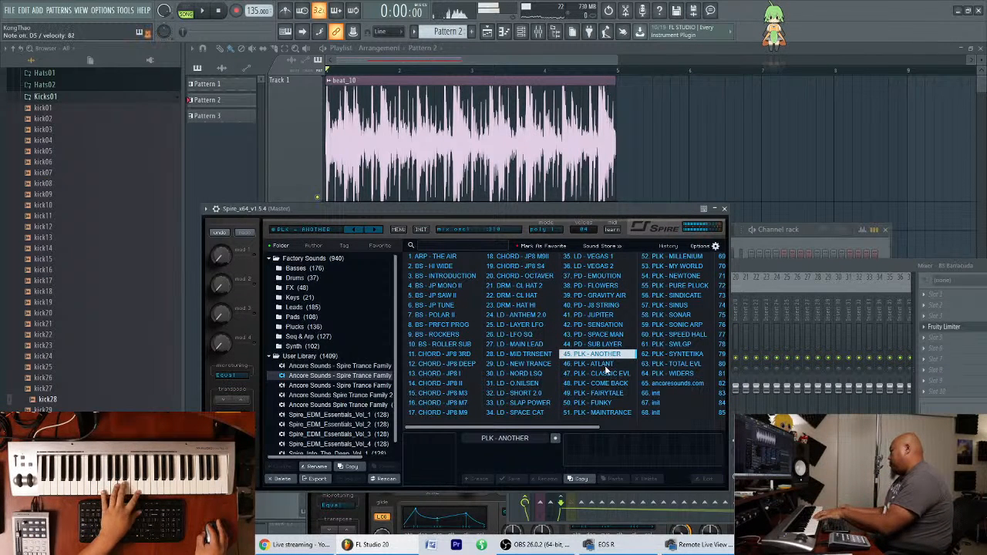
{"action": "left_click", "coordinate": [605, 366]}
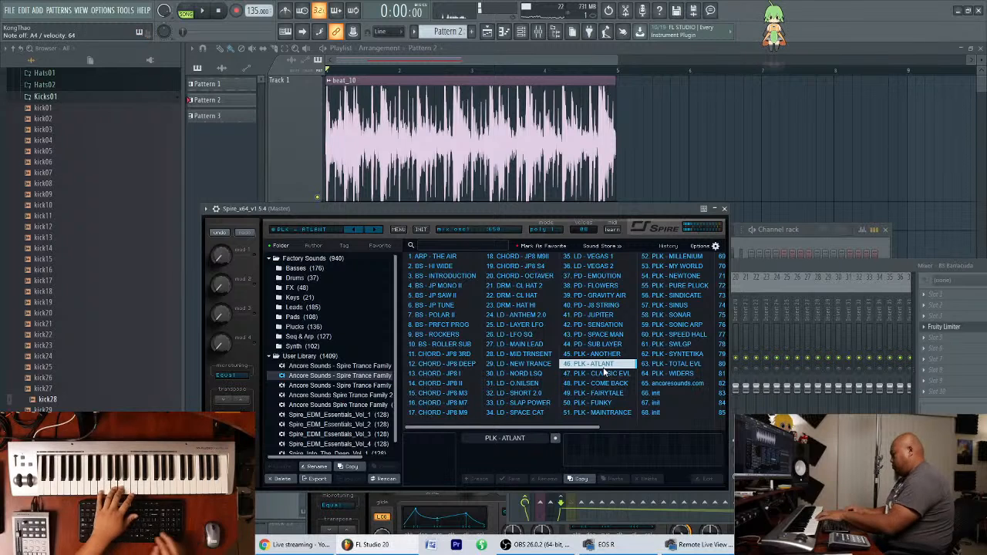
{"action": "left_click", "coordinate": [605, 374]}
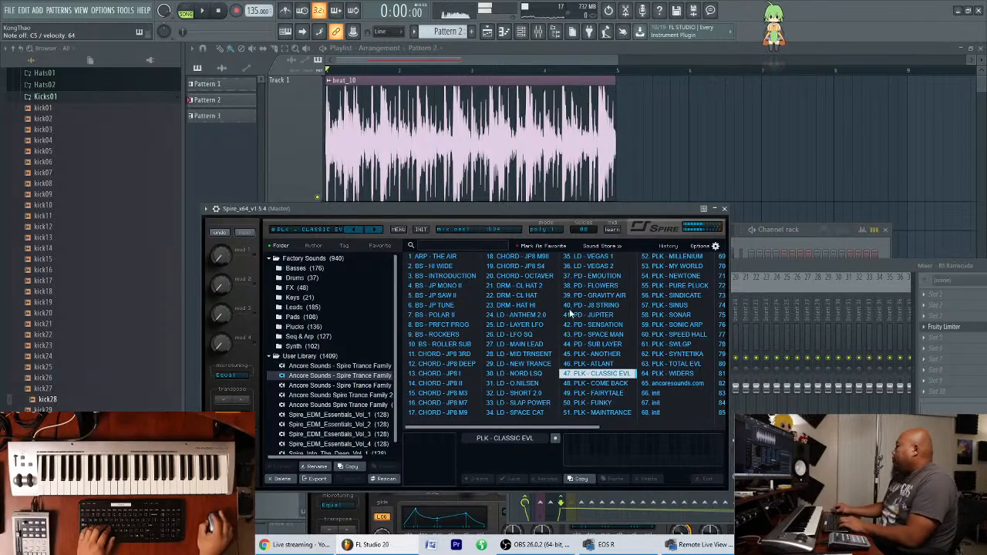
Clear the open plugin windows, show the channel rack and rename Pattern 1 as "ASTG Bass 4".
{"action": "left_click_drag", "start_coordinate": [507, 212], "coordinate": [717, 217]}
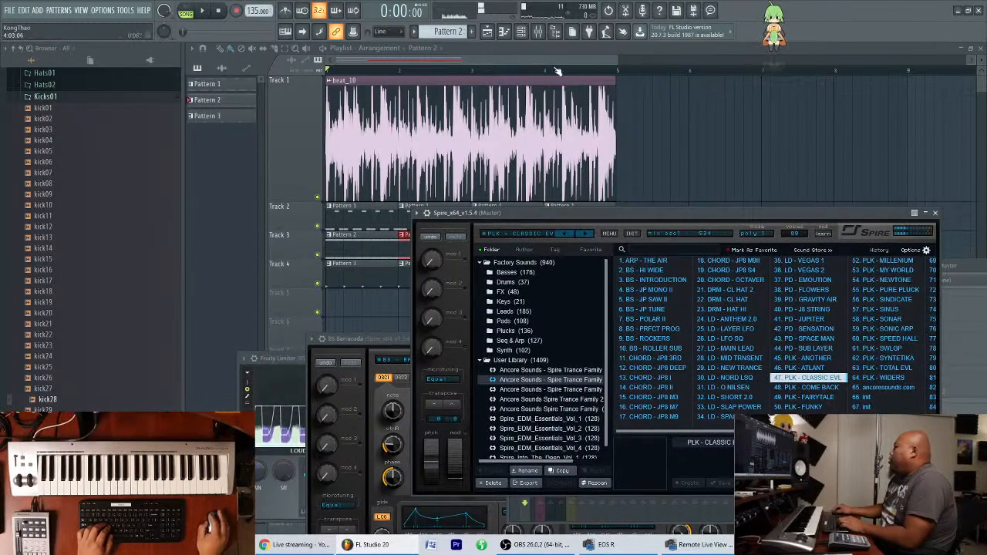
{"action": "key", "text": "F12"}
{"action": "left_click", "coordinate": [521, 31]}
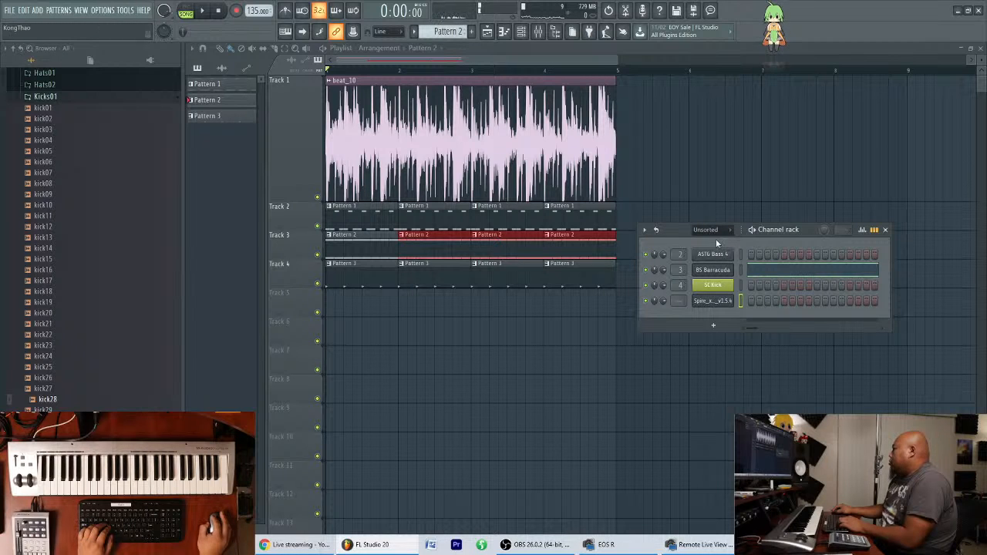
{"action": "left_click", "coordinate": [236, 86]}
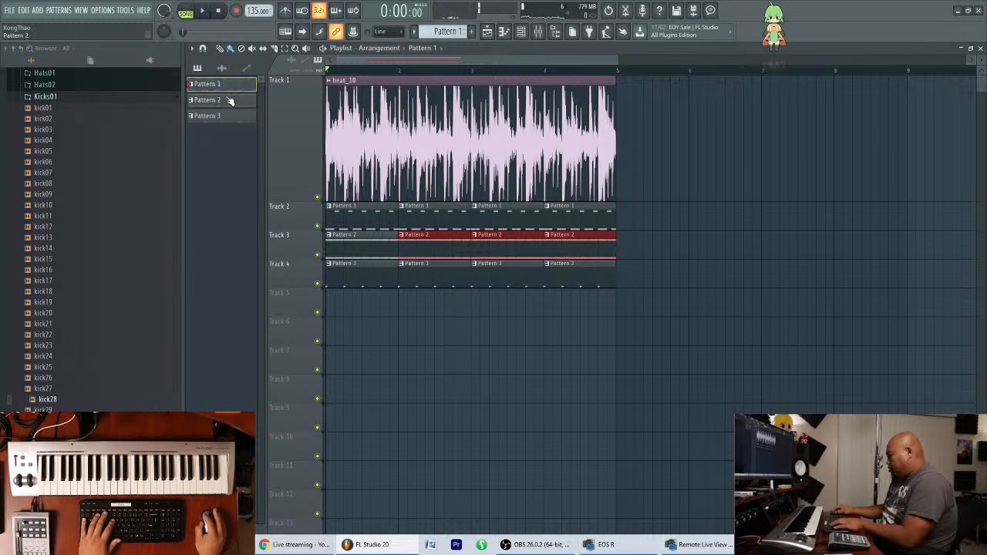
{"action": "key", "text": "F6"}
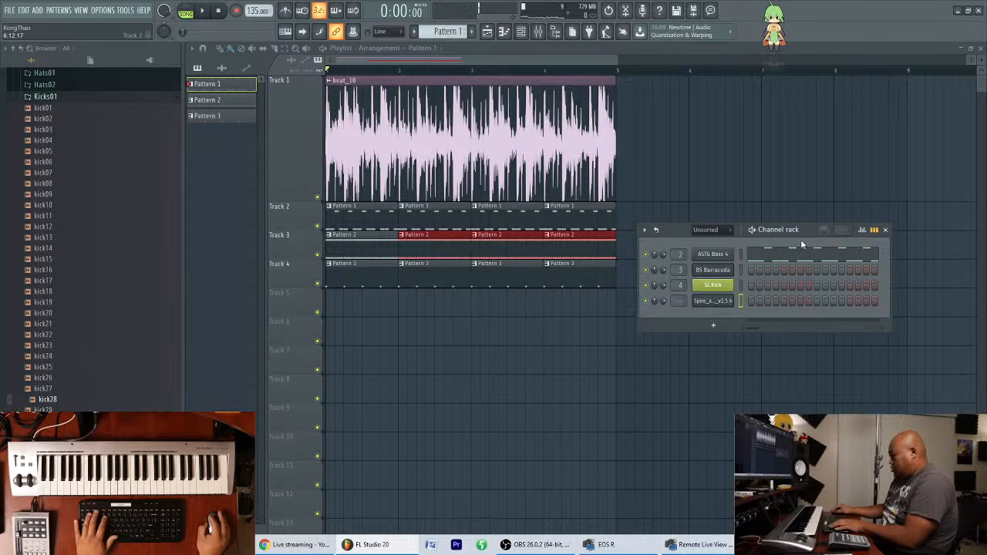
{"action": "key", "text": "F2"}
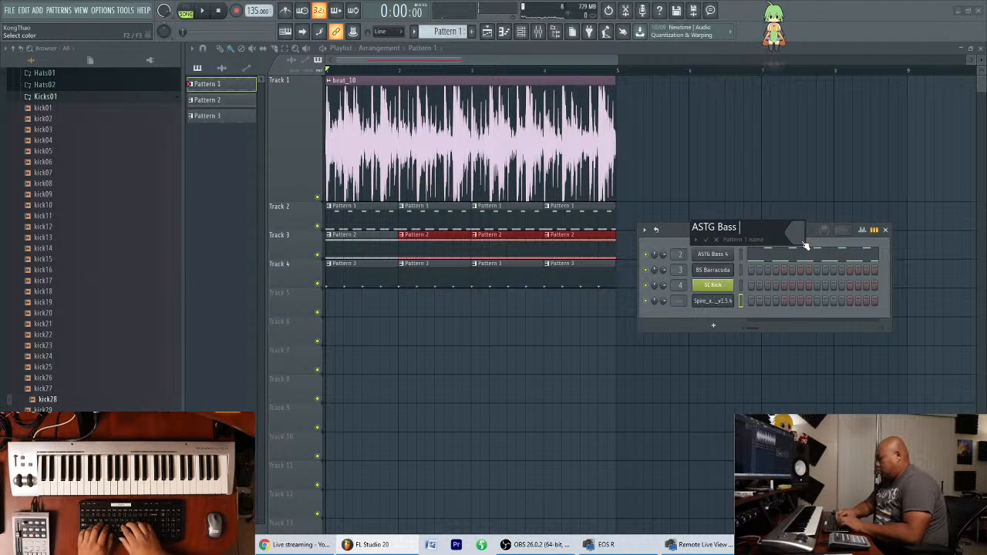
{"action": "type", "text": "ASTG Bass 4"}
{"action": "key", "text": "Return"}
Rename Pattern 2 as "BS Barracuda", matching the channel it plays.
{"action": "left_click", "coordinate": [245, 102]}
{"action": "key", "text": "F6"}
{"action": "key", "text": "F2"}
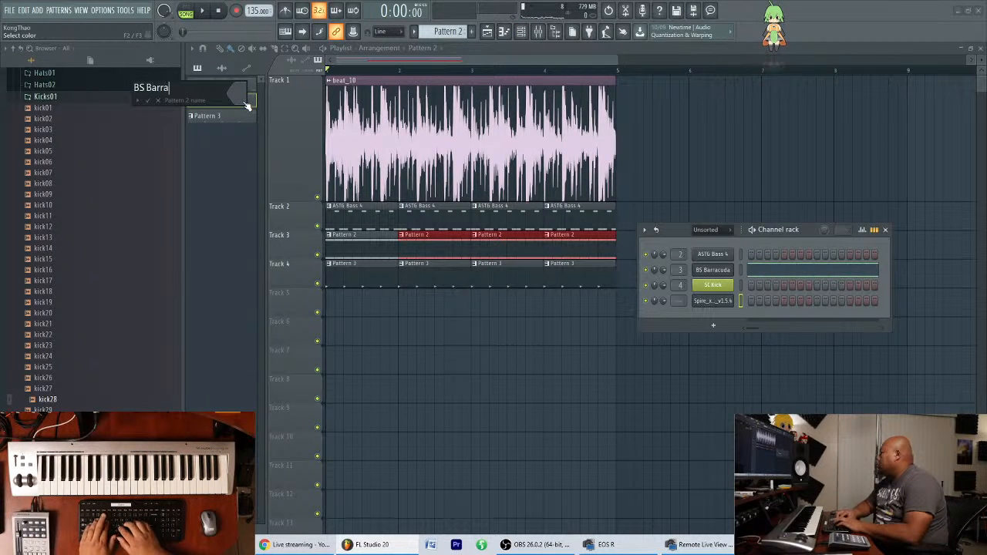
{"action": "type", "text": "BS Barracuda"}
{"action": "key", "text": "Return"}
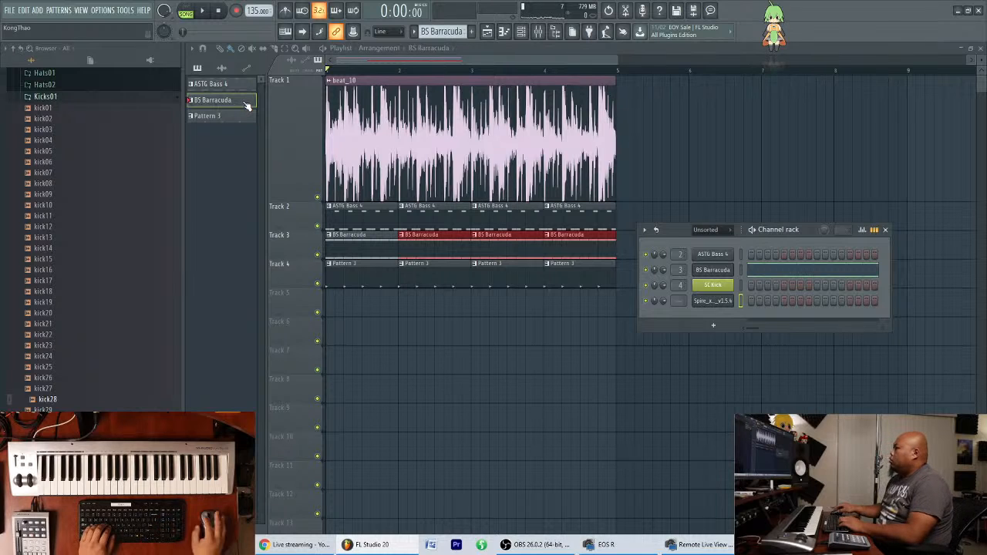
Rename Pattern 3 as "SC Kick" and give it the same yellow-green color as the SC Kick channel.
{"action": "left_click", "coordinate": [250, 115]}
{"action": "key", "text": "F6"}
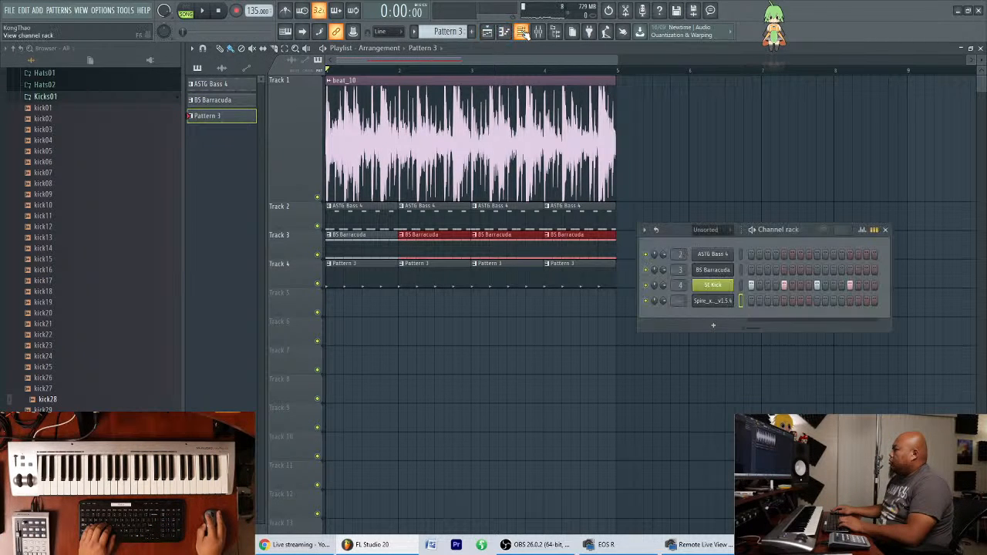
{"action": "key", "text": "F2"}
{"action": "type", "text": "SC Kick"}
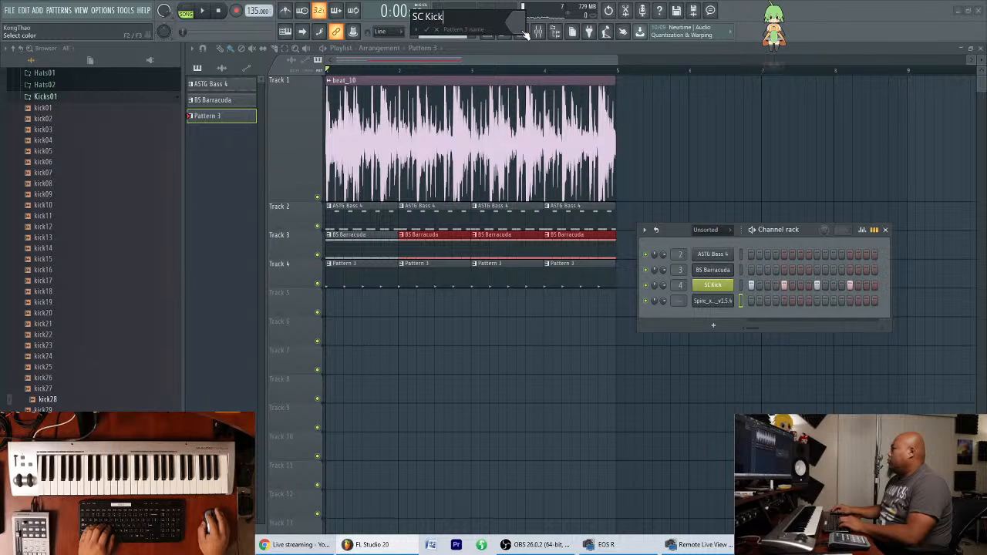
{"action": "left_click", "coordinate": [524, 34]}
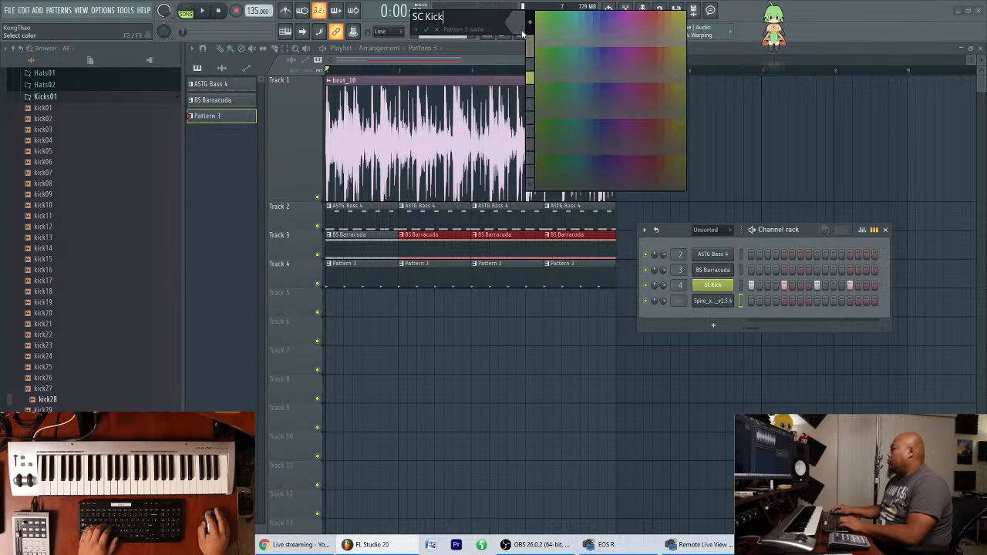
{"action": "left_click", "coordinate": [530, 78]}
{"action": "key", "text": "Return"}
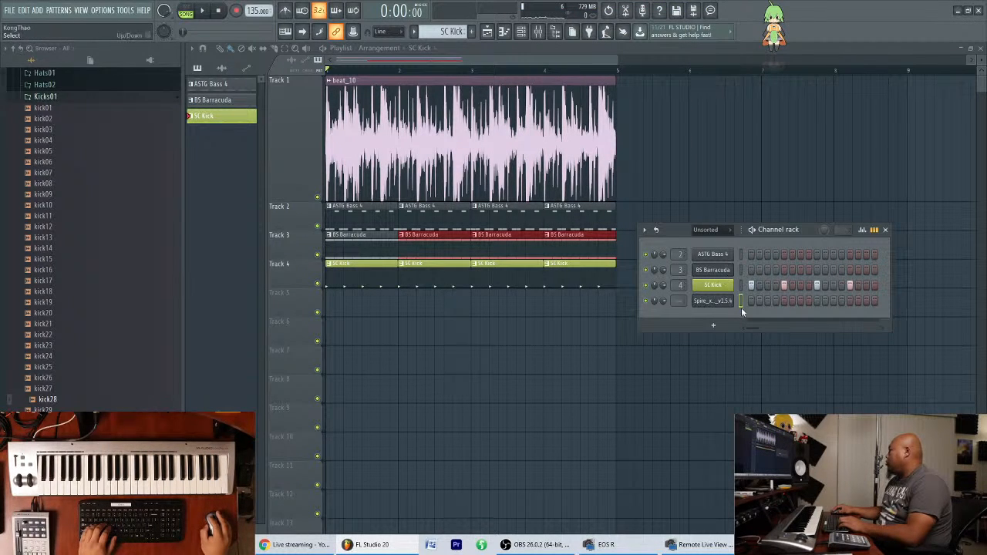
Add an empty Pattern 4 and try the new Spire's PLK - CLASSIC EVL sound over the playing song.
{"action": "key", "text": "F4"}
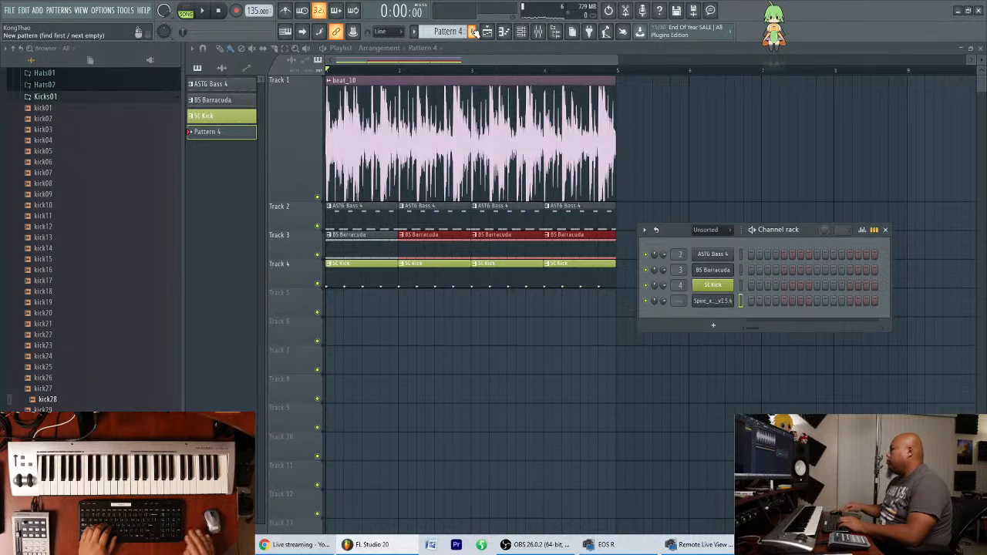
{"action": "left_click", "coordinate": [712, 301]}
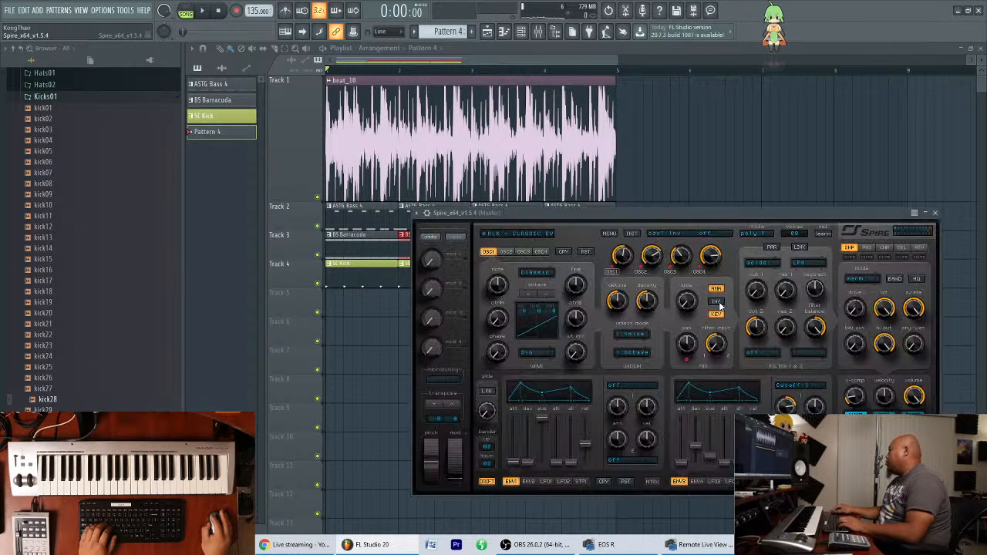
{"action": "left_click_drag", "start_coordinate": [603, 212], "coordinate": [561, 313]}
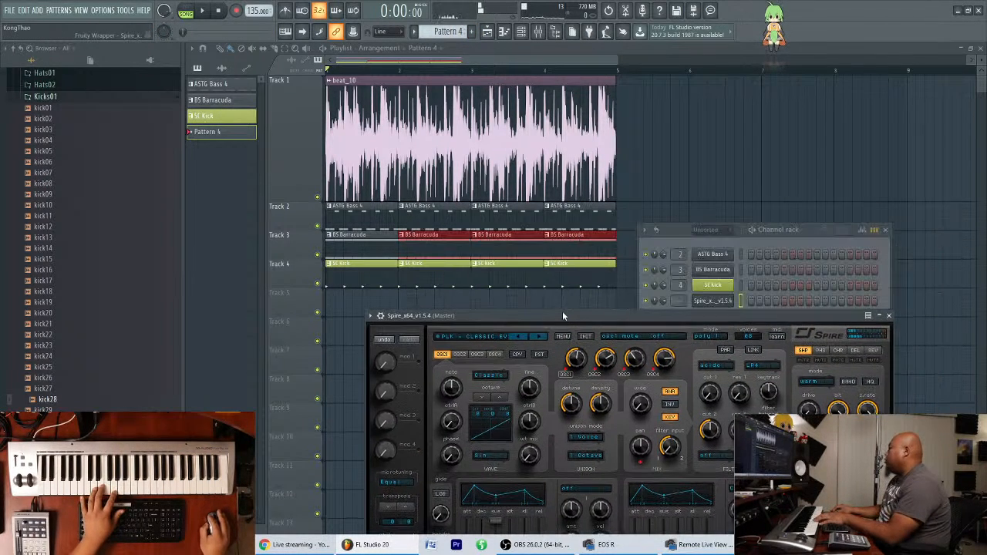
{"action": "left_click_drag", "start_coordinate": [659, 313], "coordinate": [649, 249]}
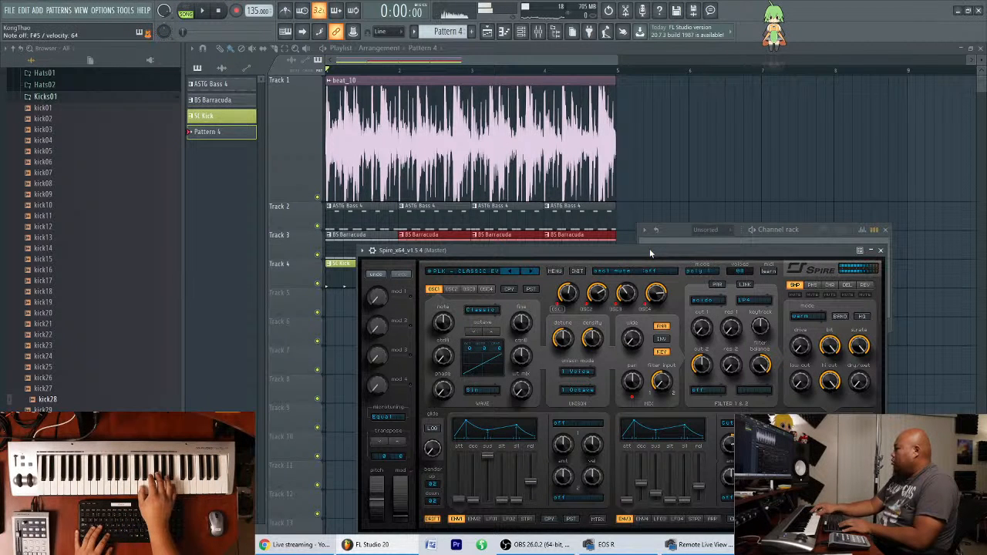
{"action": "key", "text": "space"}
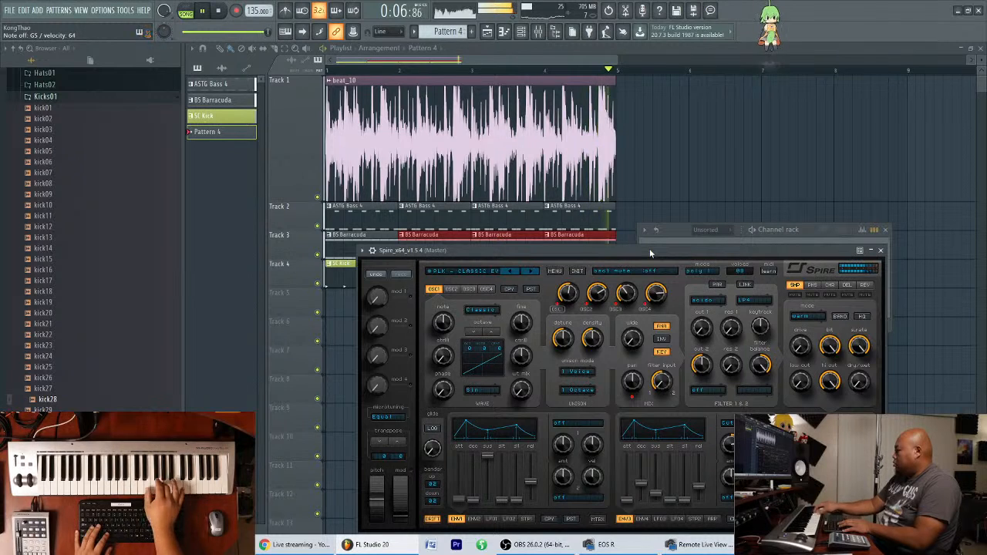
{"action": "key", "text": "space"}
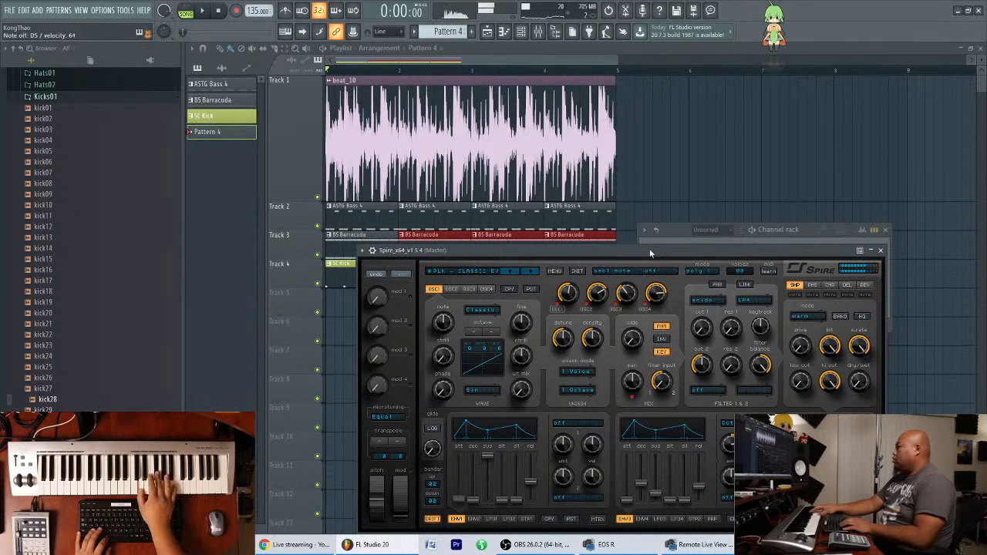
Place an F#5 note at the start of Pattern 4 in the new Spire's piano roll and lower its velocity.
{"action": "left_click", "coordinate": [508, 47]}
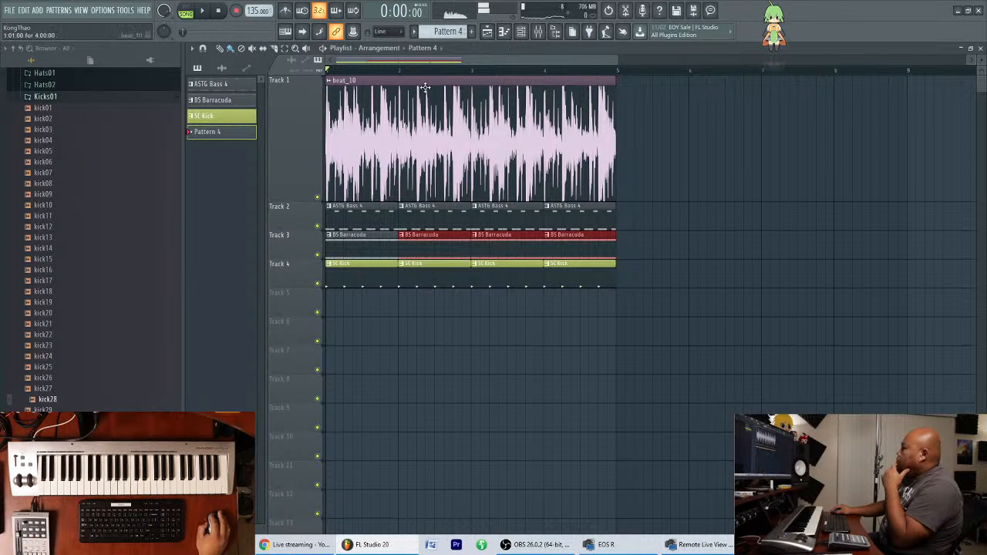
{"action": "left_click", "coordinate": [516, 37]}
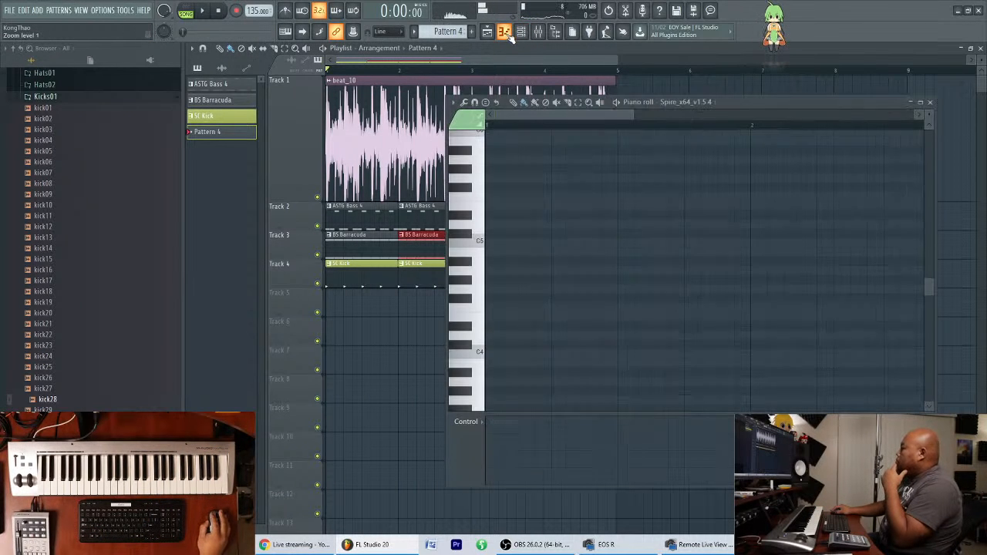
{"action": "left_click", "coordinate": [492, 196]}
{"action": "left_click_drag", "start_coordinate": [500, 196], "coordinate": [497, 185]}
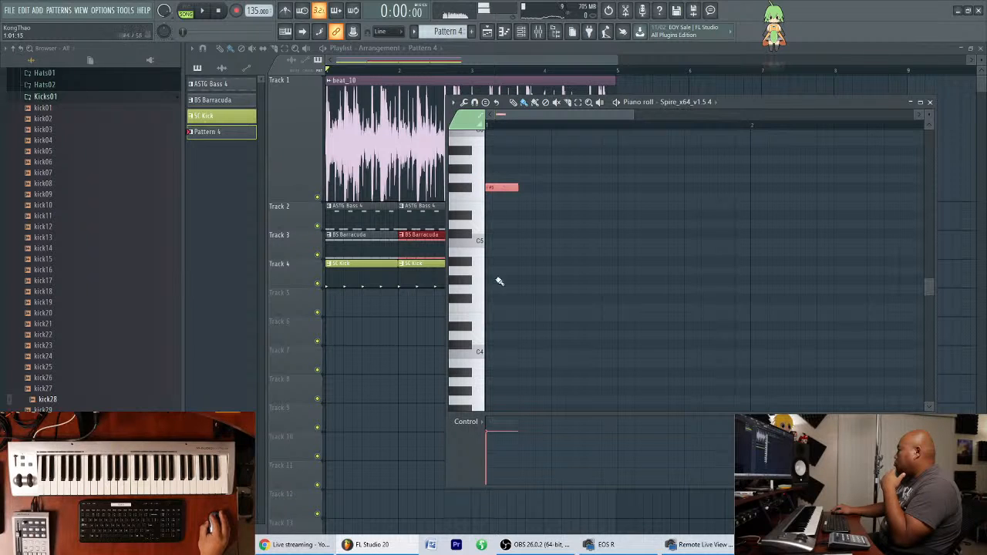
{"action": "left_click_drag", "start_coordinate": [502, 466], "coordinate": [502, 463]}
Switch playback to pattern mode, preview the F#5 note and add a D5 note below it.
{"action": "left_click", "coordinate": [186, 11]}
{"action": "key", "text": "space"}
{"action": "key", "text": "space"}
{"action": "left_click", "coordinate": [494, 226]}
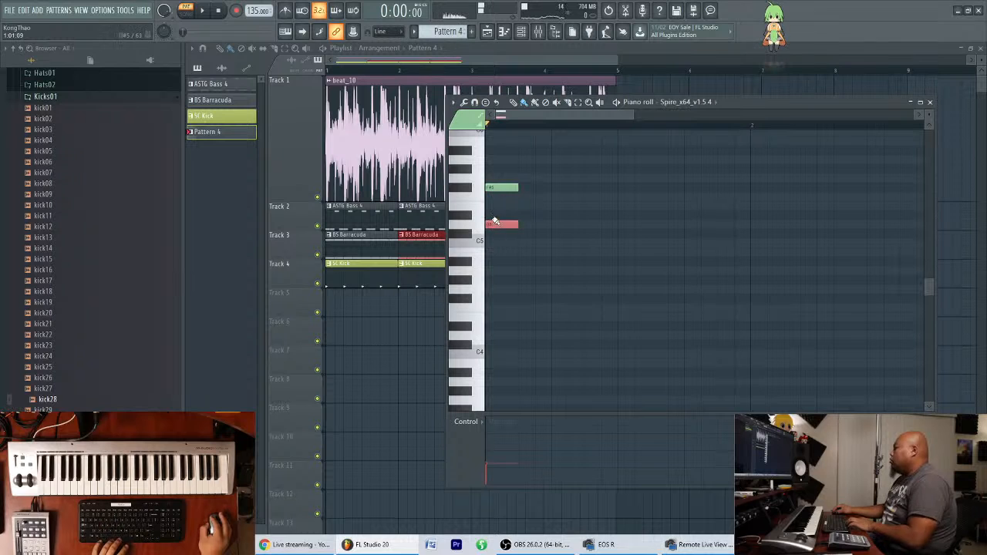
Copy the D5 and F#5 chord to steps 4, 7 and 9 of the first bar.
{"action": "scroll", "coordinate": [498, 223], "scroll_direction": "up", "scroll_amount": 3}
{"action": "left_click_drag", "start_coordinate": [500, 309], "coordinate": [589, 311]}
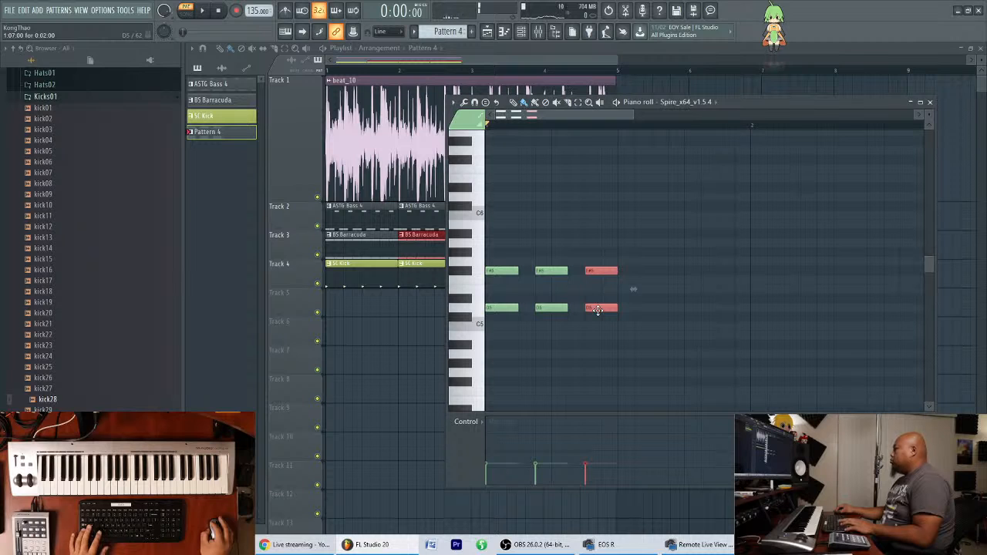
{"action": "left_click_drag", "start_coordinate": [598, 309], "coordinate": [631, 309]}
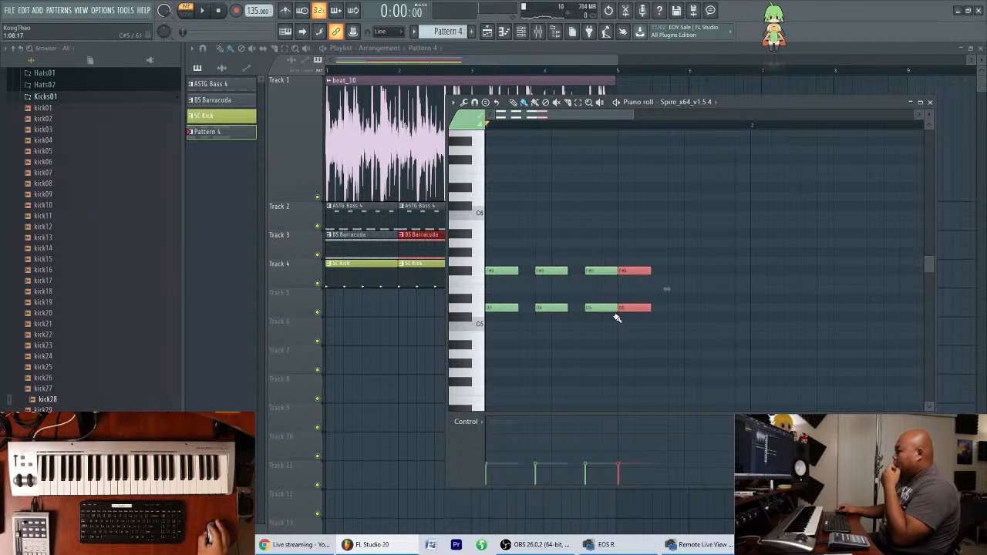
{"action": "left_click", "coordinate": [653, 170]}
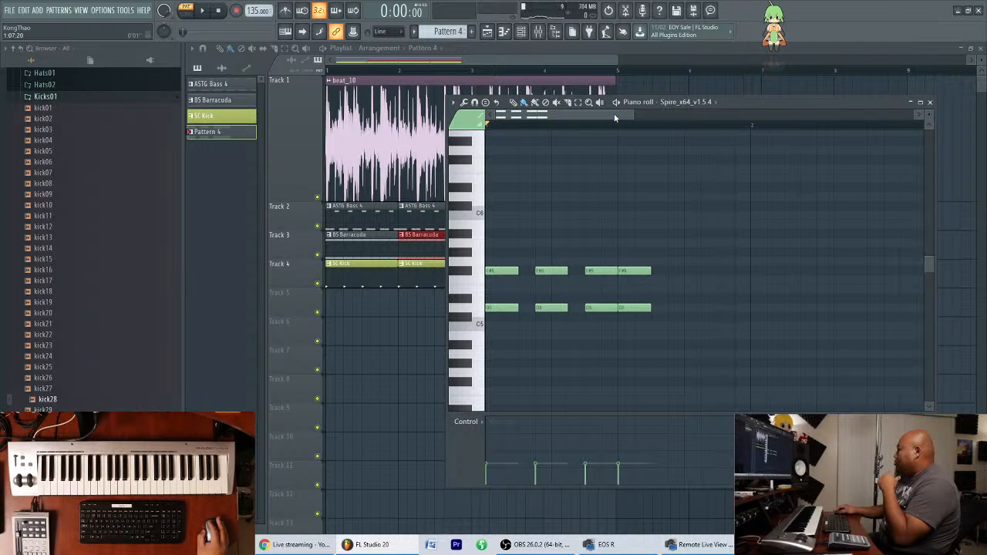
{"action": "scroll", "coordinate": [611, 113], "scroll_direction": "down", "scroll_amount": 3}
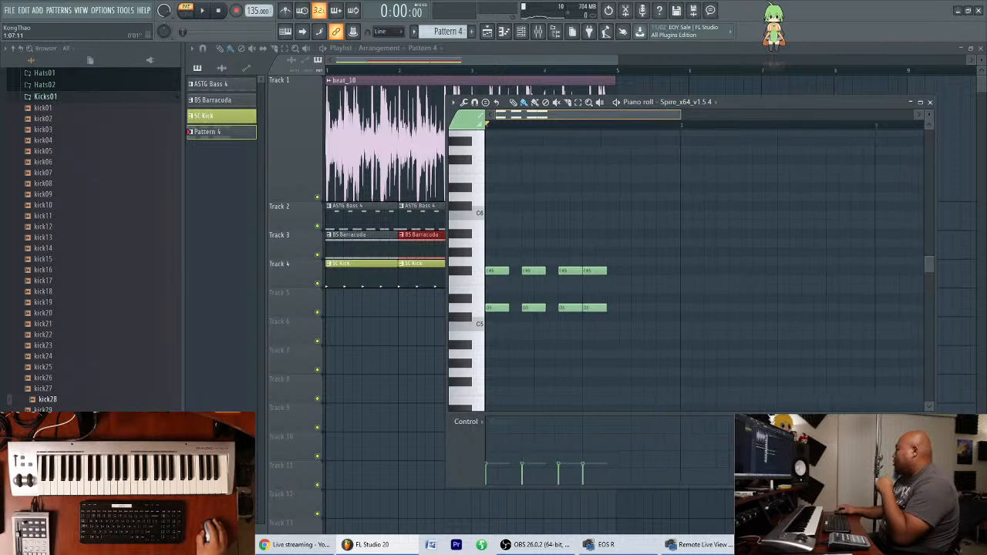
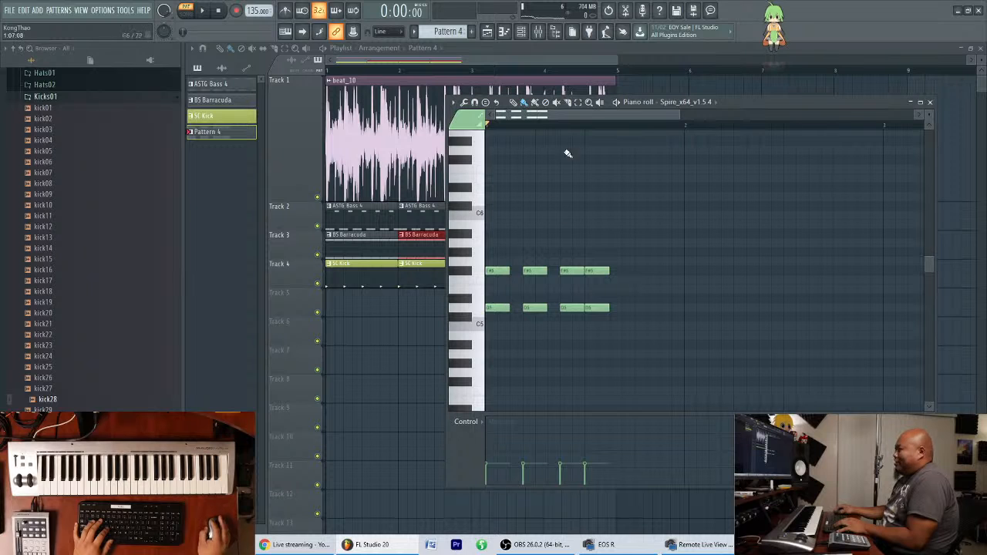
Repeat the first bar's D5 and F#5 chord rhythm in bars 2, 3 and 4 of Pattern 4.
{"action": "mouse_move", "coordinate": [589, 114]}
{"action": "left_mouse_down"}
{"action": "mouse_move", "coordinate": [588, 132]}
{"action": "mouse_move", "coordinate": [589, 103]}
{"action": "mouse_move", "coordinate": [587, 113]}
{"action": "left_mouse_up"}
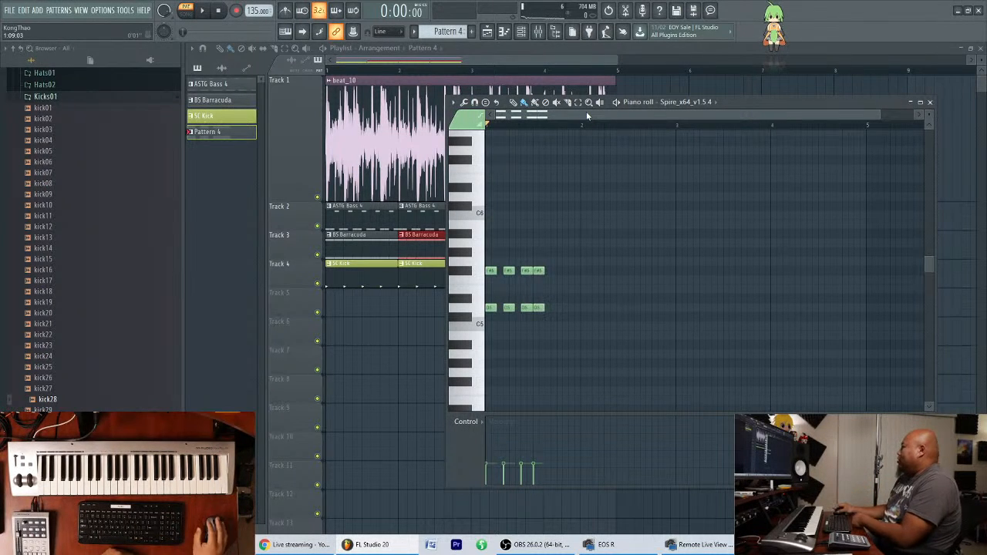
{"action": "scroll", "coordinate": [624, 114], "scroll_direction": "up", "scroll_amount": 4}
{"action": "scroll", "coordinate": [627, 116], "scroll_direction": "down", "scroll_amount": 4}
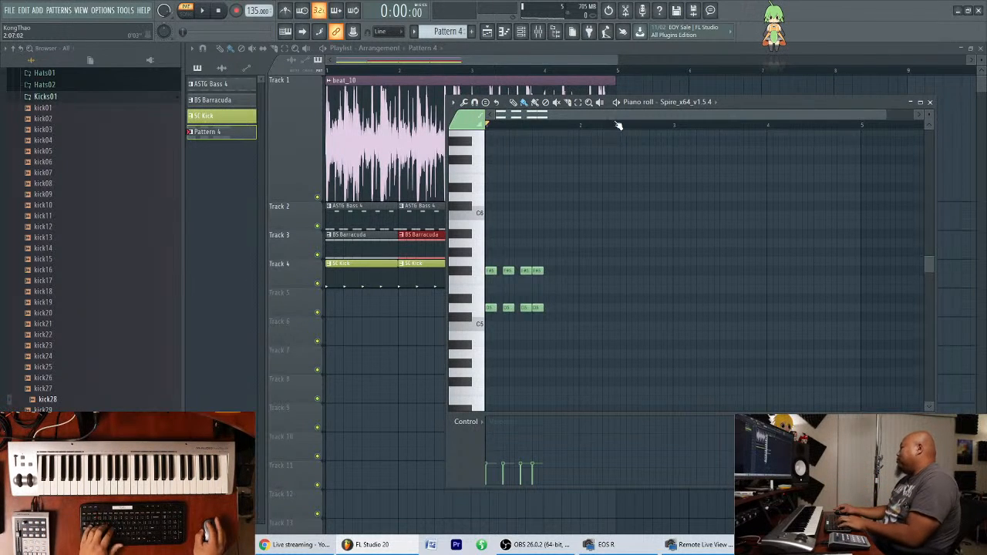
{"action": "scroll", "coordinate": [607, 117], "scroll_direction": "up", "scroll_amount": 3}
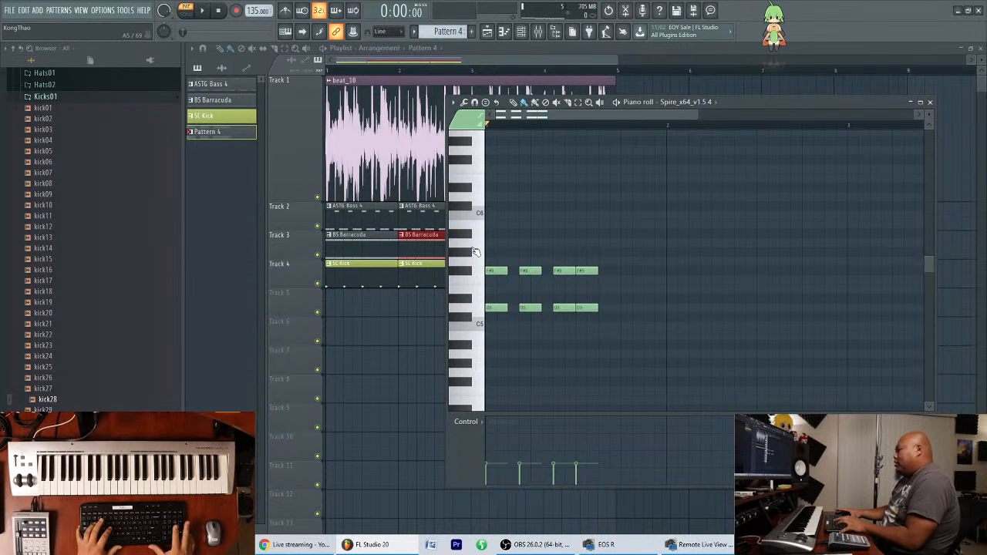
{"action": "left_click_drag", "start_coordinate": [476, 245], "coordinate": [681, 320]}
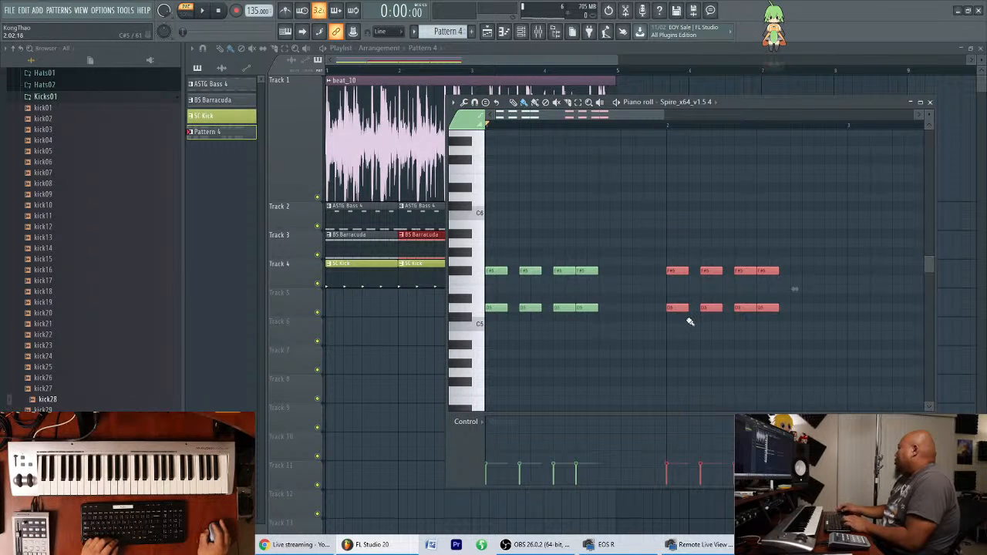
{"action": "scroll", "coordinate": [662, 129], "scroll_direction": "down", "scroll_amount": 4}
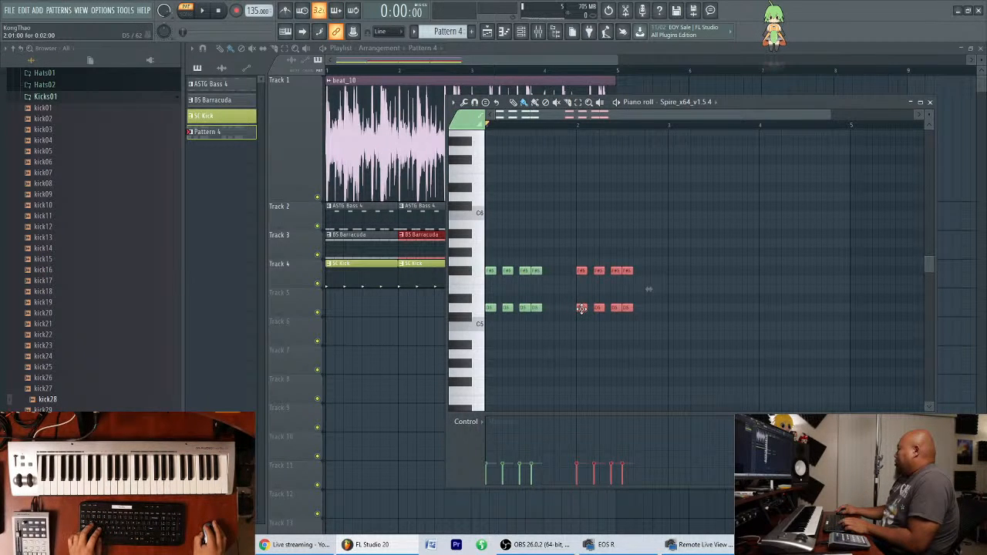
{"action": "key", "text": "ctrl+b"}
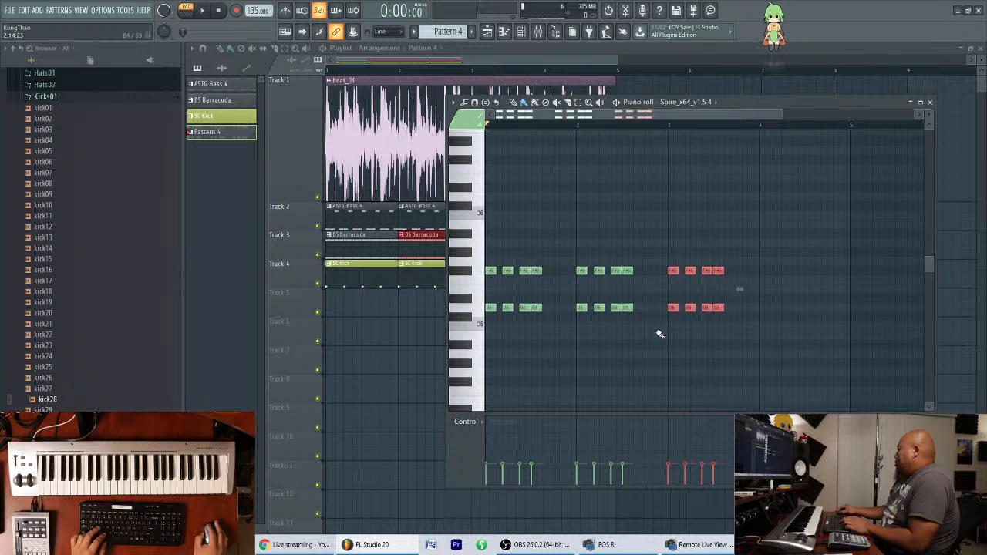
{"action": "left_click", "coordinate": [673, 340]}
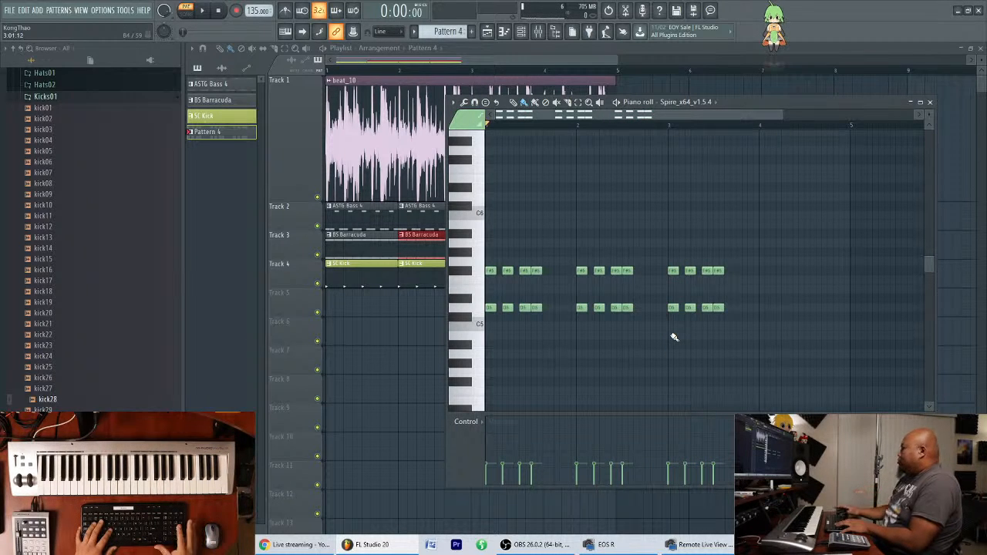
{"action": "mouse_move", "coordinate": [741, 238]}
{"action": "left_mouse_down"}
{"action": "mouse_move", "coordinate": [663, 340]}
{"action": "mouse_move", "coordinate": [765, 310]}
{"action": "left_mouse_up"}
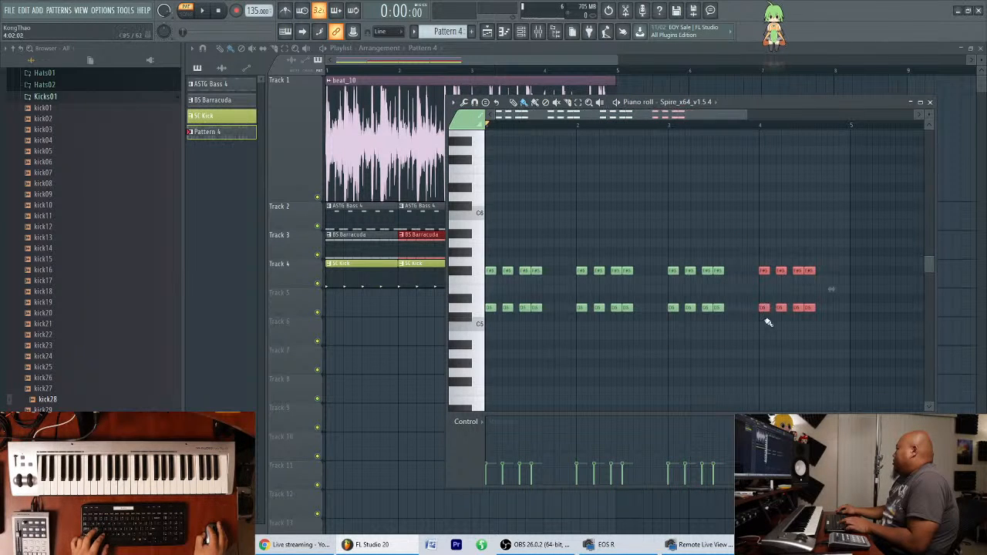
{"action": "left_click", "coordinate": [754, 335]}
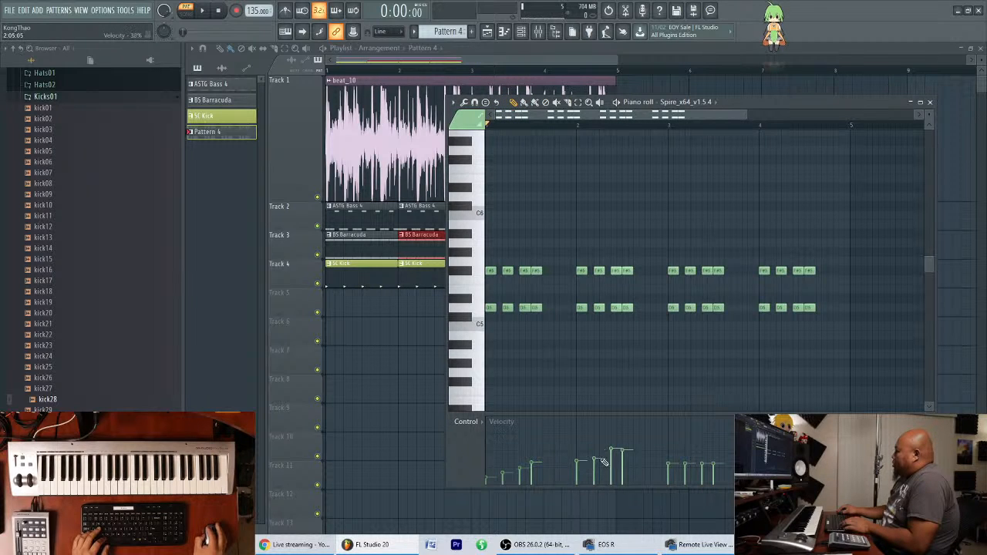
Draw rising note velocities across the repeated chords of Pattern 4, getting louder from bar to bar.
{"action": "left_click_drag", "start_coordinate": [700, 450], "coordinate": [723, 444]}
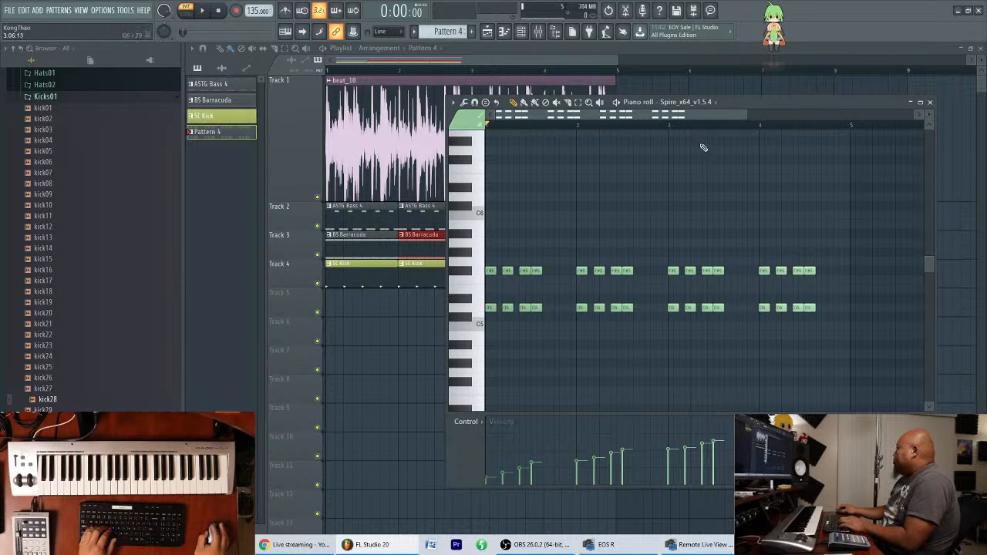
{"action": "scroll", "coordinate": [708, 118], "scroll_direction": "down", "scroll_amount": 1}
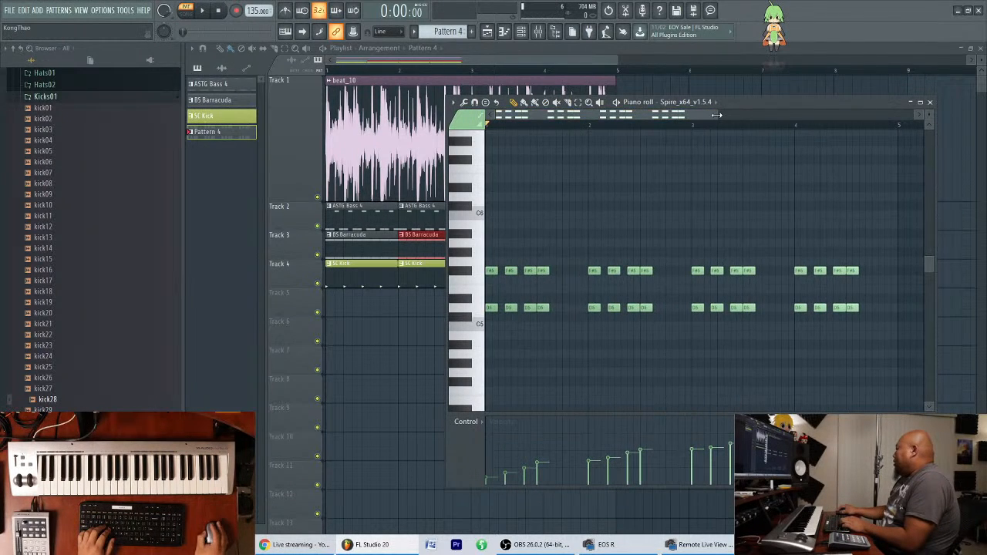
{"action": "scroll", "coordinate": [767, 108], "scroll_direction": "up", "scroll_amount": 1}
Show the channel rack and reopen the new Spire's piano roll from it, over the playlist.
{"action": "left_click_drag", "start_coordinate": [767, 108], "coordinate": [797, 141]}
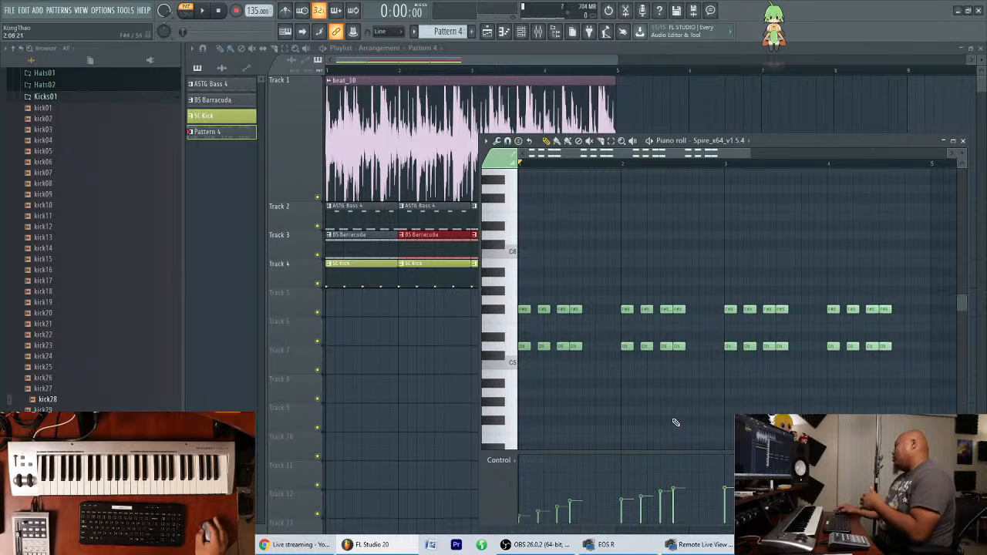
{"action": "left_click_drag", "start_coordinate": [774, 145], "coordinate": [738, 299]}
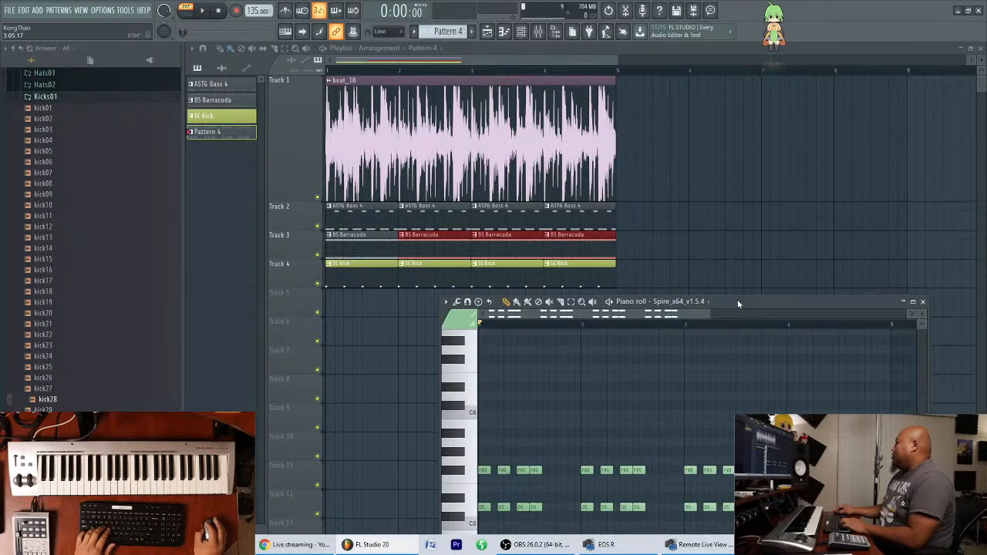
{"action": "key", "text": "F7"}
{"action": "left_click", "coordinate": [522, 30]}
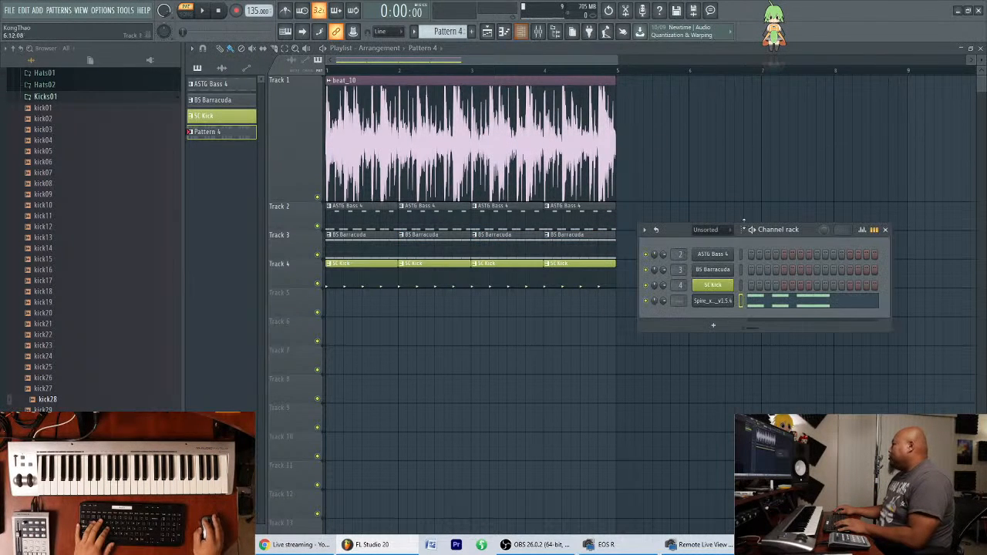
{"action": "left_click", "coordinate": [805, 307]}
{"action": "left_click_drag", "start_coordinate": [745, 294], "coordinate": [788, 142]}
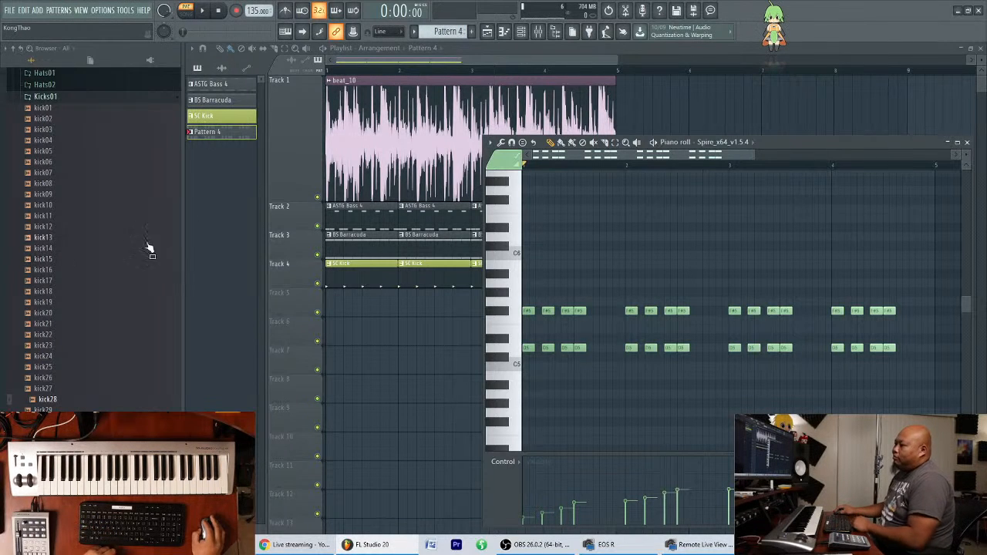
Collapse the open browser folders and arrange the channel rack above the piano roll so both are accessible.
{"action": "left_click", "coordinate": [31, 61]}
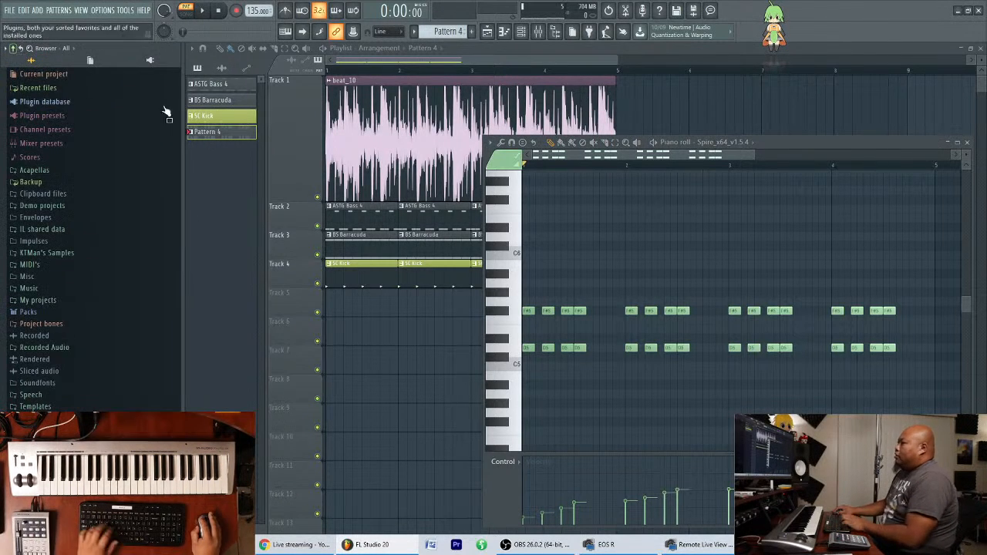
{"action": "left_click_drag", "start_coordinate": [828, 144], "coordinate": [826, 143]}
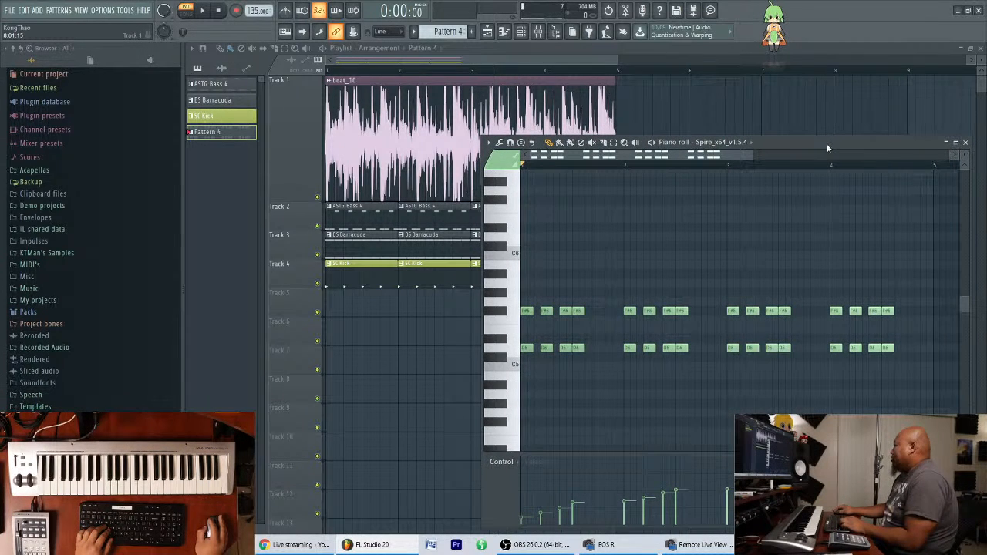
{"action": "left_click_drag", "start_coordinate": [836, 141], "coordinate": [836, 177]}
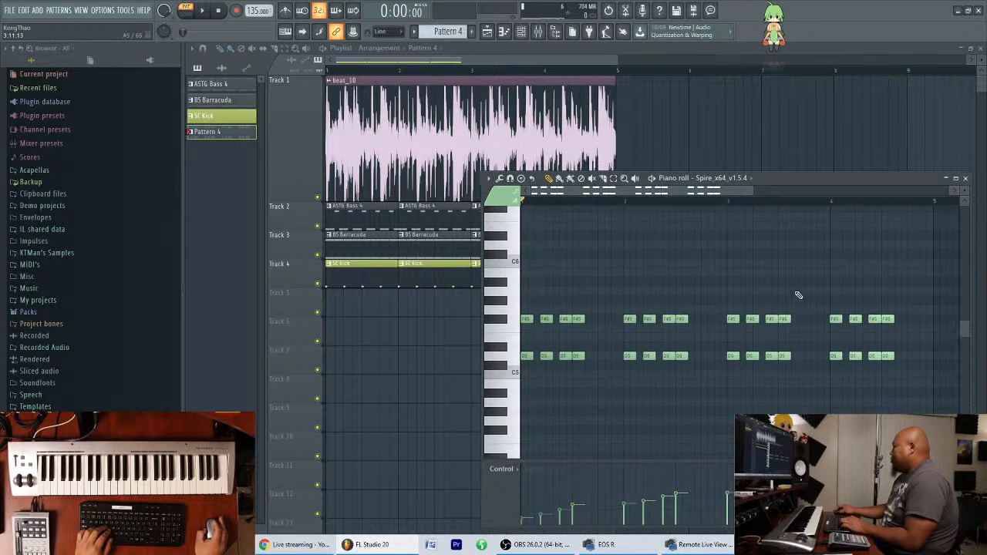
{"action": "left_click_drag", "start_coordinate": [779, 177], "coordinate": [793, 333]}
{"action": "left_click_drag", "start_coordinate": [801, 235], "coordinate": [790, 81]}
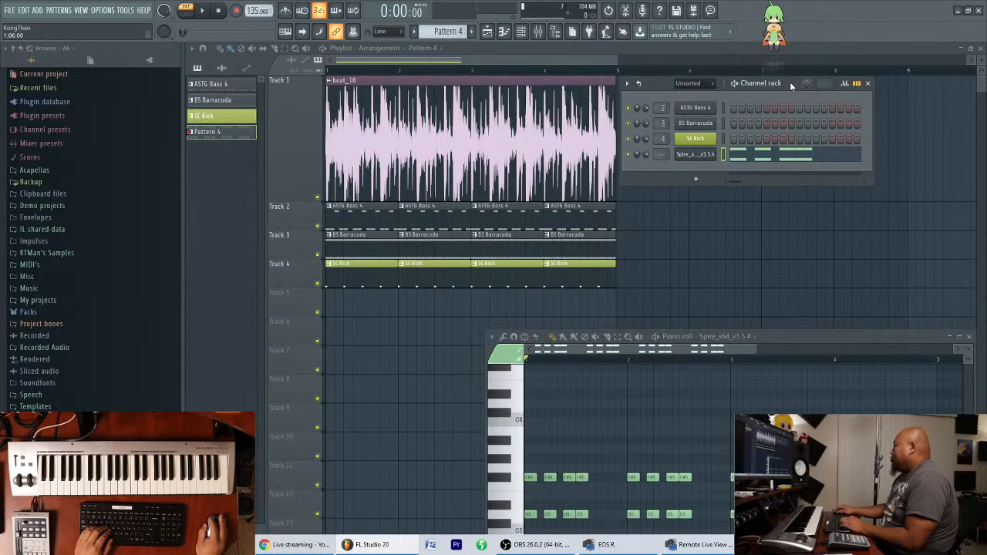
{"action": "left_click_drag", "start_coordinate": [890, 348], "coordinate": [891, 209]}
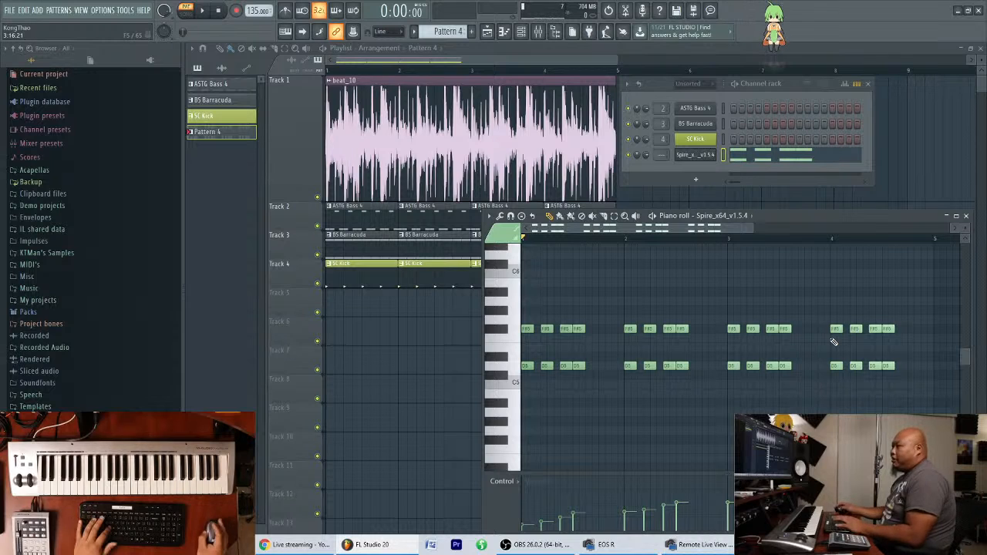
{"action": "left_click", "coordinate": [793, 81]}
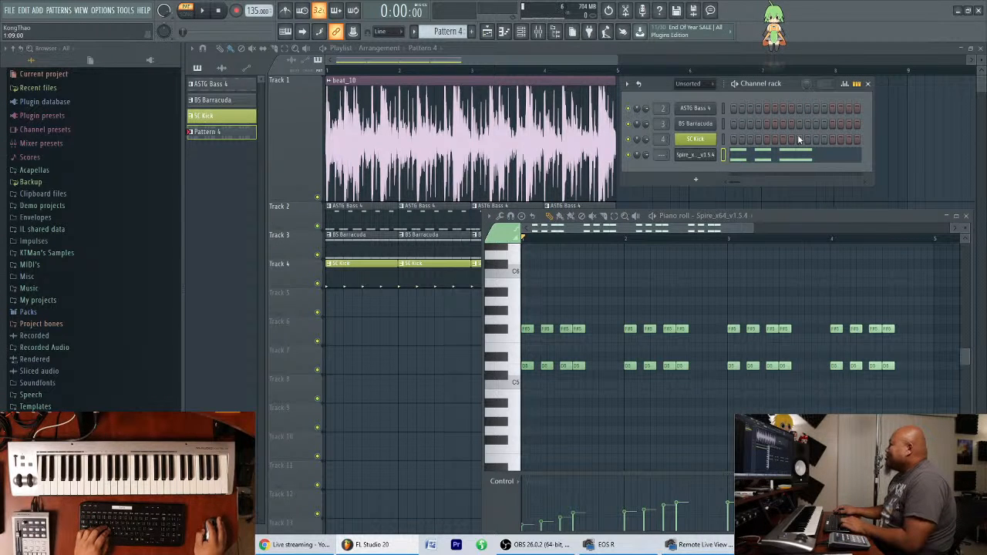
Reopen the new Spire's piano roll and listen to the four-bar chord pattern.
{"action": "left_click", "coordinate": [331, 315]}
{"action": "right_click", "coordinate": [370, 302]}
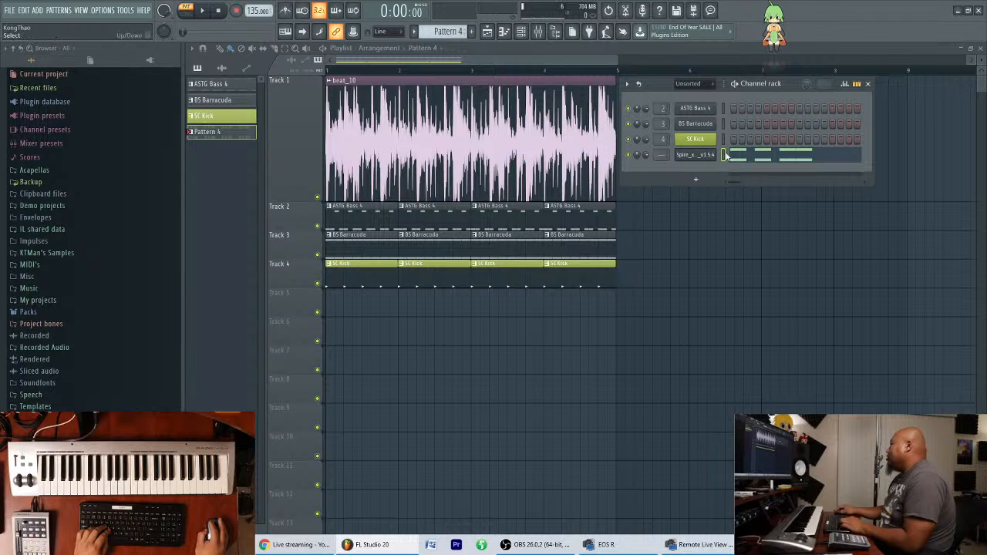
{"action": "left_click", "coordinate": [755, 160]}
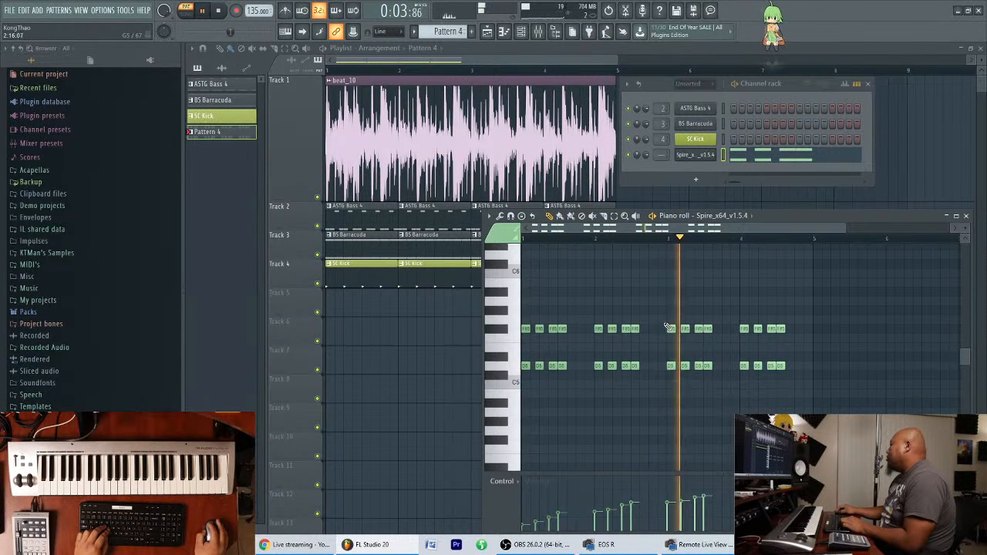
{"action": "scroll", "coordinate": [682, 345], "scroll_direction": "up", "scroll_amount": 1}
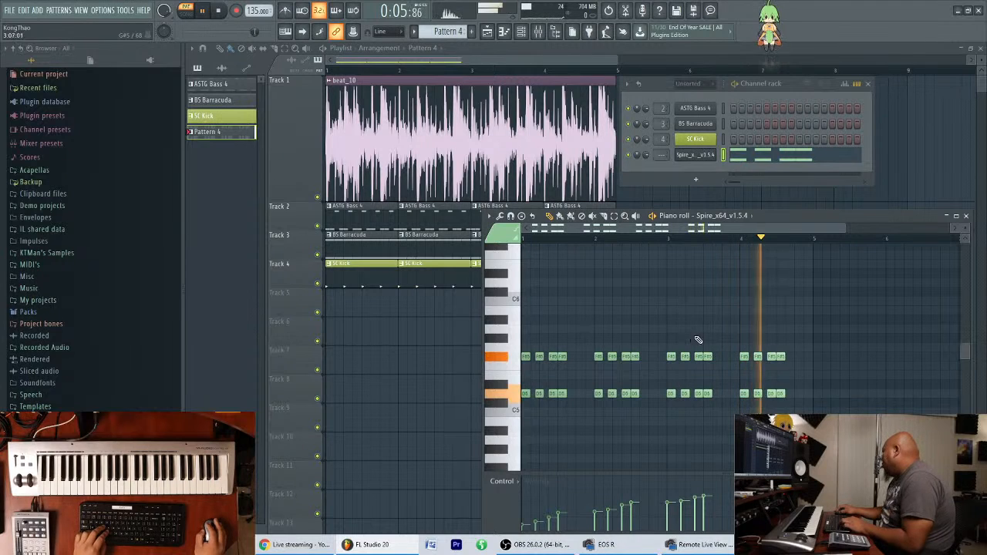
{"action": "key", "text": "space"}
Change the bar 3 chords to E5 and G5, and replace the bar 4 chords with a copy of them.
{"action": "left_click_drag", "start_coordinate": [669, 420], "coordinate": [733, 328]}
{"action": "left_click_drag", "start_coordinate": [671, 394], "coordinate": [671, 375]}
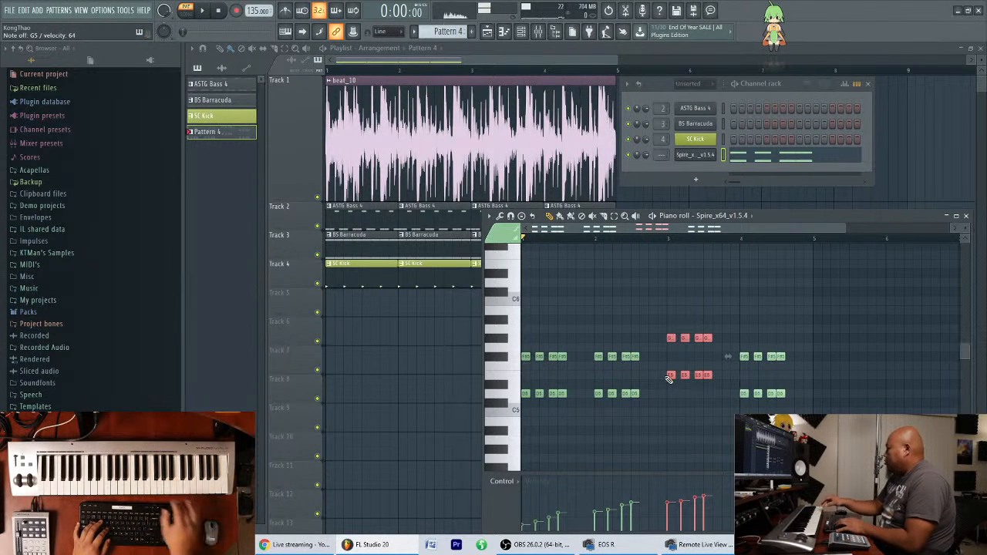
{"action": "left_click_drag", "start_coordinate": [653, 306], "coordinate": [802, 410]}
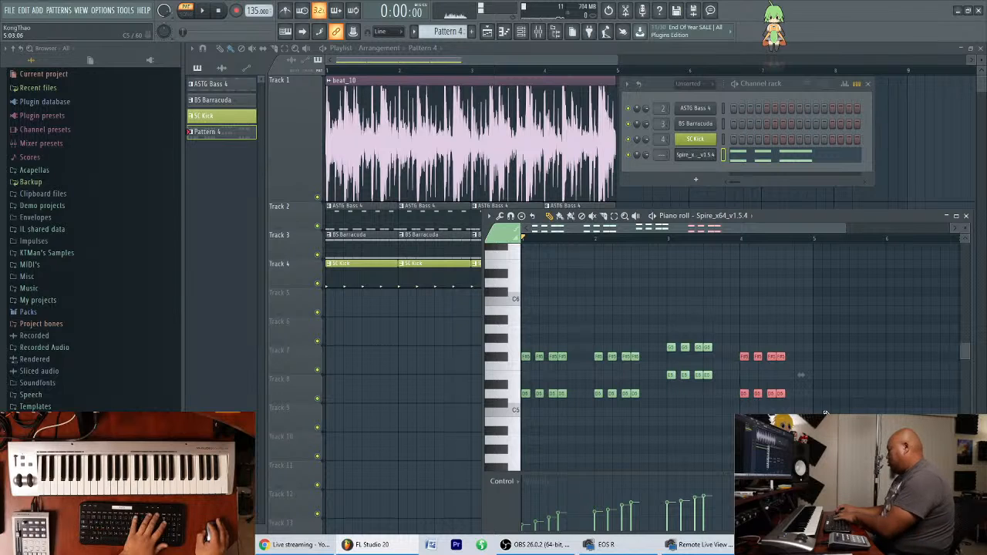
{"action": "key", "text": "Delete"}
{"action": "left_click_drag", "start_coordinate": [742, 329], "coordinate": [745, 375]}
{"action": "right_click", "coordinate": [757, 403]}
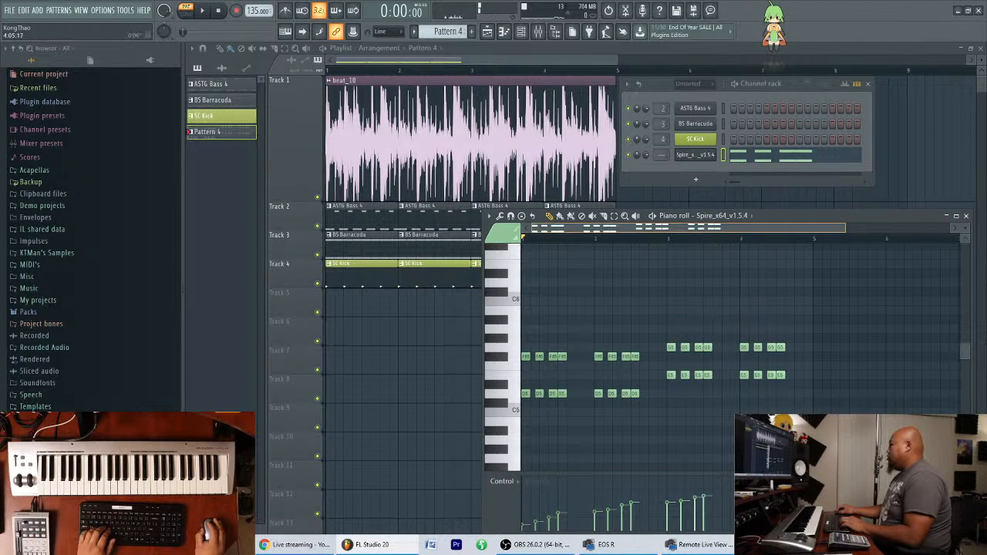
Duplicate the four-bar chord progression into bars 5 to 8 of Pattern 4.
{"action": "scroll", "coordinate": [674, 505], "scroll_direction": "up", "scroll_amount": 1}
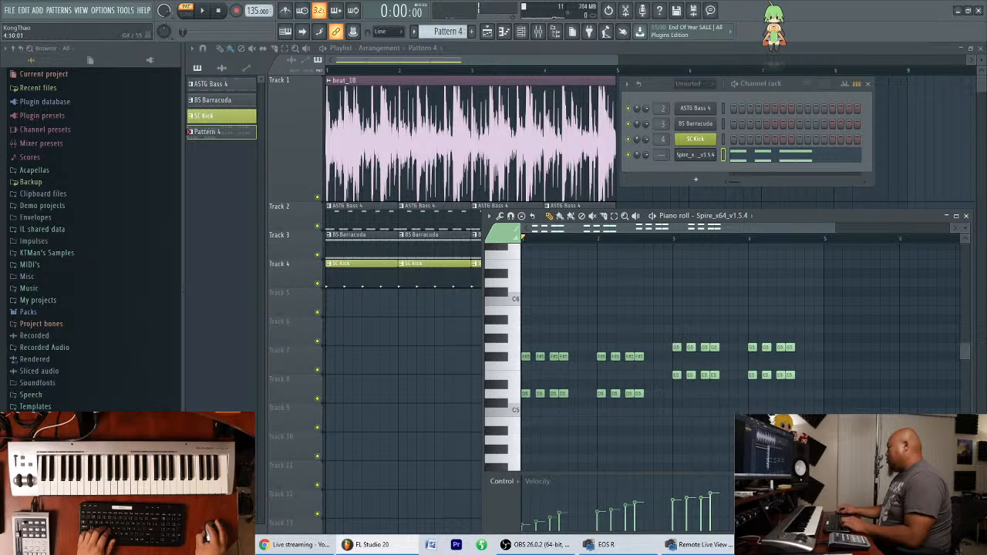
{"action": "scroll", "coordinate": [726, 243], "scroll_direction": "down", "scroll_amount": 1}
{"action": "left_click_drag", "start_coordinate": [820, 269], "coordinate": [807, 395]}
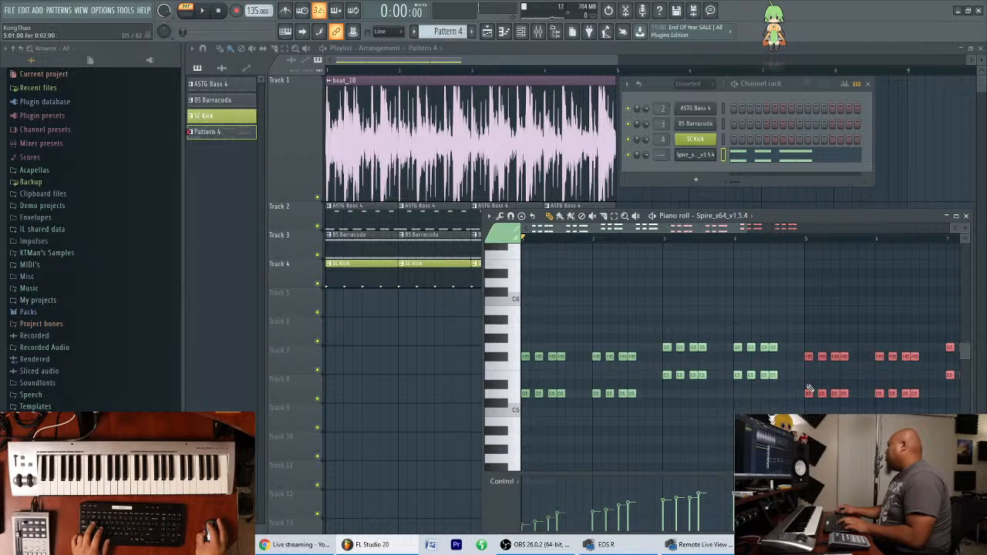
{"action": "scroll", "coordinate": [781, 226], "scroll_direction": "down", "scroll_amount": 4}
{"action": "key", "text": "ctrl+d"}
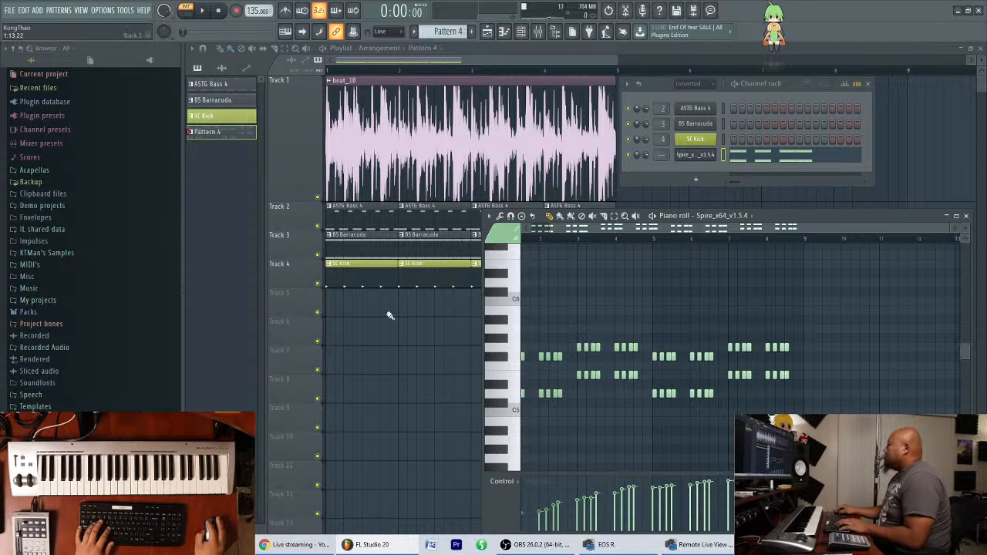
Play the eight-bar Spire chord pattern through and stop it at the end.
{"action": "key", "text": "space"}
{"action": "left_click_drag", "start_coordinate": [723, 231], "coordinate": [600, 221]}
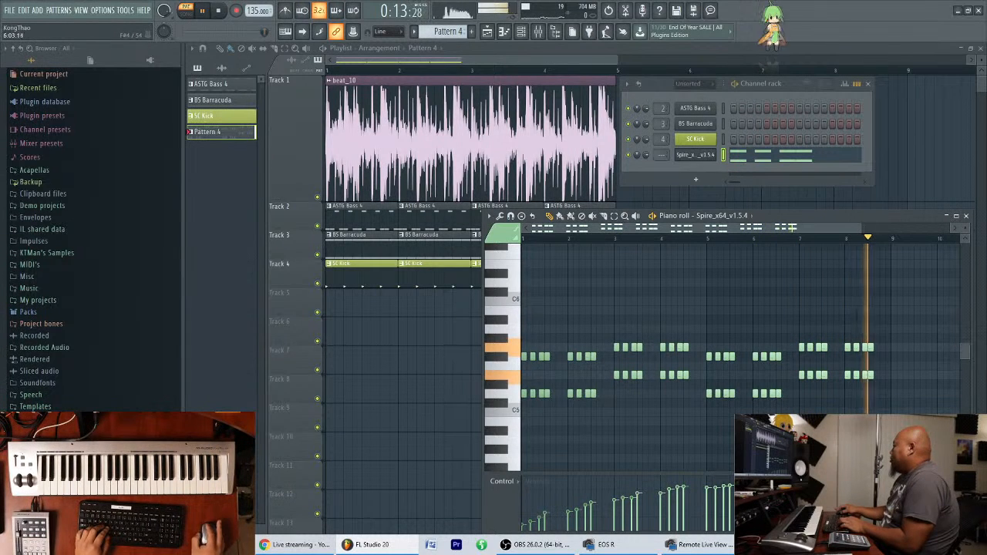
{"action": "key", "text": "space"}
{"action": "left_click_drag", "start_coordinate": [624, 229], "coordinate": [623, 234]}
{"action": "right_click", "coordinate": [577, 274]}
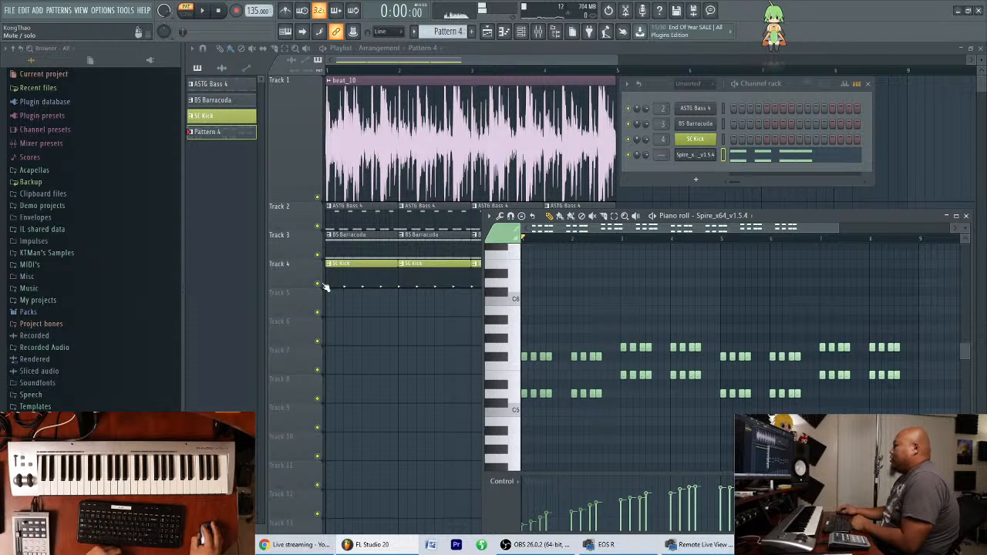
Move the channel rack aside and reorder the playlist so the SC Kick clips sit on Track 2, directly below beat_10.
{"action": "left_click_drag", "start_coordinate": [794, 81], "coordinate": [889, 88]}
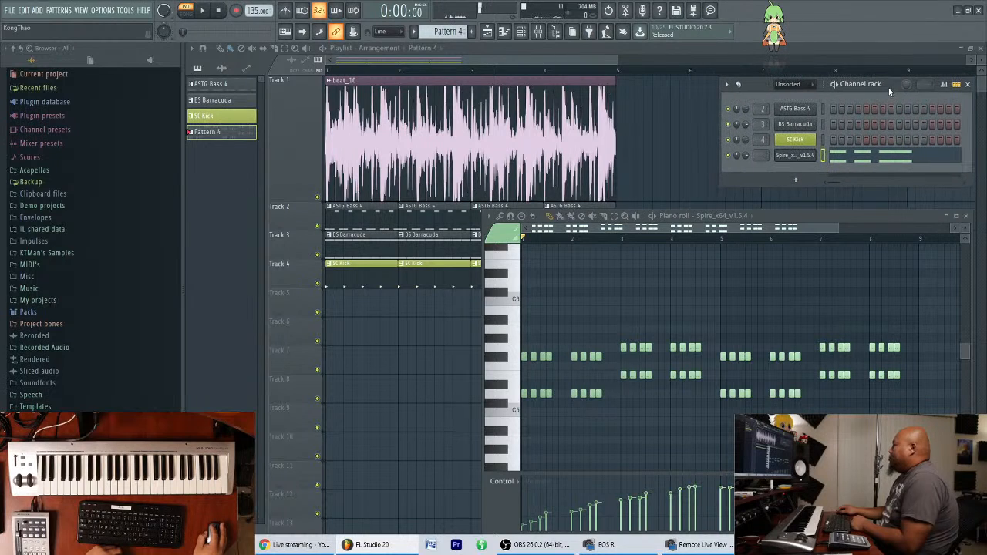
{"action": "double_click", "coordinate": [302, 271]}
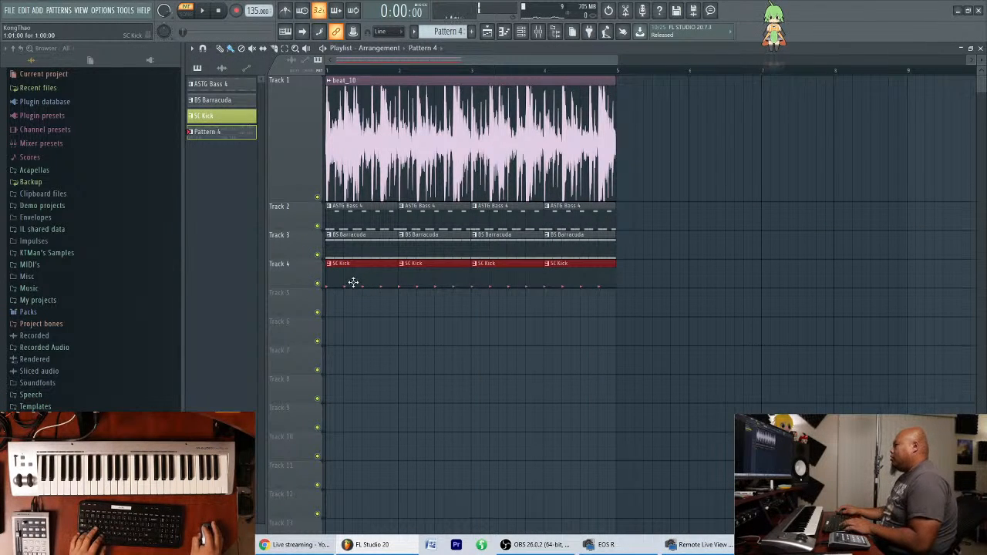
{"action": "left_click_drag", "start_coordinate": [306, 281], "coordinate": [290, 197]}
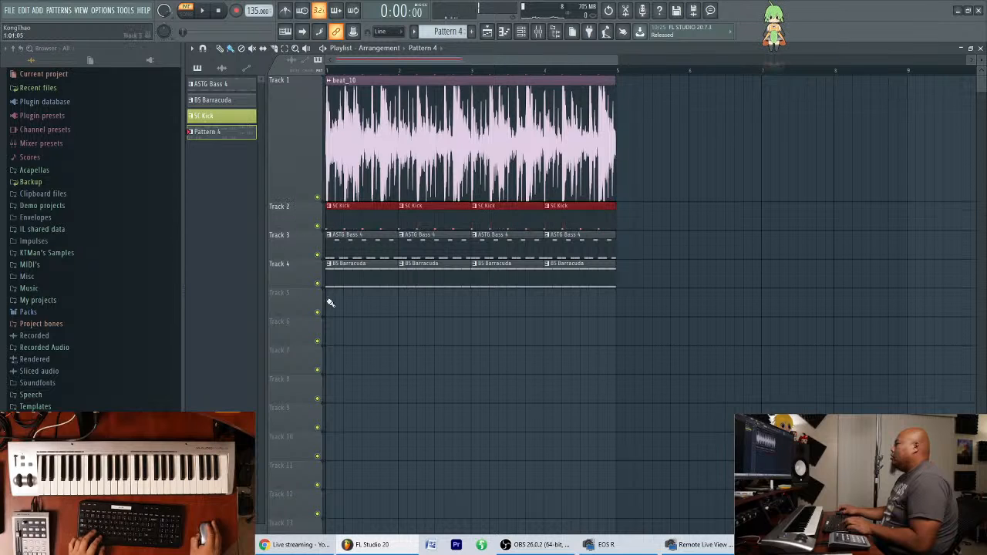
Open the Spire channel's plugin and its preset browser, placing the window over the playlist to check the loaded preset's name.
{"action": "left_click", "coordinate": [413, 327]}
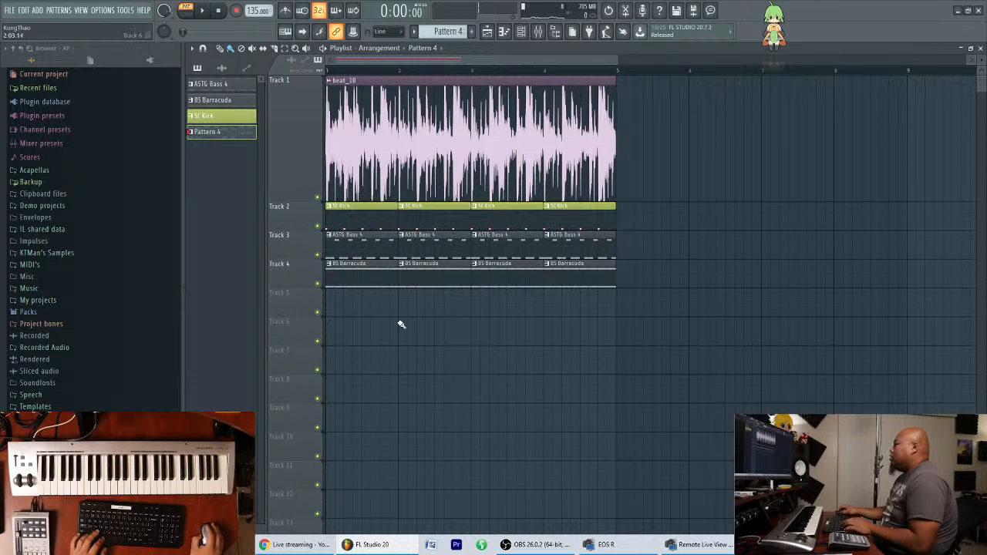
{"action": "left_click", "coordinate": [523, 33]}
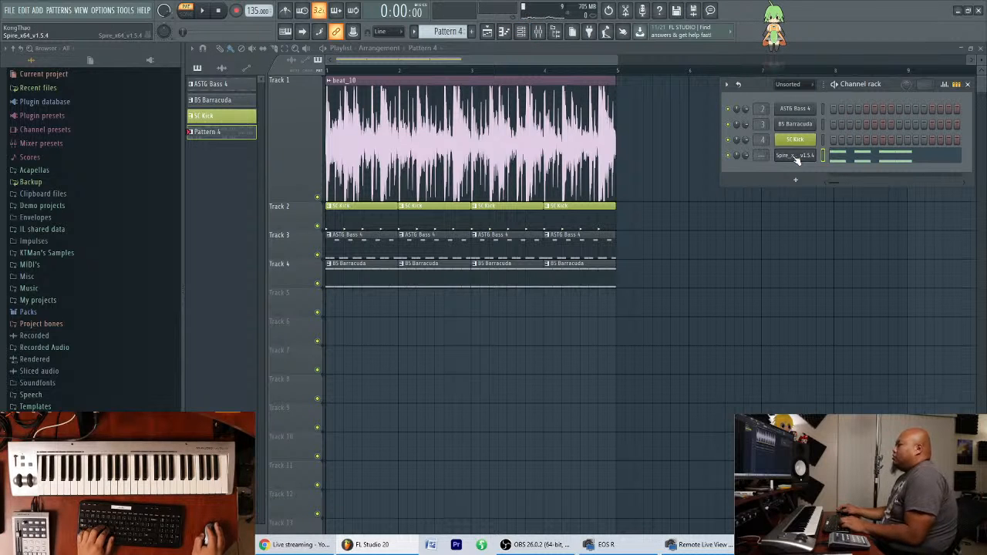
{"action": "right_click", "coordinate": [793, 157]}
{"action": "left_click", "coordinate": [783, 160]}
{"action": "left_click", "coordinate": [797, 156]}
{"action": "left_click_drag", "start_coordinate": [673, 252], "coordinate": [566, 238]}
{"action": "left_click", "coordinate": [411, 257]}
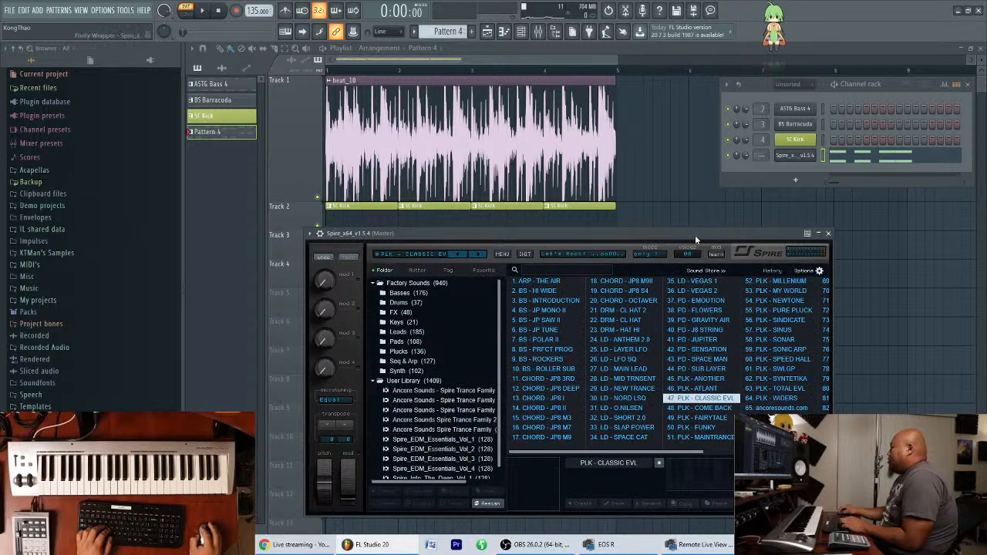
Rename the Spire channel as PLK Classic EVL.
{"action": "right_click", "coordinate": [803, 164]}
{"action": "left_click", "coordinate": [847, 179]}
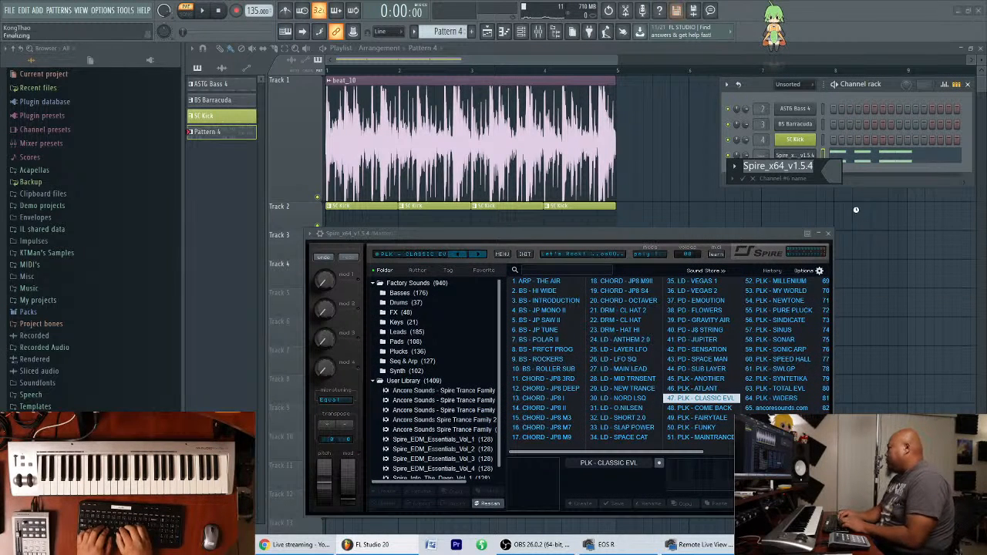
{"action": "type", "text": "PLK C"}
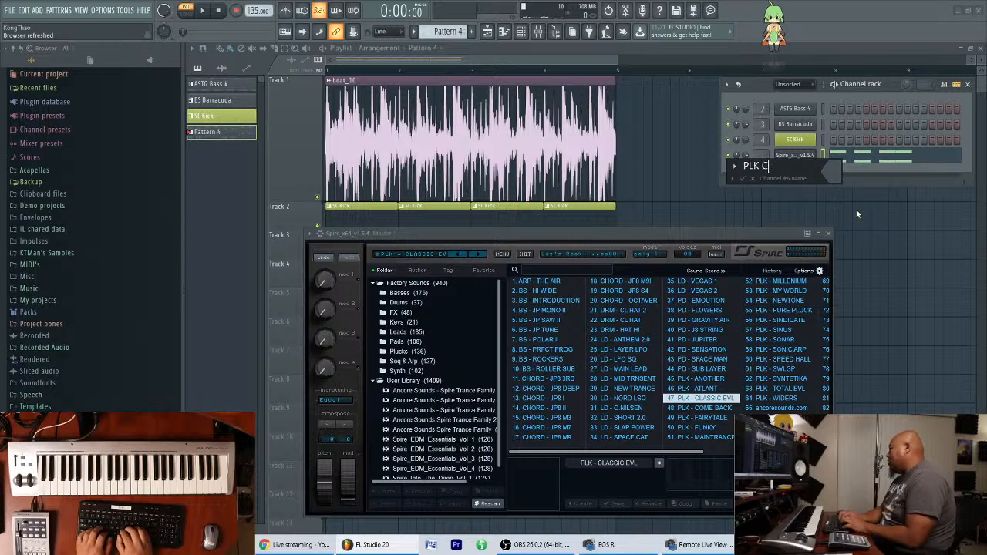
{"action": "type", "text": "lassic EVL"}
{"action": "key", "text": "Return"}
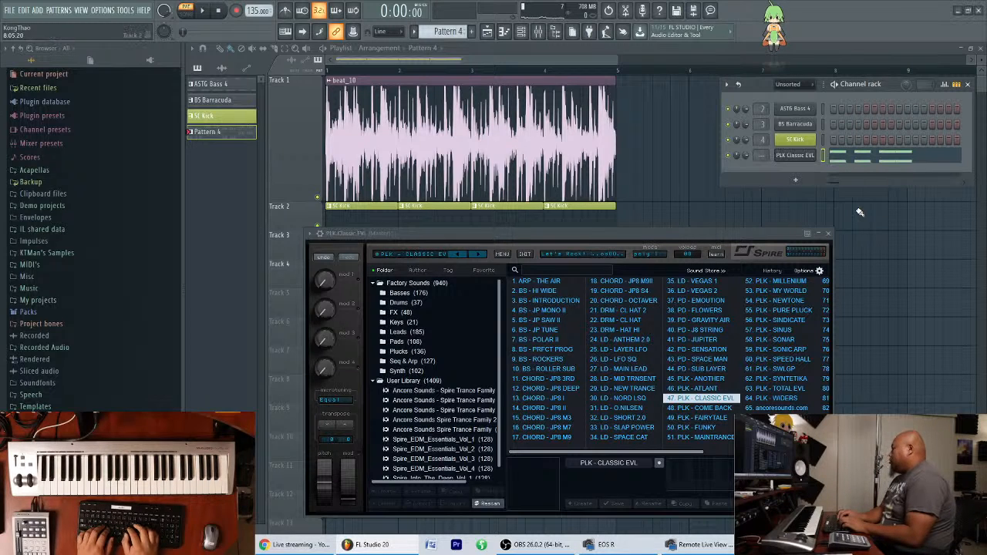
Route the PLK Classic EVL channel to mixer track 5 and shift it to track 4, ahead of SC Kick.
{"action": "left_click", "coordinate": [805, 158]}
{"action": "left_click", "coordinate": [809, 156]}
{"action": "key", "text": "F9"}
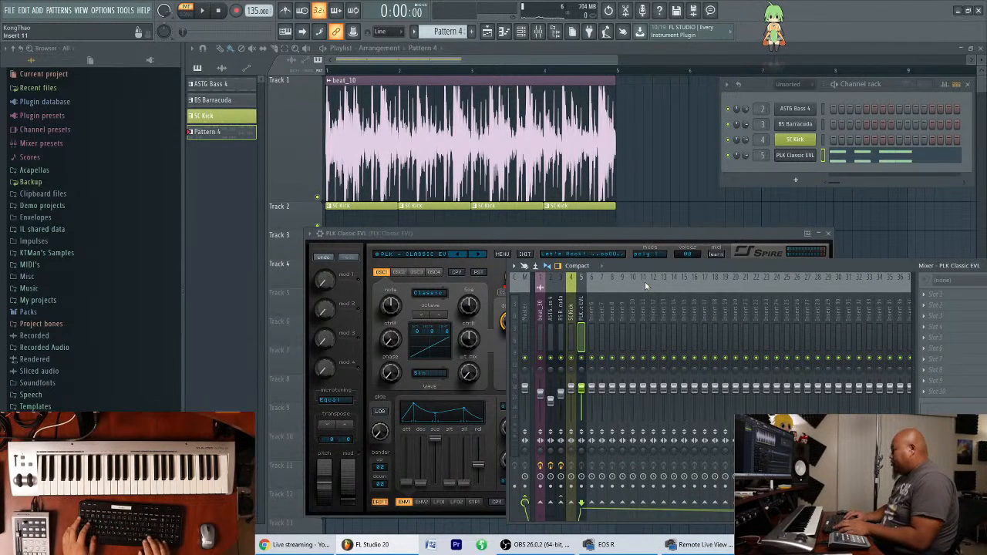
{"action": "key", "text": "alt+Left"}
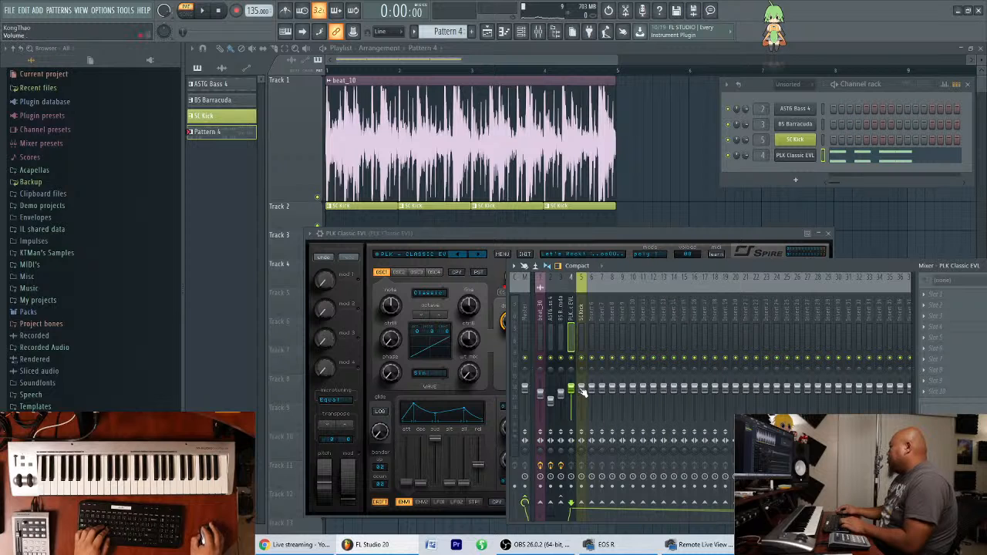
Place the Pattern 4 clip on Track 5 at bar 1 and duplicate the clips on Tracks 1 to 4 into bars 5 to 8.
{"action": "left_click_drag", "start_coordinate": [725, 237], "coordinate": [872, 279]}
{"action": "left_click", "coordinate": [327, 310]}
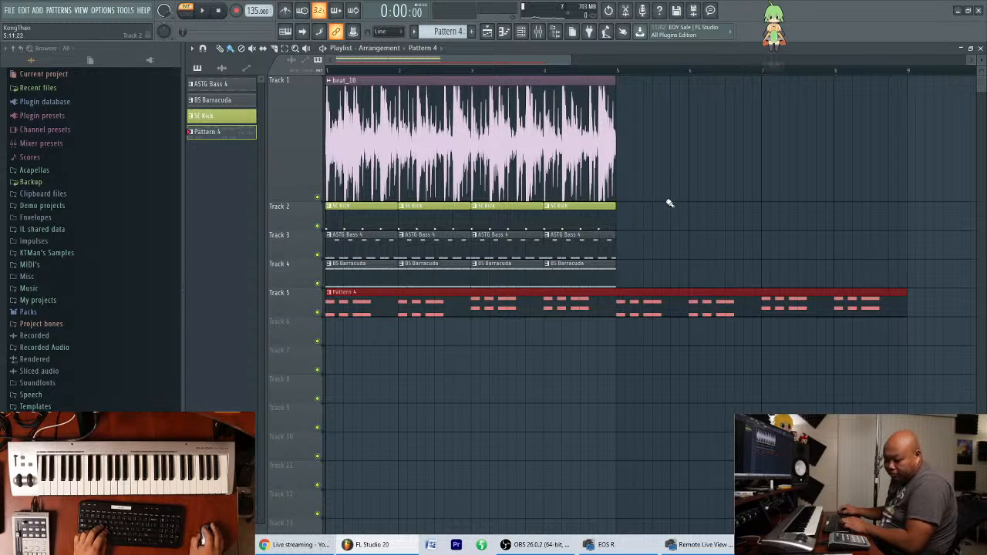
{"action": "left_click_drag", "start_coordinate": [628, 286], "coordinate": [325, 77]}
{"action": "key", "text": "ctrl+b"}
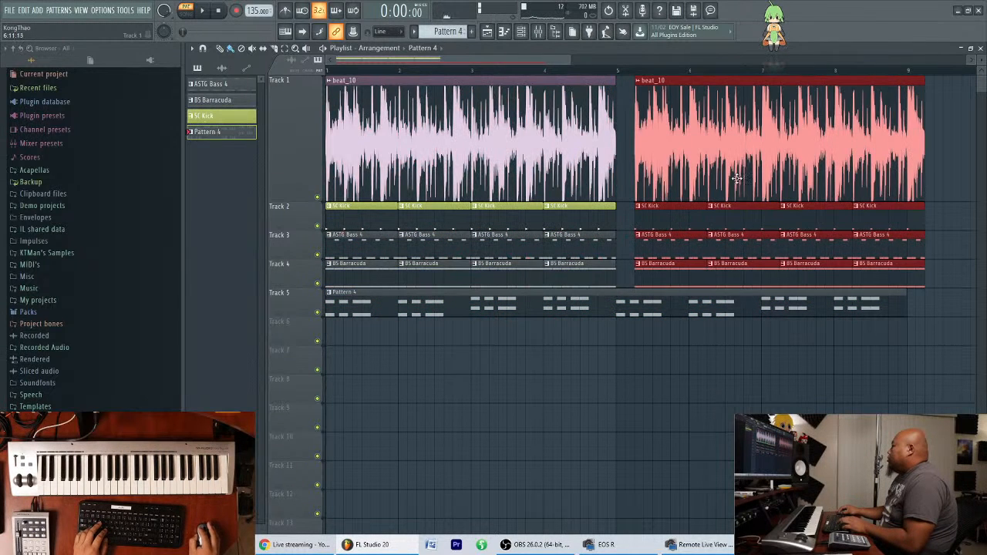
{"action": "left_click", "coordinate": [675, 353]}
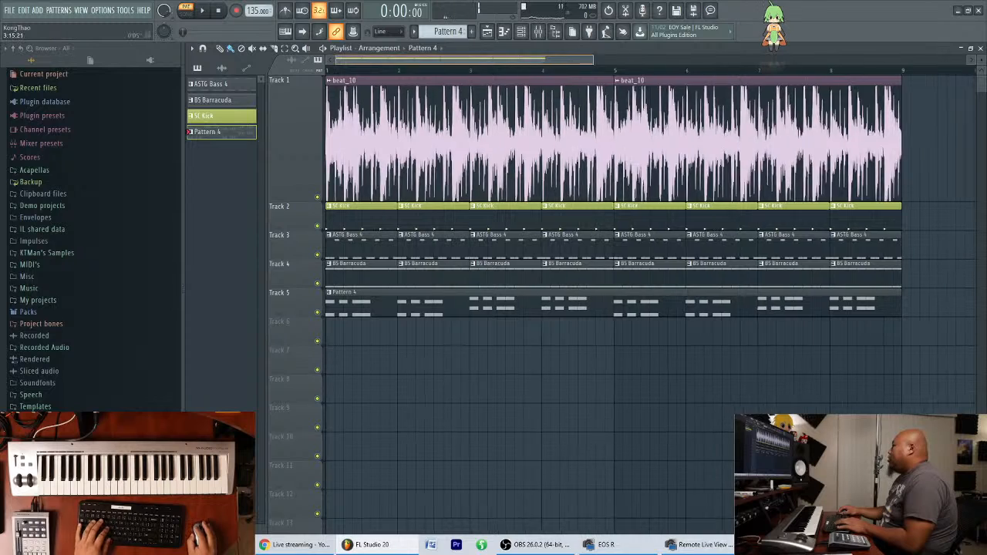
Play the arrangement in song mode while duplicating the eight-bar block on Tracks 1 to 4 into bars 9 to 16, and stop playback.
{"action": "scroll", "coordinate": [723, 170], "scroll_direction": "down", "scroll_amount": 4}
{"action": "key", "text": "space"}
{"action": "left_click", "coordinate": [191, 16]}
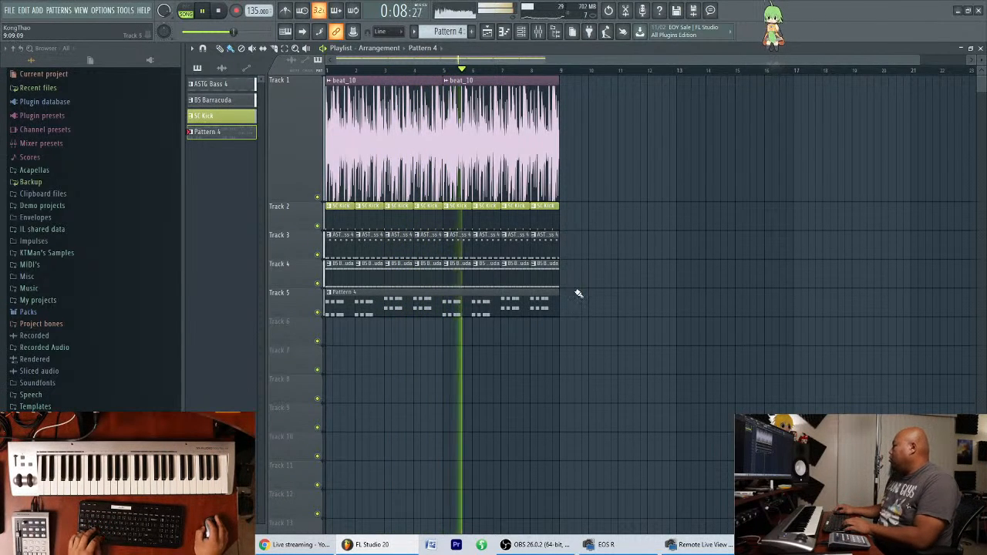
{"action": "left_click_drag", "start_coordinate": [581, 284], "coordinate": [375, 159]}
{"action": "key", "text": "ctrl+b"}
{"action": "left_click", "coordinate": [606, 351]}
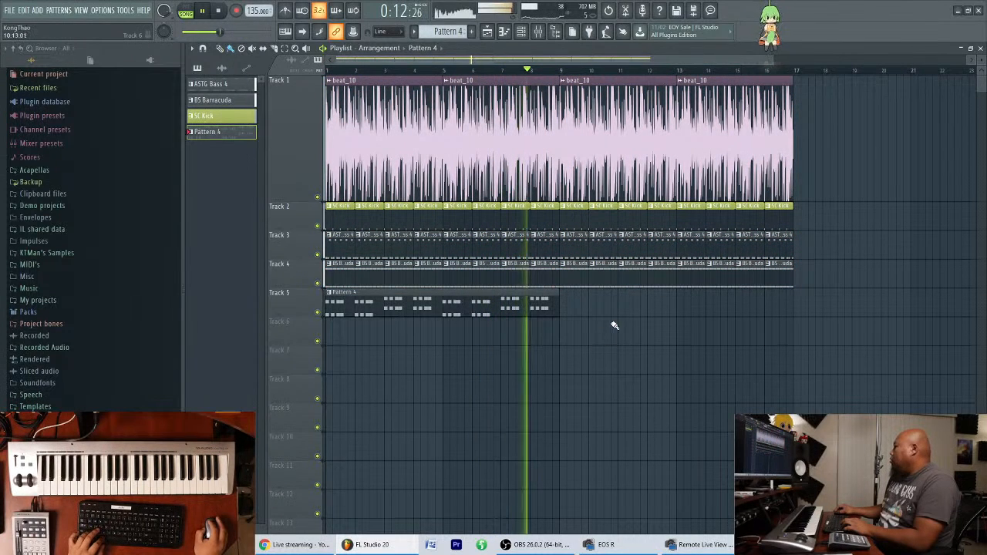
{"action": "key", "text": "space"}
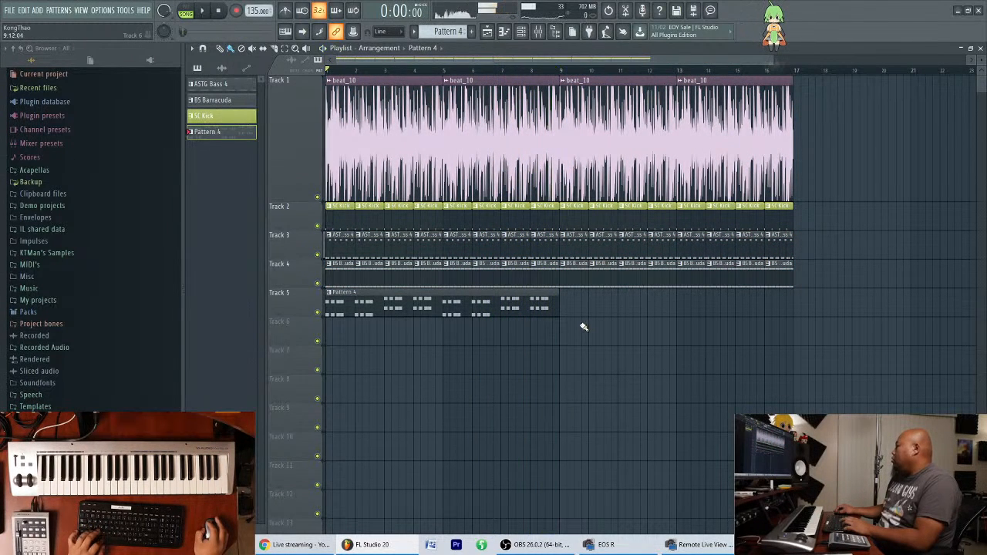
Rename Pattern 4 as PLK Classic EVL 1.
{"action": "left_click", "coordinate": [520, 31]}
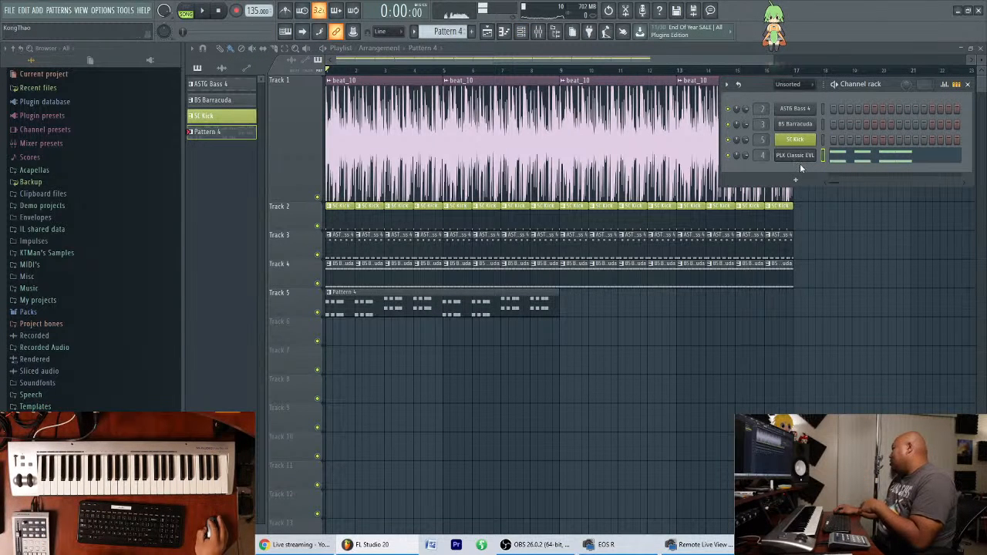
{"action": "key", "text": "F2"}
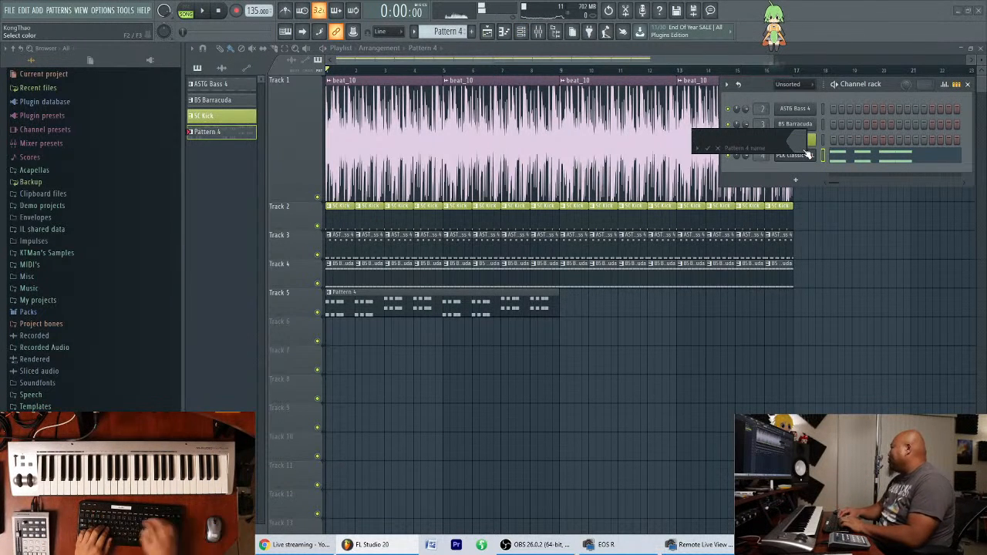
{"action": "type", "text": "P"}
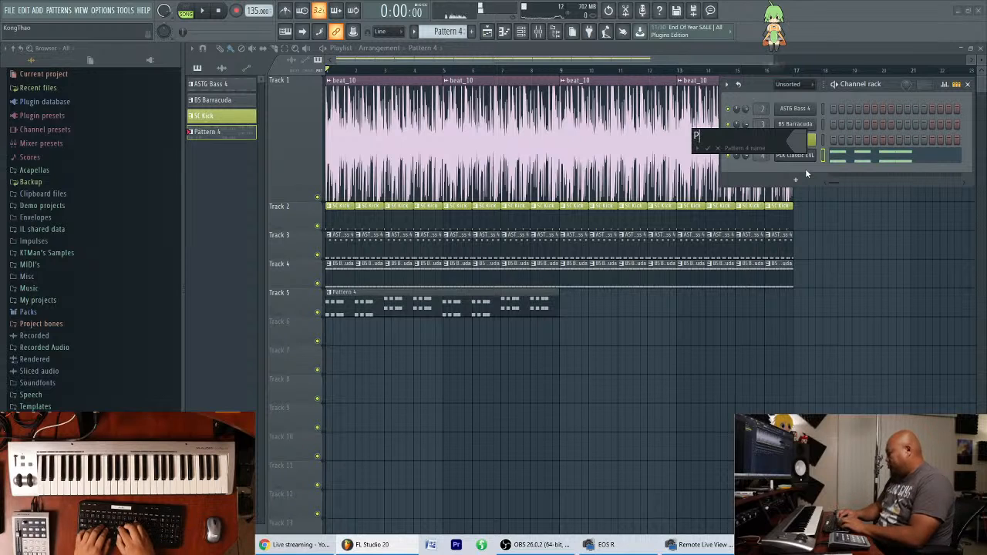
{"action": "type", "text": "LK Classic EVL"}
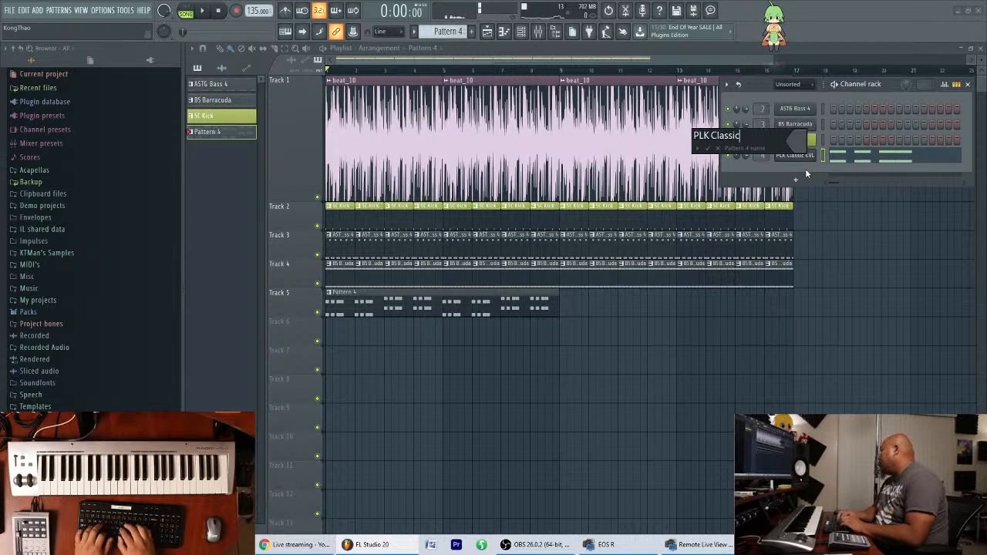
{"action": "key", "text": "Return"}
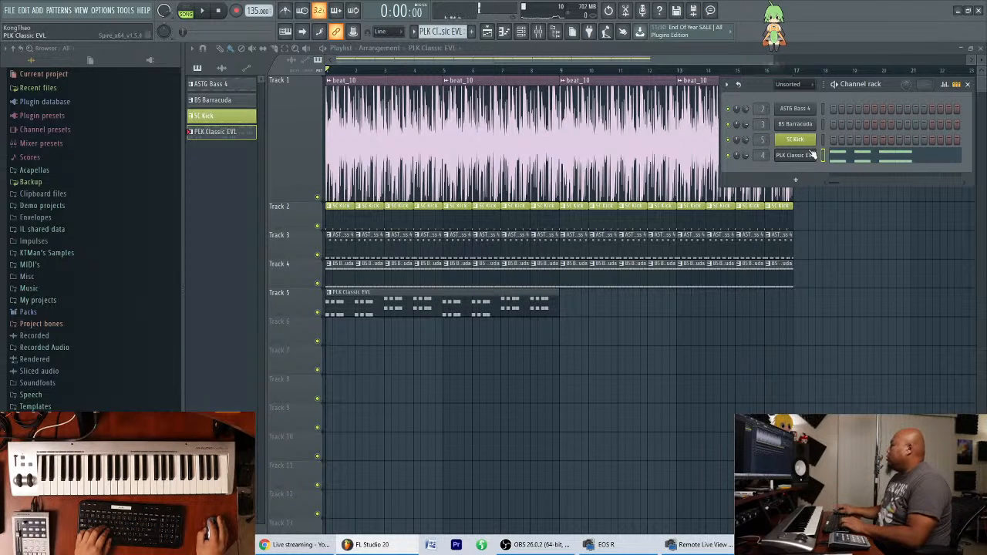
{"action": "key", "text": "F2"}
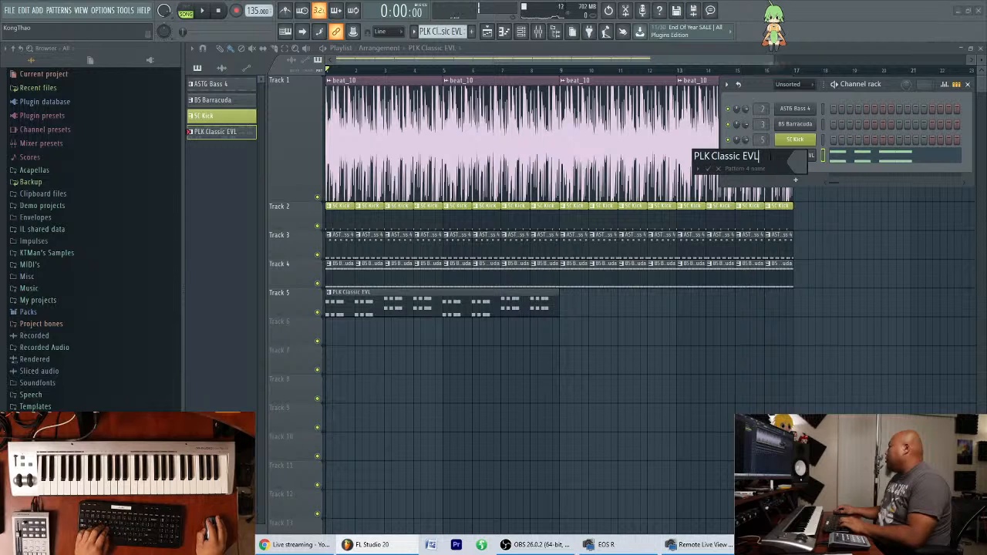
{"action": "key", "text": "Return"}
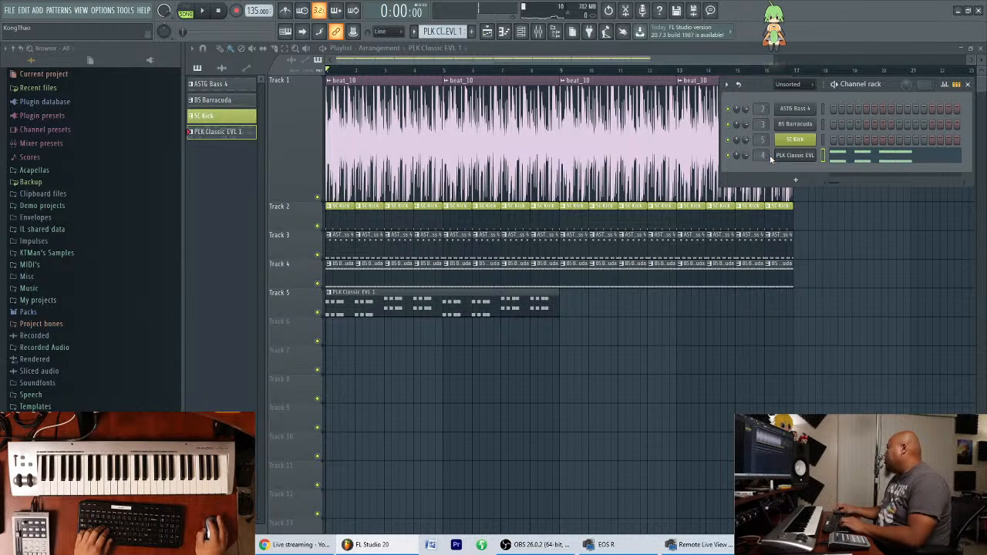
Clone the PLK Classic EVL 1 pattern and rename the copy as PLK Classic EVL 2.
{"action": "right_click", "coordinate": [224, 142]}
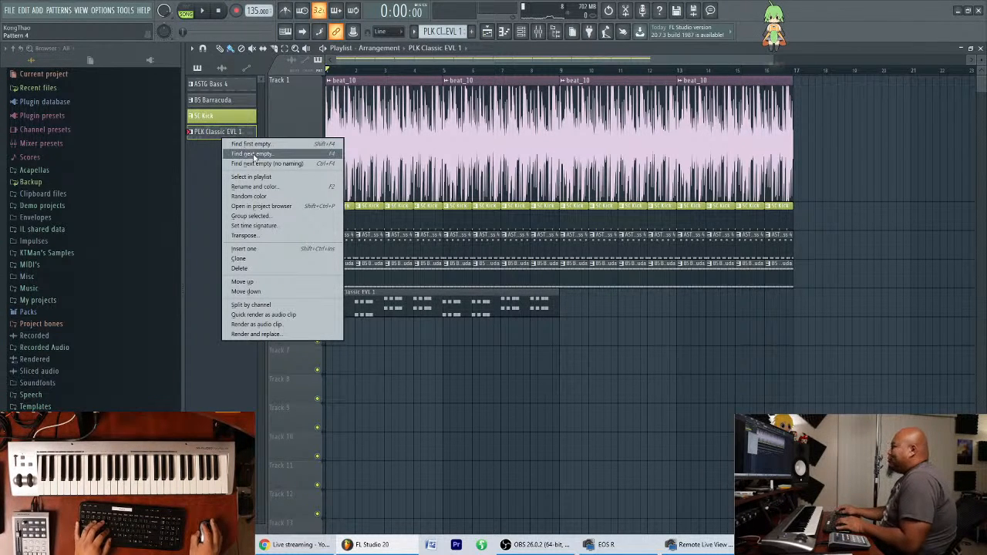
{"action": "left_click", "coordinate": [251, 259]}
{"action": "left_click", "coordinate": [242, 149]}
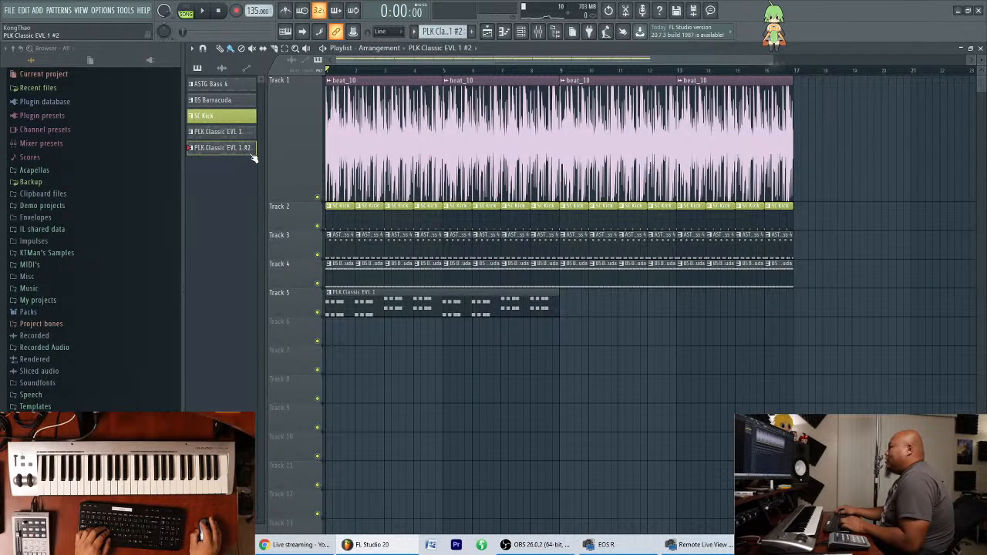
{"action": "right_click", "coordinate": [243, 152]}
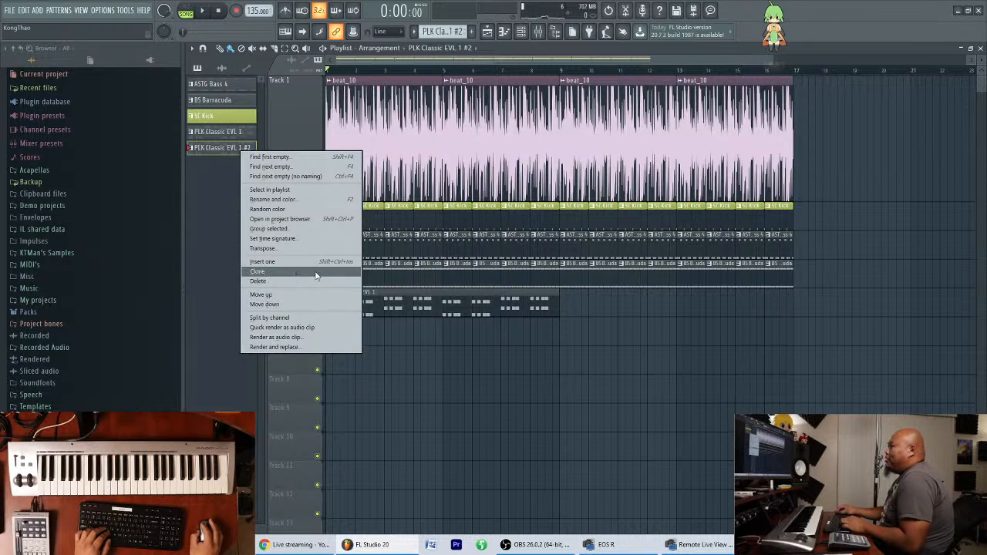
{"action": "left_click", "coordinate": [292, 201]}
{"action": "left_click", "coordinate": [257, 189]}
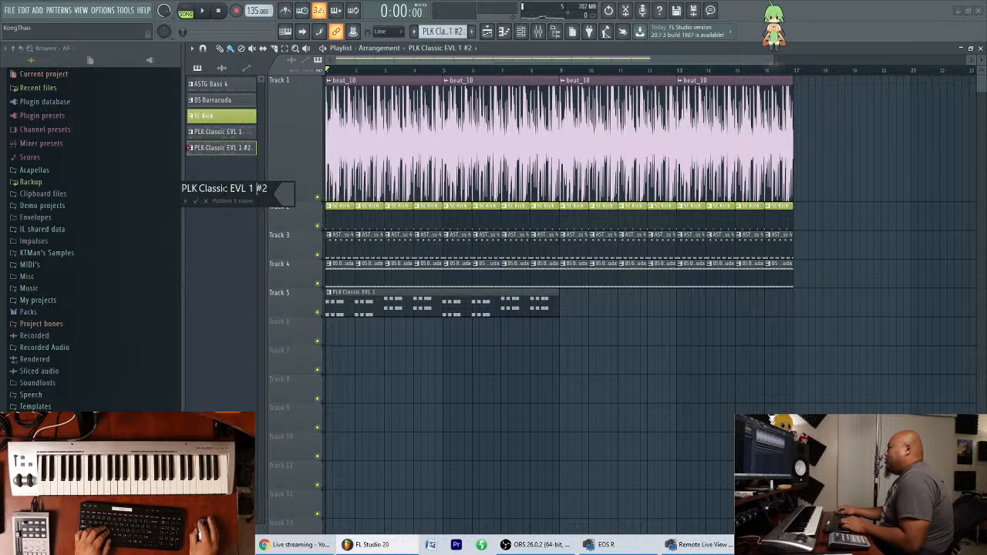
{"action": "key", "text": "BackSpace"}
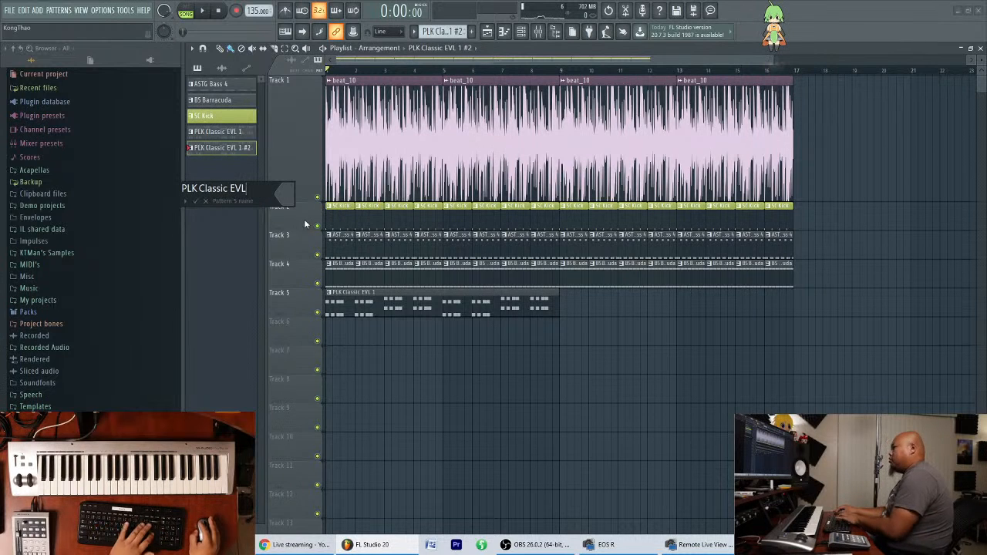
{"action": "type", "text": "2"}
{"action": "key", "text": "Return"}
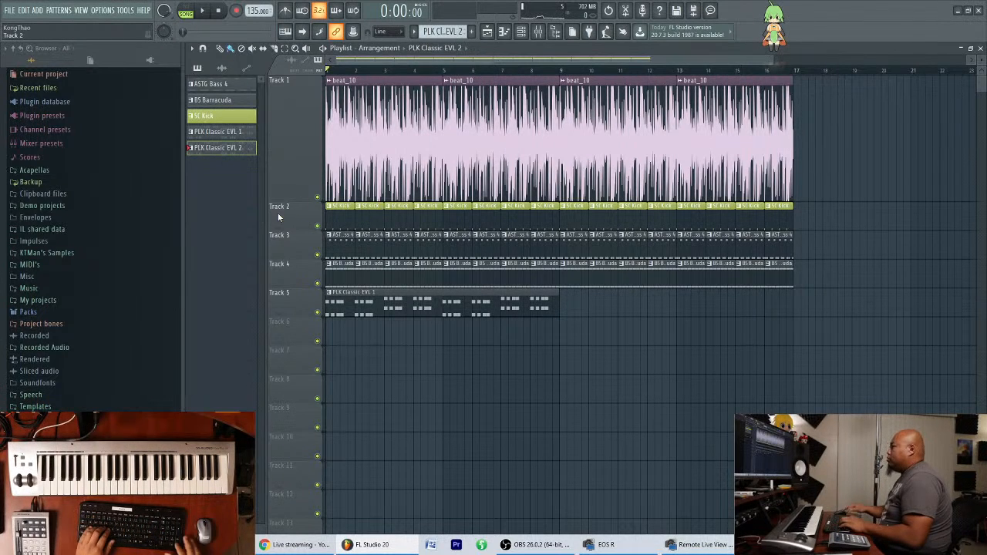
Delete the chords in bars 5 to 8 of the PLK Classic EVL 2 pattern and close the piano roll.
{"action": "left_click", "coordinate": [508, 34]}
{"action": "left_click_drag", "start_coordinate": [957, 296], "coordinate": [711, 439]}
{"action": "key", "text": "Delete"}
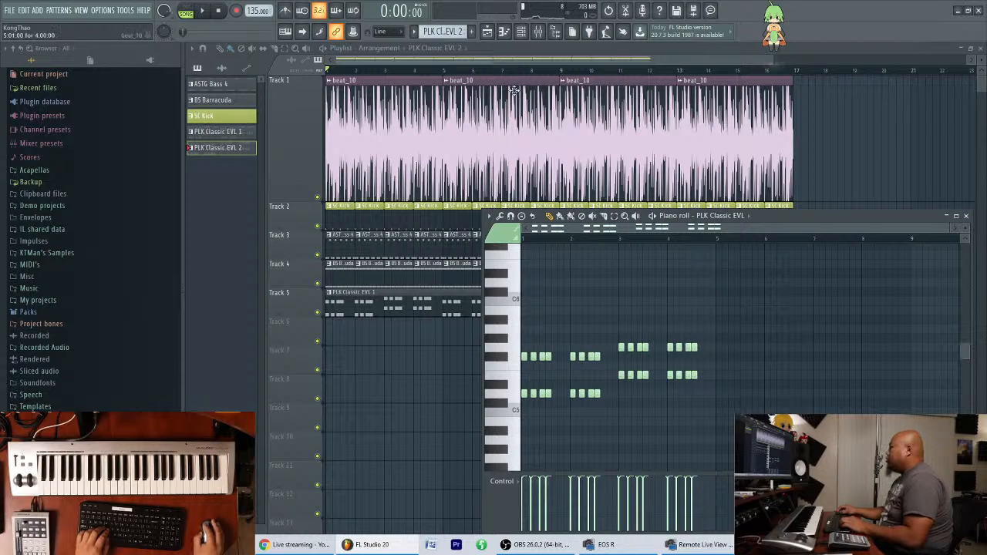
{"action": "key", "text": "F7"}
Place PLK Classic EVL 2 clips on Track 5 at bars 9 and 13, and start song playback.
{"action": "left_click", "coordinate": [570, 308]}
{"action": "left_click_drag", "start_coordinate": [609, 303], "coordinate": [601, 309]}
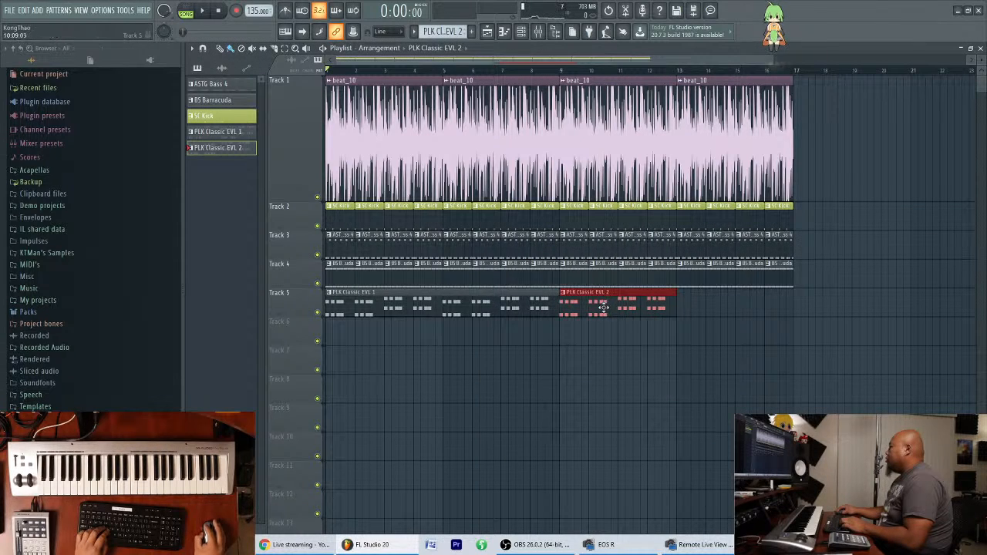
{"action": "key", "text": "space"}
{"action": "left_click", "coordinate": [684, 305]}
{"action": "left_click", "coordinate": [712, 383], "text": "ctrl"}
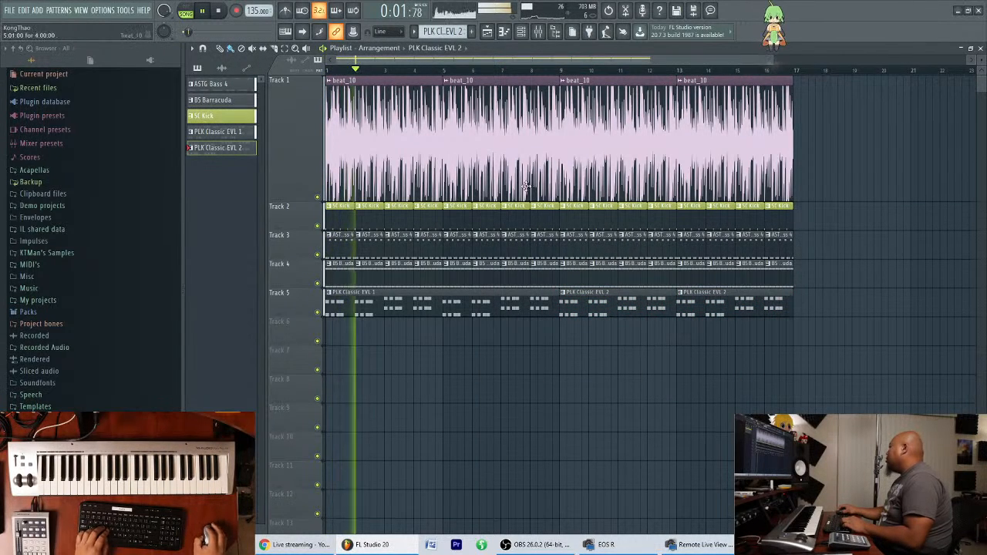
Listen to the 16-bar arrangement with the mixer open and placed below the Track 5 clips, and stop playback.
{"action": "scroll", "coordinate": [595, 63], "scroll_direction": "down", "scroll_amount": 1}
{"action": "left_click_drag", "start_coordinate": [807, 60], "coordinate": [787, 61]}
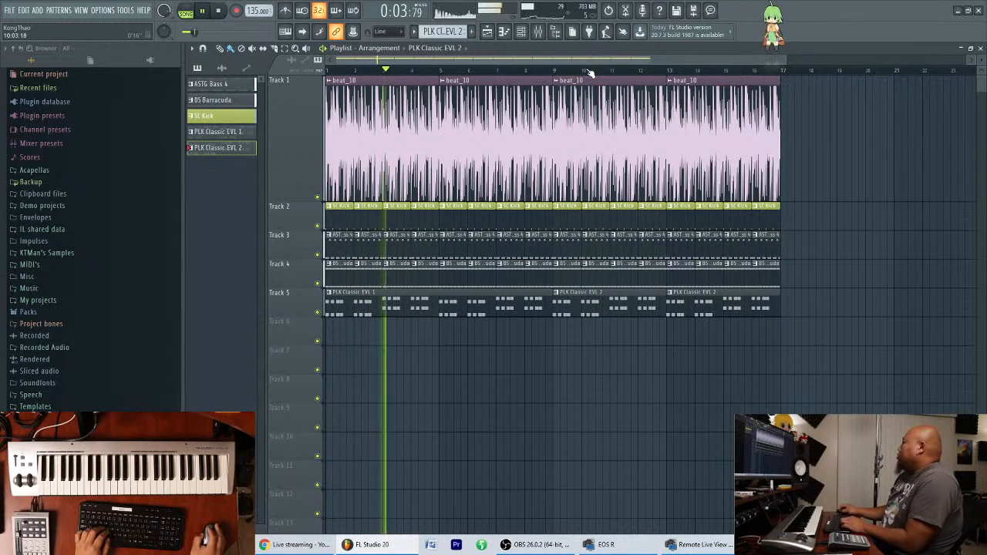
{"action": "left_click", "coordinate": [538, 30]}
{"action": "left_click_drag", "start_coordinate": [677, 264], "coordinate": [614, 245]}
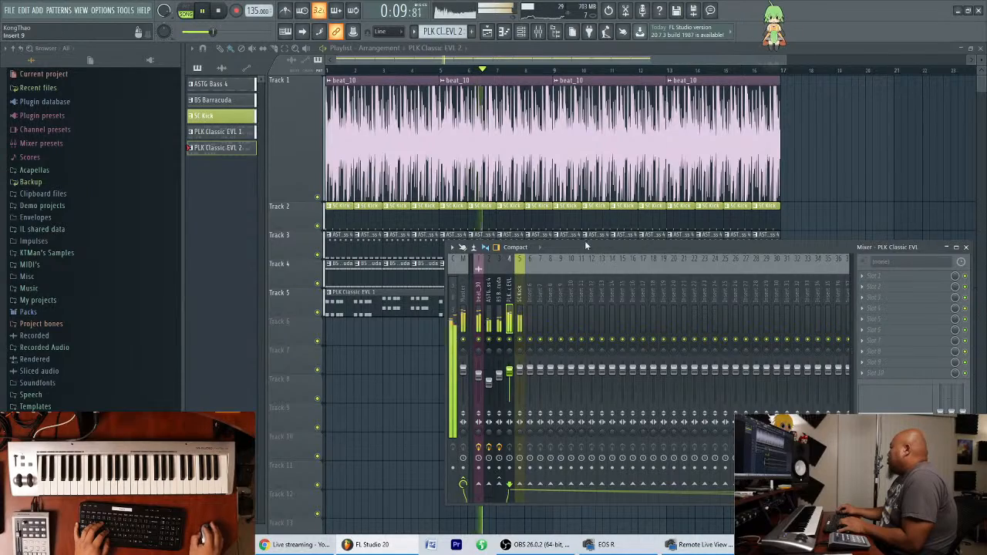
{"action": "left_click_drag", "start_coordinate": [591, 248], "coordinate": [592, 338]}
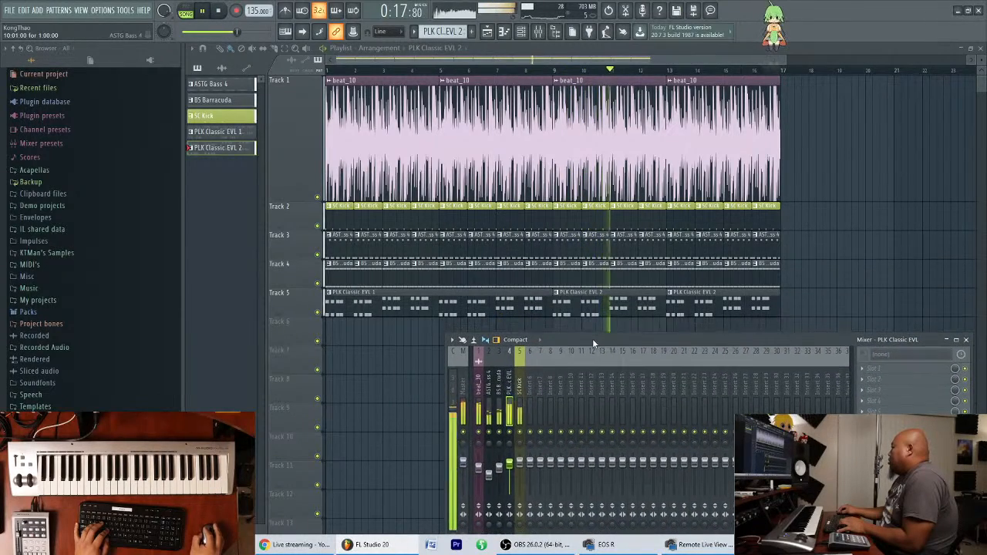
{"action": "key", "text": "space"}
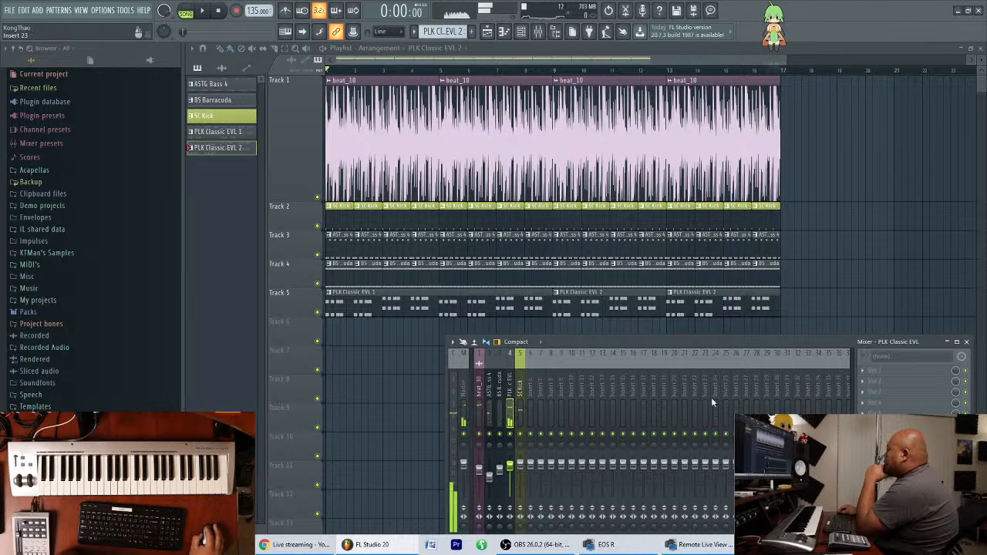
Dock mixer Insert 27 to the right side of the mixer and load H-Delay Stereo on it.
{"action": "right_click", "coordinate": [745, 395]}
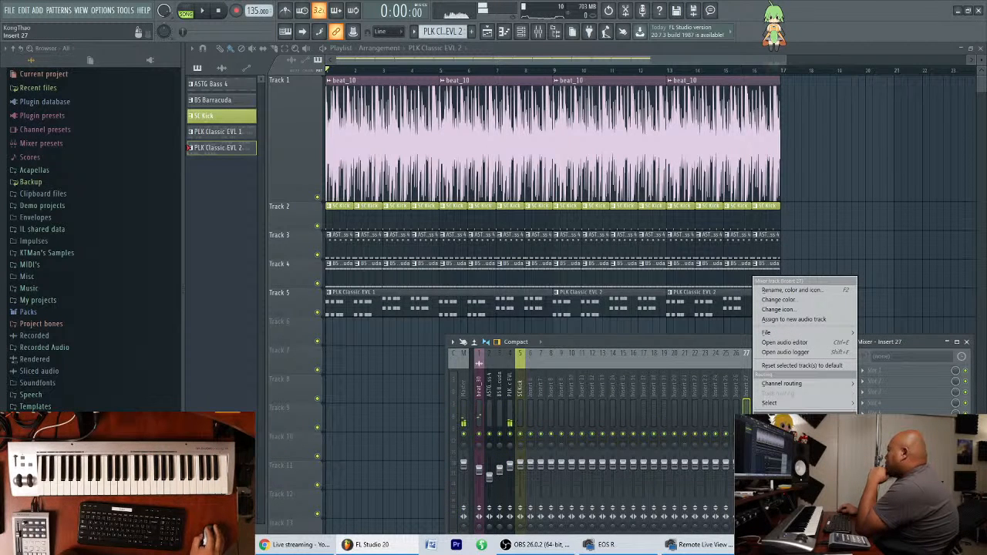
{"action": "left_click", "coordinate": [787, 467]}
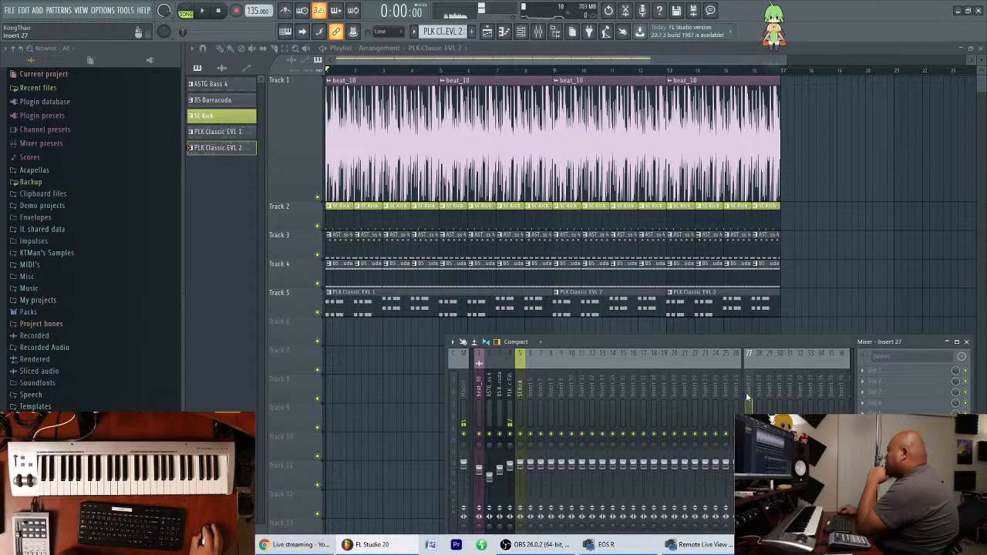
{"action": "right_click", "coordinate": [749, 403]}
{"action": "left_click", "coordinate": [884, 370]}
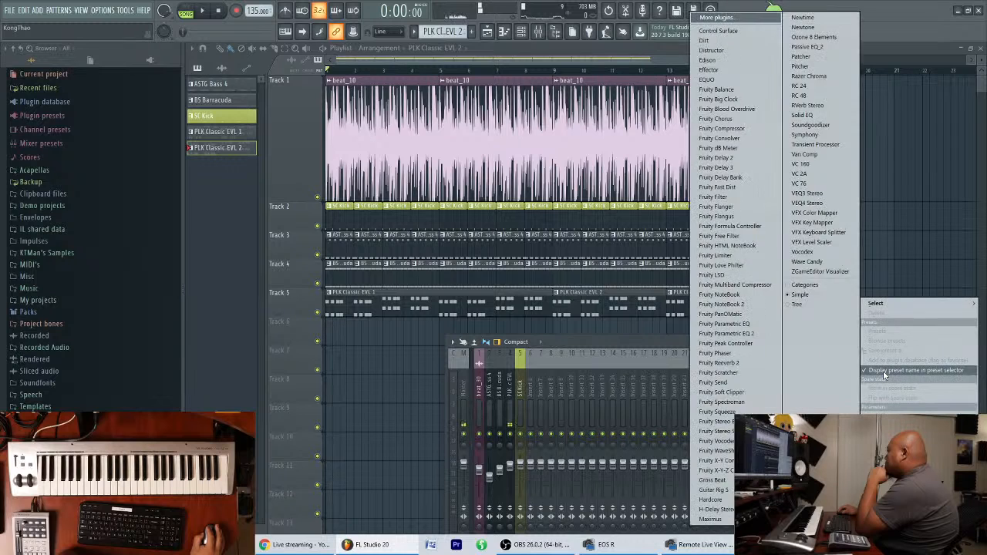
{"action": "mouse_move", "coordinate": [895, 306]}
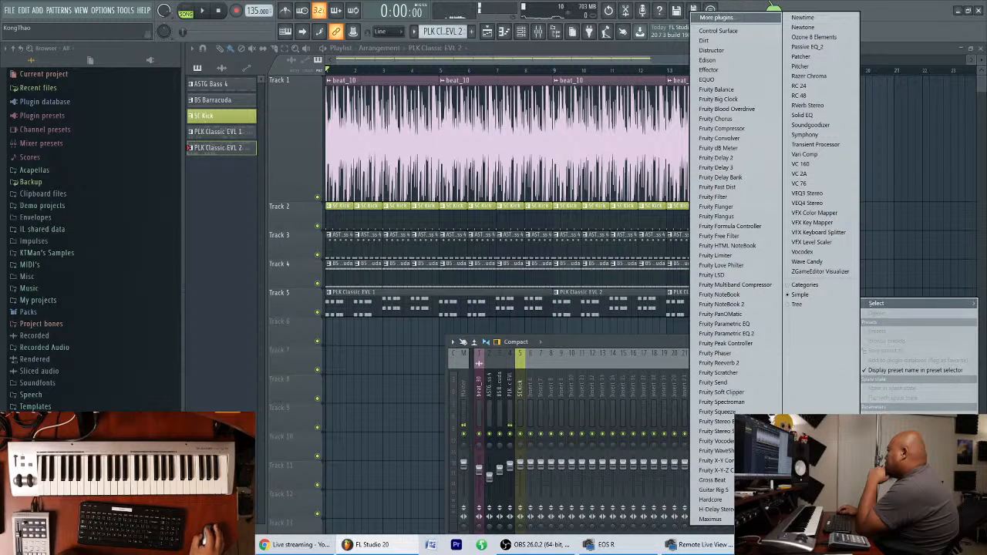
{"action": "left_click", "coordinate": [739, 510]}
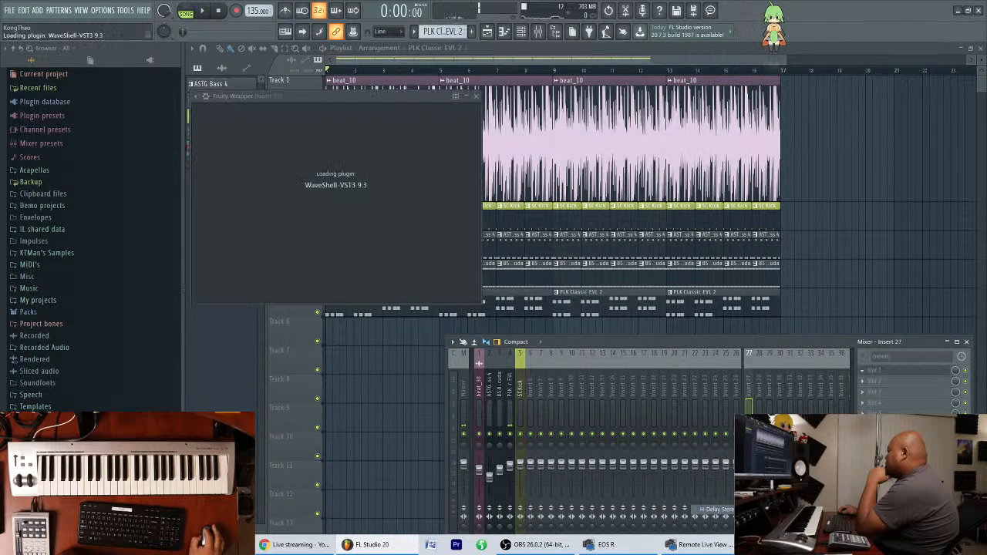
{"action": "left_click_drag", "start_coordinate": [404, 105], "coordinate": [762, 98]}
Raise the mixer window and rename Insert 27 as H-Delay.
{"action": "left_click", "coordinate": [509, 409]}
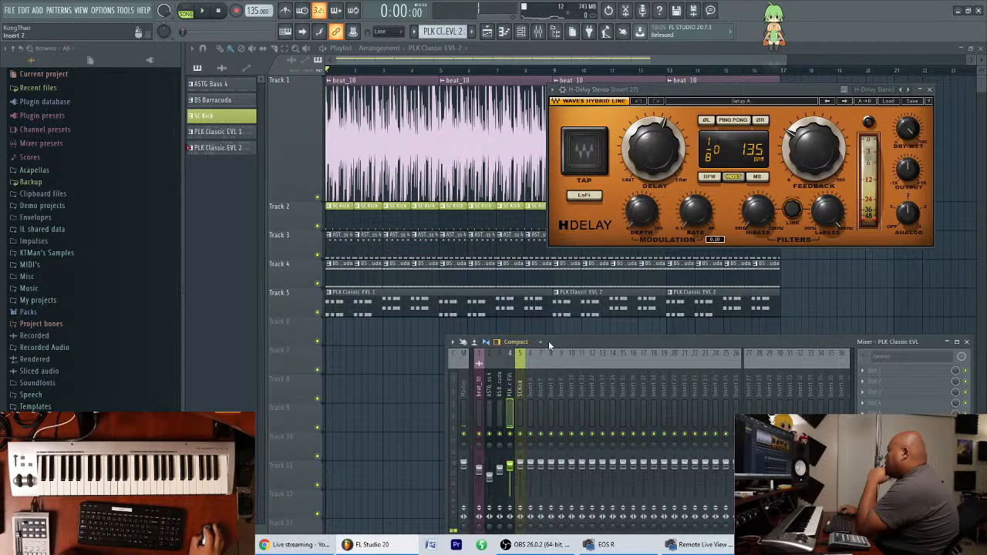
{"action": "left_click_drag", "start_coordinate": [548, 342], "coordinate": [547, 291]}
{"action": "left_click", "coordinate": [748, 338]}
{"action": "key", "text": "F2"}
{"action": "type", "text": "H-Delay"}
{"action": "key", "text": "Return"}
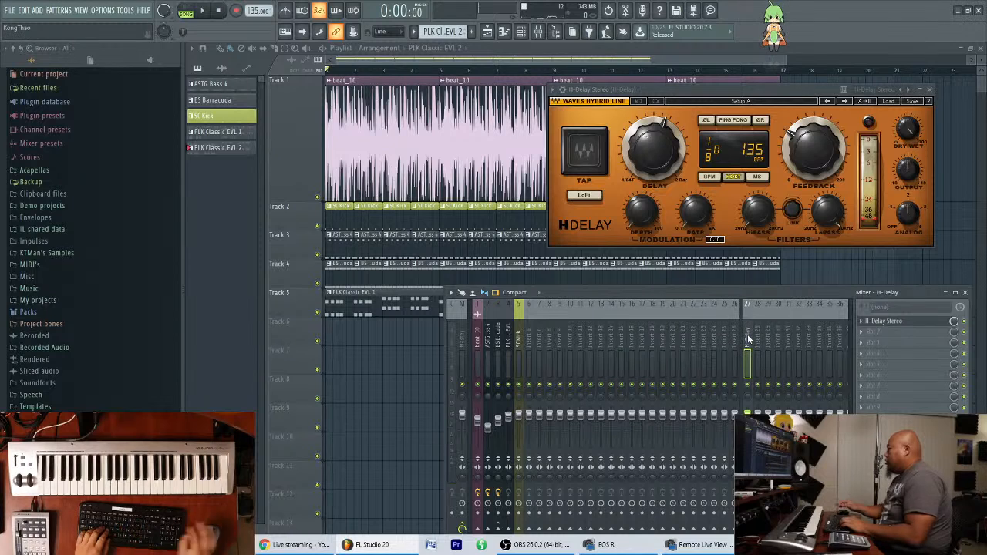
Send the PLK Classic EVL mixer track to the H-Delay track and play the song from bar 9.
{"action": "left_click", "coordinate": [510, 369]}
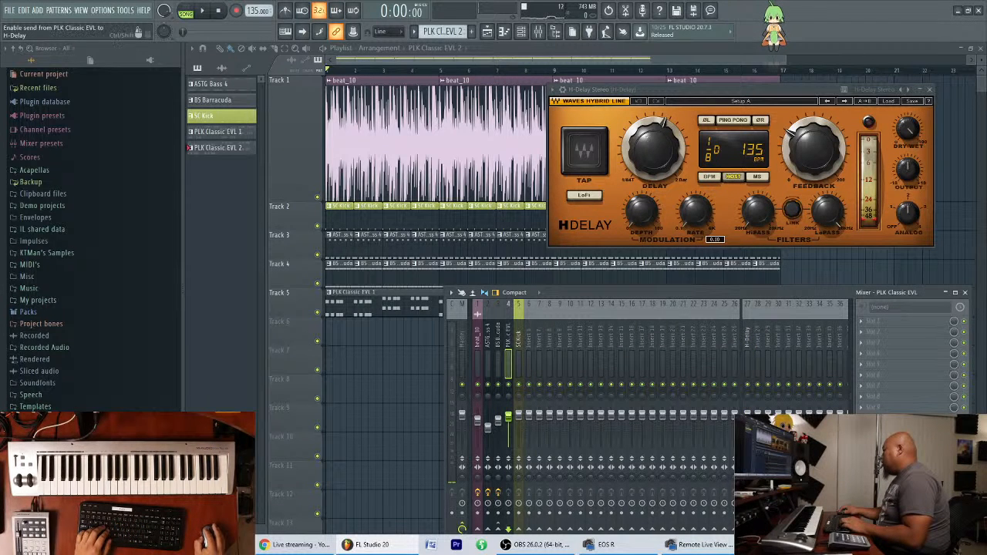
{"action": "left_click_drag", "start_coordinate": [772, 295], "coordinate": [766, 268]}
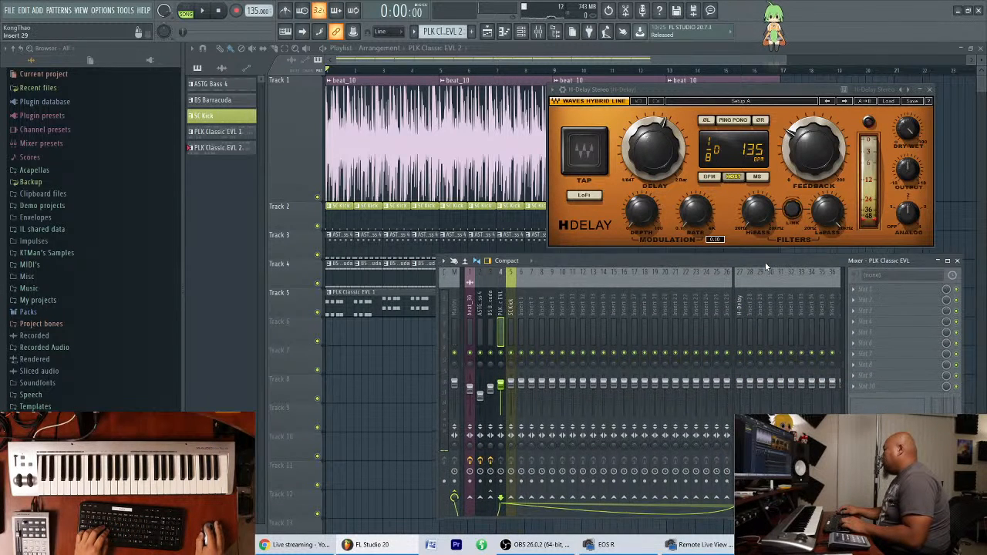
{"action": "left_click", "coordinate": [560, 72]}
{"action": "key", "text": "space"}
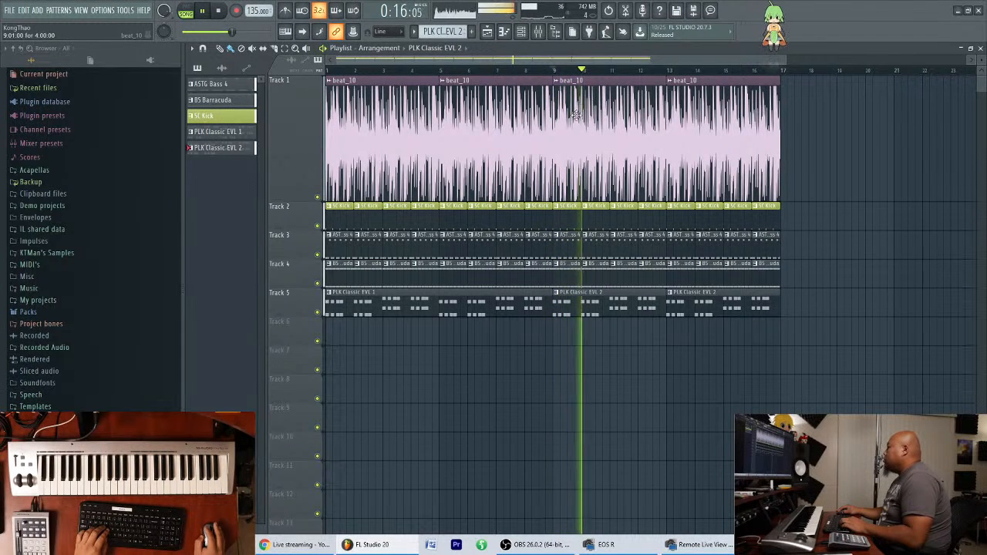
Set the H-Delay plugin's delay time to 1/4 with ping pong enabled, and replay from bar 9.
{"action": "key", "text": "F9"}
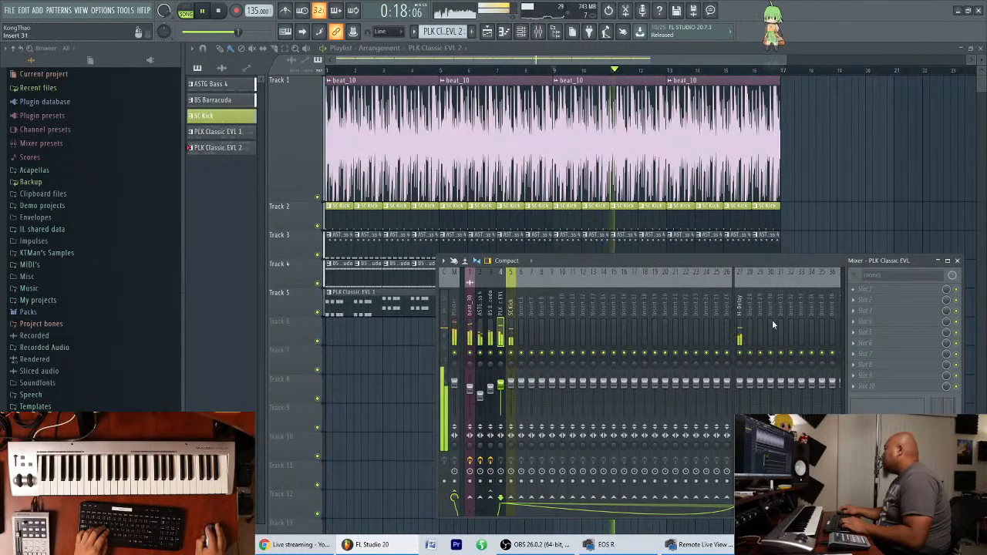
{"action": "left_click", "coordinate": [739, 316]}
{"action": "left_click", "coordinate": [876, 289]}
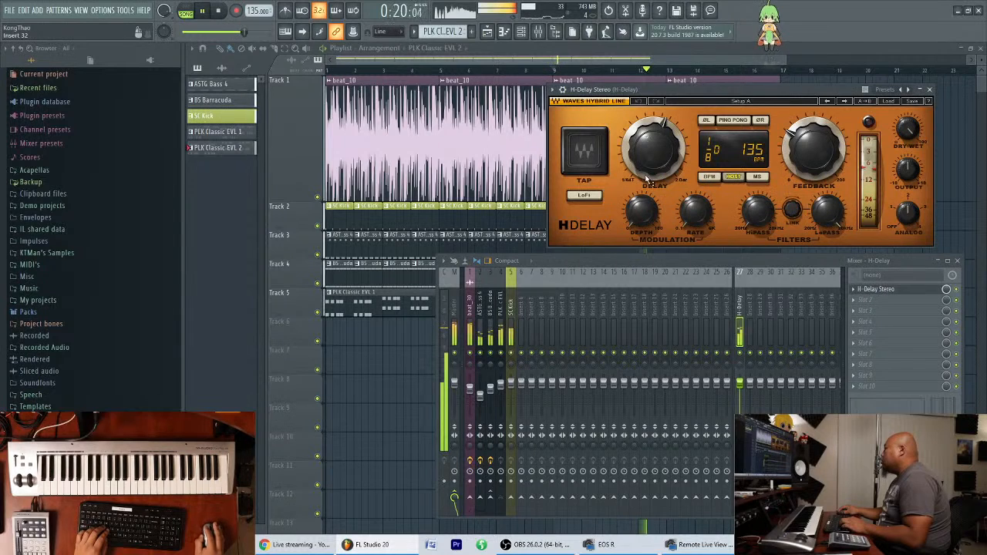
{"action": "left_click_drag", "start_coordinate": [654, 149], "coordinate": [654, 131]}
{"action": "left_click", "coordinate": [732, 120]}
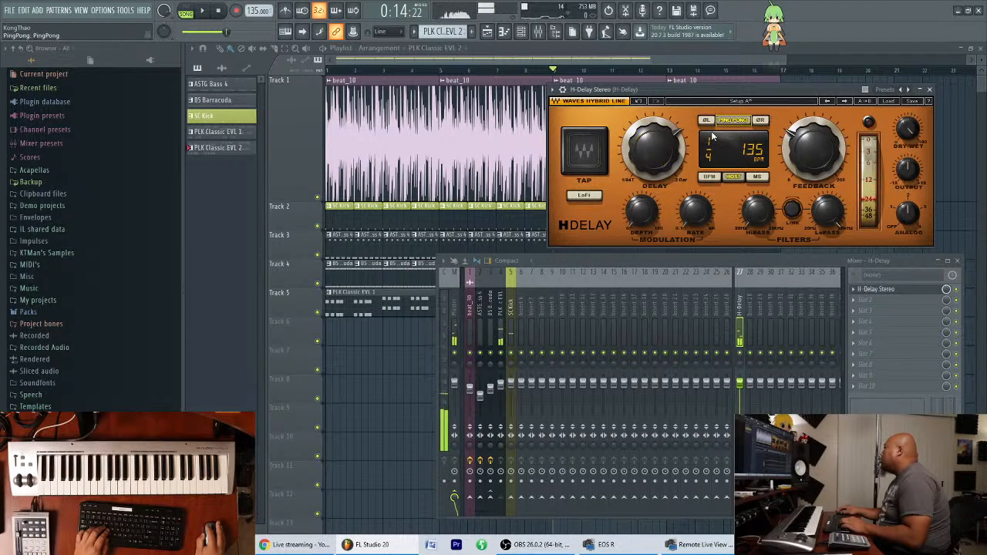
{"action": "key", "text": "space"}
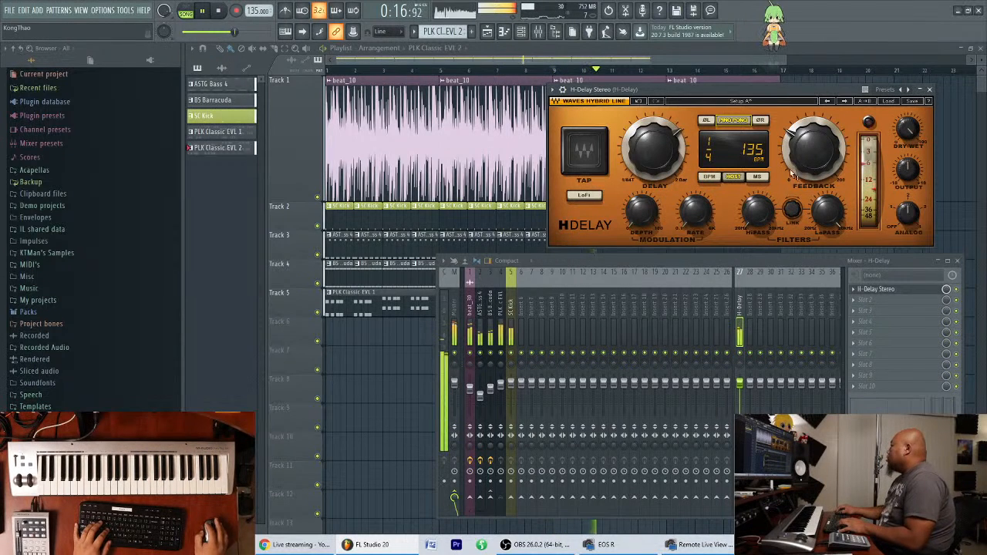
Review the PLK Classic EVL send during playback, place the mixer below the Track 5 clips and close the H-Delay plugin.
{"action": "left_click", "coordinate": [501, 330]}
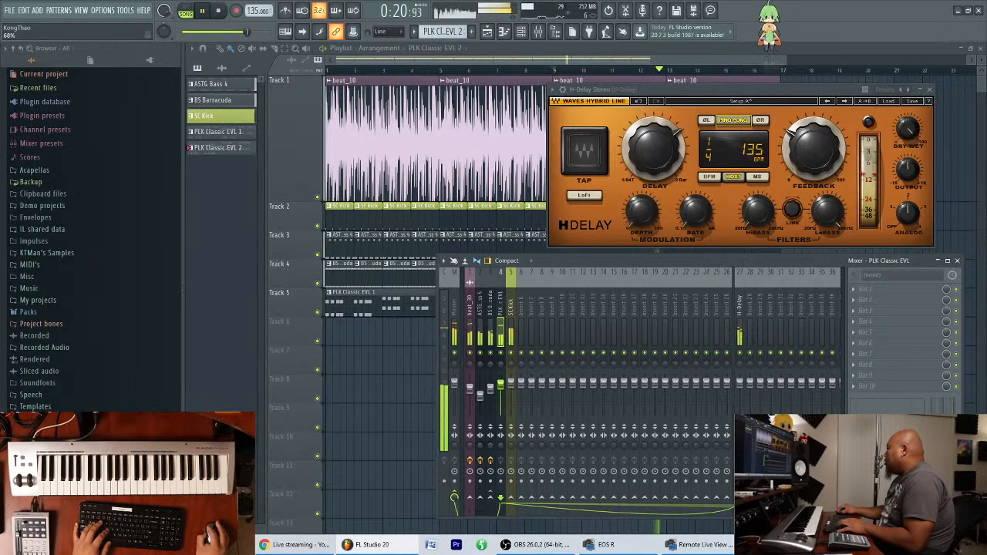
{"action": "left_click_drag", "start_coordinate": [646, 254], "coordinate": [637, 343]}
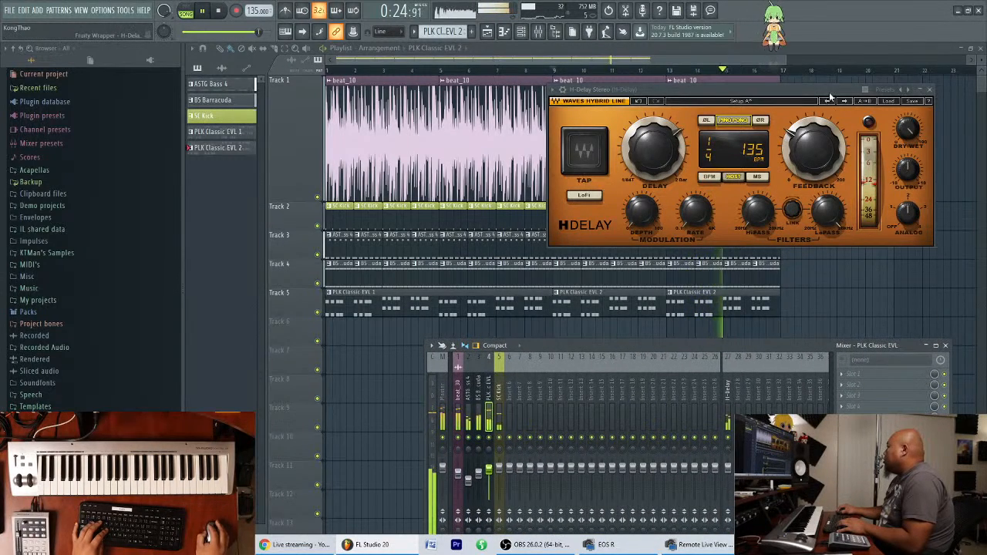
{"action": "left_click_drag", "start_coordinate": [831, 91], "coordinate": [839, 153]}
{"action": "left_click", "coordinate": [936, 154]}
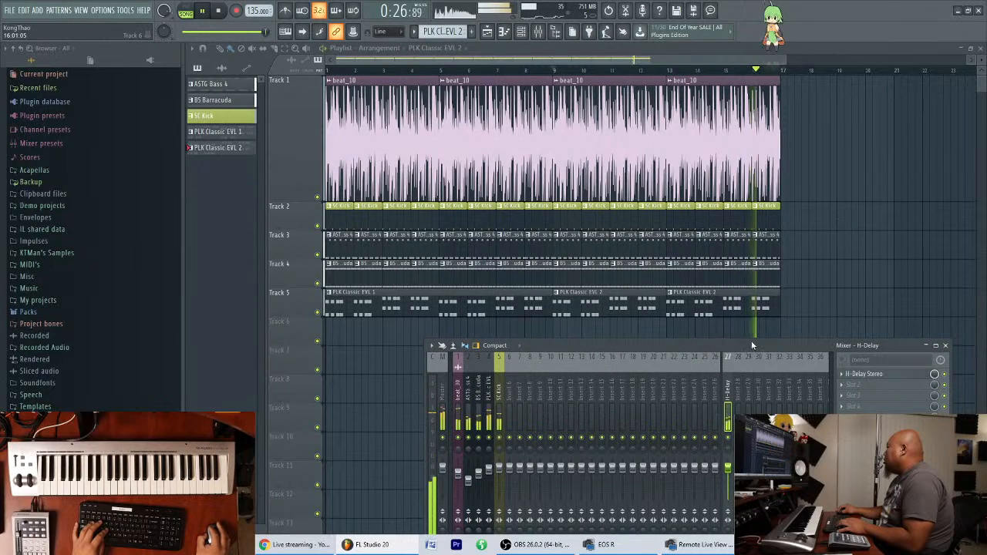
{"action": "left_click_drag", "start_coordinate": [752, 345], "coordinate": [768, 330]}
{"action": "left_click_drag", "start_coordinate": [401, 71], "coordinate": [314, 82]}
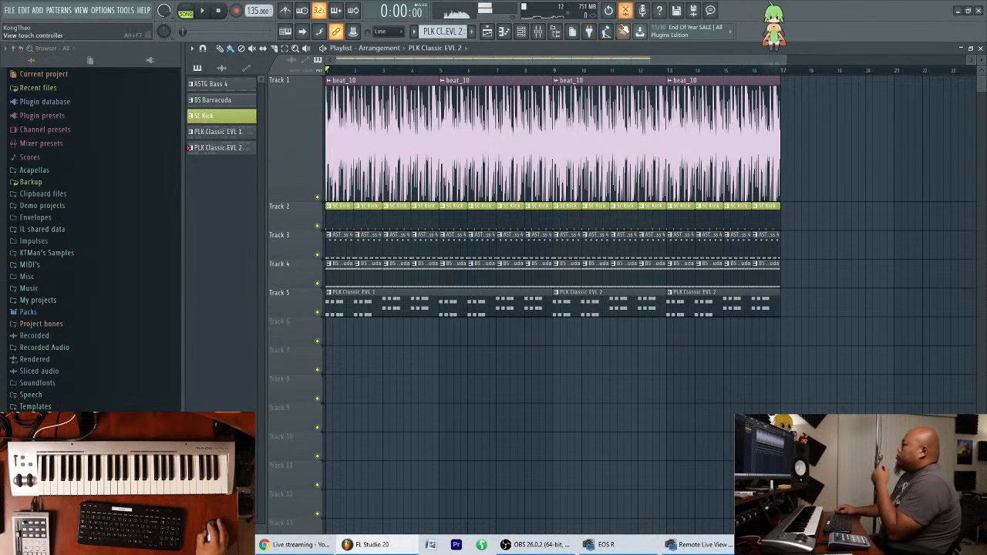
Reorder the SC Kick channel below PLK Classic EVL and move the SC Kick pattern to the top of the pattern list.
{"action": "left_click", "coordinate": [520, 33]}
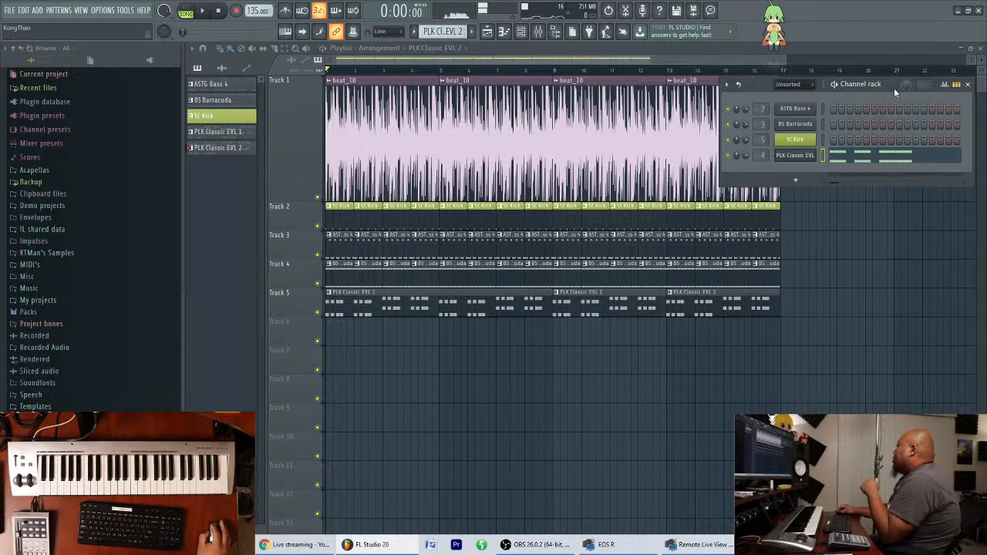
{"action": "left_click_drag", "start_coordinate": [898, 87], "coordinate": [880, 125]}
{"action": "key", "text": "alt+Down"}
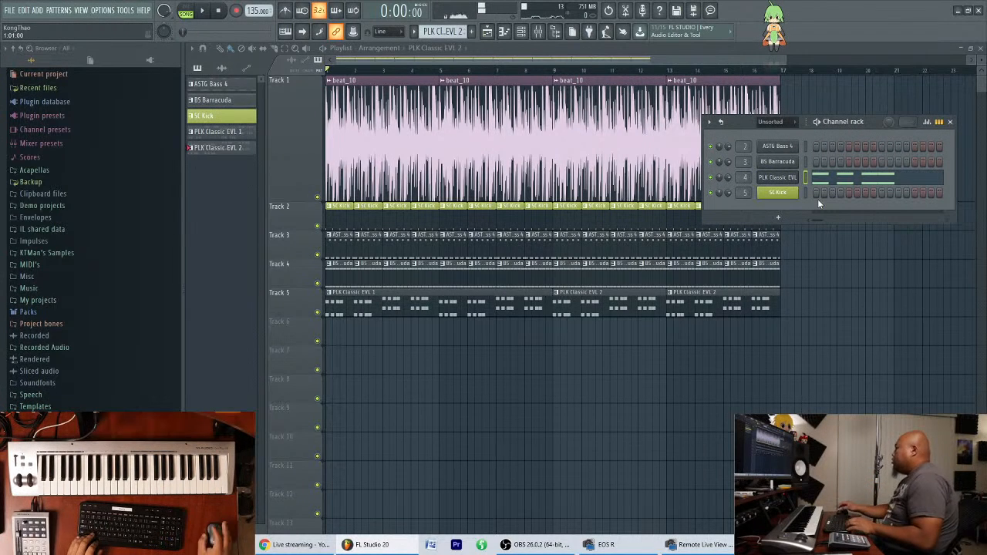
{"action": "left_click_drag", "start_coordinate": [219, 116], "coordinate": [228, 88]}
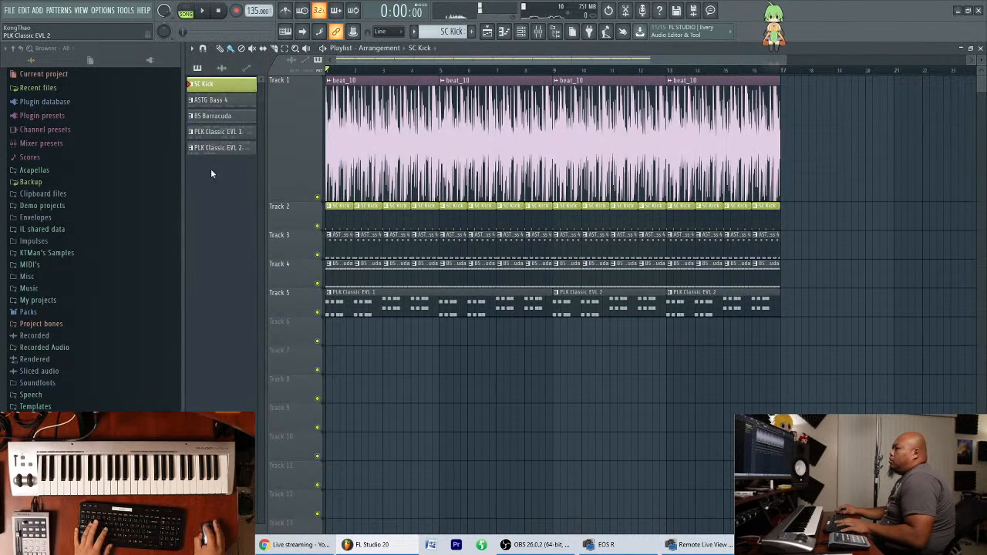
Add a Spire channel and open the third Ancore Sounds Spire Trance Family bank in its library.
{"action": "left_click", "coordinate": [528, 34]}
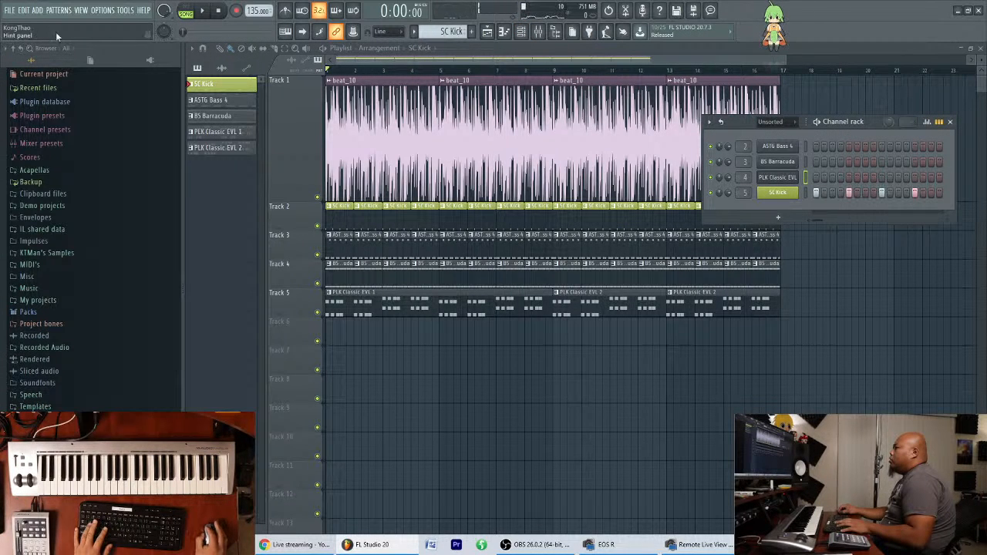
{"action": "left_click", "coordinate": [37, 10]}
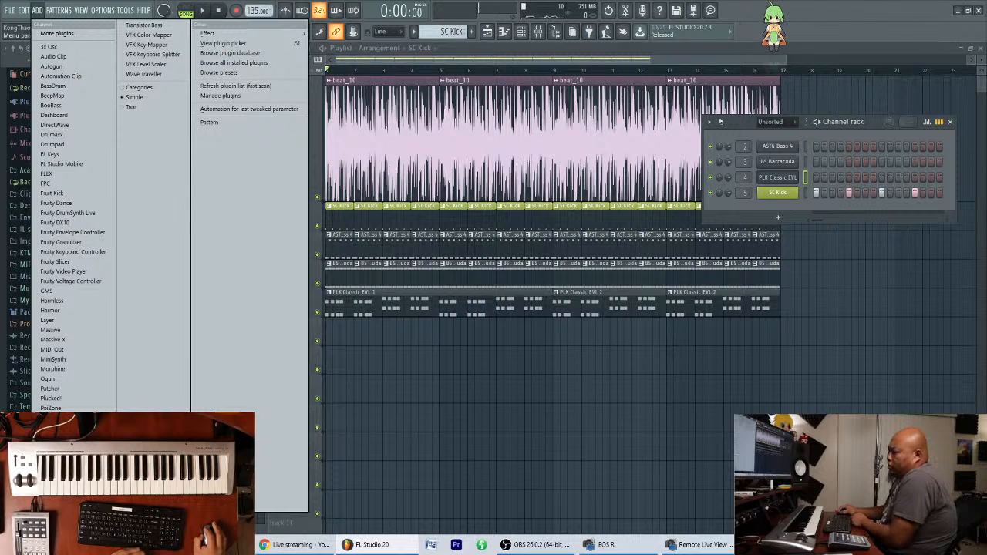
{"action": "left_click", "coordinate": [49, 486]}
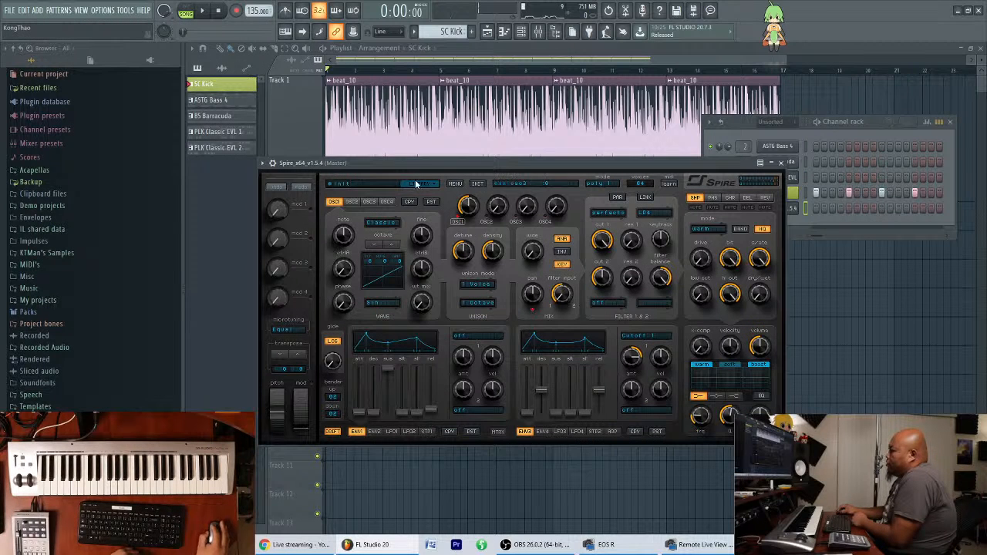
{"action": "left_click", "coordinate": [416, 184]}
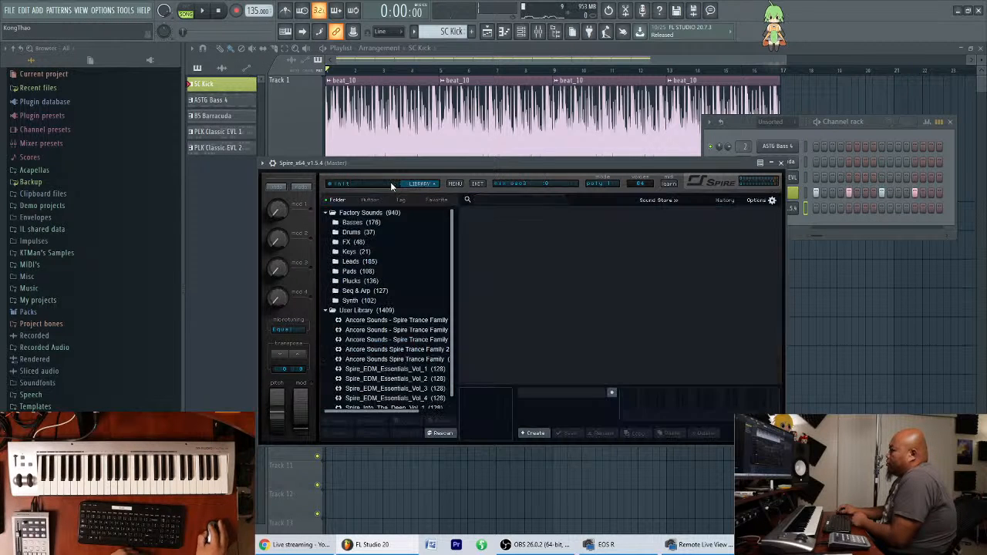
{"action": "left_click", "coordinate": [422, 327]}
{"action": "left_click", "coordinate": [422, 343]}
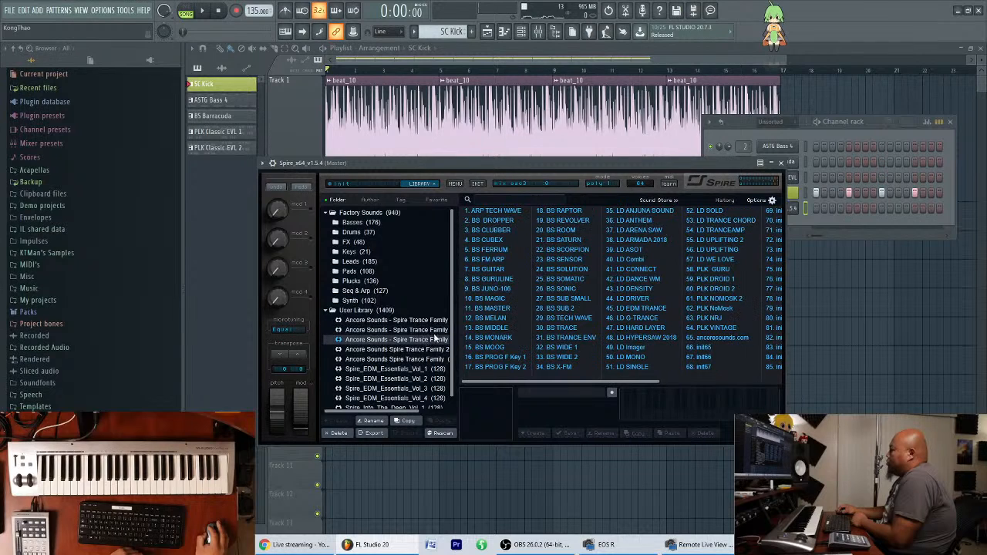
Audition Spire lead presets from LD Combi through LD G-TRANCE, plus the two leads starting at number 52.
{"action": "left_click", "coordinate": [637, 259]}
{"action": "left_click", "coordinate": [642, 269]}
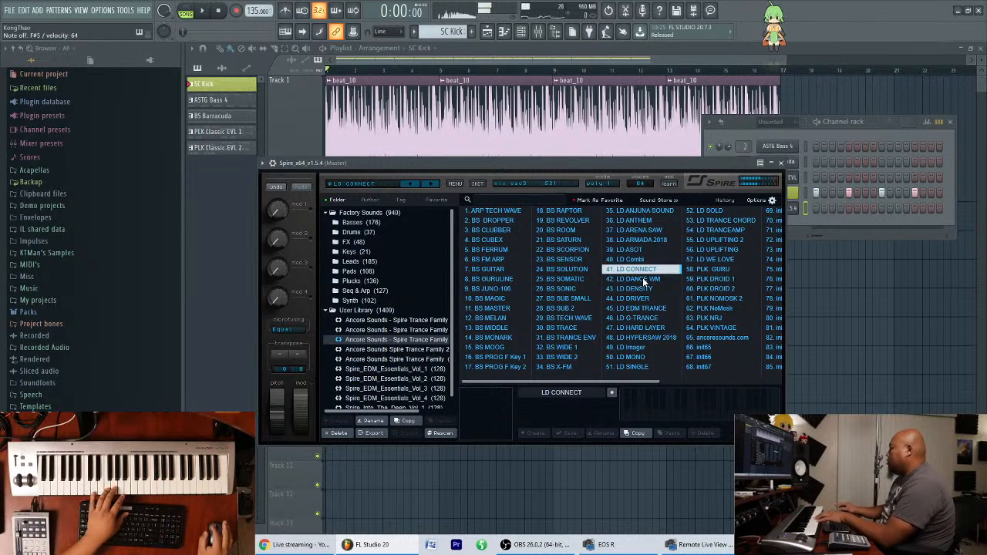
{"action": "left_click", "coordinate": [644, 279]}
{"action": "left_click", "coordinate": [642, 290]}
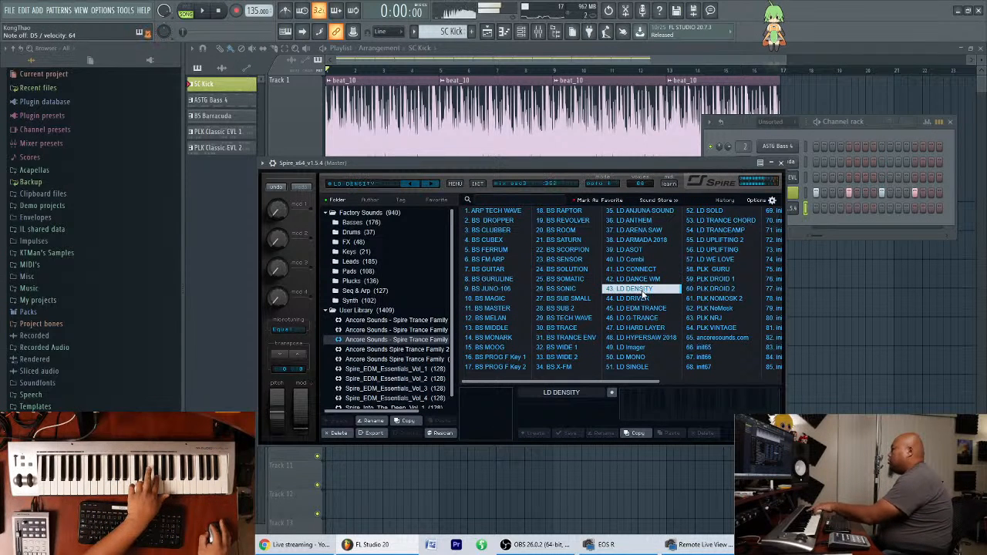
{"action": "left_click", "coordinate": [643, 298]}
{"action": "left_click", "coordinate": [648, 308]}
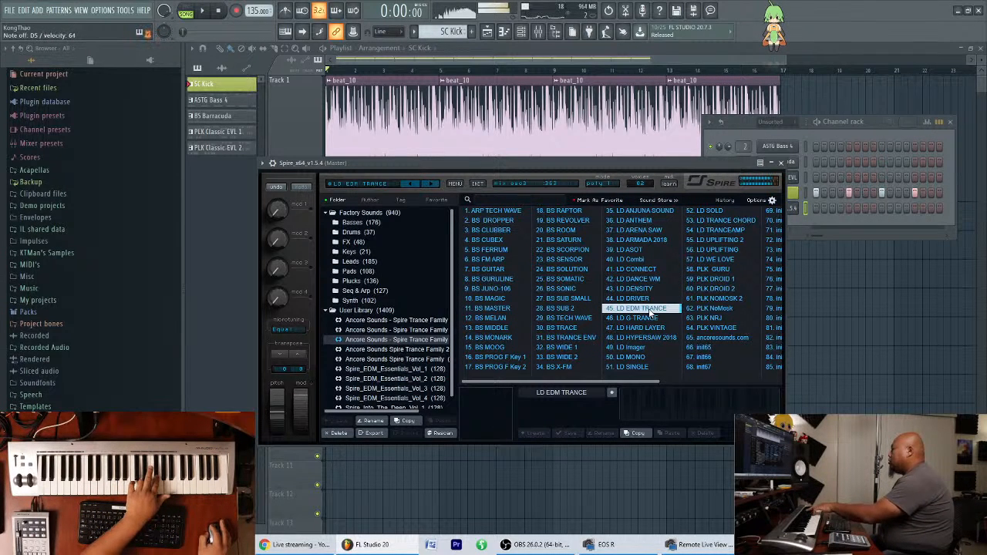
{"action": "left_click", "coordinate": [651, 320]}
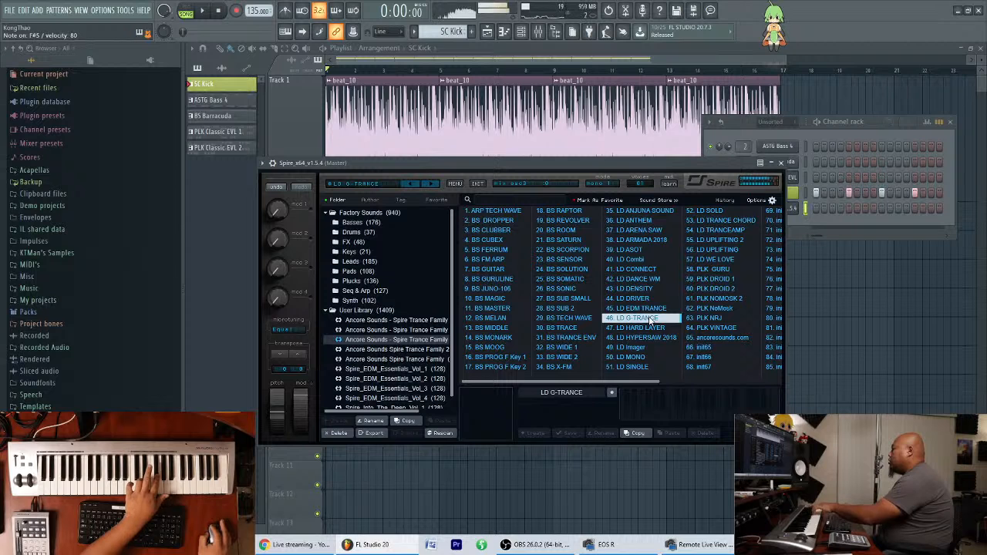
{"action": "left_click", "coordinate": [714, 211]}
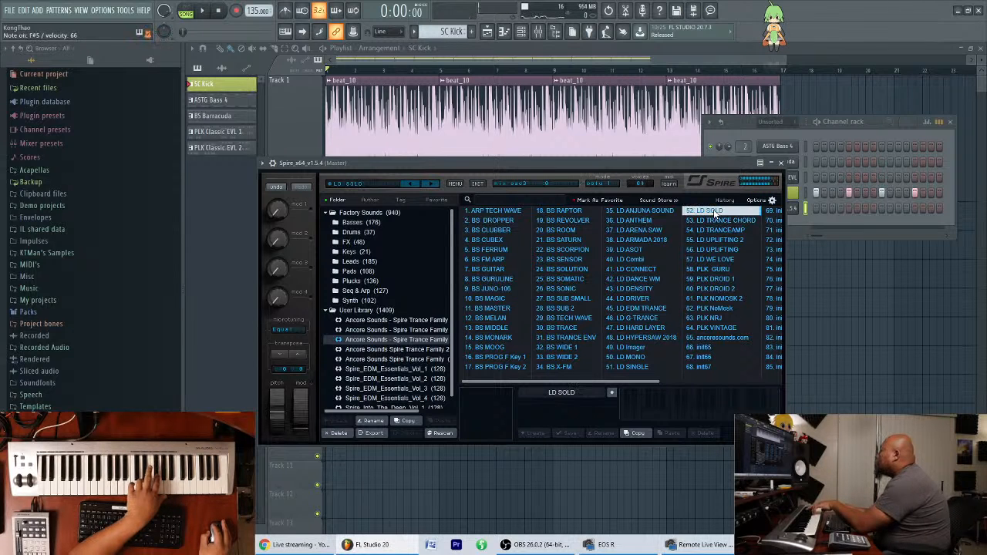
{"action": "left_click", "coordinate": [718, 221]}
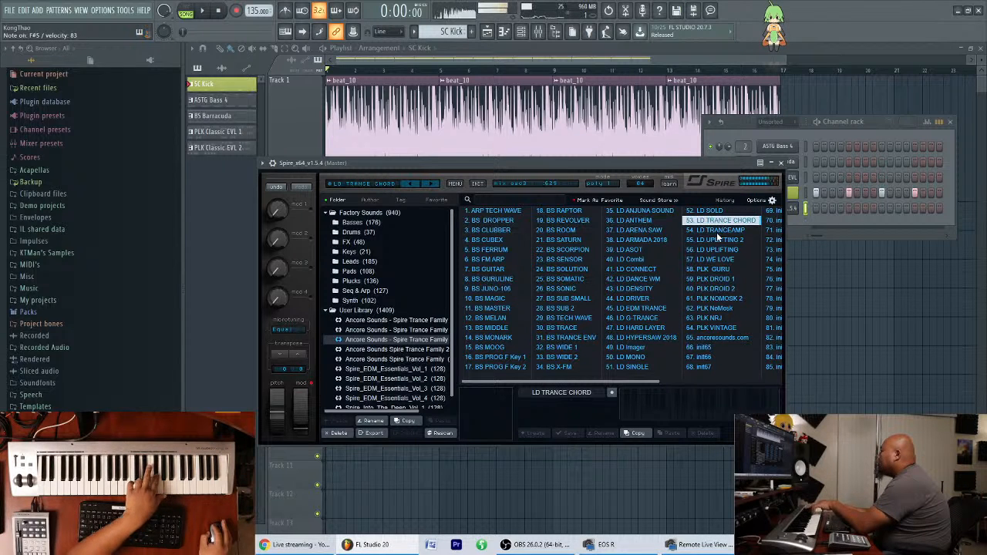
Load the LD TRANCEAMP preset in Spire and move the Spire window and channel rack apart.
{"action": "left_click", "coordinate": [718, 231]}
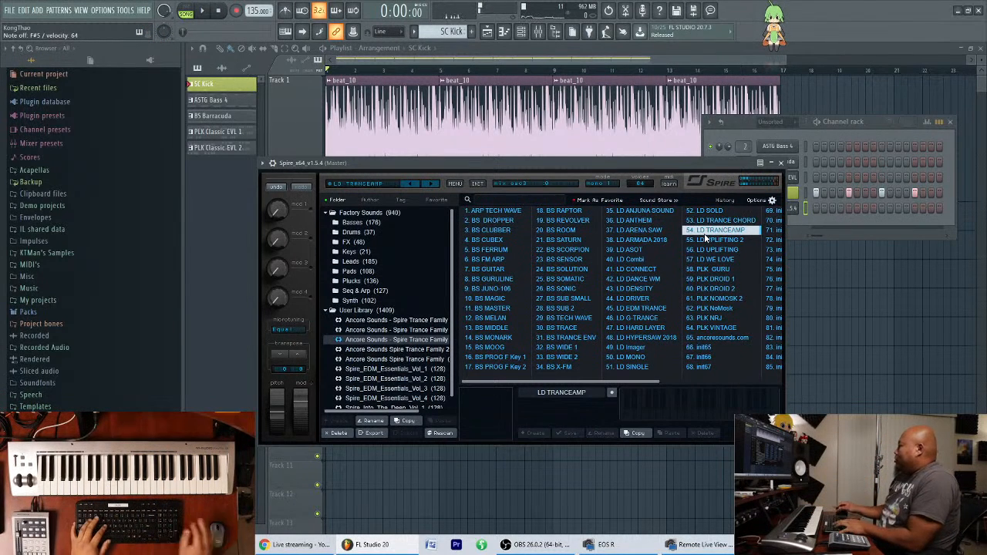
{"action": "left_click_drag", "start_coordinate": [649, 170], "coordinate": [577, 255]}
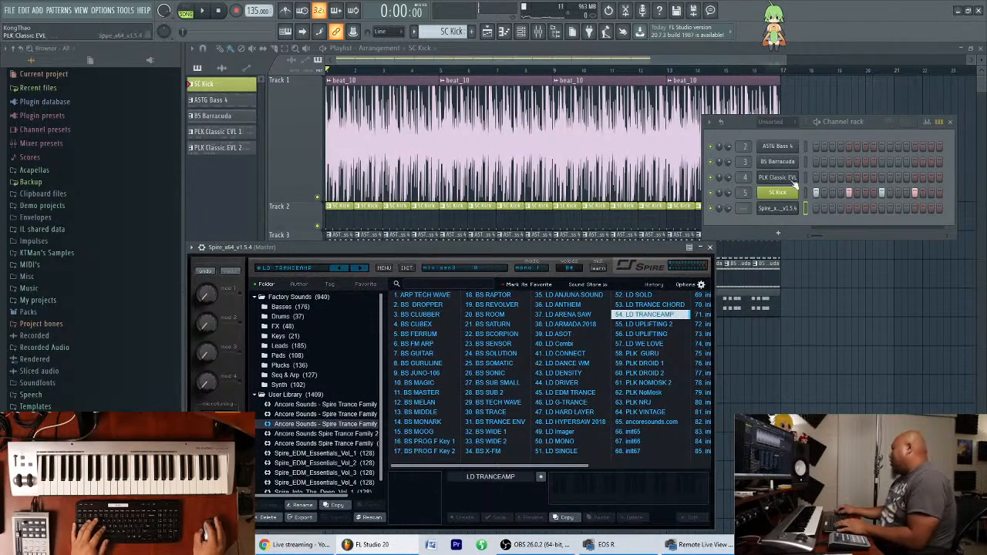
{"action": "left_click_drag", "start_coordinate": [881, 122], "coordinate": [890, 89]}
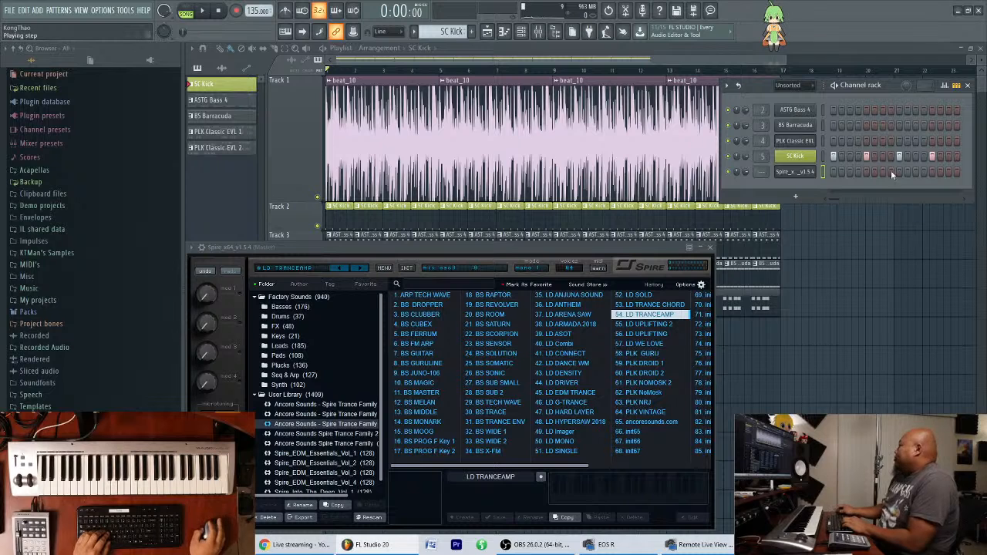
{"action": "left_click_drag", "start_coordinate": [889, 87], "coordinate": [881, 356]}
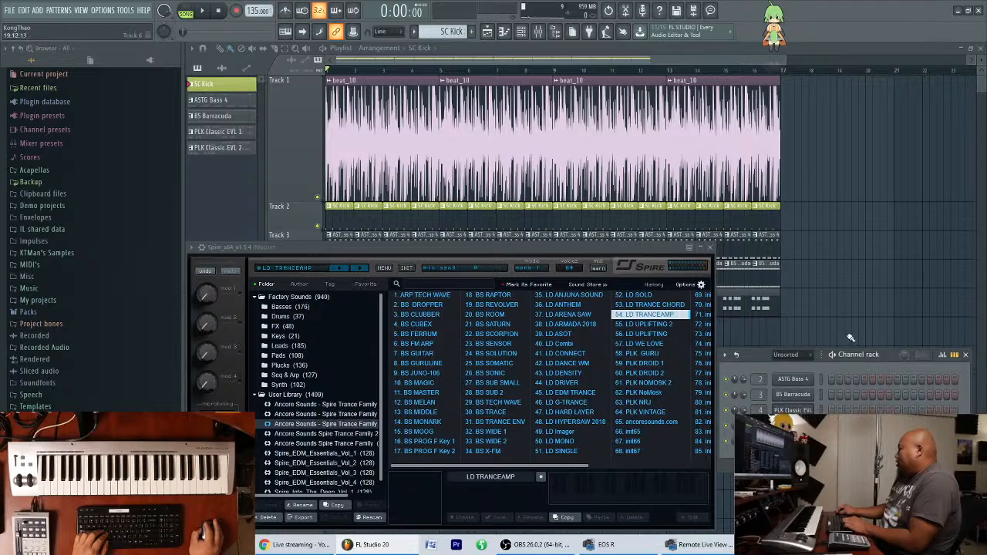
{"action": "mouse_move", "coordinate": [566, 245]}
{"action": "left_mouse_down"}
{"action": "mouse_move", "coordinate": [562, 215]}
{"action": "mouse_move", "coordinate": [572, 212]}
{"action": "mouse_move", "coordinate": [567, 247]}
{"action": "left_mouse_up"}
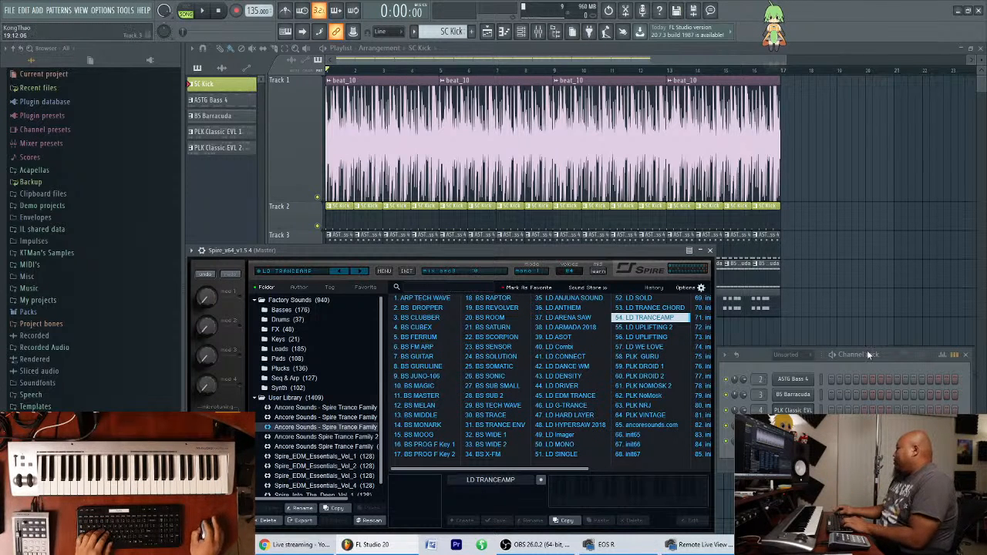
{"action": "left_click_drag", "start_coordinate": [888, 360], "coordinate": [889, 262]}
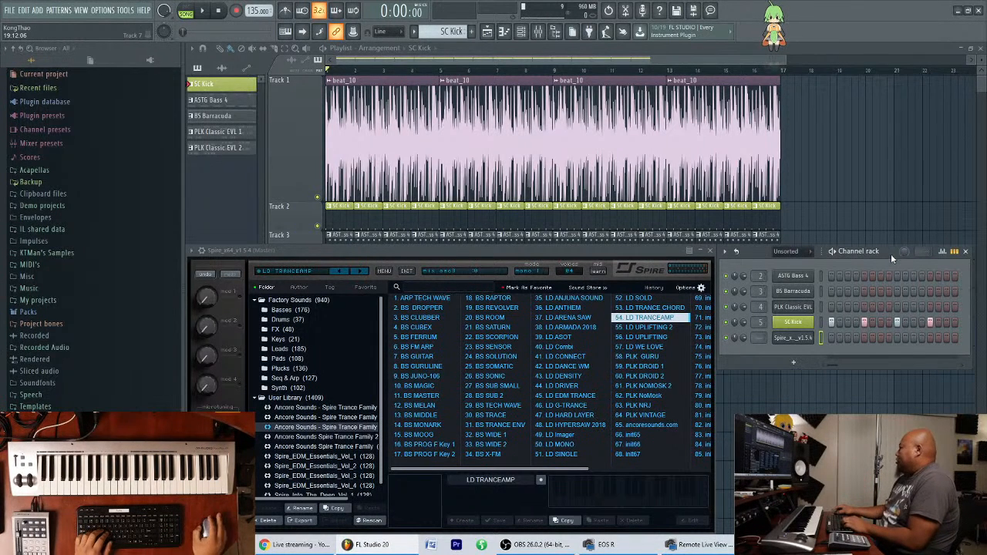
{"action": "left_click_drag", "start_coordinate": [887, 260], "coordinate": [891, 283]}
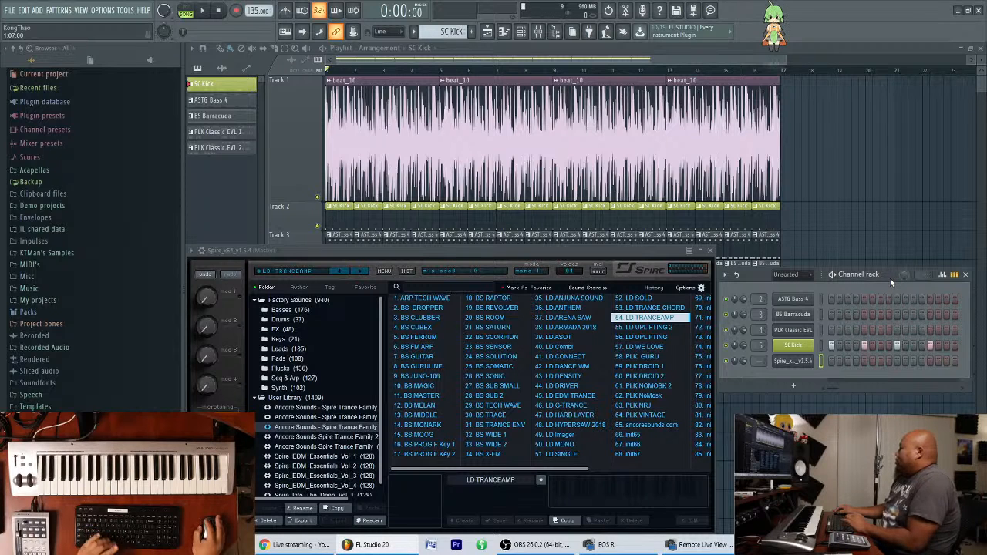
{"action": "left_click_drag", "start_coordinate": [890, 278], "coordinate": [894, 291]}
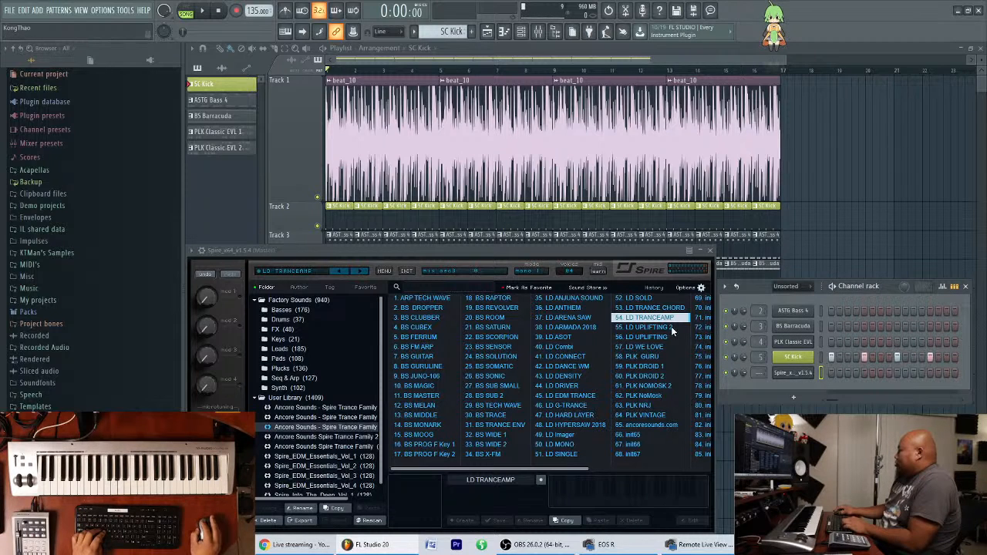
Audition the LD UPLIFTING 2 preset in Spire with the channel rack and plugin windows moved apart.
{"action": "left_click", "coordinate": [648, 327]}
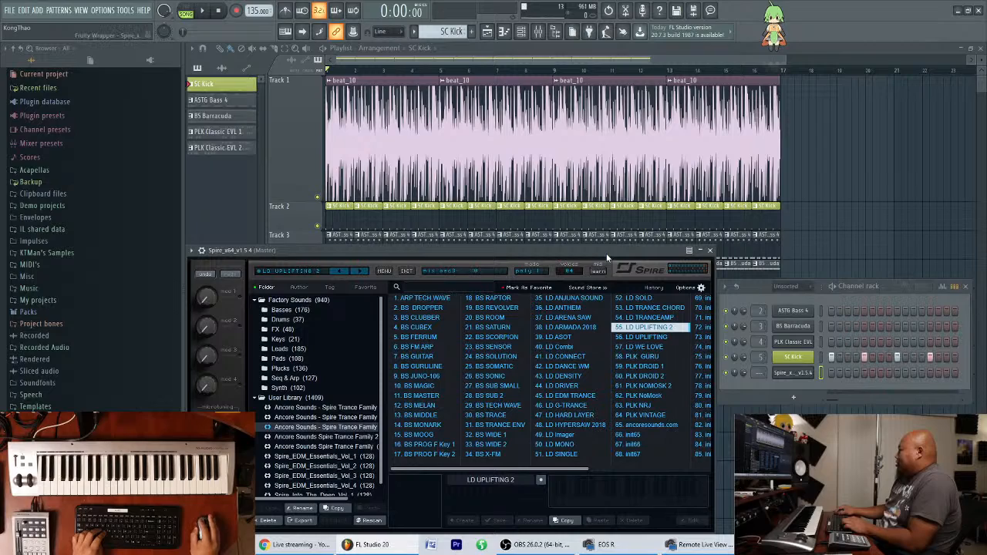
{"action": "mouse_move", "coordinate": [608, 247]}
{"action": "left_mouse_down"}
{"action": "mouse_move", "coordinate": [615, 220]}
{"action": "mouse_move", "coordinate": [617, 230]}
{"action": "left_mouse_up"}
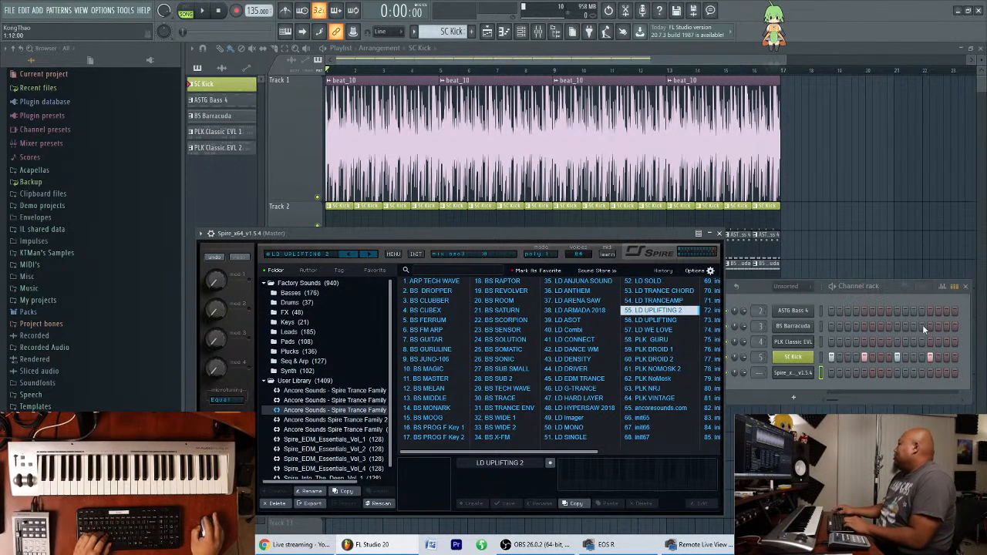
{"action": "left_click_drag", "start_coordinate": [625, 232], "coordinate": [617, 230]}
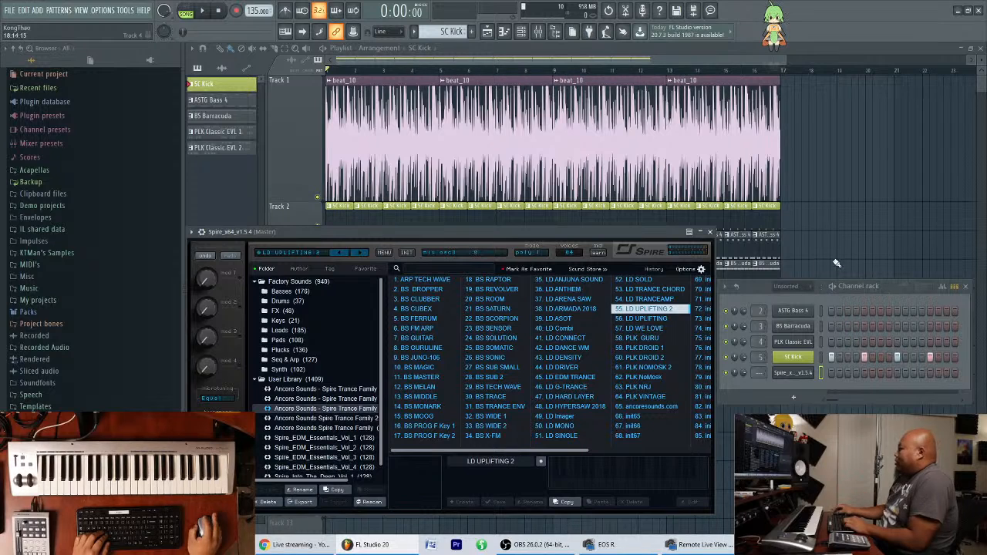
{"action": "left_click_drag", "start_coordinate": [892, 296], "coordinate": [890, 241]}
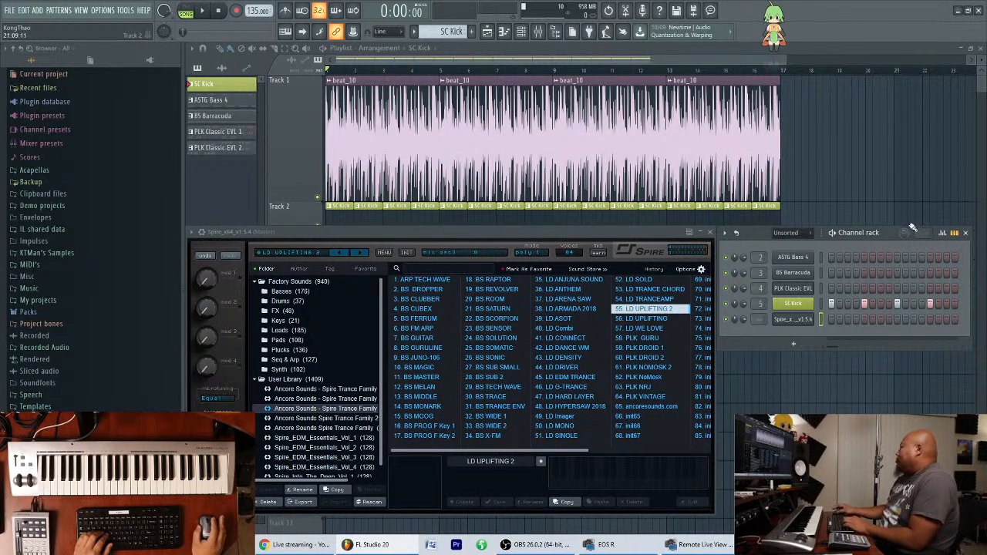
{"action": "left_click_drag", "start_coordinate": [888, 233], "coordinate": [888, 85]}
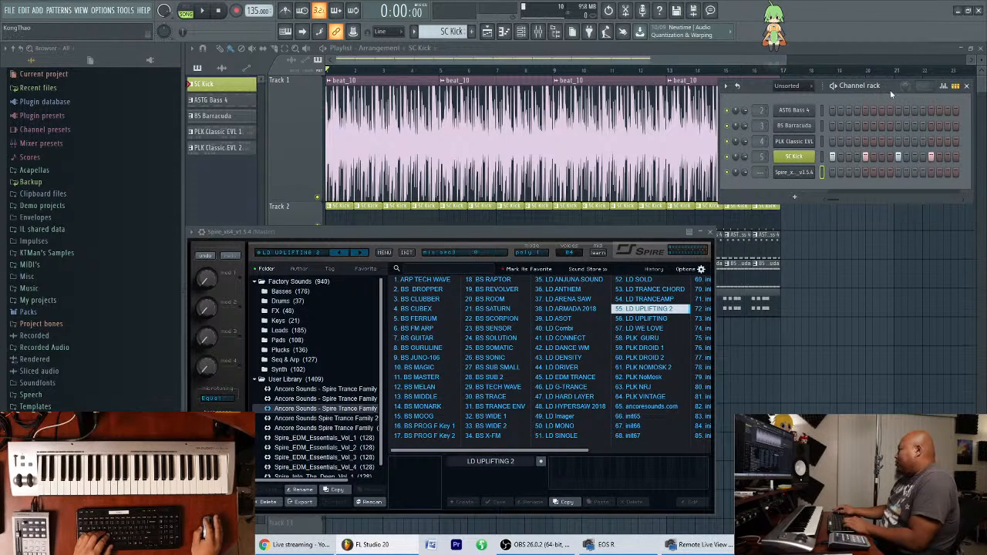
{"action": "left_click_drag", "start_coordinate": [602, 232], "coordinate": [605, 246]}
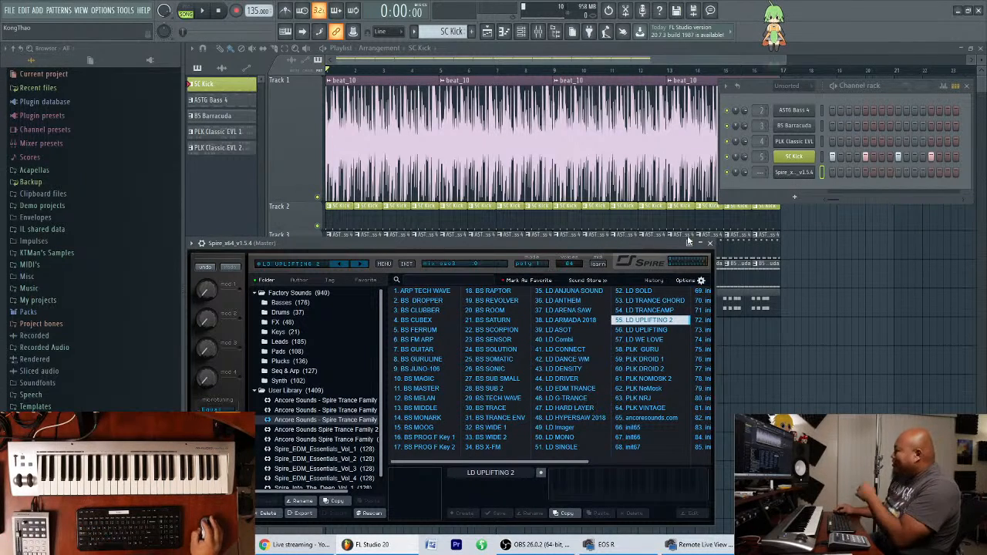
{"action": "left_click", "coordinate": [802, 178]}
{"action": "left_click", "coordinate": [802, 178]}
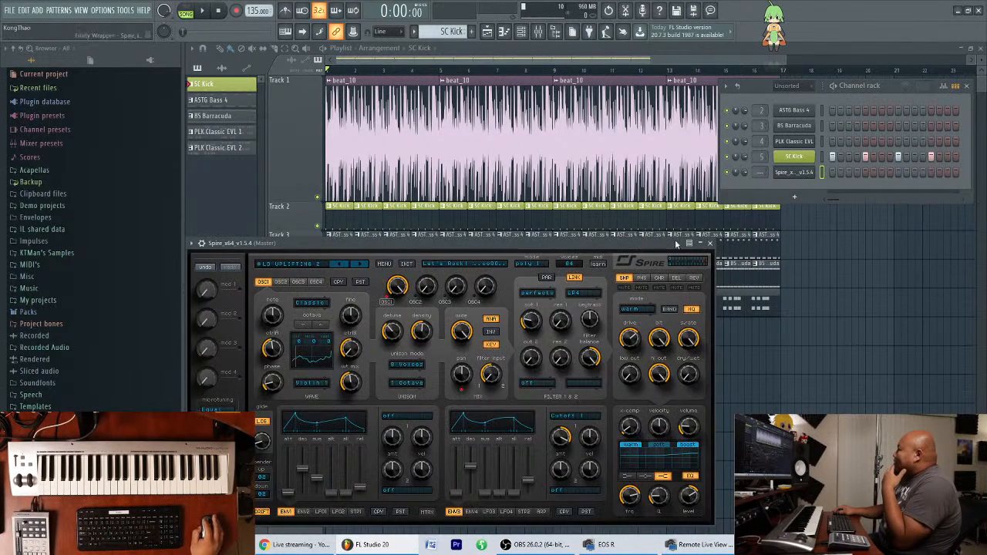
{"action": "mouse_move", "coordinate": [633, 247]}
{"action": "left_mouse_down"}
{"action": "mouse_move", "coordinate": [637, 240]}
{"action": "mouse_move", "coordinate": [631, 249]}
{"action": "left_mouse_up"}
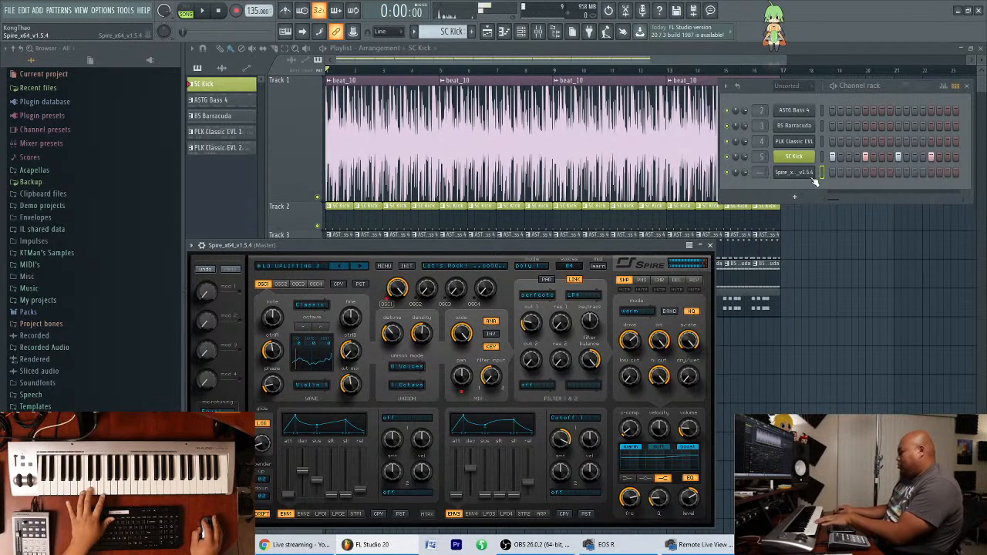
Audition more Spire presets from the same bank, from LD UPLIFTING and LD WE LOVE through the plucks down to PLK VINTAGE.
{"action": "left_click", "coordinate": [319, 268]}
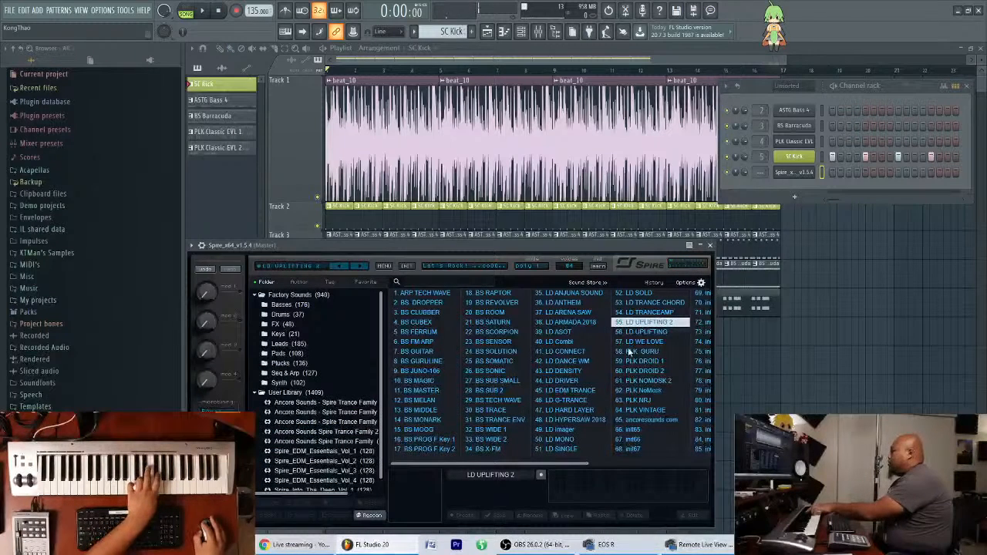
{"action": "left_click", "coordinate": [649, 332]}
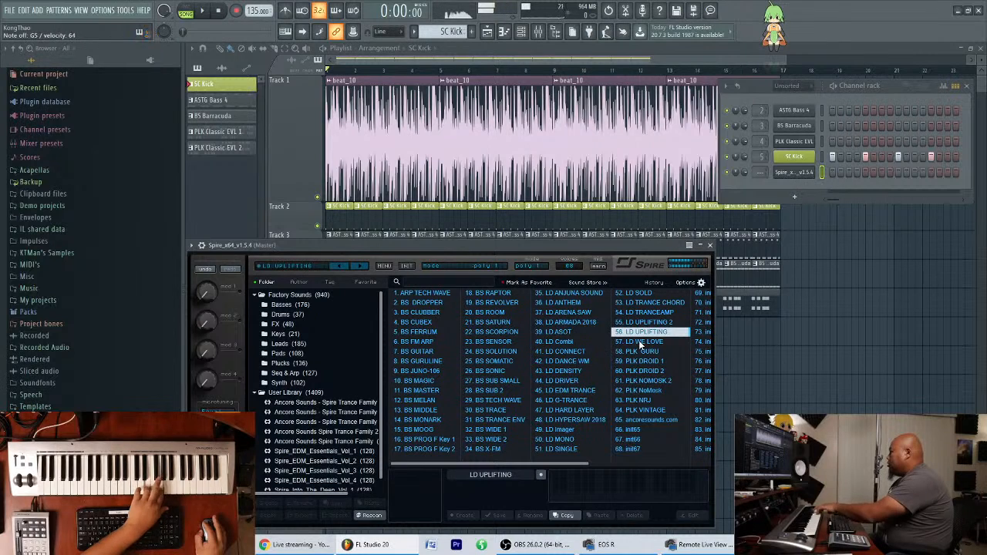
{"action": "left_click", "coordinate": [640, 344]}
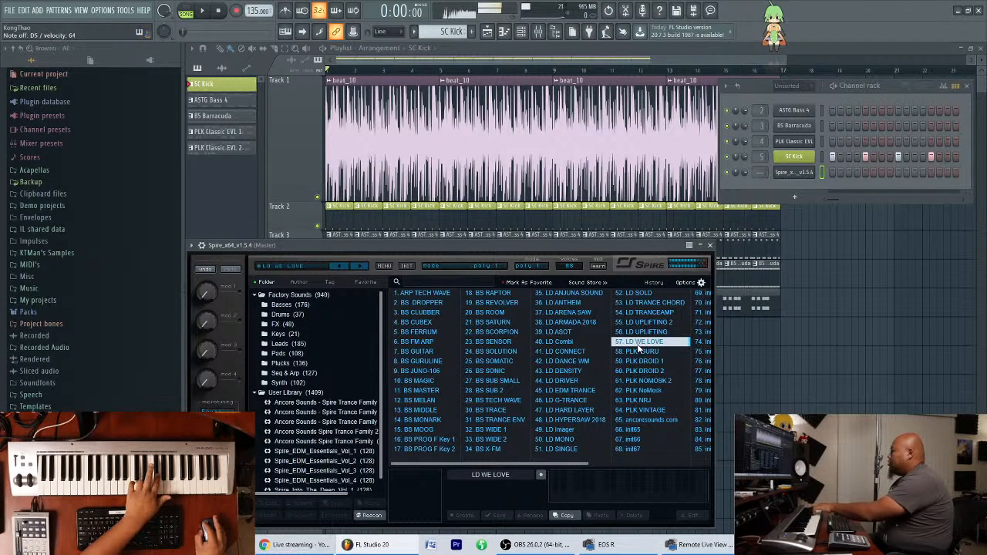
{"action": "left_click", "coordinate": [645, 353]}
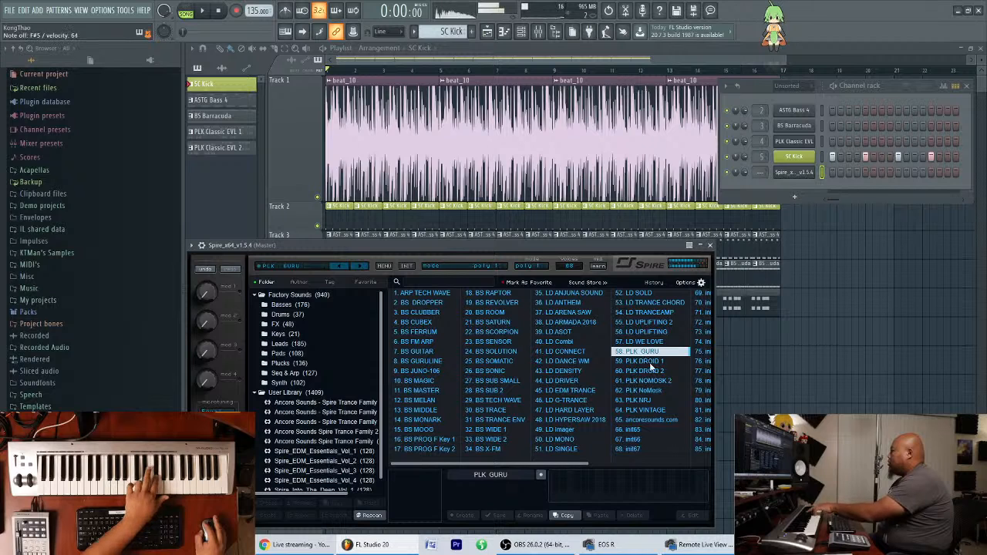
{"action": "left_click", "coordinate": [651, 371]}
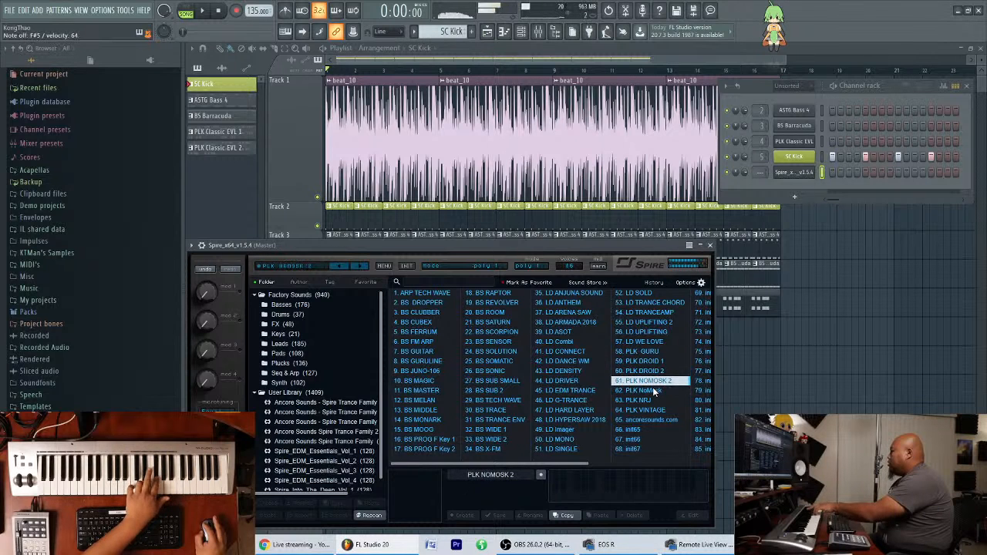
{"action": "left_click", "coordinate": [654, 390]}
{"action": "left_click", "coordinate": [653, 401]}
{"action": "left_click", "coordinate": [651, 410]}
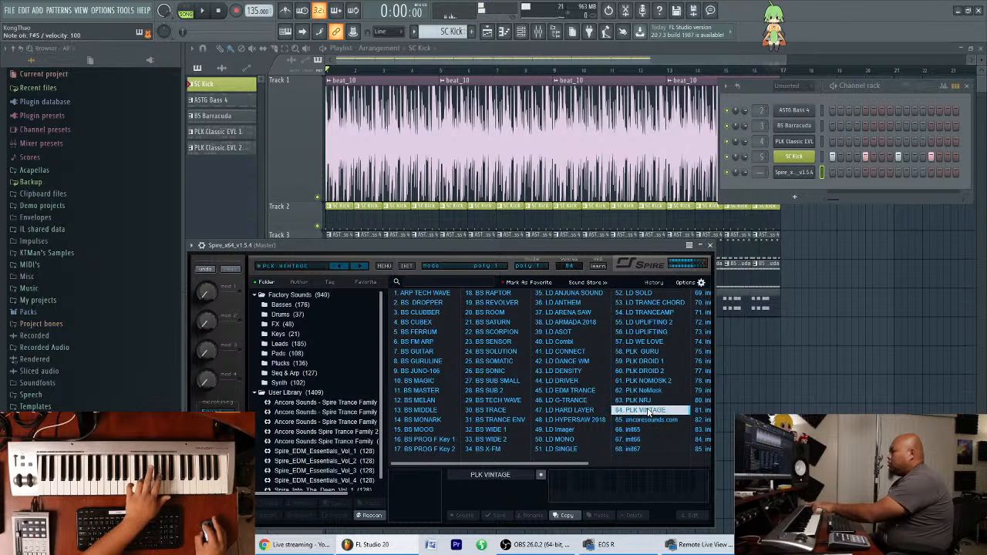
Open the Ancore Sounds Spire Trance Family 2 bank, try LD 4You and load the LD Andrew Rayel preset.
{"action": "left_click", "coordinate": [364, 433]}
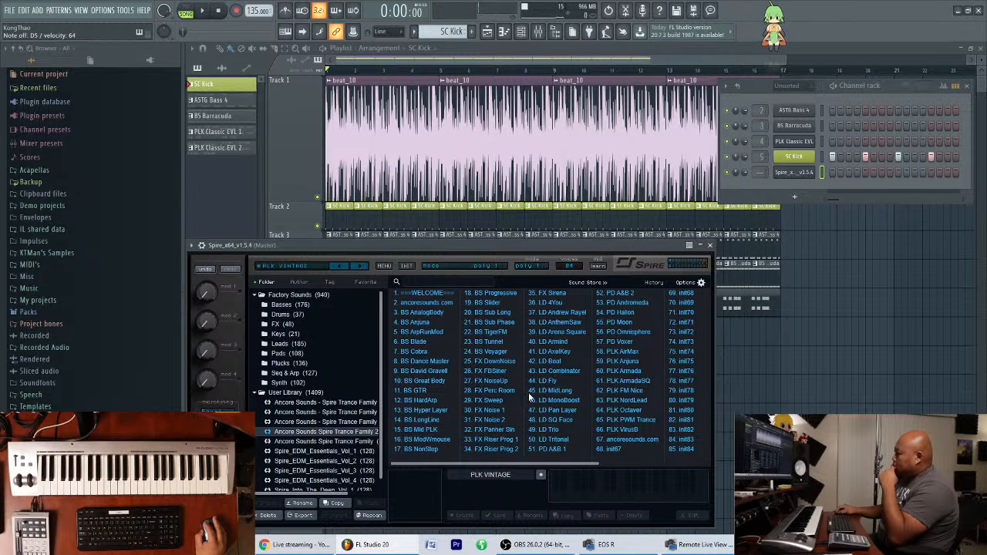
{"action": "left_click", "coordinate": [503, 430]}
{"action": "left_click", "coordinate": [552, 302]}
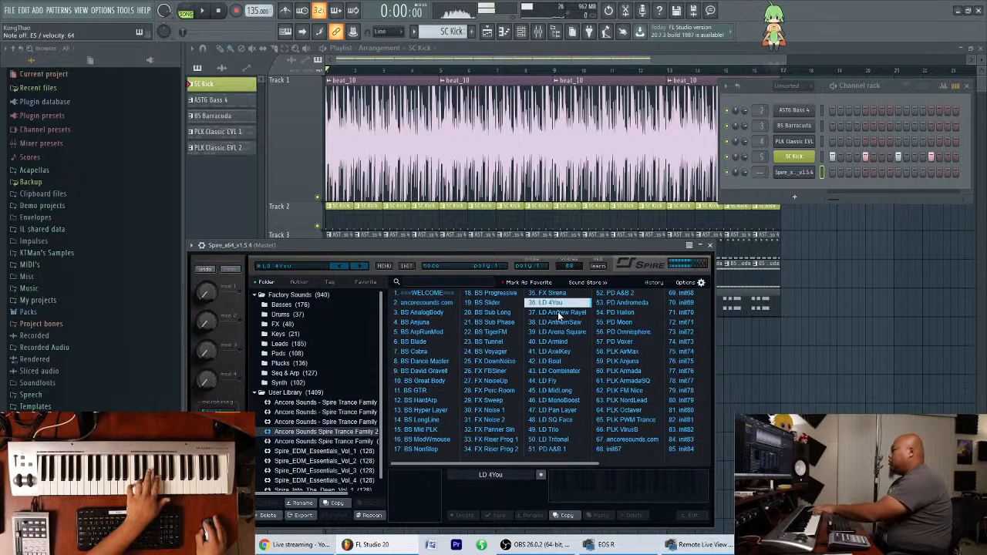
{"action": "left_click", "coordinate": [561, 313]}
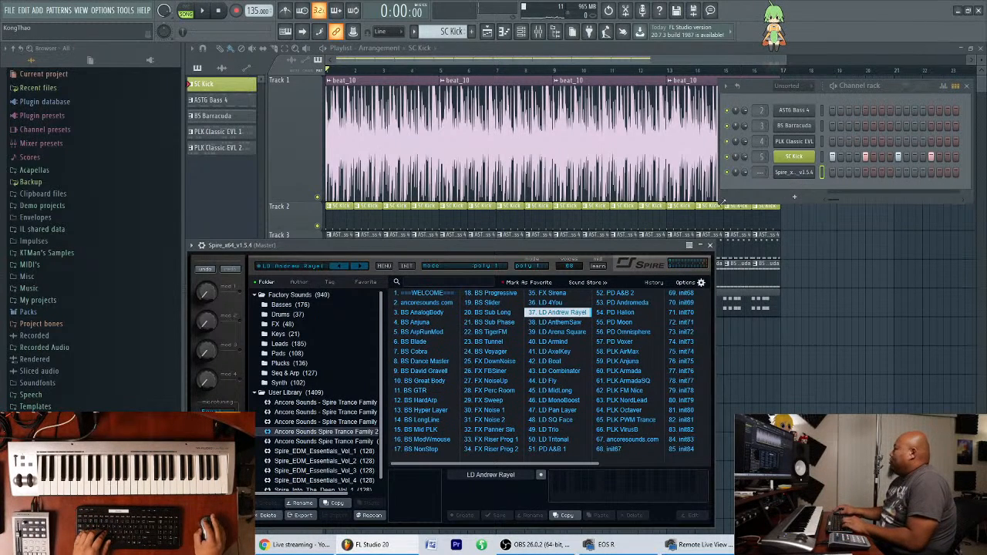
{"action": "mouse_move", "coordinate": [593, 248]}
{"action": "left_mouse_down"}
{"action": "mouse_move", "coordinate": [612, 239]}
{"action": "mouse_move", "coordinate": [591, 251]}
{"action": "left_mouse_up"}
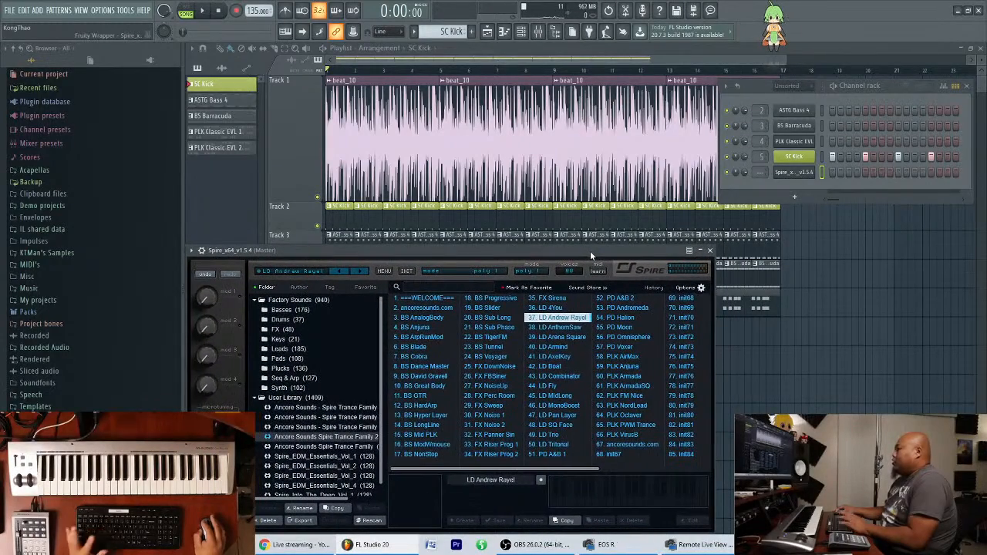
{"action": "left_click_drag", "start_coordinate": [889, 88], "coordinate": [891, 131]}
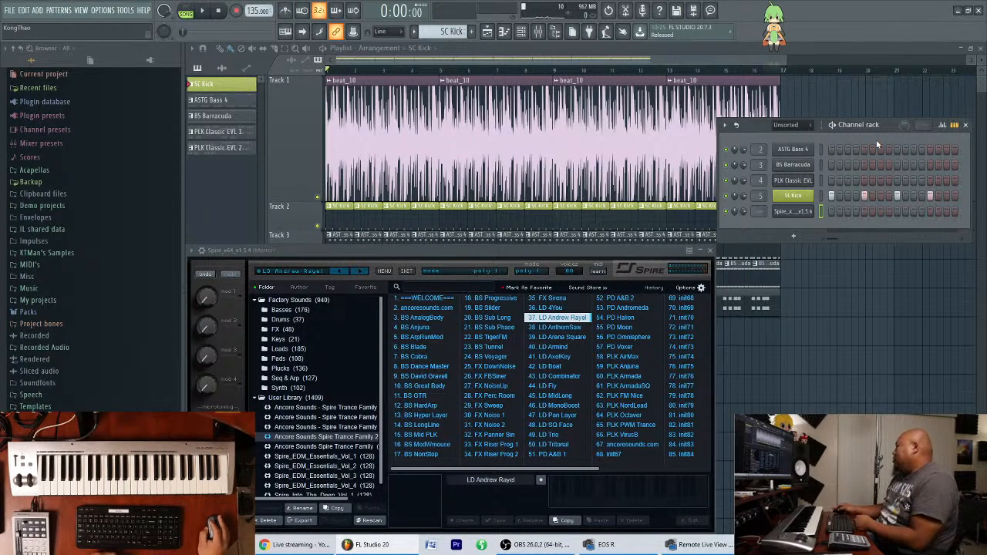
{"action": "left_click_drag", "start_coordinate": [886, 127], "coordinate": [889, 85]}
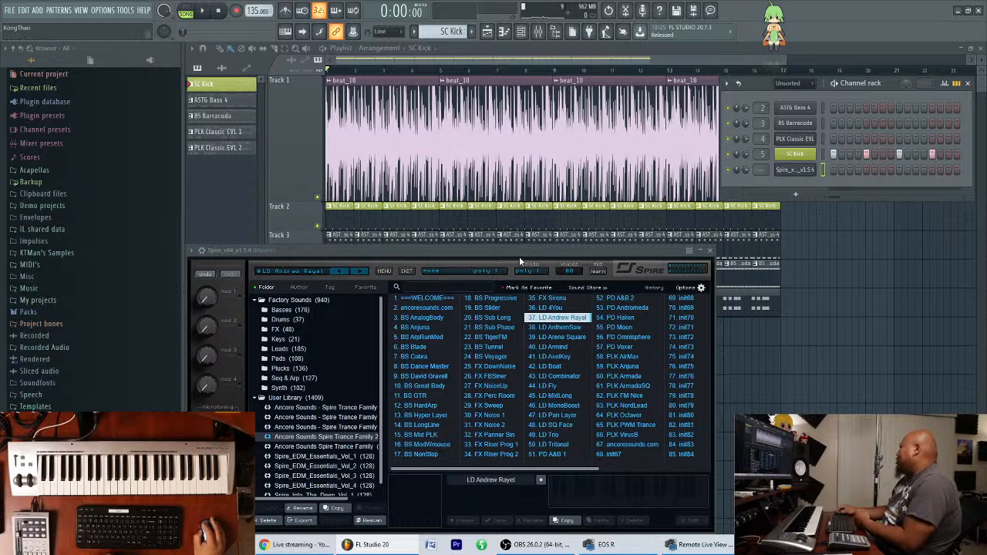
Rename the Spire channel as LD Andrew Rayel.
{"action": "right_click", "coordinate": [797, 175]}
{"action": "left_click", "coordinate": [819, 192]}
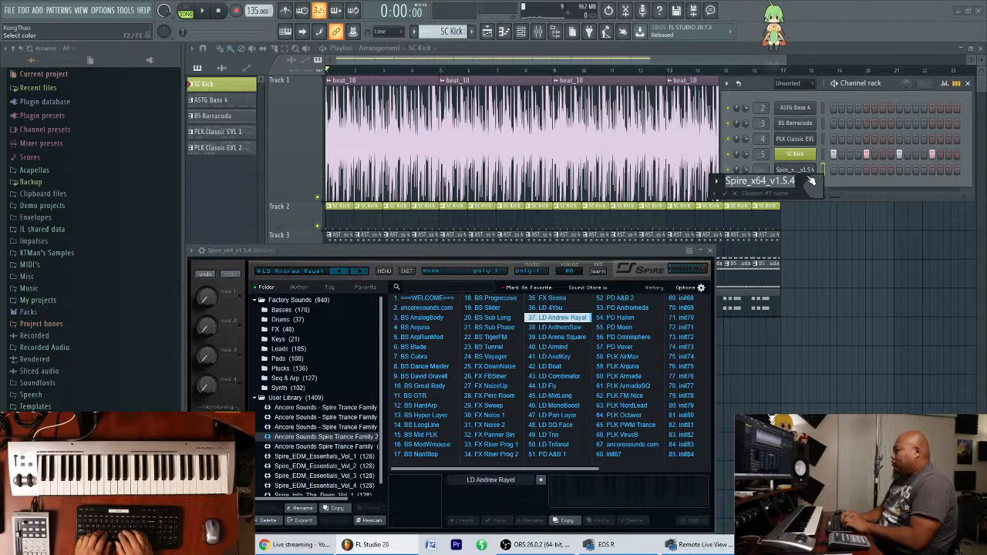
{"action": "type", "text": "LD Andrew"}
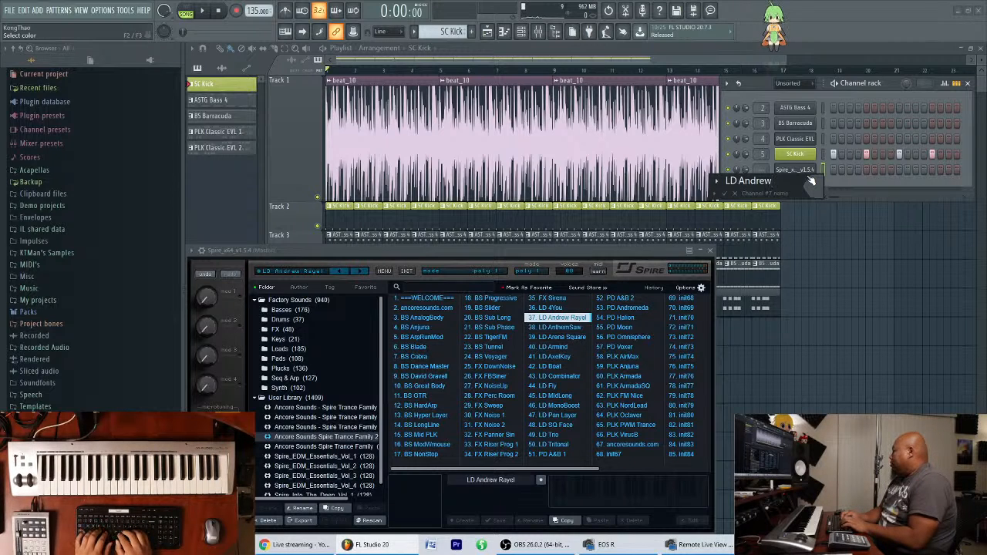
{"action": "type", "text": " Rayel"}
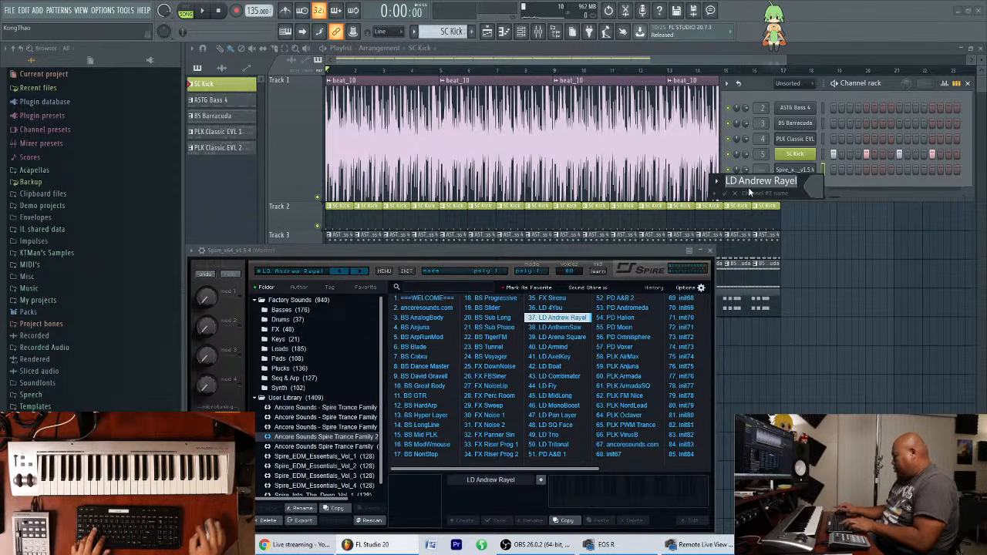
{"action": "key", "text": "Return"}
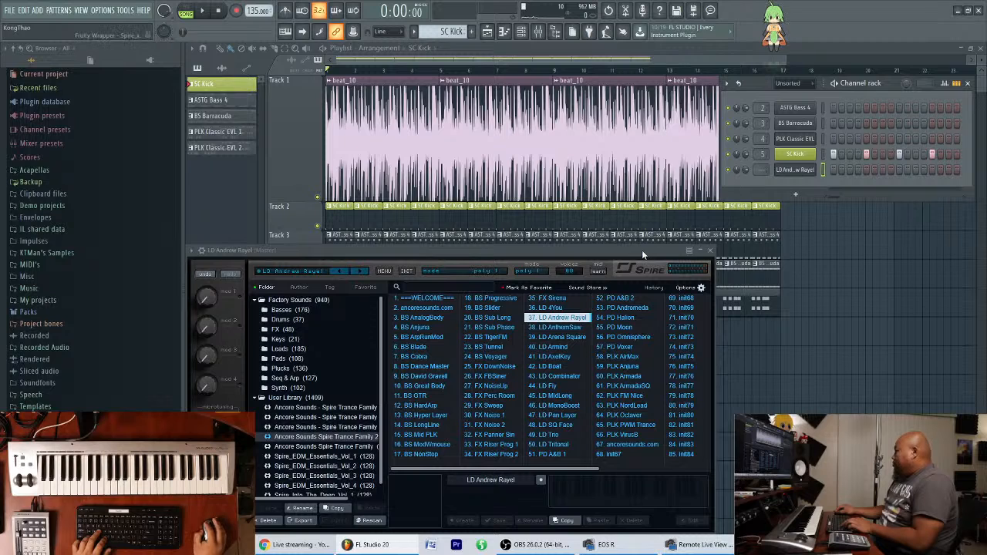
Route the LD Andrew Rayel channel to its own mixer track and move that track to position 5, ahead of SC Kick.
{"action": "left_click_drag", "start_coordinate": [642, 250], "coordinate": [648, 235]}
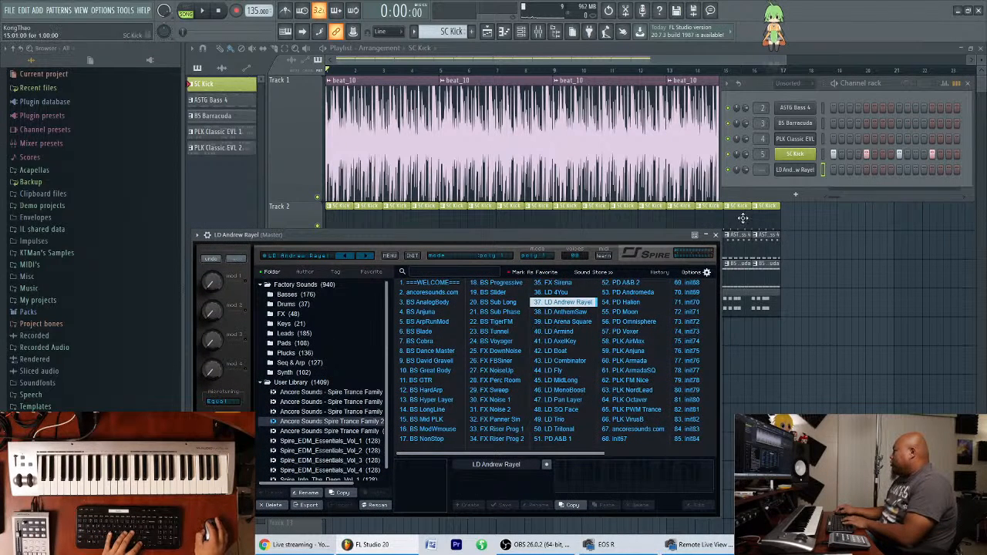
{"action": "key", "text": "ctrl+l"}
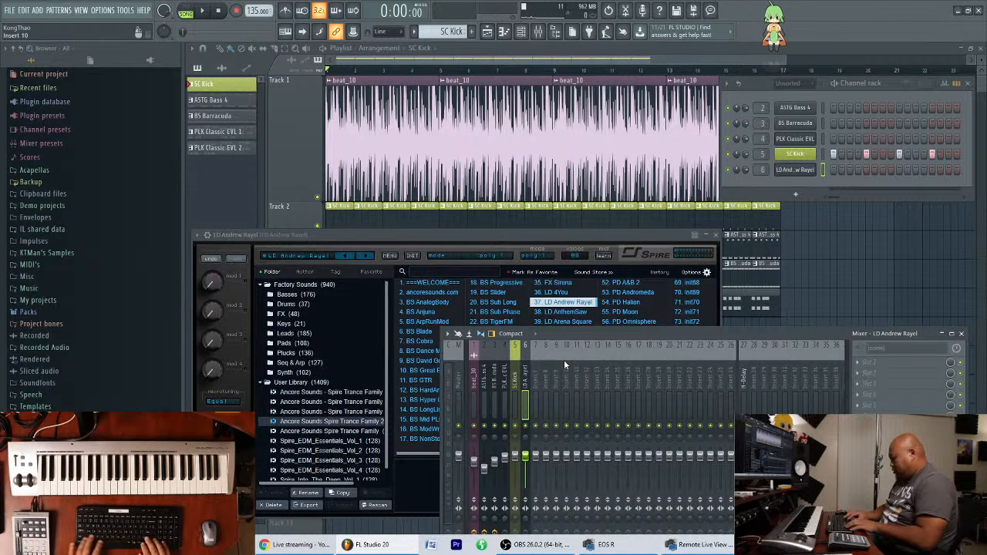
{"action": "key", "text": "alt+Left"}
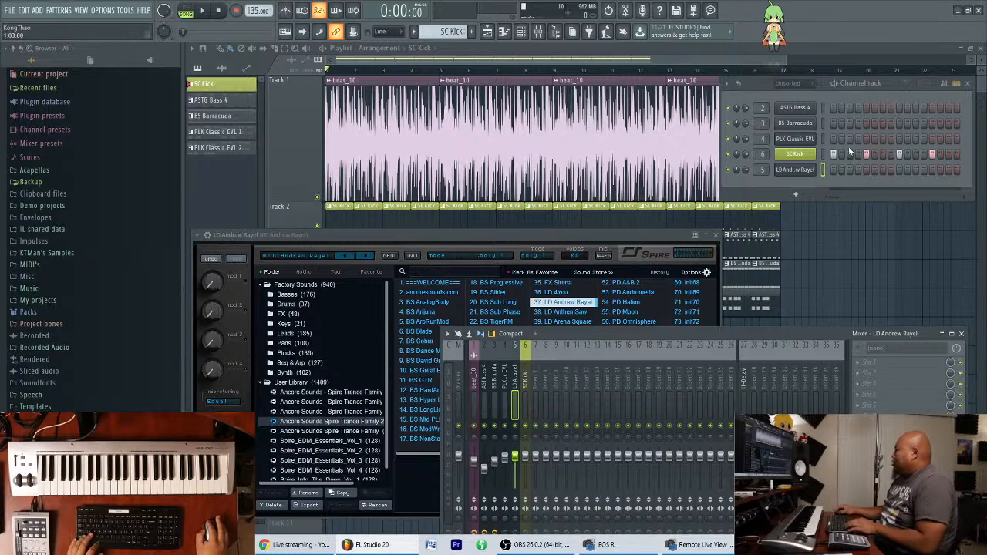
Move the SC Kick channel below LD Andrew Rayel in the channel rack and reposition the rack and Spire windows.
{"action": "left_click_drag", "start_coordinate": [890, 87], "coordinate": [895, 114]}
{"action": "left_click_drag", "start_coordinate": [597, 233], "coordinate": [593, 239]}
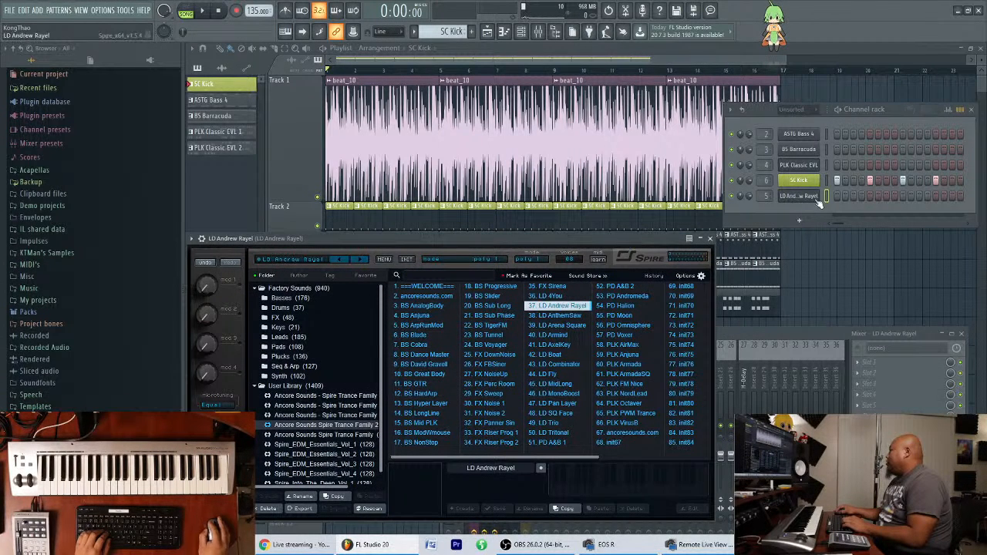
{"action": "left_click", "coordinate": [835, 207]}
{"action": "key", "text": "alt+Down"}
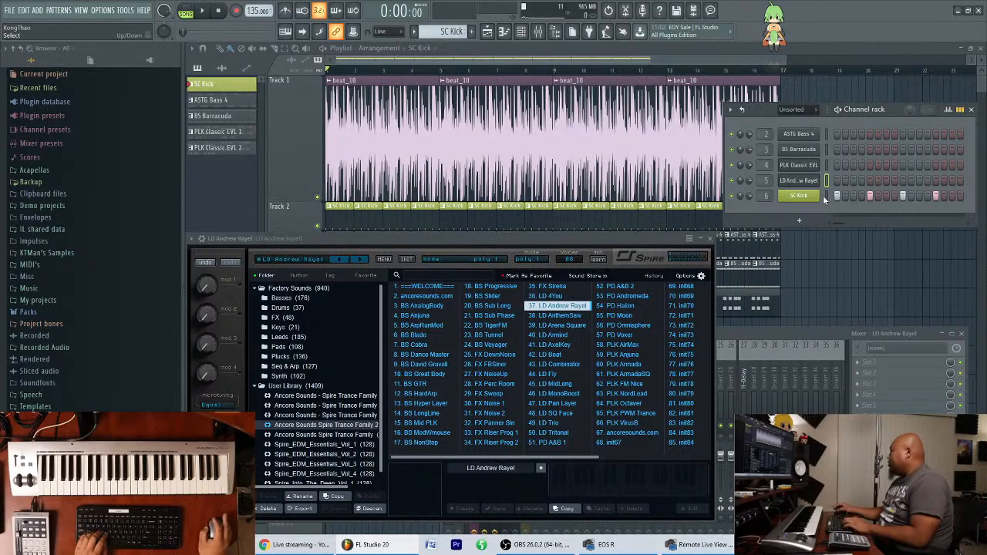
{"action": "left_click_drag", "start_coordinate": [550, 235], "coordinate": [549, 250]}
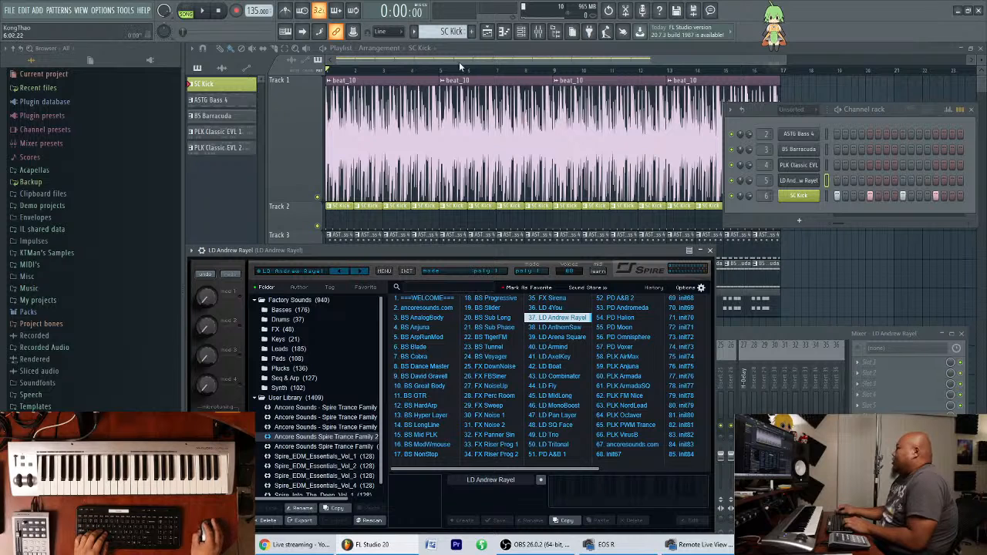
Create a pattern named LD Andrew Rayel and insert Fruity Free Filter in the first effect slot of the lead's mixer track.
{"action": "left_click", "coordinate": [472, 33]}
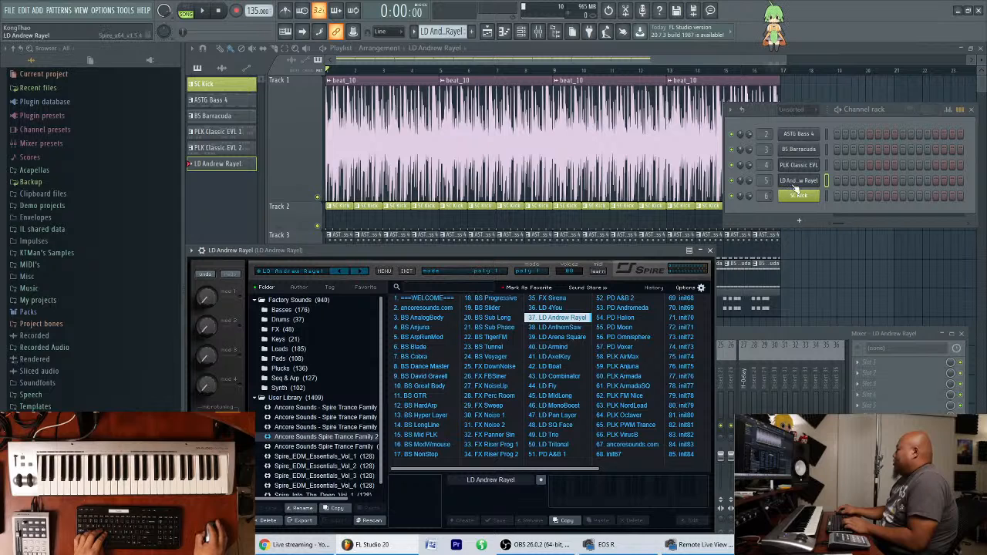
{"action": "left_click", "coordinate": [831, 332]}
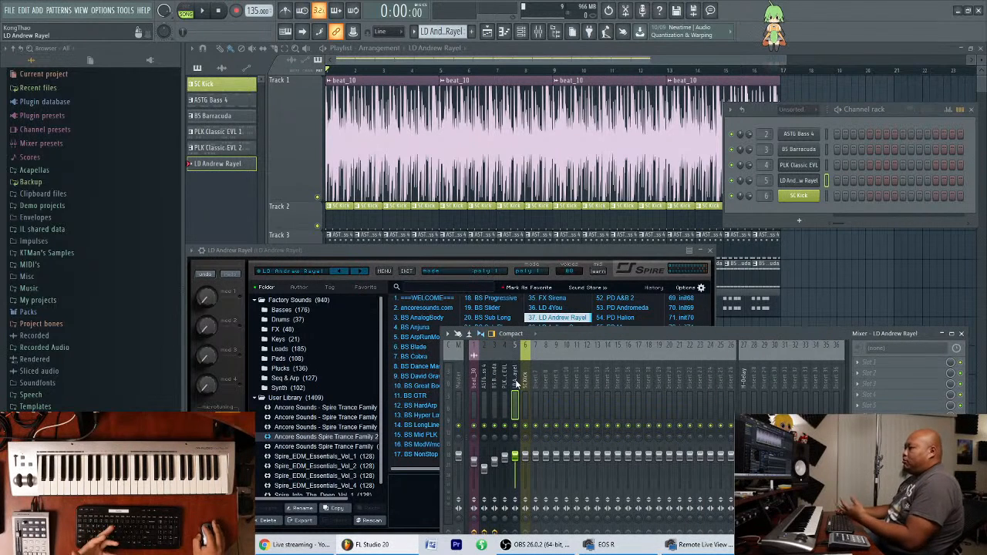
{"action": "left_click", "coordinate": [884, 364]}
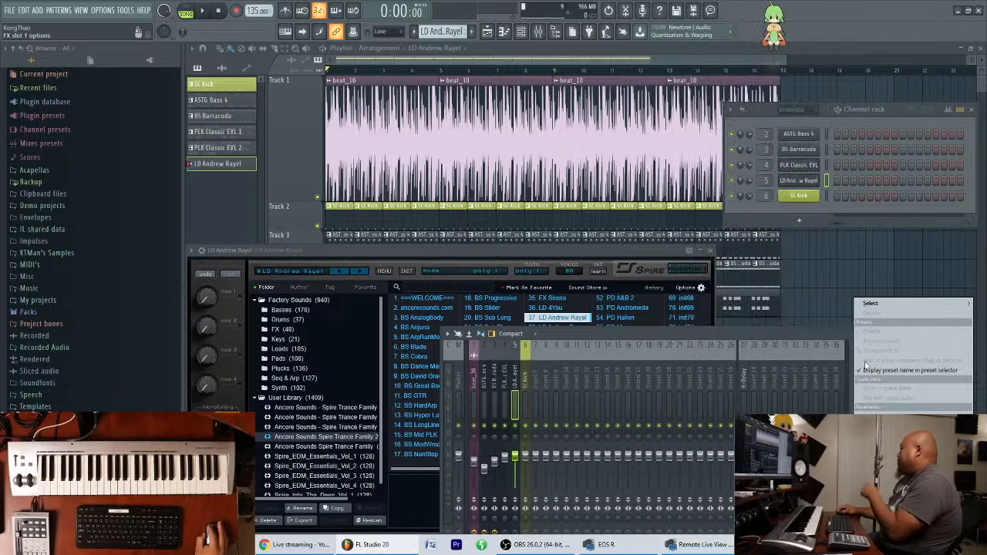
{"action": "mouse_move", "coordinate": [871, 309]}
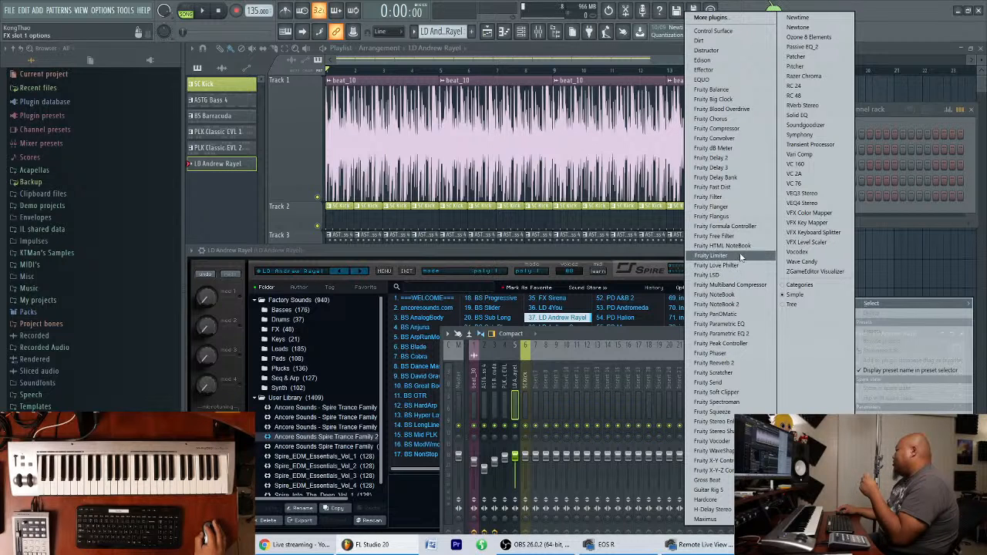
{"action": "left_click", "coordinate": [726, 236]}
{"action": "left_click_drag", "start_coordinate": [361, 180], "coordinate": [841, 254]}
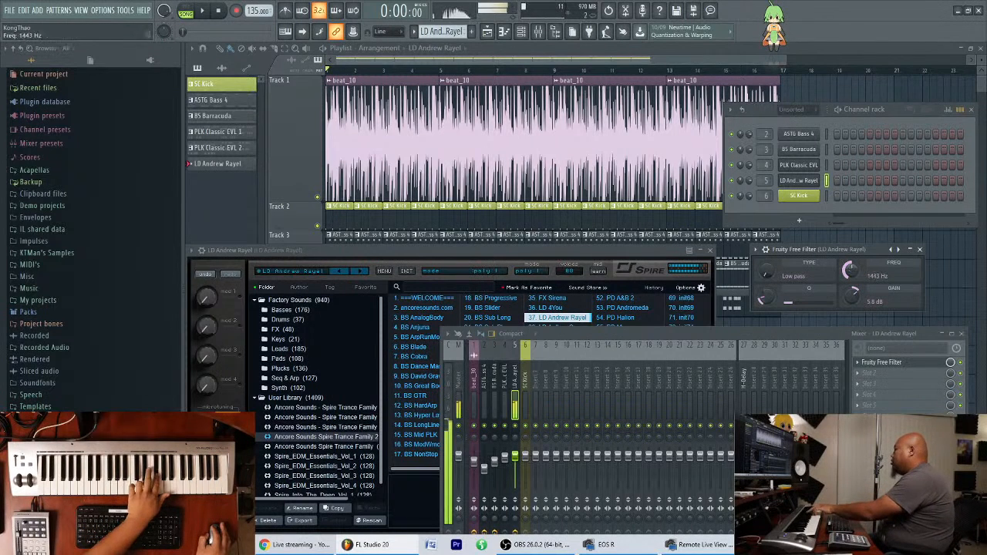
Lower the low-pass filter's Q and sweep its frequency while playing the lead, ending at 15219 Hz.
{"action": "left_click_drag", "start_coordinate": [853, 274], "coordinate": [852, 290]}
{"action": "left_click_drag", "start_coordinate": [770, 306], "coordinate": [762, 301]}
{"action": "left_click_drag", "start_coordinate": [852, 282], "coordinate": [852, 264]}
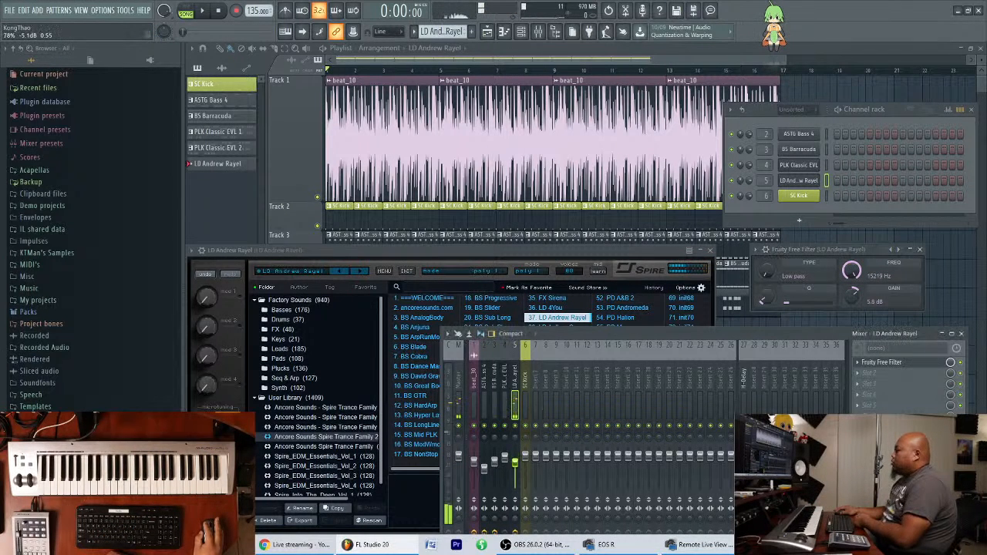
Copy all notes of the PLK Classic EVL 2 pattern into the empty LD Andrew Rayel pattern.
{"action": "left_click", "coordinate": [527, 48]}
{"action": "double_click", "coordinate": [624, 306]}
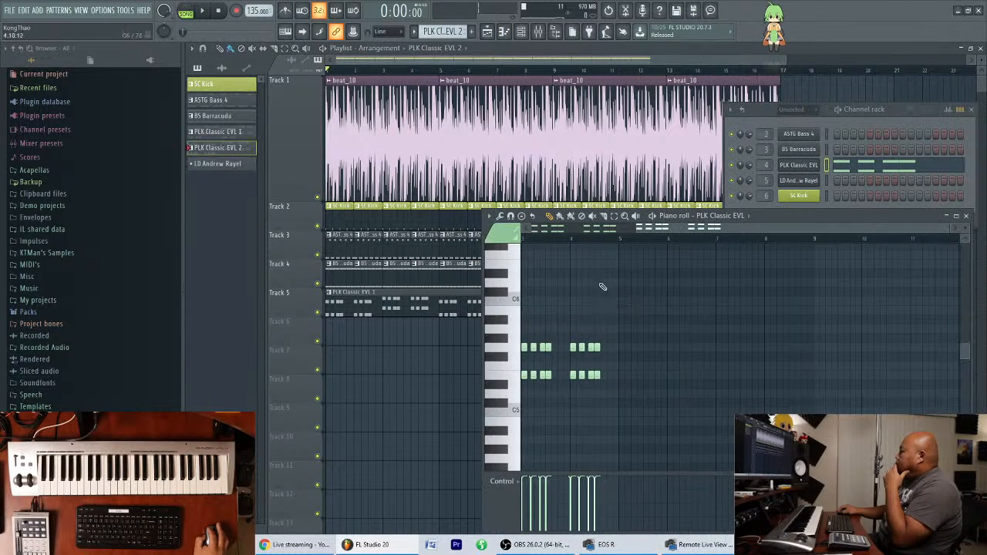
{"action": "left_click_drag", "start_coordinate": [572, 231], "coordinate": [532, 230]}
{"action": "left_click_drag", "start_coordinate": [503, 299], "coordinate": [507, 426]}
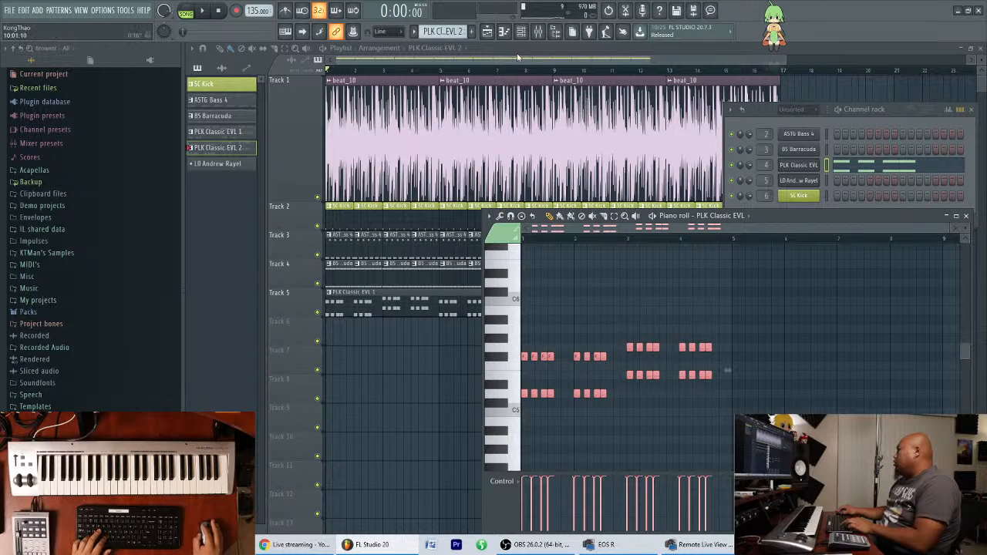
{"action": "left_click", "coordinate": [226, 165]}
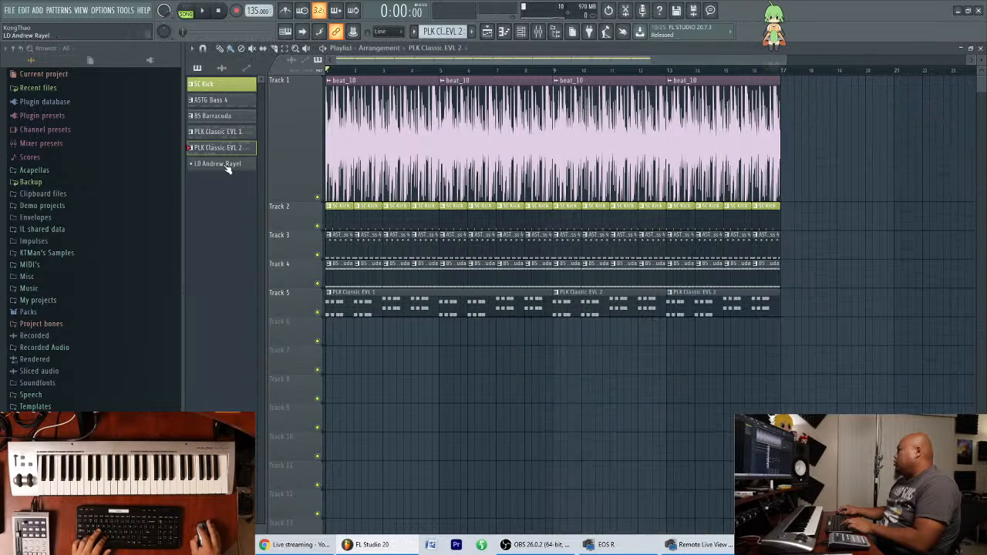
{"action": "left_click", "coordinate": [506, 33]}
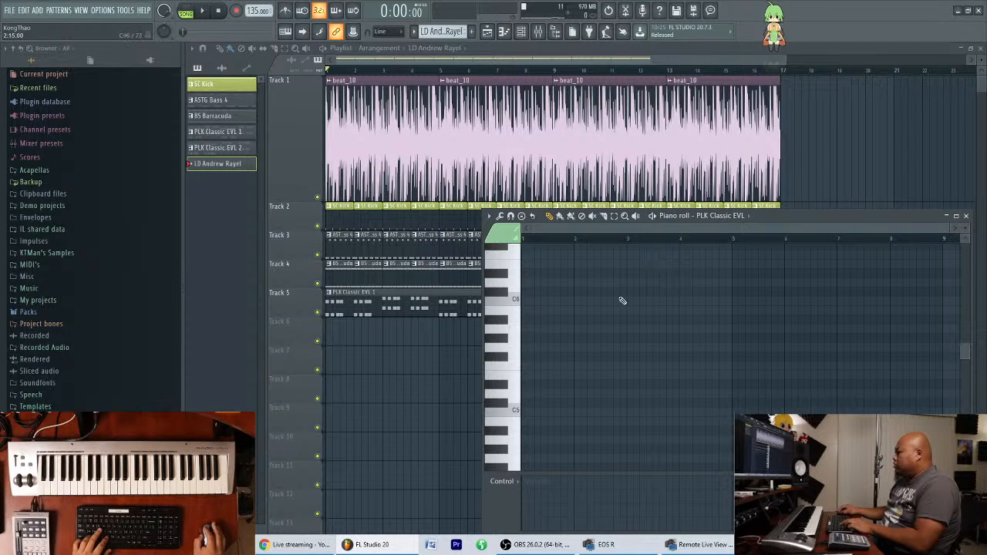
{"action": "left_click_drag", "start_coordinate": [773, 216], "coordinate": [720, 171]}
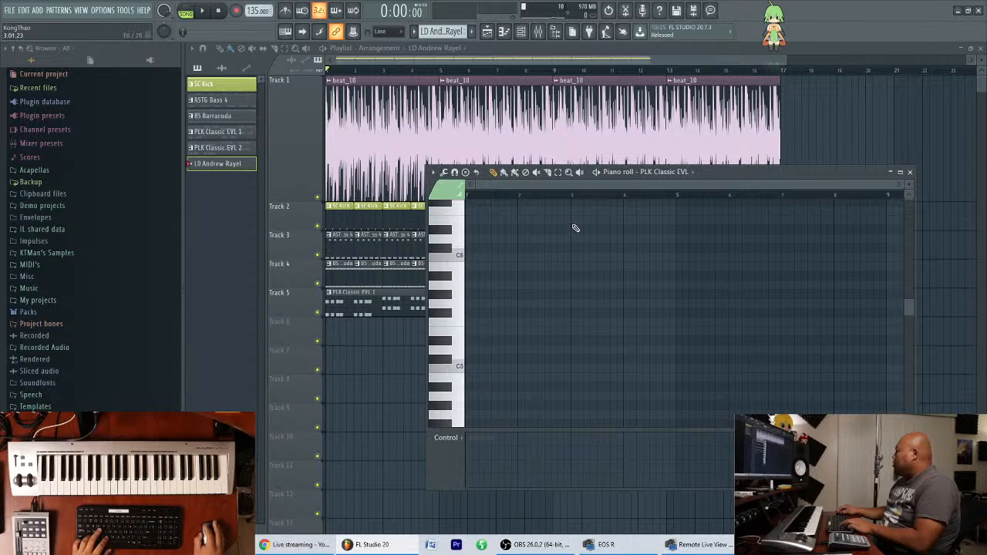
{"action": "left_click_drag", "start_coordinate": [652, 446], "coordinate": [458, 455]}
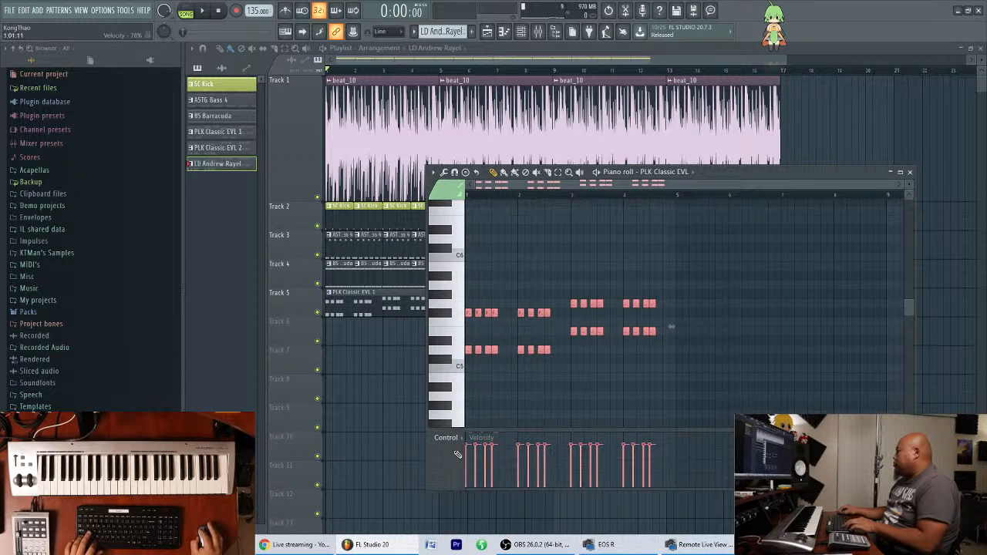
{"action": "left_click", "coordinate": [910, 172]}
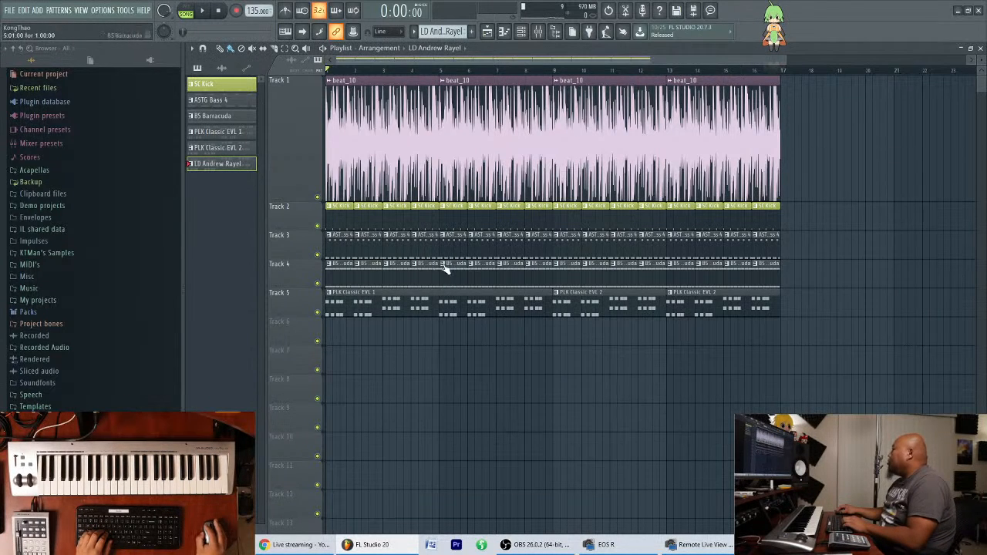
Place four consecutive LD Andrew Rayel pattern clips on Track 6, covering bars 1 to 16.
{"action": "left_click", "coordinate": [331, 334]}
{"action": "left_click_drag", "start_coordinate": [445, 335], "coordinate": [670, 347]}
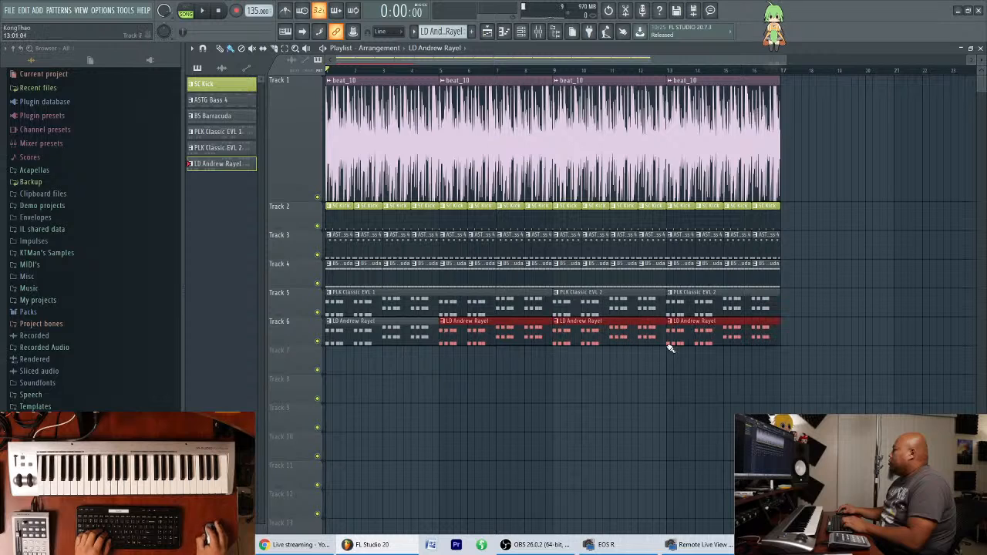
{"action": "right_click", "coordinate": [513, 410]}
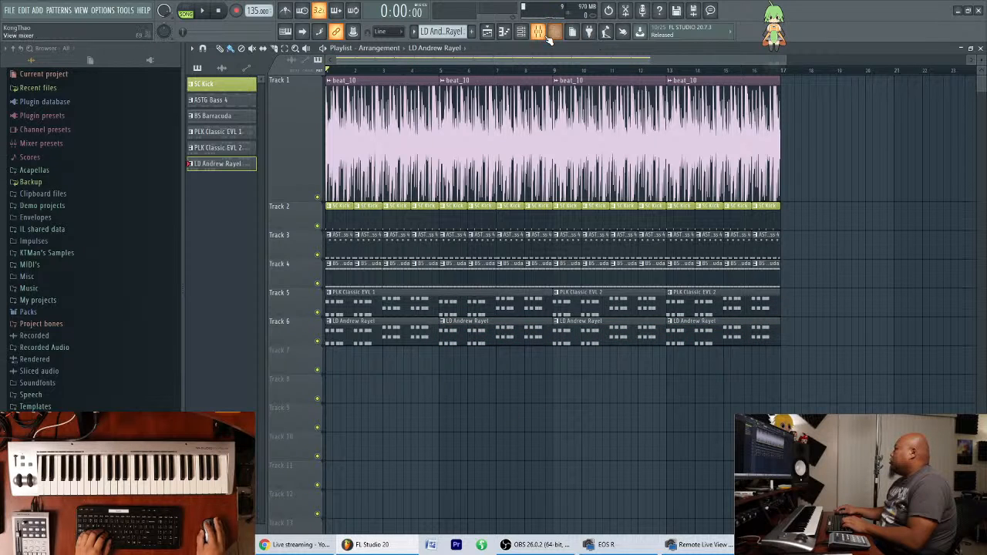
Lower the LD Andrew Rayel Free Filter frequency to about 500 Hz and create an automation clip for it.
{"action": "left_click", "coordinate": [553, 34]}
{"action": "left_click", "coordinate": [875, 365]}
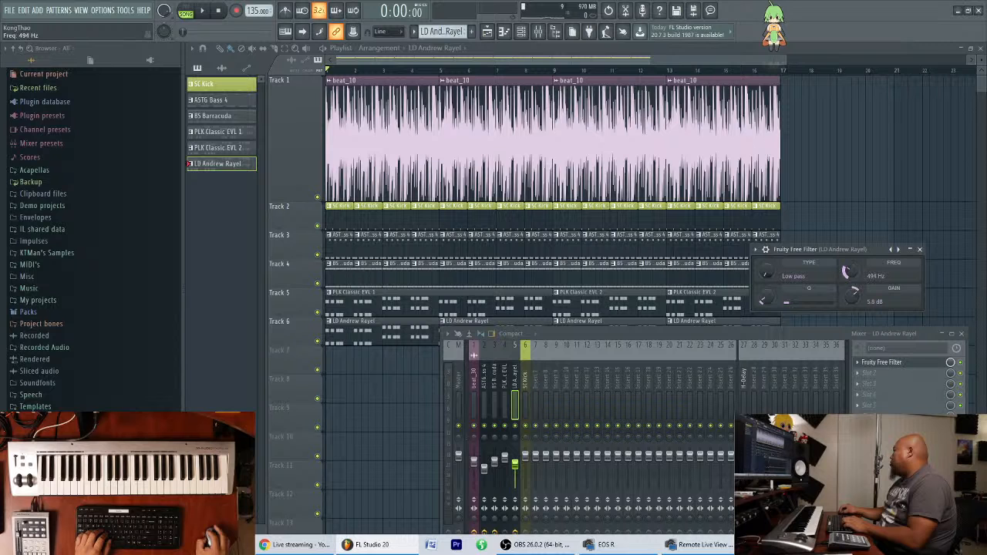
{"action": "right_click", "coordinate": [848, 276]}
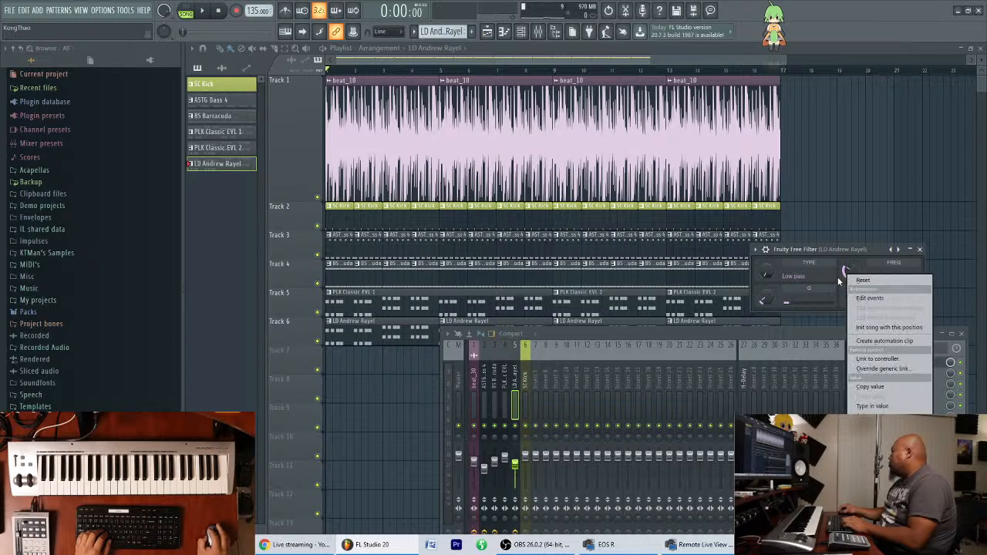
{"action": "left_click", "coordinate": [887, 341]}
{"action": "left_click_drag", "start_coordinate": [603, 333], "coordinate": [545, 443]}
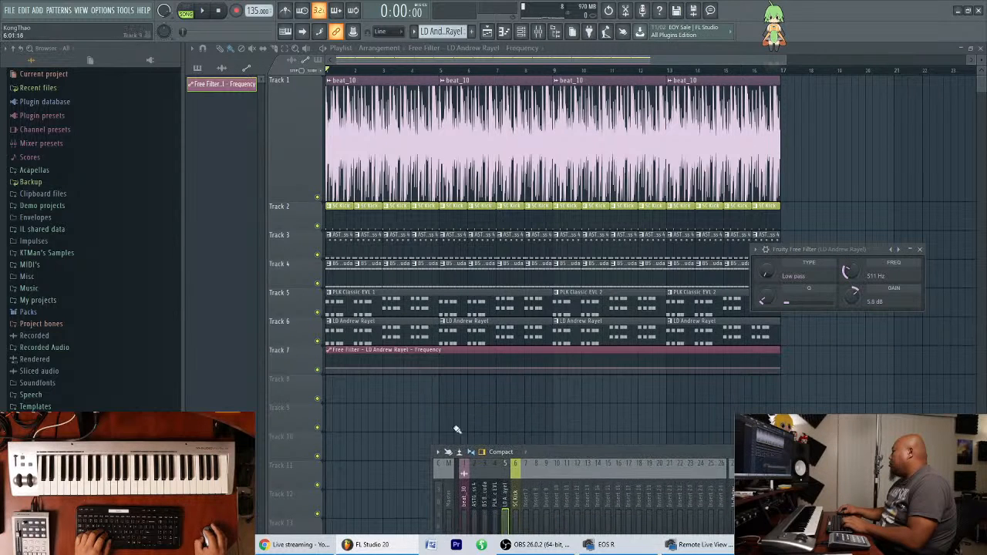
Enlarge Track 7 and shape the filter automation as a rising ramp, with a lowered start point and the end point at 100%.
{"action": "left_click_drag", "start_coordinate": [305, 381], "coordinate": [302, 488]}
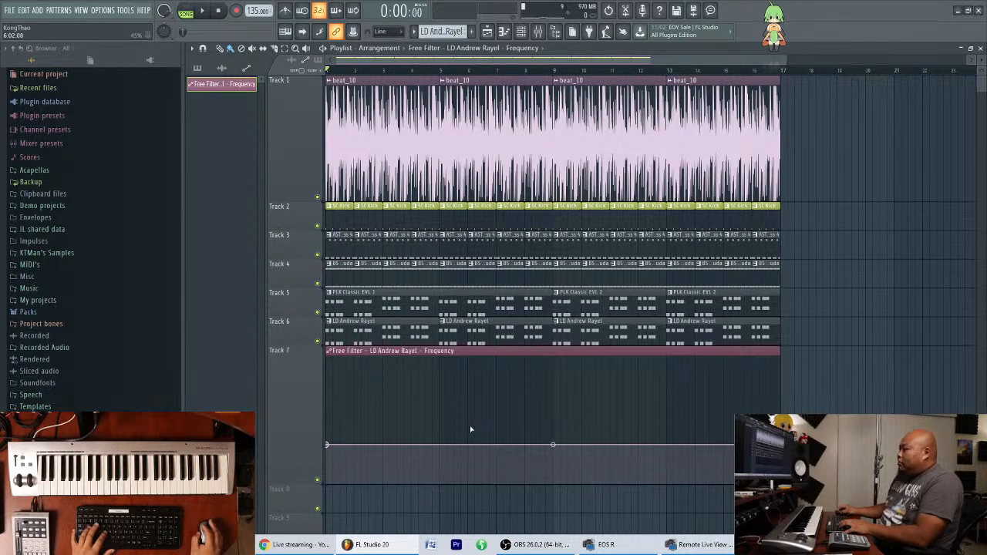
{"action": "left_click_drag", "start_coordinate": [777, 446], "coordinate": [776, 356]}
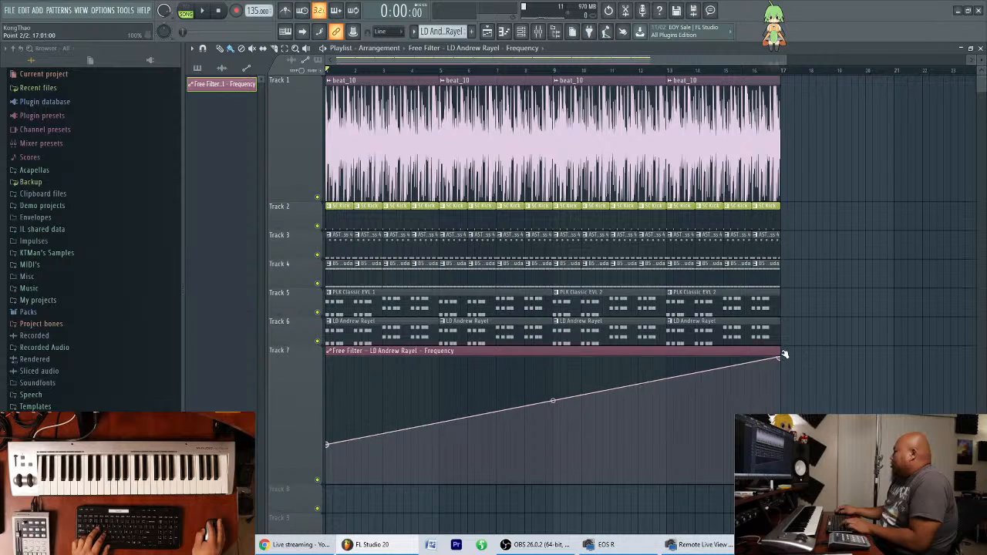
{"action": "left_click_drag", "start_coordinate": [329, 447], "coordinate": [327, 456]}
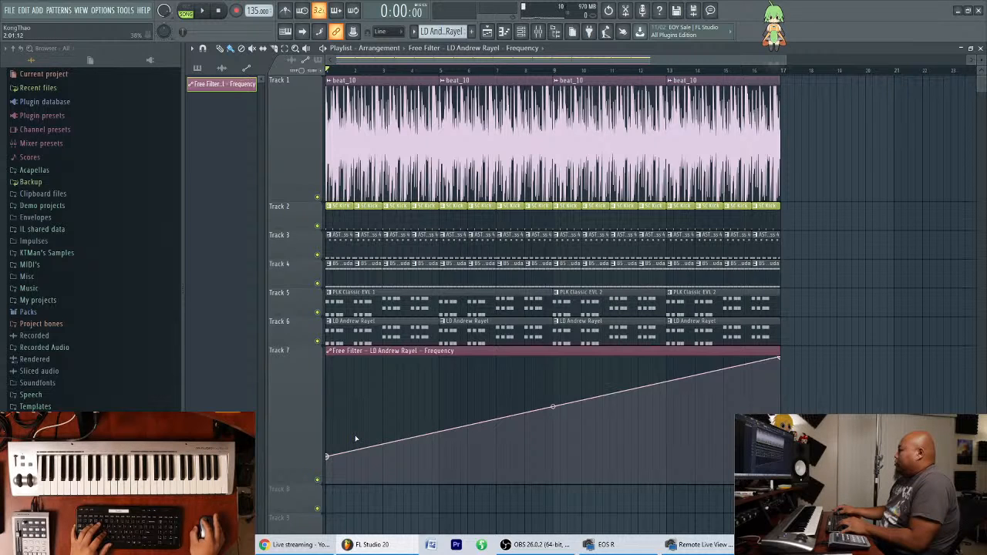
Shorten the filter frequency automation clip so its ramp ends at bar 9, and play the song to check it.
{"action": "key", "text": "space"}
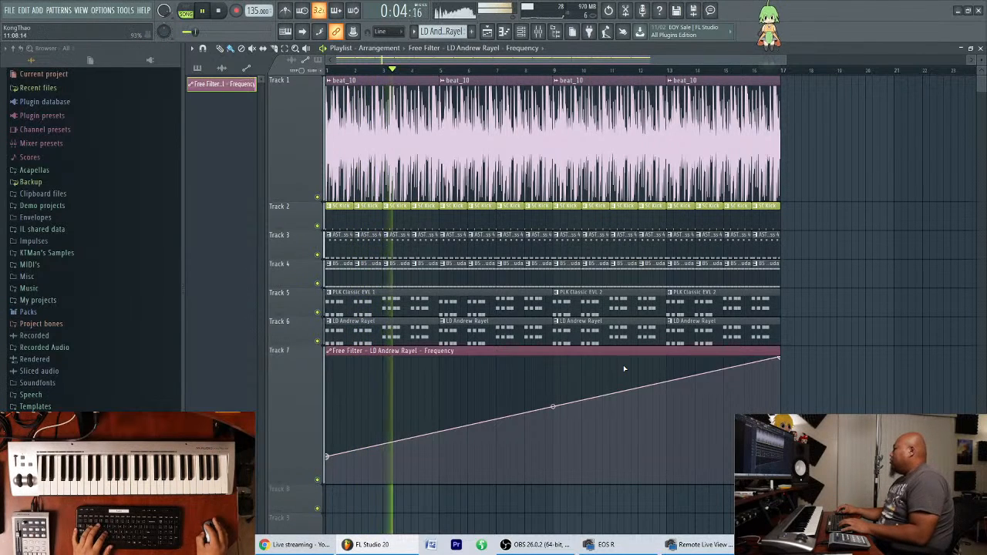
{"action": "key", "text": "space"}
{"action": "left_click_drag", "start_coordinate": [781, 351], "coordinate": [563, 359]}
{"action": "key", "text": "space"}
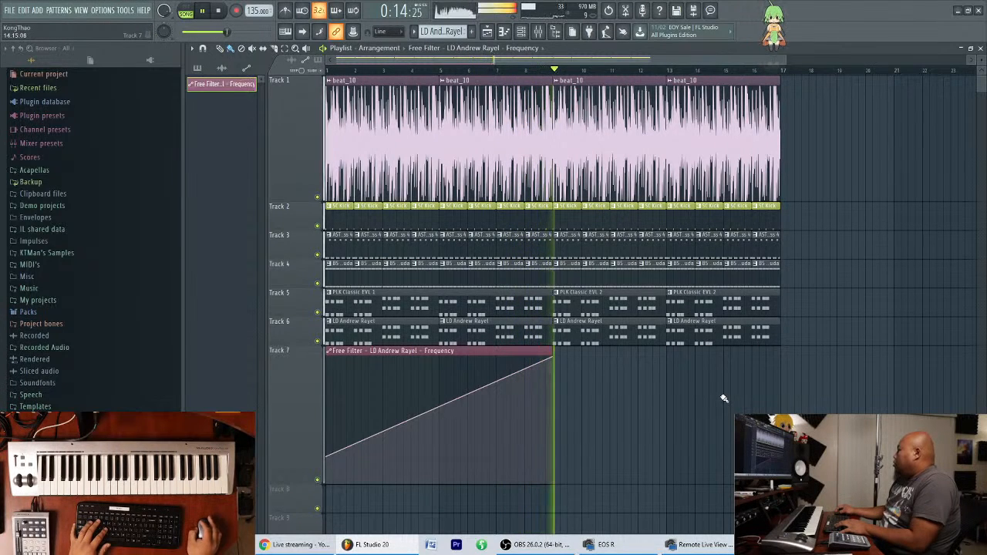
Reposition the mixer and channel rack windows during playback, hide them again and save the project.
{"action": "left_click", "coordinate": [523, 32]}
{"action": "left_click", "coordinate": [540, 32]}
{"action": "left_click_drag", "start_coordinate": [771, 452], "coordinate": [774, 263]}
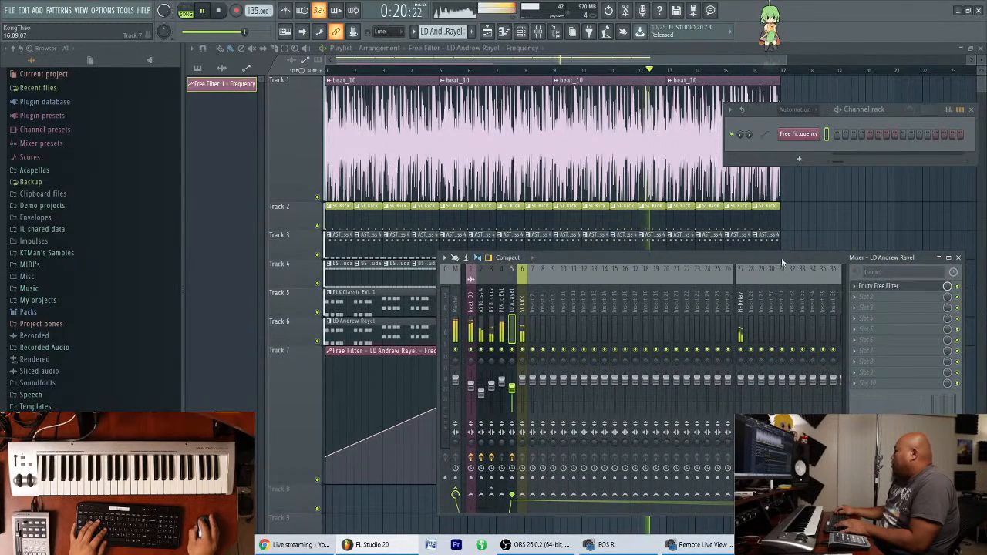
{"action": "left_click_drag", "start_coordinate": [611, 260], "coordinate": [605, 278]}
{"action": "left_click_drag", "start_coordinate": [893, 114], "coordinate": [866, 151]}
{"action": "left_click", "coordinate": [805, 126]}
{"action": "left_click", "coordinate": [804, 177]}
{"action": "left_click", "coordinate": [823, 47]}
{"action": "scroll", "coordinate": [774, 68], "scroll_direction": "down", "scroll_amount": 2}
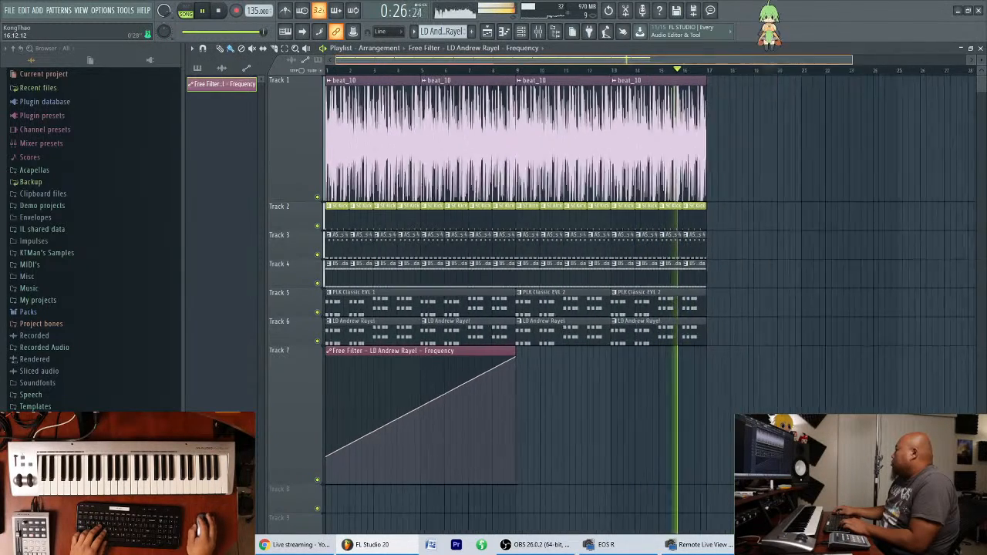
{"action": "key", "text": "ctrl+s"}
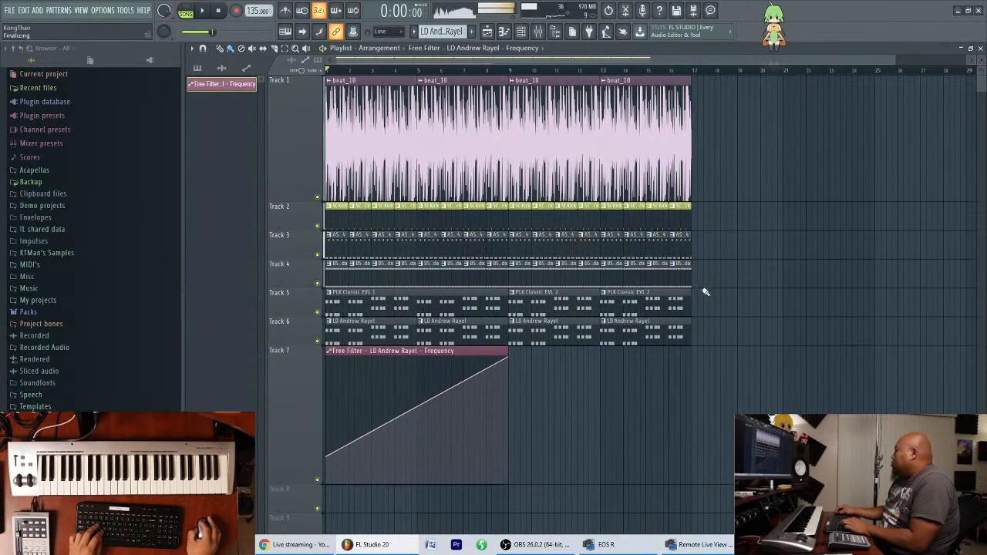
Duplicate the clips of bars 9 to 16 on Tracks 1 to 4 to start at bar 17, and play the transition.
{"action": "left_click_drag", "start_coordinate": [710, 282], "coordinate": [715, 162]}
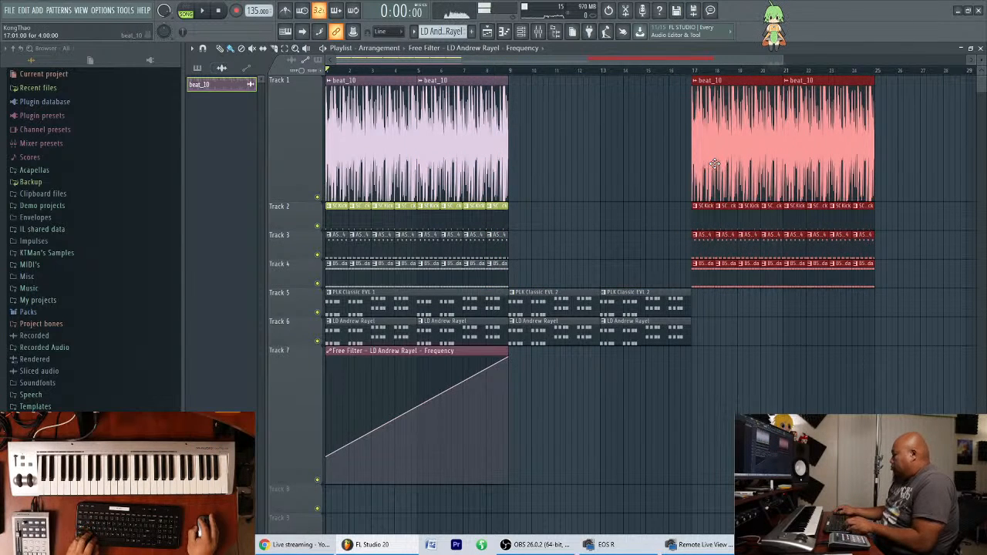
{"action": "key", "text": "ctrl+z"}
{"action": "left_click_drag", "start_coordinate": [548, 160], "coordinate": [729, 165]}
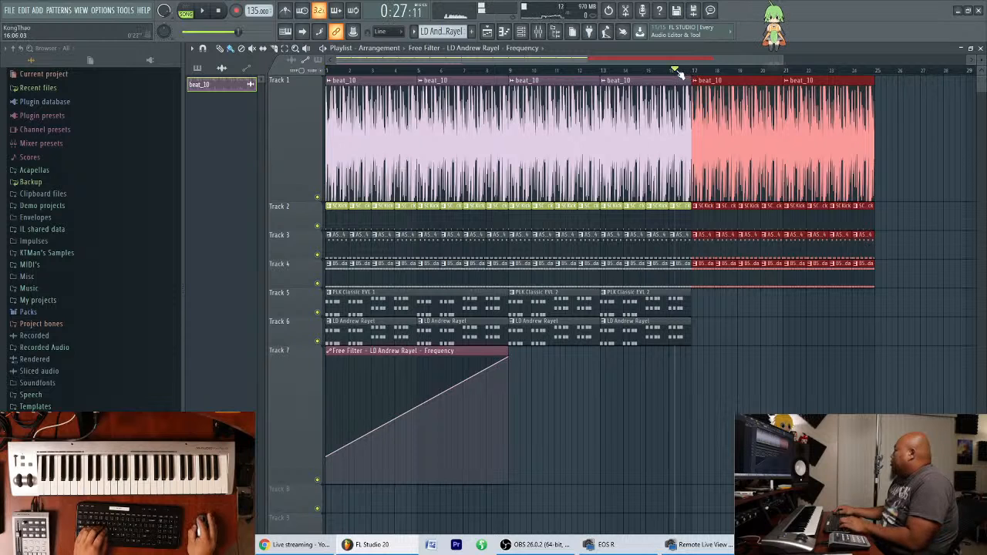
{"action": "left_click", "coordinate": [807, 347]}
{"action": "key", "text": "space"}
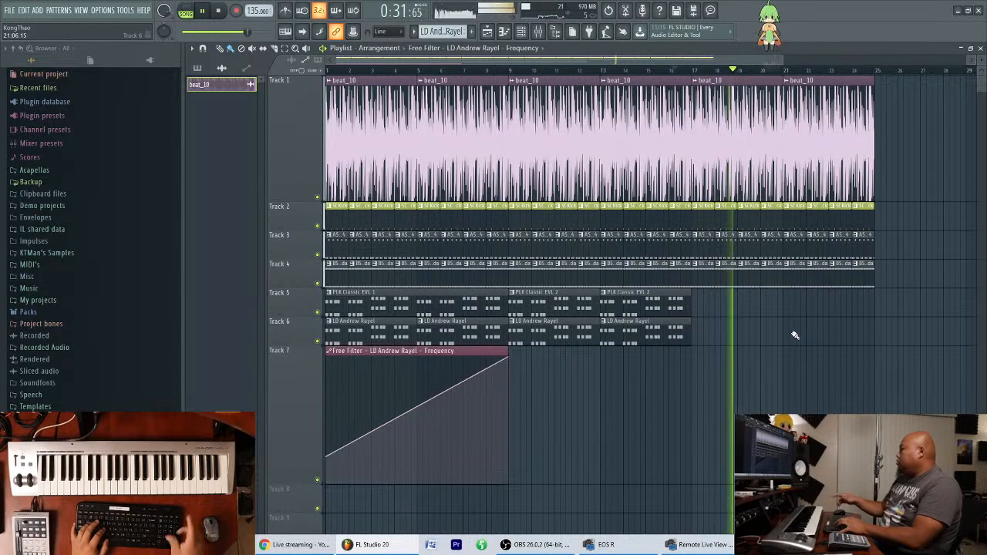
{"action": "key", "text": "space"}
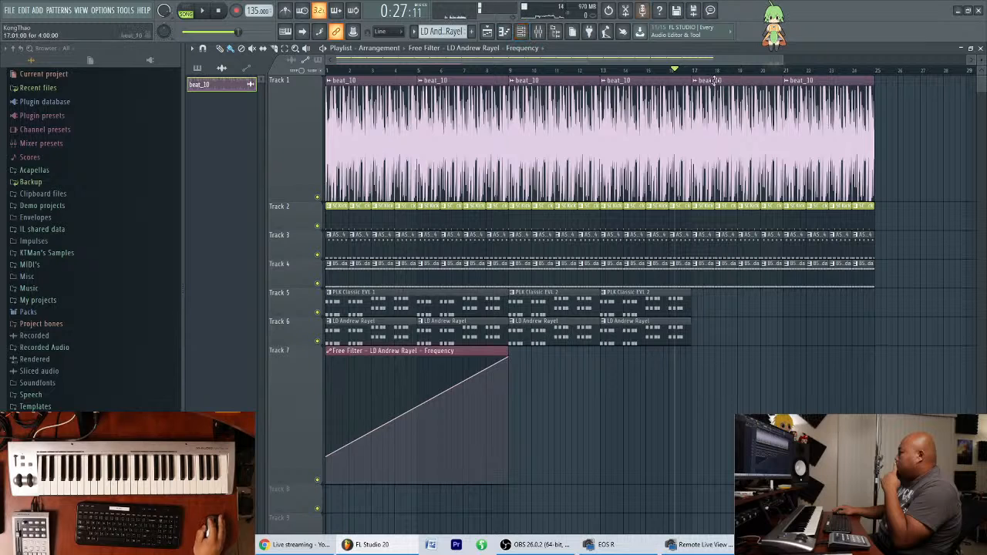
Add another Spire synth channel and open its preset library.
{"action": "left_click", "coordinate": [528, 34]}
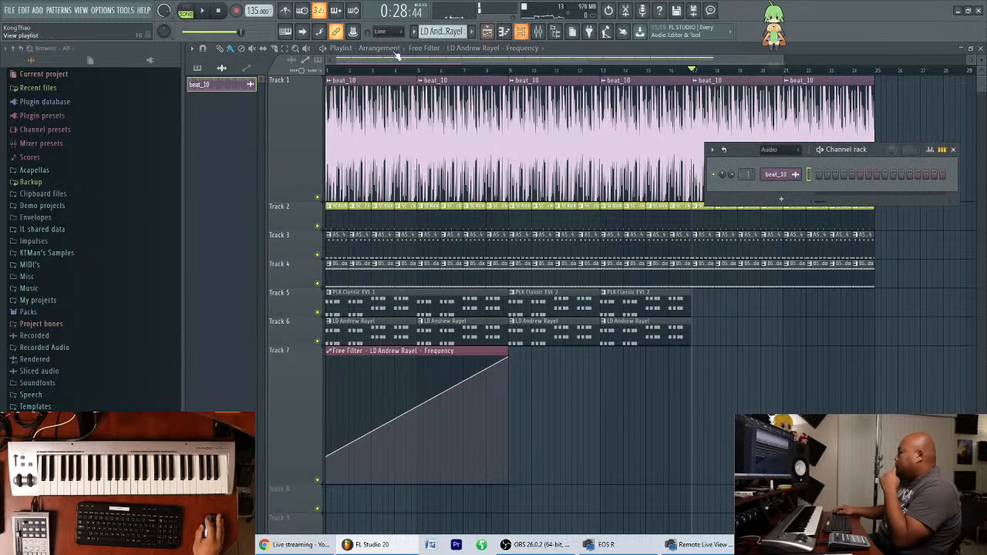
{"action": "left_click", "coordinate": [38, 11]}
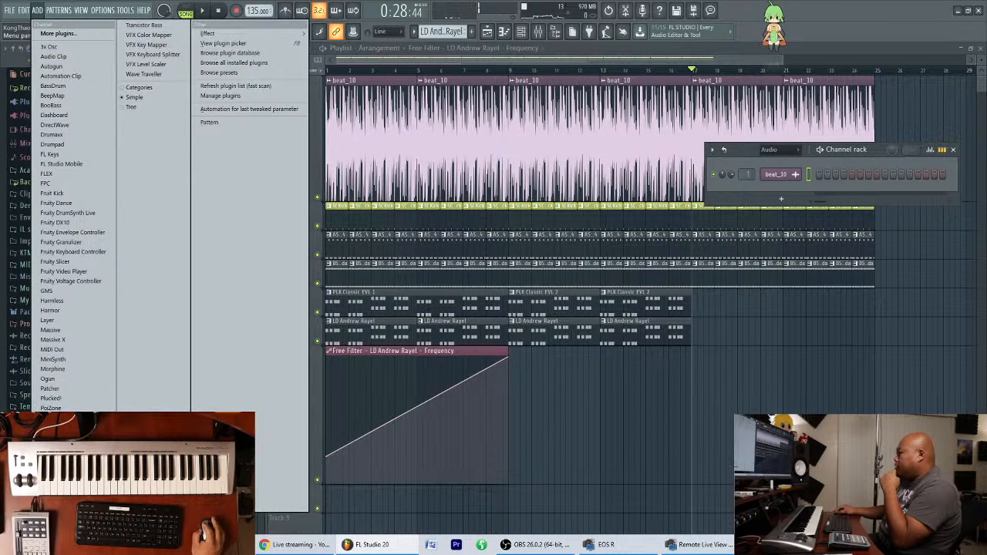
{"action": "left_click", "coordinate": [50, 486]}
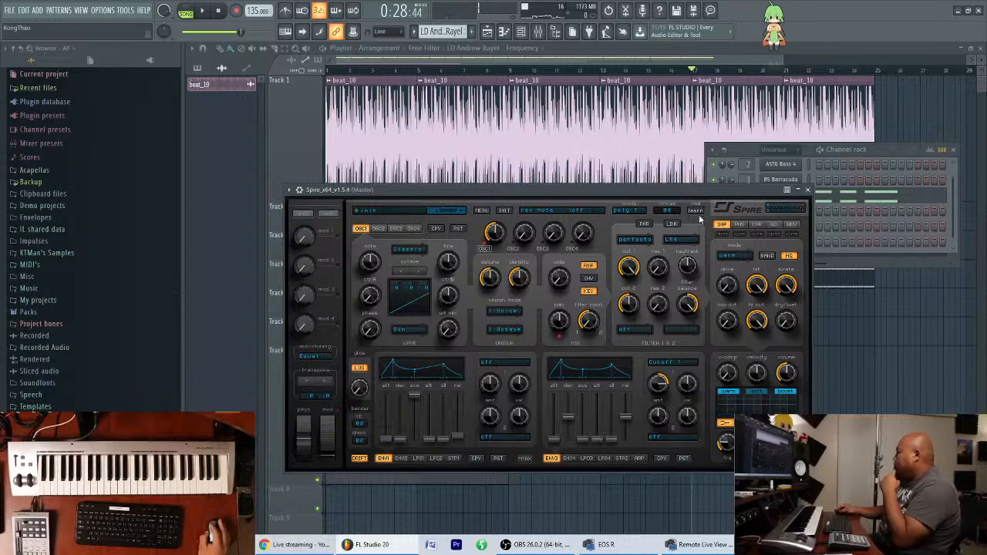
{"action": "left_click_drag", "start_coordinate": [627, 195], "coordinate": [621, 215]}
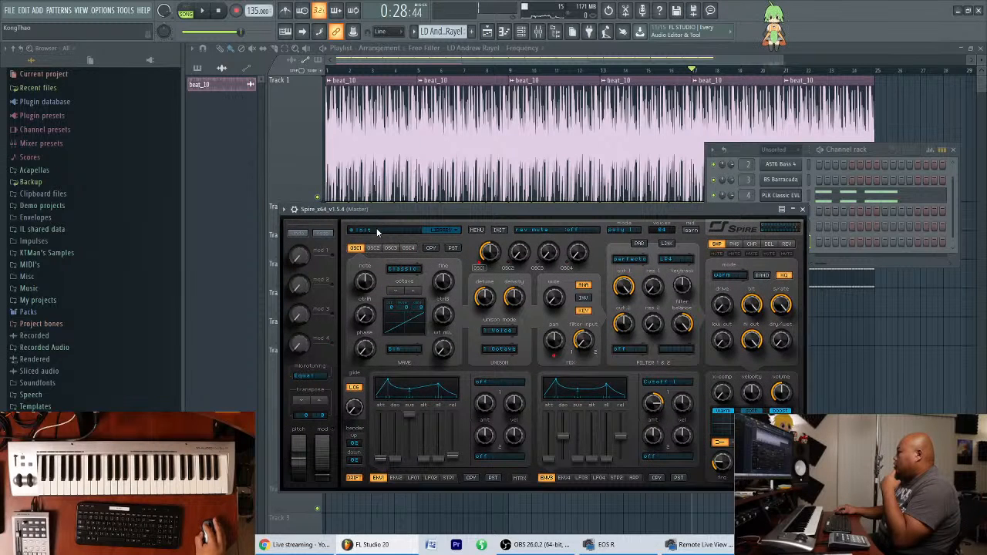
{"action": "left_click", "coordinate": [378, 231]}
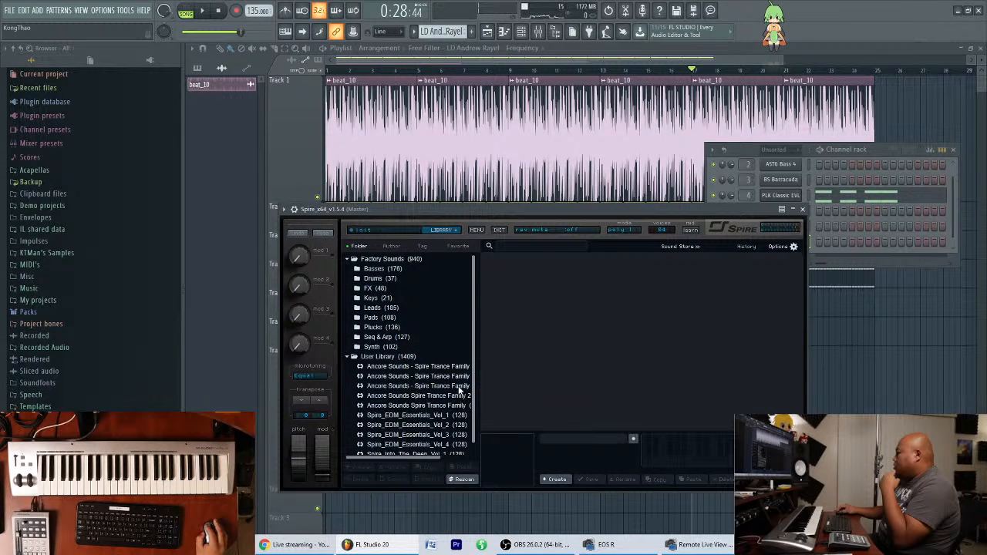
Audition the lead presets in a Spire Trance Family bank, load LD HYPERSAW 2018, and try it over the song from bar 17.
{"action": "left_click", "coordinate": [432, 386]}
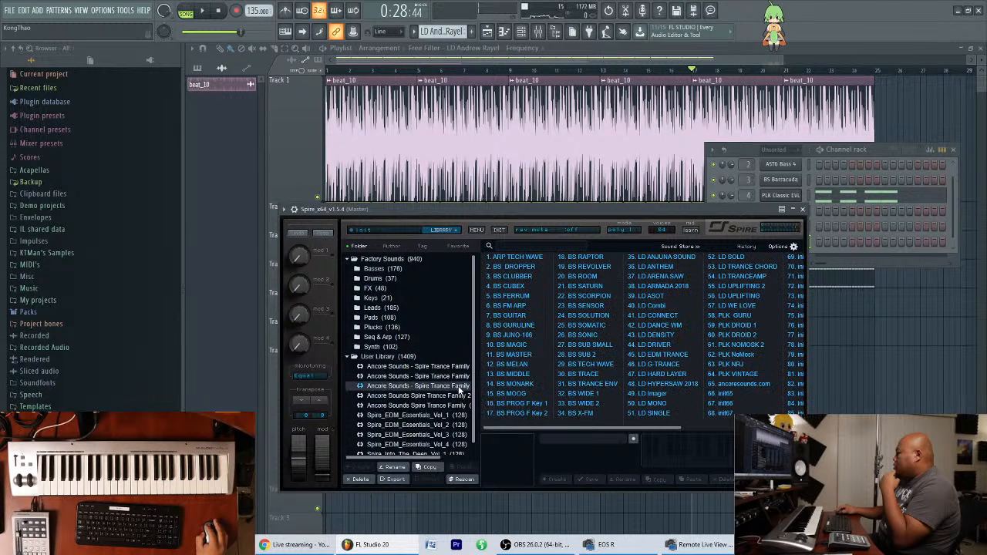
{"action": "left_click", "coordinate": [677, 357]}
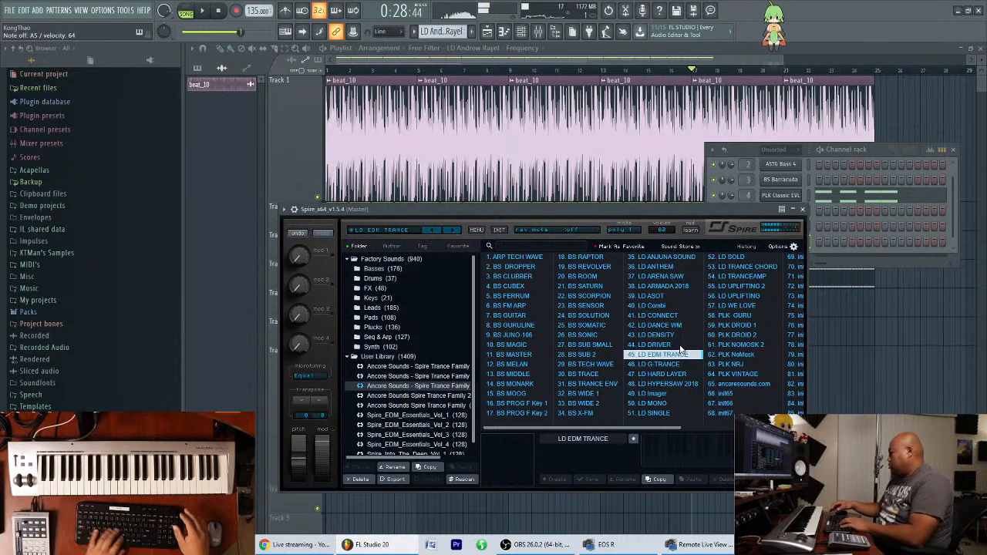
{"action": "key", "text": "Down"}
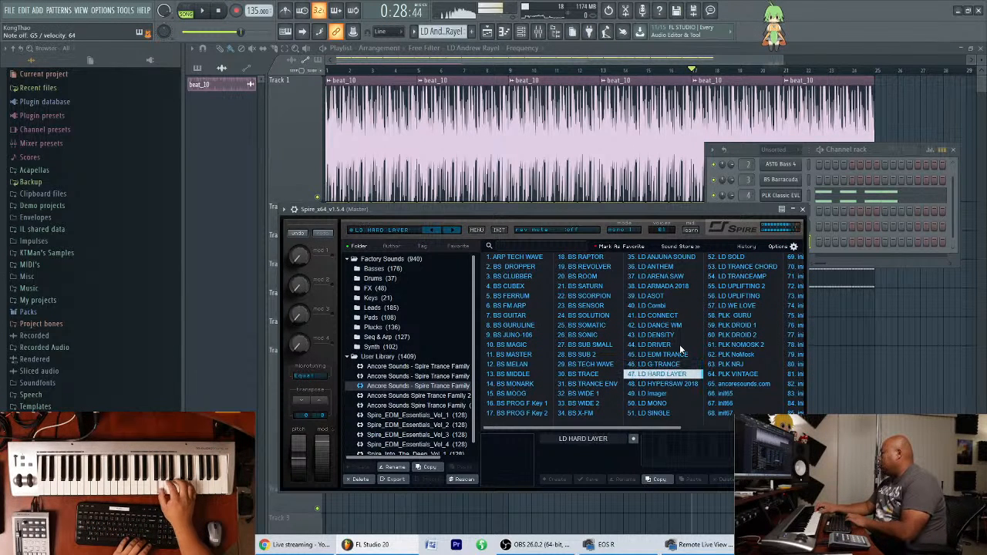
{"action": "key", "text": "Down"}
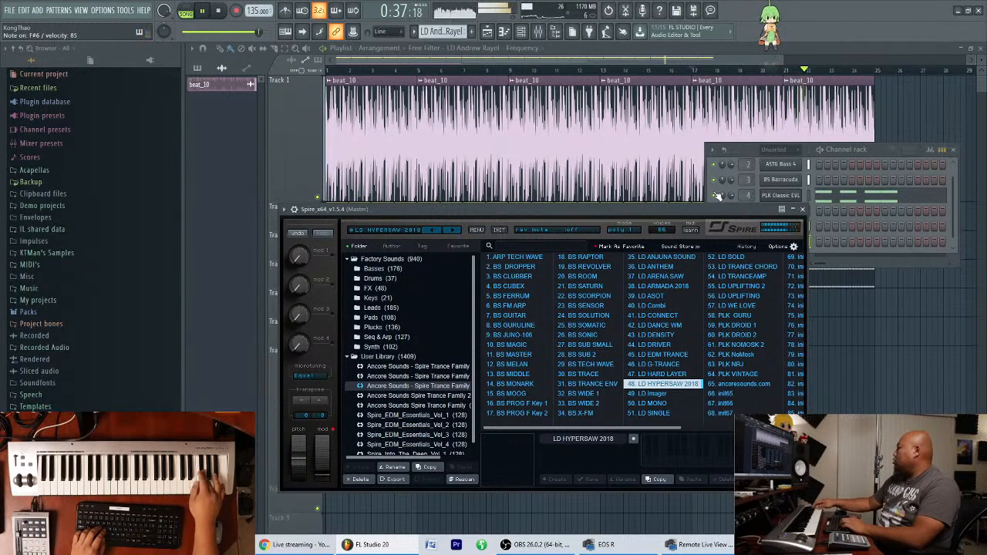
{"action": "left_click", "coordinate": [692, 71]}
{"action": "key", "text": "space"}
Add a time marker named G Major at the start of the playlist.
{"action": "left_click", "coordinate": [330, 78]}
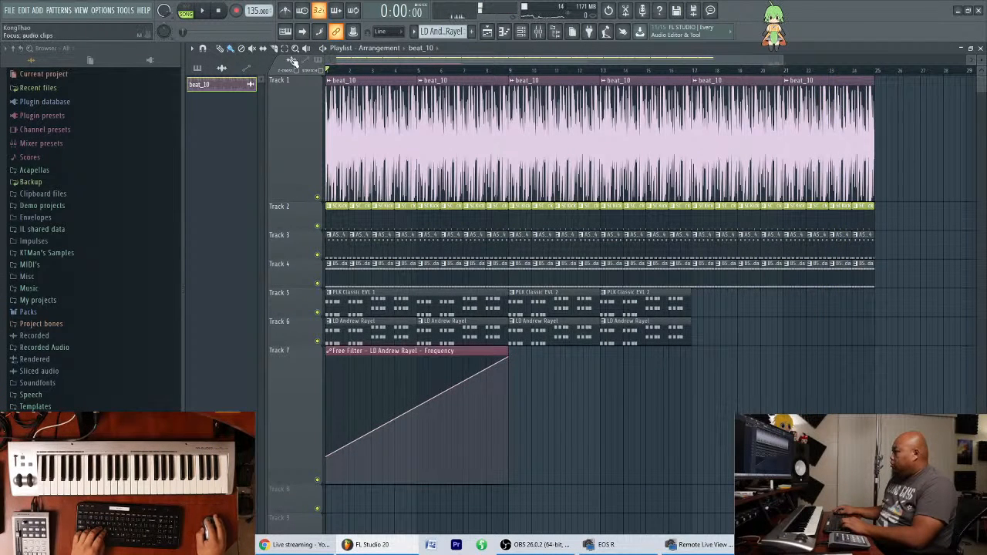
{"action": "left_click", "coordinate": [193, 49]}
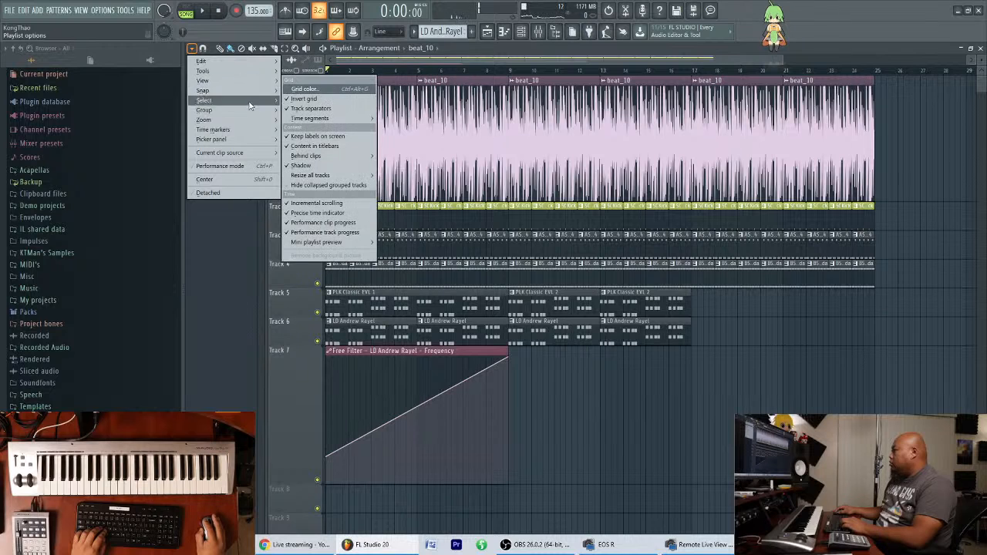
{"action": "mouse_move", "coordinate": [260, 130]}
{"action": "left_click", "coordinate": [295, 128]}
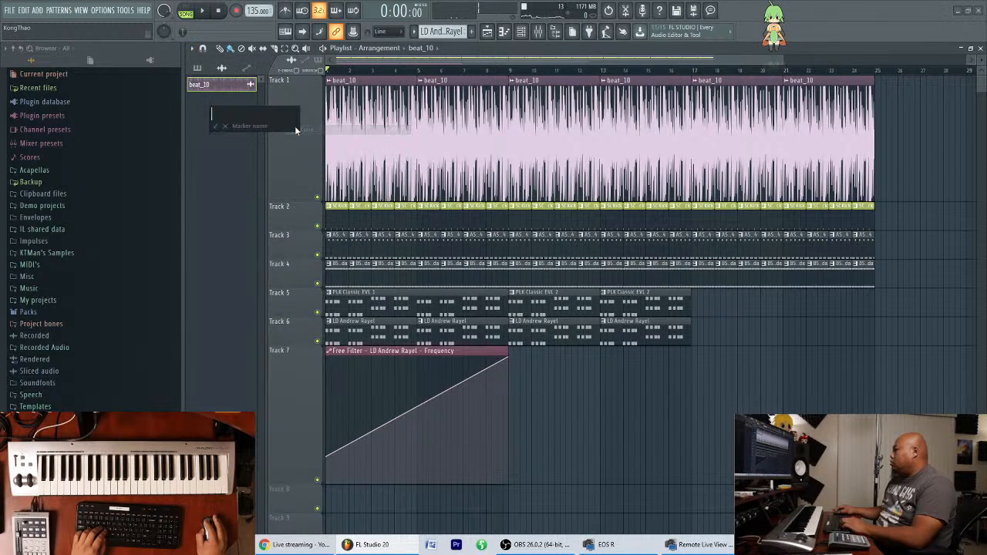
{"action": "type", "text": "G Major"}
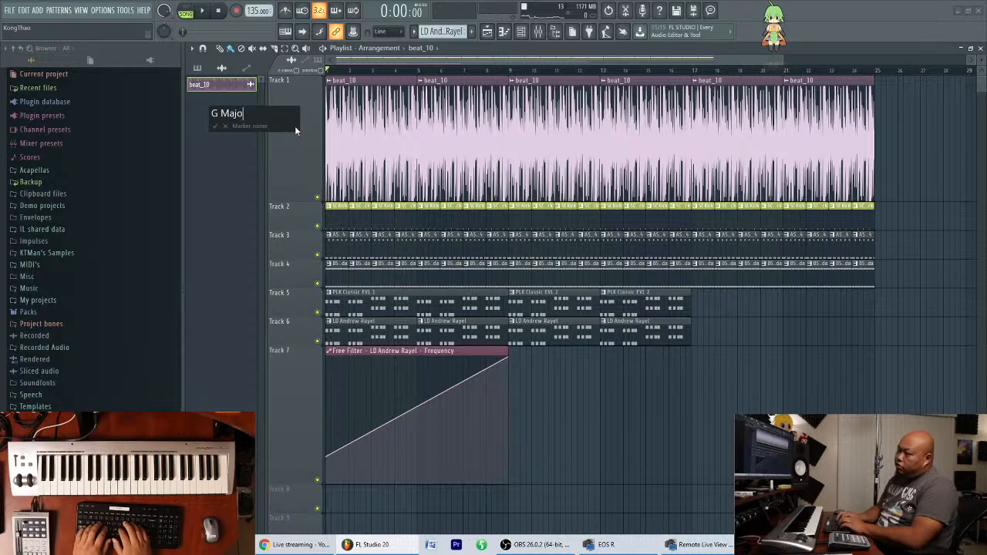
{"action": "key", "text": "Return"}
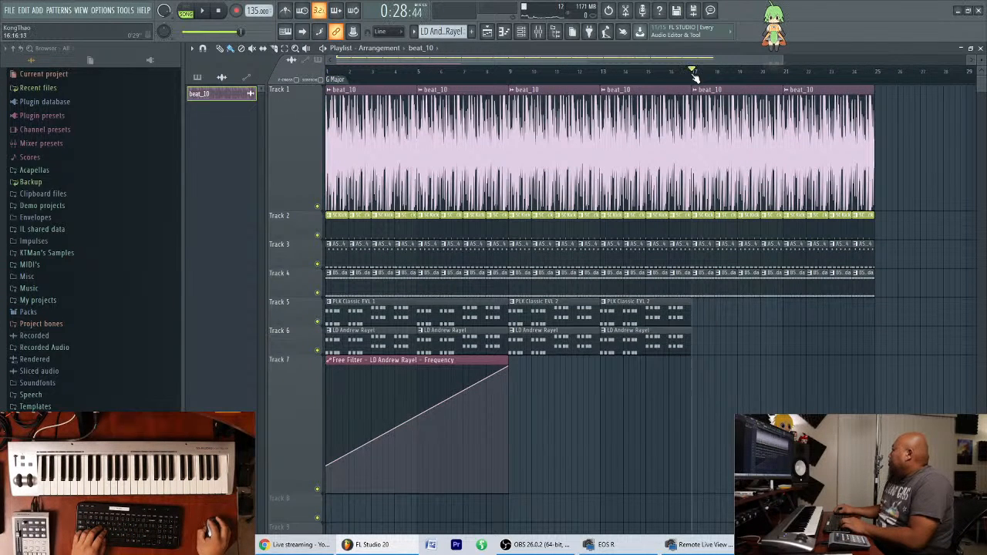
Place a marker on the playlist timeline at bar 17 and play the song from there.
{"action": "right_click", "coordinate": [695, 76]}
{"action": "left_click", "coordinate": [728, 104]}
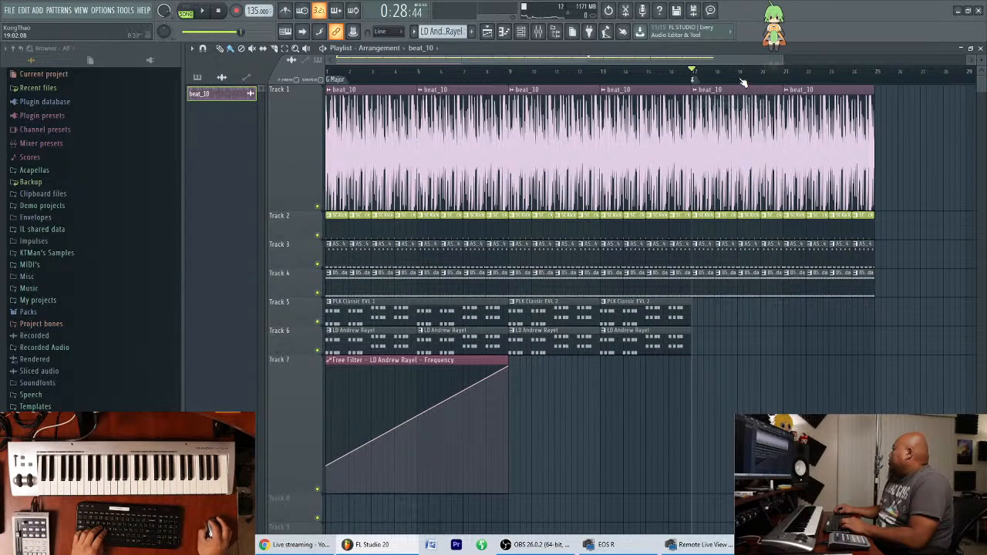
{"action": "key", "text": "space"}
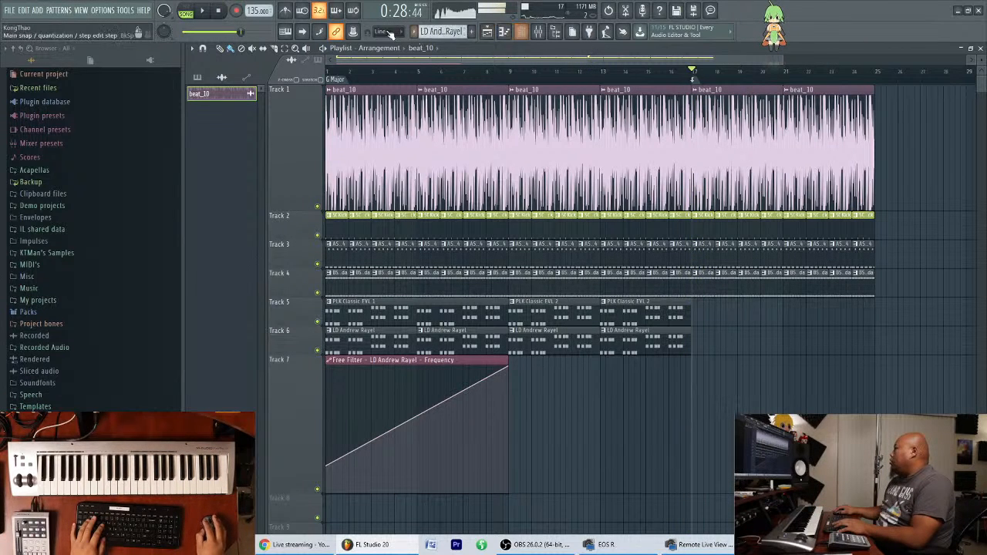
Display the Unsorted channels with the new Spire channel selected, and rehearse a lead melody over the song from bar 17.
{"action": "left_click", "coordinate": [522, 32]}
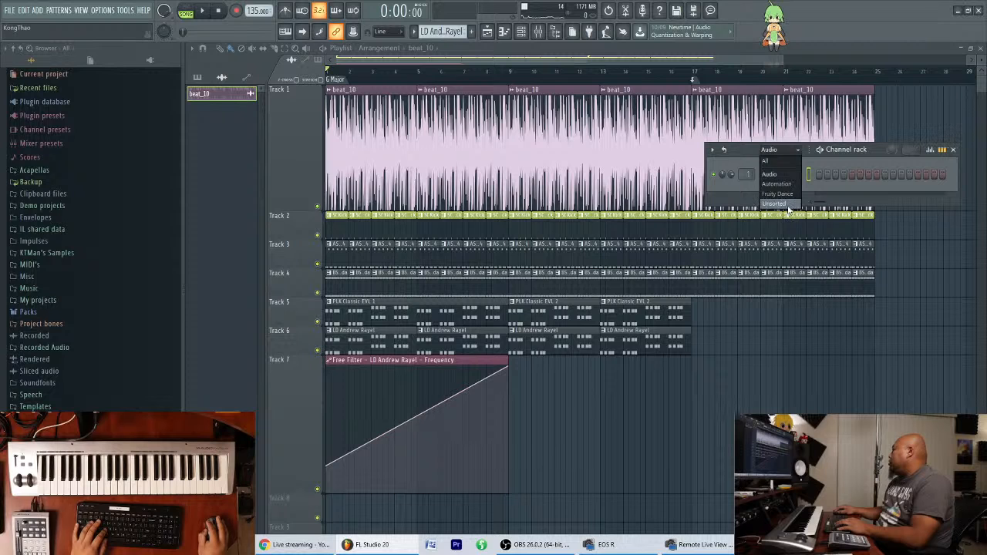
{"action": "left_click", "coordinate": [776, 204]}
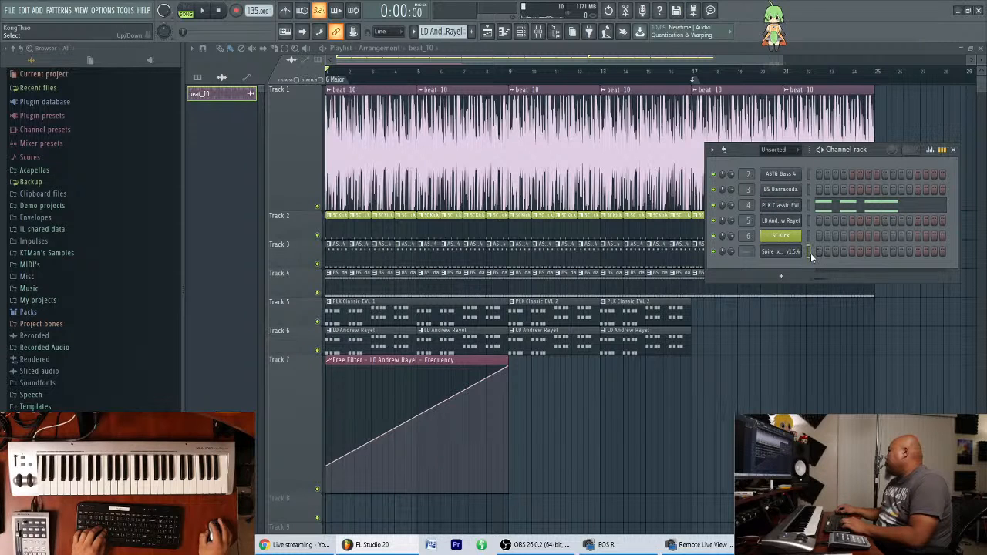
{"action": "key", "text": "space"}
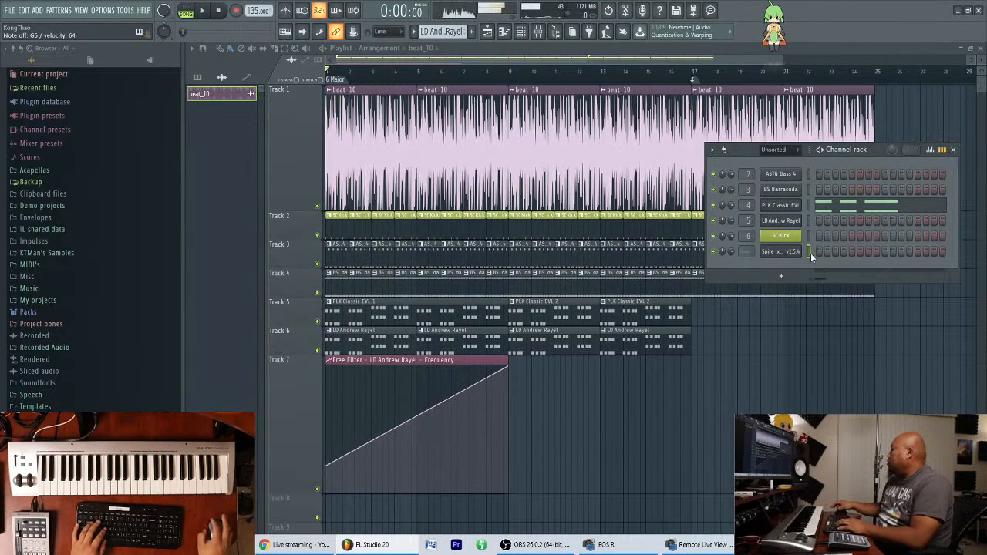
{"action": "left_click", "coordinate": [693, 77]}
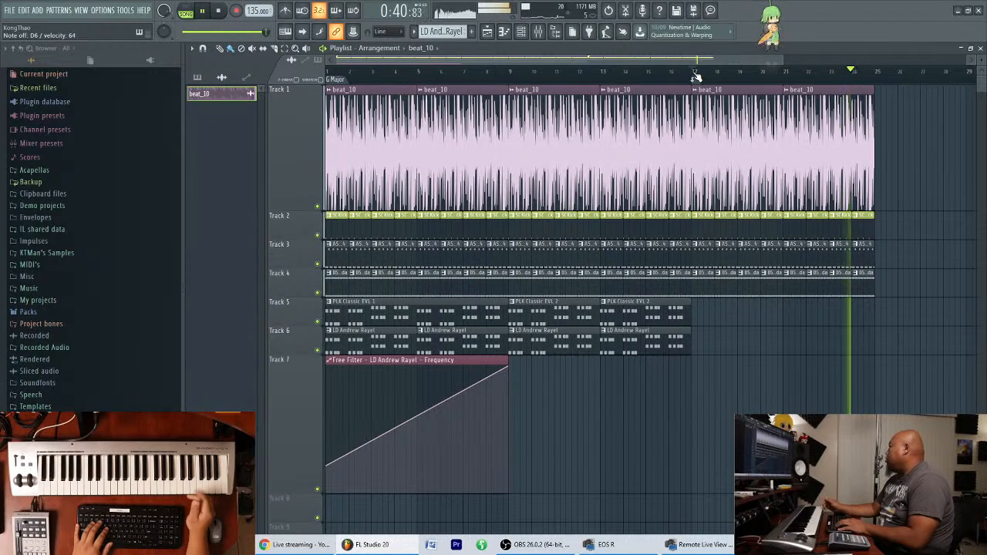
{"action": "left_click", "coordinate": [696, 75]}
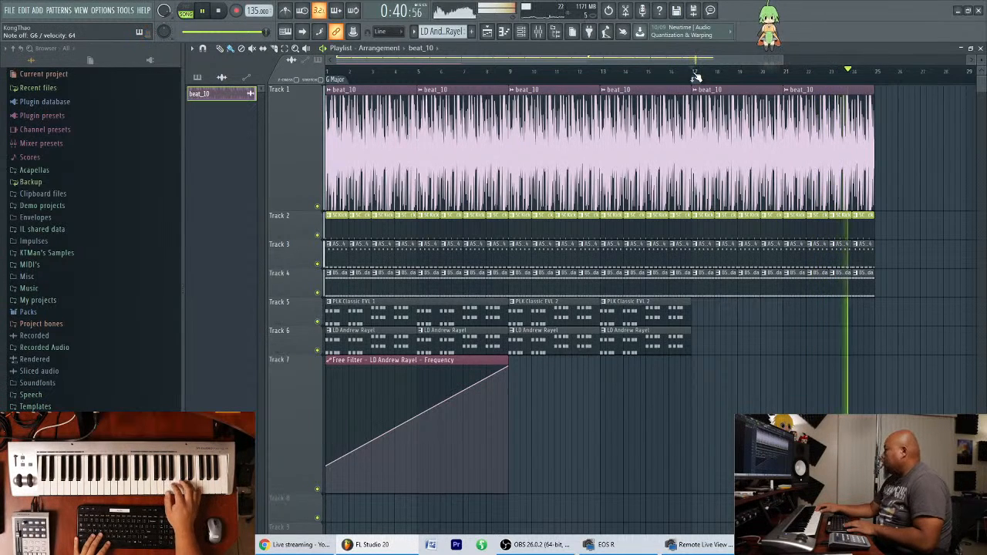
{"action": "left_click", "coordinate": [696, 74]}
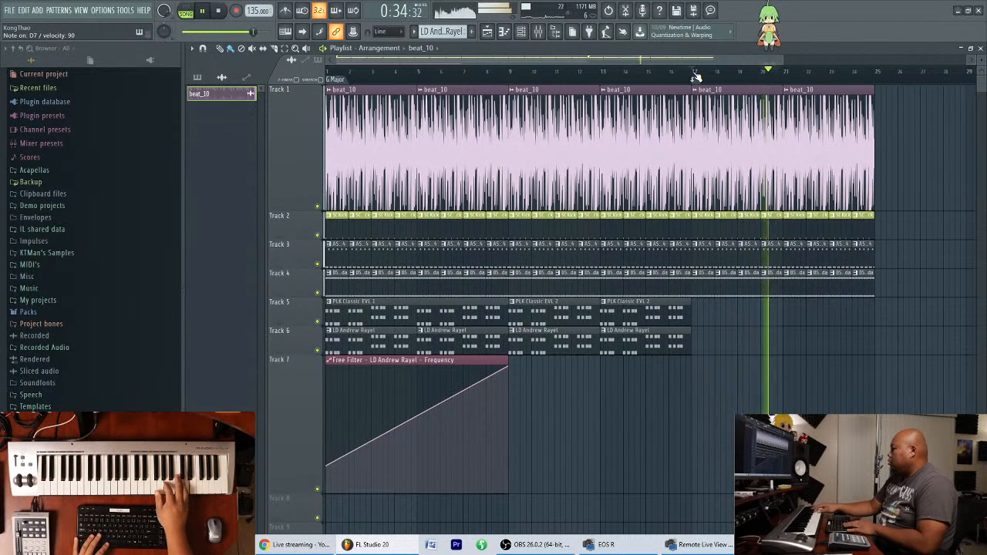
{"action": "key", "text": "space"}
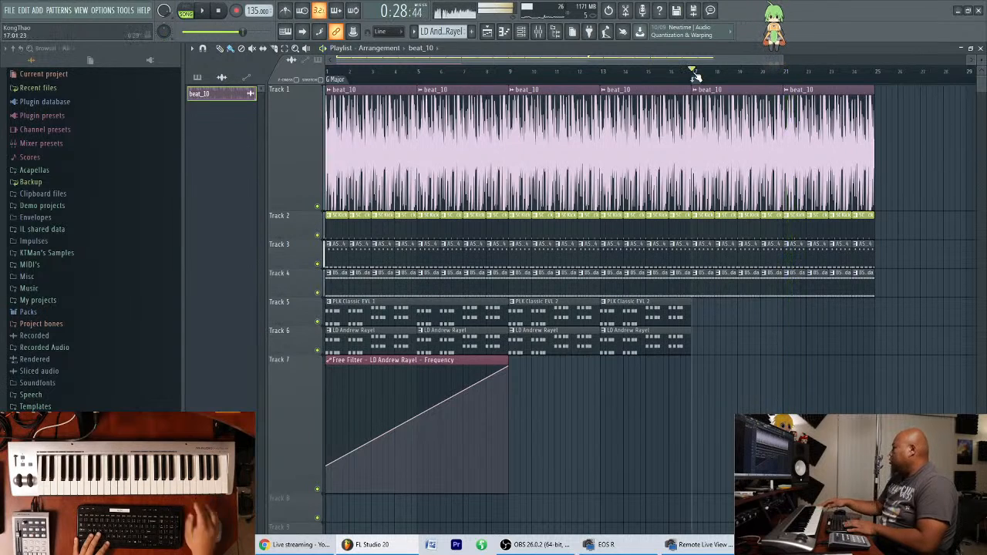
Move the new Spire channel above SC Kick in the channel rack and rename it LD Hypersaw.
{"action": "left_click", "coordinate": [523, 32]}
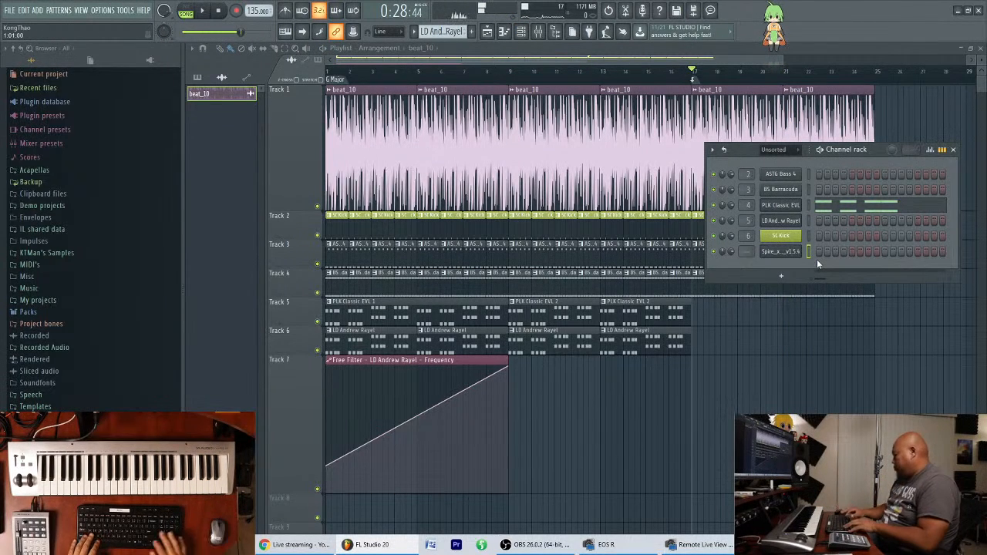
{"action": "key", "text": "alt+Down"}
{"action": "left_click", "coordinate": [791, 237]}
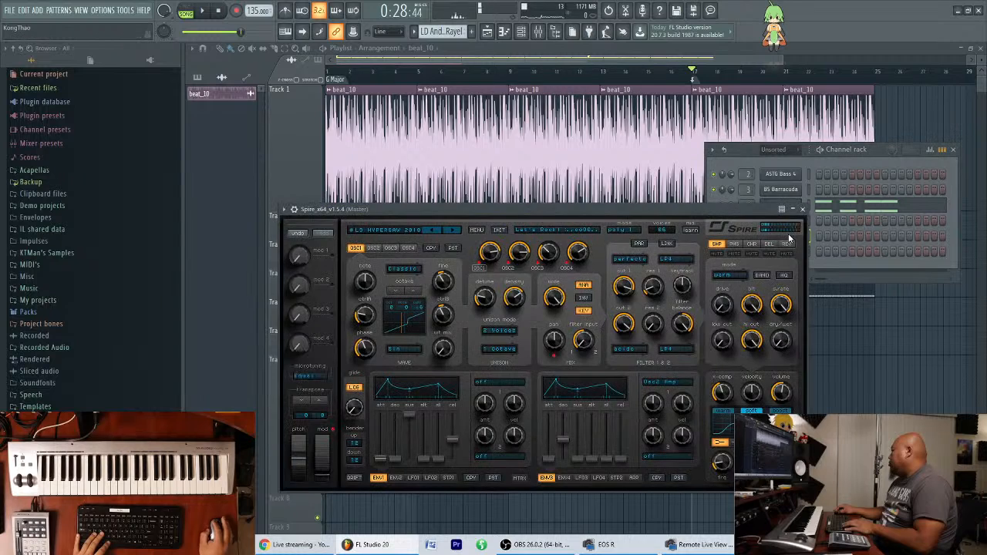
{"action": "left_click_drag", "start_coordinate": [747, 209], "coordinate": [736, 251]}
{"action": "right_click", "coordinate": [796, 236]}
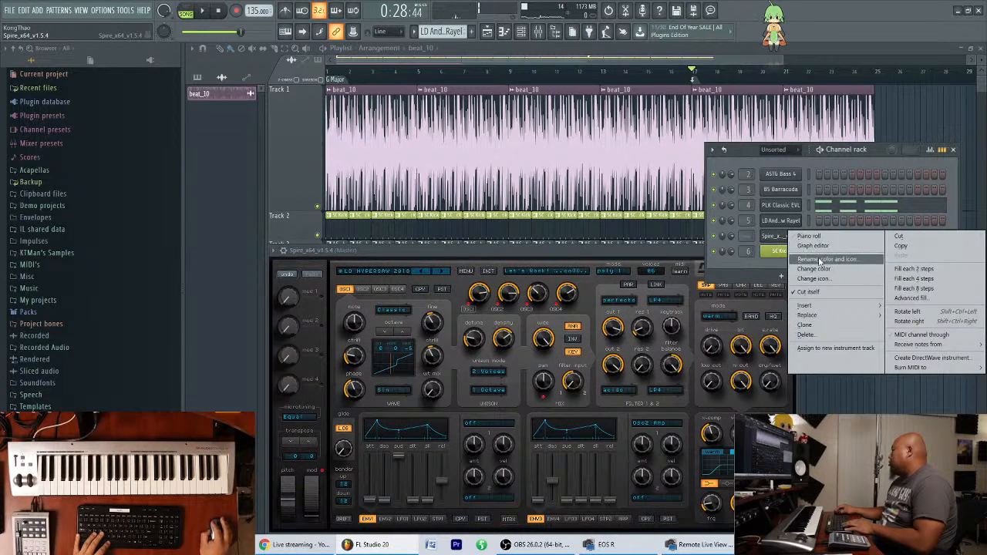
{"action": "left_click", "coordinate": [821, 260]}
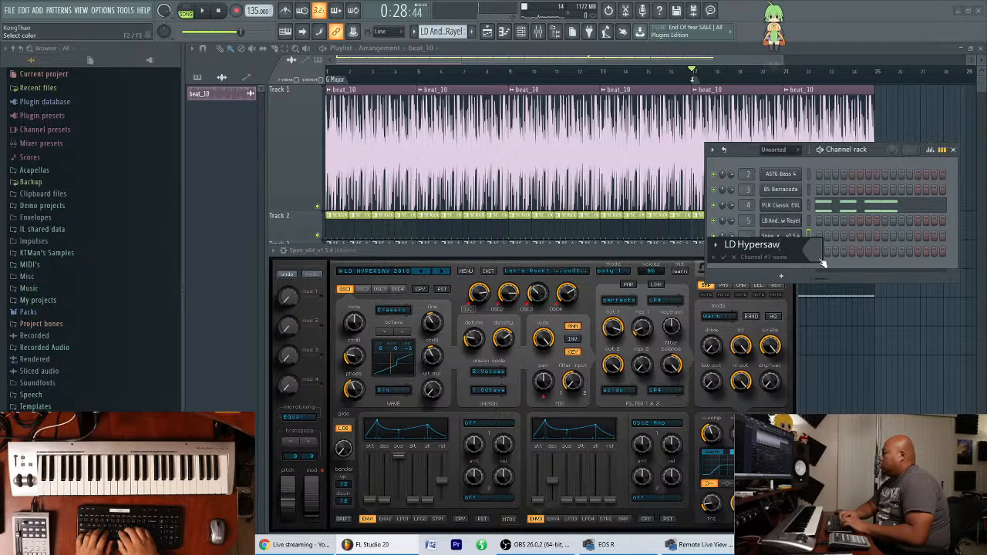
{"action": "type", "text": "LD Hypersaw"}
{"action": "key", "text": "Return"}
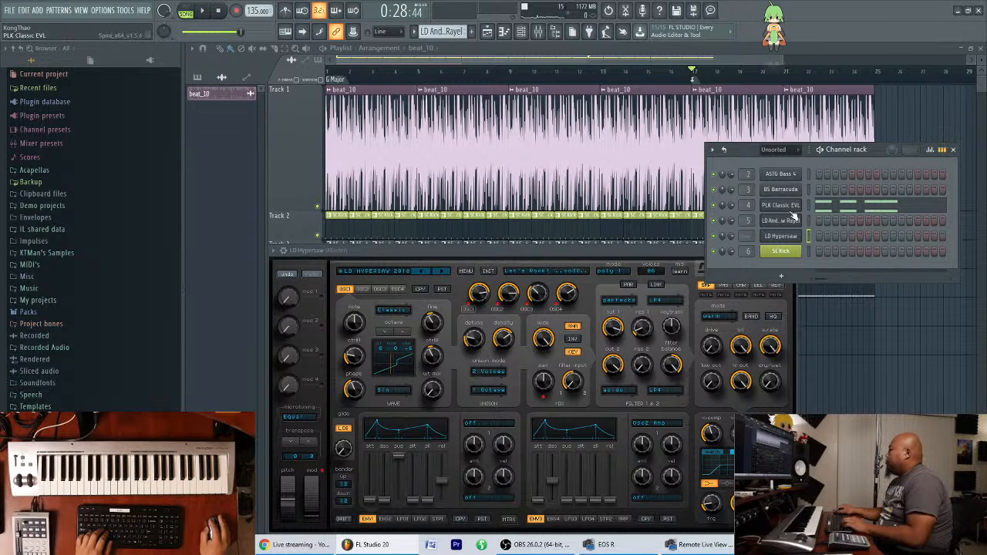
Route LD Hypersaw to its own mixer track and place that track before SC Kick, as insert 6.
{"action": "left_click", "coordinate": [683, 257]}
{"action": "key", "text": "F9"}
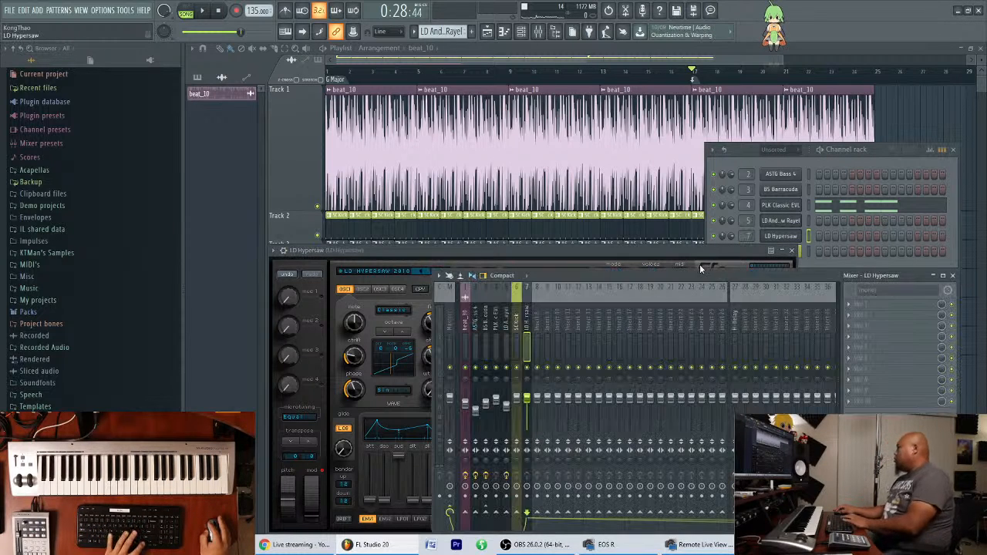
{"action": "left_click", "coordinate": [523, 324]}
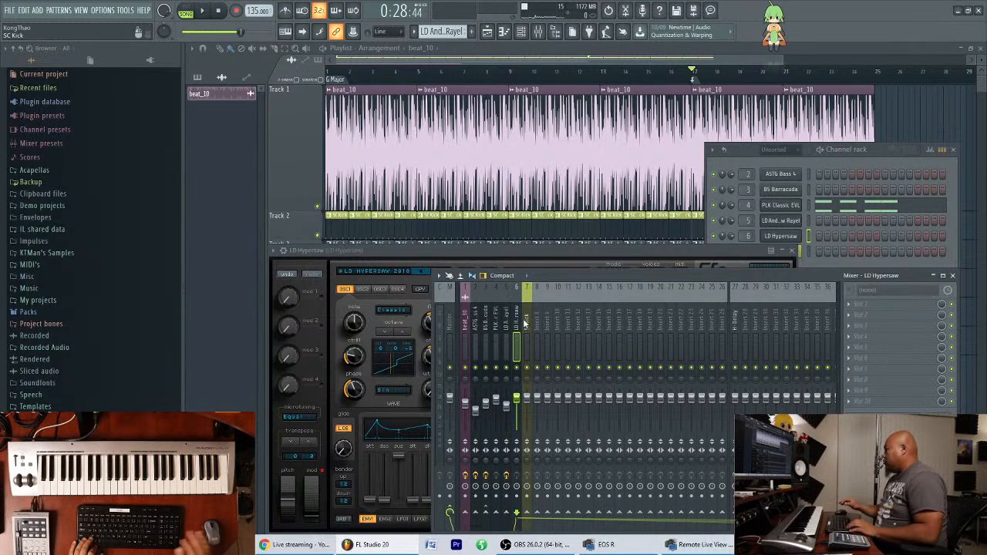
Create a new pattern named LD Hypersaw.
{"action": "left_click", "coordinate": [471, 31]}
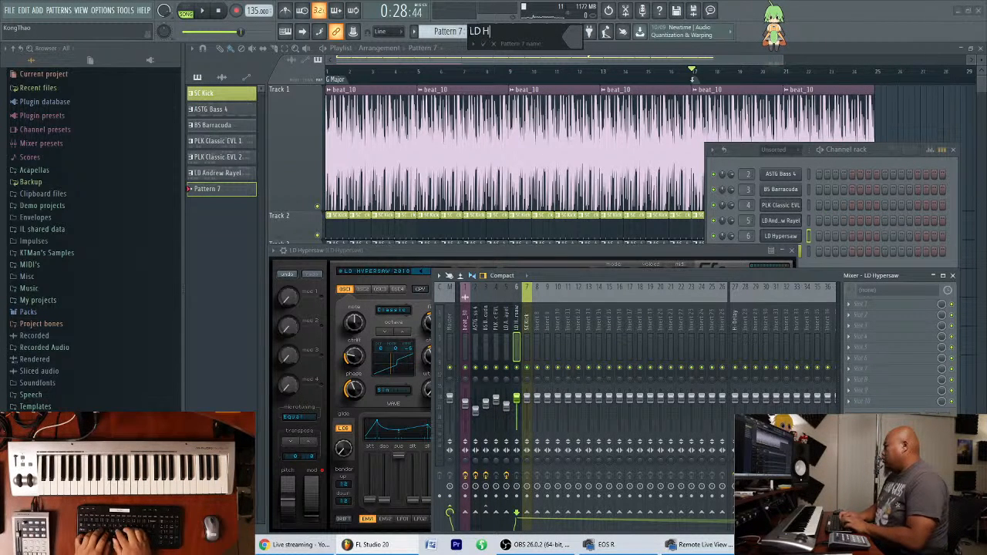
{"action": "type", "text": "LD Hypersaw"}
{"action": "key", "text": "Return"}
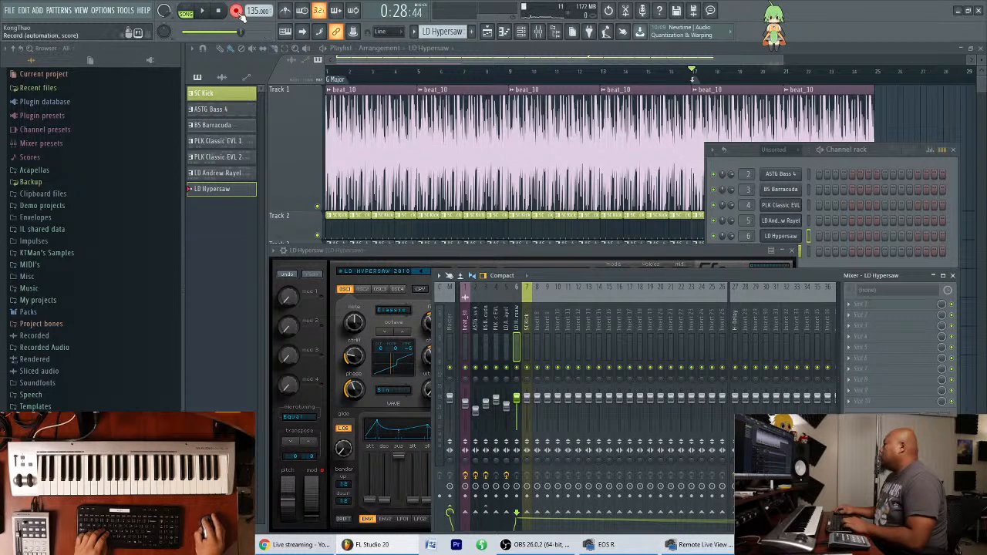
Clear the floating windows, record a melody into the LD Hypersaw pattern from bar 17, and move its clip up to Track 7.
{"action": "left_click_drag", "start_coordinate": [868, 150], "coordinate": [806, 271]}
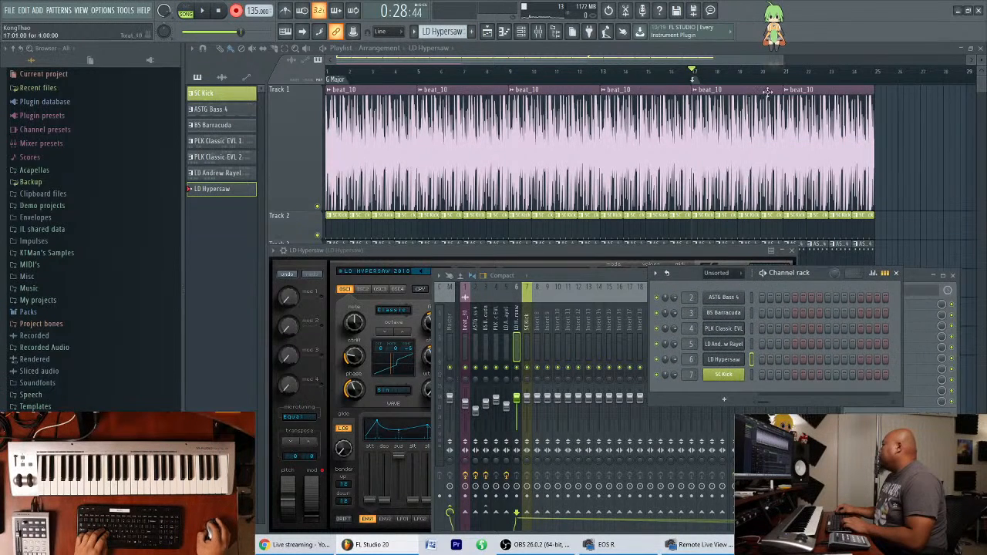
{"action": "key", "text": "F12"}
{"action": "left_click", "coordinate": [205, 13]}
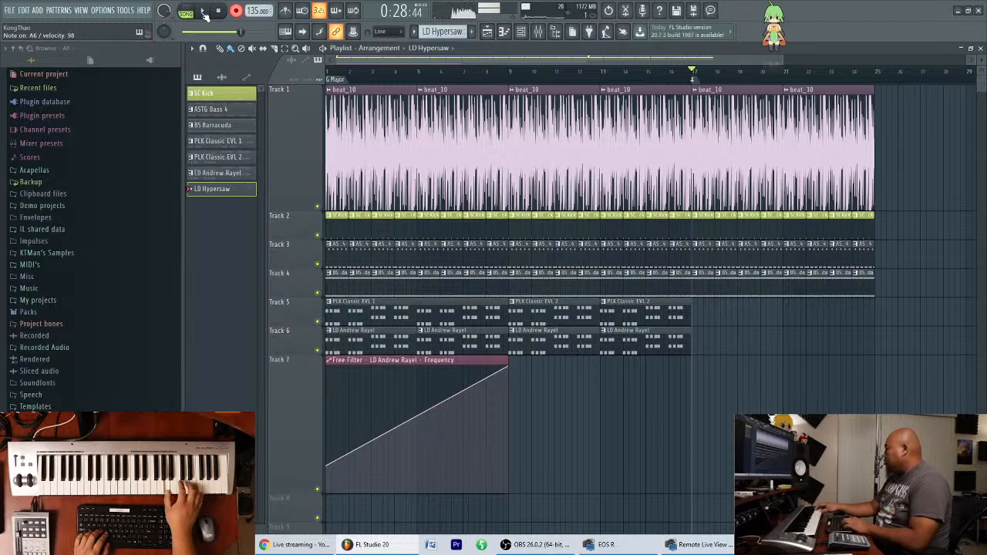
{"action": "left_click", "coordinate": [204, 13]}
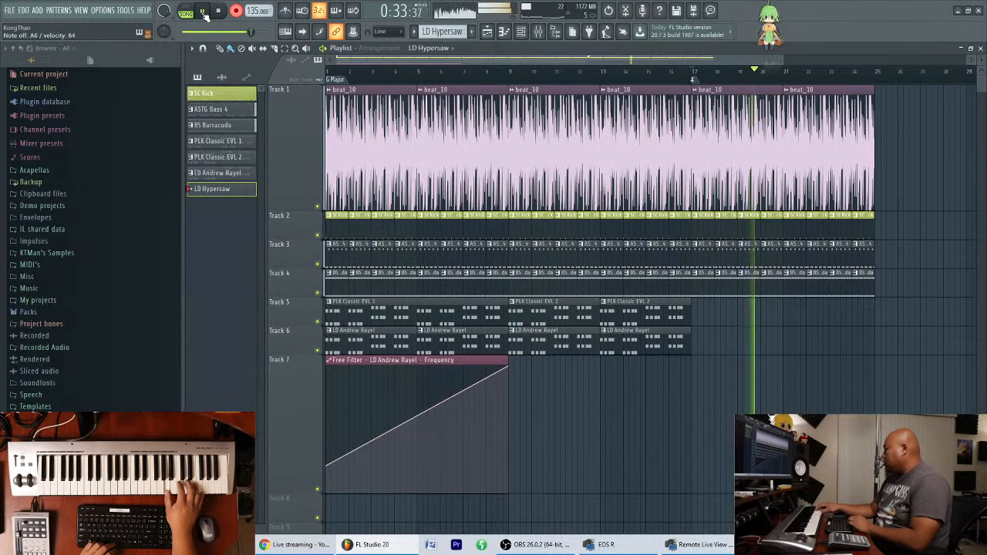
{"action": "key", "text": "space"}
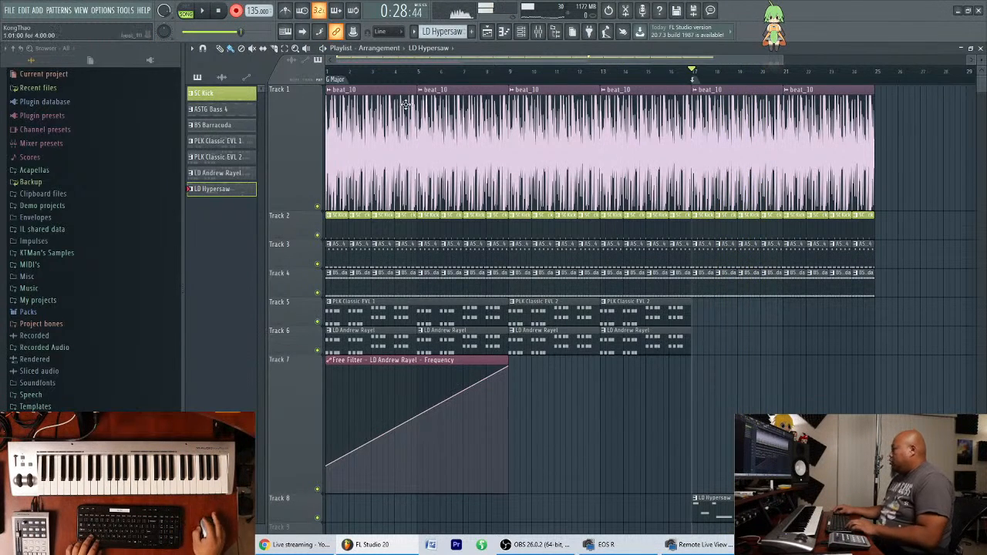
{"action": "left_click_drag", "start_coordinate": [726, 502], "coordinate": [731, 363]}
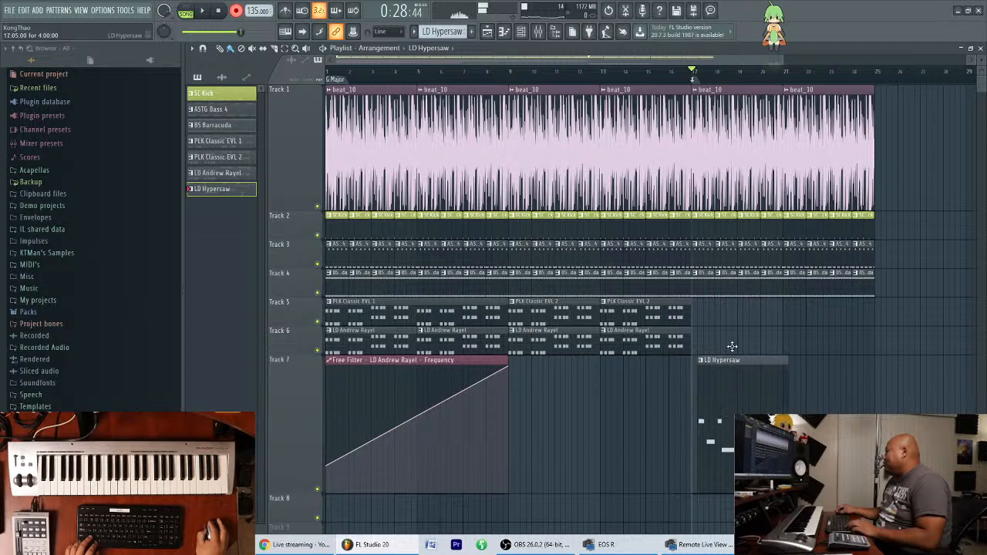
Open the LD Hypersaw clip's notes and delete the entire recorded melody.
{"action": "double_click", "coordinate": [728, 388]}
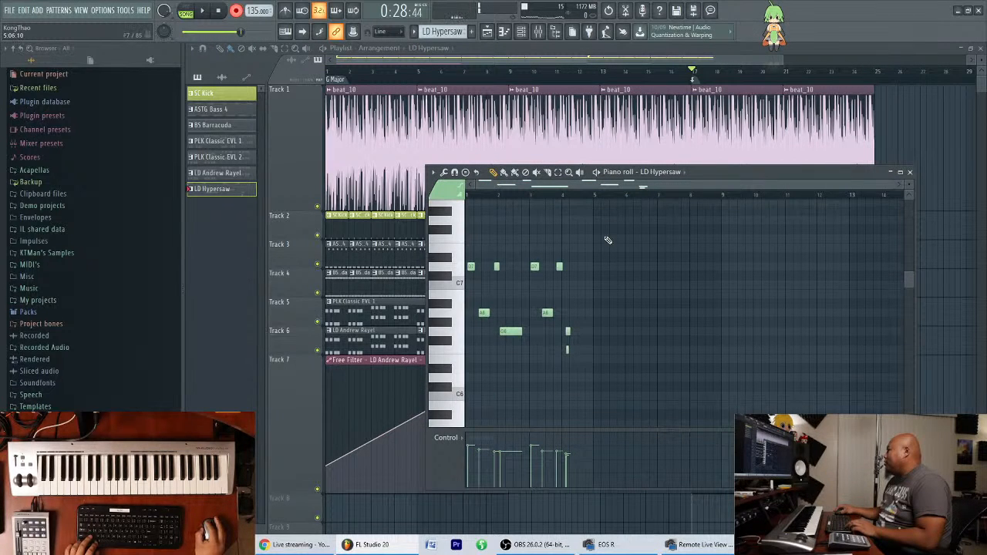
{"action": "key", "text": "ctrl+a"}
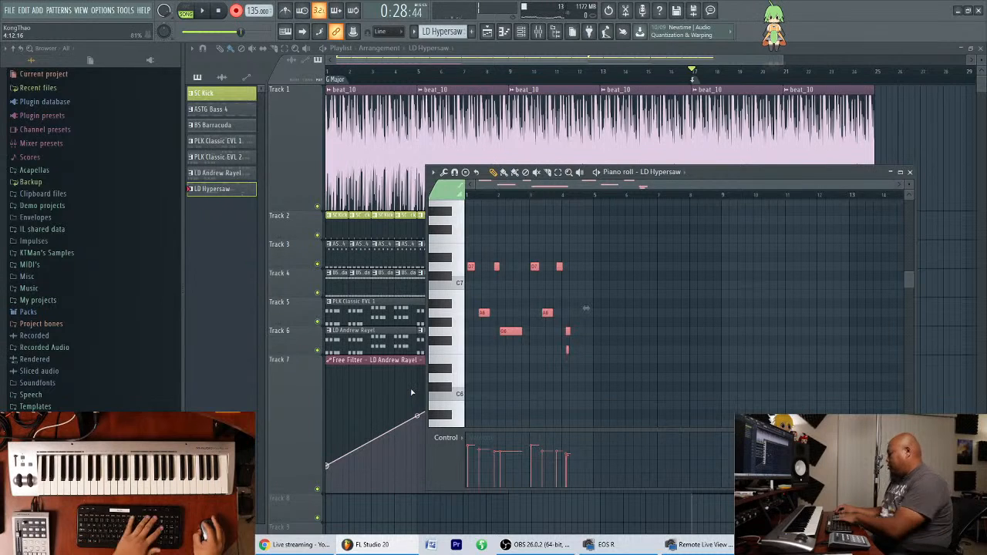
{"action": "key", "text": "Delete"}
Draw a four-note phrase D7, A6, D7, G6 from bar 1 and lengthen the first D7, the A6 and the G6.
{"action": "scroll", "coordinate": [480, 235], "scroll_direction": "up", "scroll_amount": 5}
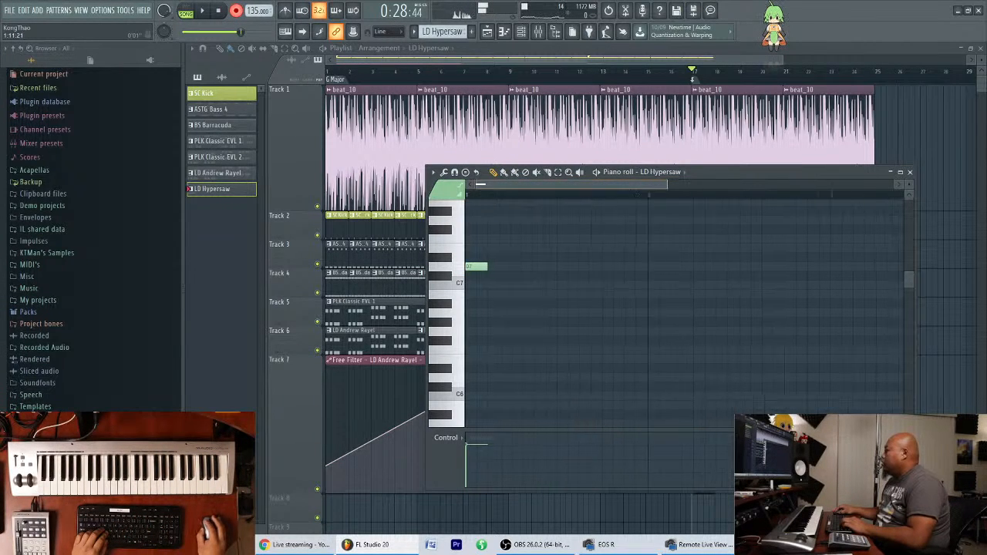
{"action": "scroll", "coordinate": [524, 265], "scroll_direction": "up", "scroll_amount": 2}
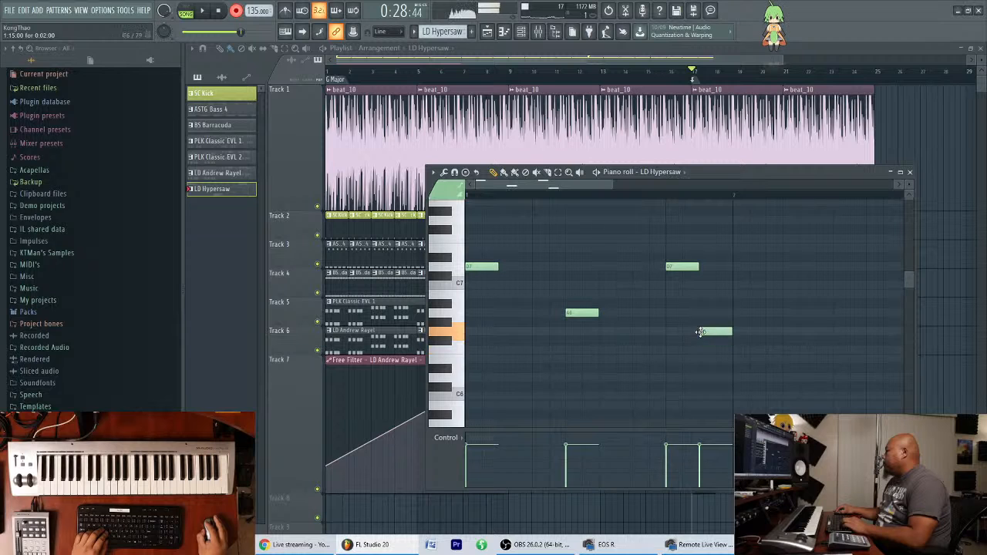
{"action": "key", "text": "space"}
{"action": "key", "text": "space"}
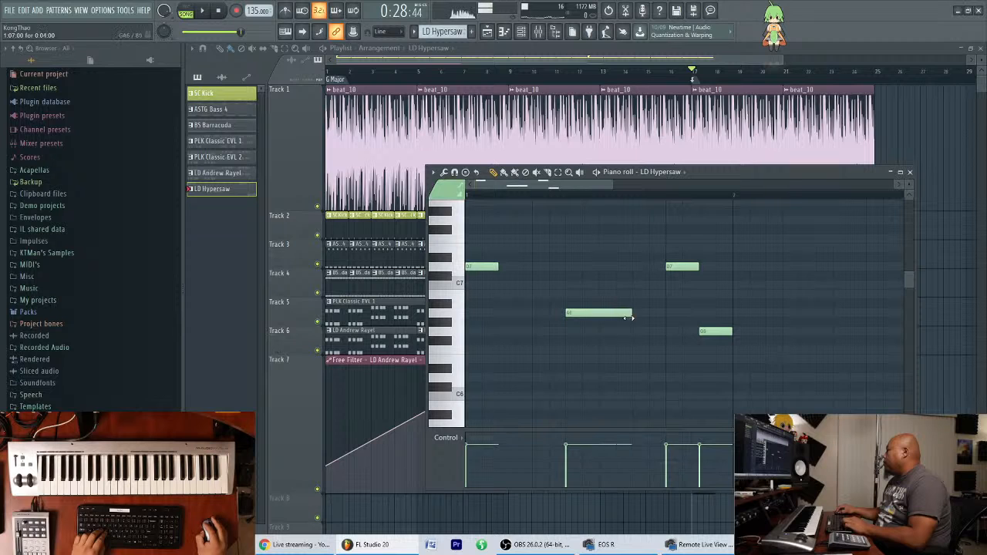
{"action": "key", "text": "space"}
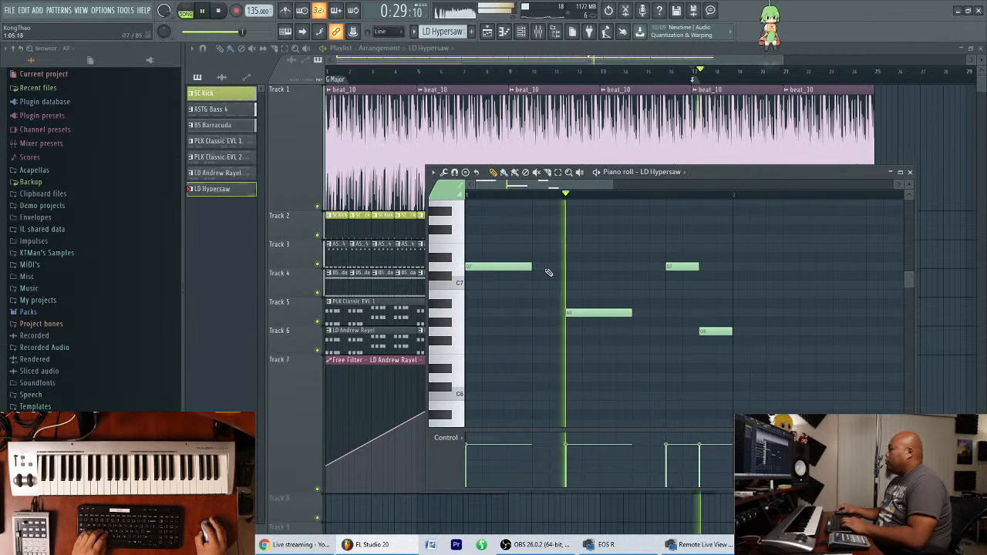
{"action": "key", "text": "space"}
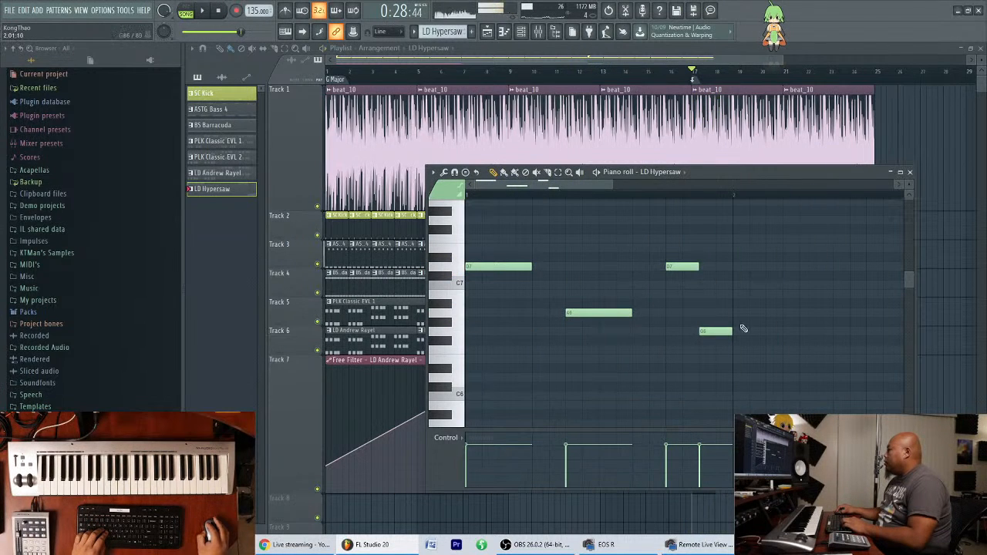
{"action": "key", "text": "space"}
{"action": "scroll", "coordinate": [676, 187], "scroll_direction": "down", "scroll_amount": 4}
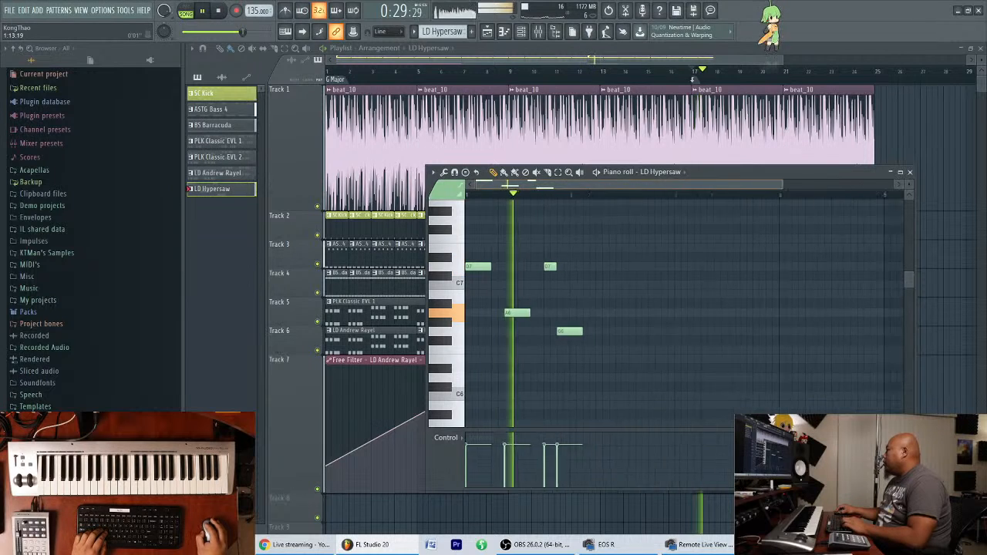
Shift the second D7 and the G6 later so G6 starts on bar 2, and lengthen G6 to 6 steps.
{"action": "scroll", "coordinate": [579, 306], "scroll_direction": "up", "scroll_amount": 3}
{"action": "scroll", "coordinate": [575, 309], "scroll_direction": "down", "scroll_amount": 3}
{"action": "key", "text": "space"}
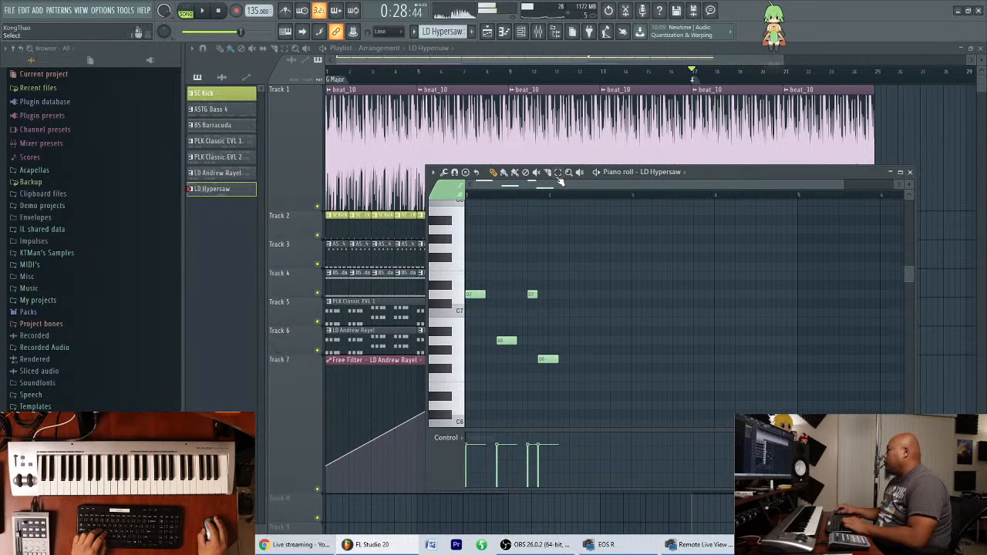
{"action": "scroll", "coordinate": [670, 271], "scroll_direction": "up", "scroll_amount": 4}
{"action": "left_click_drag", "start_coordinate": [647, 270], "coordinate": [574, 395]}
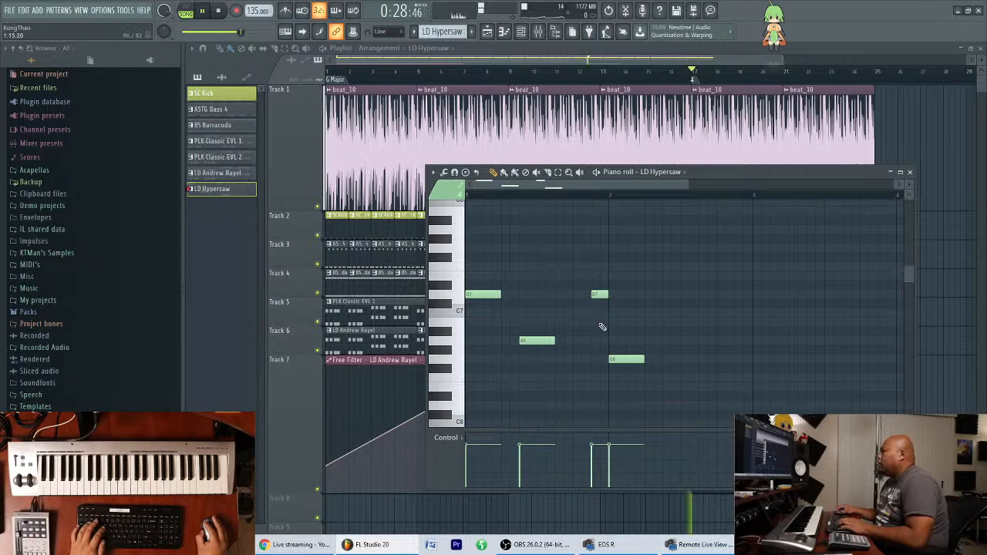
{"action": "key", "text": "space"}
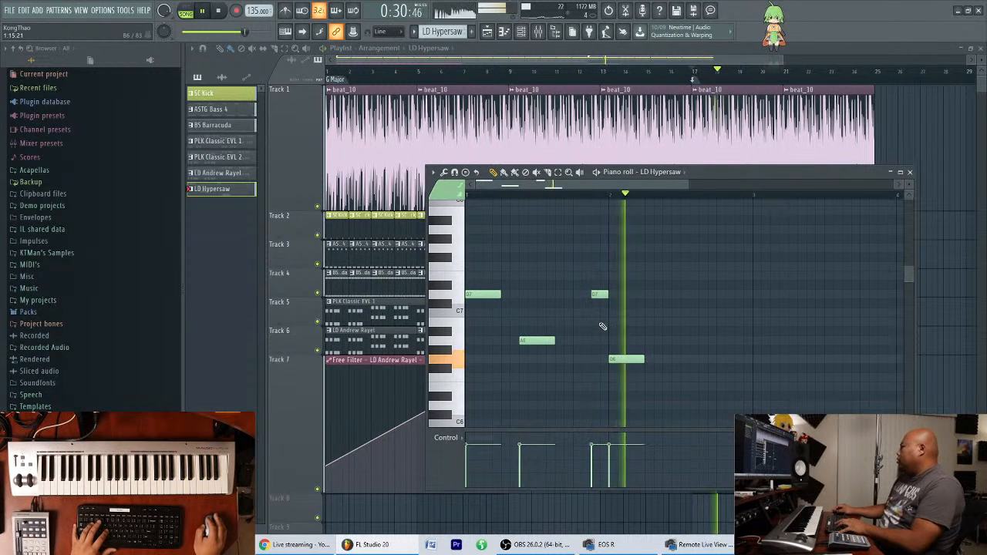
{"action": "key", "text": "space"}
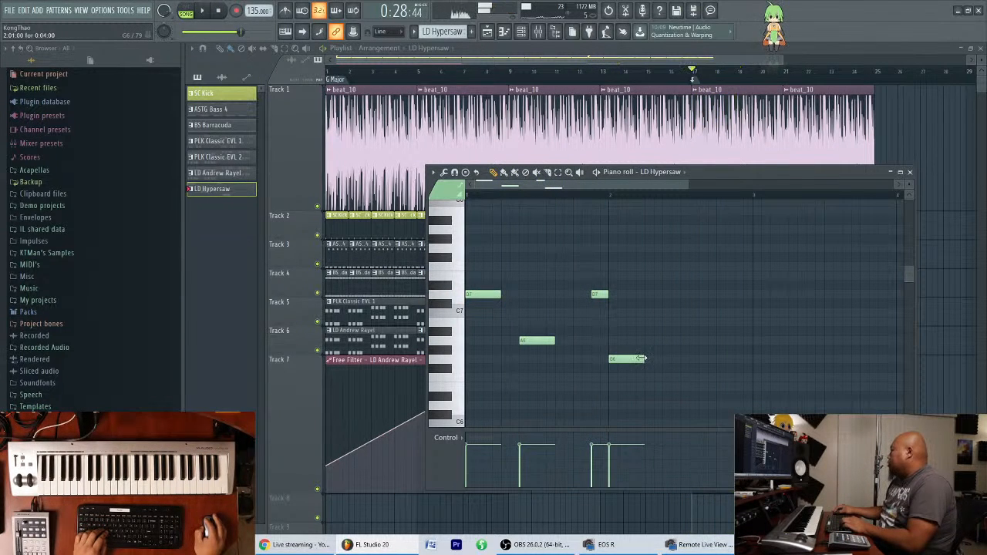
{"action": "key", "text": "space"}
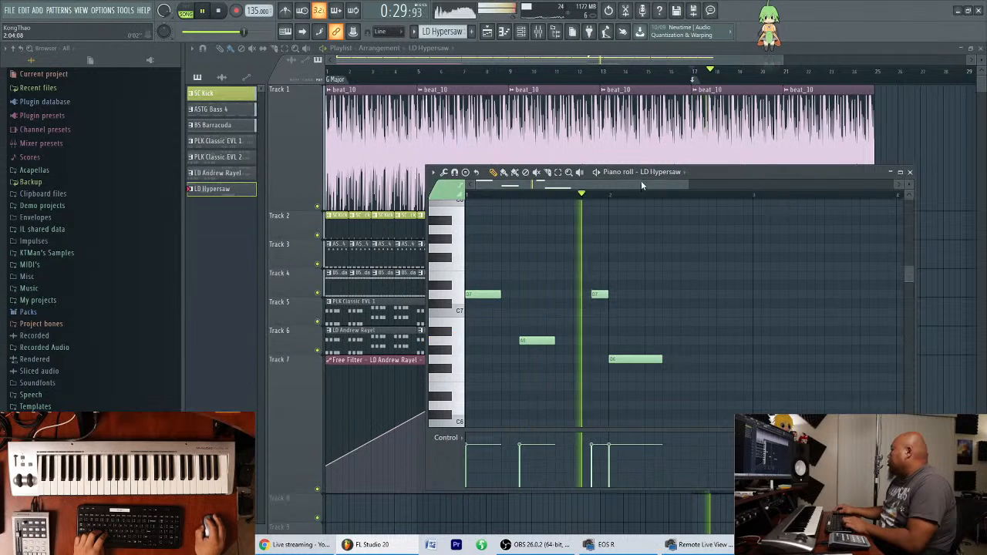
Select the whole four-note phrase and copy it to bar 3.
{"action": "scroll", "coordinate": [641, 182], "scroll_direction": "down", "scroll_amount": 2}
{"action": "scroll", "coordinate": [455, 240], "scroll_direction": "down", "scroll_amount": 1}
{"action": "key", "text": "space"}
{"action": "key", "text": "ctrl+a"}
{"action": "left_click_drag", "start_coordinate": [482, 267], "coordinate": [700, 275]}
{"action": "scroll", "coordinate": [724, 188], "scroll_direction": "down", "scroll_amount": 1}
Play back the phrases and lower the last note of the bar 3 copy to F#6.
{"action": "key", "text": "space"}
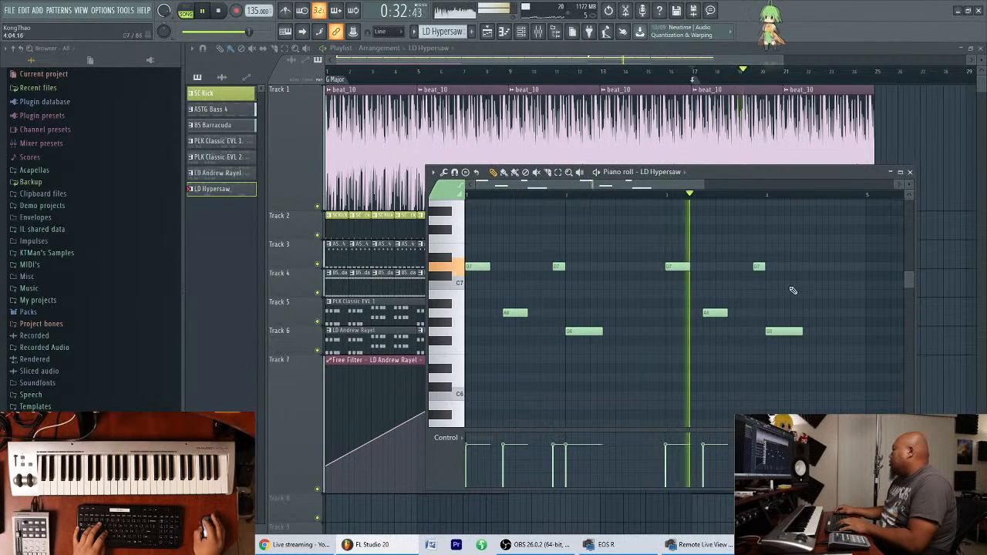
{"action": "key", "text": "space"}
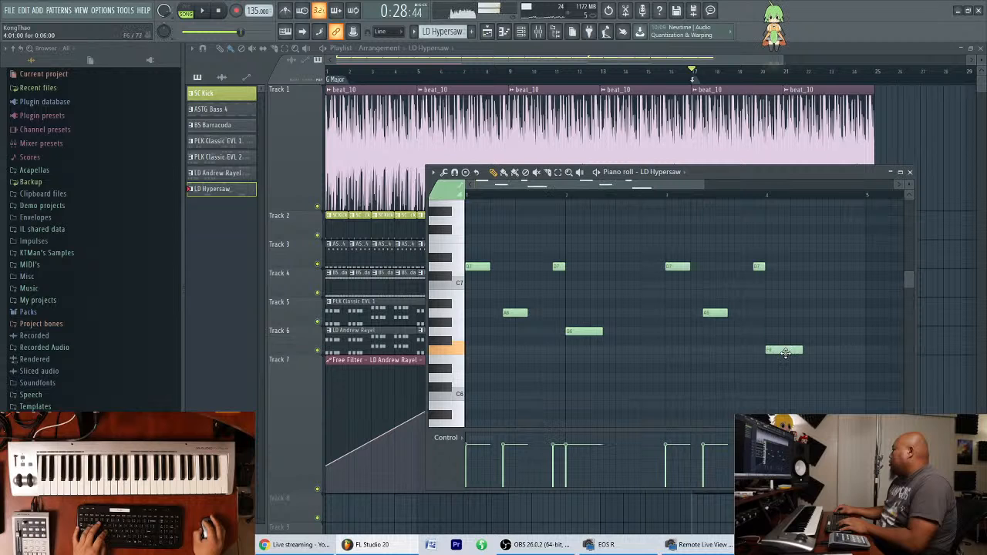
{"action": "key", "text": "space"}
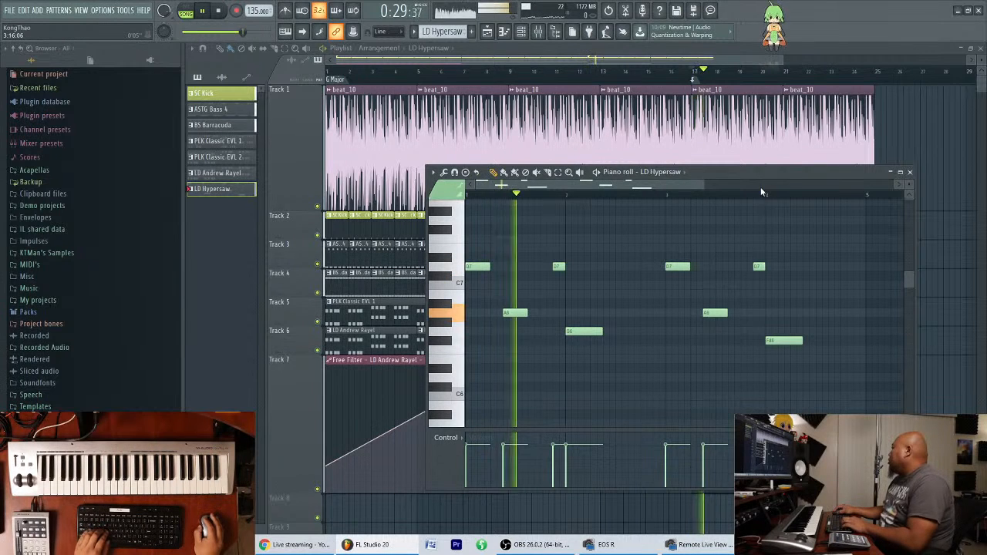
Duplicate the bar 3 phrase to bar 5 and raise the last note of the new copy to G6.
{"action": "scroll", "coordinate": [761, 186], "scroll_direction": "down", "scroll_amount": 1}
{"action": "left_click_drag", "start_coordinate": [772, 233], "coordinate": [614, 386]}
{"action": "key", "text": "ctrl+b"}
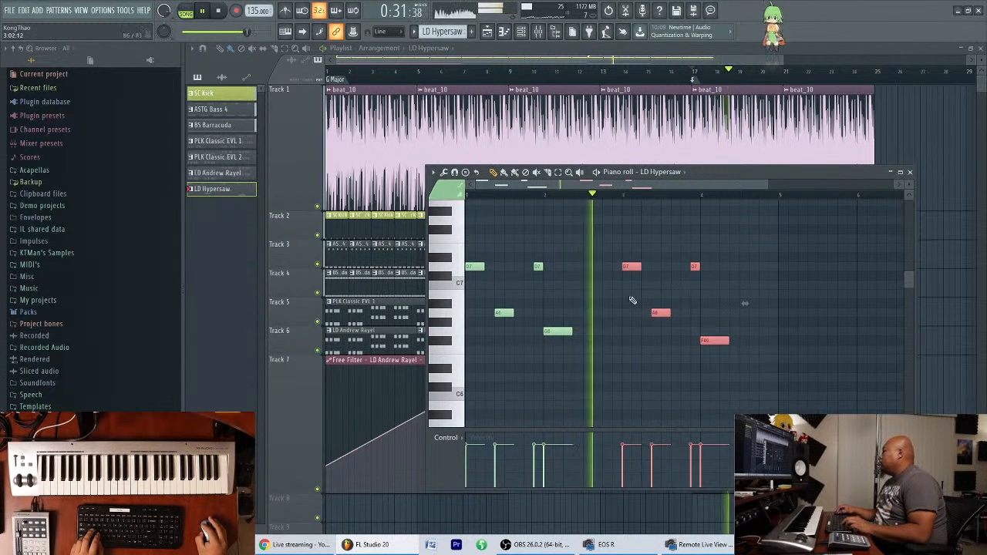
{"action": "left_click_drag", "start_coordinate": [763, 185], "coordinate": [814, 186]}
{"action": "right_click", "coordinate": [843, 247]}
{"action": "left_click_drag", "start_coordinate": [774, 340], "coordinate": [774, 330]}
Select the bar 5 phrase and duplicate it to bar 7.
{"action": "scroll", "coordinate": [813, 243], "scroll_direction": "down", "scroll_amount": 2}
{"action": "left_click_drag", "start_coordinate": [818, 245], "coordinate": [697, 344]}
{"action": "key", "text": "space"}
{"action": "scroll", "coordinate": [740, 234], "scroll_direction": "down", "scroll_amount": 4}
{"action": "scroll", "coordinate": [741, 234], "scroll_direction": "up", "scroll_amount": 4}
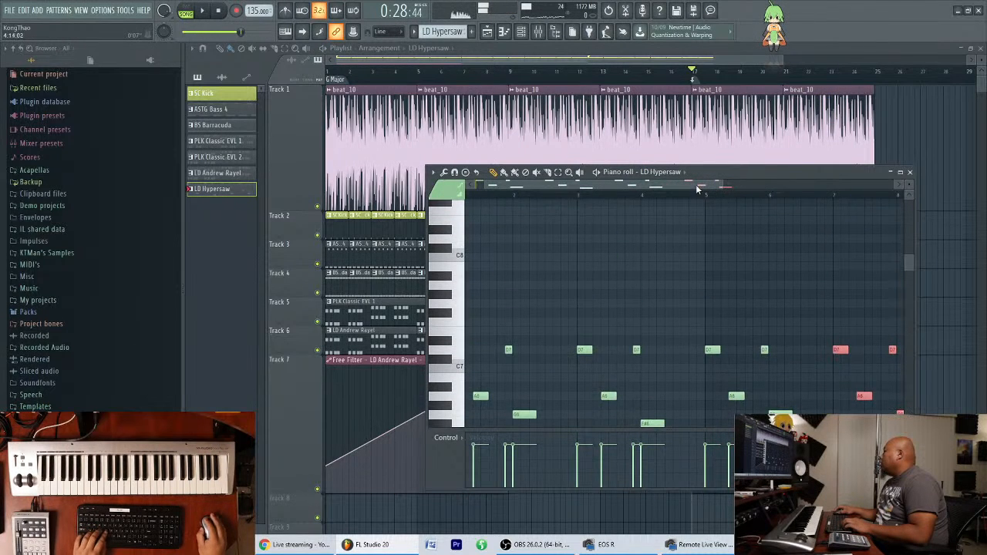
Audition the phrase from bar 7 and raise its final note at bar 8 to E7.
{"action": "scroll", "coordinate": [654, 199], "scroll_direction": "down", "scroll_amount": 2}
{"action": "left_click", "coordinate": [645, 196]}
{"action": "key", "text": "space"}
{"action": "scroll", "coordinate": [683, 272], "scroll_direction": "down", "scroll_amount": 2}
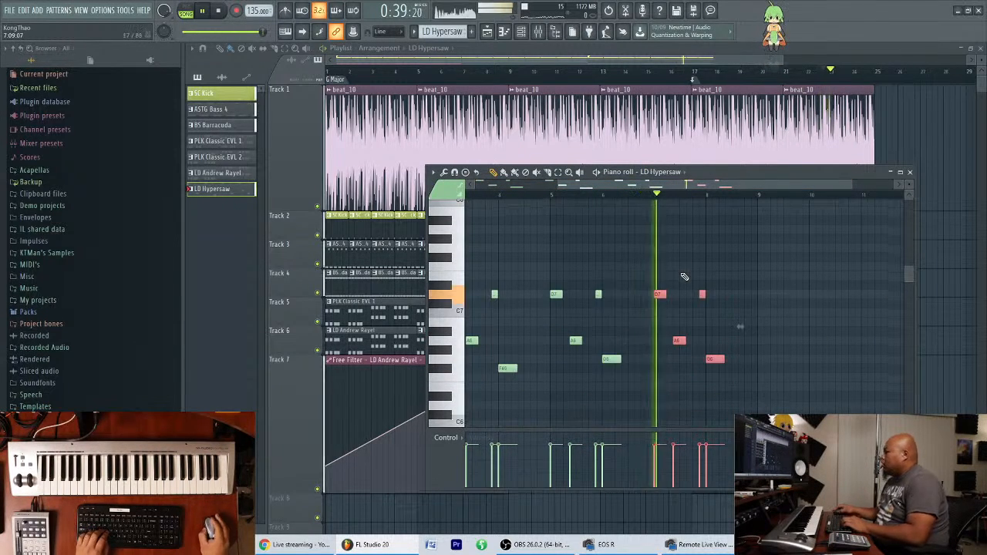
{"action": "key", "text": "space"}
{"action": "left_click", "coordinate": [655, 196]}
{"action": "key", "text": "space"}
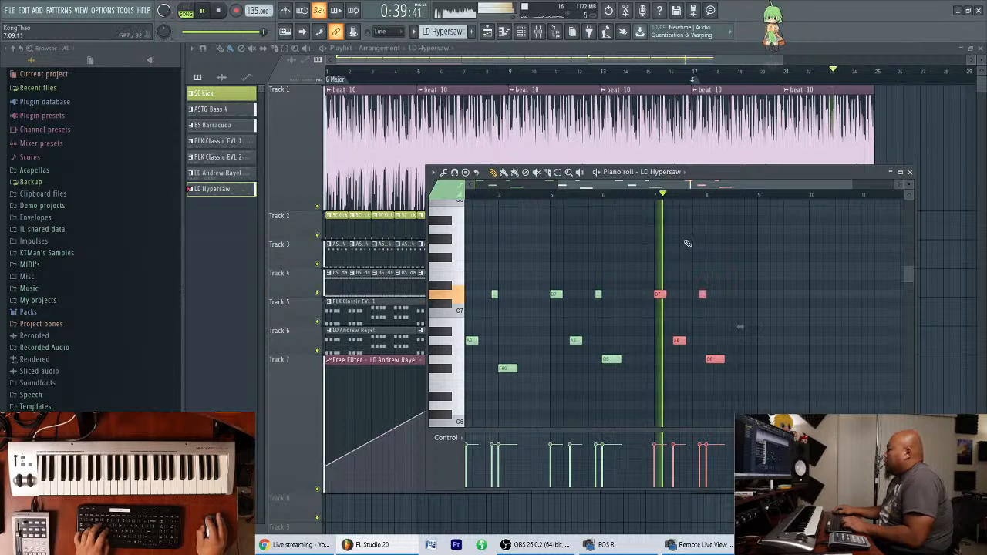
{"action": "key", "text": "space"}
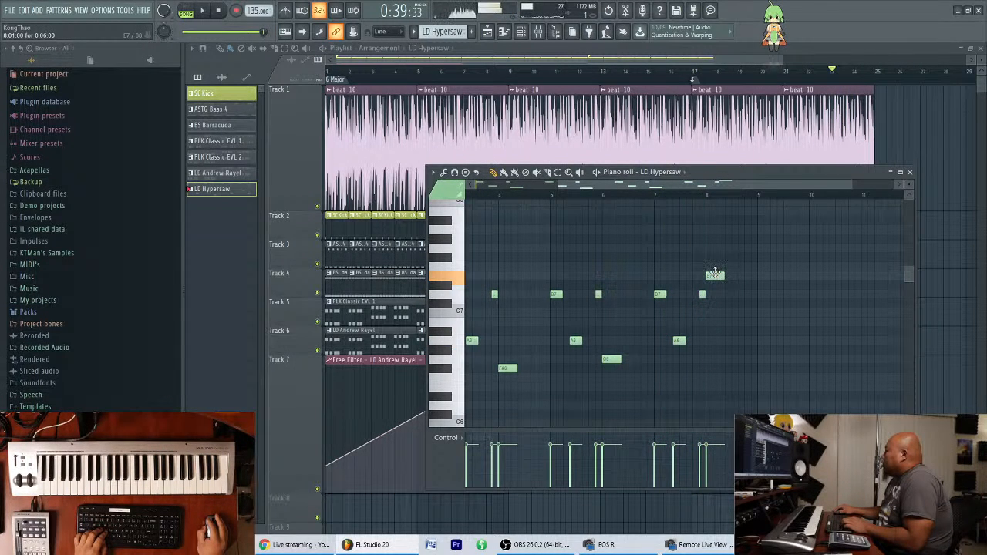
Play back the eight-bar melody and check its clip in the playlist and its notes.
{"action": "key", "text": "space"}
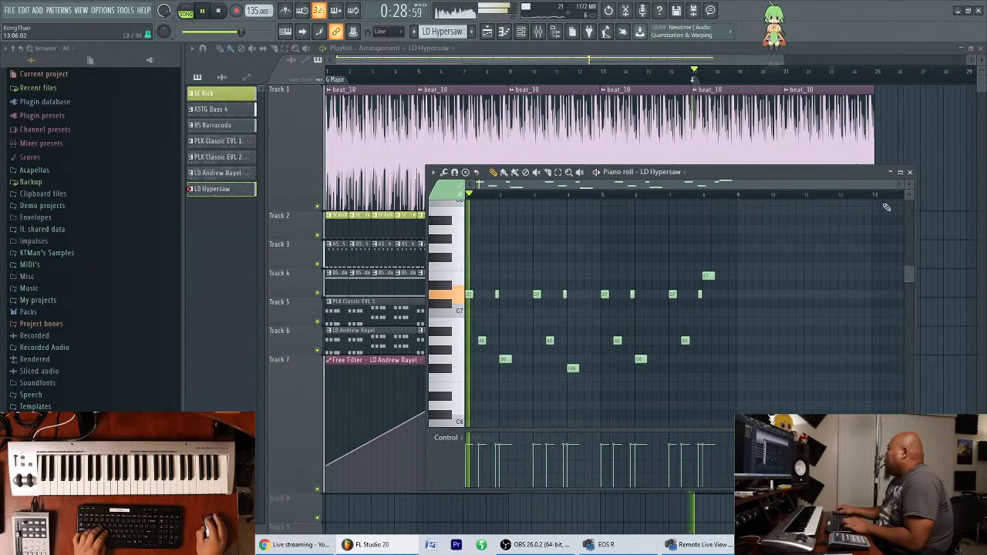
{"action": "left_click", "coordinate": [911, 173]}
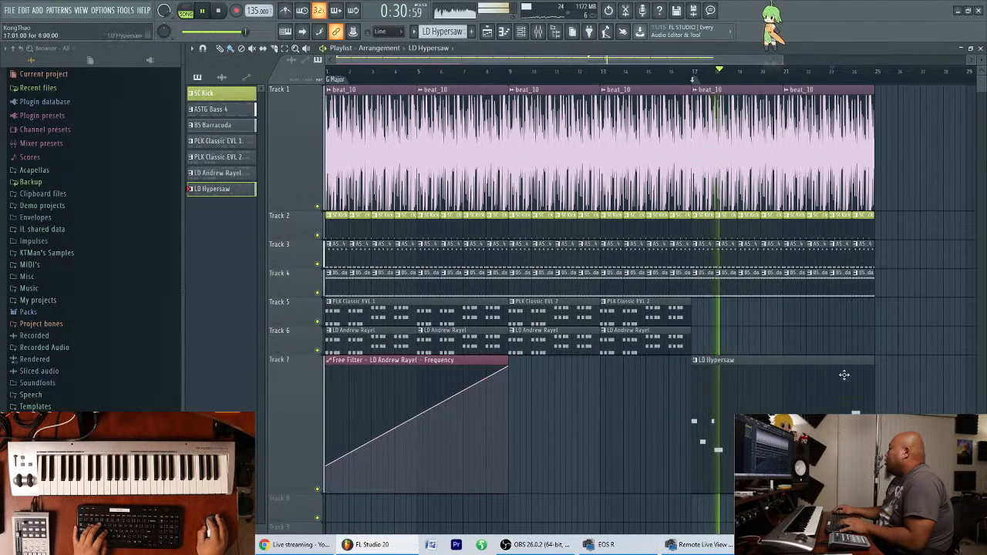
{"action": "double_click", "coordinate": [800, 385]}
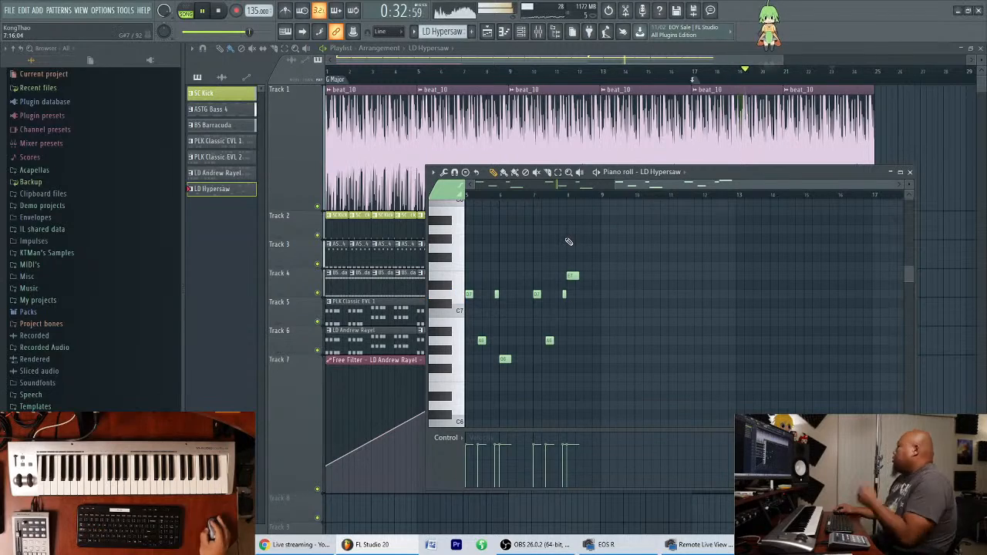
{"action": "left_click_drag", "start_coordinate": [679, 188], "coordinate": [543, 154]}
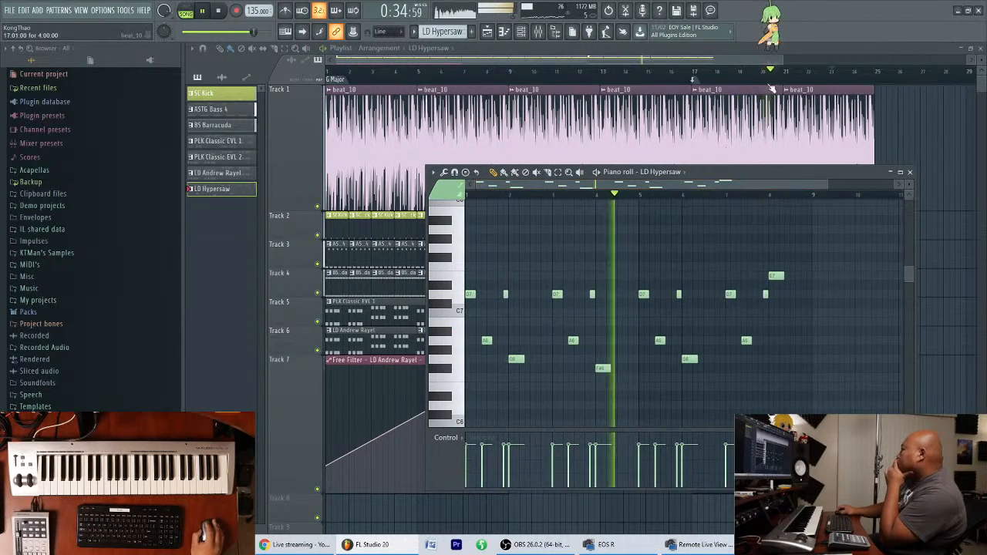
Load Fruity Parametric EQ 2 into the first effect slot of the LD Hypersaw mixer track.
{"action": "left_click", "coordinate": [554, 32]}
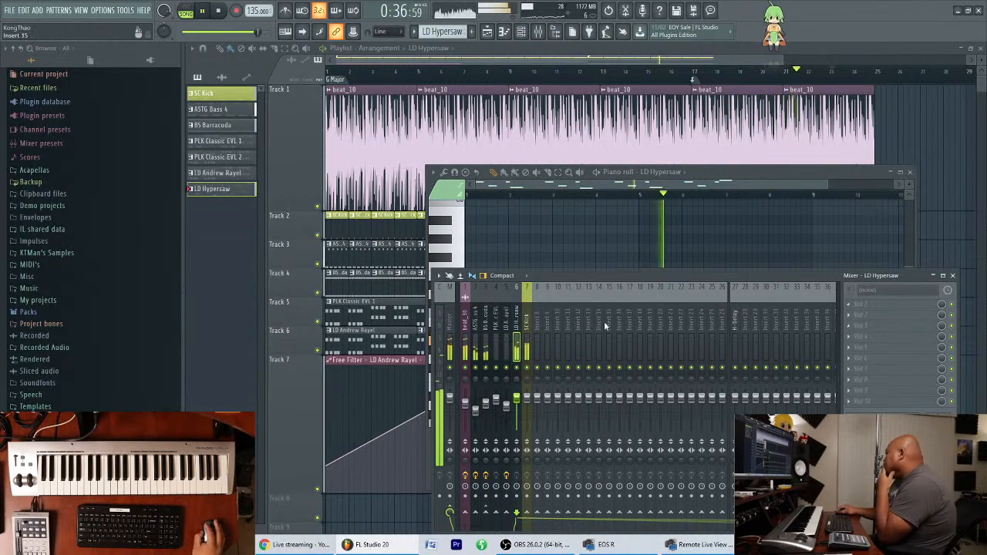
{"action": "left_click", "coordinate": [850, 303]}
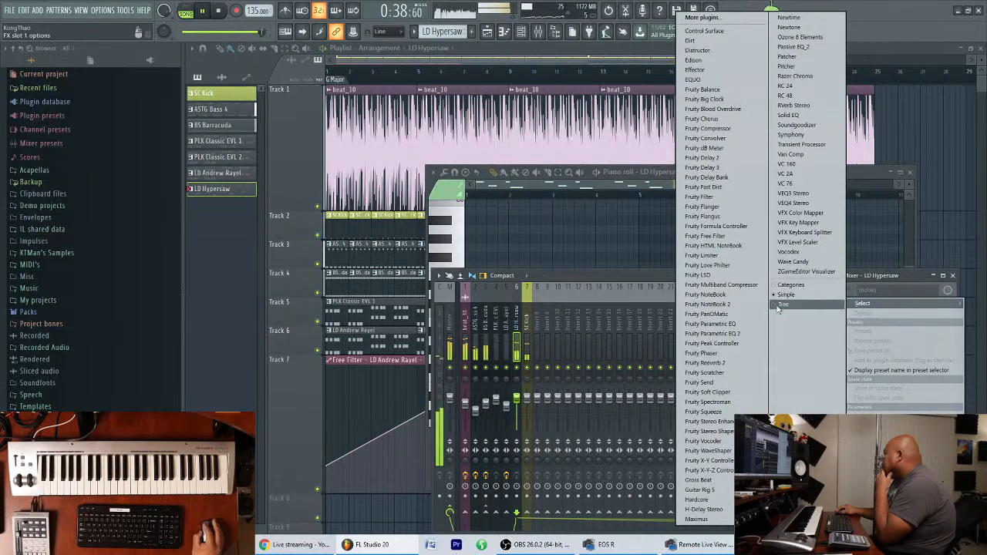
{"action": "left_click", "coordinate": [744, 337]}
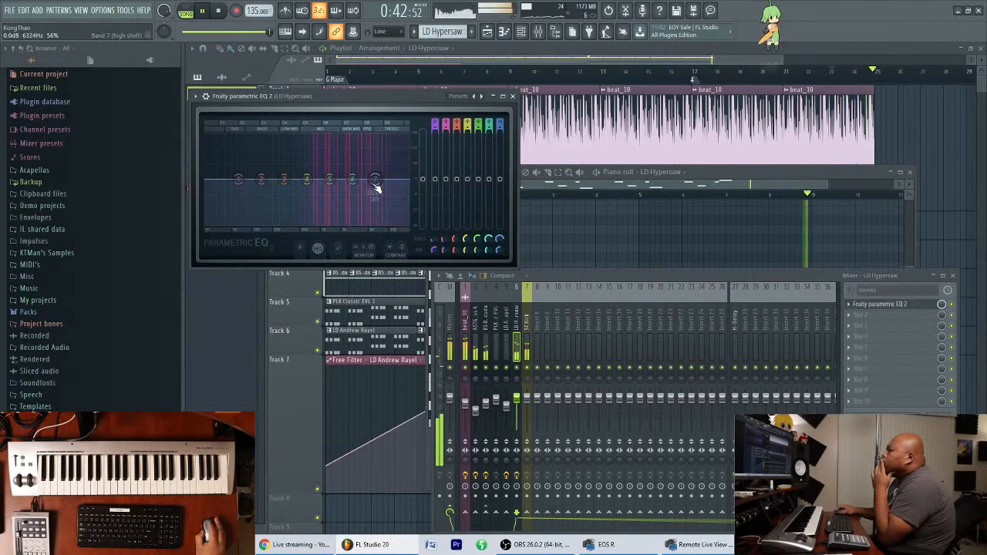
Cut EQ band 7 by about 4.8 dB near 6456 Hz, boost band 6 slightly, and close the floating windows.
{"action": "left_click_drag", "start_coordinate": [374, 184], "coordinate": [375, 188]}
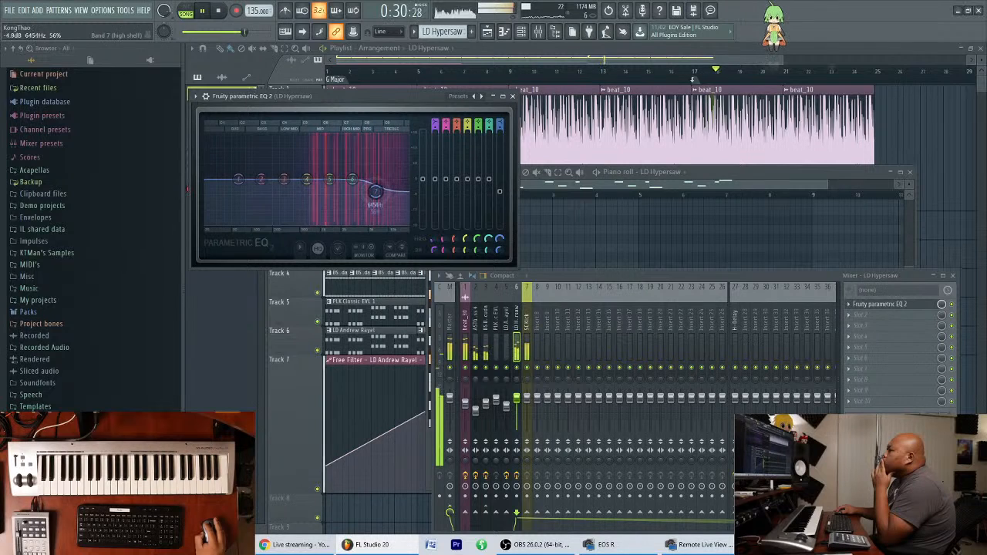
{"action": "left_click_drag", "start_coordinate": [356, 186], "coordinate": [349, 169]}
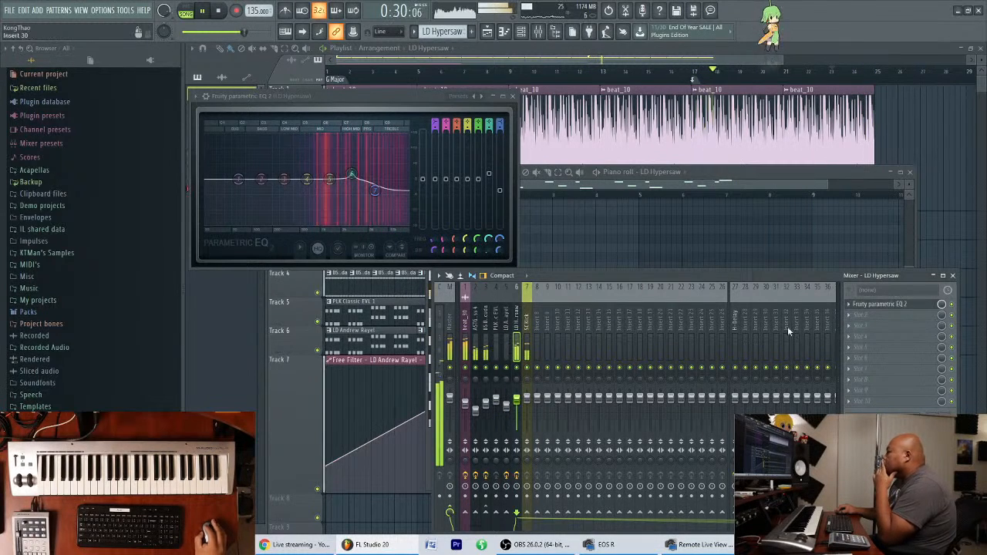
{"action": "left_click_drag", "start_coordinate": [917, 277], "coordinate": [895, 276]}
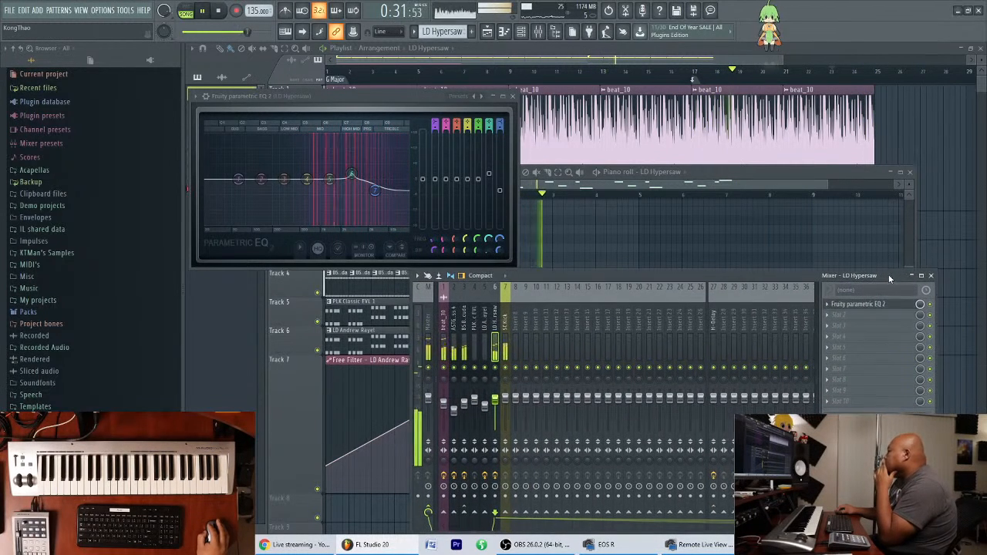
{"action": "left_click", "coordinate": [932, 277]}
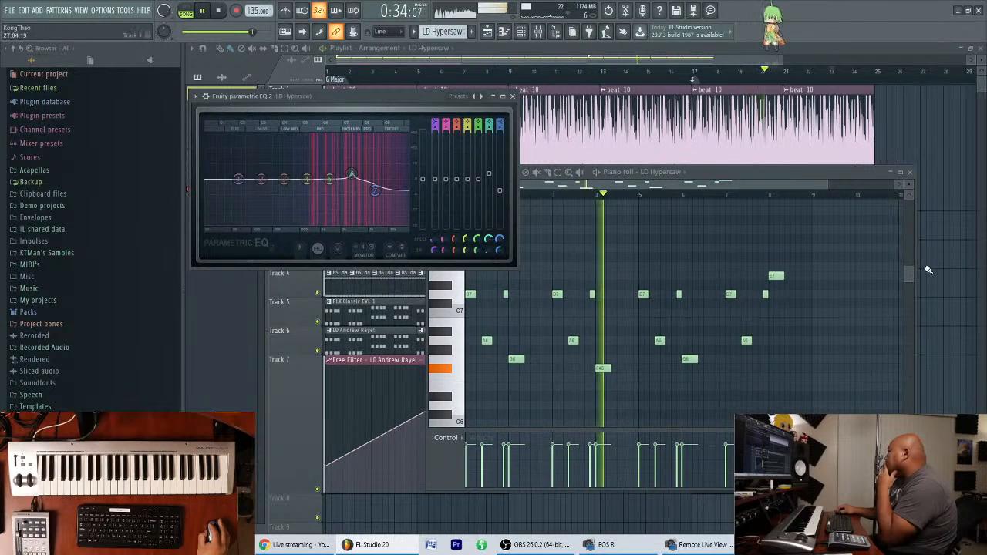
{"action": "key", "text": "F12"}
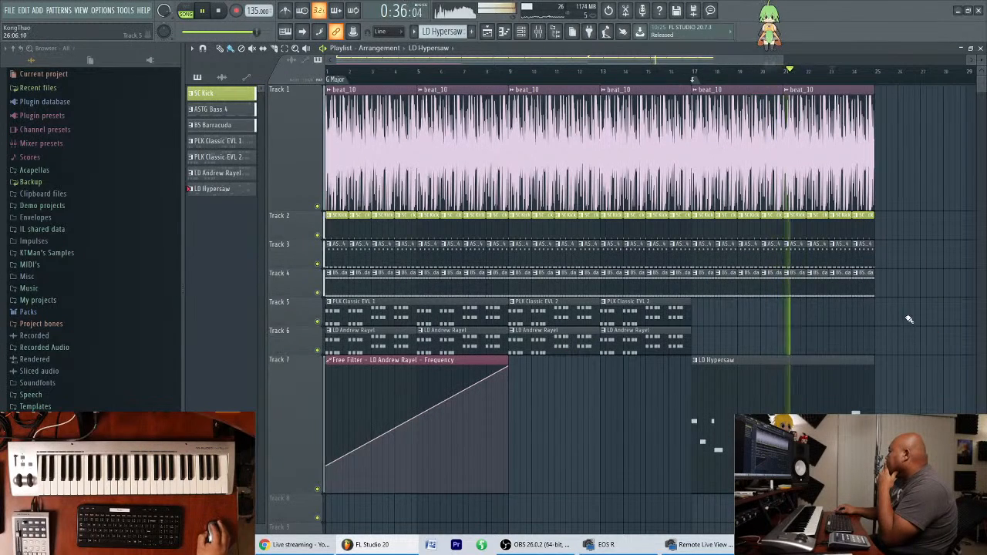
Play the arrangement from the start with the mixer open to check the levels.
{"action": "key", "text": "space"}
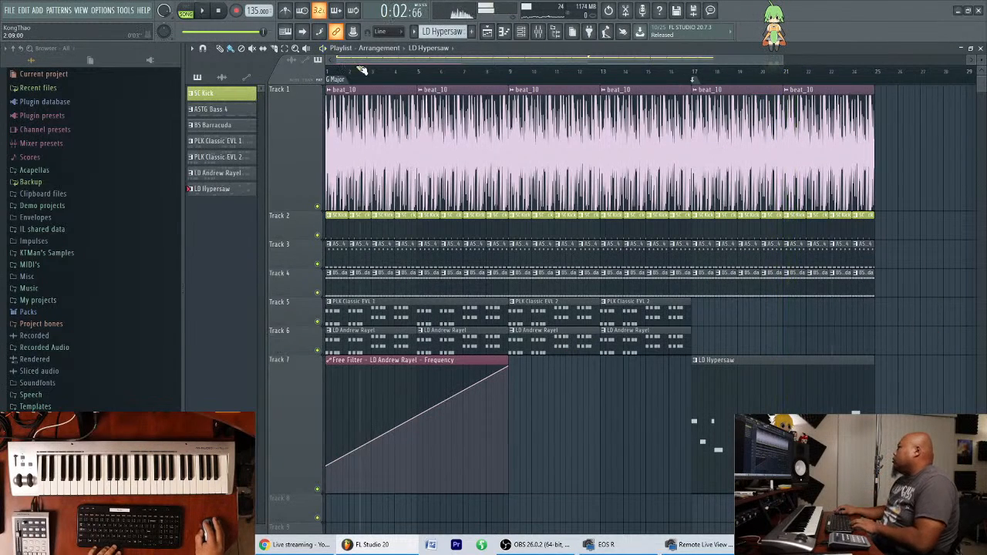
{"action": "key", "text": "space"}
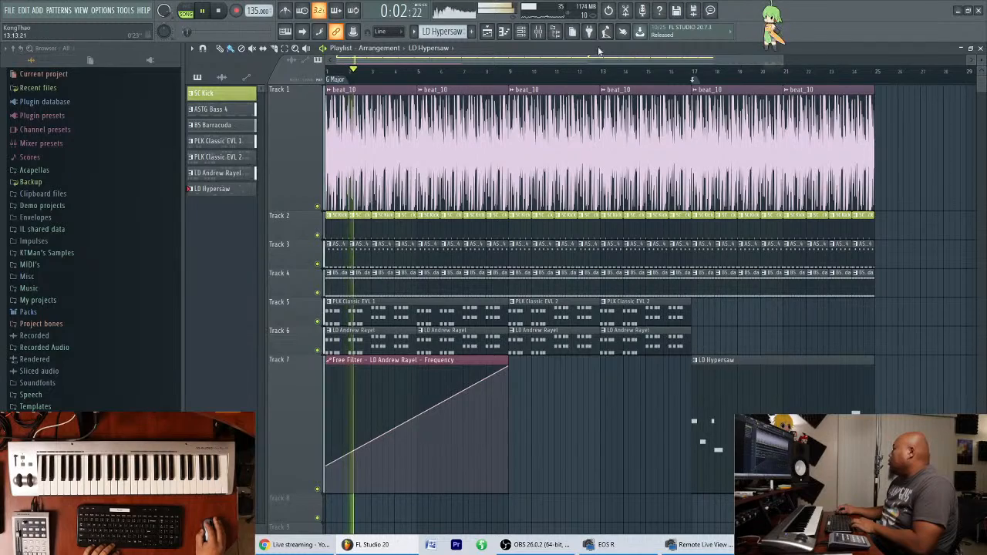
{"action": "key", "text": "F9"}
{"action": "mouse_move", "coordinate": [754, 273]}
{"action": "left_mouse_down"}
{"action": "mouse_move", "coordinate": [763, 242]}
{"action": "mouse_move", "coordinate": [773, 273]}
{"action": "left_mouse_up"}
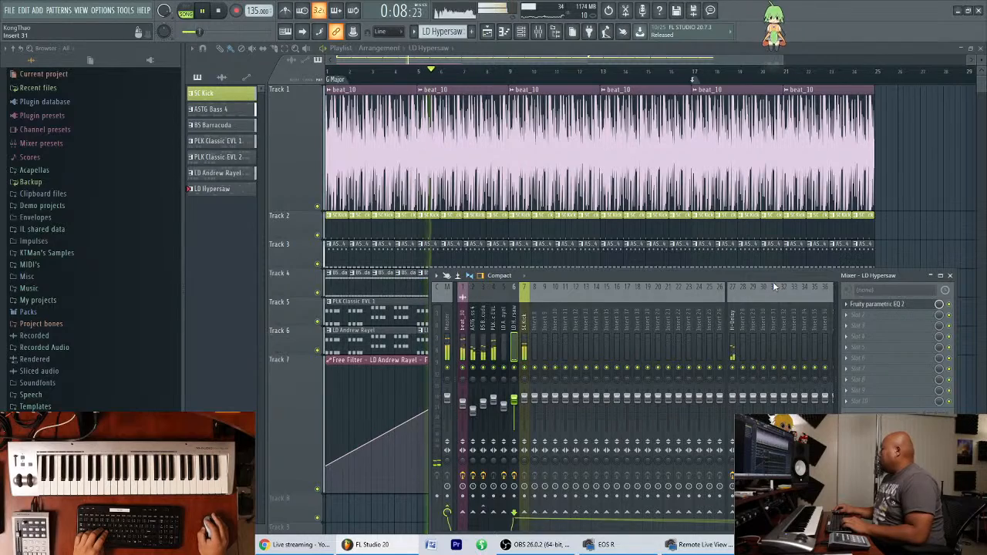
Listen through the arrangement into the bar 17 melody, adjust the playlist track heights for an overview, close the mixer and stop playback.
{"action": "left_click_drag", "start_coordinate": [796, 282], "coordinate": [789, 365]}
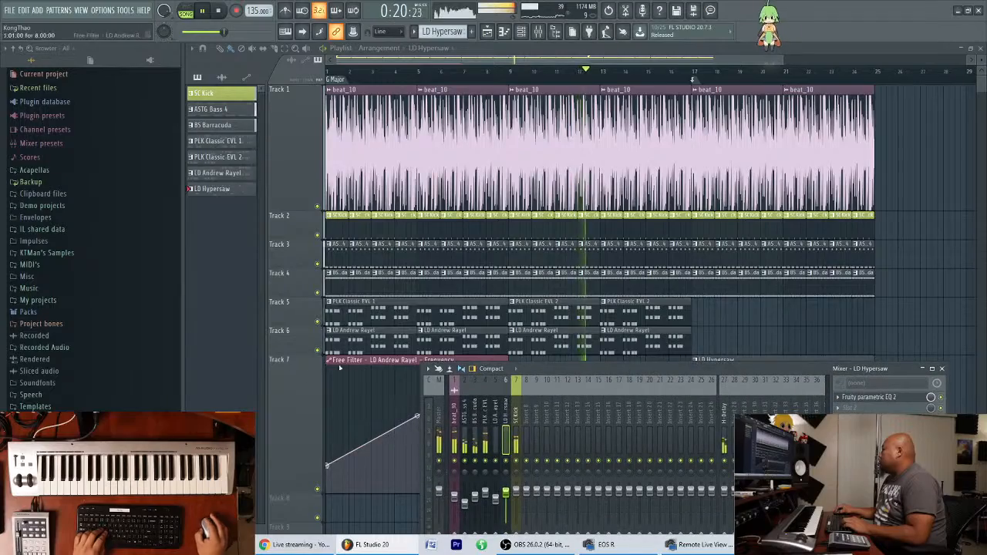
{"action": "scroll", "coordinate": [301, 373], "scroll_direction": "down", "scroll_amount": 3}
{"action": "scroll", "coordinate": [304, 224], "scroll_direction": "up", "scroll_amount": 2}
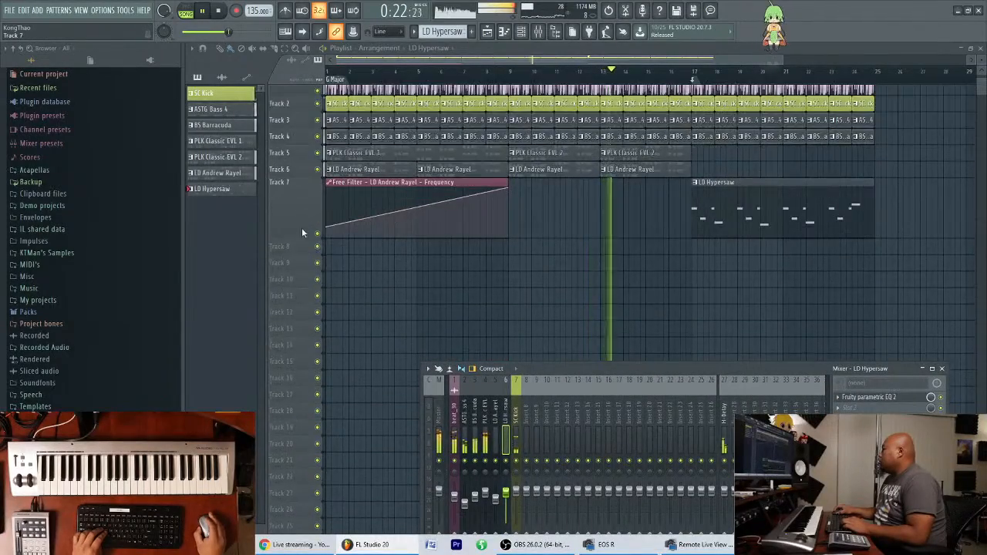
{"action": "scroll", "coordinate": [302, 221], "scroll_direction": "down", "scroll_amount": 2}
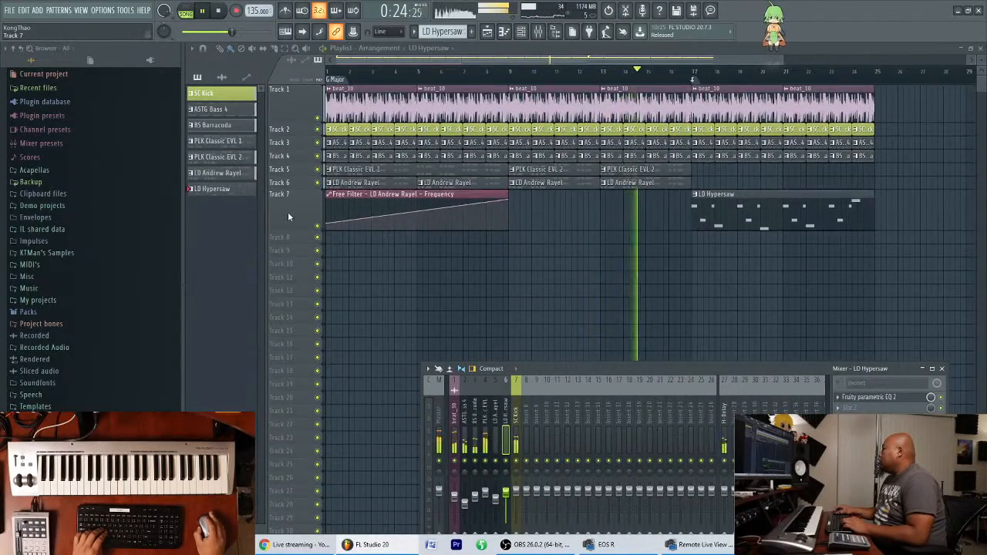
{"action": "scroll", "coordinate": [288, 212], "scroll_direction": "up", "scroll_amount": 1}
{"action": "scroll", "coordinate": [753, 215], "scroll_direction": "up", "scroll_amount": 2}
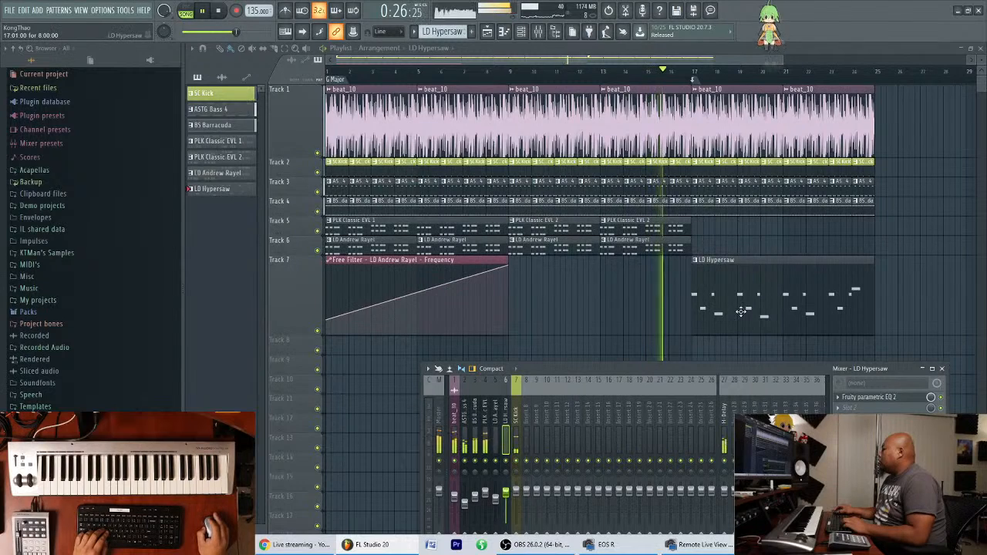
{"action": "left_click_drag", "start_coordinate": [921, 368], "coordinate": [898, 378]}
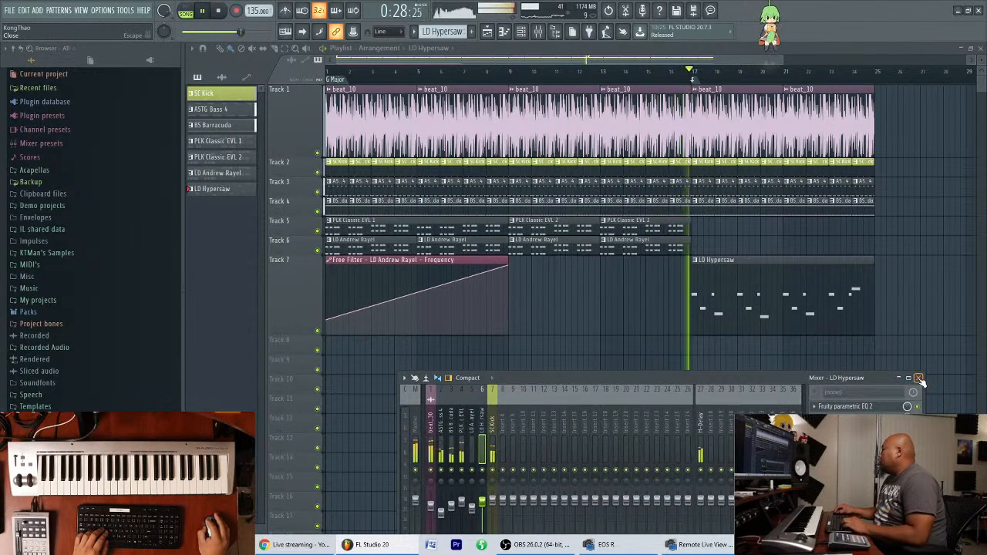
{"action": "left_click", "coordinate": [918, 378]}
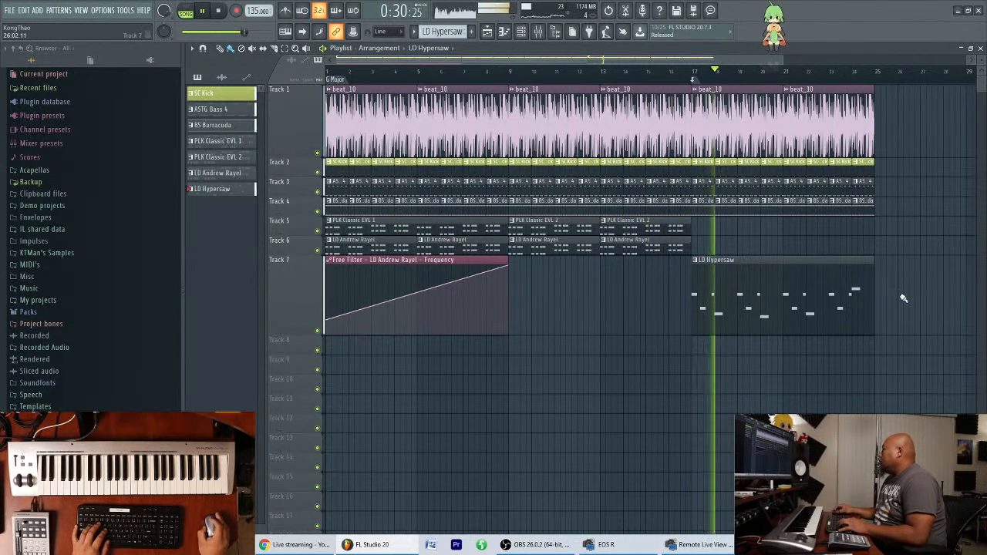
{"action": "key", "text": "space"}
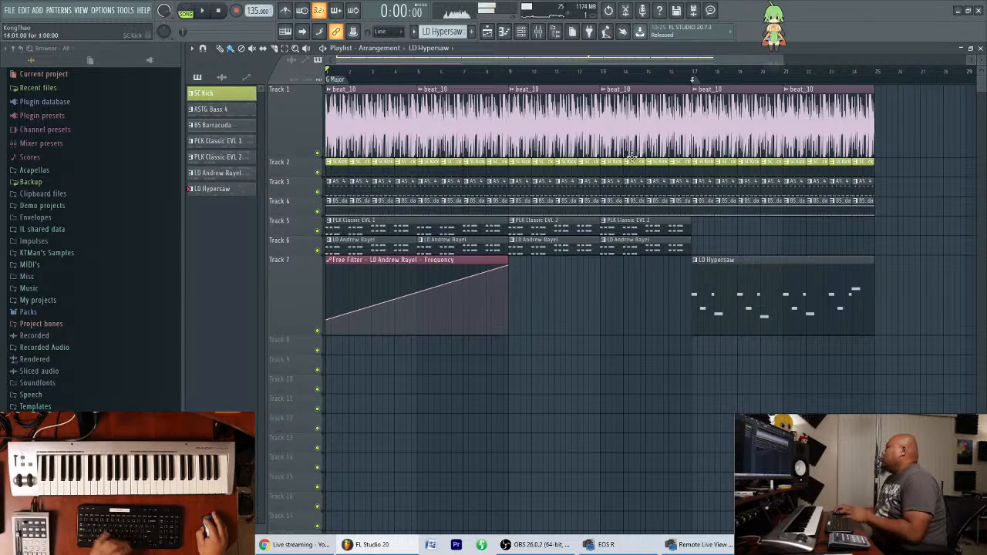
Reopen the mixer and slightly lower the volume fader of the LD Andrew Rayel track.
{"action": "left_click", "coordinate": [538, 31]}
{"action": "left_click_drag", "start_coordinate": [525, 381], "coordinate": [514, 327]}
{"action": "left_click", "coordinate": [462, 457]}
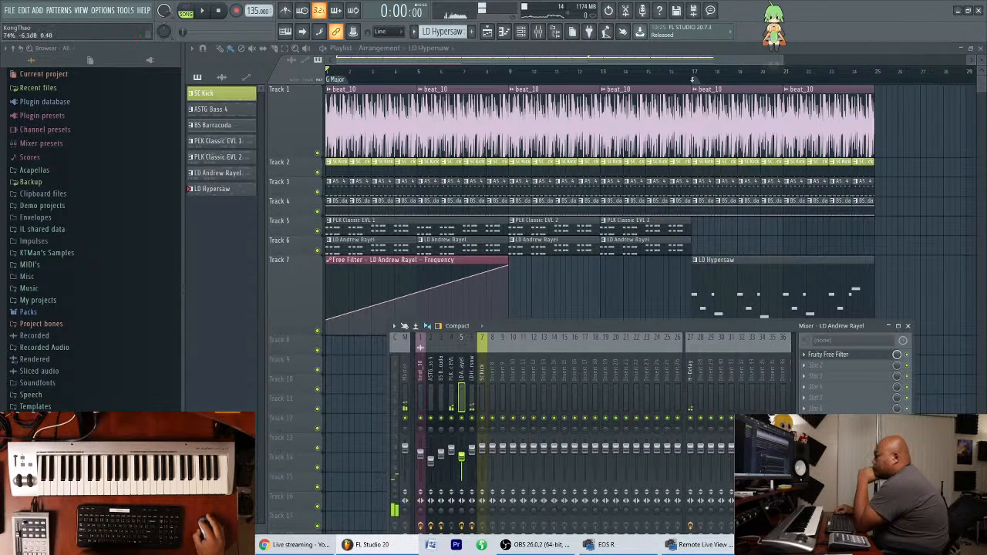
{"action": "left_click", "coordinate": [452, 457]}
{"action": "left_click_drag", "start_coordinate": [462, 459], "coordinate": [463, 461]}
{"action": "left_click", "coordinate": [452, 456]}
{"action": "left_click", "coordinate": [462, 460]}
Play the arrangement from the start into the LD Hypersaw section, keeping the mixer clear of the clips, and stop.
{"action": "key", "text": "space"}
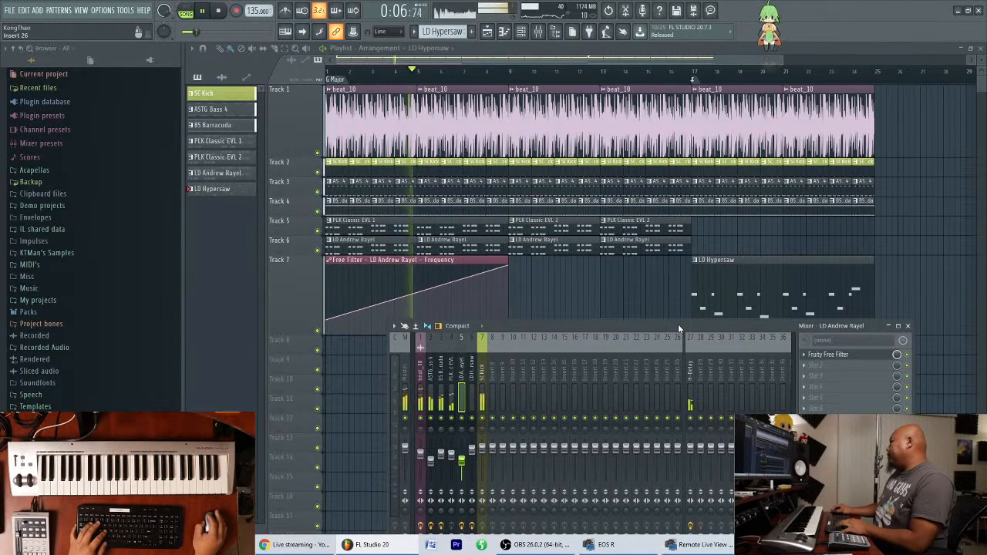
{"action": "left_click_drag", "start_coordinate": [675, 325], "coordinate": [738, 280]}
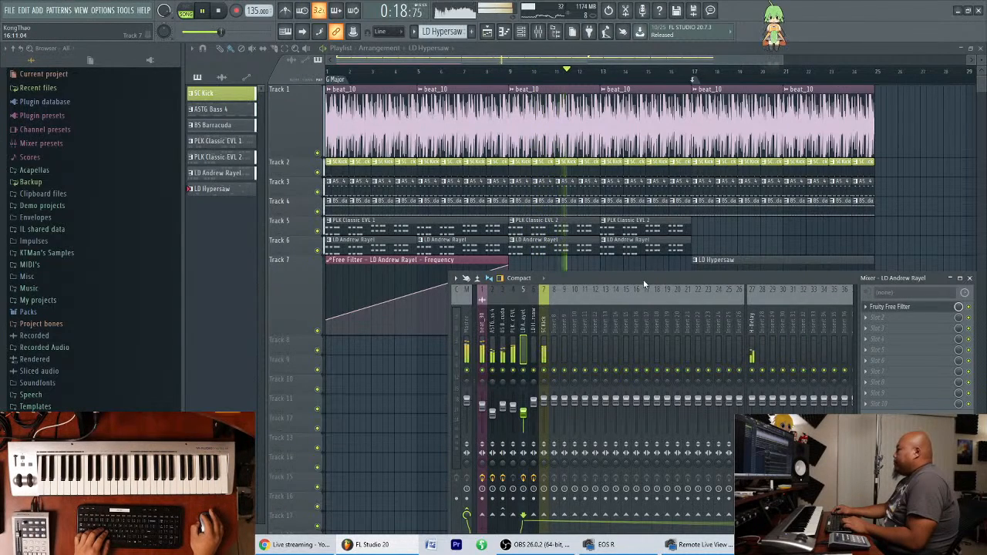
{"action": "left_click_drag", "start_coordinate": [642, 277], "coordinate": [607, 387]}
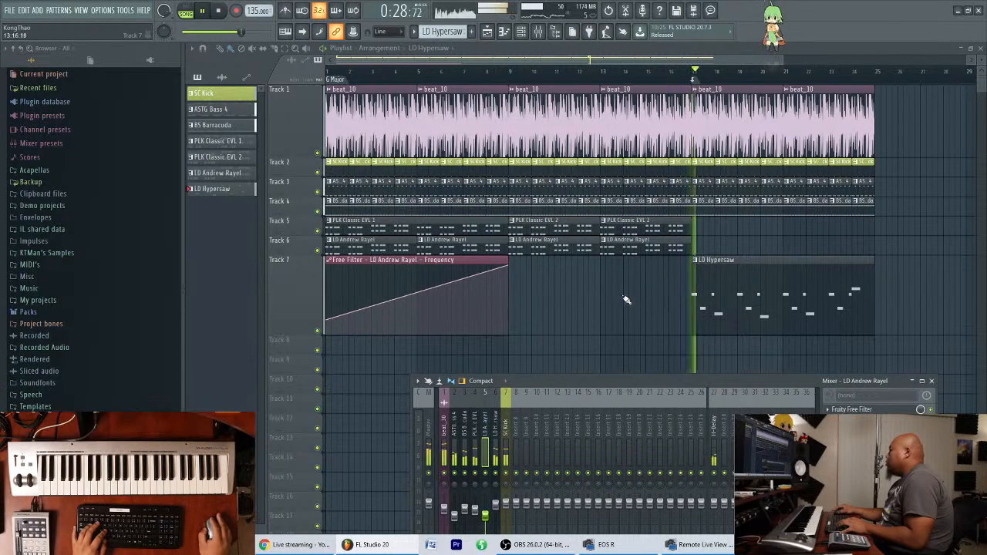
{"action": "left_click_drag", "start_coordinate": [644, 383], "coordinate": [673, 431]}
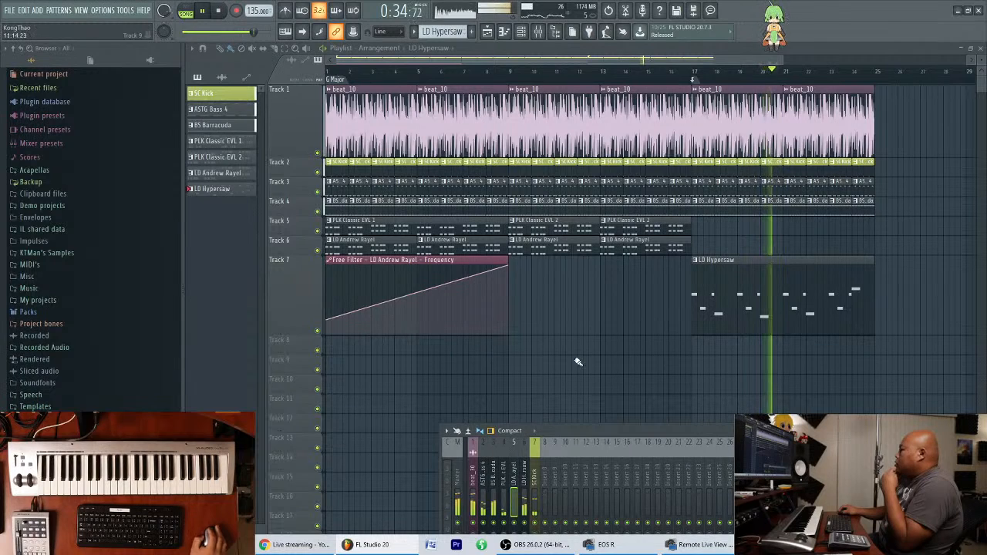
{"action": "key", "text": "space"}
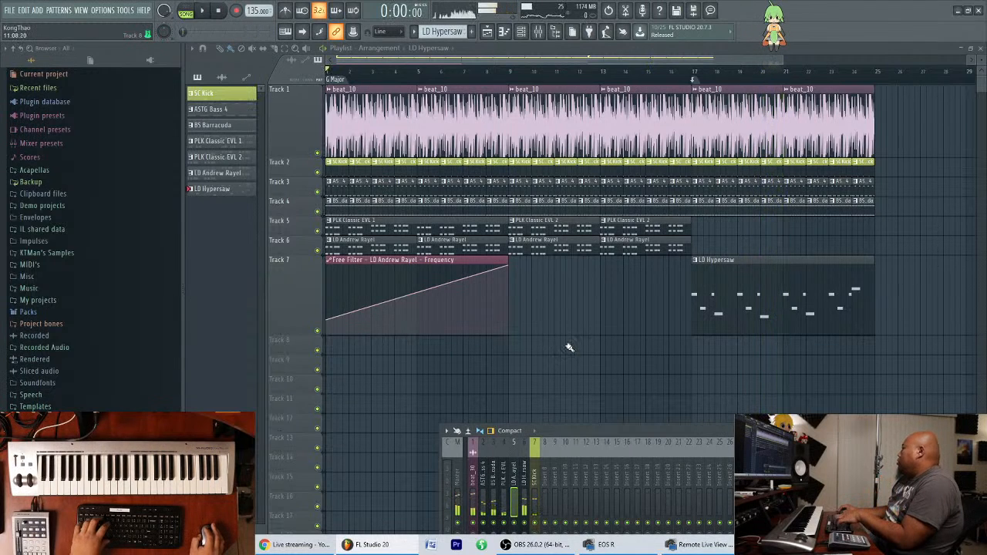
Delete the LD Hypersaw clip at bar 17 on Track 7 and bring up the channel rack beside the clips.
{"action": "right_click", "coordinate": [742, 309]}
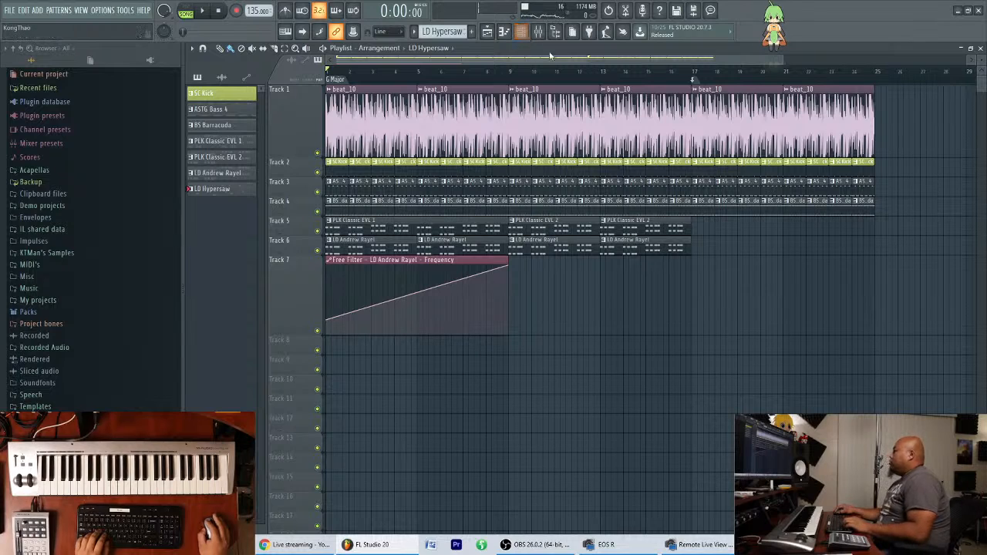
{"action": "left_click", "coordinate": [520, 31]}
{"action": "left_click_drag", "start_coordinate": [815, 277], "coordinate": [780, 342]}
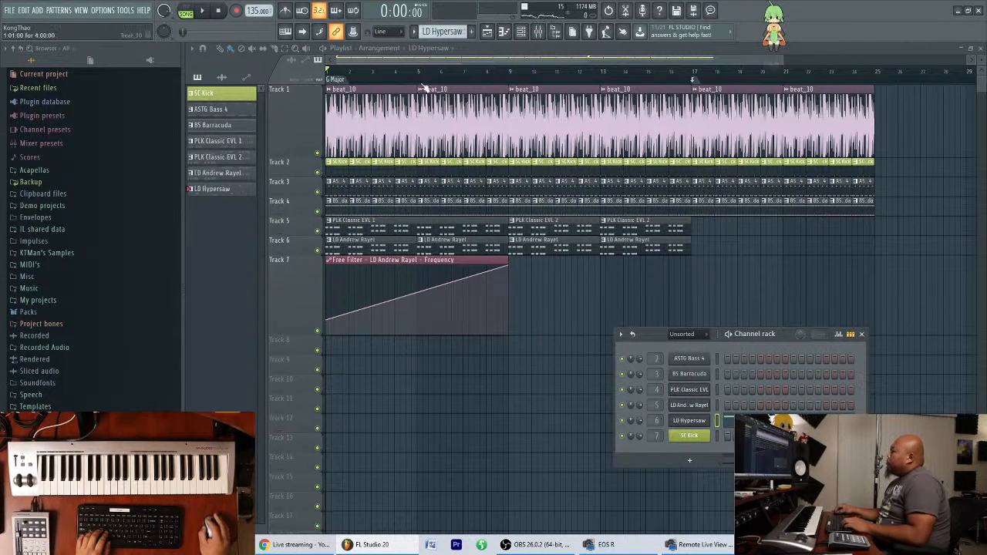
{"action": "scroll", "coordinate": [502, 57], "scroll_direction": "down", "scroll_amount": 5}
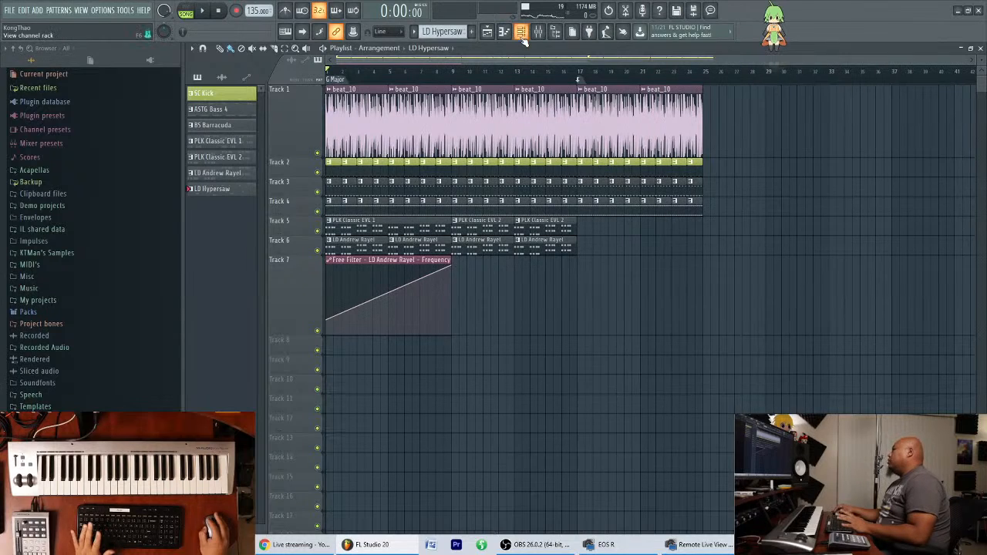
{"action": "left_click_drag", "start_coordinate": [711, 332], "coordinate": [671, 330]}
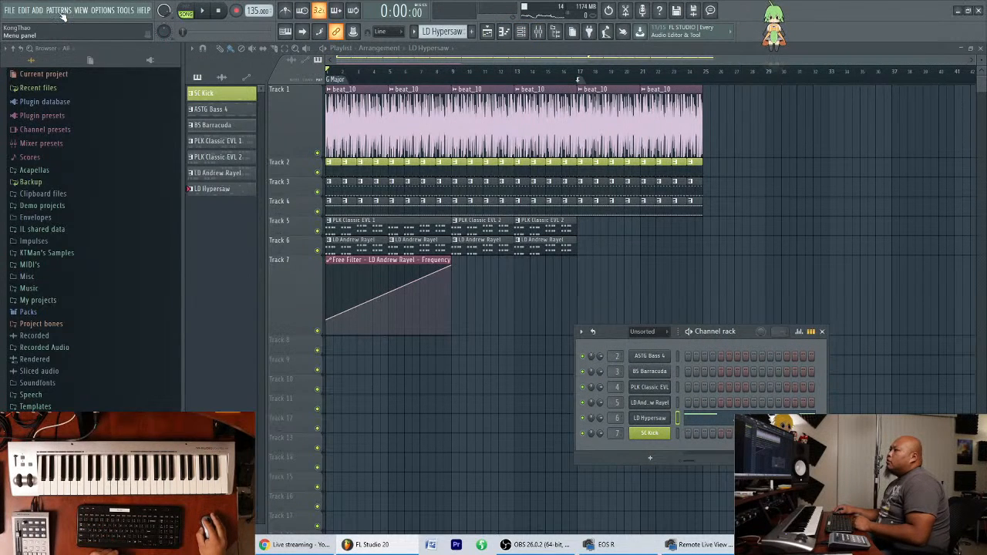
Add a new Spire instrument channel and place its window over the playlist.
{"action": "left_click", "coordinate": [58, 10]}
{"action": "mouse_move", "coordinate": [37, 10]}
{"action": "left_click", "coordinate": [52, 476]}
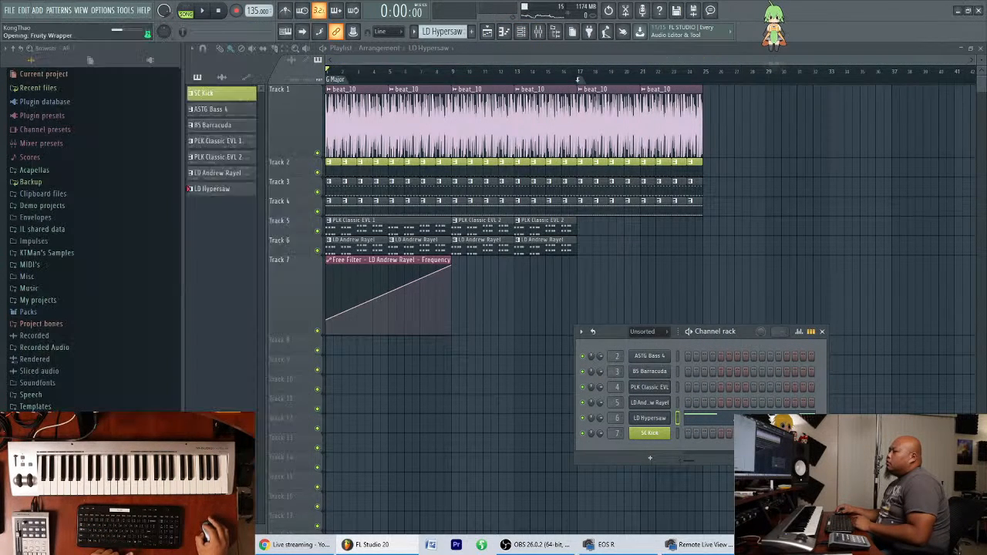
{"action": "left_click_drag", "start_coordinate": [376, 95], "coordinate": [396, 139]}
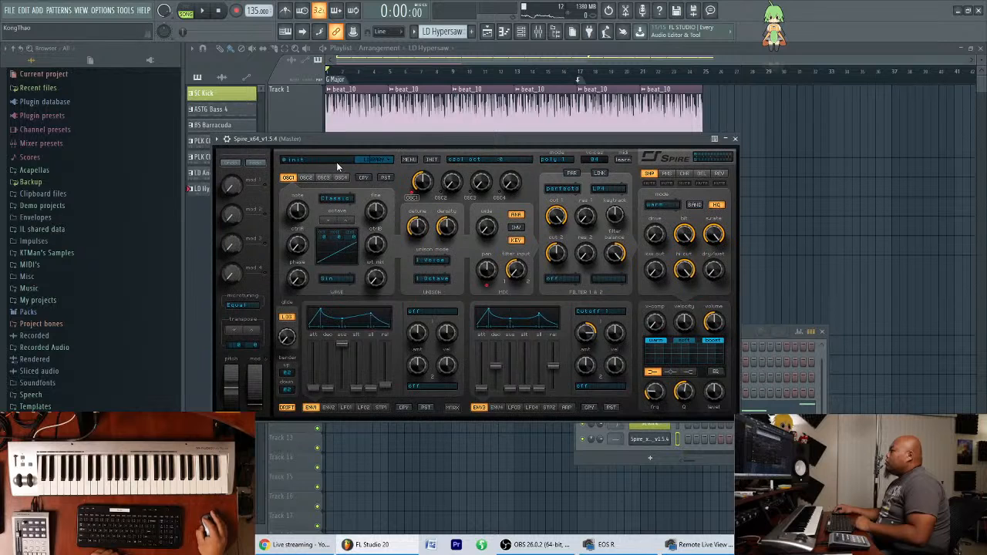
Open the Spire_EDM_Essentials_Vol_1 bank and audition BSQ presets, including Complex 2, Nervous DJ, HarnessedPig and Knock-Knock.
{"action": "left_click", "coordinate": [336, 162]}
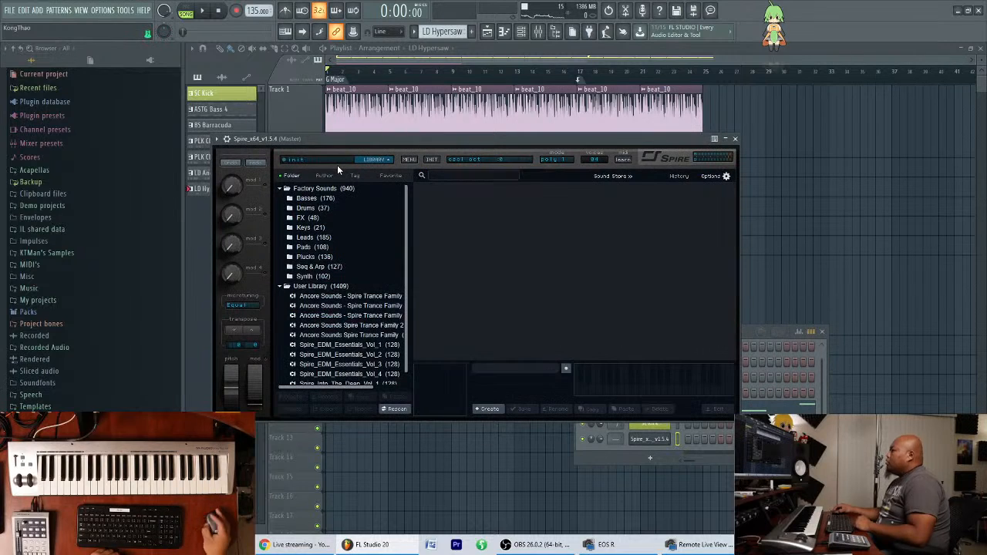
{"action": "left_click", "coordinate": [379, 345]}
{"action": "scroll", "coordinate": [372, 333], "scroll_direction": "down", "scroll_amount": 1}
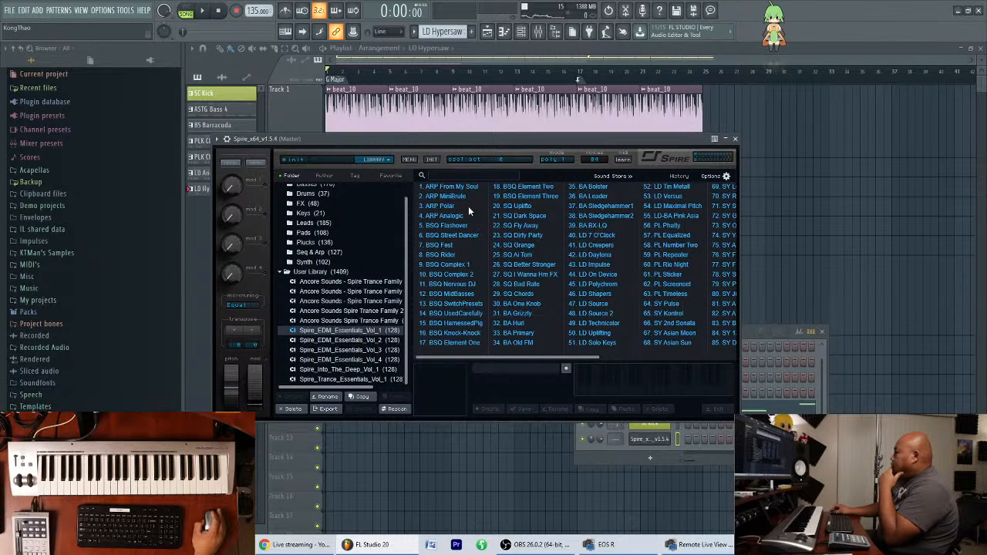
{"action": "left_click", "coordinate": [463, 275]}
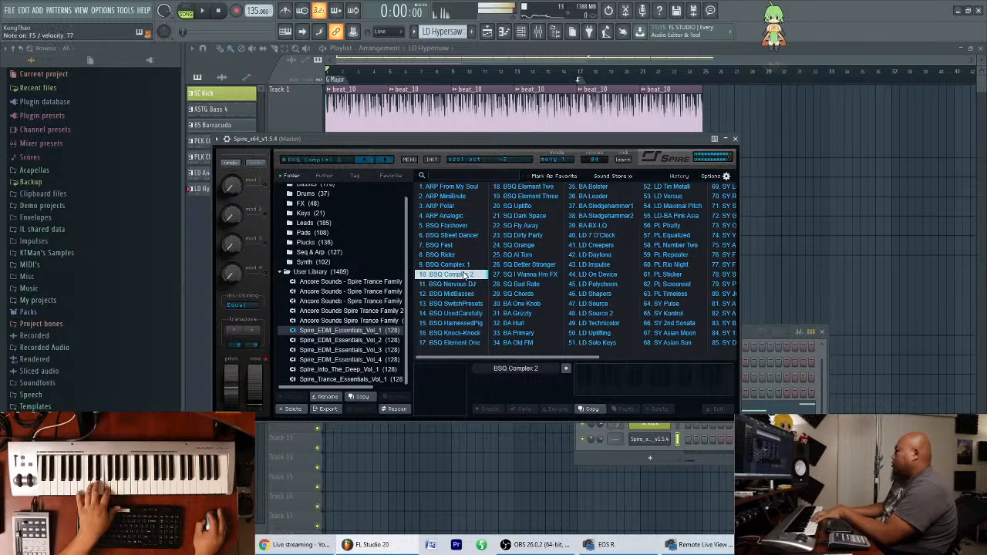
{"action": "left_click", "coordinate": [465, 286]}
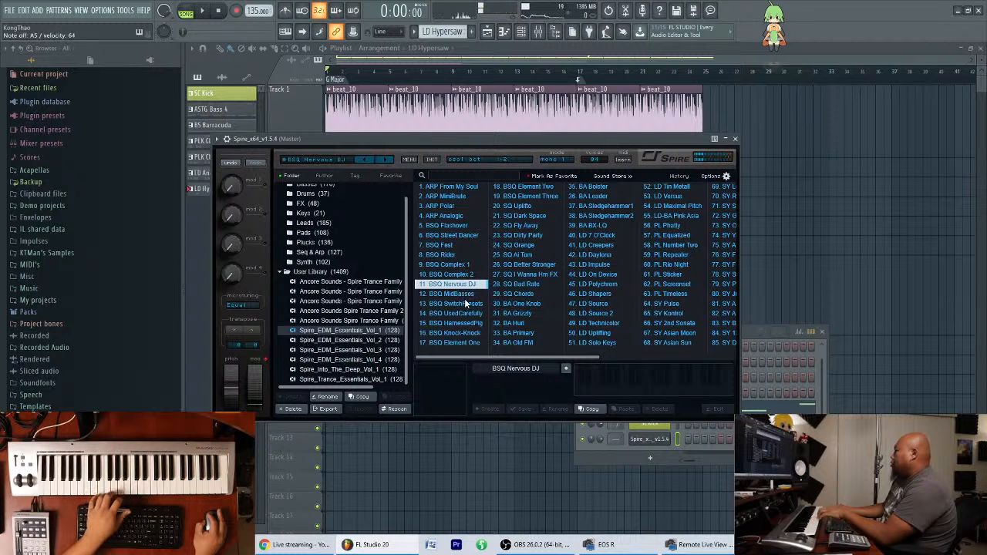
{"action": "left_click", "coordinate": [474, 318]}
{"action": "left_click", "coordinate": [476, 326]}
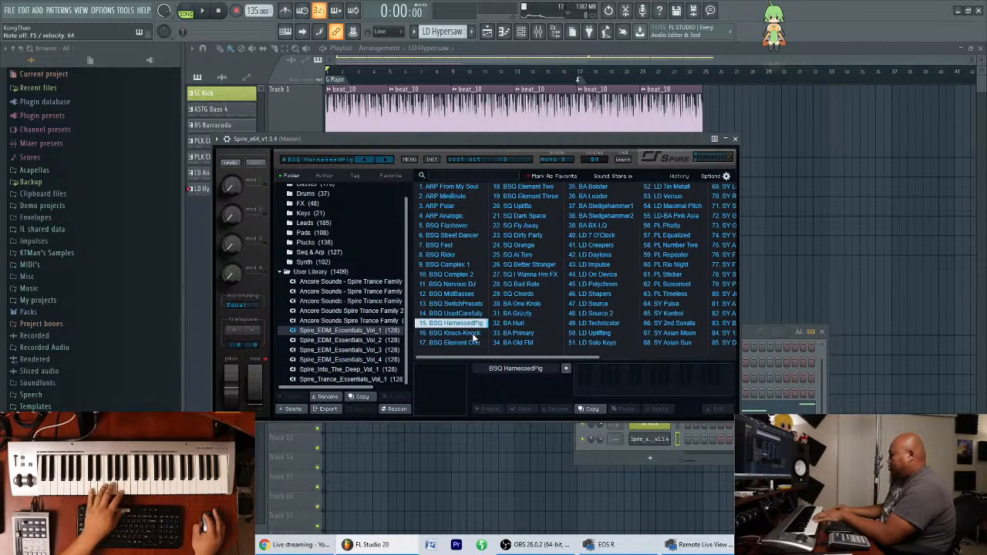
{"action": "left_click", "coordinate": [472, 333]}
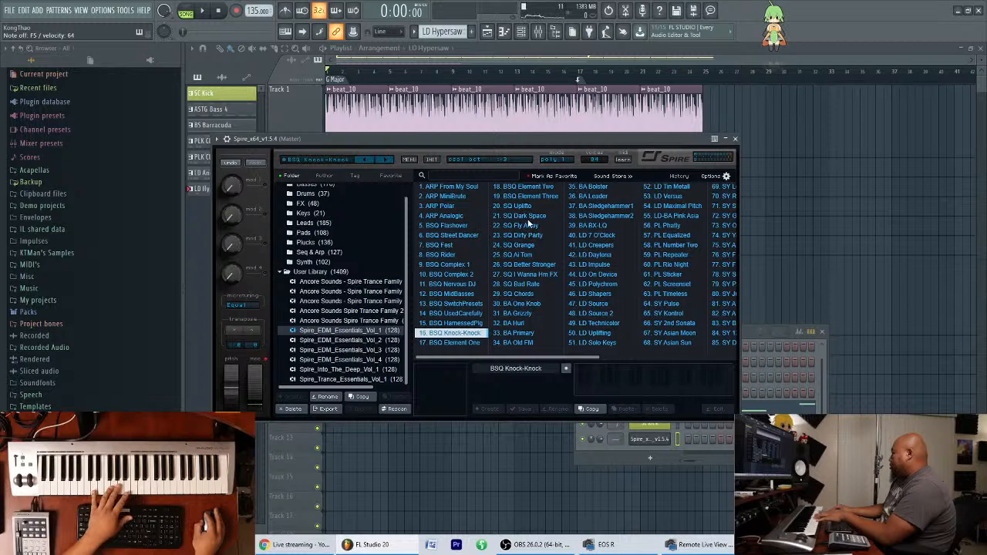
Audition the lead presets LD 7 O'Clock and LD Creepers from the same Spire bank.
{"action": "left_click", "coordinate": [598, 237]}
{"action": "scroll", "coordinate": [571, 241], "scroll_direction": "down", "scroll_amount": 5}
{"action": "scroll", "coordinate": [532, 249], "scroll_direction": "up", "scroll_amount": 1}
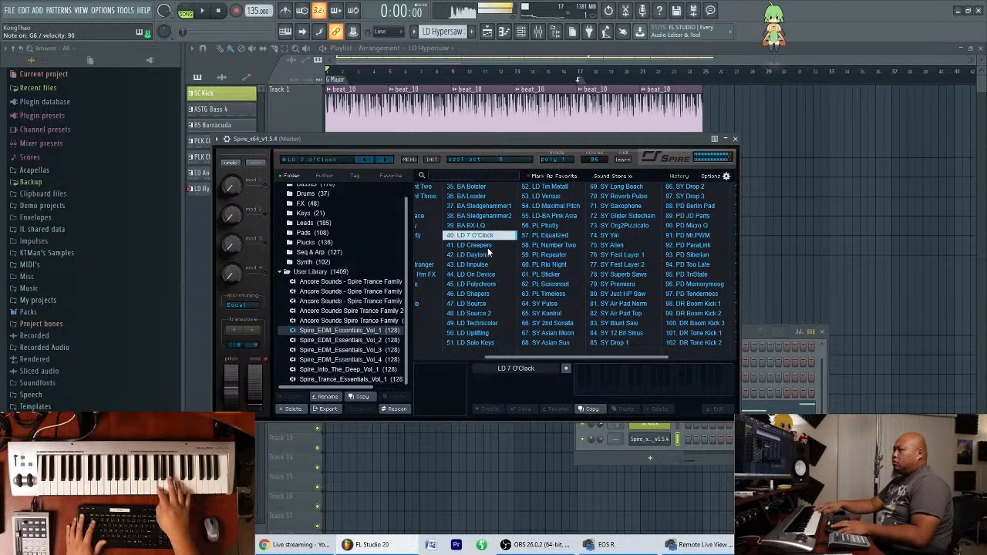
{"action": "left_click", "coordinate": [487, 246]}
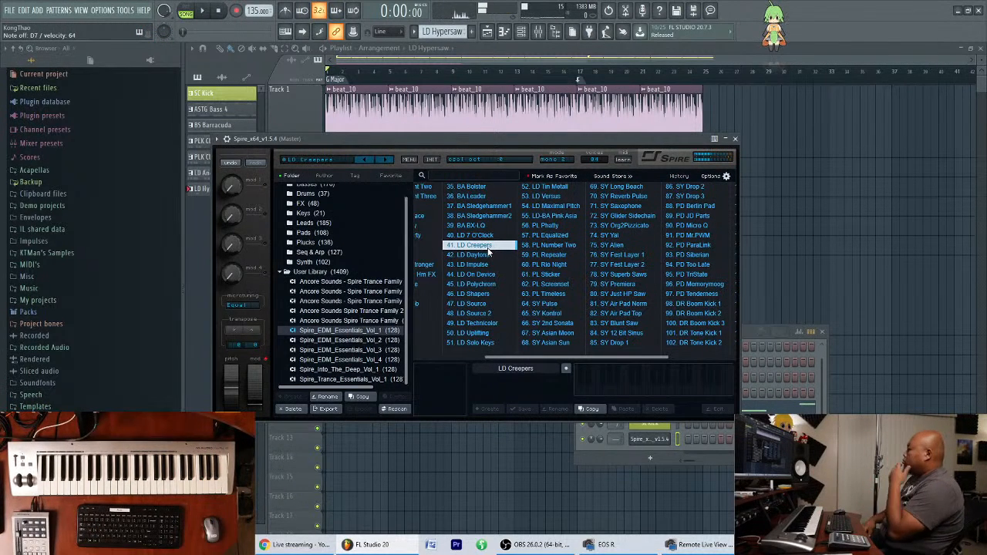
Play the song from bar 17 twice to try the LD Creepers lead over the beat, and stop.
{"action": "left_click", "coordinate": [581, 72]}
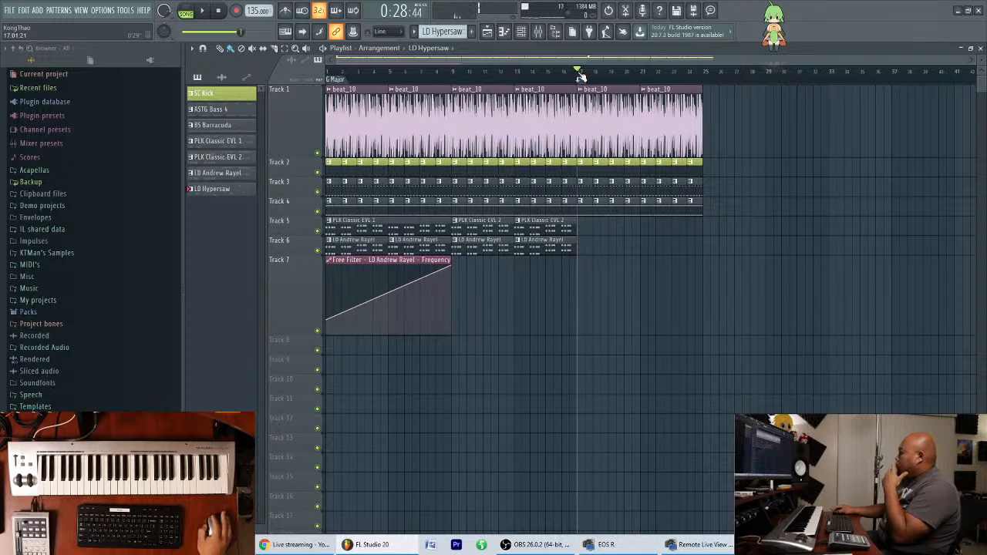
{"action": "key", "text": "space"}
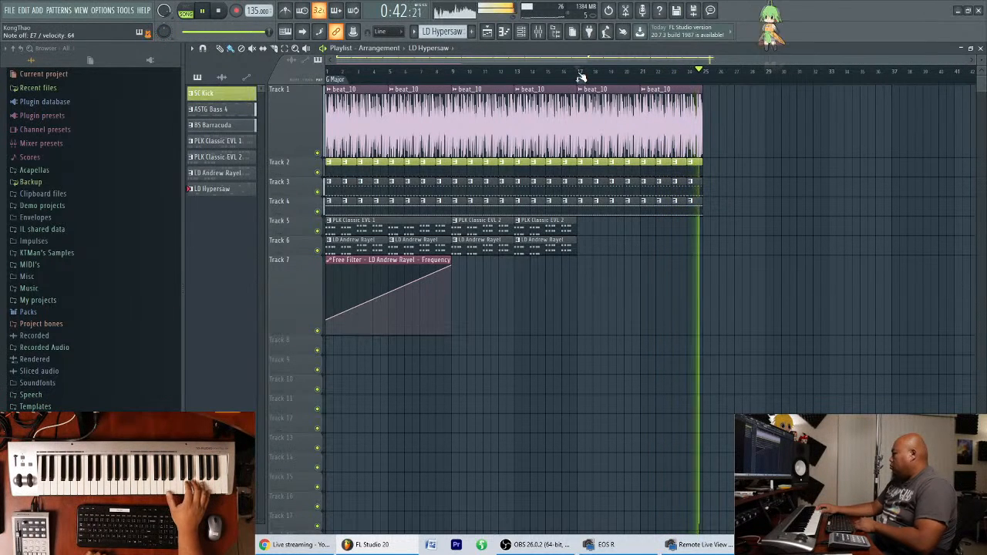
{"action": "left_click", "coordinate": [581, 75]}
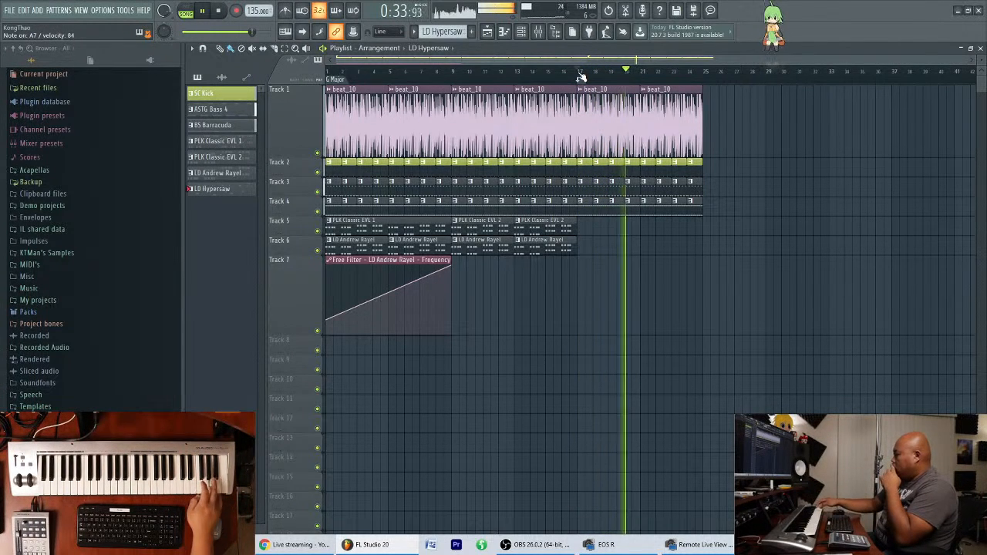
{"action": "key", "text": "F6"}
{"action": "key", "text": "space"}
Try LD Daytona in Spire's preset browser, load LD Impulse instead, and test it briefly against the song from bar 17.
{"action": "left_click", "coordinate": [649, 439]}
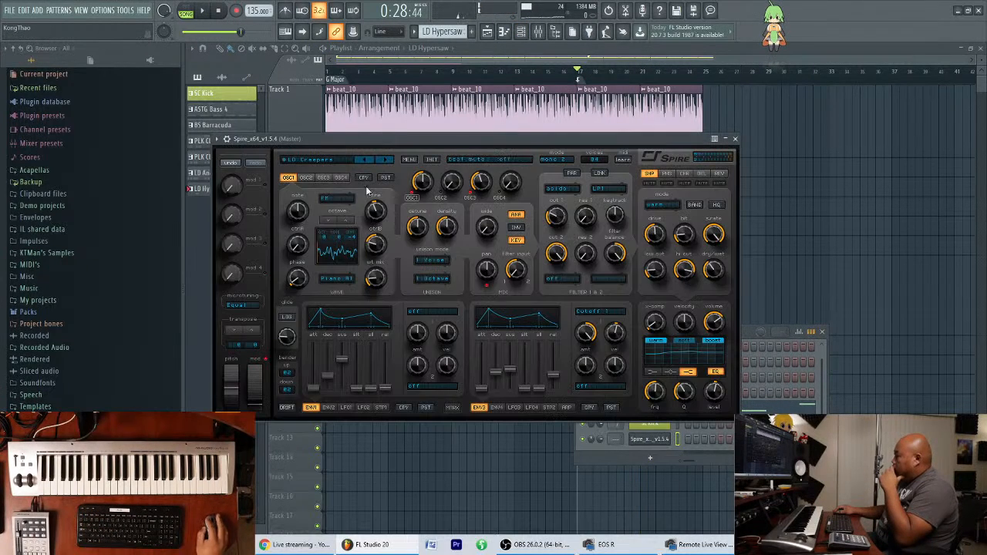
{"action": "left_click", "coordinate": [325, 160]}
{"action": "left_click", "coordinate": [618, 256]}
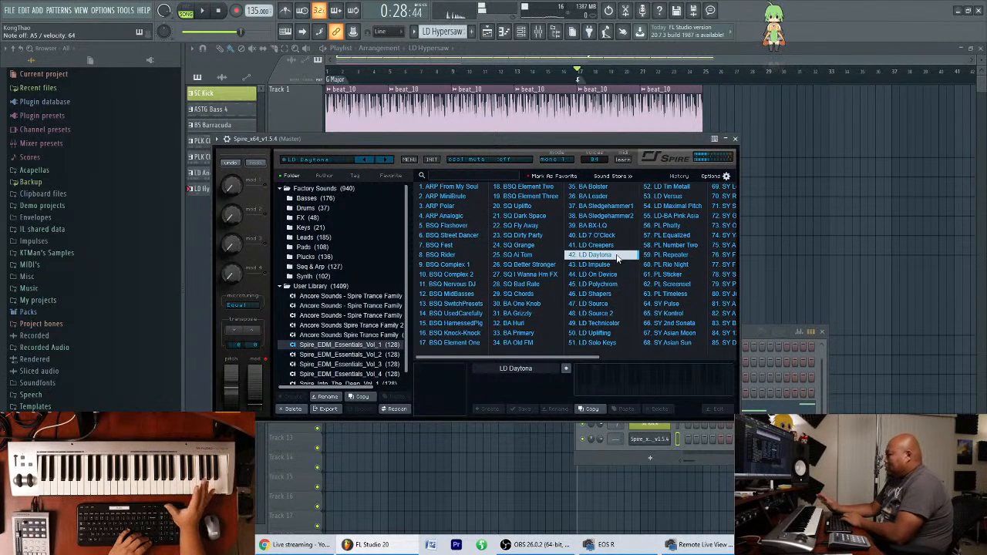
{"action": "key", "text": "Down"}
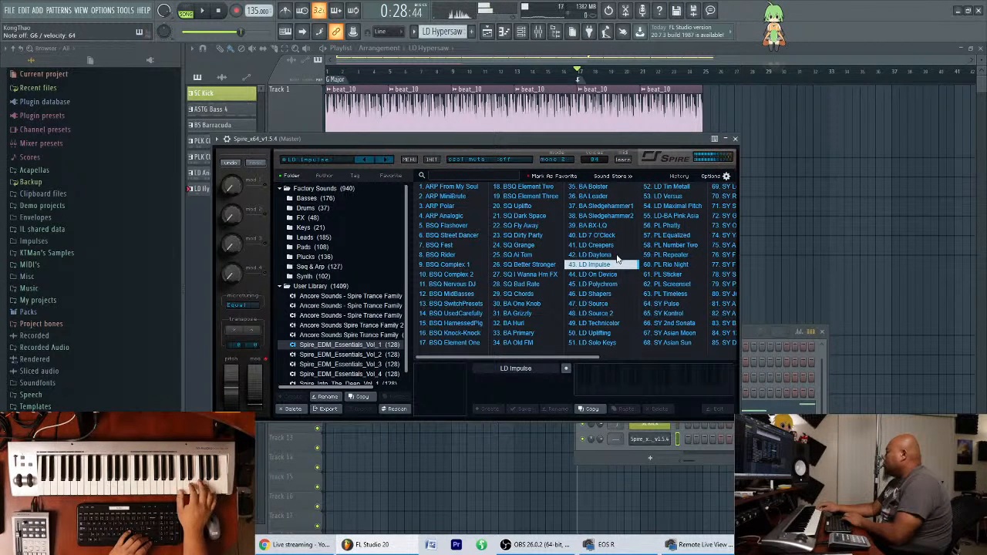
{"action": "key", "text": "space"}
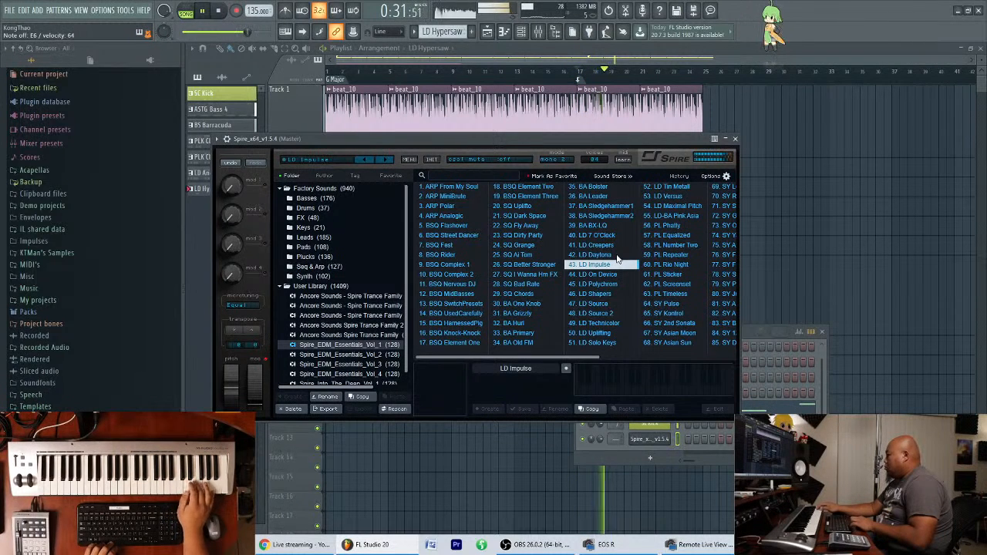
{"action": "key", "text": "space"}
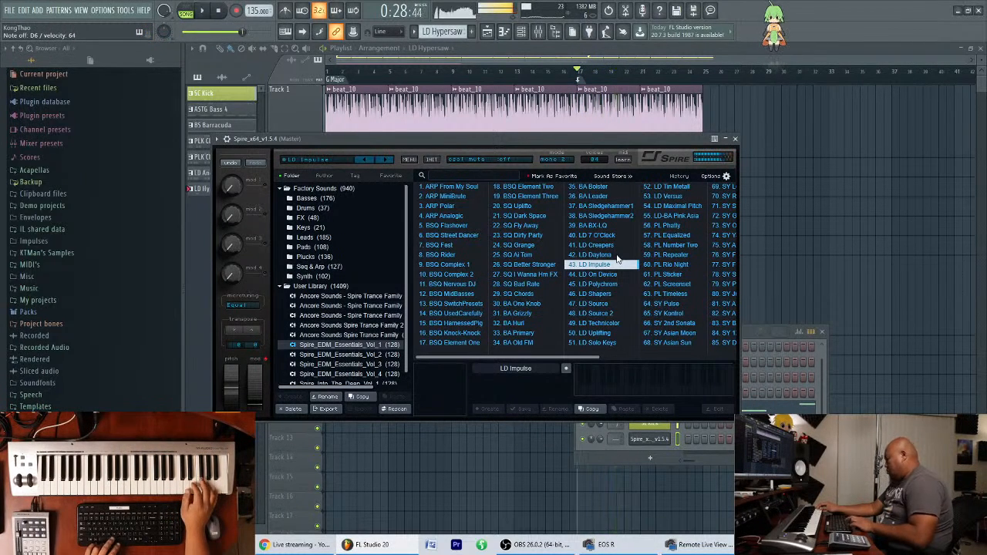
Load the LD On Device preset in Spire and try it over the song from bar 17, stopping playback at the end.
{"action": "key", "text": "Down"}
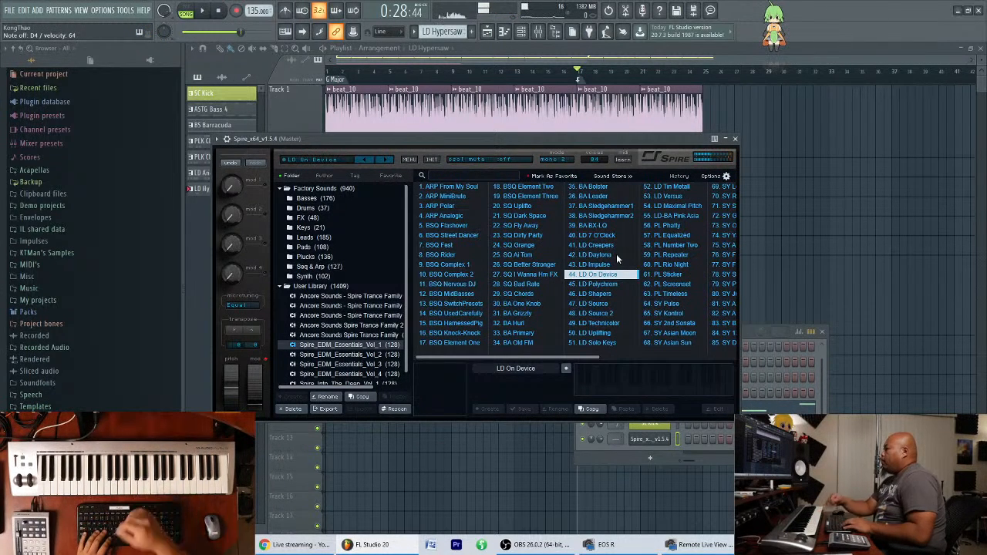
{"action": "key", "text": "space"}
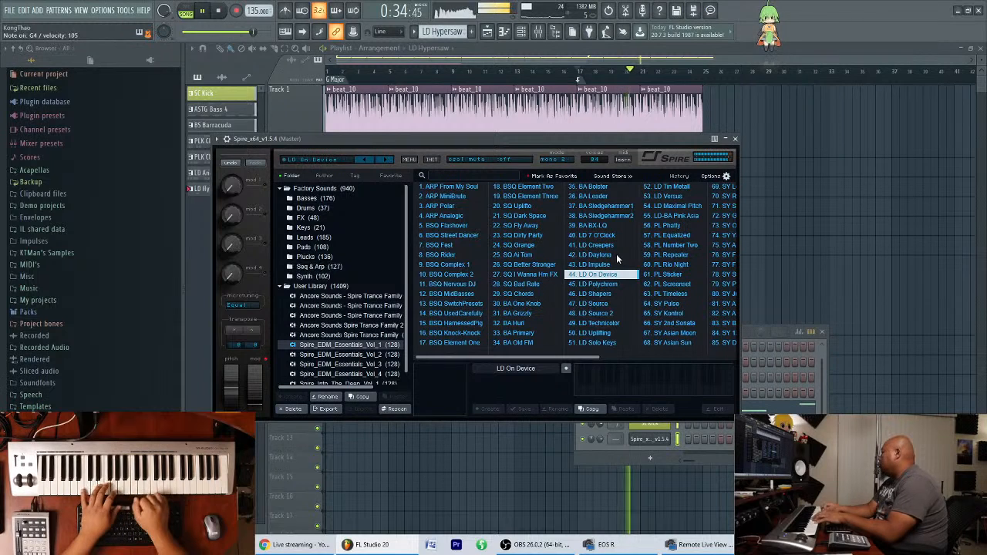
{"action": "key", "text": "space"}
Audition the lead presets LD Polychrom, Shapers, Source, Source 2, Technicolor, Uplifting and Solo Keys in the Spire bank.
{"action": "key", "text": "Down"}
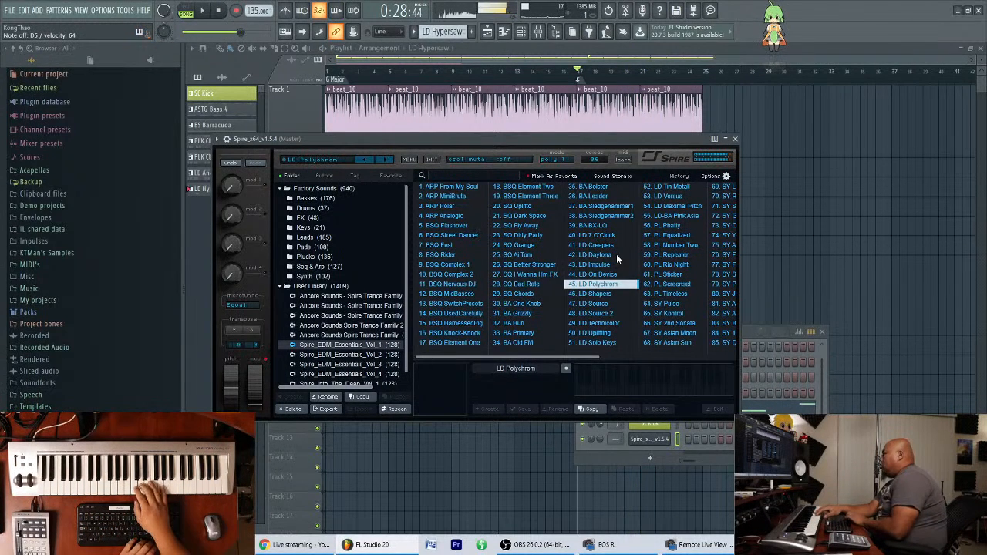
{"action": "key", "text": "Down"}
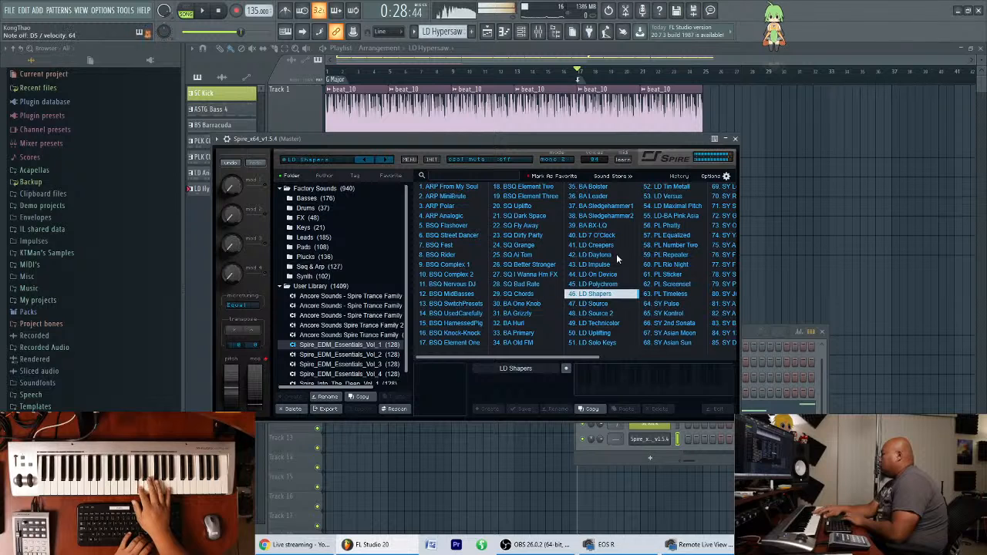
{"action": "key", "text": "Down"}
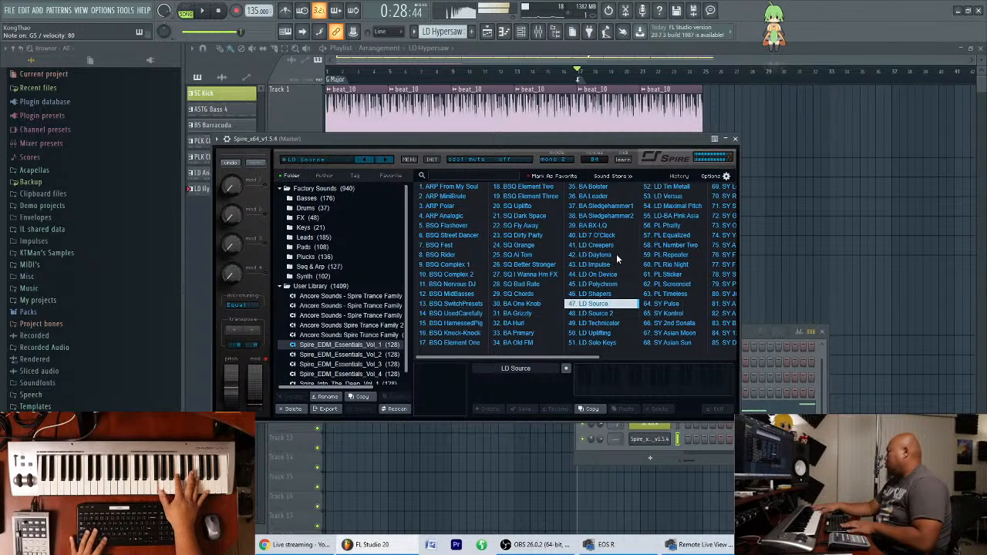
{"action": "key", "text": "Down"}
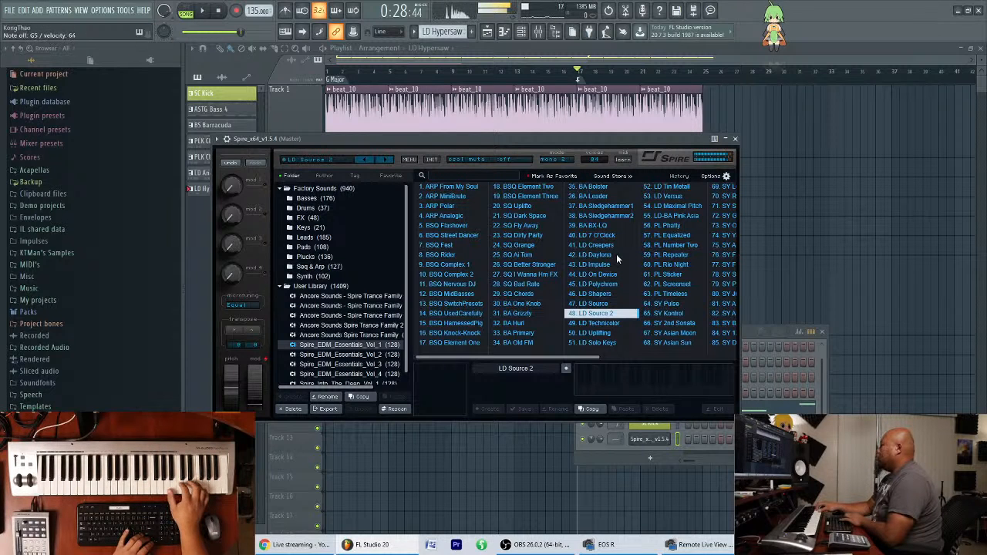
{"action": "key", "text": "Down"}
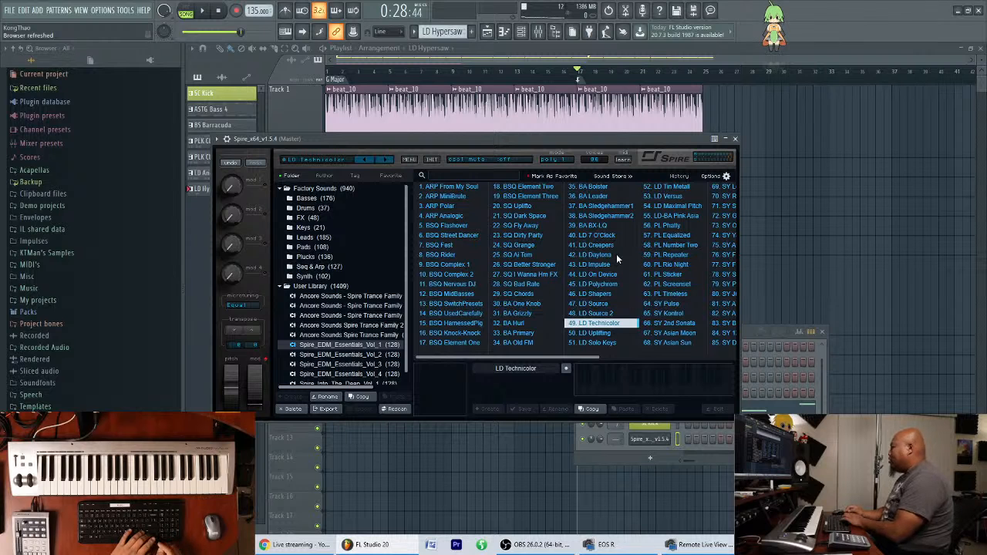
{"action": "key", "text": "Down"}
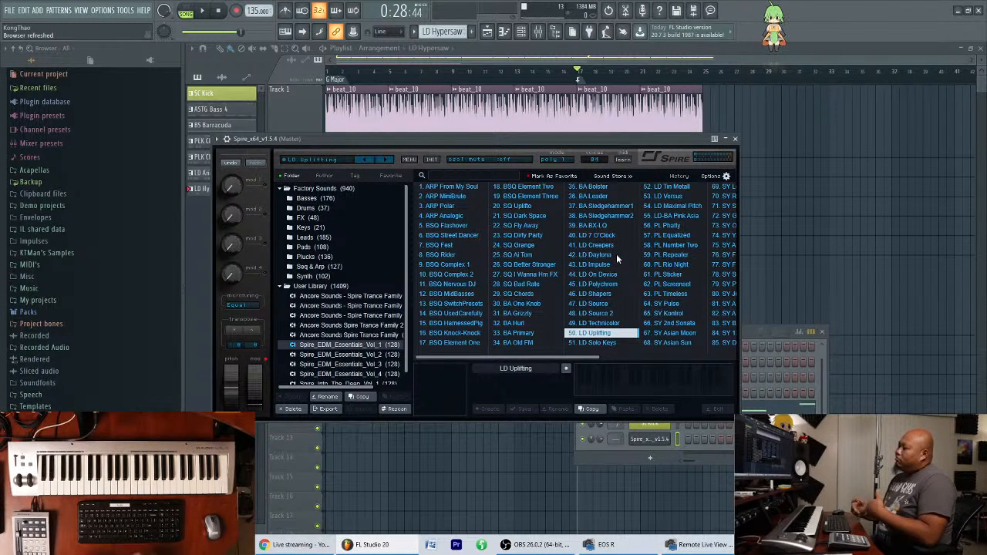
{"action": "key", "text": "Down"}
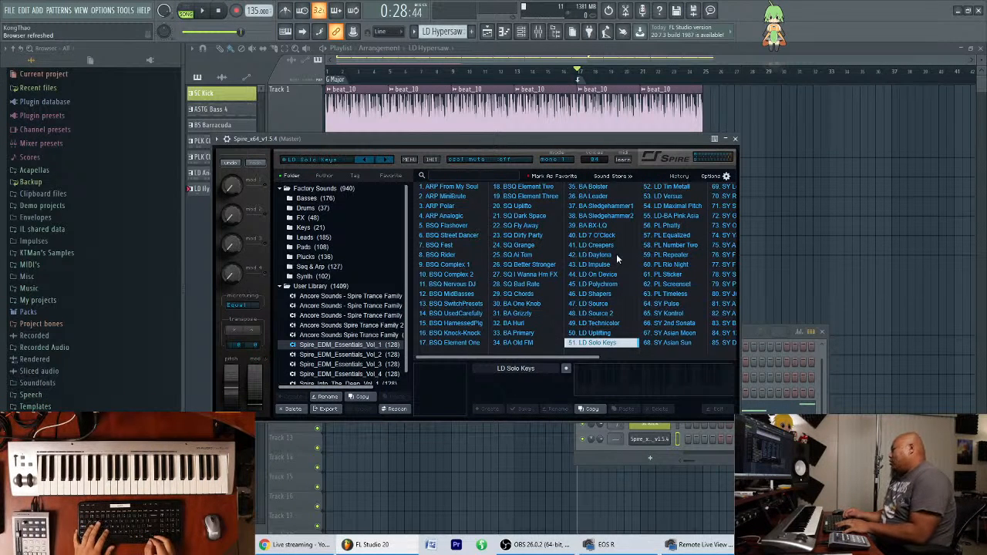
Return to LD Uplifting and browse across the bank's neighbouring presets to BA Primary.
{"action": "key", "text": "Up"}
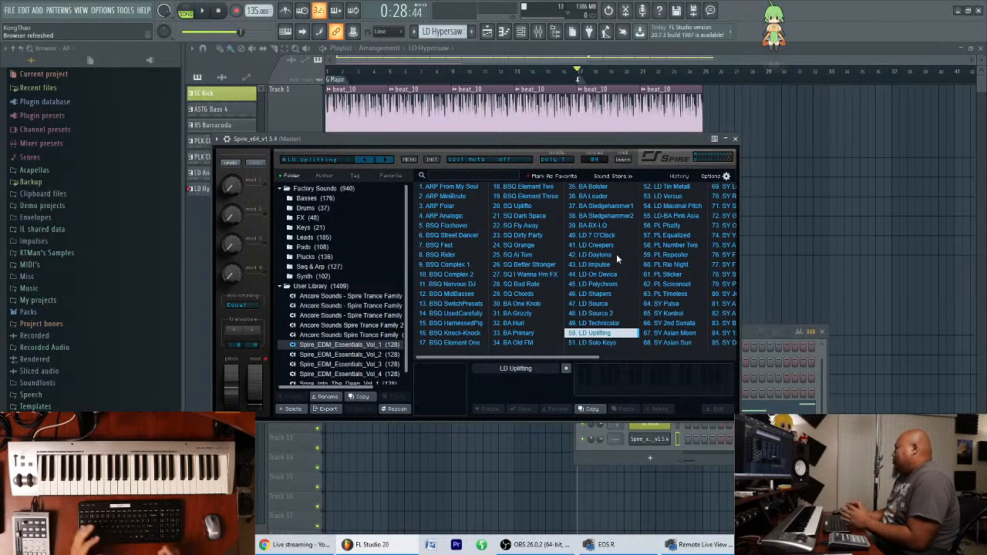
{"action": "key", "text": "Right"}
{"action": "key", "text": "Right"}
{"action": "key", "text": "Left"}
{"action": "key", "text": "Left"}
{"action": "key", "text": "Left"}
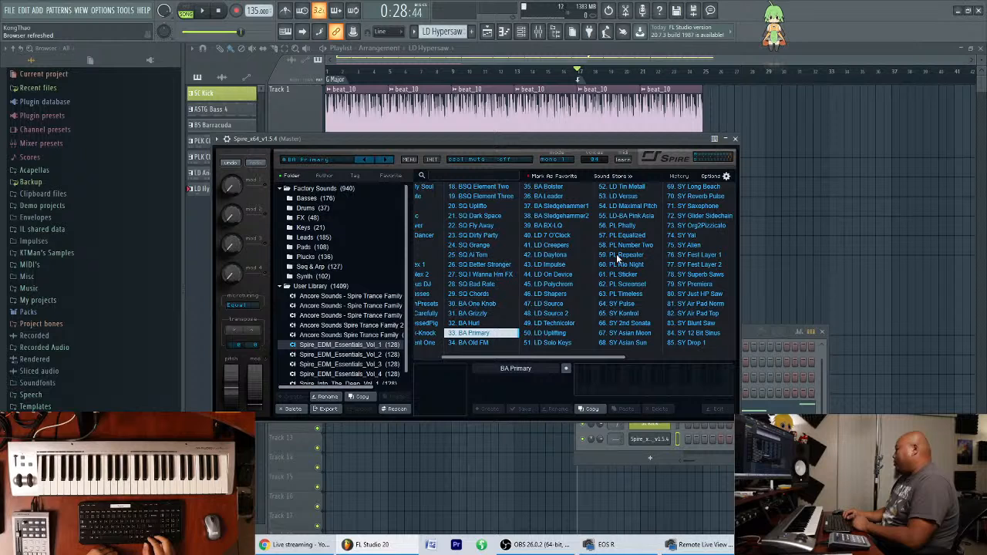
{"action": "key", "text": "Down"}
{"action": "key", "text": "Down"}
{"action": "key", "text": "Down"}
{"action": "key", "text": "Up"}
{"action": "key", "text": "Up"}
{"action": "key", "text": "Up"}
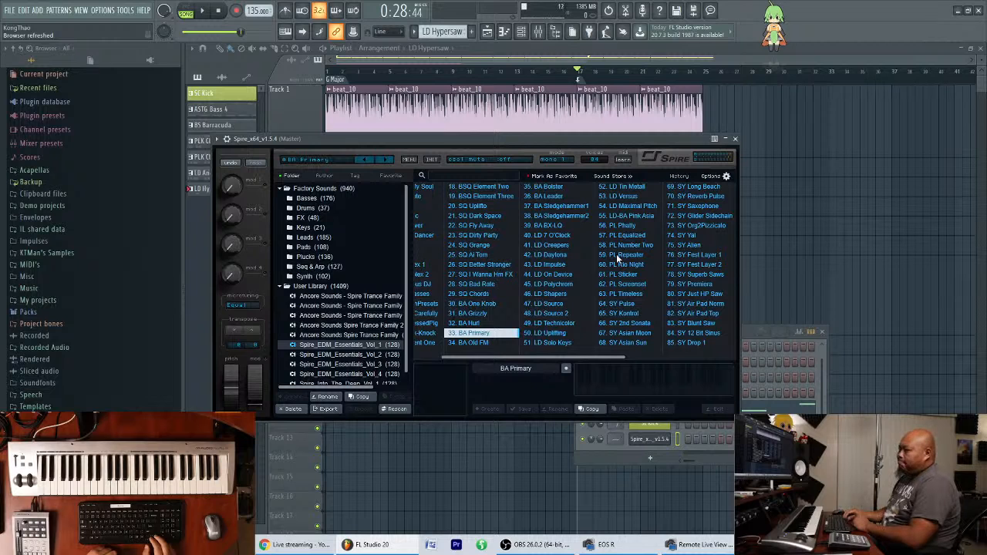
Browse forward through BA Sledgehammer2, LD 7 O'Clock, LD Creepers and LD Daytona to LD Impulse.
{"action": "key", "text": "Down"}
{"action": "key", "text": "Down"}
{"action": "key", "text": "Down"}
{"action": "key", "text": "Down"}
{"action": "key", "text": "Down"}
{"action": "key", "text": "Down"}
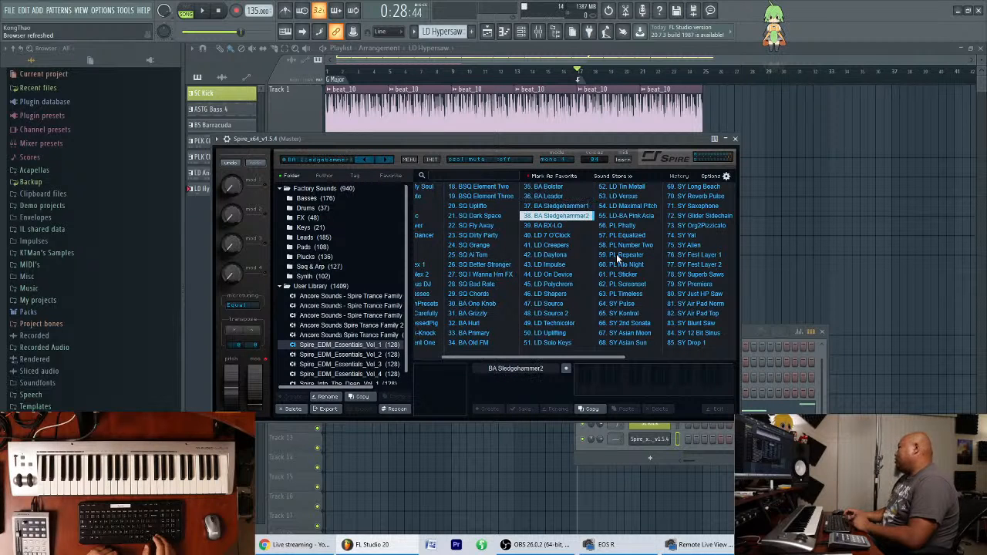
{"action": "key", "text": "Down"}
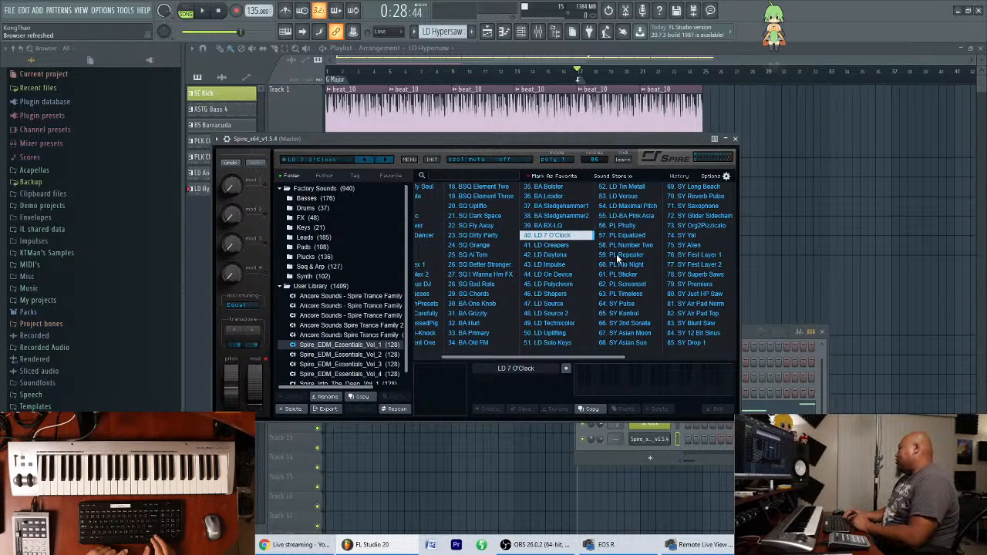
{"action": "key", "text": "Down"}
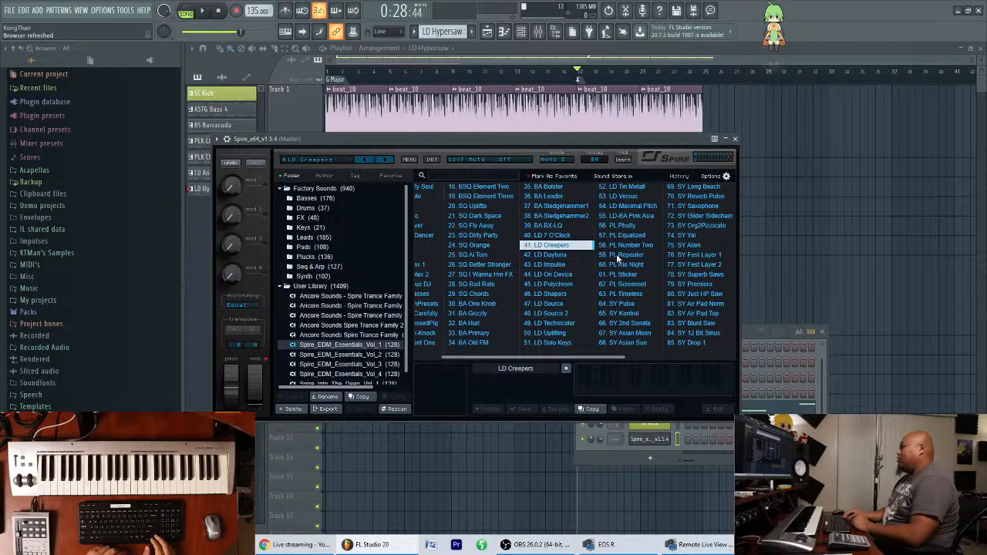
{"action": "key", "text": "Down"}
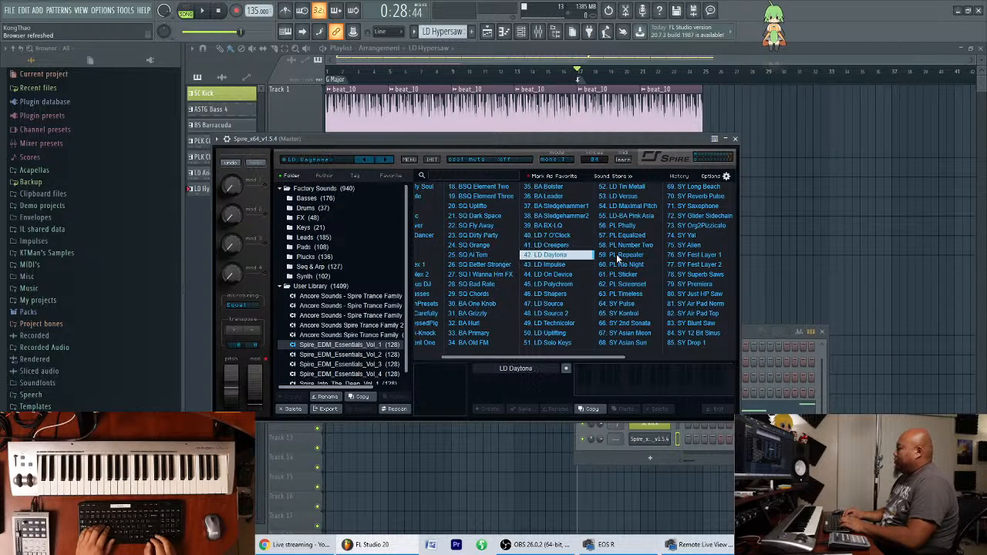
{"action": "key", "text": "Down"}
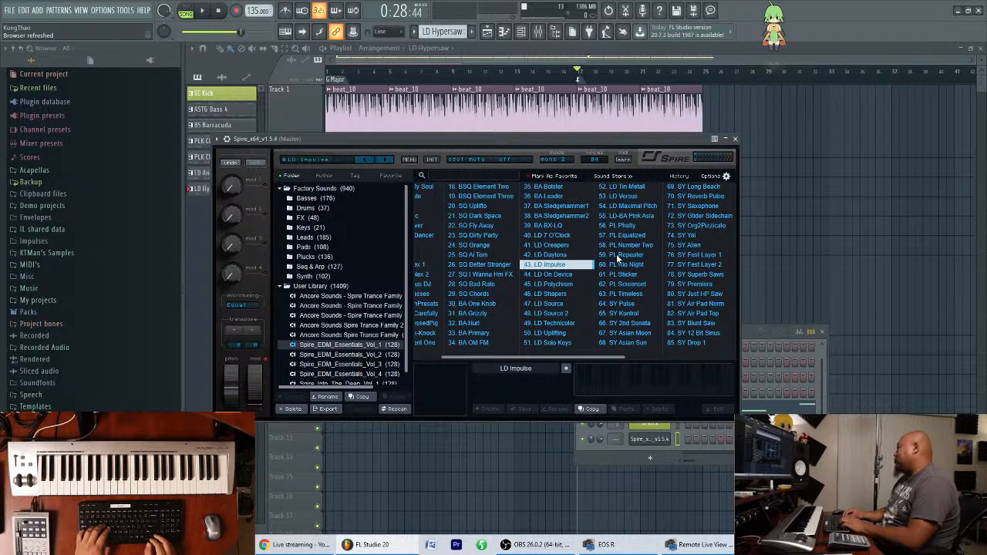
Try LD On Device and LD Shapers over the song from bar 17, stop playback, and load LD Source.
{"action": "key", "text": "Down"}
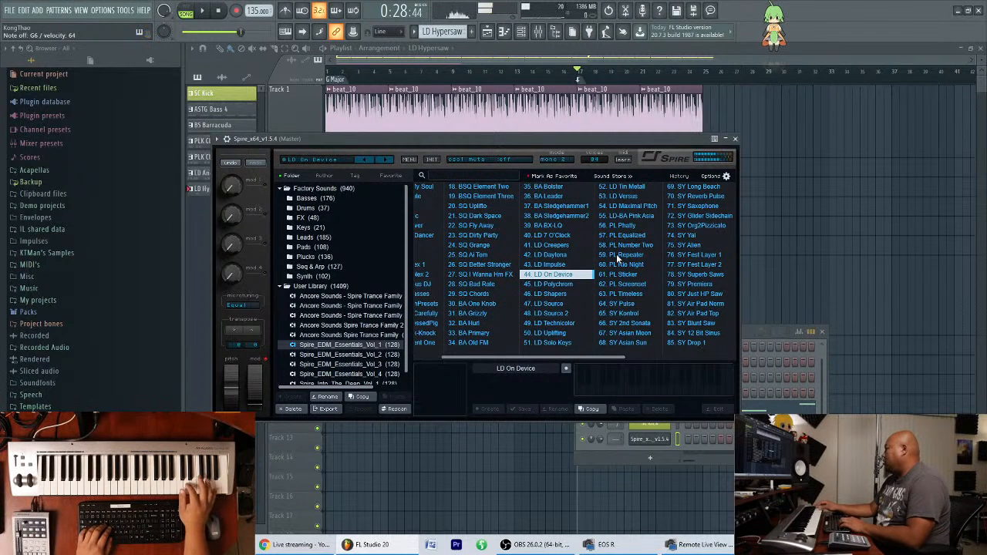
{"action": "key", "text": "space"}
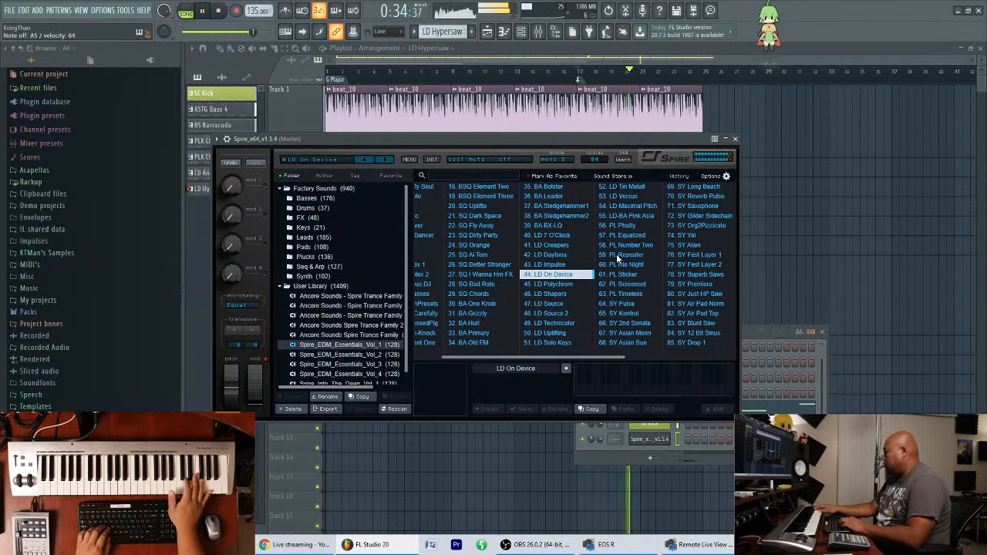
{"action": "key", "text": "Down"}
{"action": "key", "text": "Down"}
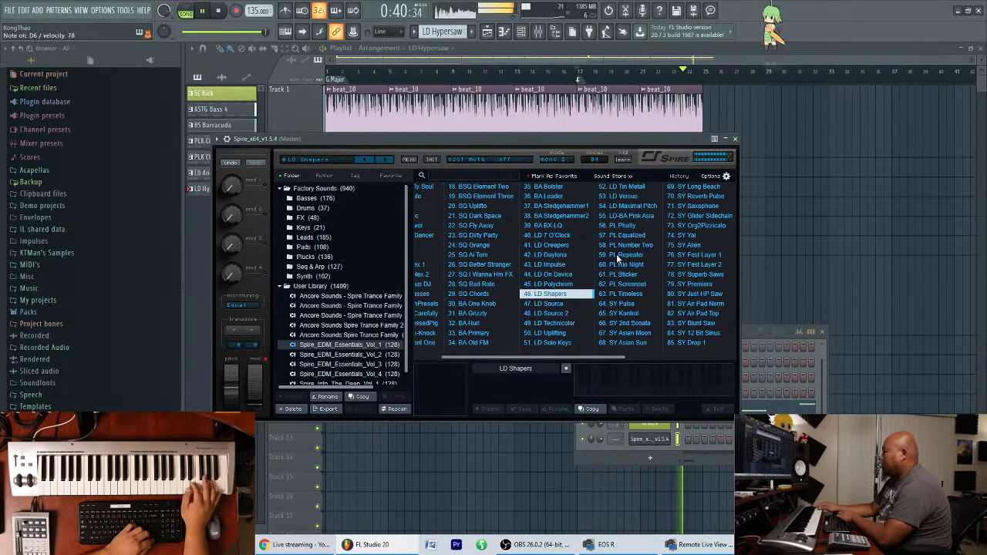
{"action": "key", "text": "space"}
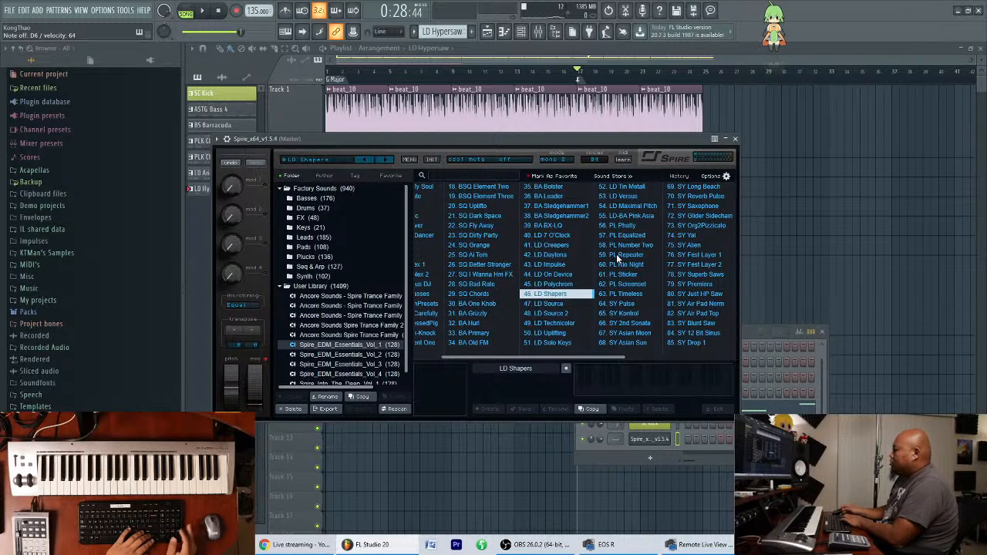
{"action": "key", "text": "Down"}
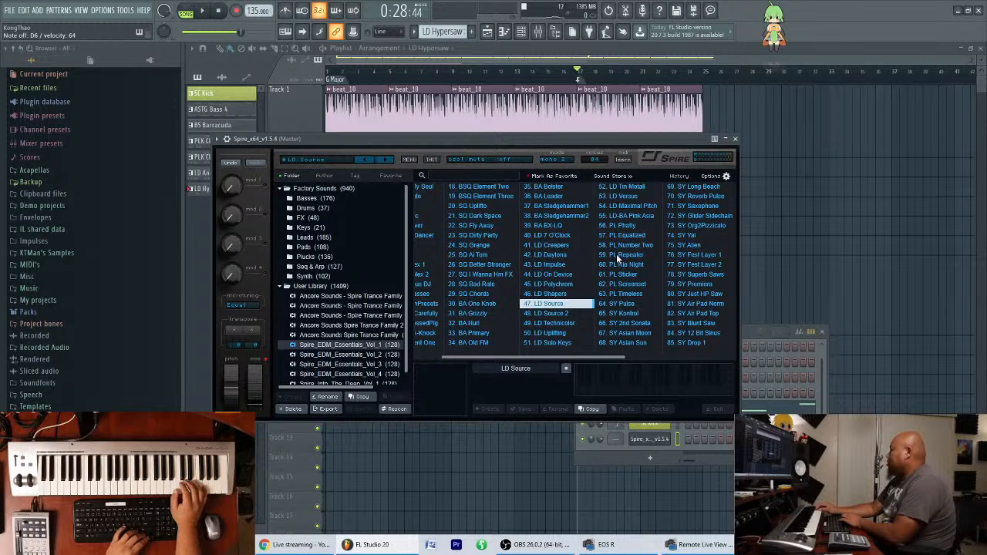
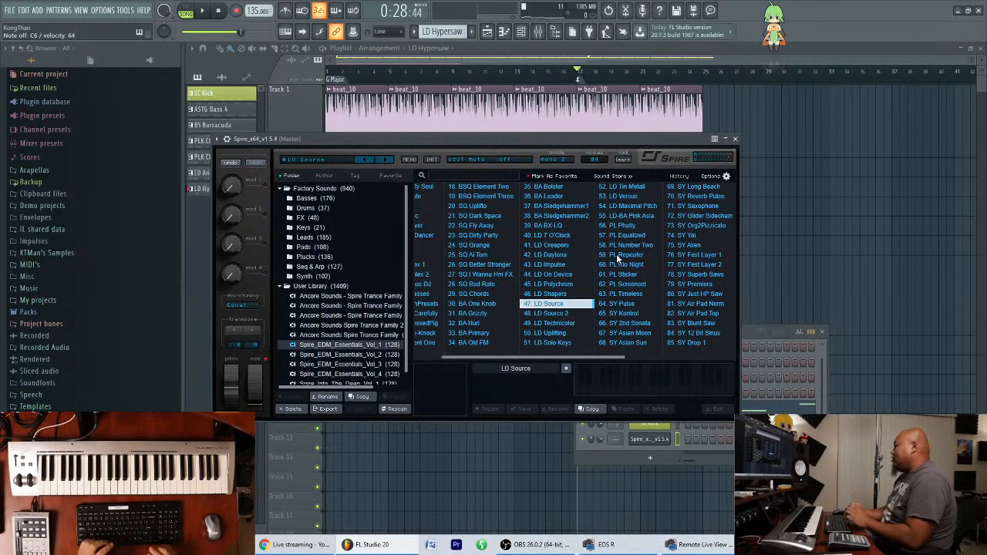
Audition the LD Source 2 and LD Technicolor presets over the song from bar 17, and stop playback.
{"action": "key", "text": "Down"}
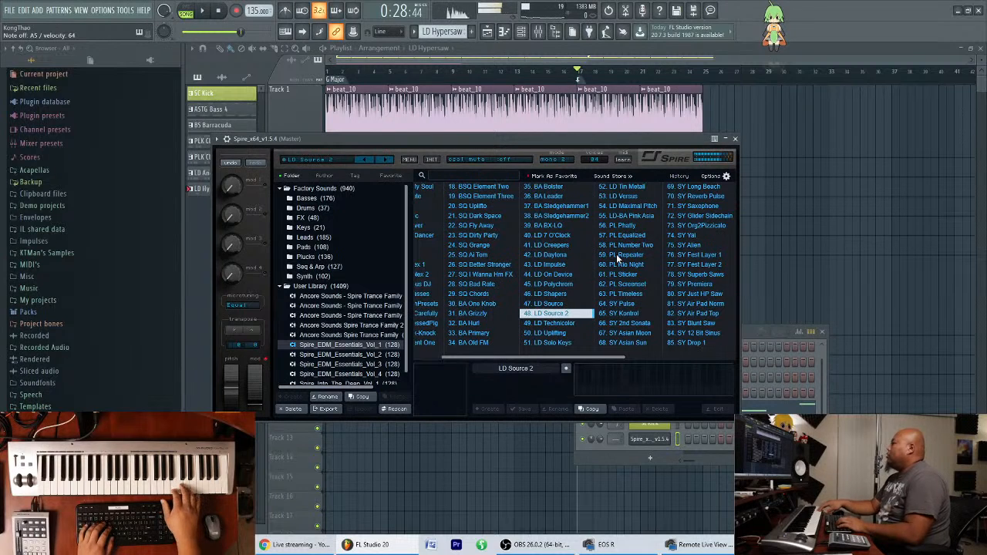
{"action": "key", "text": "space"}
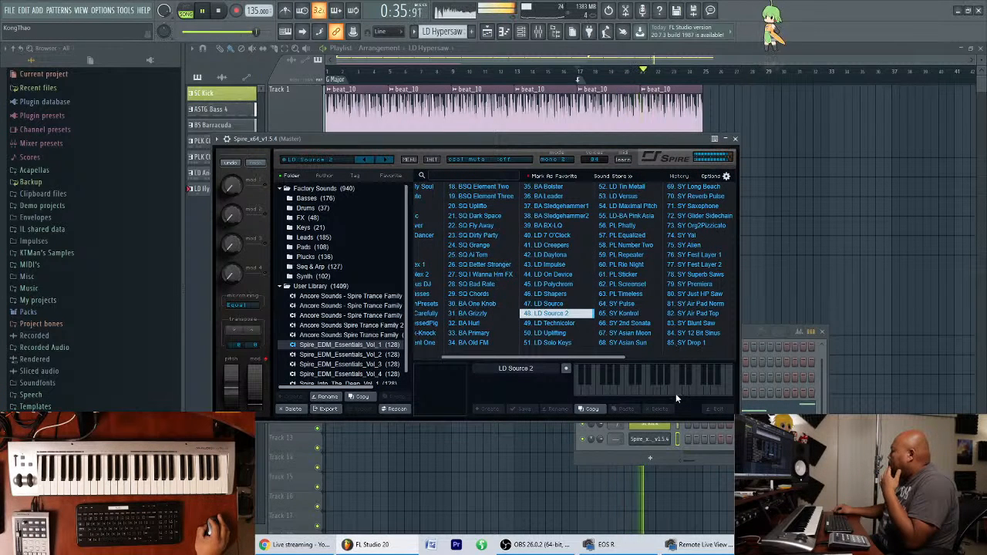
{"action": "left_click", "coordinate": [634, 390]}
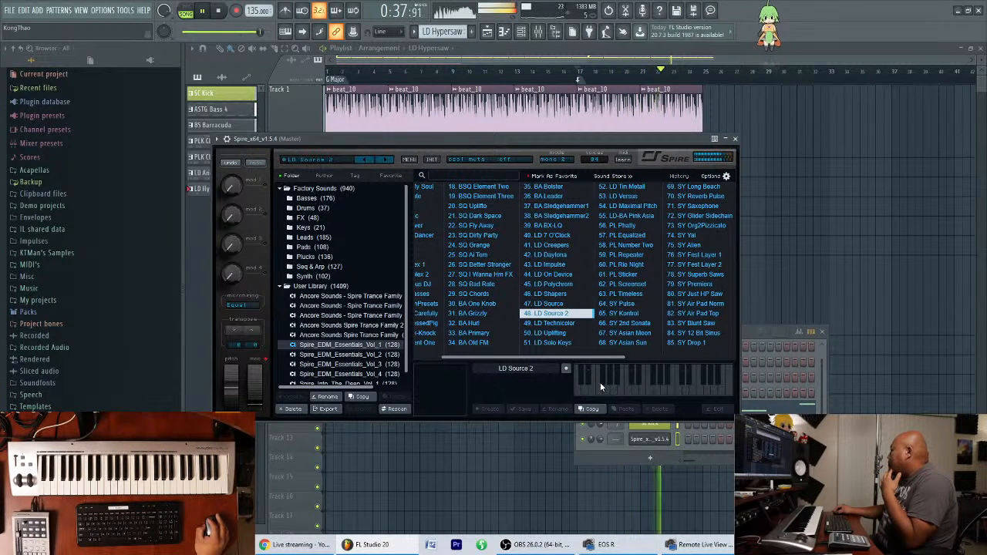
{"action": "left_click", "coordinate": [571, 324]}
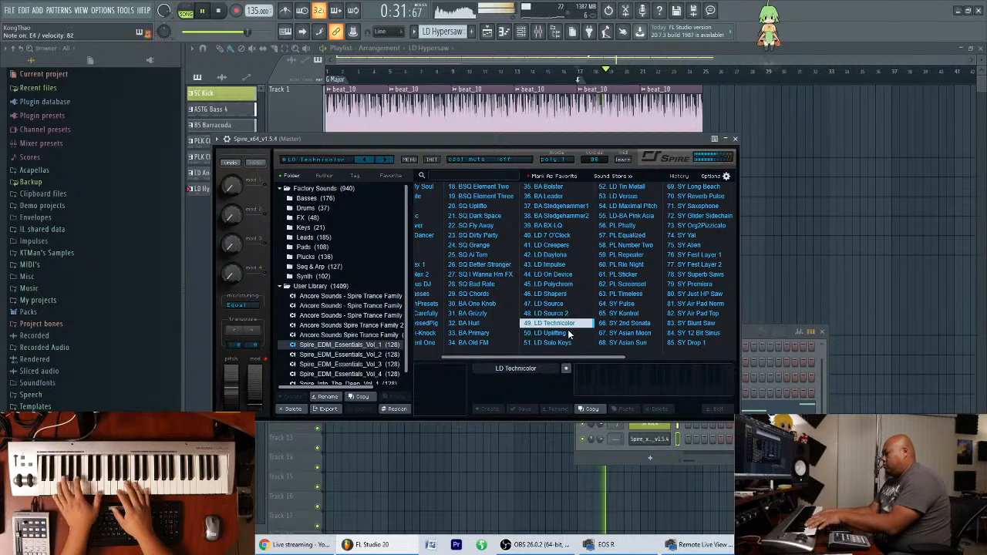
{"action": "key", "text": "space"}
Enlarge bass tracks 3 and 4 in the playlist, clone the ASTG Bass 4 pattern and select the clone.
{"action": "left_click_drag", "start_coordinate": [687, 60], "coordinate": [676, 96]}
{"action": "scroll", "coordinate": [304, 209], "scroll_direction": "up", "scroll_amount": 2}
{"action": "scroll", "coordinate": [306, 199], "scroll_direction": "down", "scroll_amount": 1}
{"action": "scroll", "coordinate": [306, 202], "scroll_direction": "up", "scroll_amount": 3}
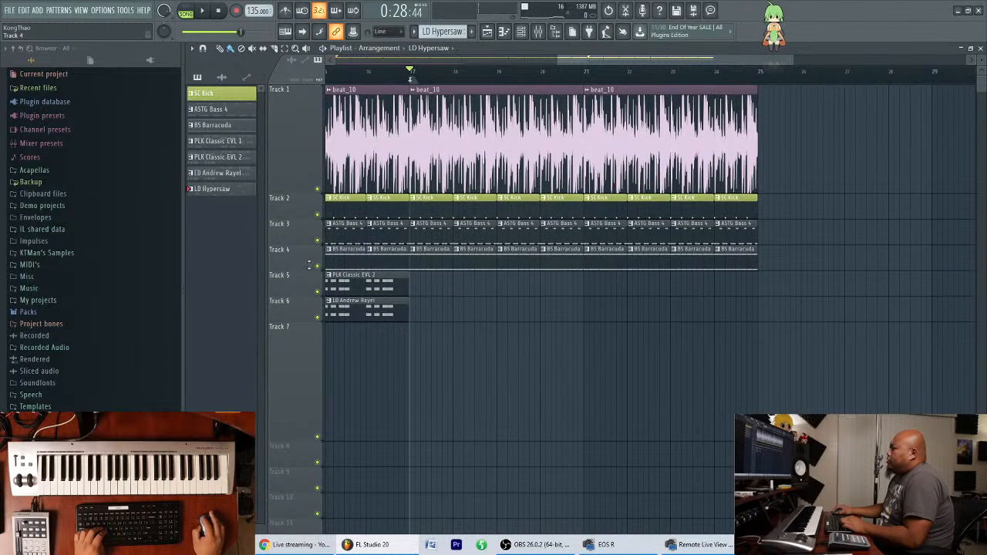
{"action": "scroll", "coordinate": [302, 240], "scroll_direction": "up", "scroll_amount": 3}
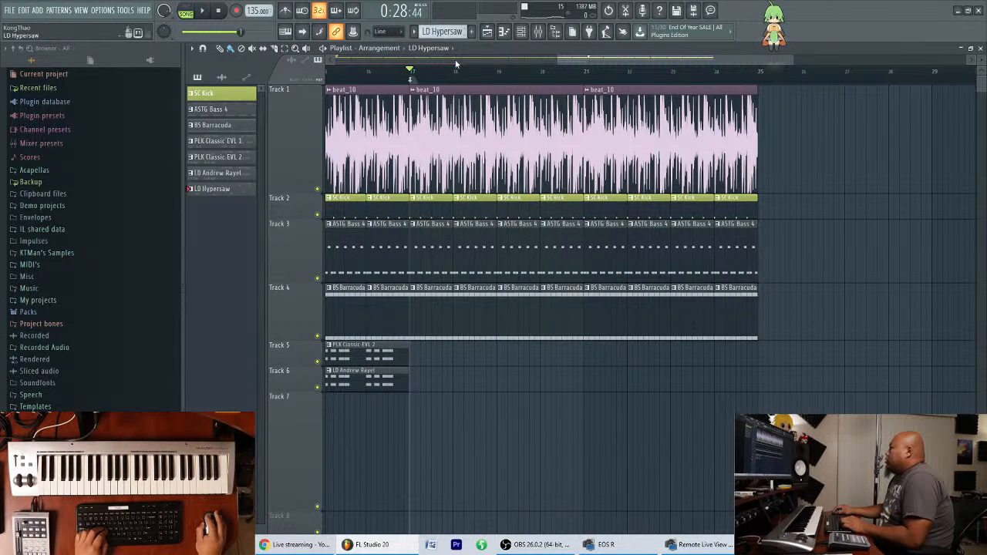
{"action": "left_click", "coordinate": [521, 31]}
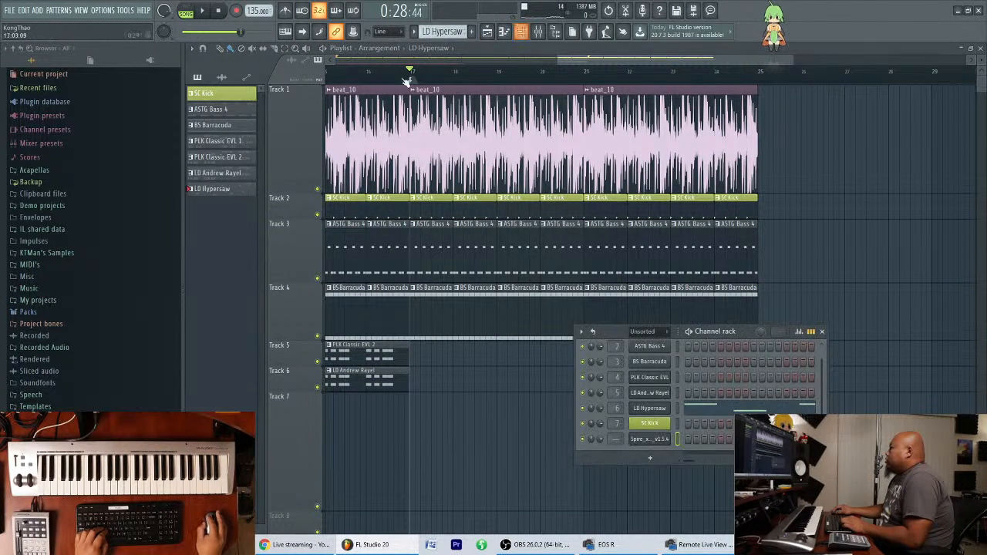
{"action": "left_click", "coordinate": [225, 110]}
{"action": "right_click", "coordinate": [229, 117]}
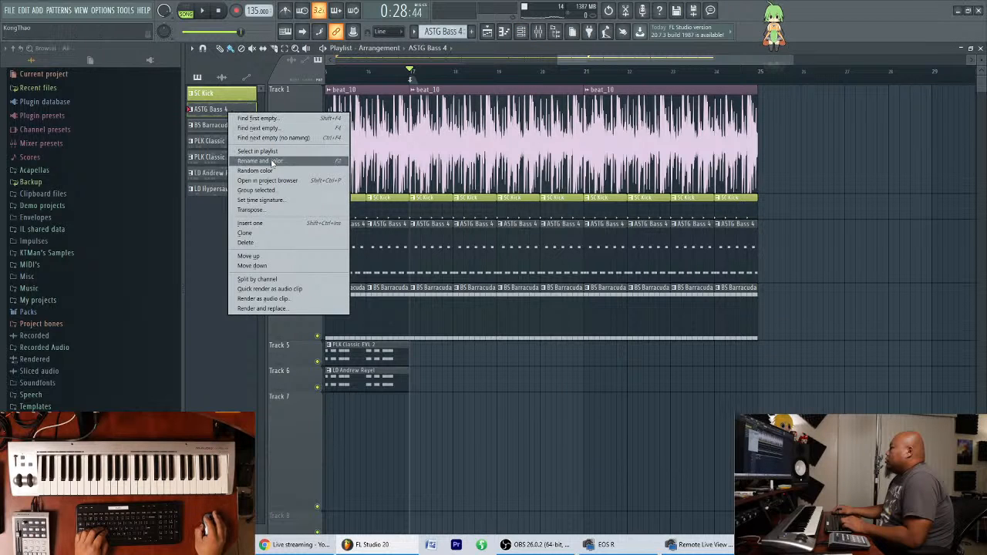
{"action": "left_click", "coordinate": [255, 232]}
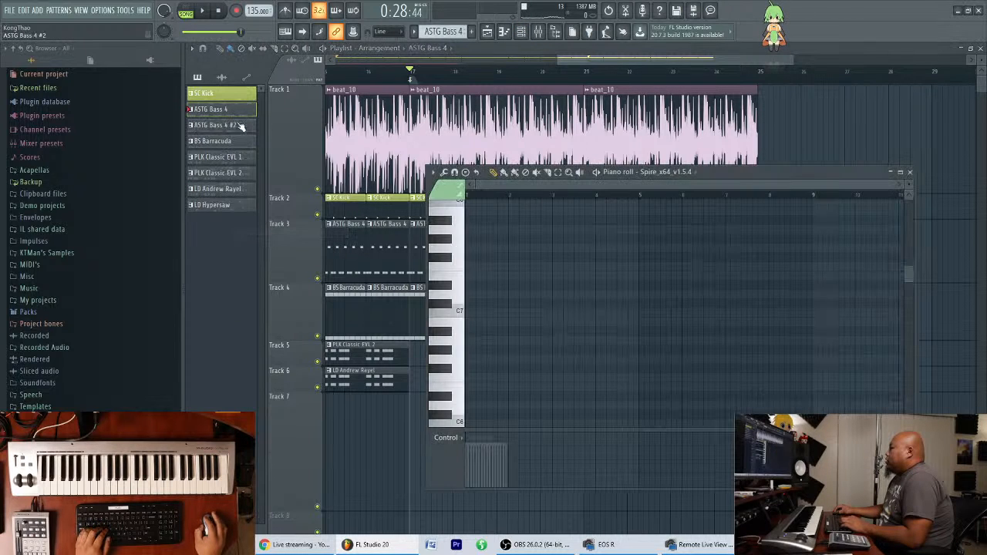
{"action": "left_click", "coordinate": [231, 125]}
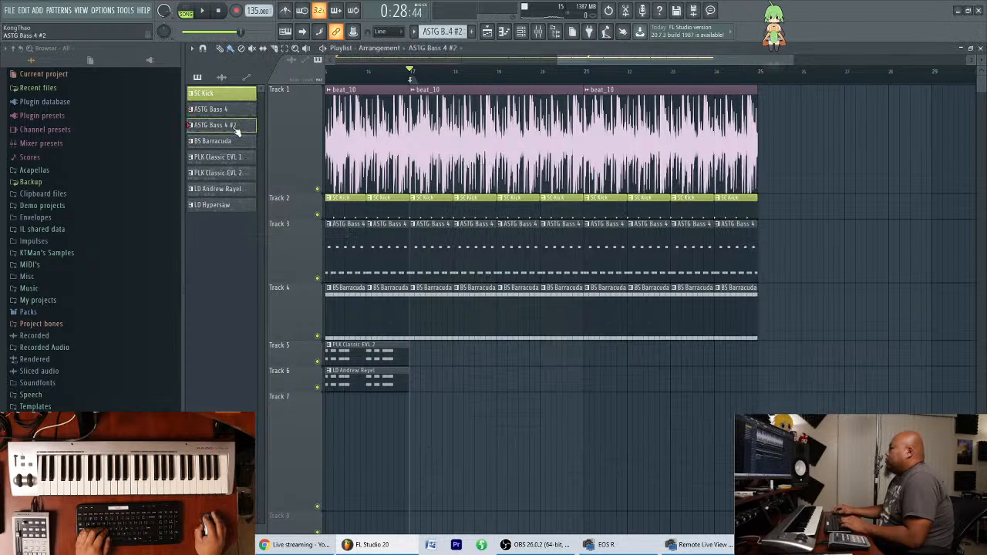
In the cloned pattern's ASTG Bass 4 notes, duplicate the one-bar riff into bar 2 on C4/C5 and into bar 3 on D4/D5.
{"action": "left_click", "coordinate": [521, 31]}
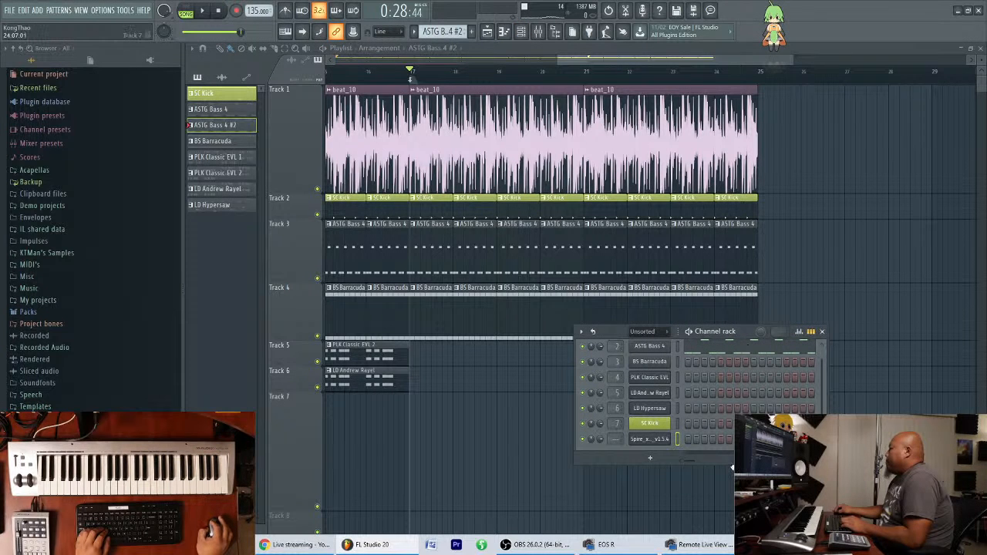
{"action": "left_click_drag", "start_coordinate": [737, 465], "coordinate": [737, 481]}
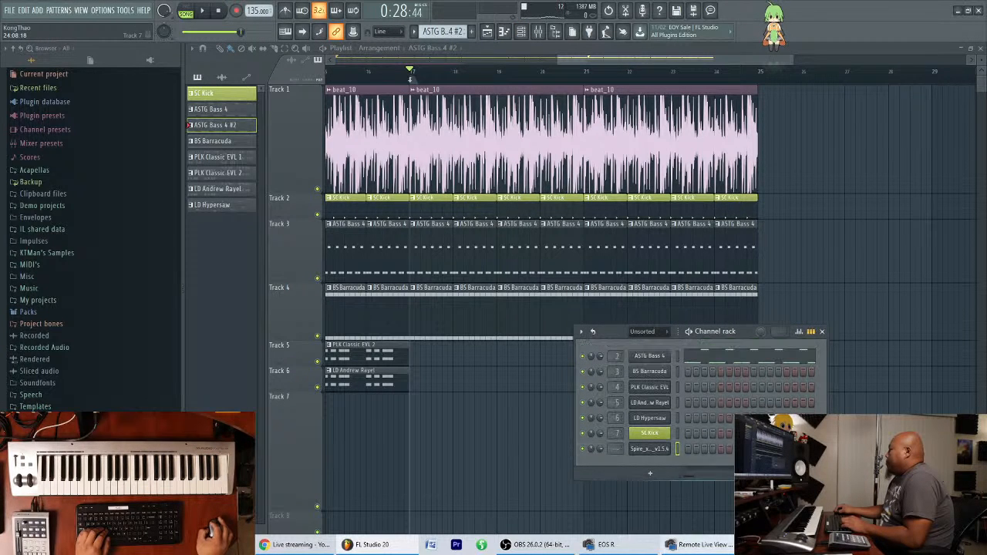
{"action": "left_click", "coordinate": [759, 357]}
{"action": "scroll", "coordinate": [519, 185], "scroll_direction": "down", "scroll_amount": 1}
{"action": "scroll", "coordinate": [532, 285], "scroll_direction": "down", "scroll_amount": 9}
{"action": "scroll", "coordinate": [513, 270], "scroll_direction": "up", "scroll_amount": 6}
{"action": "key", "text": "ctrl+a"}
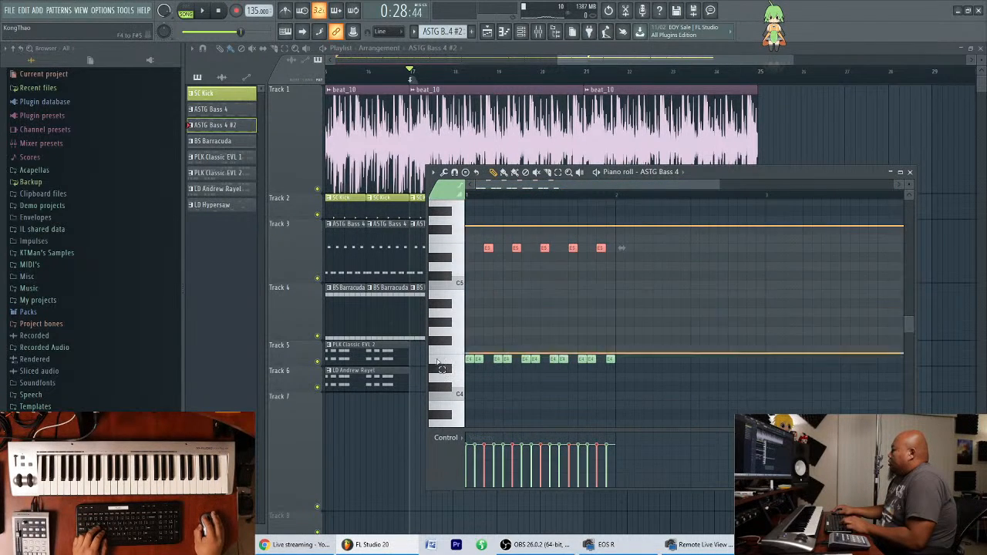
{"action": "key", "text": "ctrl+b"}
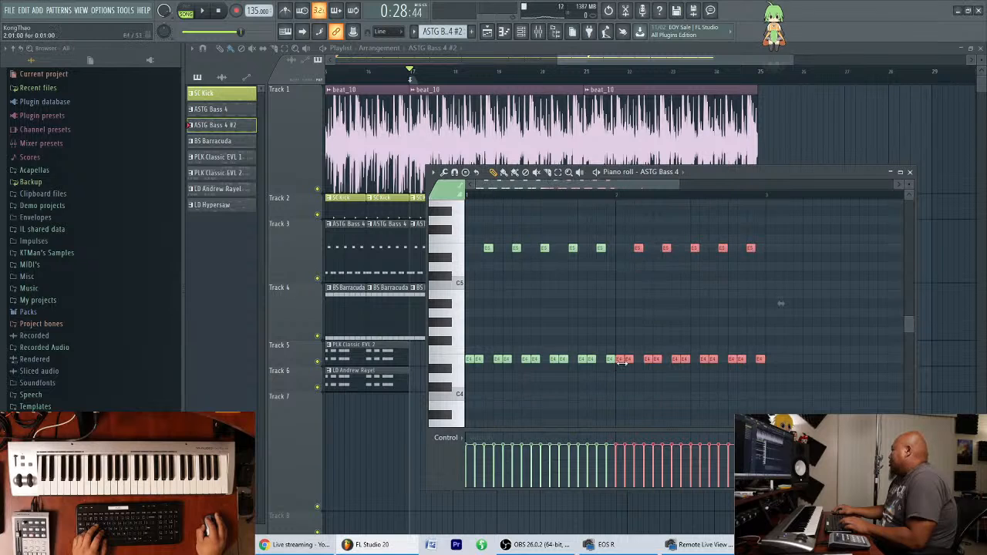
{"action": "left_click_drag", "start_coordinate": [612, 365], "coordinate": [618, 397]}
{"action": "key", "text": "ctrl+b"}
{"action": "left_click_drag", "start_coordinate": [771, 397], "coordinate": [772, 377]}
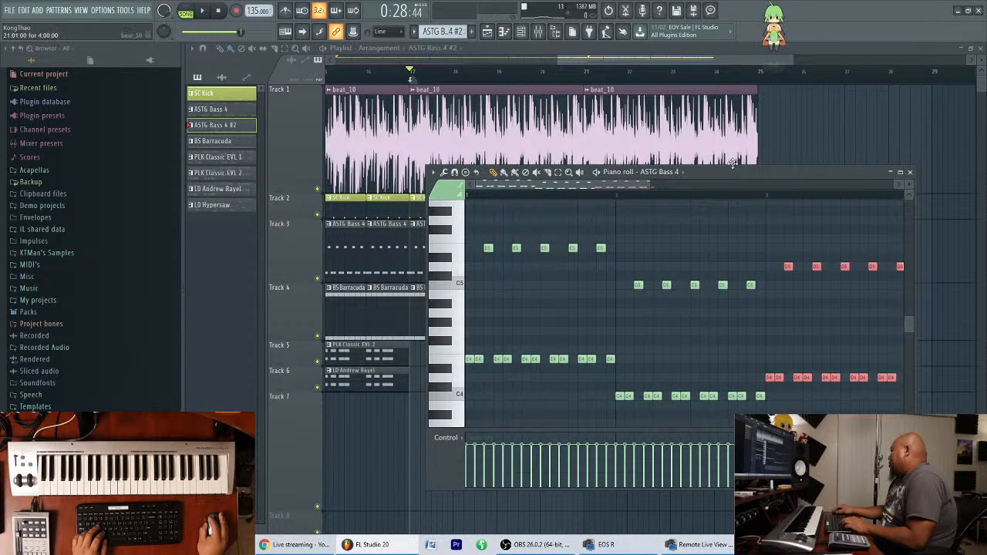
Copy the bar 3 bass notes into bar 4, and raise the bar 3 originals to G4/G5, aligned to the bar's start.
{"action": "scroll", "coordinate": [709, 293], "scroll_direction": "down", "scroll_amount": 3}
{"action": "left_click_drag", "start_coordinate": [663, 378], "coordinate": [756, 378]}
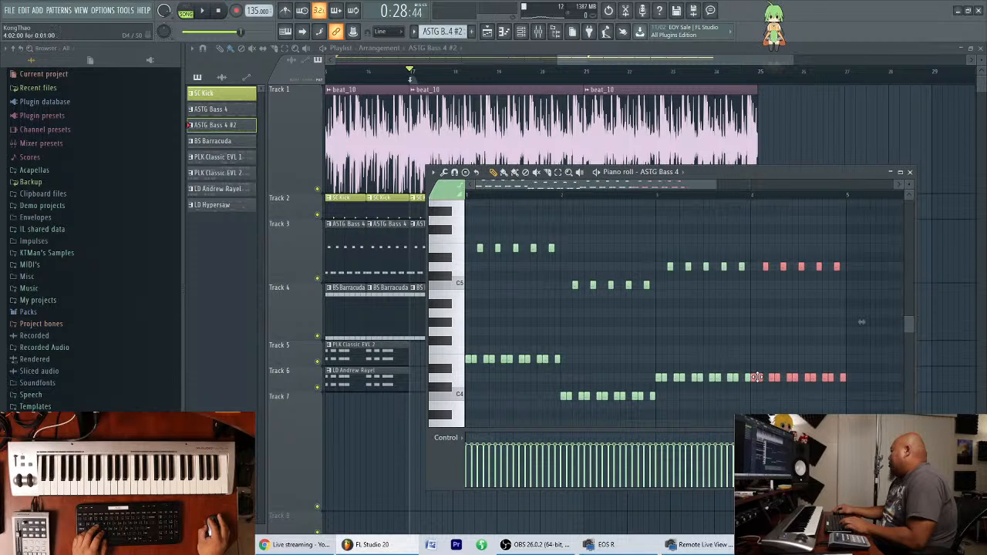
{"action": "left_click_drag", "start_coordinate": [660, 398], "coordinate": [745, 260]}
{"action": "left_click_drag", "start_coordinate": [663, 372], "coordinate": [666, 327]}
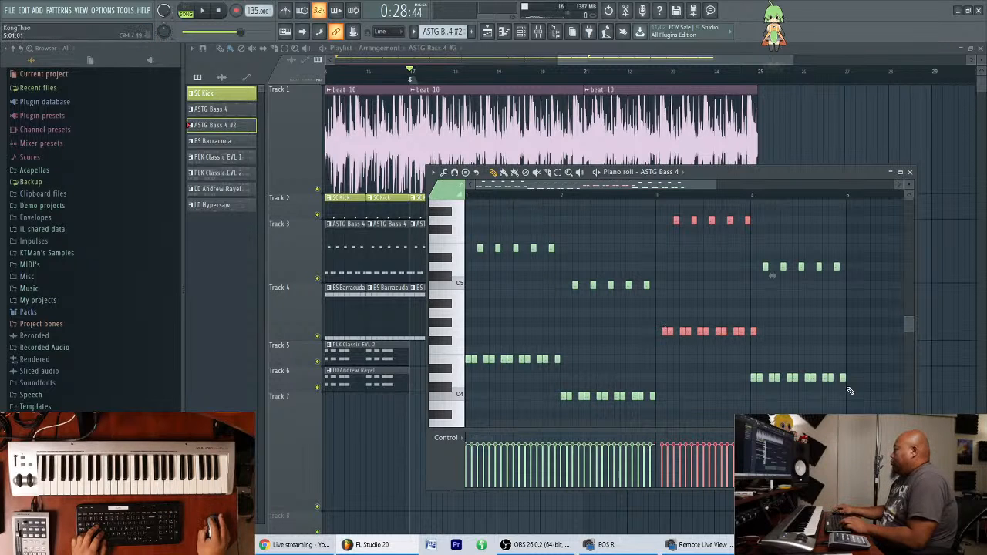
{"action": "left_click_drag", "start_coordinate": [687, 331], "coordinate": [681, 332]}
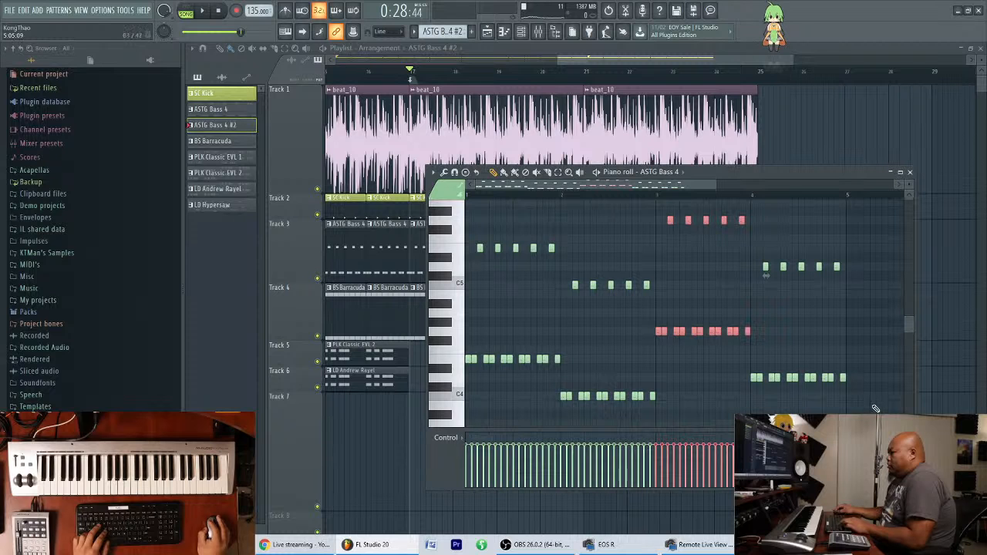
Examine bar 4 and the complete four-bar bass line, and close the piano roll.
{"action": "left_click_drag", "start_coordinate": [867, 411], "coordinate": [759, 264]}
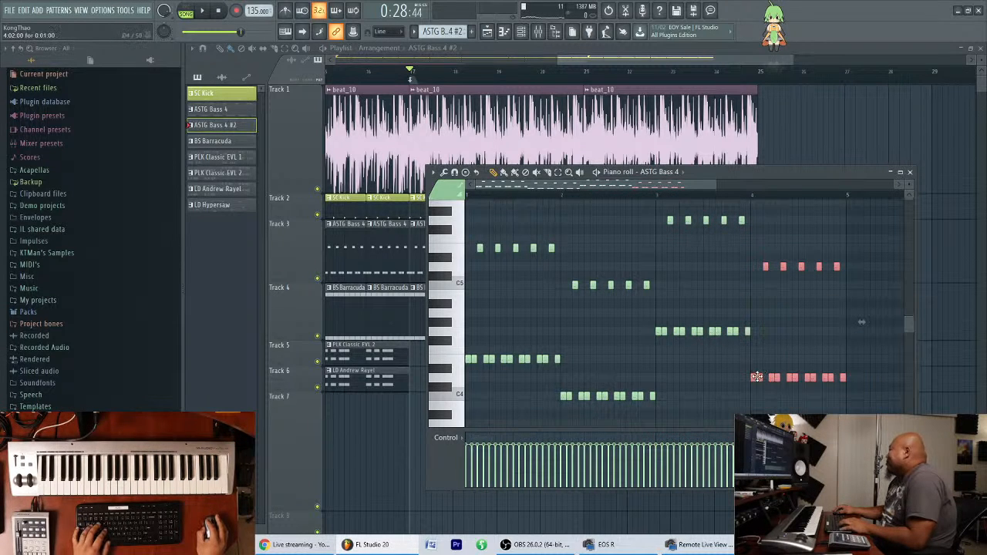
{"action": "scroll", "coordinate": [679, 188], "scroll_direction": "down", "scroll_amount": 1}
{"action": "scroll", "coordinate": [679, 188], "scroll_direction": "up", "scroll_amount": 2}
{"action": "scroll", "coordinate": [679, 188], "scroll_direction": "down", "scroll_amount": 1}
{"action": "left_click", "coordinate": [700, 270]}
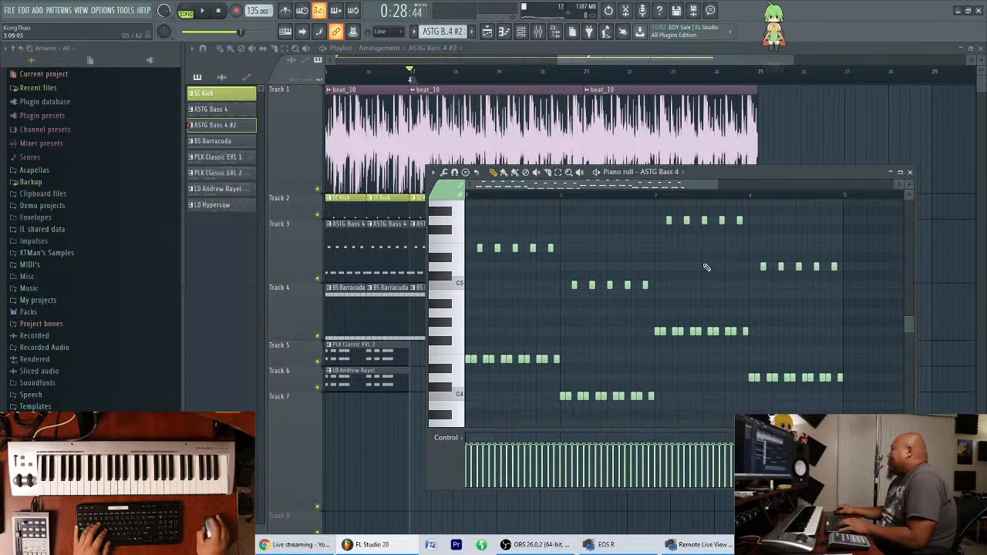
{"action": "scroll", "coordinate": [714, 274], "scroll_direction": "up", "scroll_amount": 2}
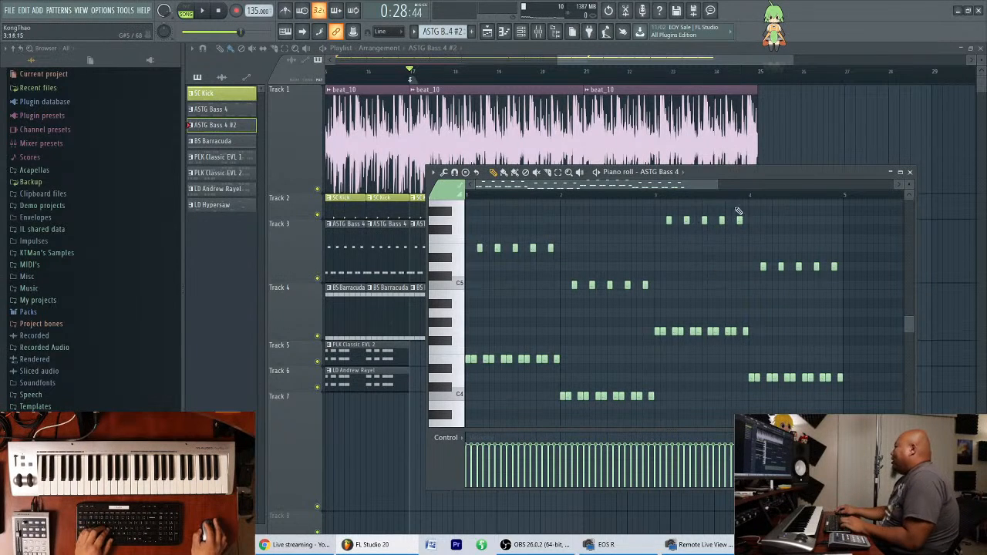
{"action": "scroll", "coordinate": [686, 182], "scroll_direction": "up", "scroll_amount": 2}
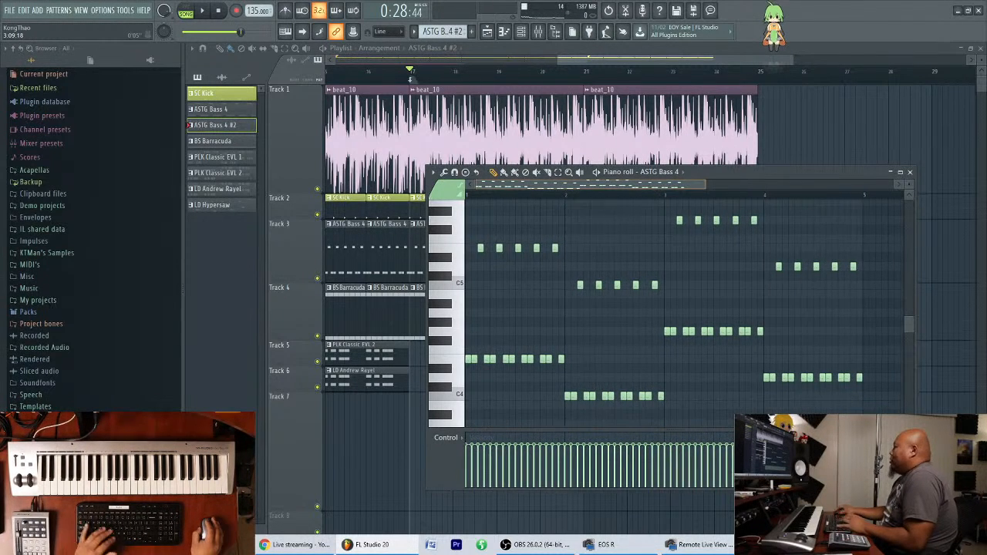
{"action": "left_click", "coordinate": [911, 173]}
Place the ASTG Bass 4 #2 pattern on Track 3 at bar 25, directly after the existing bass clips.
{"action": "left_click_drag", "start_coordinate": [750, 335], "coordinate": [697, 391]}
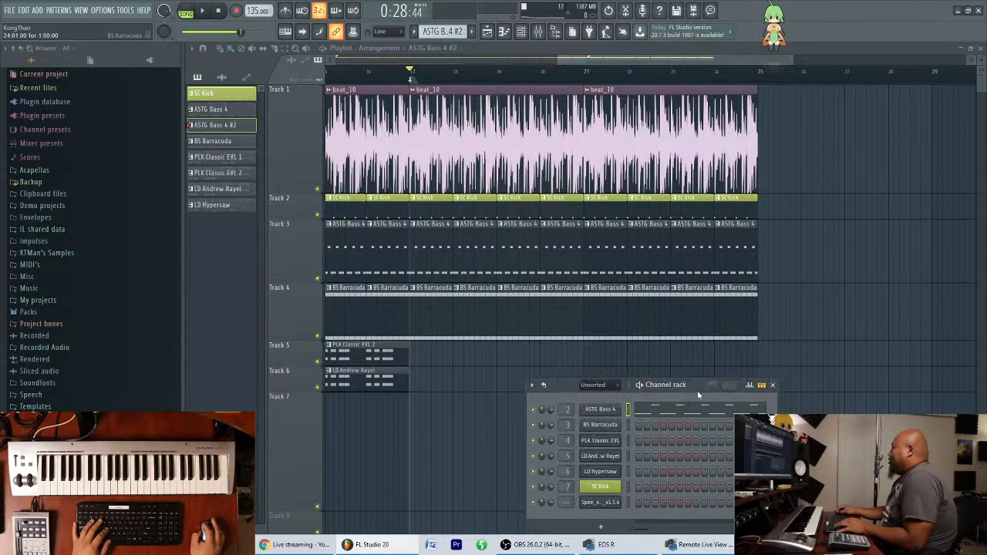
{"action": "left_click", "coordinate": [765, 258]}
{"action": "left_click_drag", "start_coordinate": [827, 250], "coordinate": [821, 250]}
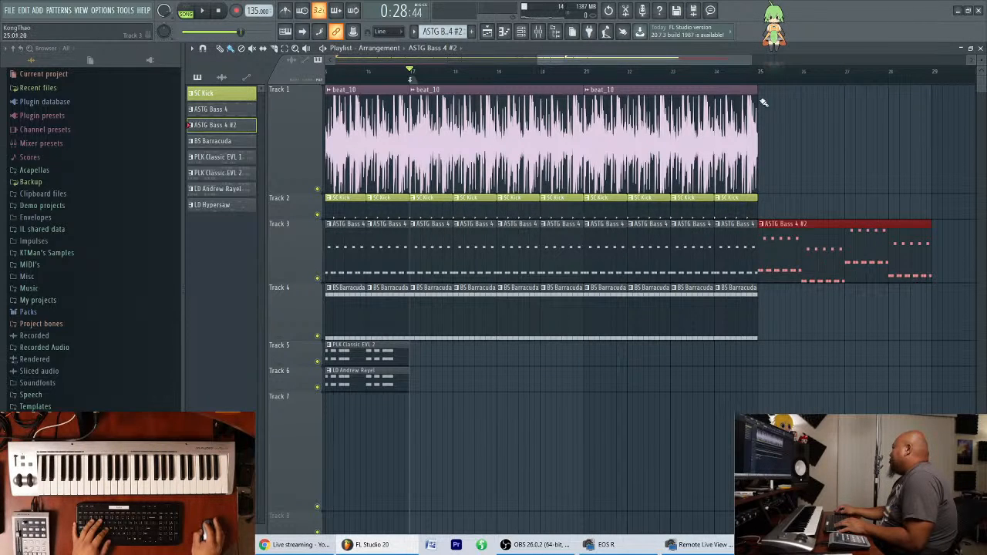
{"action": "scroll", "coordinate": [772, 68], "scroll_direction": "down", "scroll_amount": 3}
{"action": "scroll", "coordinate": [770, 77], "scroll_direction": "up", "scroll_amount": 3}
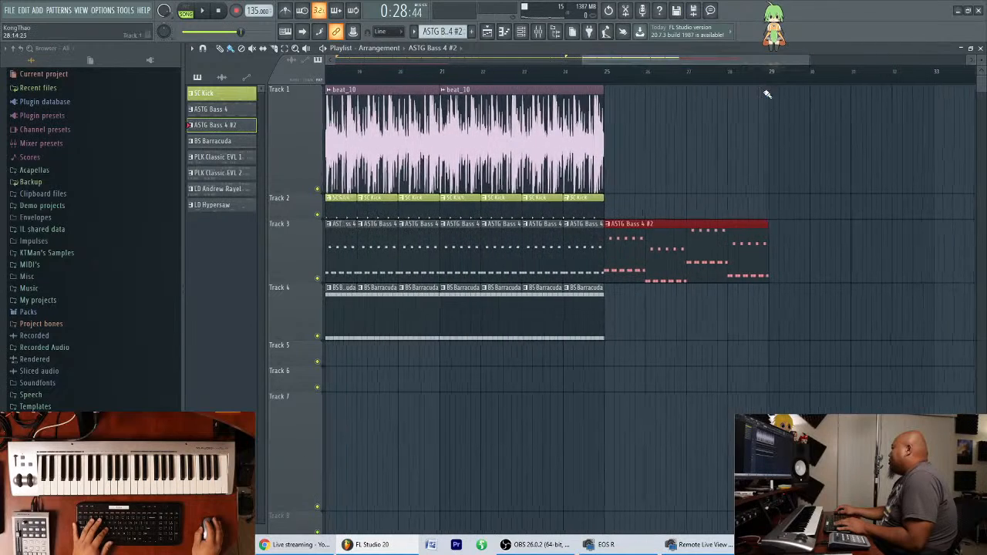
{"action": "left_click", "coordinate": [786, 142], "text": "ctrl"}
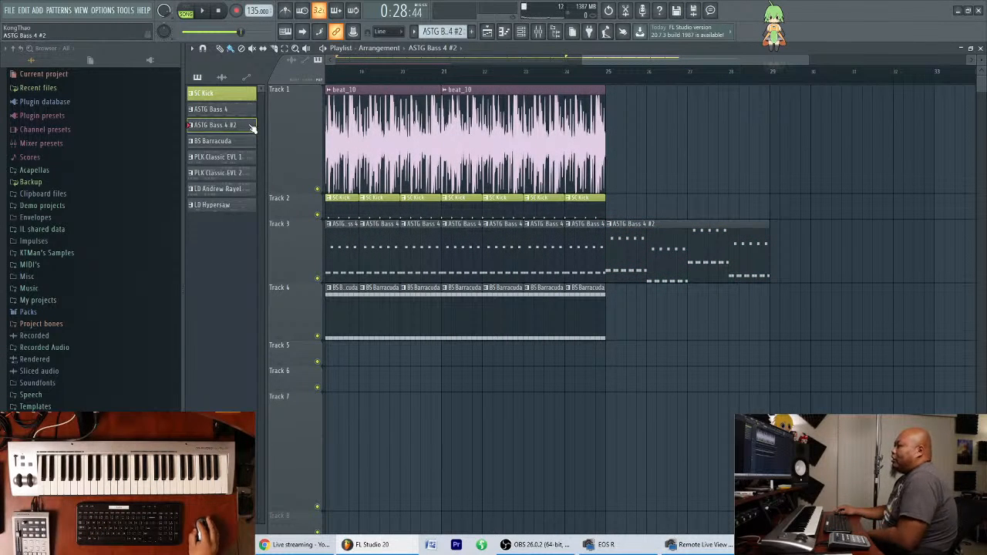
Rename the cloned bass pattern as ASTG Bass 4 2.
{"action": "left_click", "coordinate": [521, 31]}
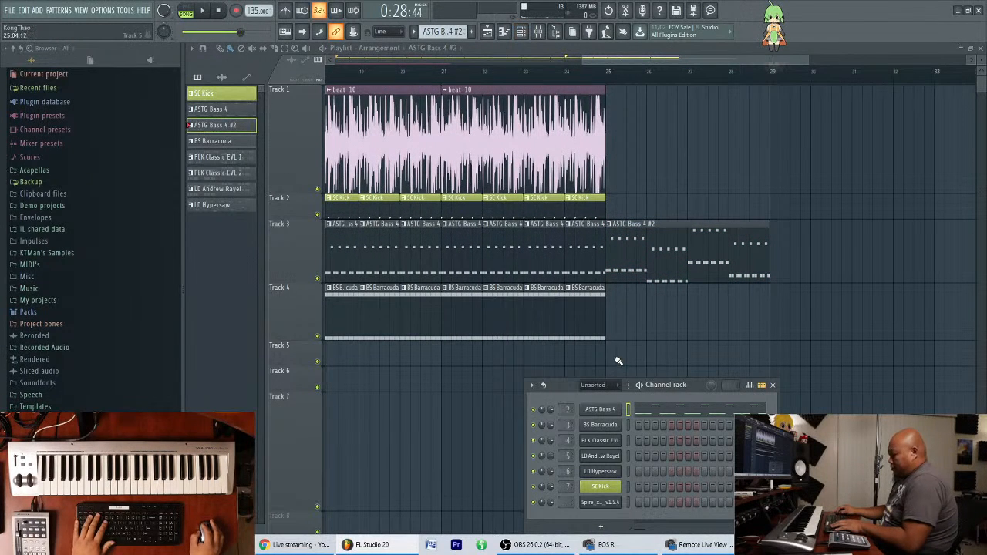
{"action": "left_click", "coordinate": [643, 362]}
{"action": "key", "text": "BackSpace"}
{"action": "key", "text": "BackSpace"}
{"action": "type", "text": "2"}
{"action": "key", "text": "Return"}
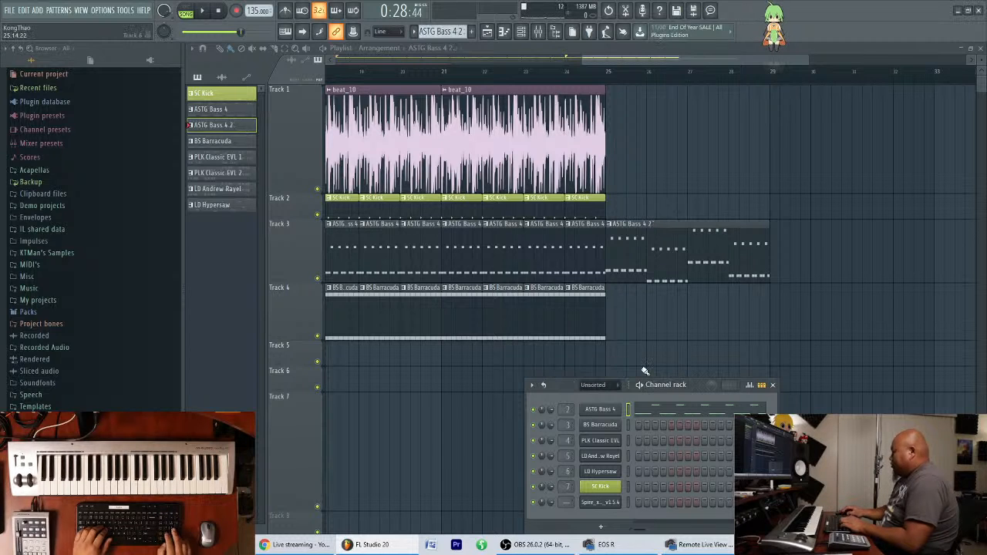
Rename the original ASTG Bass 4 pattern as ASTG Bass 4 1, and move the channel rack aside.
{"action": "left_click", "coordinate": [226, 112]}
{"action": "left_click", "coordinate": [506, 34]}
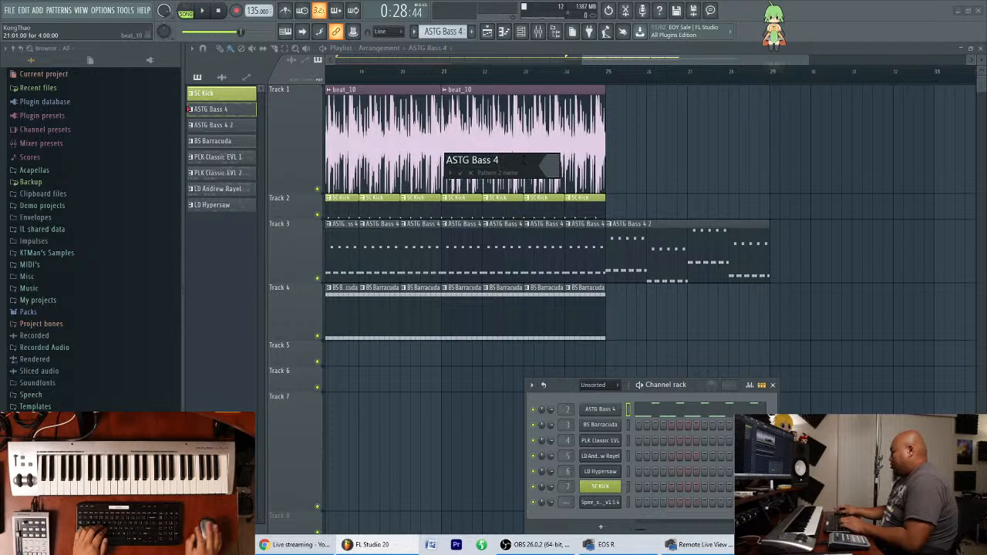
{"action": "type", "text": "1"}
{"action": "key", "text": "Return"}
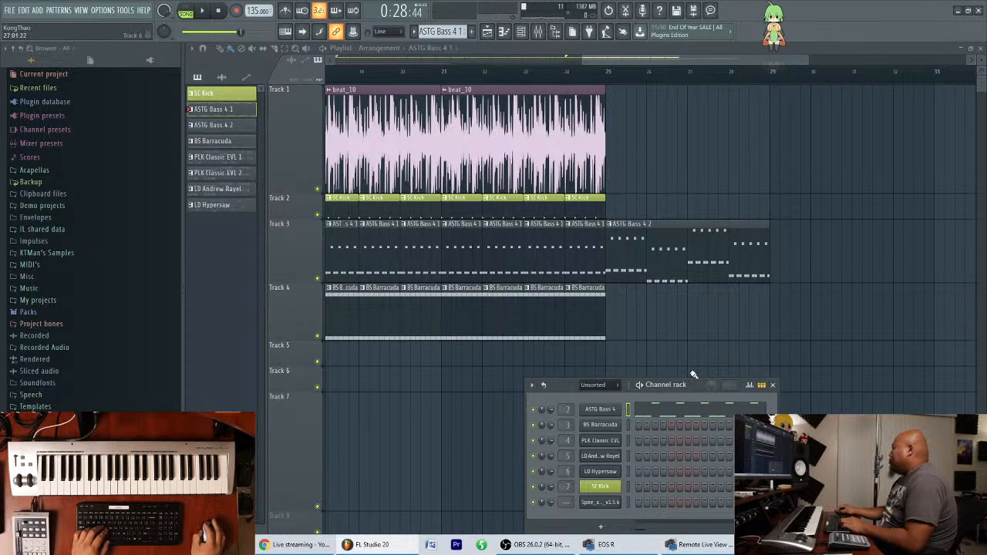
{"action": "left_click_drag", "start_coordinate": [693, 388], "coordinate": [614, 362]}
Clone the BS Barracuda pattern and select the clone.
{"action": "left_click", "coordinate": [231, 141]}
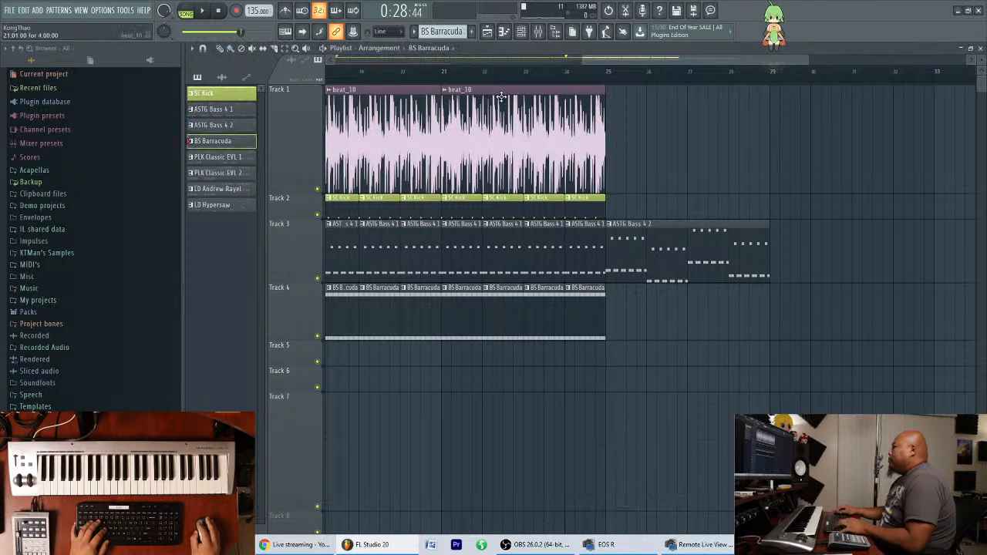
{"action": "left_click", "coordinate": [521, 32]}
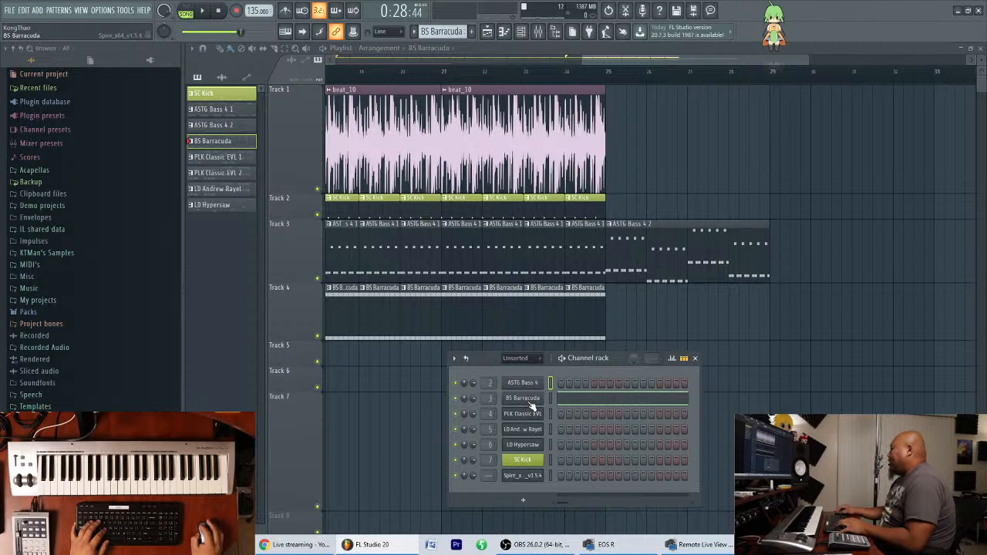
{"action": "right_click", "coordinate": [220, 146]}
{"action": "left_click", "coordinate": [302, 263]}
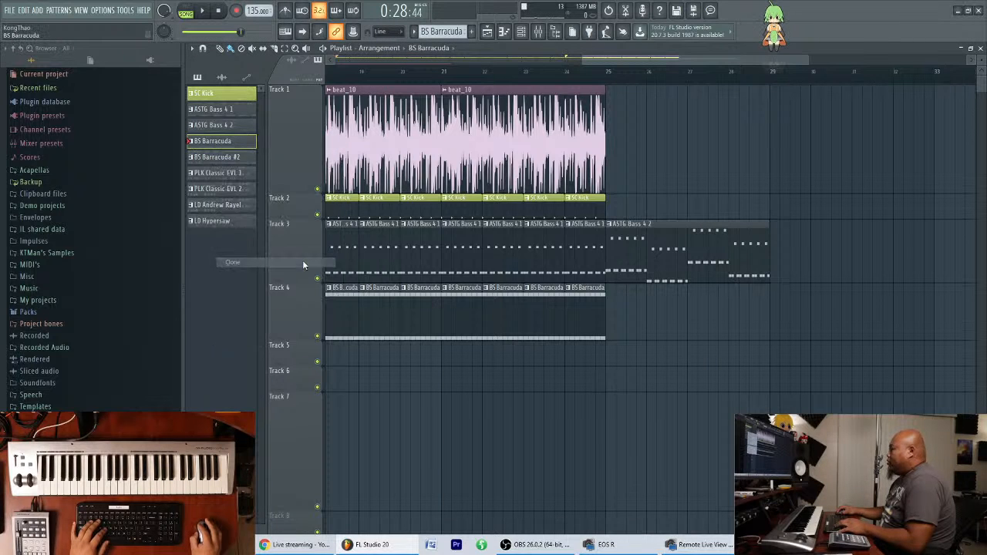
{"action": "left_click", "coordinate": [236, 157]}
Show the channel rack and rename the cloned Barracuda pattern as BS Barracuda 2.
{"action": "left_click", "coordinate": [522, 33]}
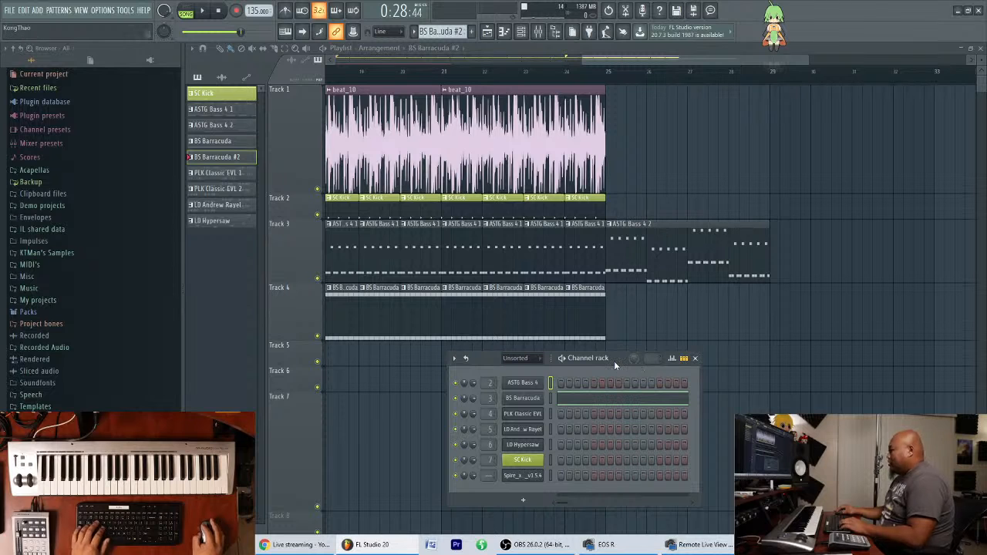
{"action": "key", "text": "F2"}
{"action": "key", "text": "Left"}
{"action": "key", "text": "BackSpace"}
{"action": "key", "text": "Return"}
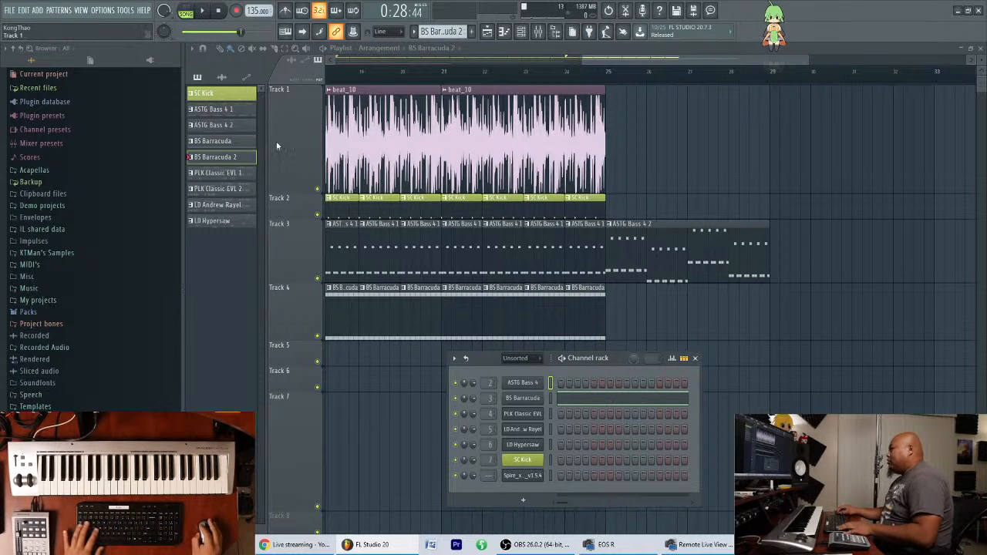
Rename the original BS Barracuda pattern as BS Barracuda 1.
{"action": "left_click", "coordinate": [223, 141]}
{"action": "left_click", "coordinate": [531, 31]}
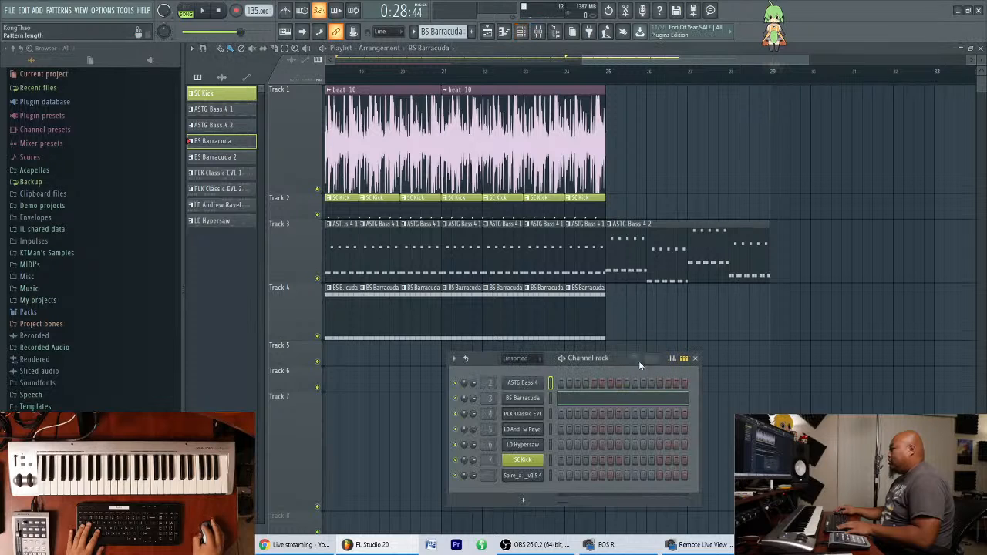
{"action": "key", "text": "F2"}
{"action": "key", "text": "Right"}
{"action": "type", "text": "1"}
{"action": "key", "text": "Return"}
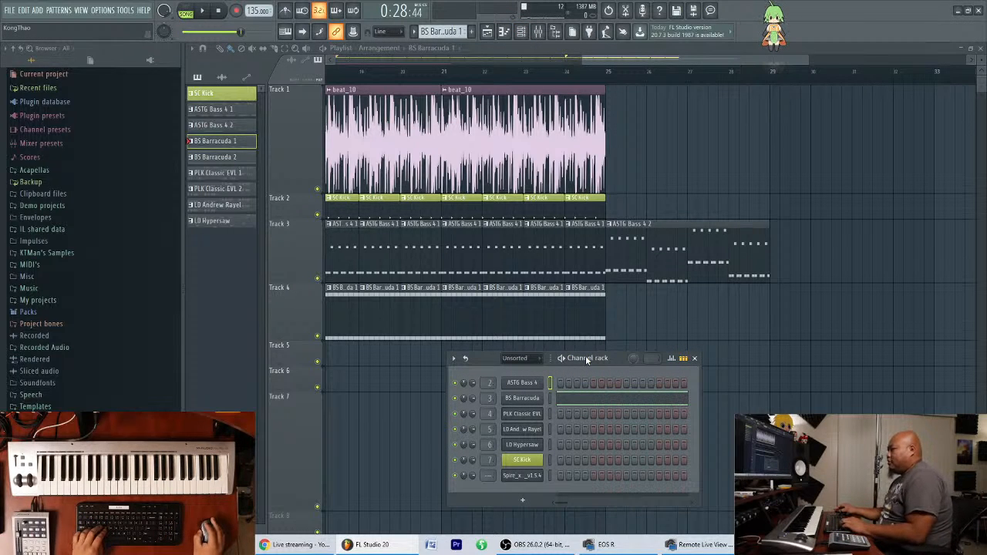
Extend BS Barracuda 2 to four bars by repeating its octave notes and transposing bars 2 to 4 to C, G and D.
{"action": "left_click", "coordinate": [223, 156]}
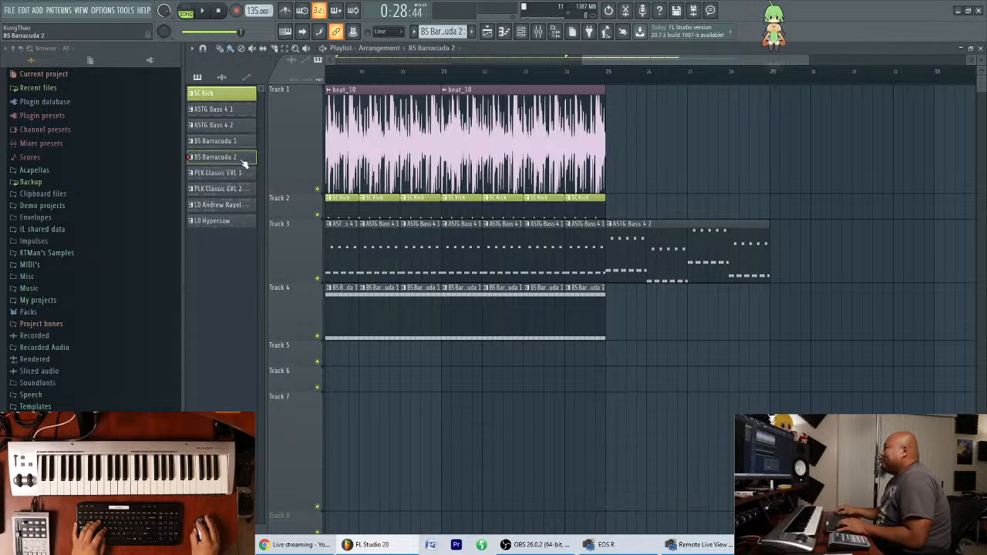
{"action": "left_click", "coordinate": [530, 33]}
{"action": "left_click", "coordinate": [586, 397]}
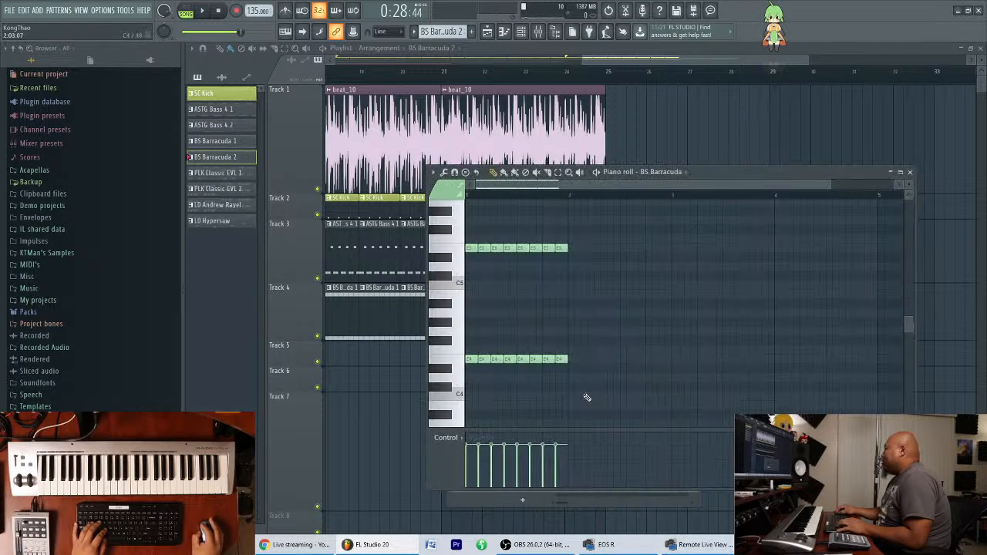
{"action": "scroll", "coordinate": [608, 303], "scroll_direction": "up", "scroll_amount": 1}
{"action": "left_click_drag", "start_coordinate": [453, 387], "coordinate": [461, 205]}
{"action": "left_click_drag", "start_coordinate": [466, 357], "coordinate": [853, 388]}
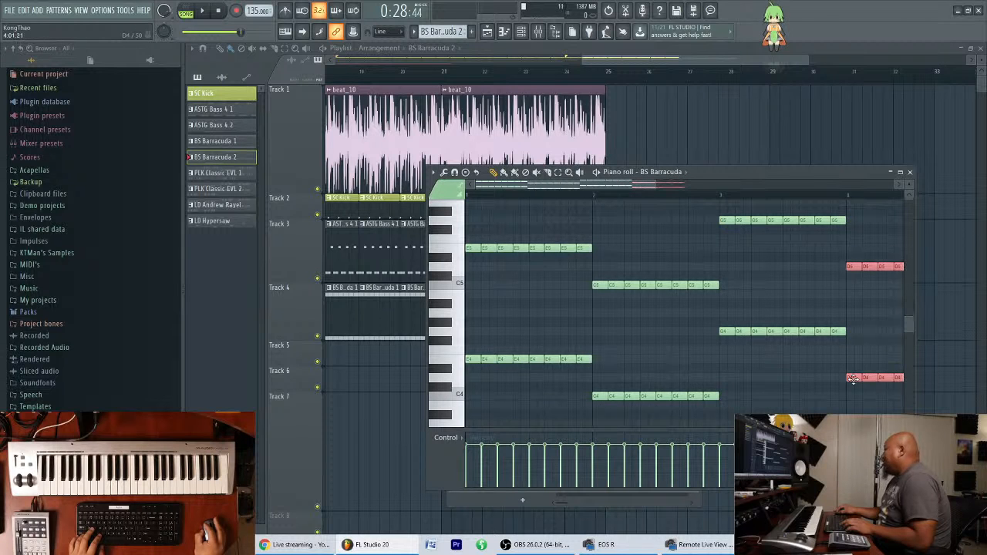
{"action": "left_click_drag", "start_coordinate": [658, 185], "coordinate": [785, 187]}
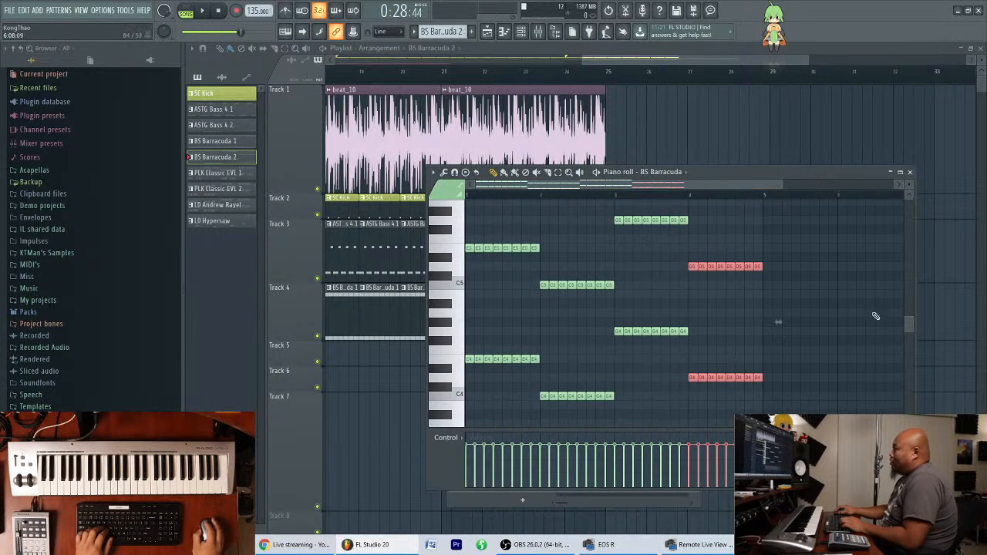
{"action": "left_click", "coordinate": [853, 311], "text": "ctrl"}
{"action": "scroll", "coordinate": [840, 326], "scroll_direction": "up", "scroll_amount": 1}
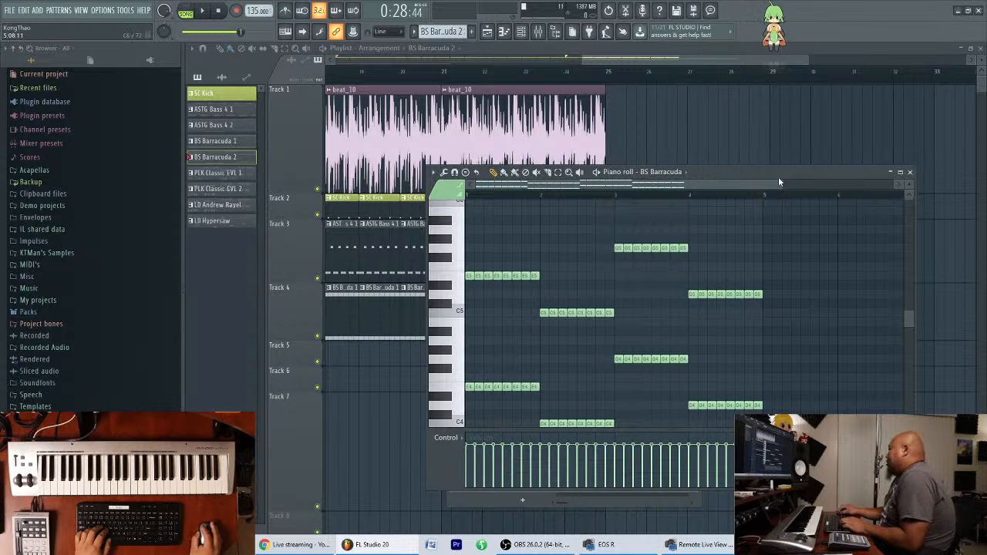
{"action": "left_click_drag", "start_coordinate": [794, 165], "coordinate": [836, 158]}
{"action": "key", "text": "F7"}
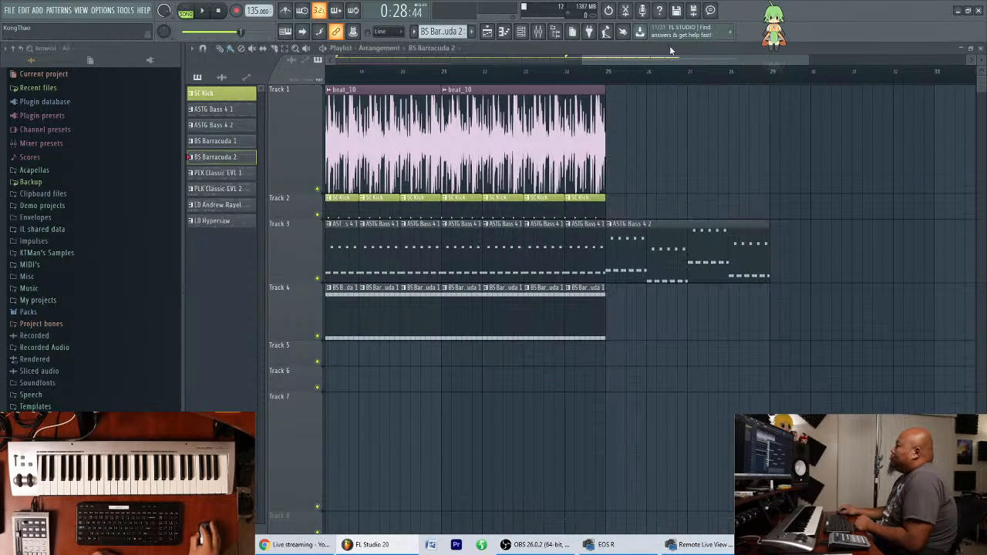
Place BS Barracuda 2 at bar 25 on Track 4, and duplicate four bars of SC Kick and beat_10 alongside it.
{"action": "left_click", "coordinate": [613, 303]}
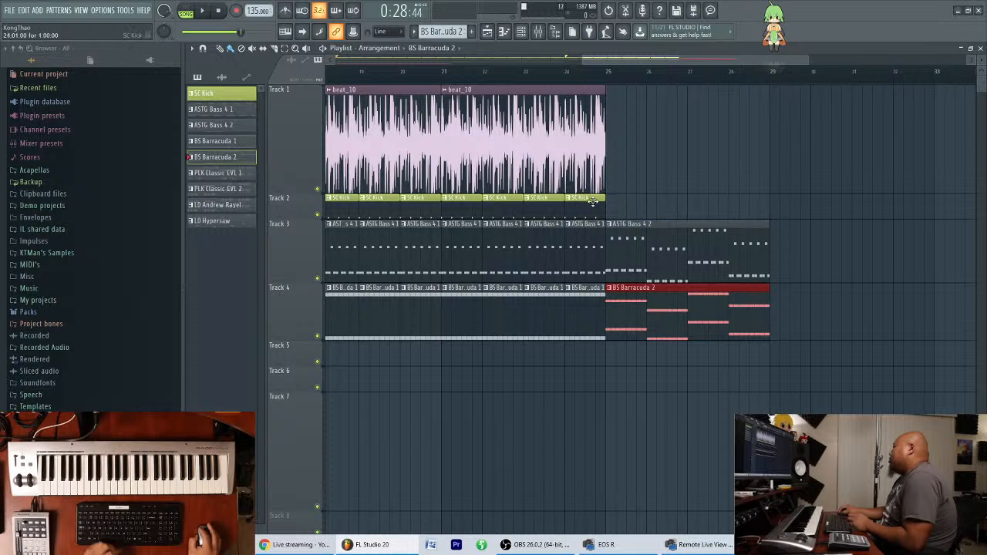
{"action": "left_click_drag", "start_coordinate": [628, 202], "coordinate": [441, 202]}
{"action": "key", "text": "ctrl+b"}
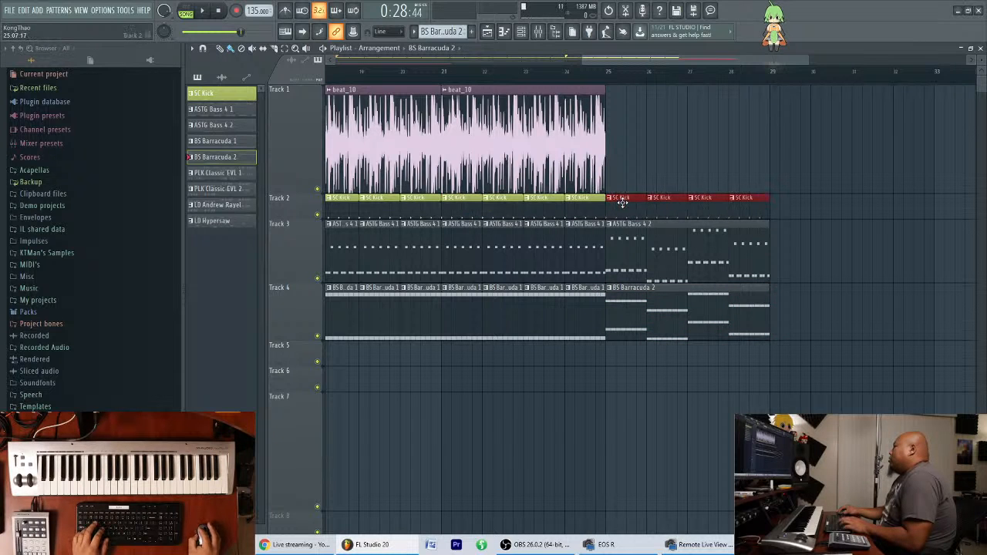
{"action": "left_click_drag", "start_coordinate": [515, 139], "coordinate": [681, 155]}
Play back the section from bar 25 and from bar 17 to check how the new bass patterns follow the earlier part.
{"action": "key", "text": "space"}
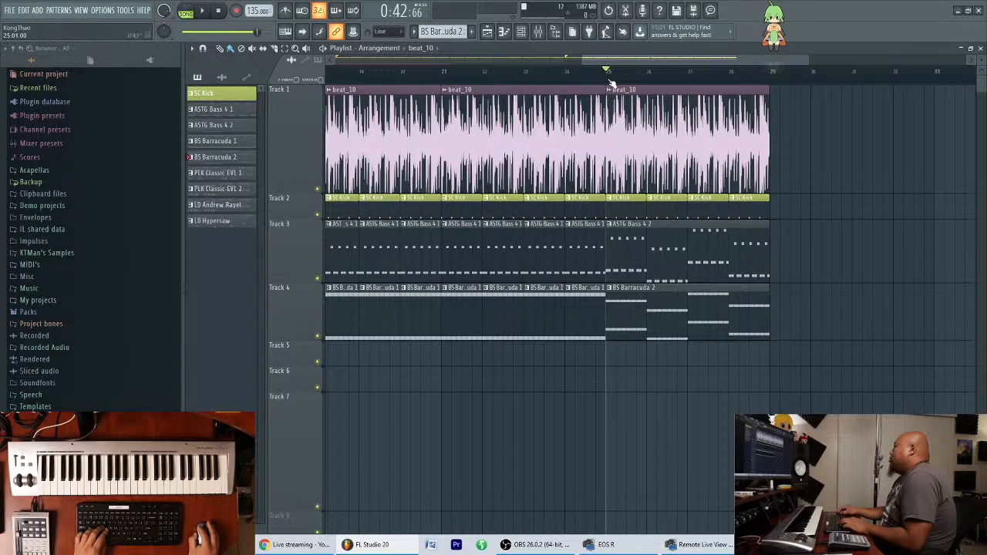
{"action": "scroll", "coordinate": [692, 58], "scroll_direction": "down", "scroll_amount": 2}
{"action": "left_click_drag", "start_coordinate": [713, 59], "coordinate": [656, 65]}
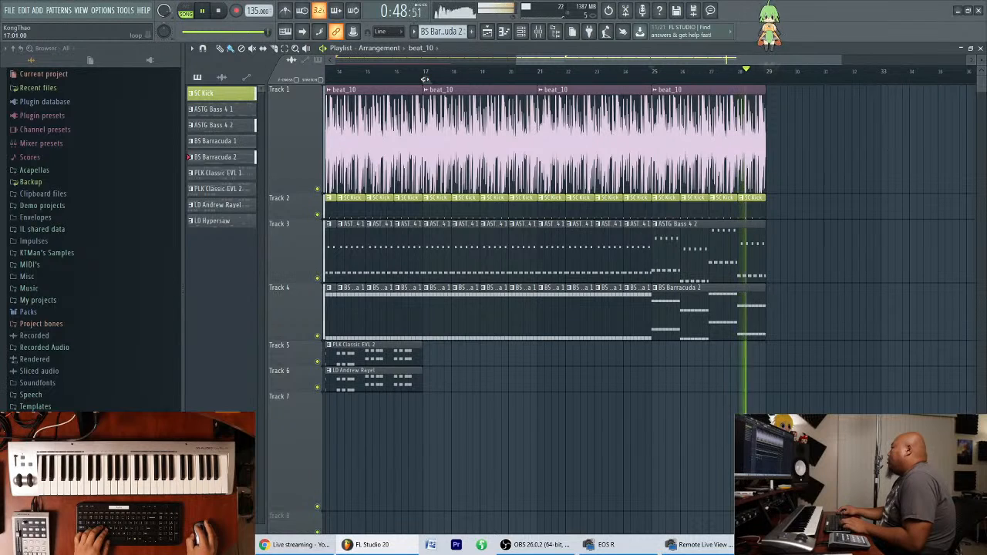
{"action": "key", "text": "space"}
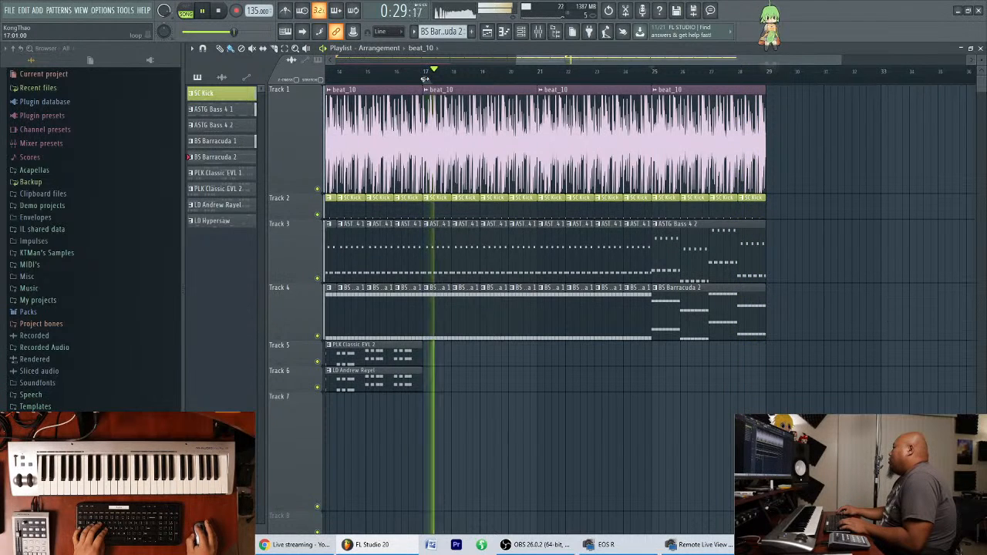
{"action": "key", "text": "space"}
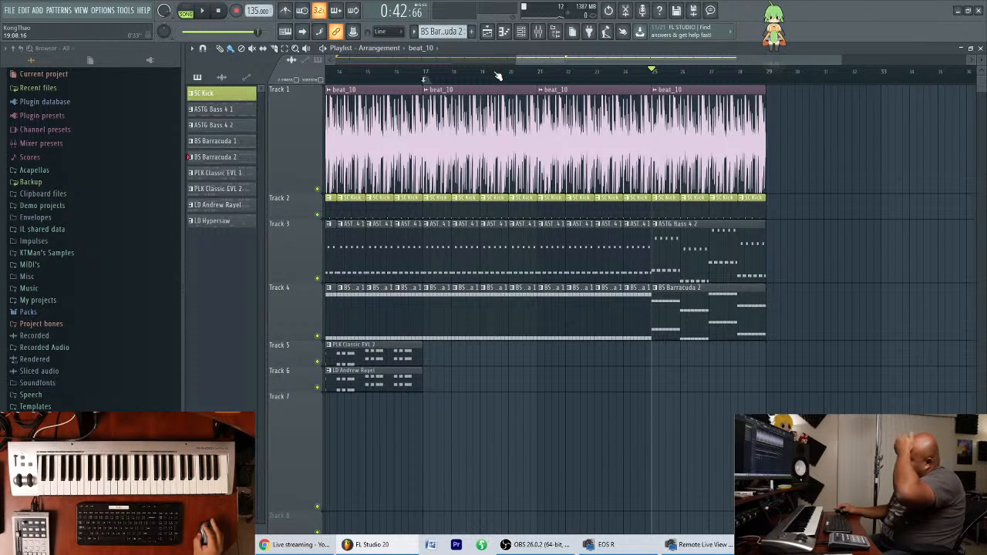
{"action": "key", "text": "space"}
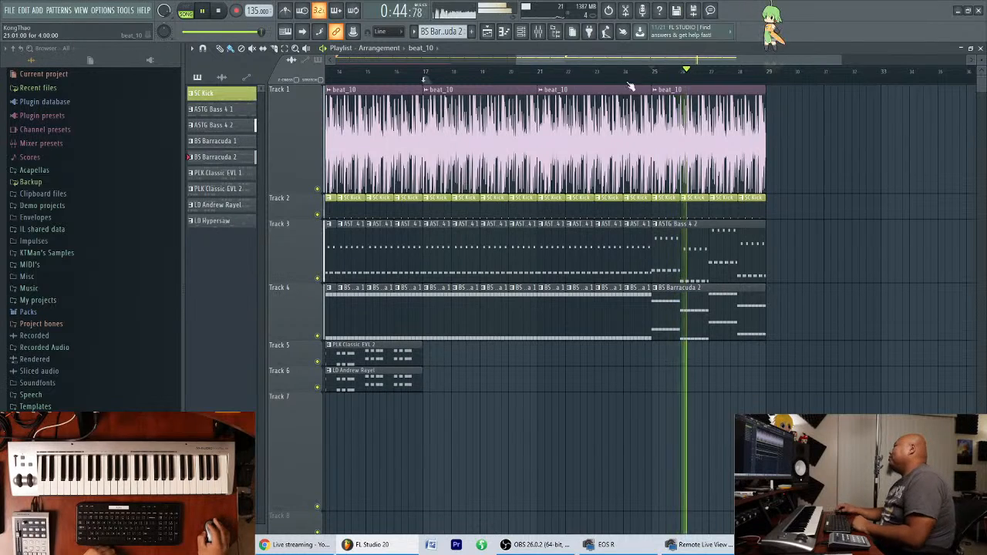
{"action": "key", "text": "F6"}
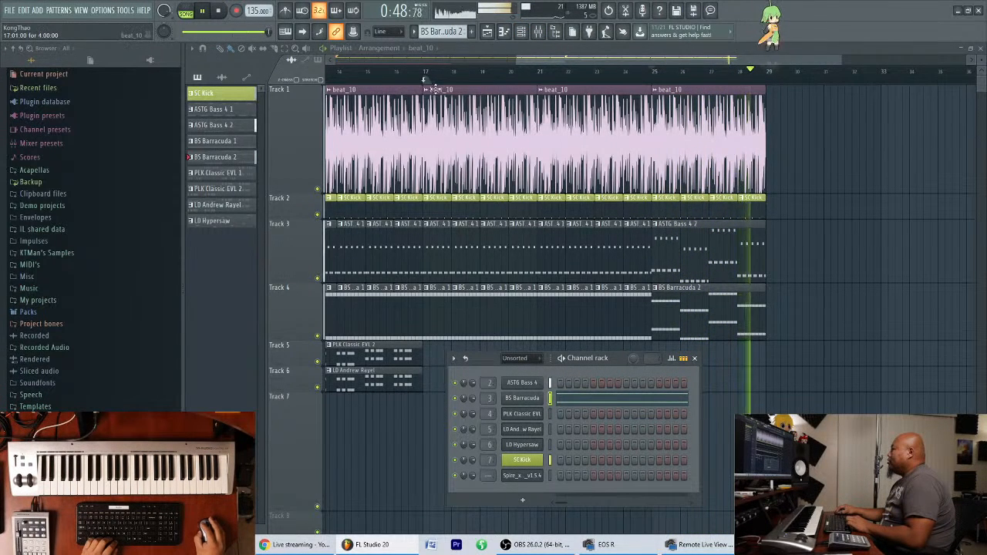
{"action": "key", "text": "F6"}
{"action": "left_click", "coordinate": [659, 77]}
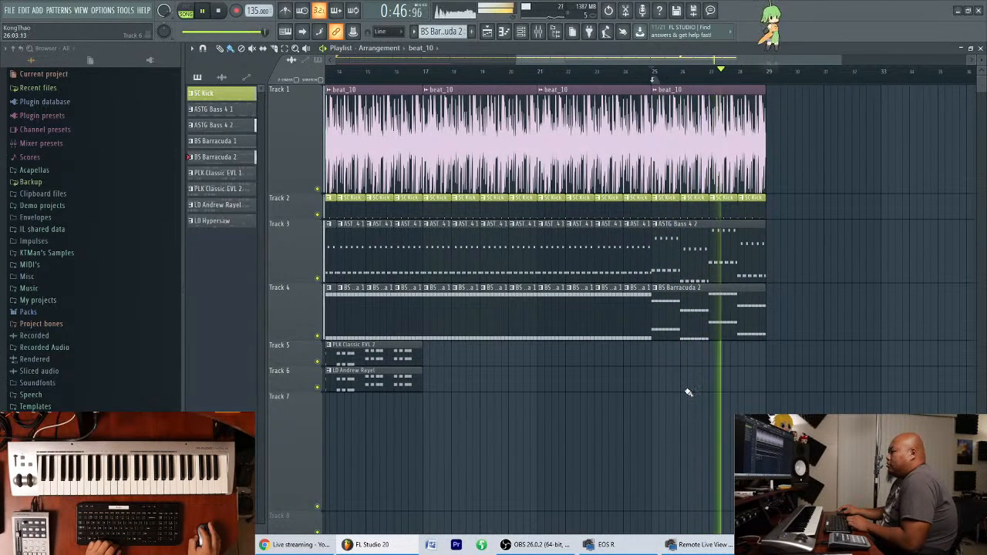
{"action": "key", "text": "space"}
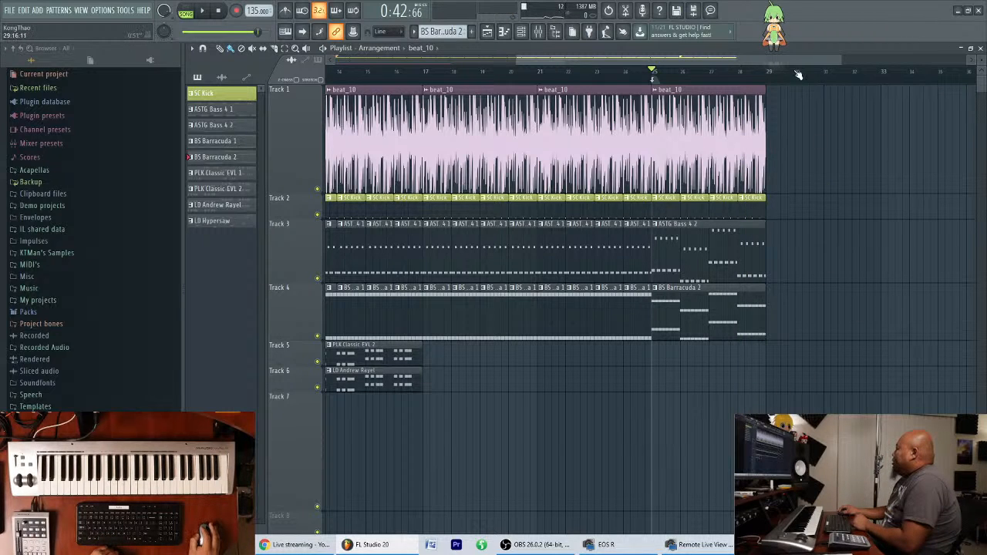
Duplicate all clips of the four-bar section starting at bar 25 so they repeat from bar 29.
{"action": "scroll", "coordinate": [796, 60], "scroll_direction": "down", "scroll_amount": 3}
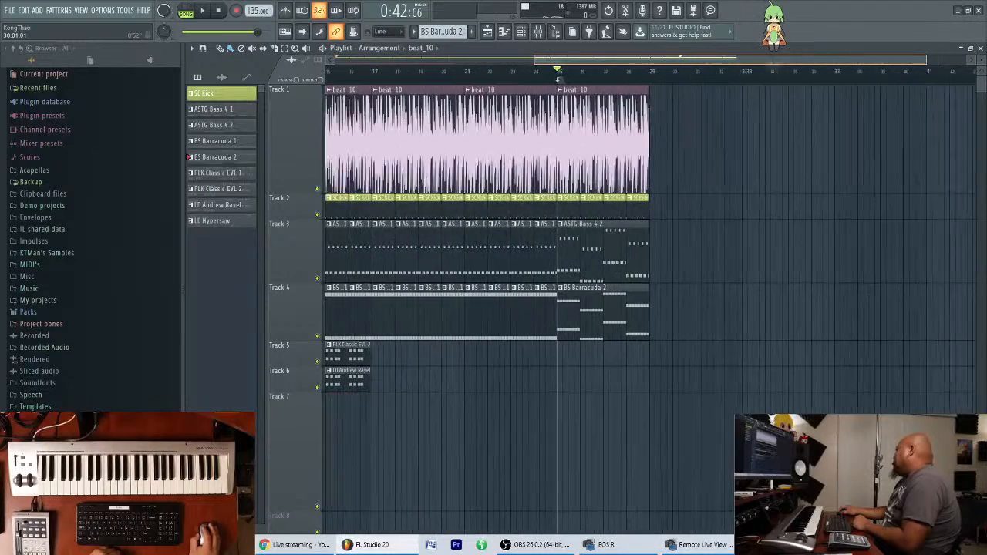
{"action": "left_click_drag", "start_coordinate": [719, 391], "coordinate": [606, 84]}
{"action": "key", "text": "ctrl+b"}
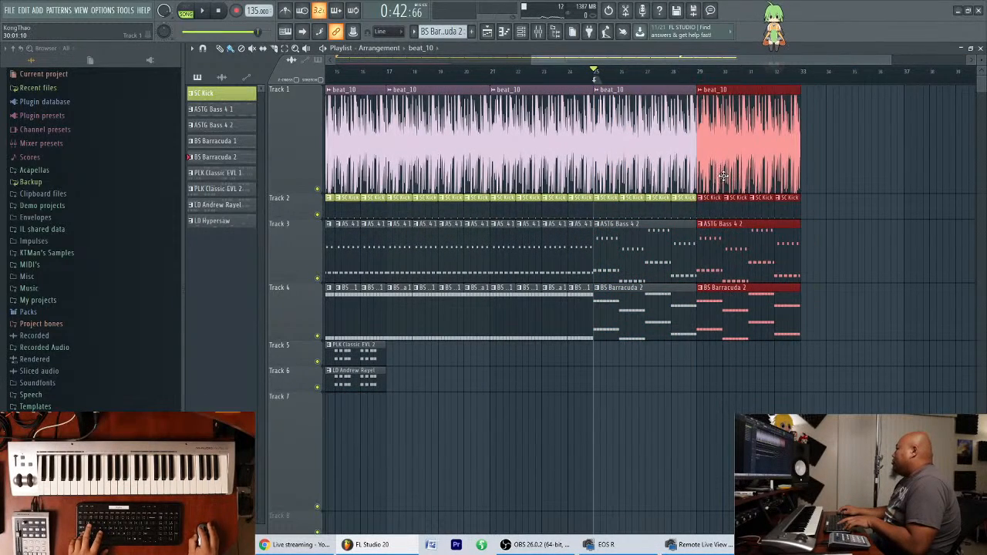
{"action": "left_click", "coordinate": [848, 191]}
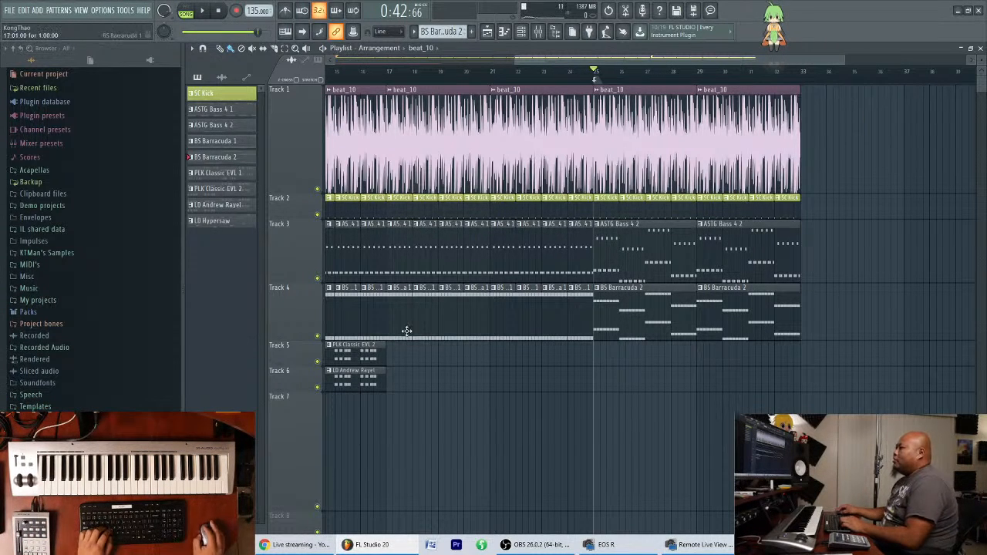
Reduce the playlist heights of Tracks 1, 3, 4 and 7, and slightly enlarge Tracks 2, 5 and 6.
{"action": "mouse_move", "coordinate": [639, 61]}
{"action": "left_mouse_down"}
{"action": "mouse_move", "coordinate": [639, 92]}
{"action": "mouse_move", "coordinate": [639, 63]}
{"action": "left_mouse_up"}
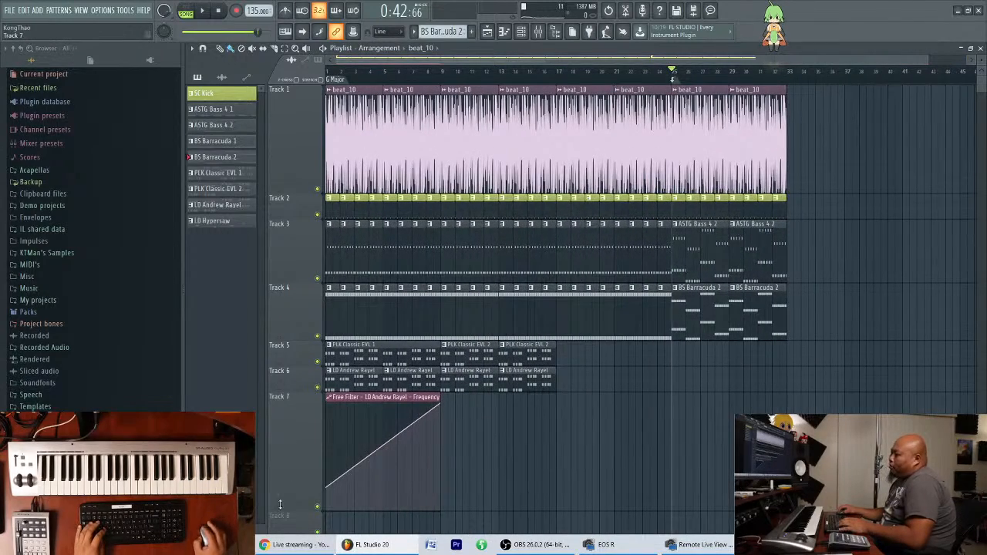
{"action": "left_click_drag", "start_coordinate": [287, 511], "coordinate": [301, 419]}
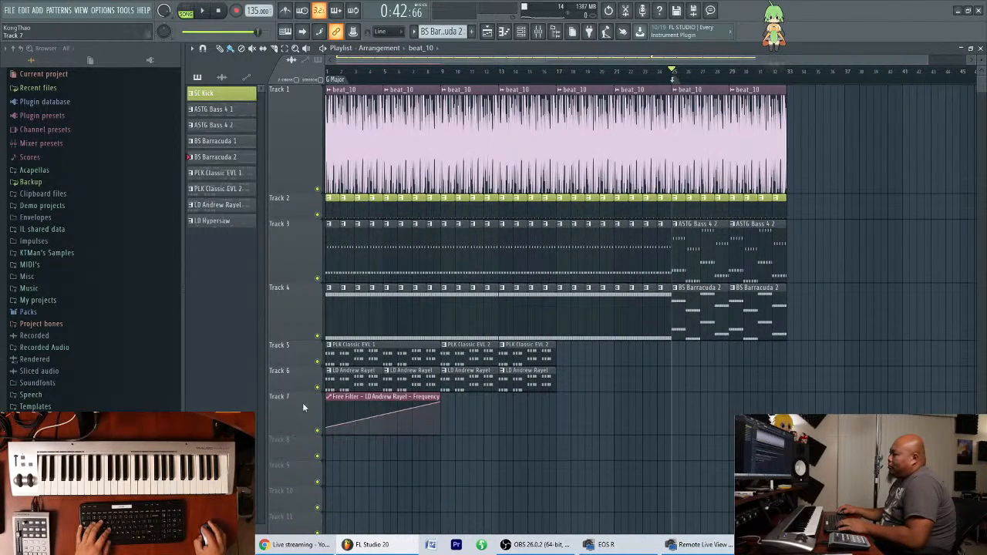
{"action": "left_click_drag", "start_coordinate": [301, 339], "coordinate": [301, 317]}
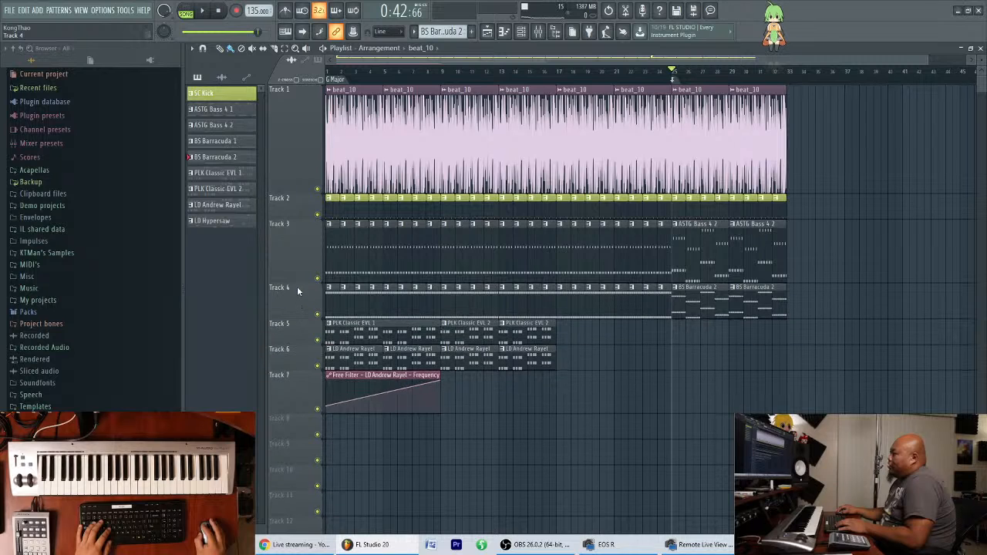
{"action": "left_click_drag", "start_coordinate": [298, 282], "coordinate": [297, 252]}
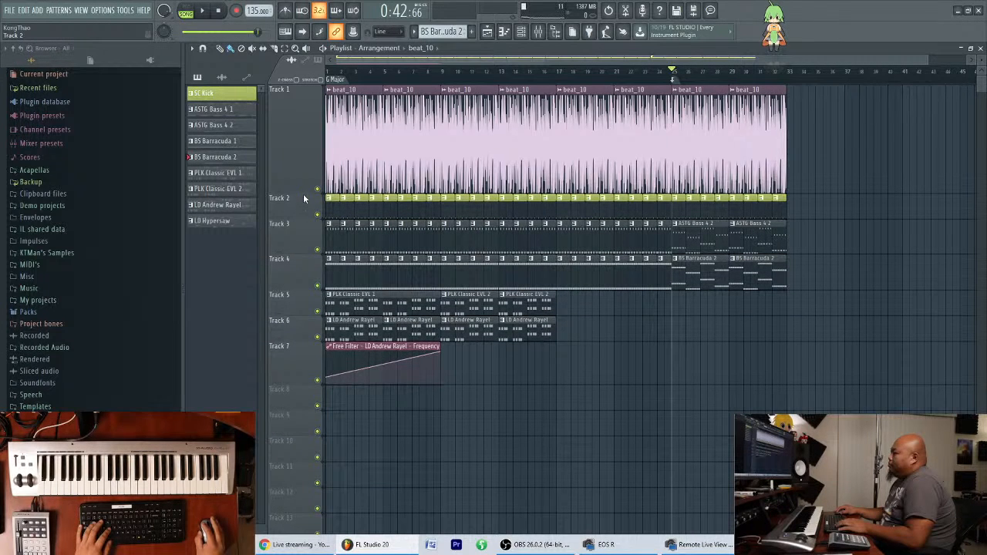
{"action": "left_click_drag", "start_coordinate": [304, 191], "coordinate": [297, 149]}
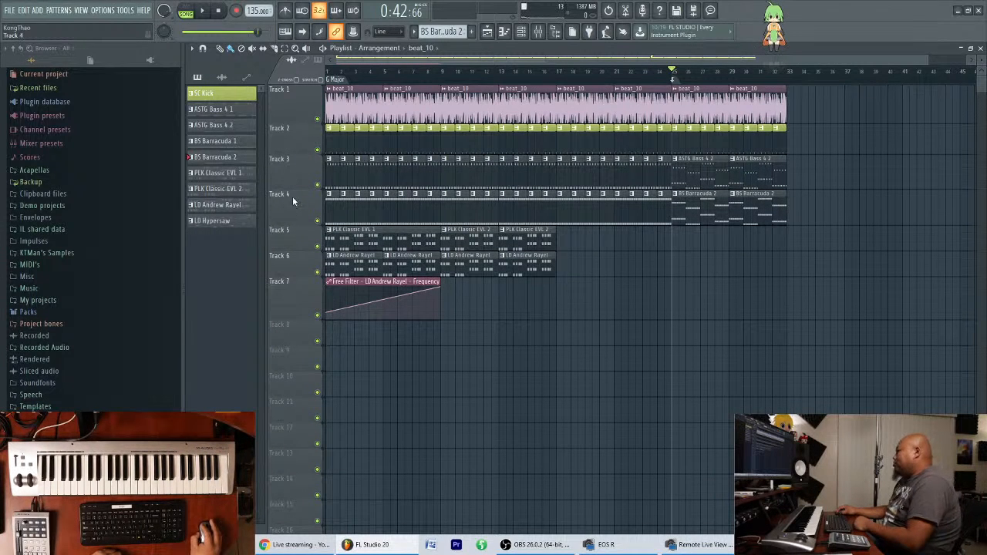
{"action": "left_click_drag", "start_coordinate": [301, 251], "coordinate": [299, 284]}
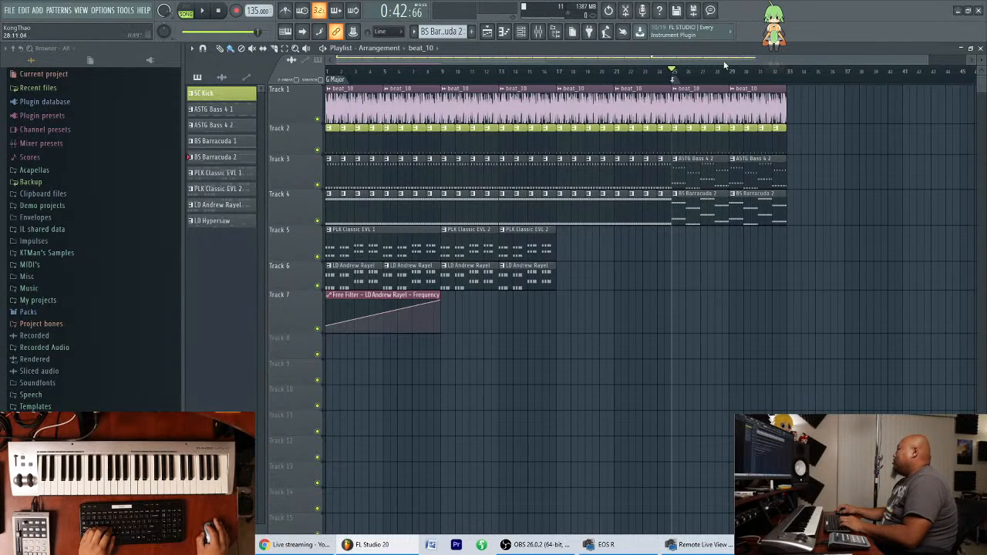
Select the LD Hypersaw pattern for the section starting at bar 25.
{"action": "left_click_drag", "start_coordinate": [726, 60], "coordinate": [774, 60]}
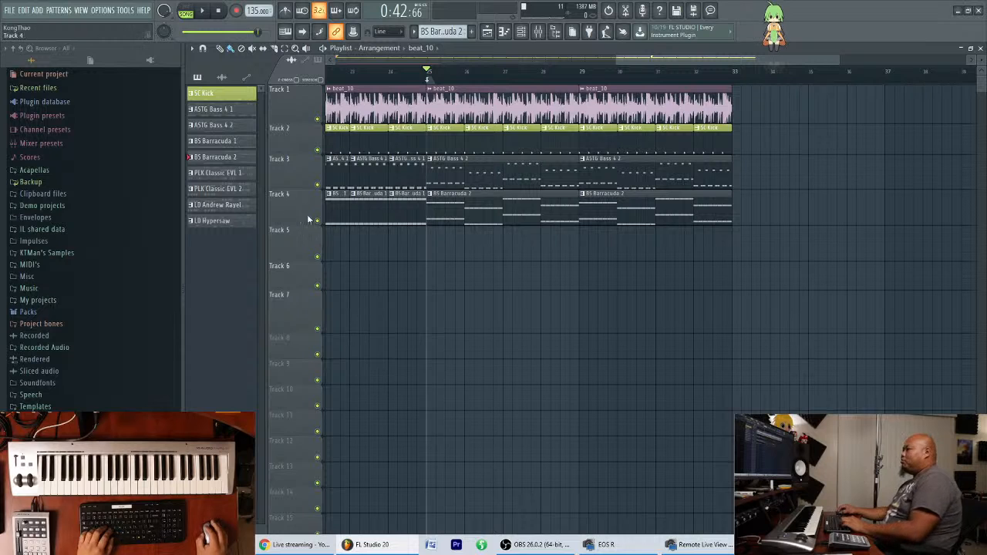
{"action": "left_click", "coordinate": [228, 188]}
{"action": "left_click", "coordinate": [230, 204]}
{"action": "left_click", "coordinate": [223, 225]}
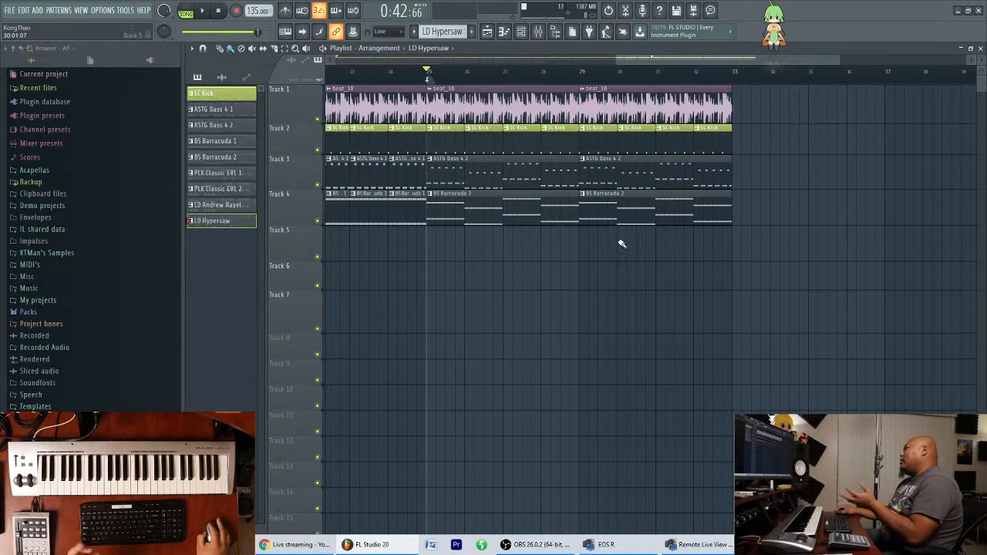
{"action": "scroll", "coordinate": [662, 60], "scroll_direction": "down", "scroll_amount": 1}
{"action": "scroll", "coordinate": [674, 59], "scroll_direction": "down", "scroll_amount": 1}
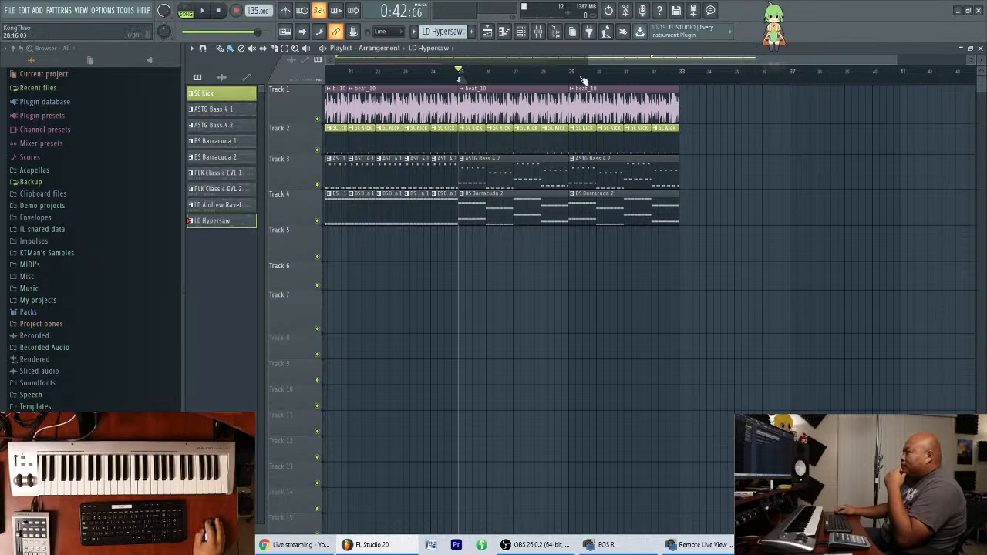
Show the channel rack and open the preset browser of the Spire_x64_v1.5.4 channel.
{"action": "left_click", "coordinate": [522, 31]}
{"action": "left_click_drag", "start_coordinate": [615, 358], "coordinate": [622, 350]}
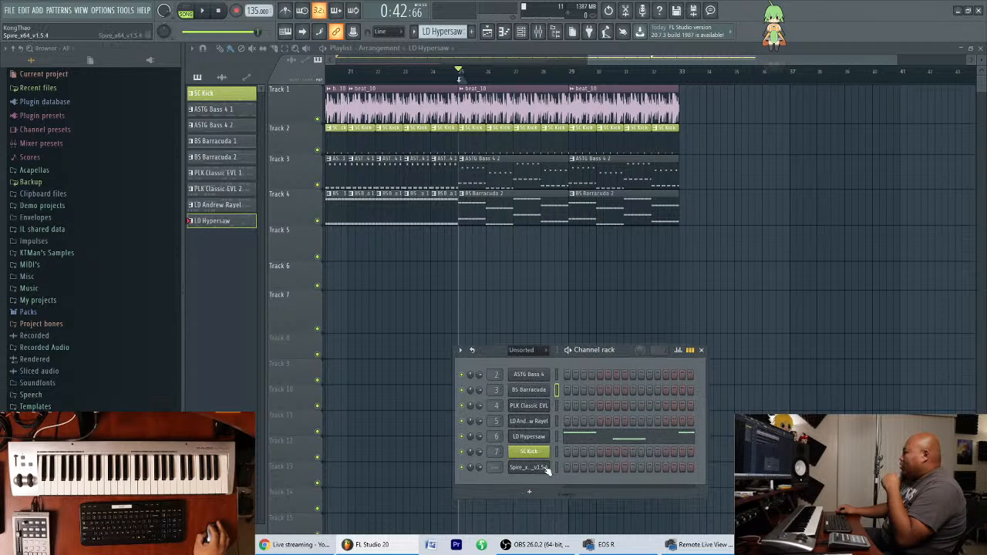
{"action": "left_click", "coordinate": [539, 469]}
{"action": "left_click_drag", "start_coordinate": [499, 144], "coordinate": [506, 150]}
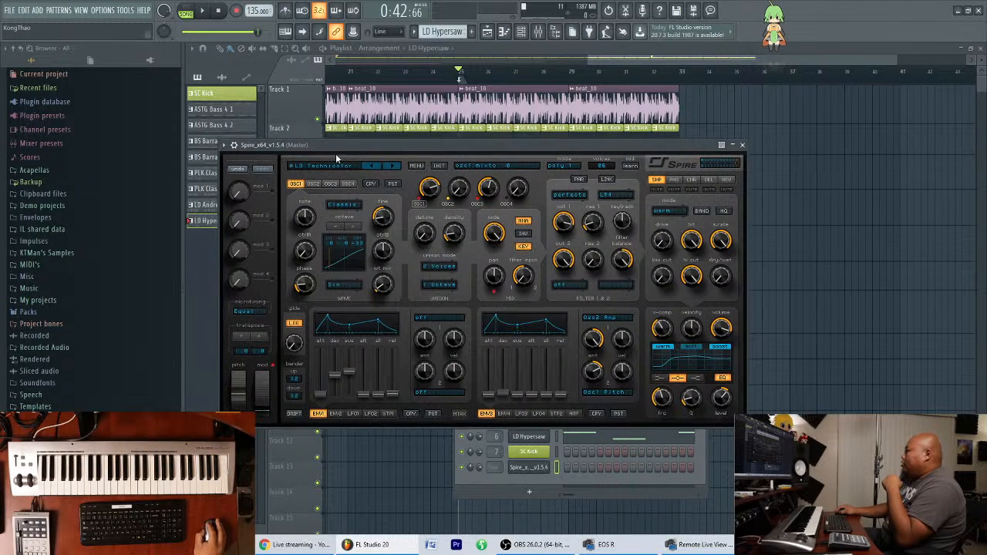
{"action": "left_click", "coordinate": [333, 169]}
{"action": "left_click_drag", "start_coordinate": [383, 155], "coordinate": [439, 241]}
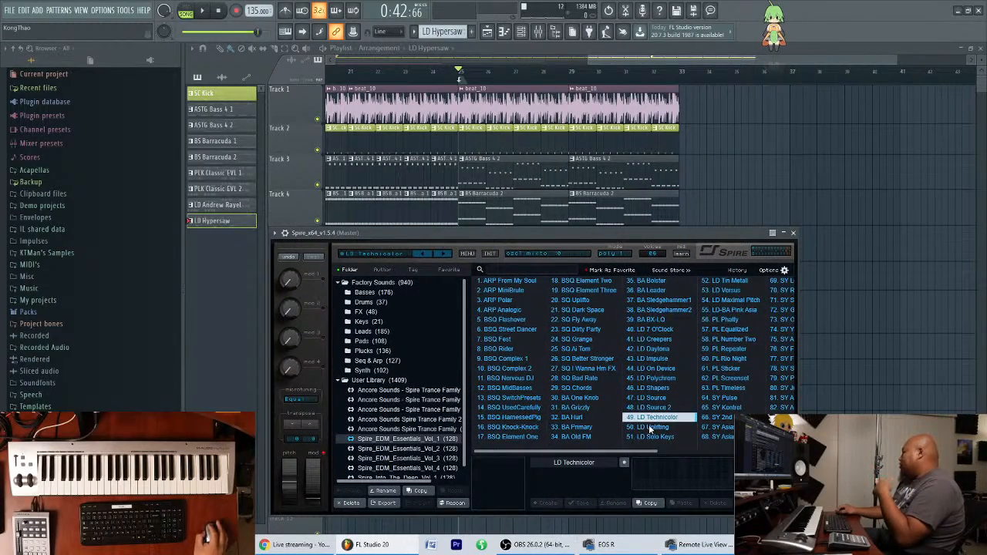
Load the LD Uplifting preset from the Spire_EDM_Essentials_Vol_1 bank into Spire.
{"action": "mouse_move", "coordinate": [624, 237]}
{"action": "left_mouse_down"}
{"action": "mouse_move", "coordinate": [632, 238]}
{"action": "mouse_move", "coordinate": [621, 237]}
{"action": "left_mouse_up"}
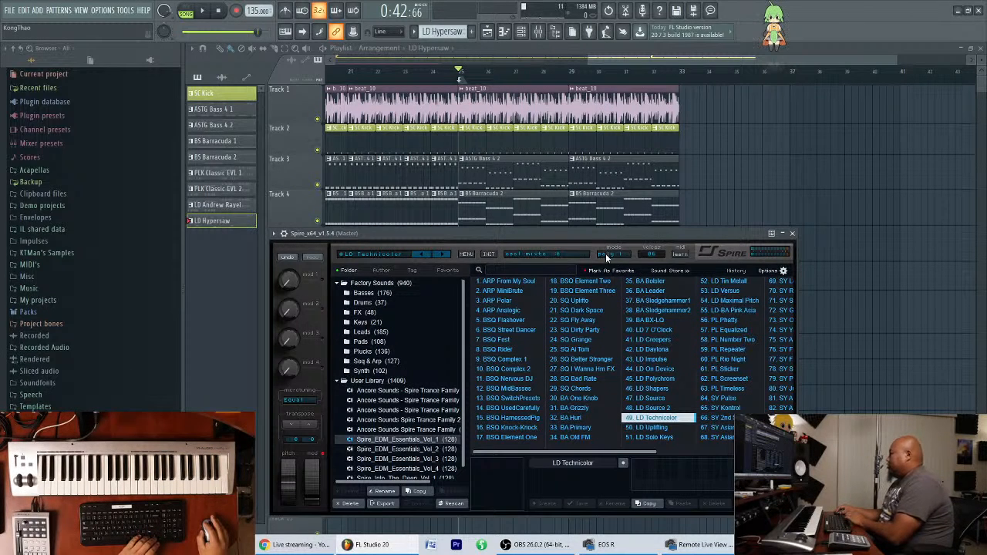
{"action": "left_click_drag", "start_coordinate": [631, 238], "coordinate": [625, 229]}
{"action": "left_click", "coordinate": [648, 420]}
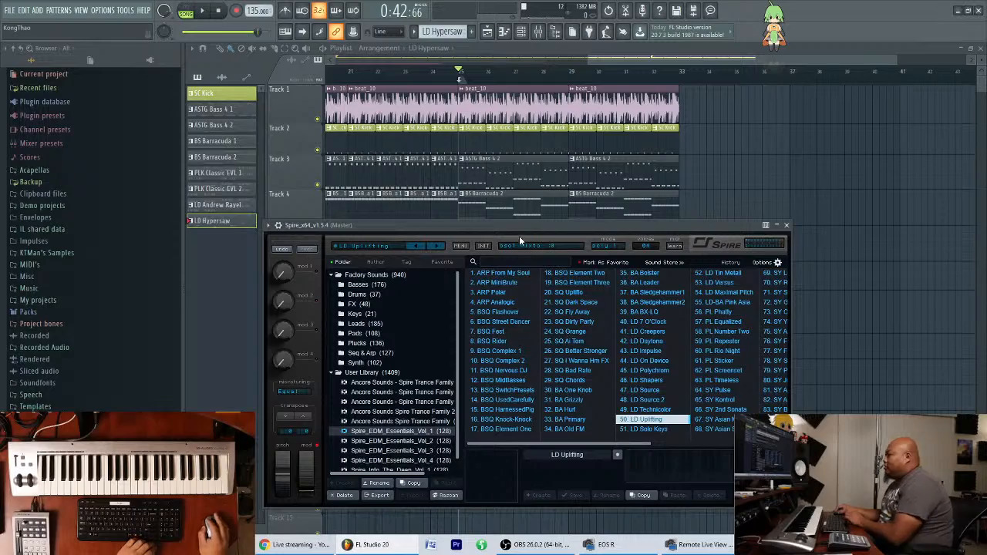
Shift the Spire window to uncover more of the playlist, and reopen Spire from the channel rack at its preset browser.
{"action": "left_click_drag", "start_coordinate": [524, 228], "coordinate": [592, 244]}
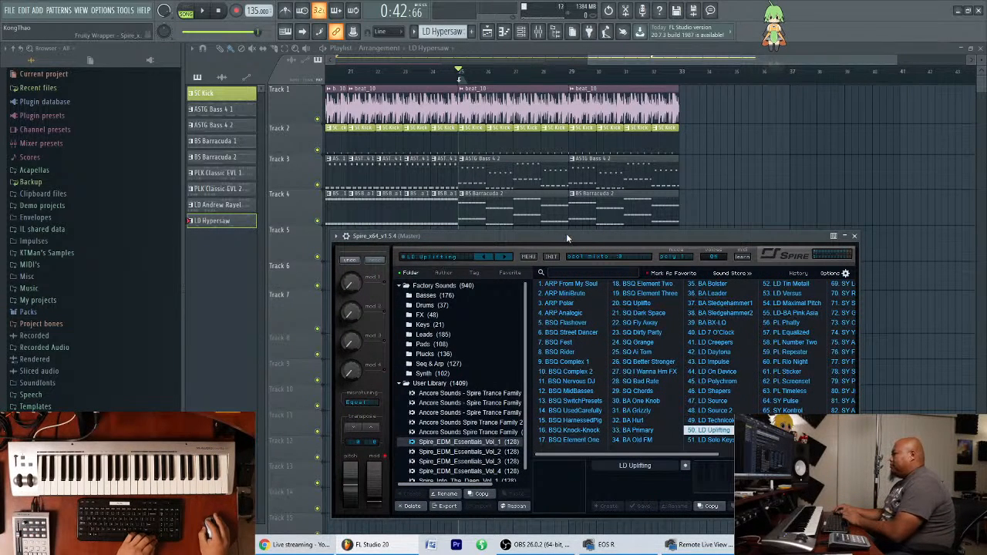
{"action": "left_click_drag", "start_coordinate": [565, 233], "coordinate": [562, 232]}
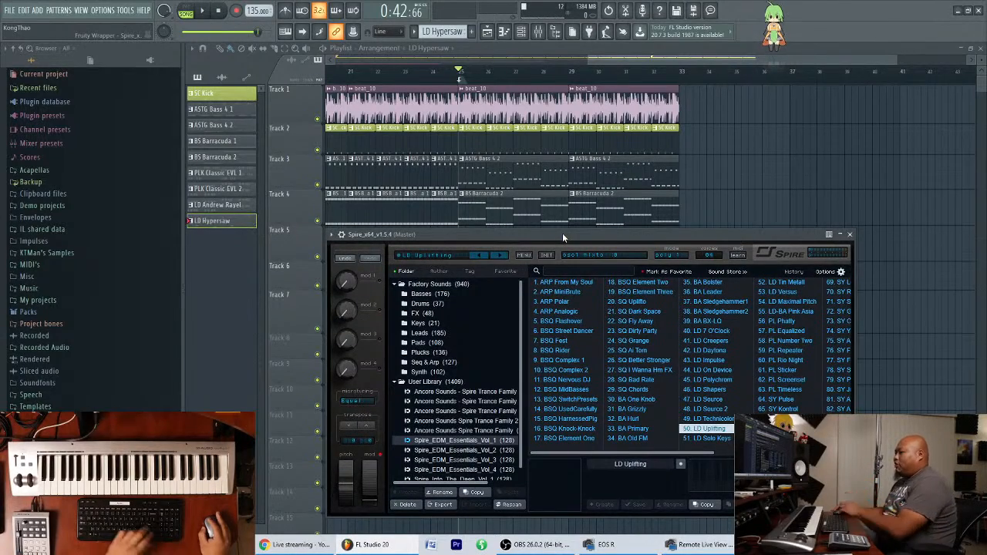
{"action": "mouse_move", "coordinate": [567, 243]}
{"action": "left_mouse_down"}
{"action": "mouse_move", "coordinate": [576, 242]}
{"action": "mouse_move", "coordinate": [562, 247]}
{"action": "left_mouse_up"}
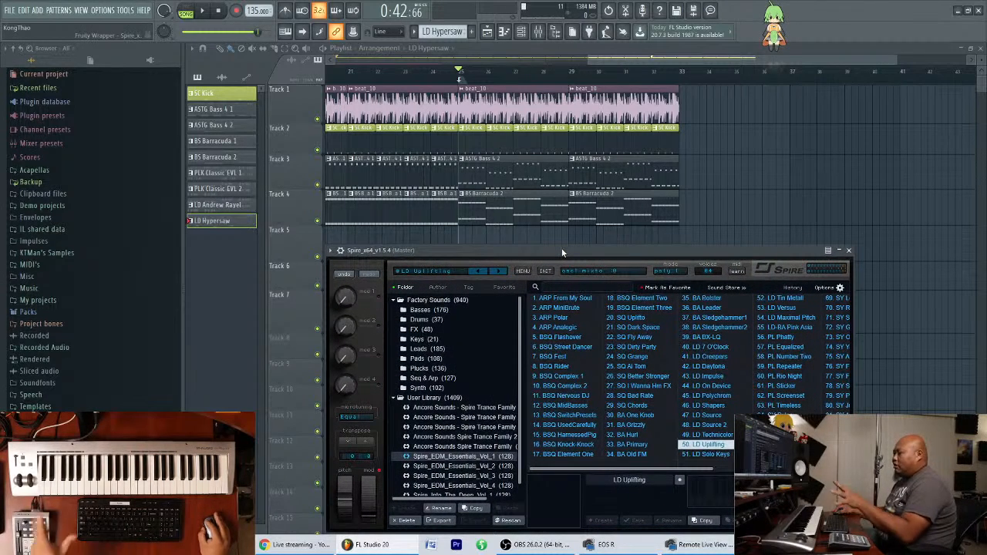
{"action": "left_click", "coordinate": [665, 50]}
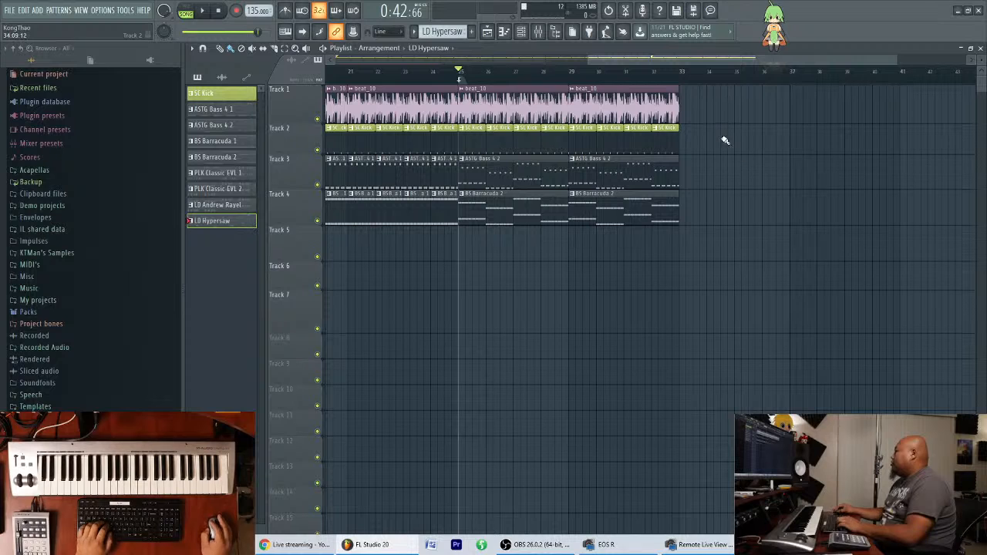
{"action": "left_click", "coordinate": [539, 31]}
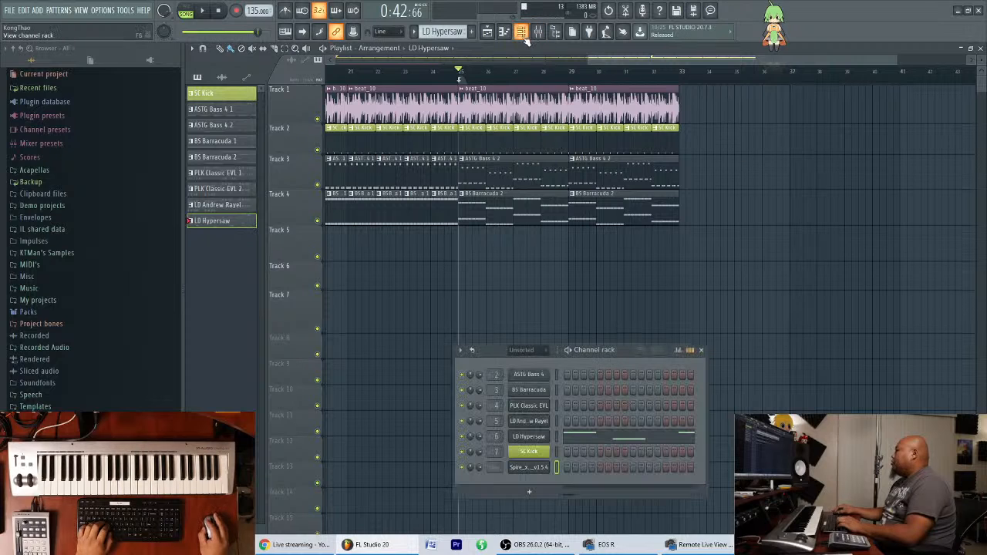
{"action": "left_click", "coordinate": [549, 468]}
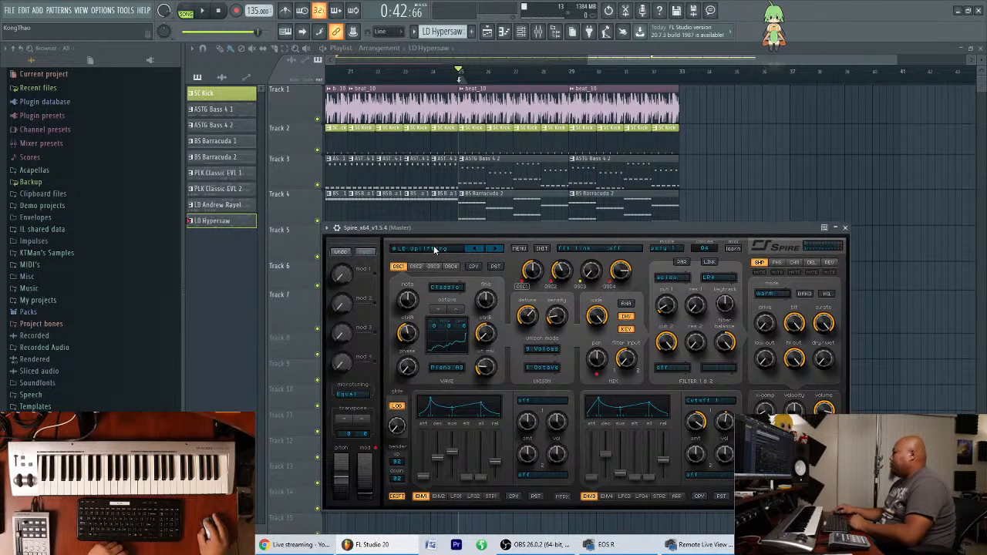
{"action": "left_click", "coordinate": [434, 249]}
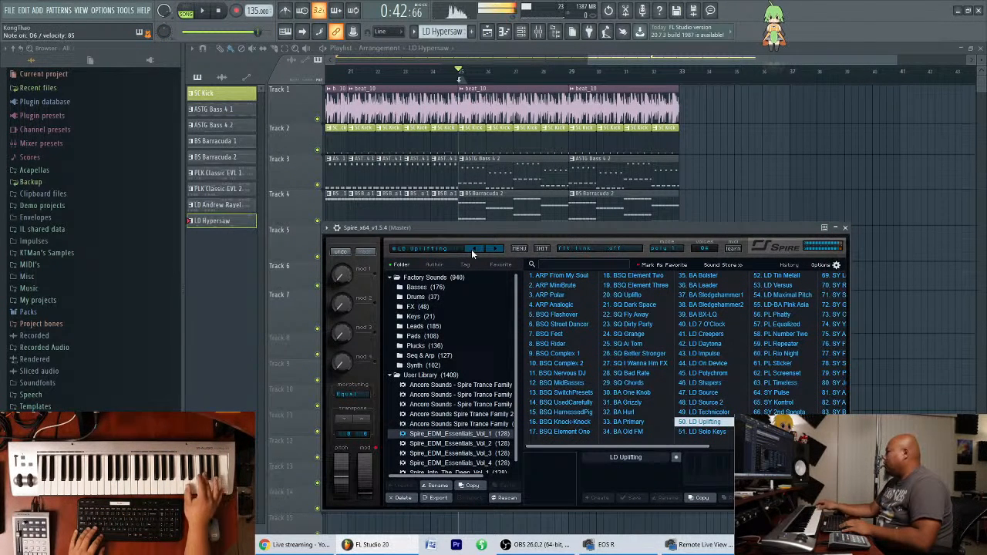
Play the song from bar 25 to audition the LD Uplifting preset against the beat and bass.
{"action": "key", "text": "space"}
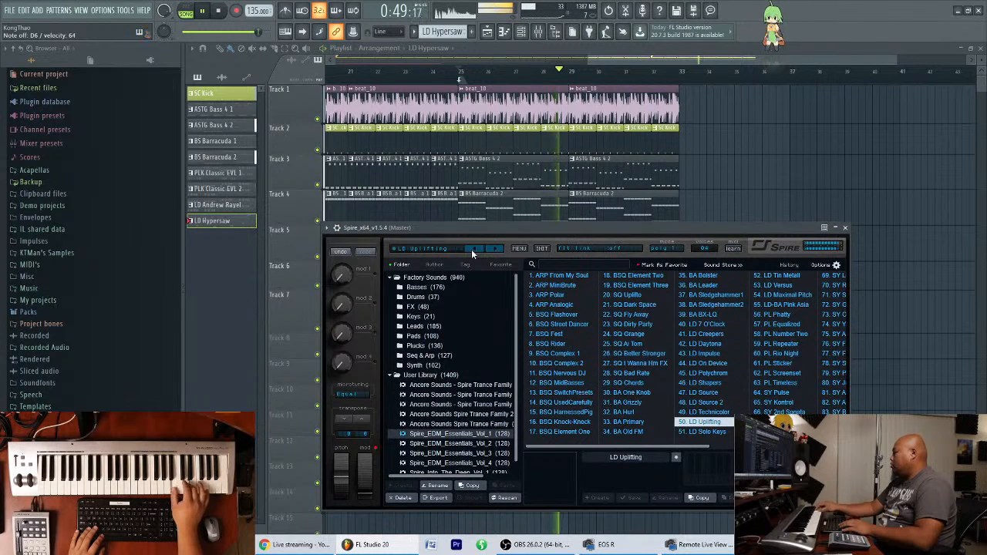
{"action": "key", "text": "space"}
{"action": "key", "text": "space"}
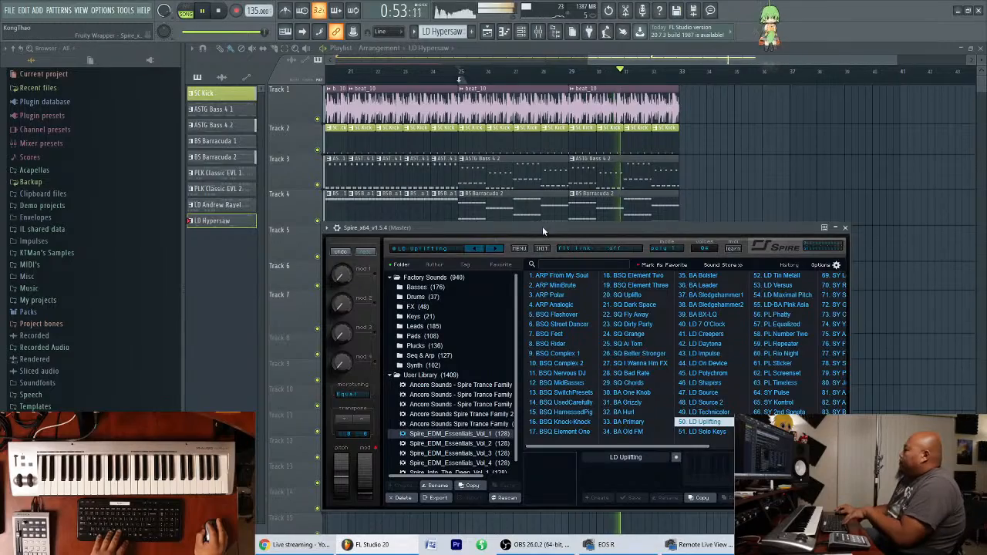
{"action": "key", "text": "space"}
{"action": "left_click_drag", "start_coordinate": [543, 226], "coordinate": [663, 255]}
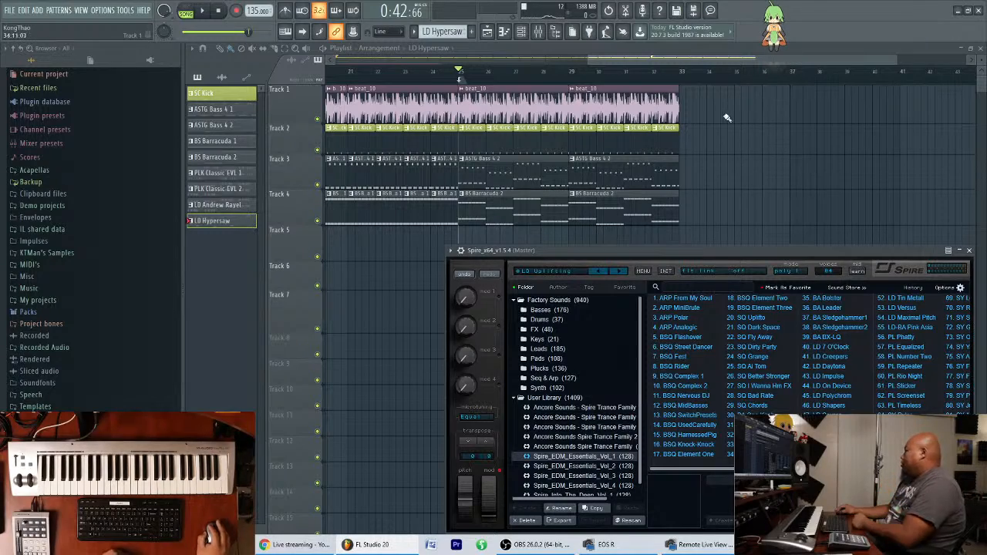
{"action": "mouse_move", "coordinate": [726, 60]}
{"action": "left_mouse_down"}
{"action": "mouse_move", "coordinate": [474, 60]}
{"action": "mouse_move", "coordinate": [733, 60]}
{"action": "mouse_move", "coordinate": [722, 60]}
{"action": "left_mouse_up"}
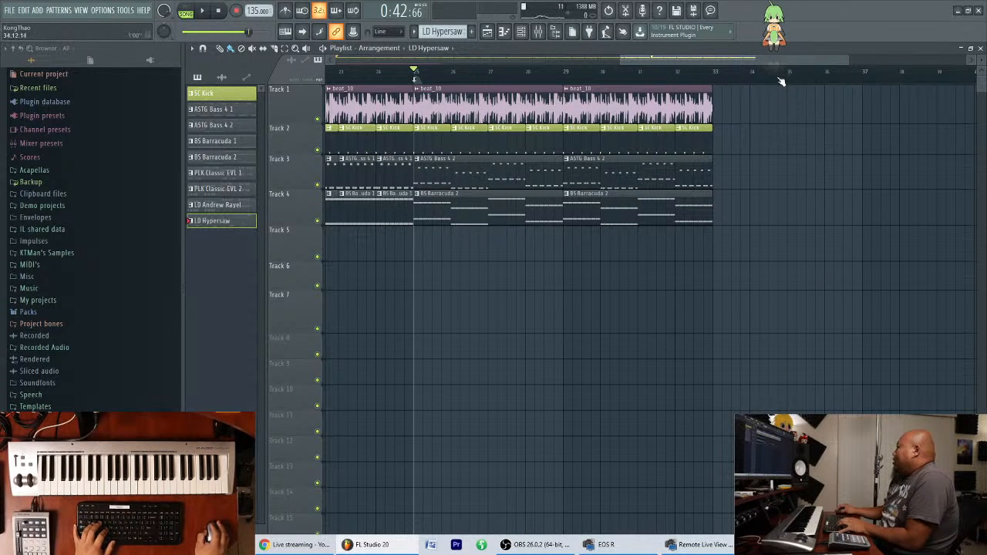
{"action": "mouse_move", "coordinate": [775, 61]}
{"action": "left_mouse_down"}
{"action": "mouse_move", "coordinate": [735, 60]}
{"action": "mouse_move", "coordinate": [775, 62]}
{"action": "left_mouse_up"}
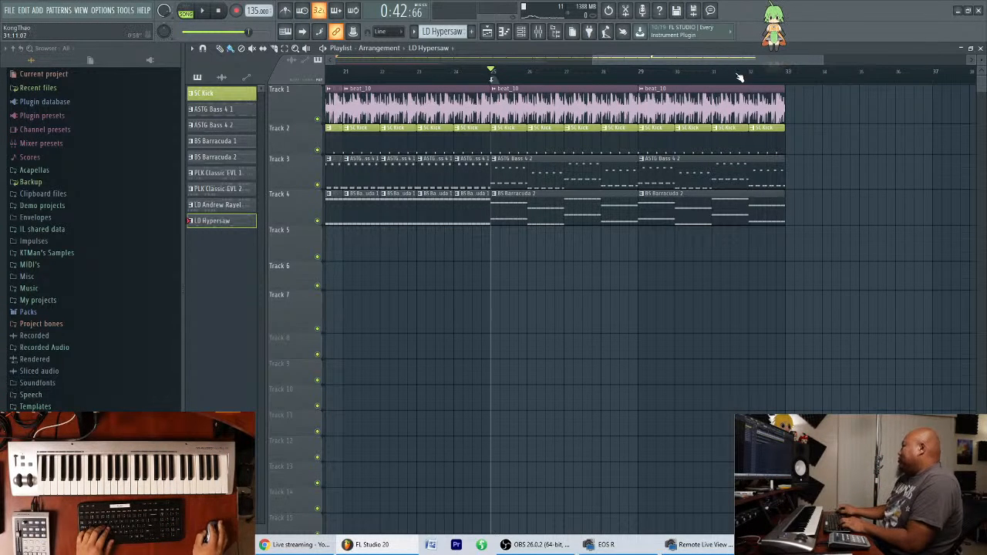
{"action": "mouse_move", "coordinate": [739, 61]}
{"action": "left_mouse_down"}
{"action": "mouse_move", "coordinate": [671, 65]}
{"action": "mouse_move", "coordinate": [724, 68]}
{"action": "left_mouse_up"}
{"action": "left_click_drag", "start_coordinate": [863, 61], "coordinate": [813, 60]}
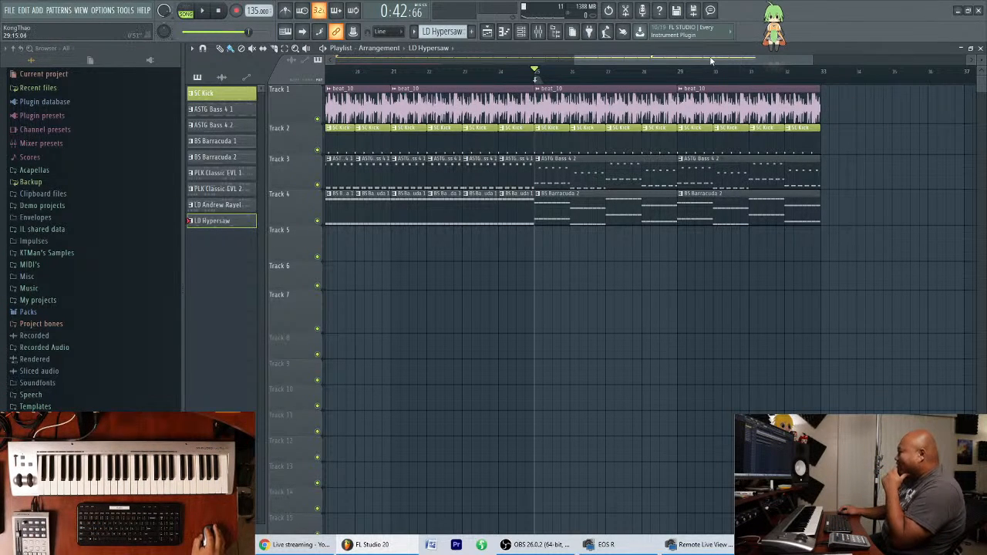
{"action": "left_click_drag", "start_coordinate": [711, 59], "coordinate": [723, 75]}
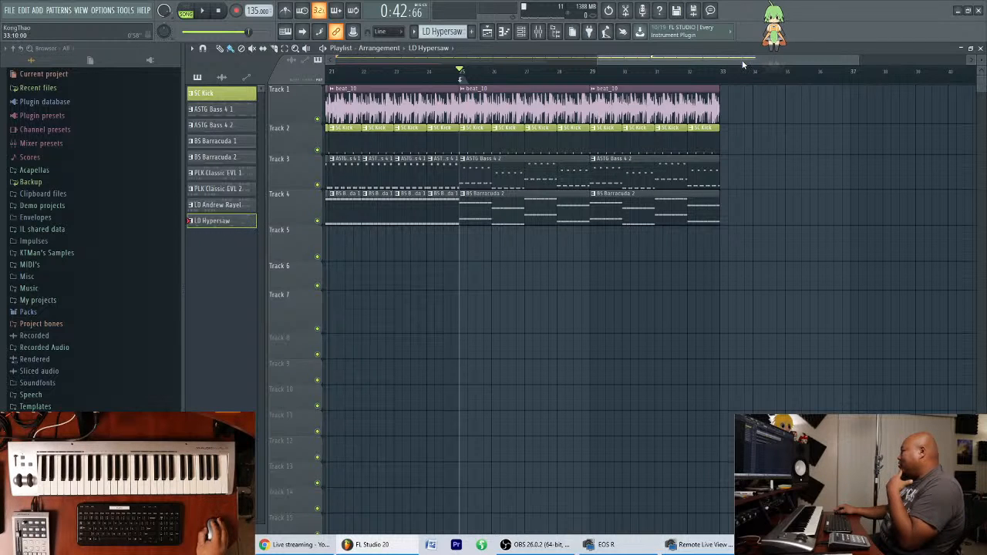
Show the channel rack and move it clear of the playlist clips.
{"action": "key", "text": "F6"}
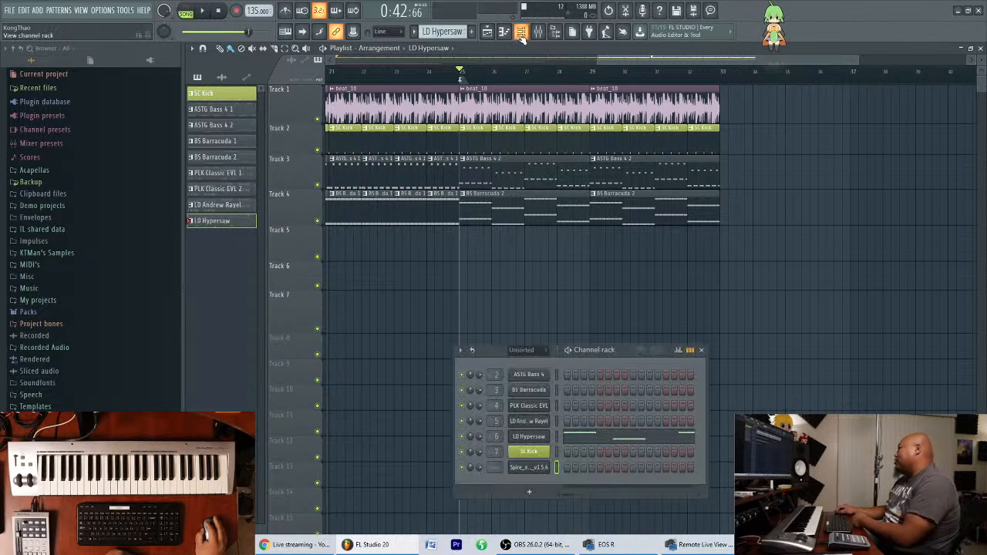
{"action": "left_click_drag", "start_coordinate": [624, 352], "coordinate": [654, 332]}
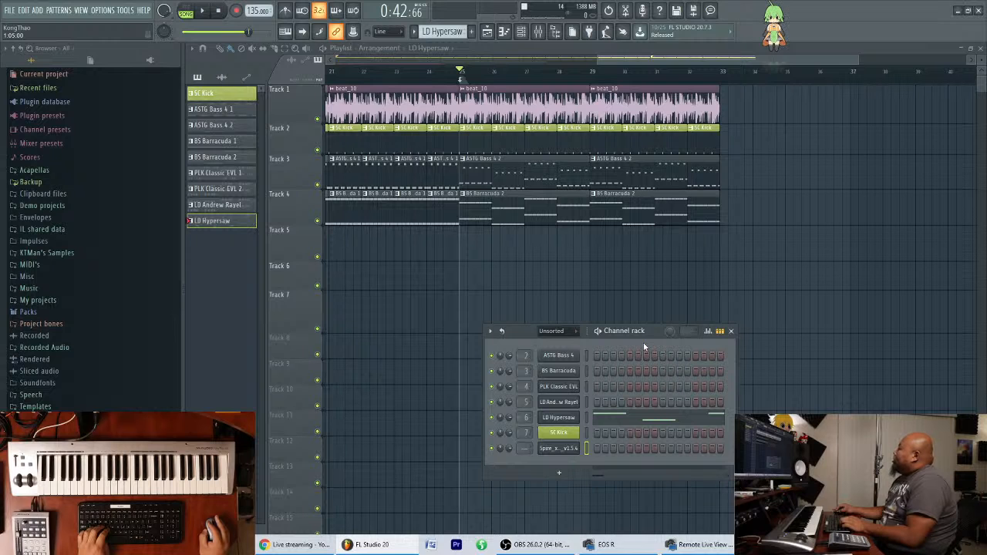
{"action": "left_click_drag", "start_coordinate": [652, 333], "coordinate": [720, 346]}
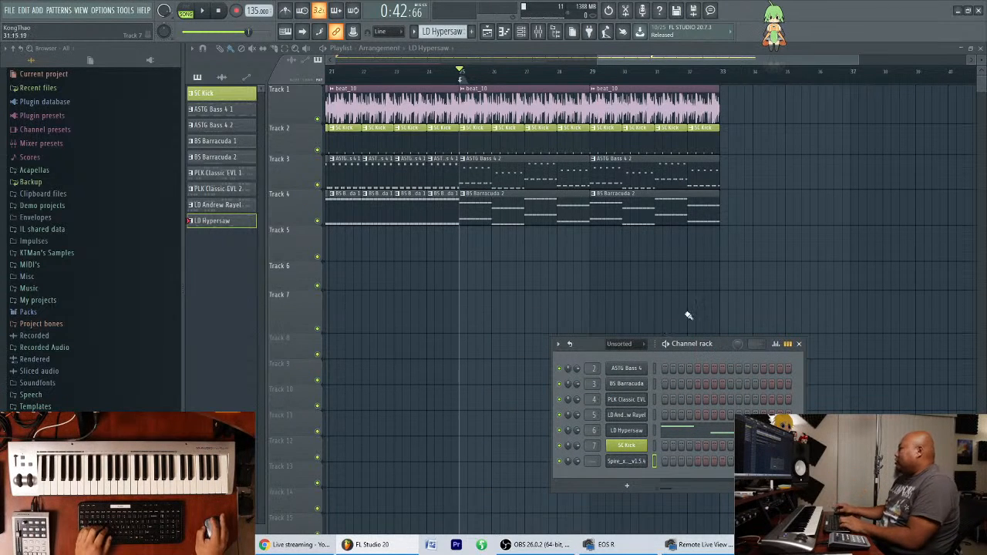
{"action": "left_click_drag", "start_coordinate": [721, 348], "coordinate": [870, 374]}
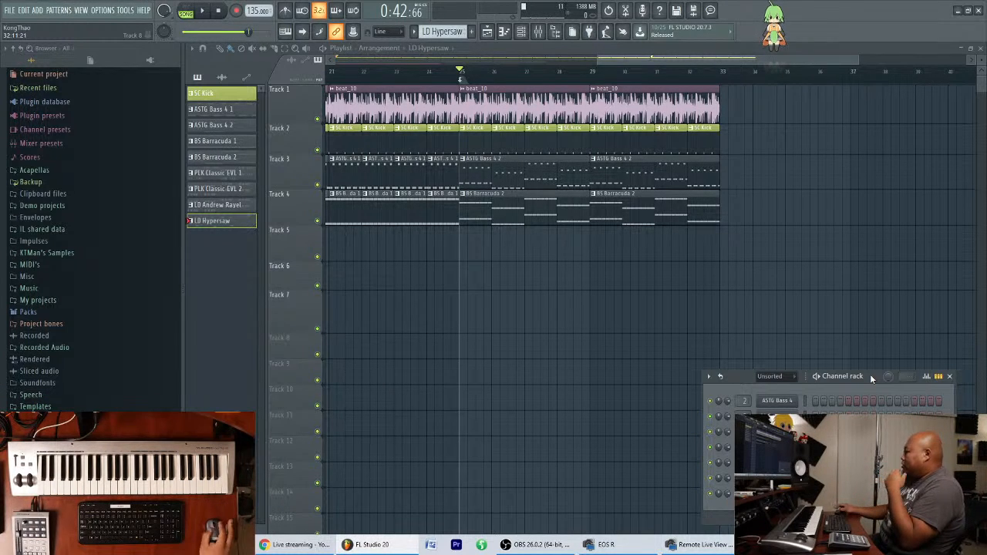
Increase the playlist heights of Tracks 3 and 4 so their bass notes are easier to read.
{"action": "mouse_move", "coordinate": [719, 61]}
{"action": "left_mouse_down"}
{"action": "mouse_move", "coordinate": [722, 92]}
{"action": "mouse_move", "coordinate": [702, 111]}
{"action": "mouse_move", "coordinate": [655, 83]}
{"action": "mouse_move", "coordinate": [729, 76]}
{"action": "mouse_move", "coordinate": [710, 71]}
{"action": "mouse_move", "coordinate": [711, 62]}
{"action": "left_mouse_up"}
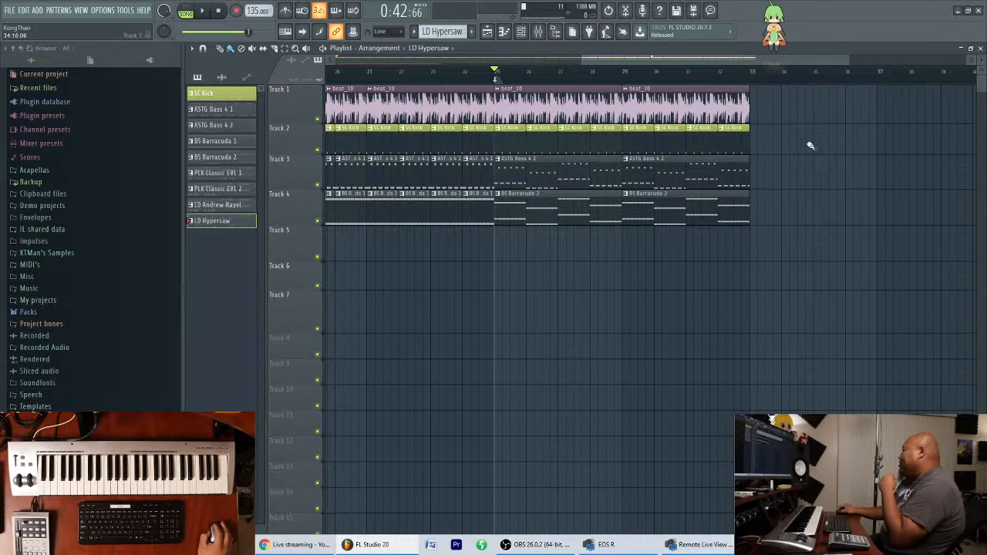
{"action": "scroll", "coordinate": [774, 71], "scroll_direction": "down", "scroll_amount": 4}
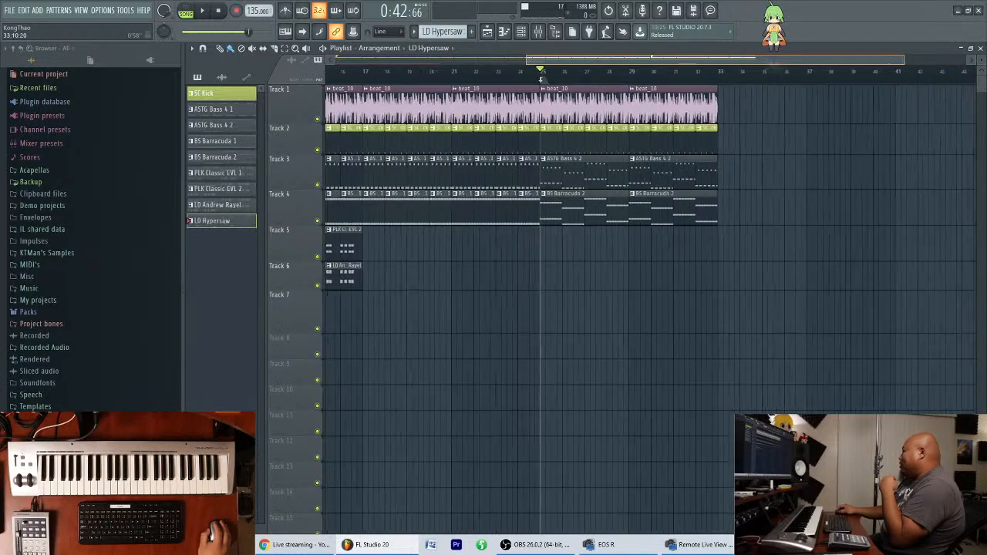
{"action": "left_click_drag", "start_coordinate": [774, 68], "coordinate": [778, 70]}
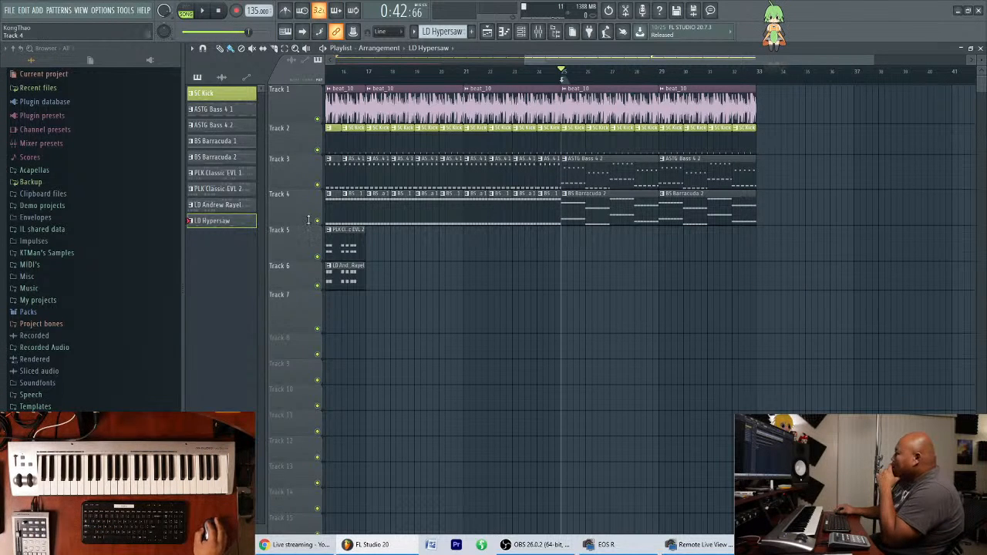
{"action": "left_click_drag", "start_coordinate": [306, 222], "coordinate": [304, 247]}
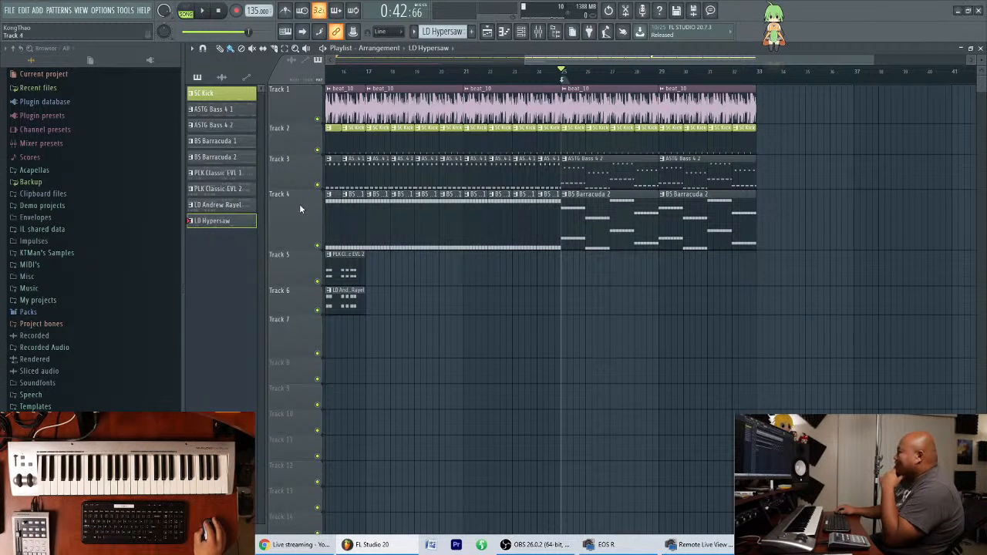
{"action": "left_click_drag", "start_coordinate": [299, 186], "coordinate": [300, 212]}
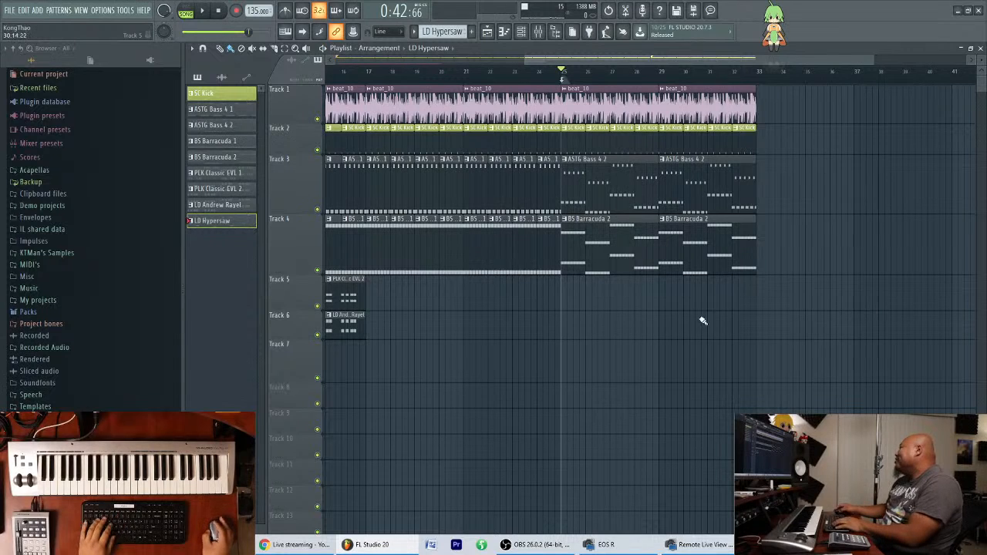
Bring the channel rack back up and audition the Spire lead over the song from bar 25.
{"action": "left_click", "coordinate": [524, 34]}
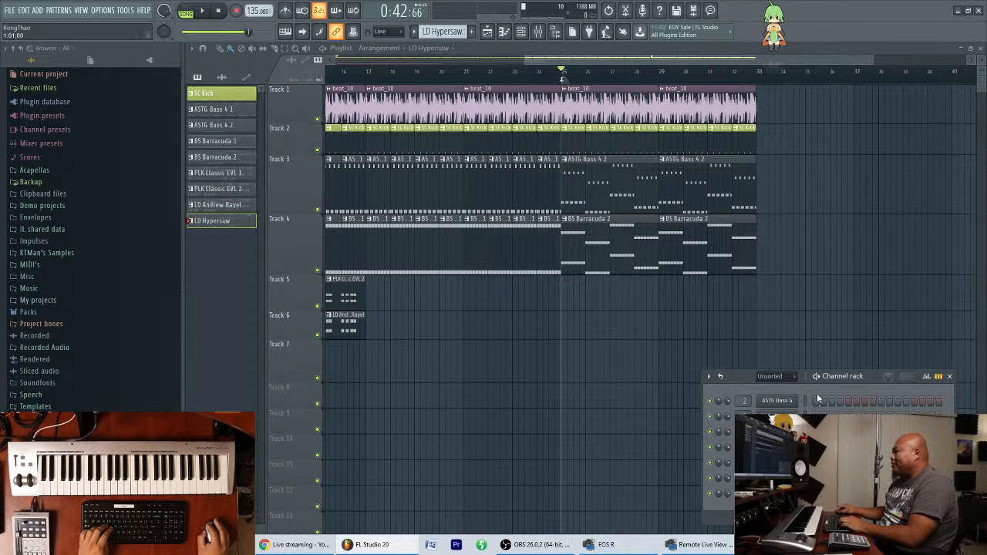
{"action": "mouse_move", "coordinate": [868, 379]}
{"action": "left_mouse_down"}
{"action": "mouse_move", "coordinate": [799, 378]}
{"action": "mouse_move", "coordinate": [851, 375]}
{"action": "left_mouse_up"}
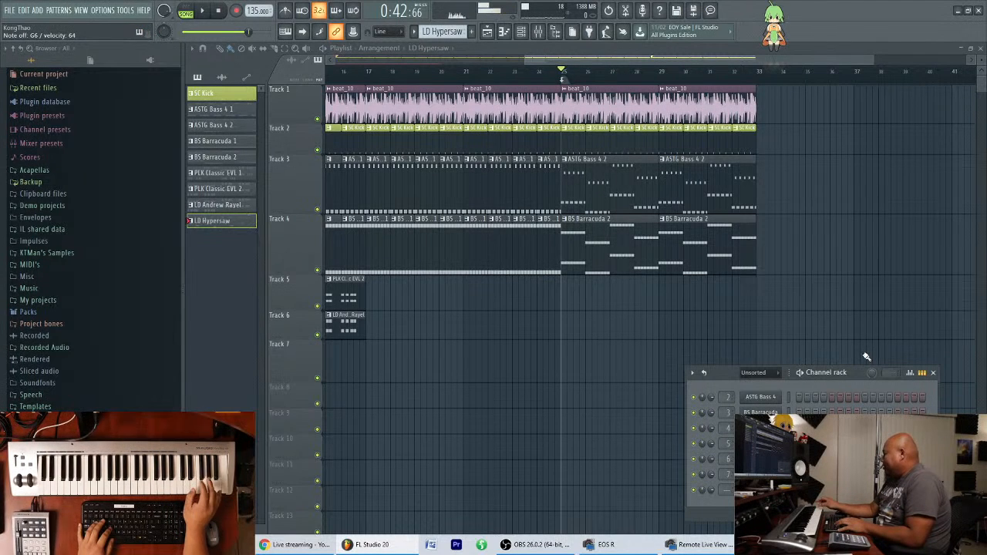
{"action": "key", "text": "space"}
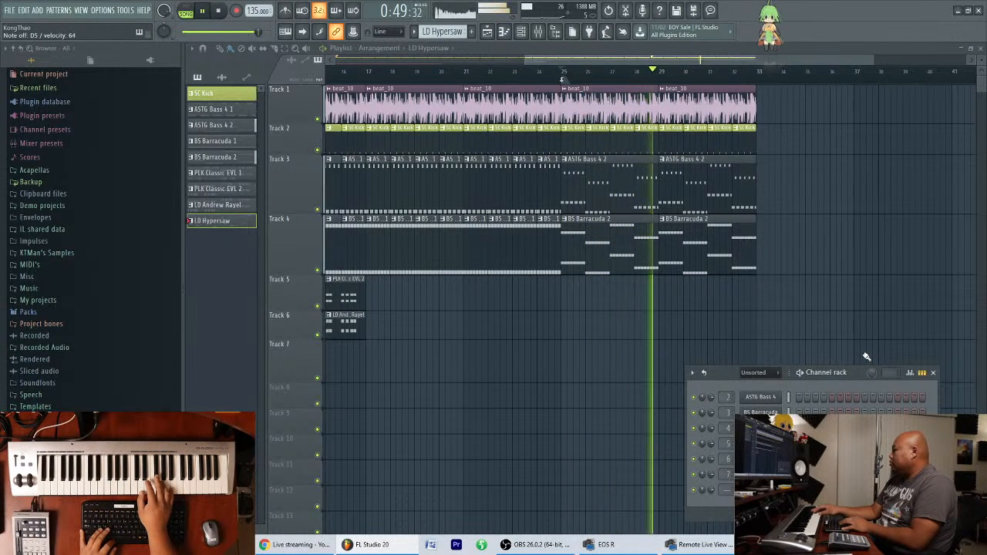
{"action": "key", "text": "space"}
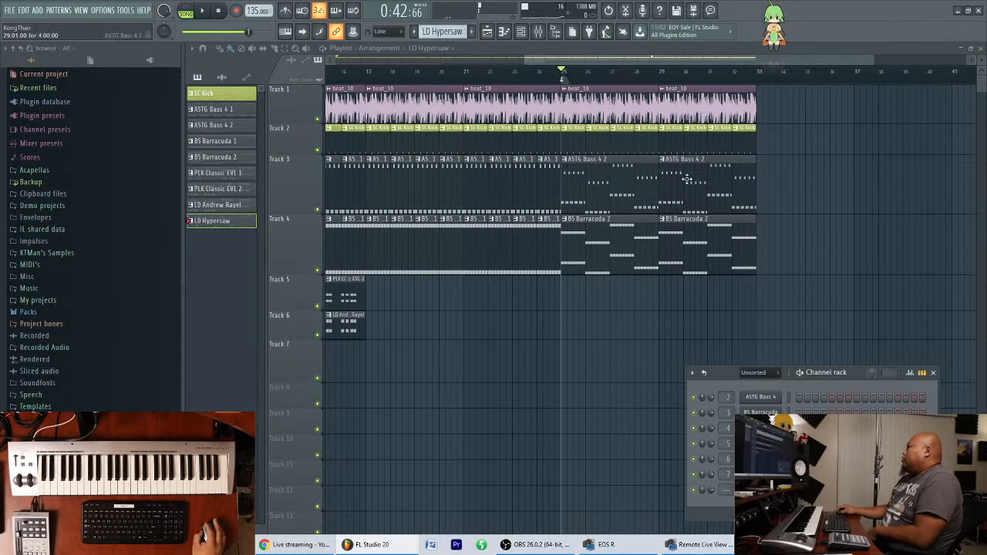
Create a new pattern with the default name and place it on Track 5 at bar 25.
{"action": "left_click", "coordinate": [472, 32]}
{"action": "key", "text": "Return"}
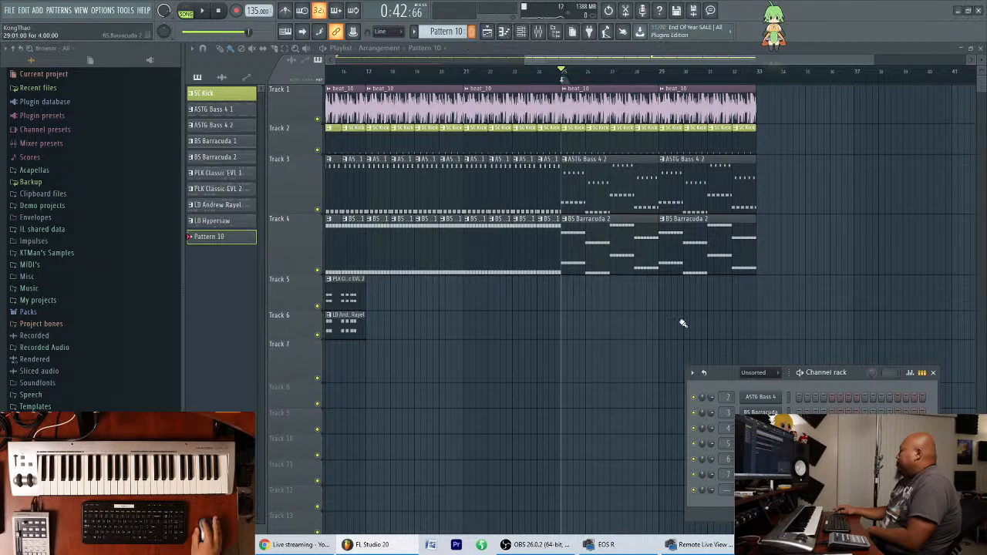
{"action": "left_click", "coordinate": [566, 296]}
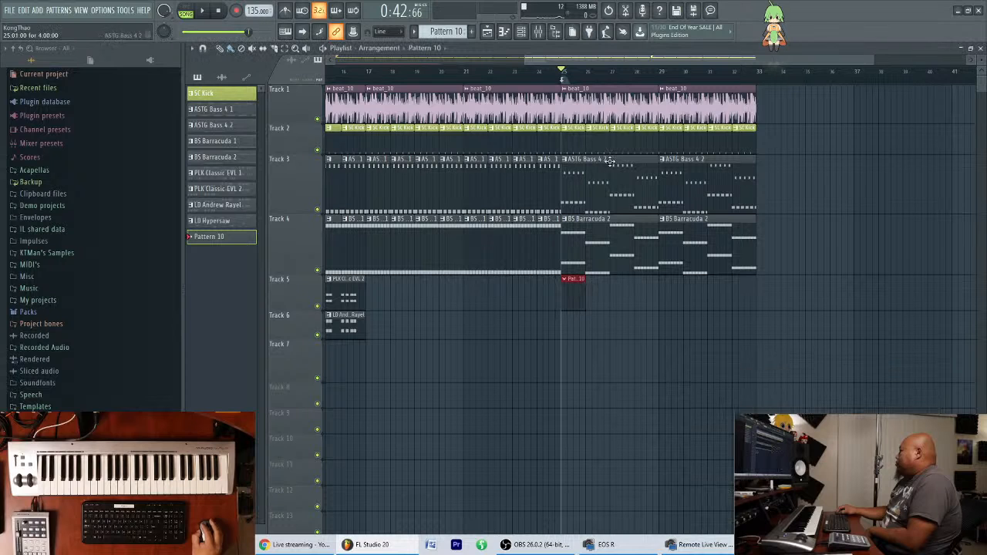
Open the Spire piano roll for the new pattern and draw four off-beat G5 notes in bar 1.
{"action": "left_click", "coordinate": [504, 31]}
{"action": "scroll", "coordinate": [574, 188], "scroll_direction": "up", "scroll_amount": 2}
{"action": "left_click", "coordinate": [521, 288]}
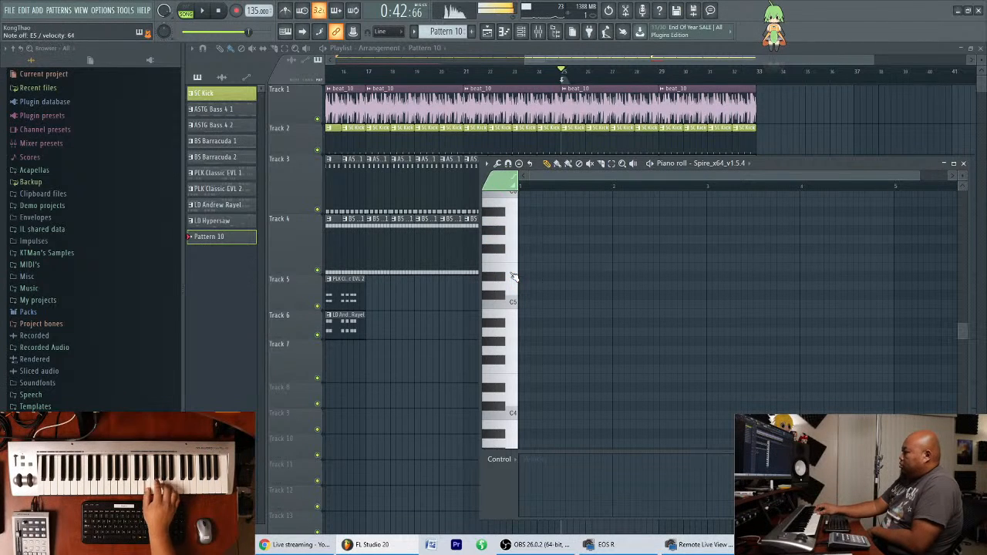
{"action": "scroll", "coordinate": [538, 289], "scroll_direction": "up", "scroll_amount": 1}
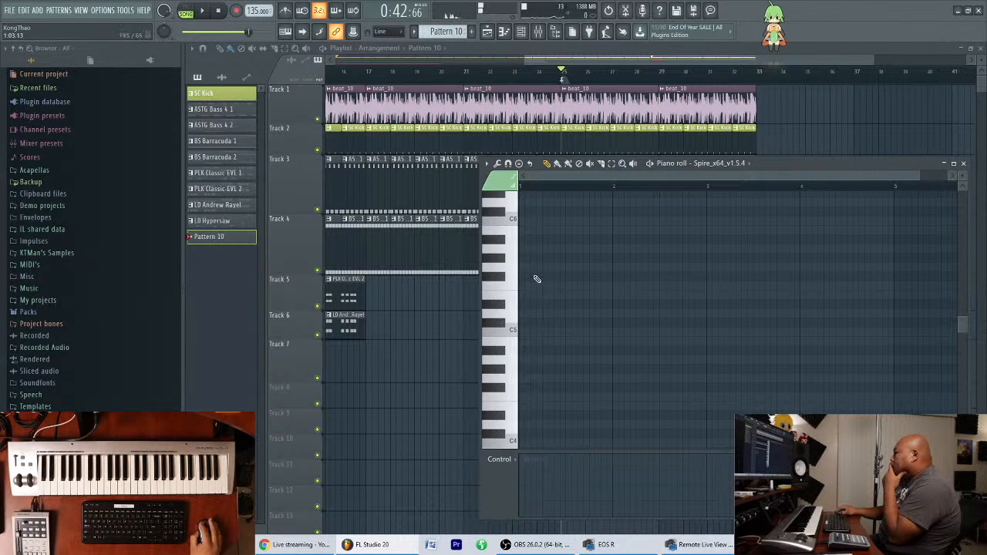
{"action": "key", "text": "space"}
{"action": "left_click", "coordinate": [560, 268]}
{"action": "left_click", "coordinate": [584, 267]}
{"action": "left_click", "coordinate": [612, 268]}
{"action": "scroll", "coordinate": [632, 264], "scroll_direction": "up", "scroll_amount": 1}
{"action": "scroll", "coordinate": [623, 203], "scroll_direction": "up", "scroll_amount": 3, "text": "ctrl"}
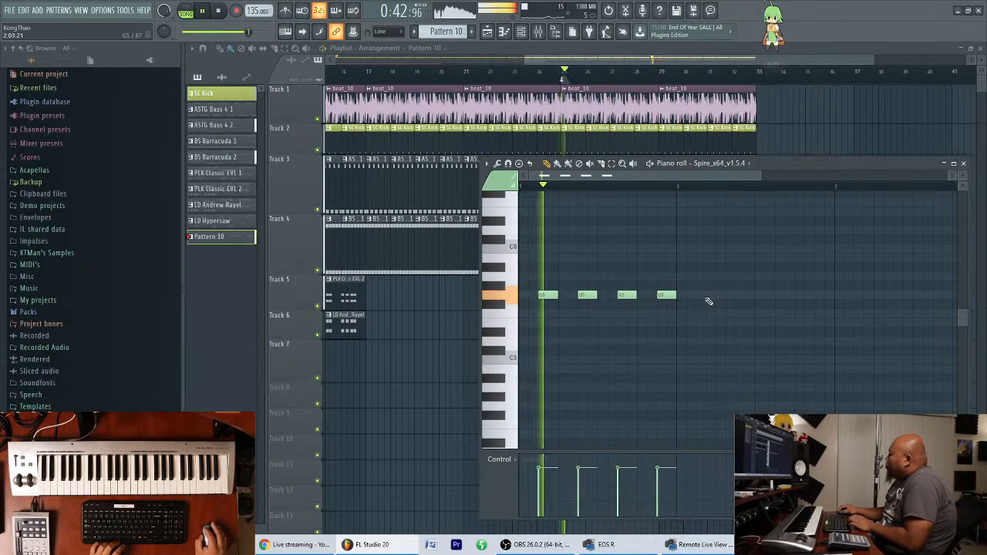
Add four off-beat F#5 notes in bar 2 of the Spire pattern.
{"action": "left_click", "coordinate": [699, 304]}
{"action": "left_click", "coordinate": [739, 304]}
{"action": "left_click", "coordinate": [779, 304]}
{"action": "left_click", "coordinate": [818, 304]}
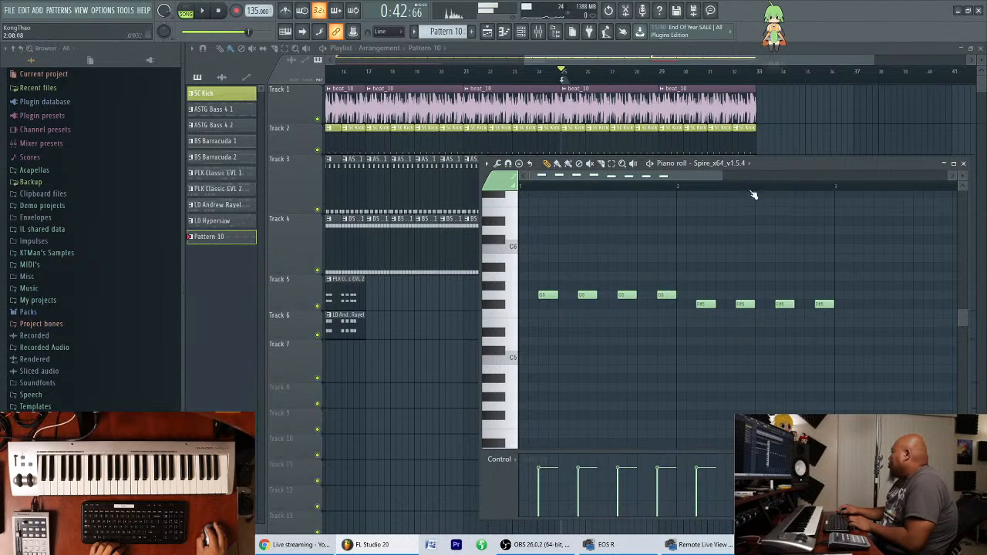
Add four off-beat D5 notes in bar 3 of the Spire pattern, evenly spaced.
{"action": "scroll", "coordinate": [810, 301], "scroll_direction": "down", "scroll_amount": 3, "text": "ctrl"}
{"action": "left_click", "coordinate": [732, 341]}
{"action": "left_click", "coordinate": [759, 342]}
{"action": "left_click", "coordinate": [791, 342]}
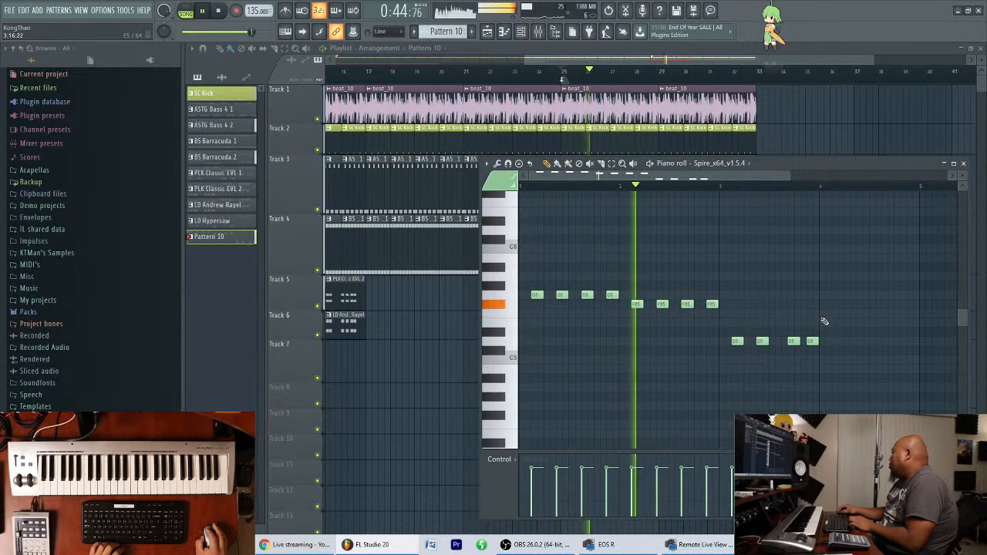
{"action": "left_click", "coordinate": [810, 342]}
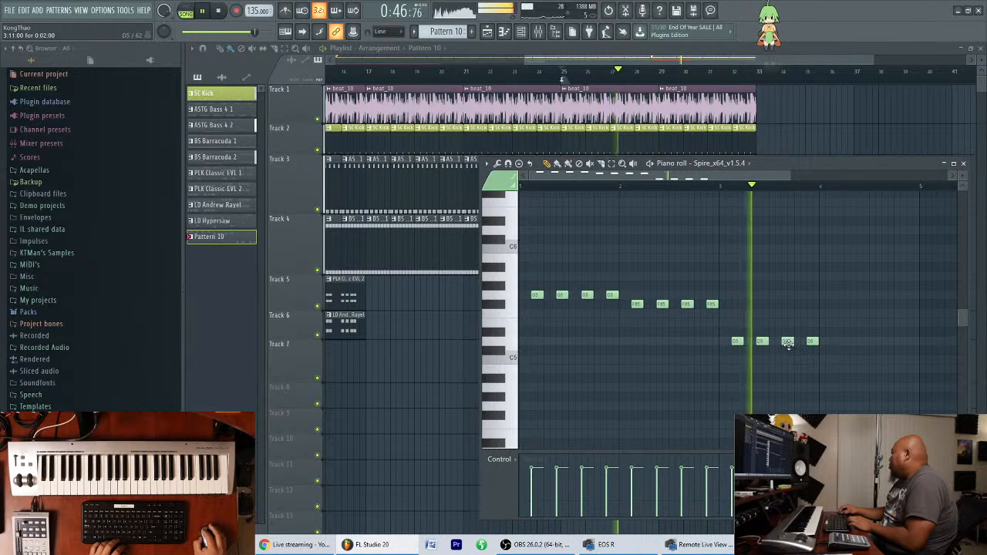
Add four off-beat B4 notes in bar 4 of the Spire pattern and duplicate its playlist clip on Track 5 at bar 29.
{"action": "key", "text": "space"}
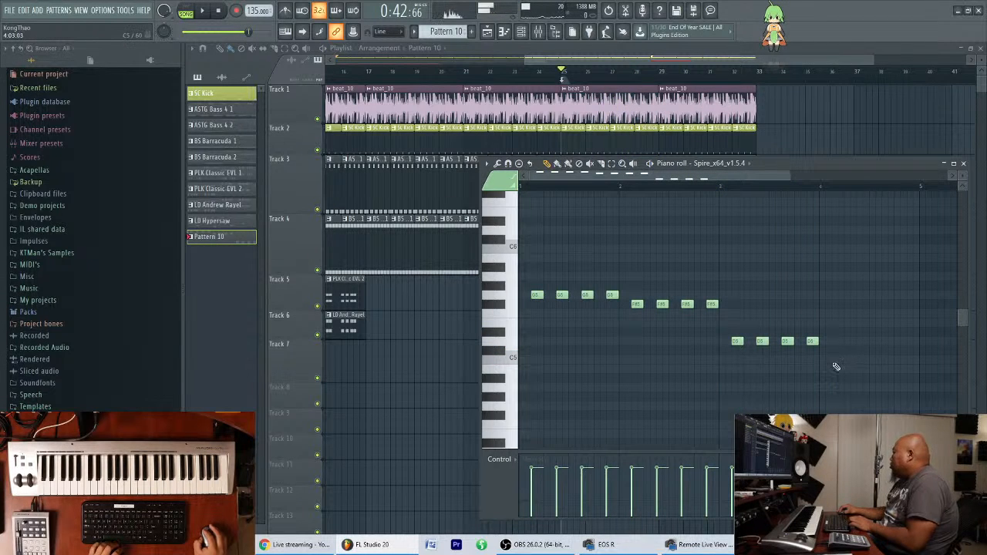
{"action": "left_click_drag", "start_coordinate": [833, 360], "coordinate": [830, 372]}
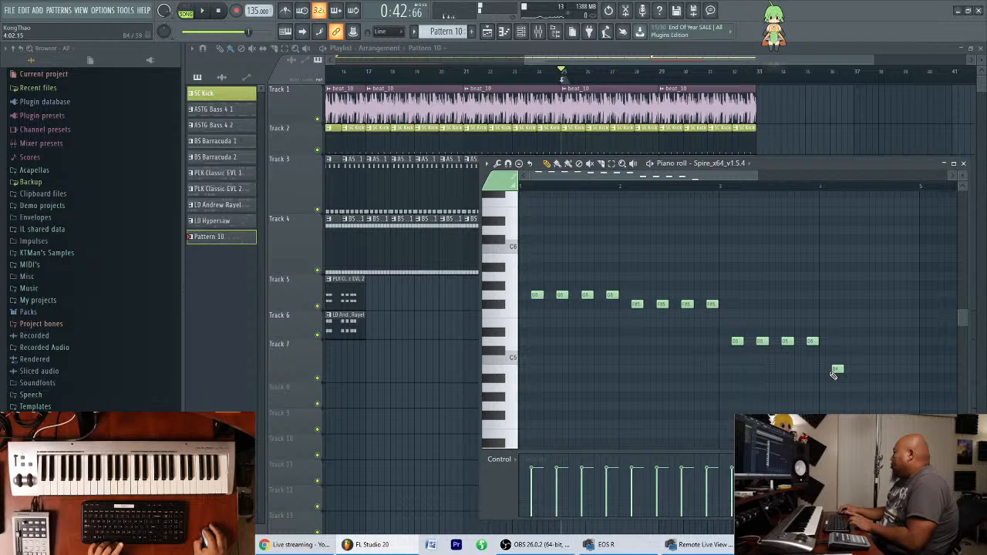
{"action": "key", "text": "space"}
{"action": "left_click", "coordinate": [861, 371]}
{"action": "left_click", "coordinate": [886, 371]}
{"action": "left_click", "coordinate": [911, 371]}
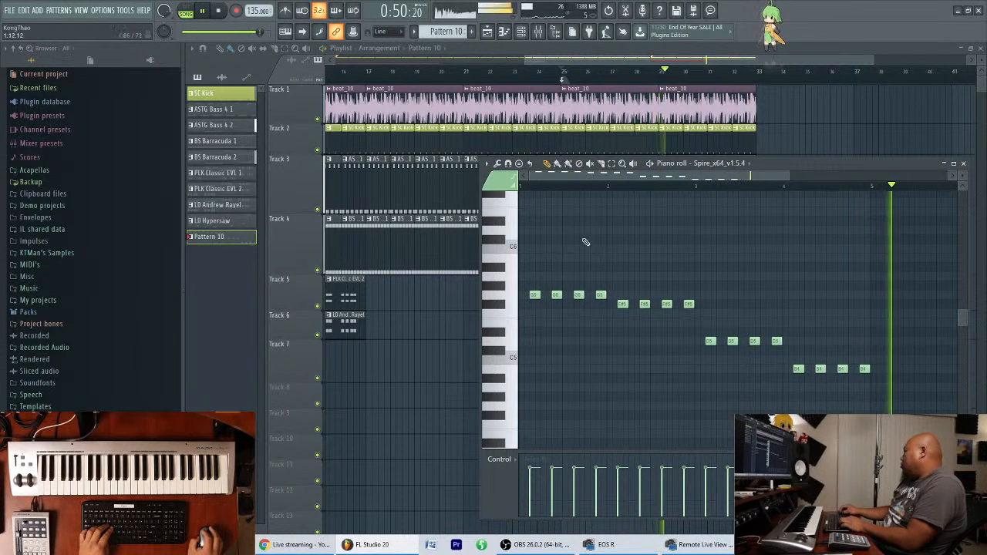
{"action": "key", "text": "Escape"}
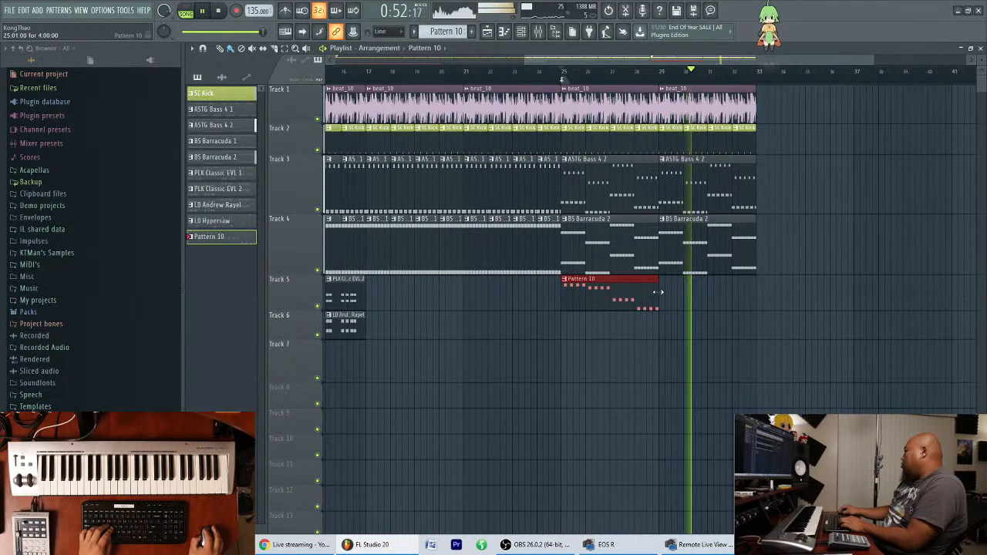
{"action": "key", "text": "ctrl+b"}
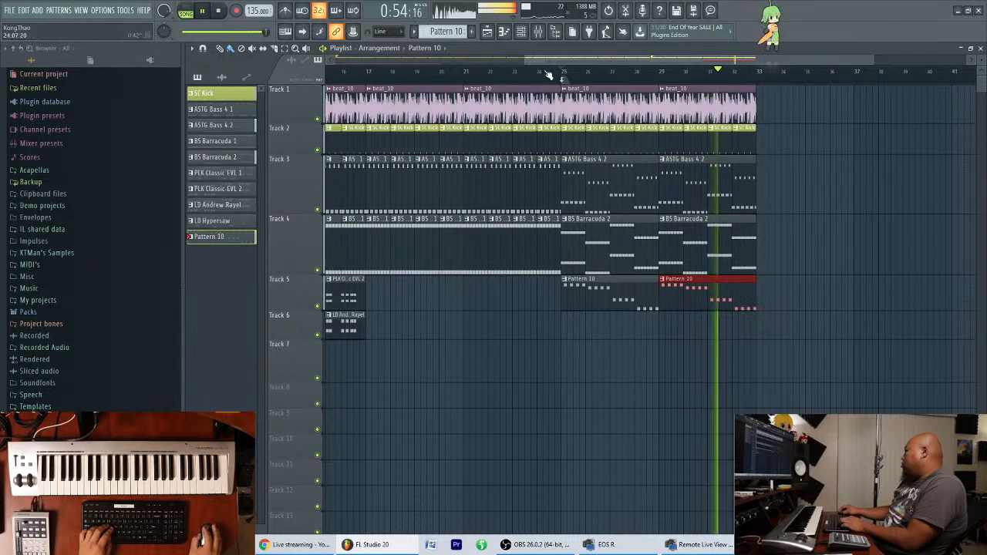
Open the Spire instrument from the channel rack and reposition both windows so they are accessible.
{"action": "left_click", "coordinate": [521, 34]}
{"action": "left_click", "coordinate": [761, 398]}
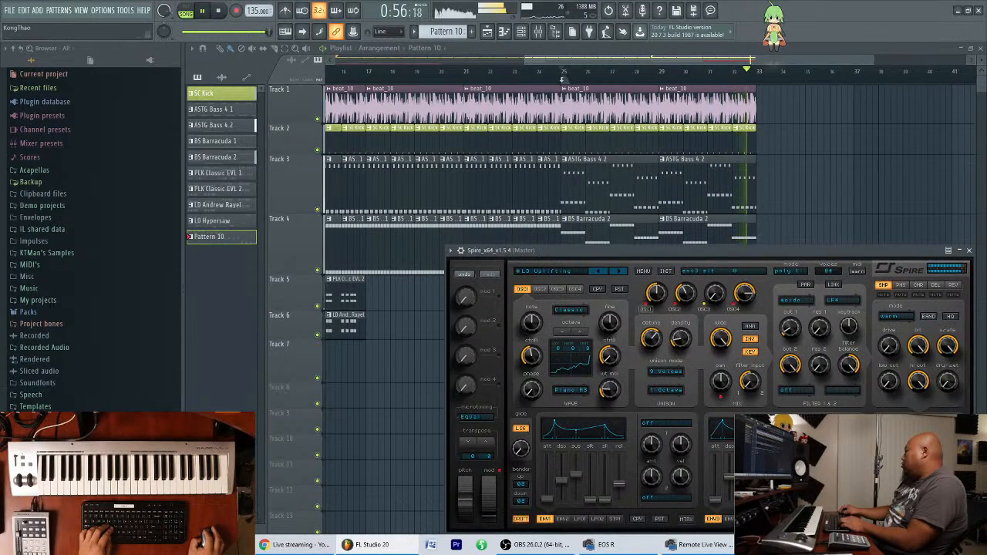
{"action": "left_click_drag", "start_coordinate": [706, 259], "coordinate": [515, 220]}
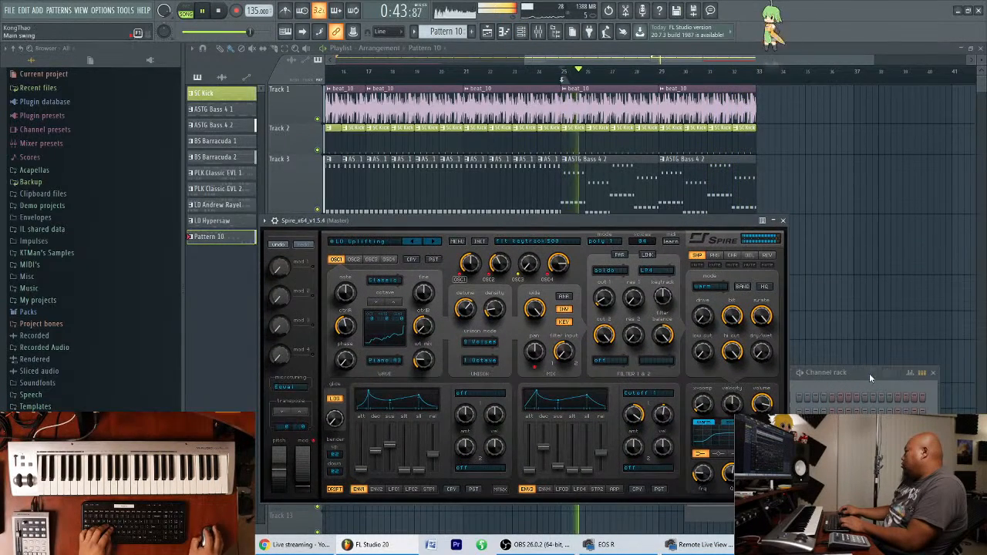
{"action": "left_click", "coordinate": [865, 327]}
{"action": "left_click_drag", "start_coordinate": [865, 327], "coordinate": [859, 294]}
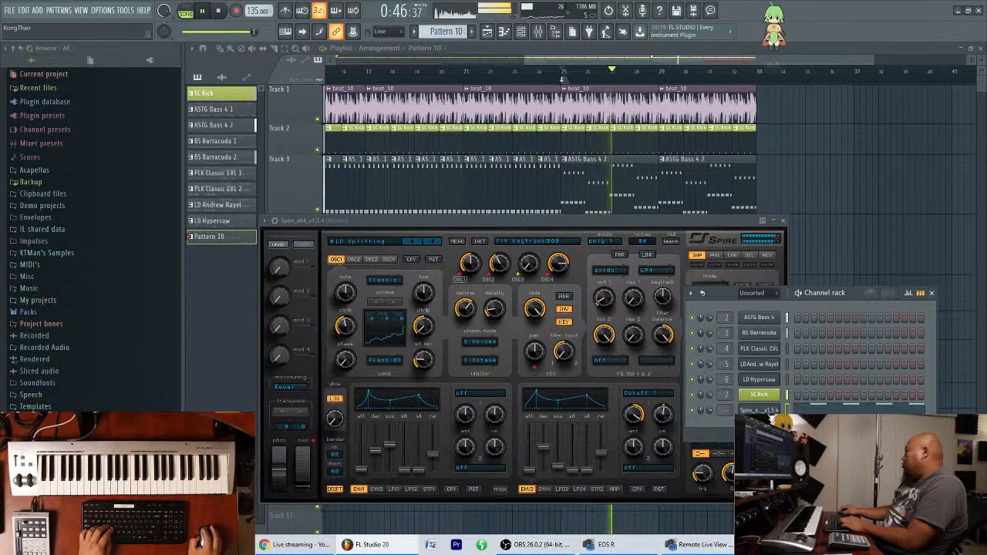
Audition the LD Solo Keys, LD Tin Metall and LD Versus presets from Spire_EDM_Essentials_Vol_1 during playback.
{"action": "left_click", "coordinate": [389, 243]}
{"action": "left_click", "coordinate": [649, 424]}
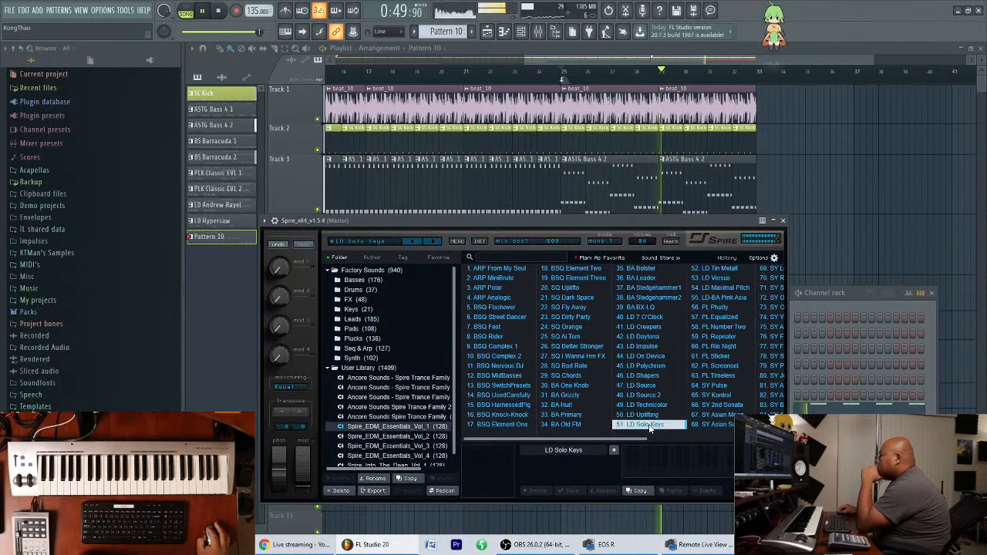
{"action": "left_click", "coordinate": [714, 270]}
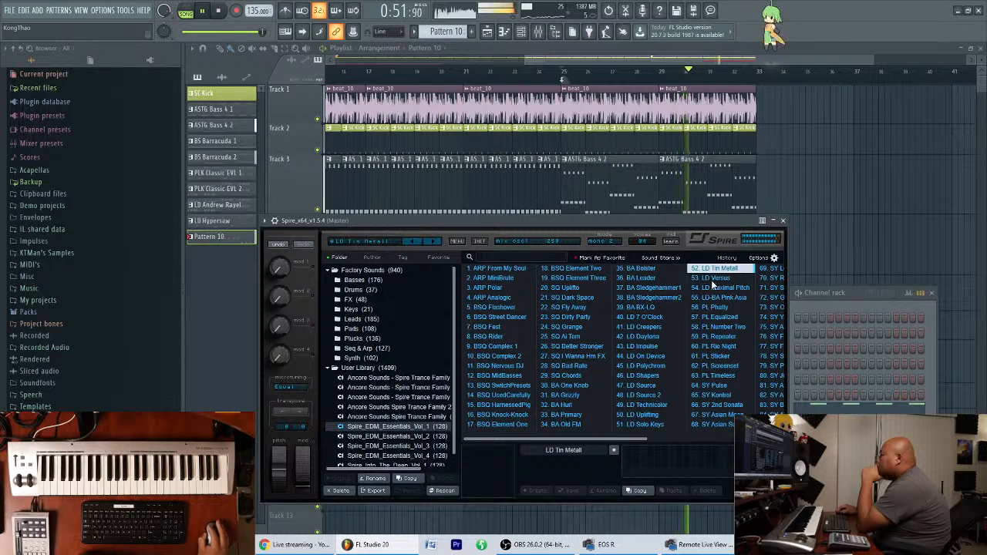
{"action": "left_click", "coordinate": [713, 278]}
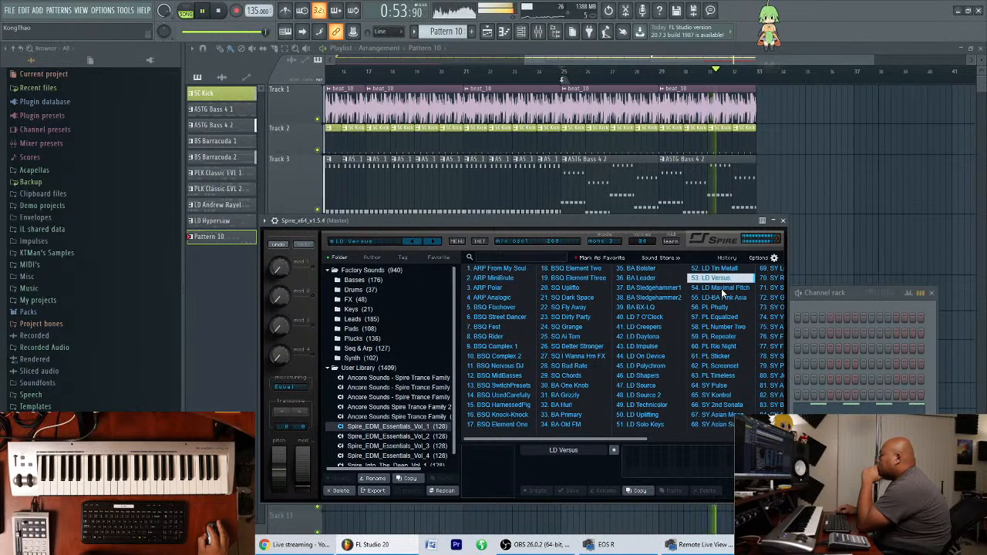
Arrange the Spire window and the channel rack side by side over the playlist.
{"action": "left_click_drag", "start_coordinate": [853, 293], "coordinate": [880, 230]}
{"action": "left_click_drag", "start_coordinate": [674, 225], "coordinate": [609, 246]}
{"action": "left_click_drag", "start_coordinate": [885, 227], "coordinate": [894, 236]}
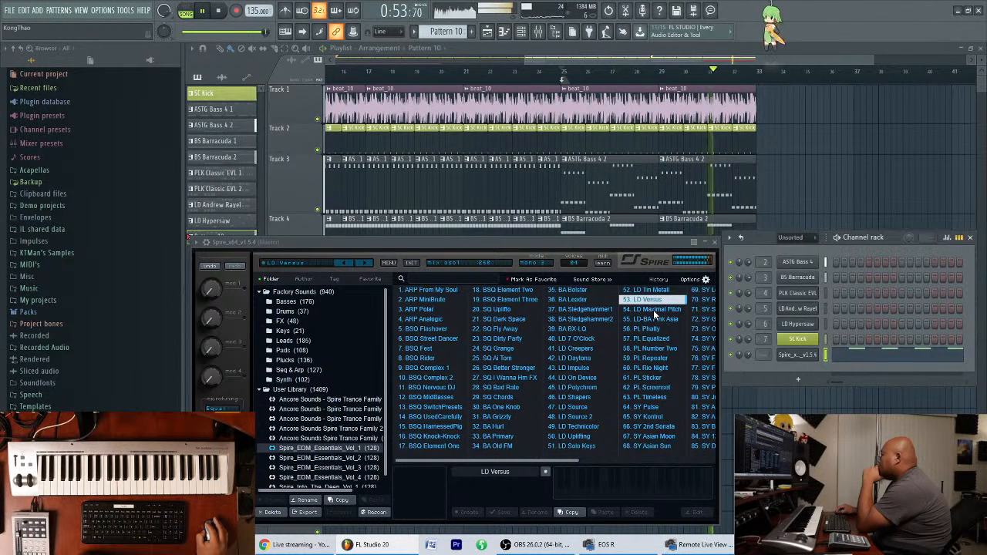
Try a one-beat A4 note at the start of bar 1 in the Spire piano roll and play it back.
{"action": "left_click", "coordinate": [862, 359]}
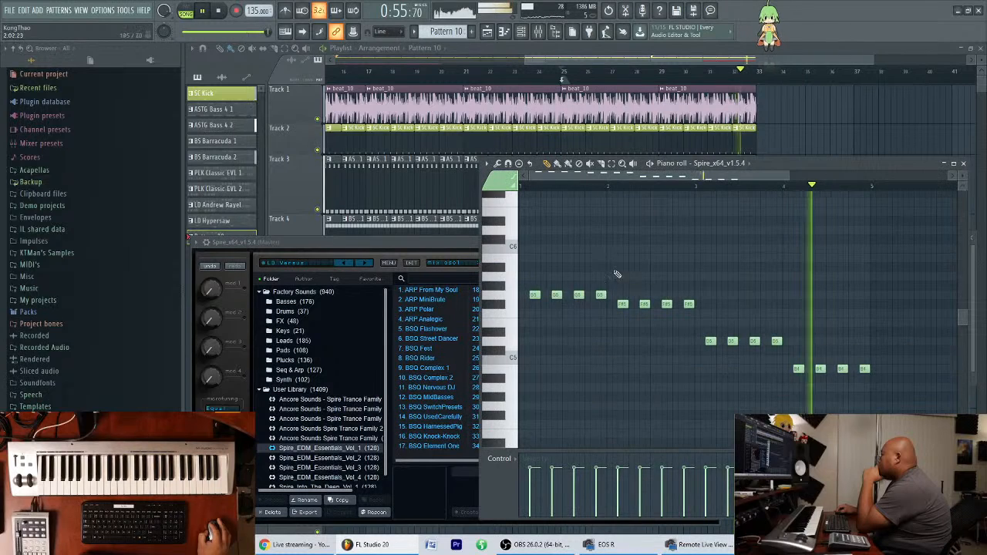
{"action": "key", "text": "space"}
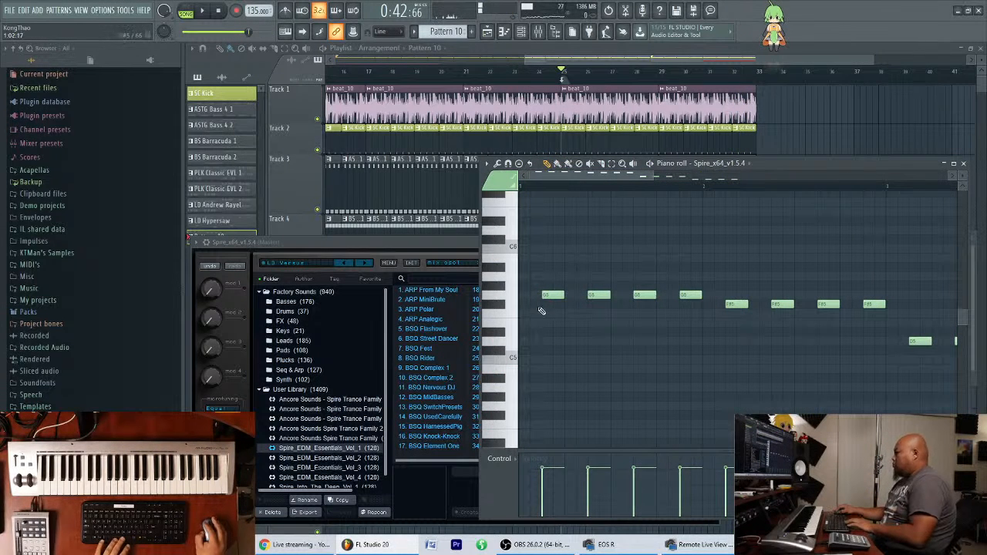
{"action": "left_click", "coordinate": [524, 386]}
{"action": "key", "text": "space"}
{"action": "key", "text": "space"}
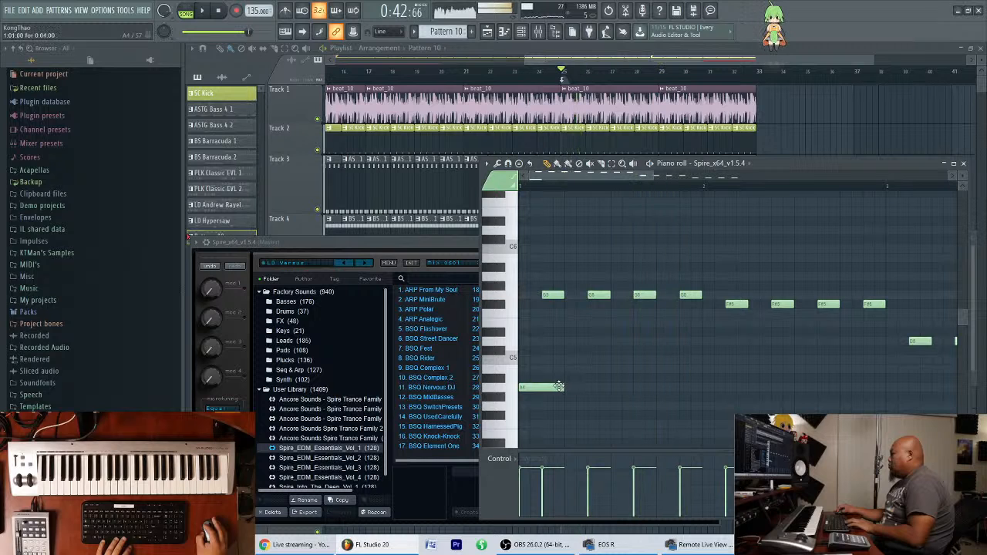
Try an F#4 note at the start of bar 2, shift it to G4 and listen to the result.
{"action": "key", "text": "space"}
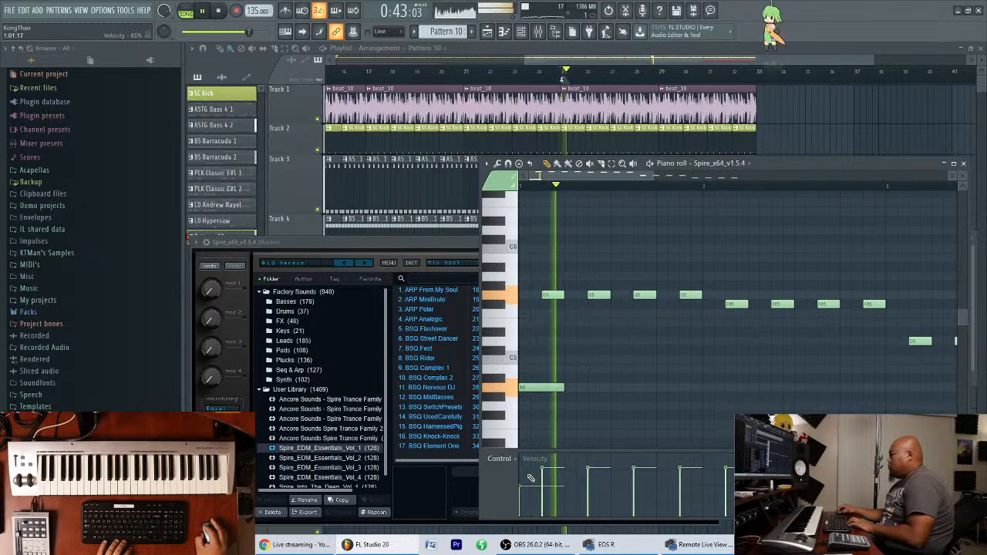
{"action": "key", "text": "space"}
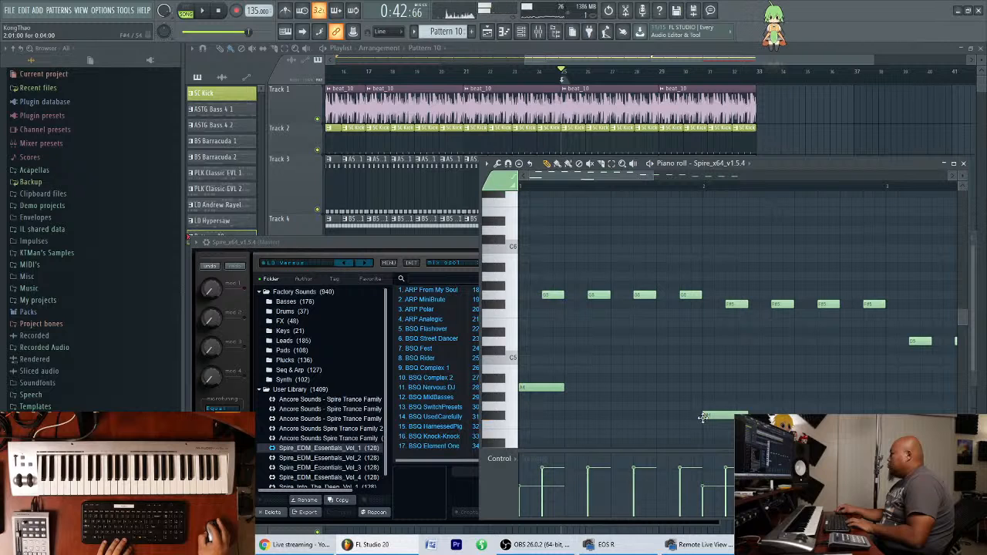
{"action": "left_click_drag", "start_coordinate": [551, 393], "coordinate": [538, 403]}
{"action": "key", "text": "space"}
{"action": "key", "text": "space"}
{"action": "key", "text": "ctrl+z"}
{"action": "left_click_drag", "start_coordinate": [715, 415], "coordinate": [725, 406]}
{"action": "key", "text": "space"}
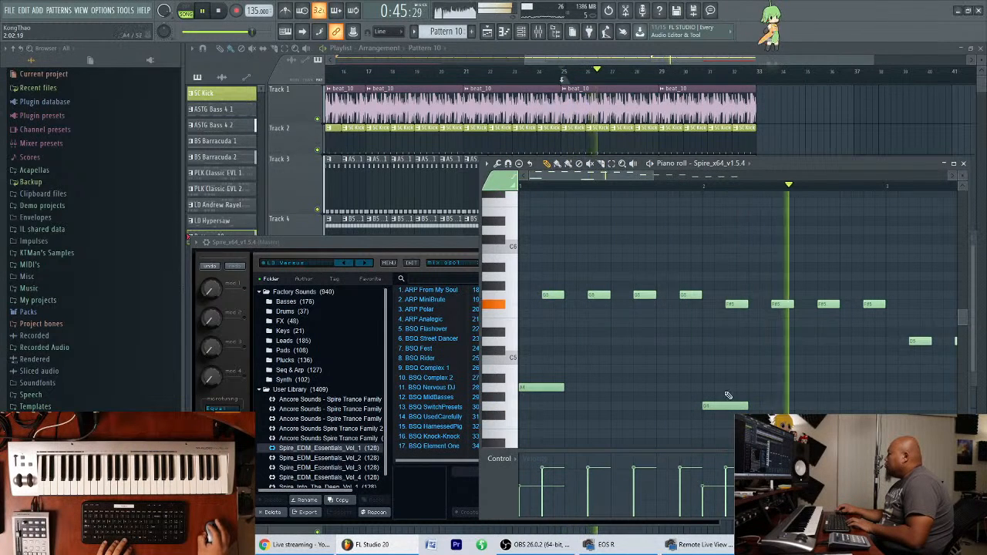
Stop playback and delete the two trial low notes at the starts of bars 1 and 2.
{"action": "key", "text": "space"}
{"action": "right_click", "coordinate": [735, 404]}
{"action": "right_click", "coordinate": [551, 386]}
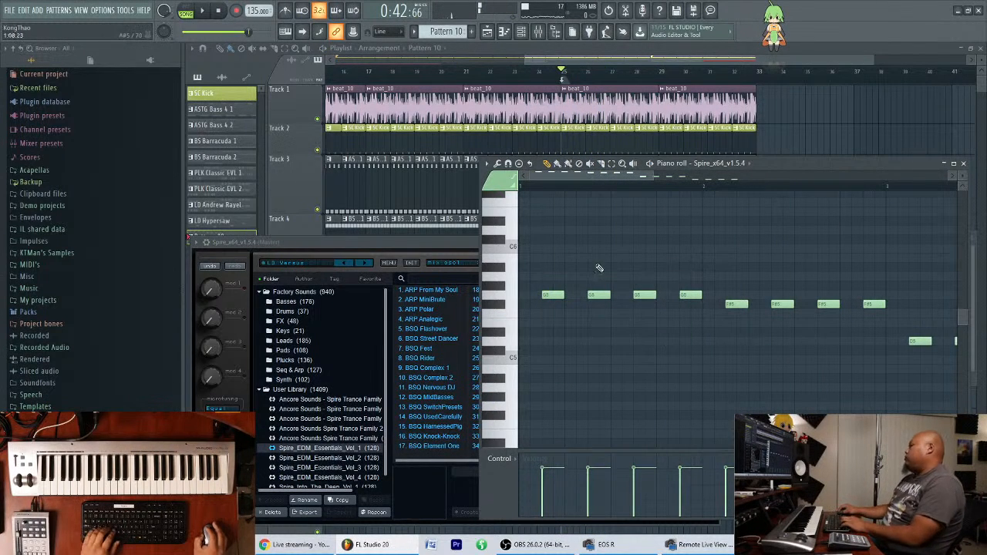
Audition the Spire presets LD Maximal Pitch, PL Phatty, PL Equalized, PL Number Two and PL Repeater during playback.
{"action": "left_click", "coordinate": [472, 246]}
{"action": "left_click_drag", "start_coordinate": [630, 248], "coordinate": [630, 242]}
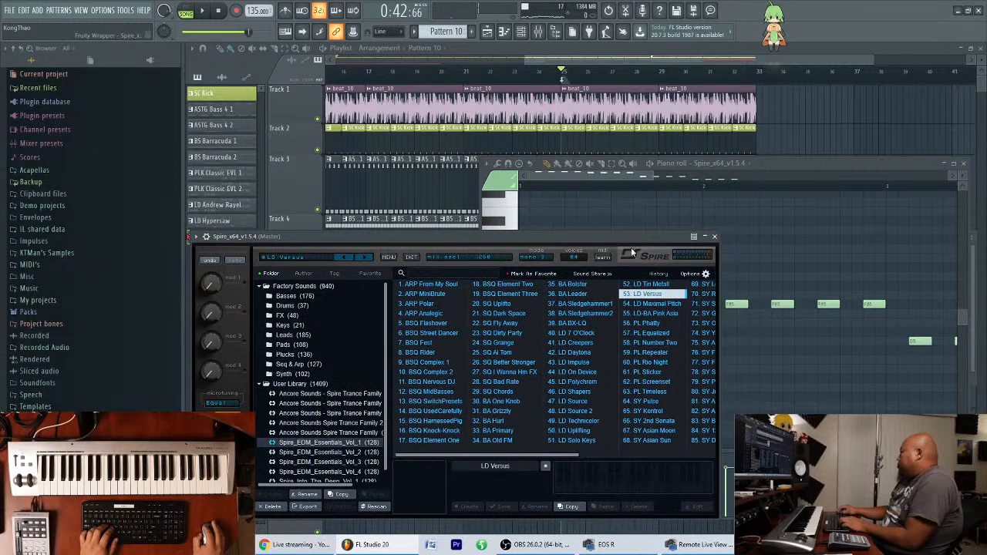
{"action": "key", "text": "space"}
{"action": "left_click", "coordinate": [661, 306]}
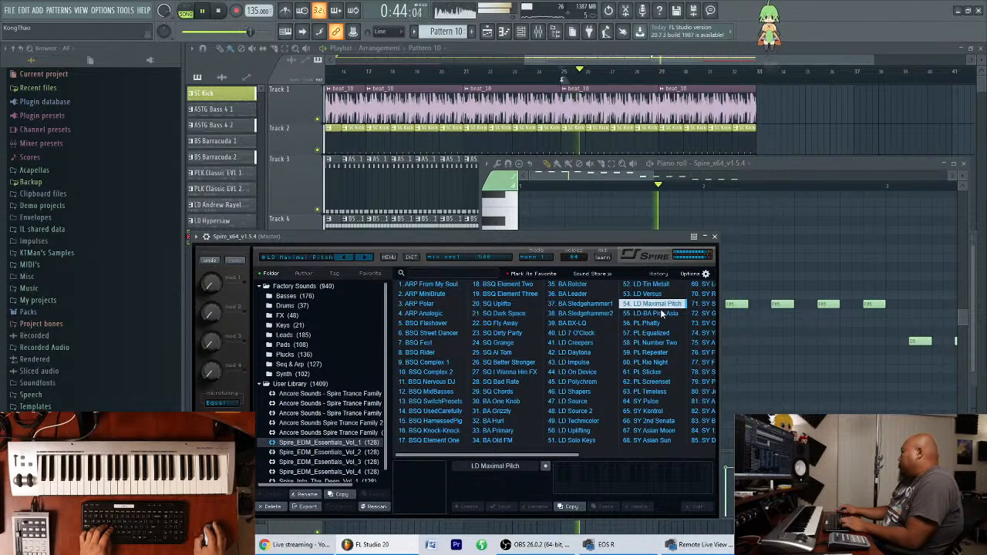
{"action": "left_click", "coordinate": [661, 324]}
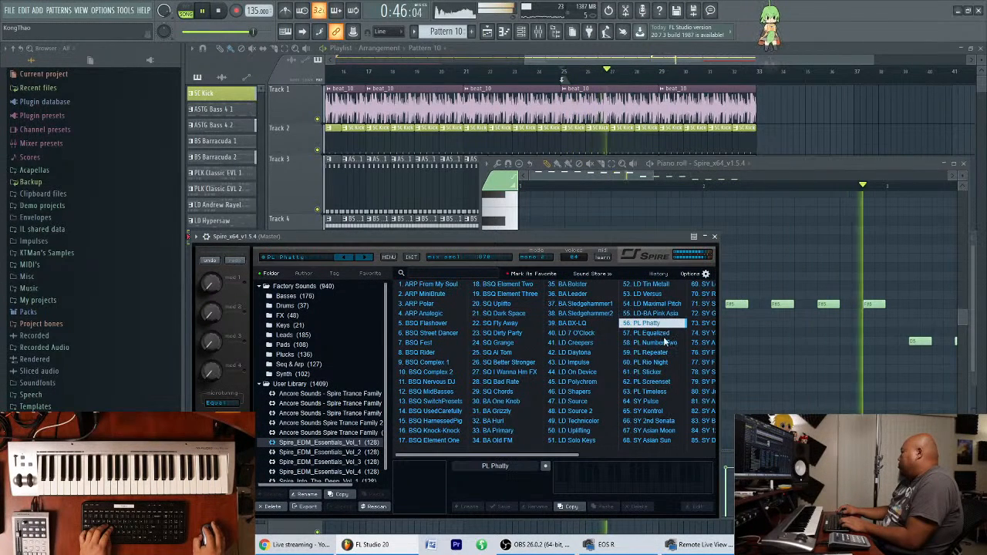
{"action": "left_click", "coordinate": [662, 332]}
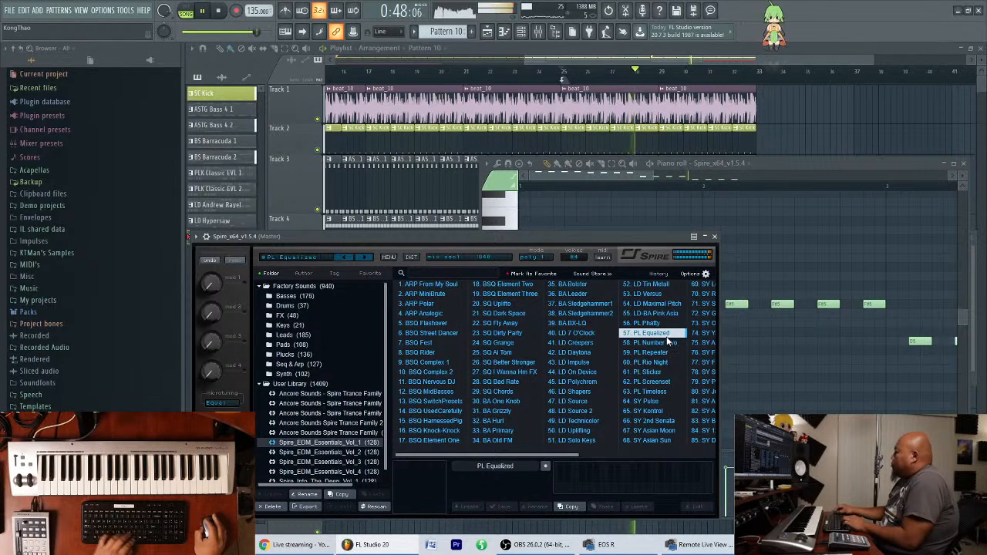
{"action": "left_click", "coordinate": [631, 342]}
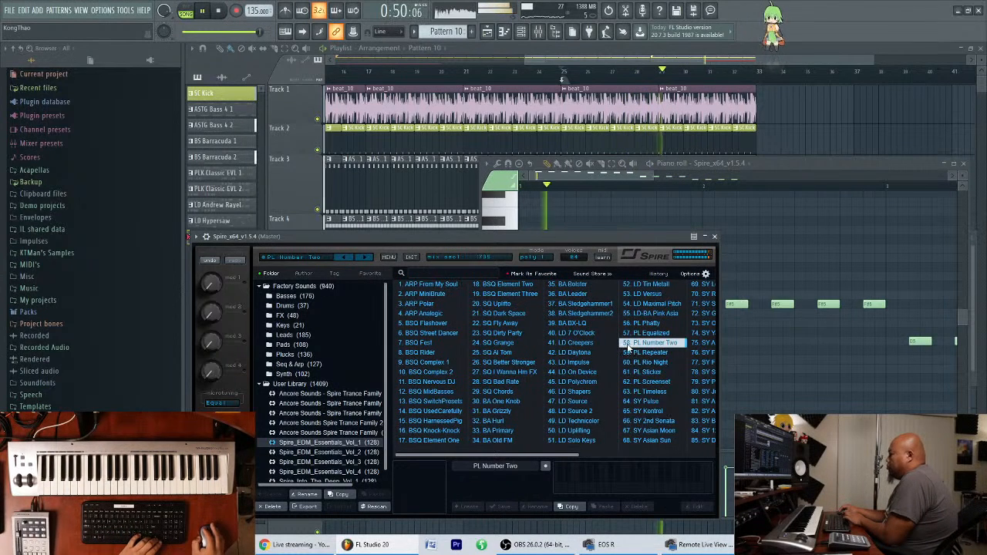
{"action": "left_click", "coordinate": [633, 351]}
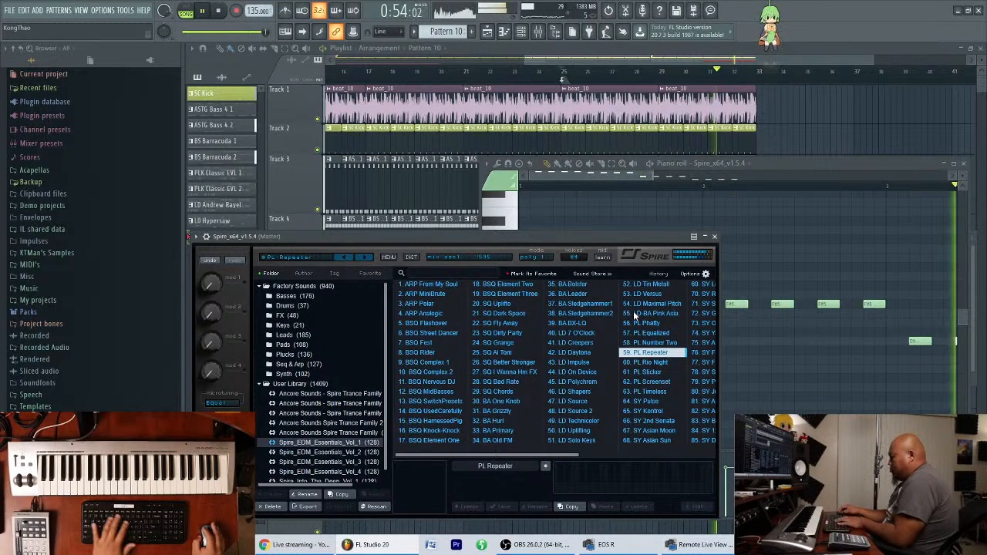
Audition the PL Rio Night, PL Sticker, PL Screenset and PL Timeless presets, and lower the Spire channel's volume in the channel rack.
{"action": "key", "text": "F6"}
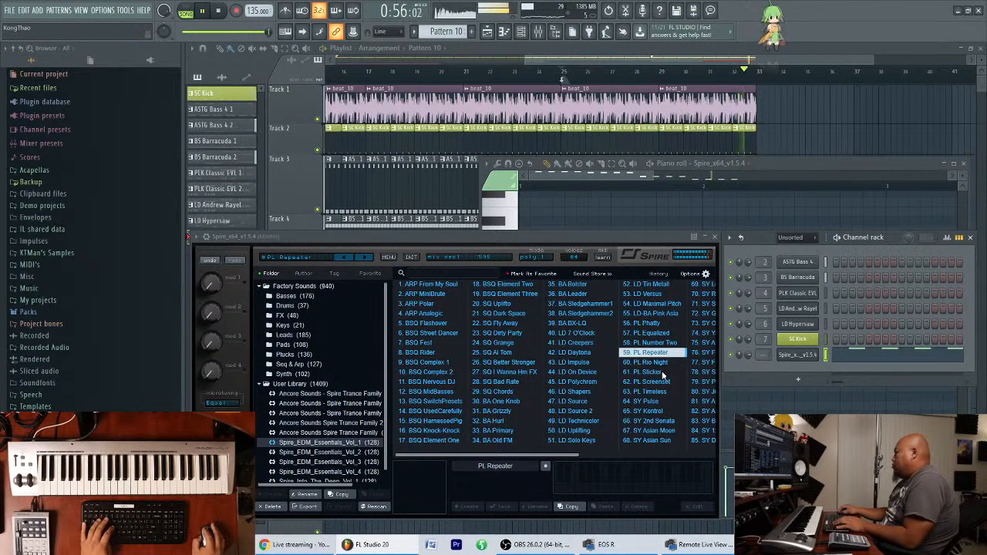
{"action": "left_click", "coordinate": [660, 364]}
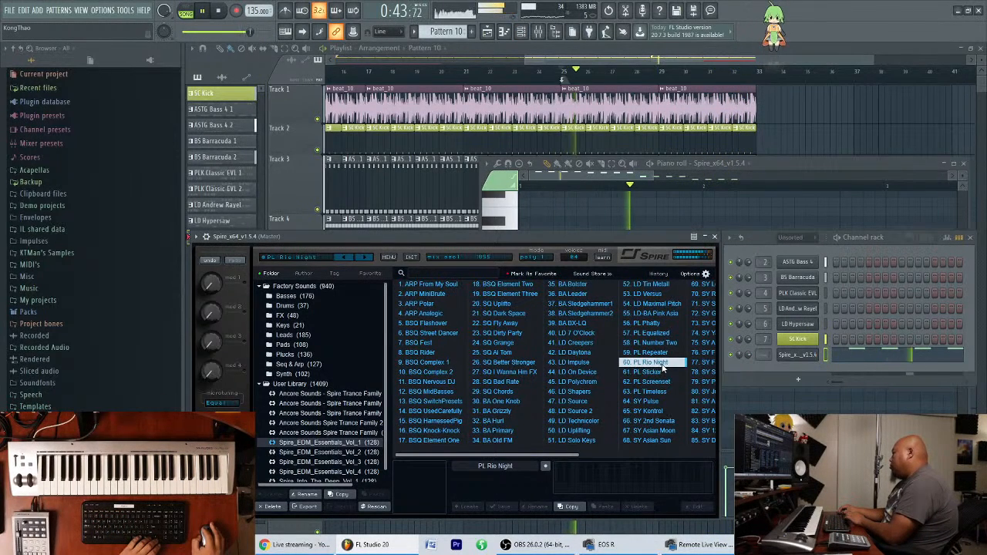
{"action": "left_click", "coordinate": [663, 370]}
{"action": "key", "text": "Down"}
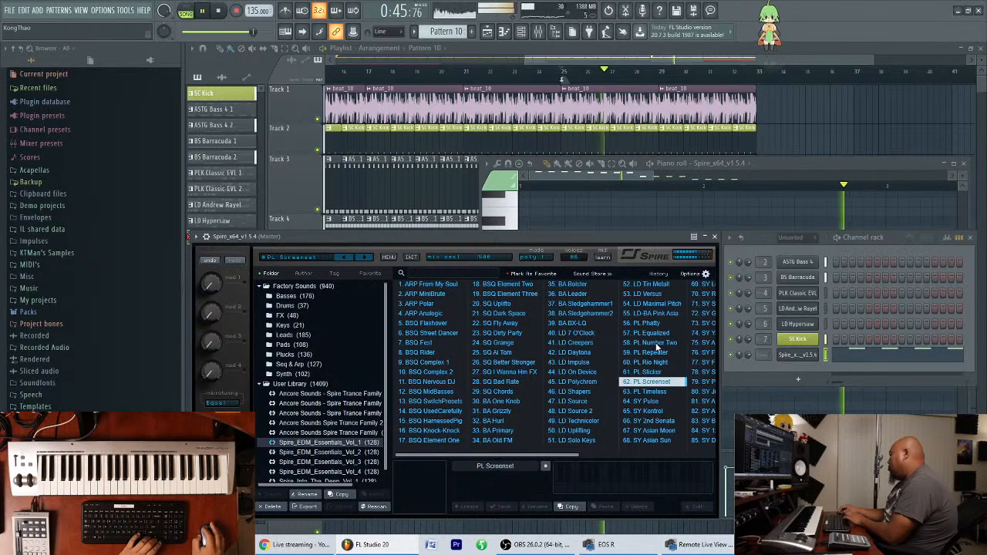
{"action": "key", "text": "Down"}
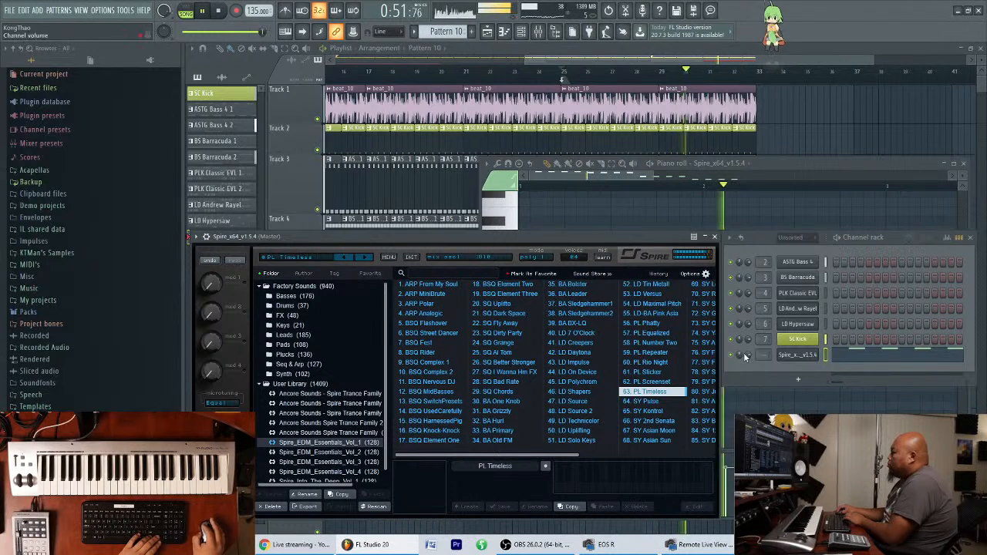
{"action": "left_click_drag", "start_coordinate": [748, 356], "coordinate": [748, 369]}
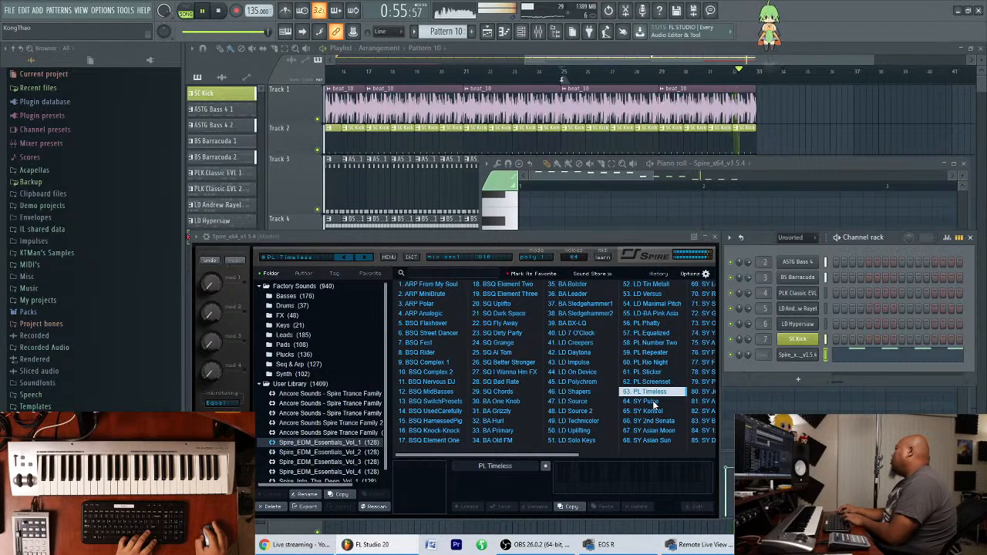
Try LD 280 HZ from Spire_EDM_Essentials_Vol_2 and load the LD Armenia PWM preset.
{"action": "left_click", "coordinate": [351, 452]}
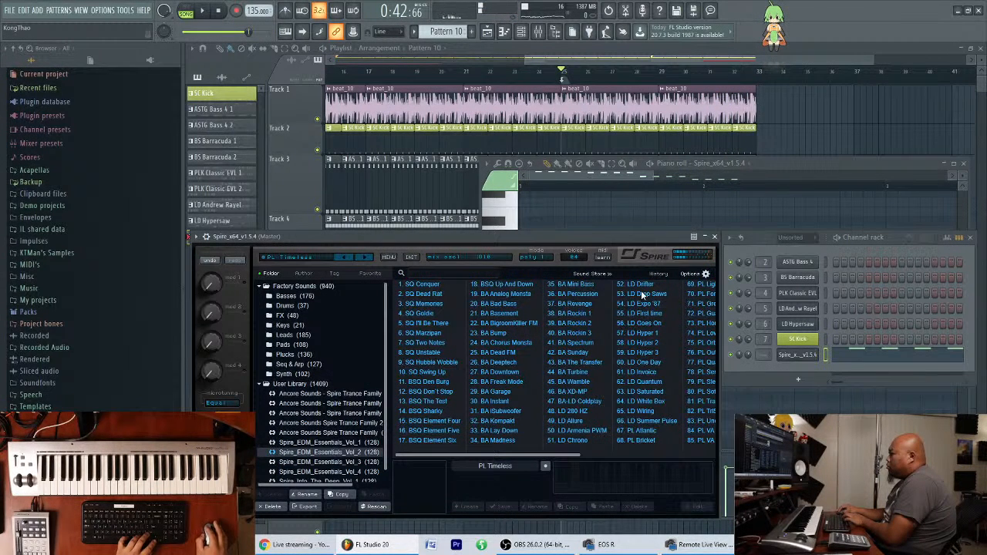
{"action": "left_click", "coordinate": [575, 411]}
{"action": "left_click", "coordinate": [585, 431]}
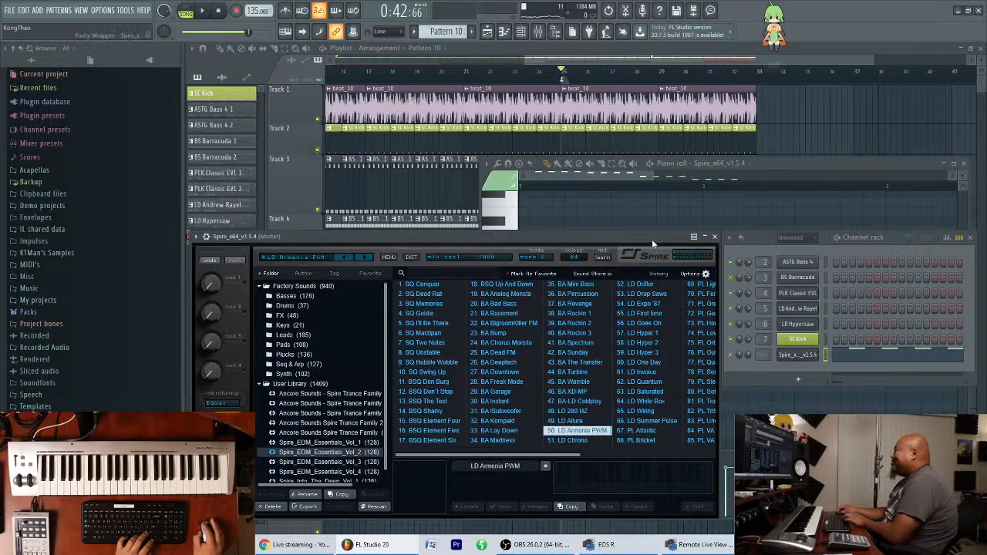
Reposition the Spire window and the channel rack, and play the arrangement from bar 25.
{"action": "mouse_move", "coordinate": [649, 237]}
{"action": "left_mouse_down"}
{"action": "mouse_move", "coordinate": [641, 240]}
{"action": "mouse_move", "coordinate": [652, 231]}
{"action": "left_mouse_up"}
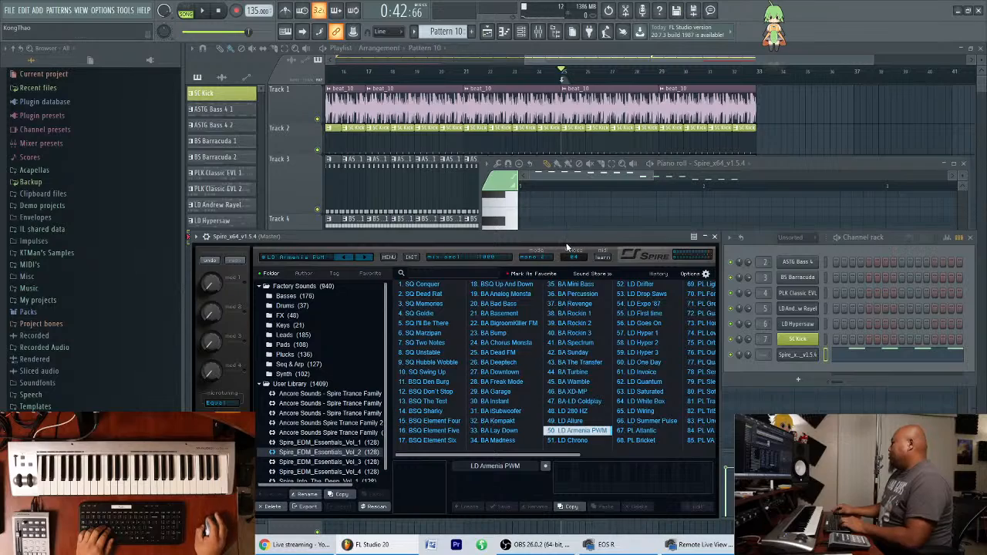
{"action": "left_click_drag", "start_coordinate": [566, 242], "coordinate": [560, 253]}
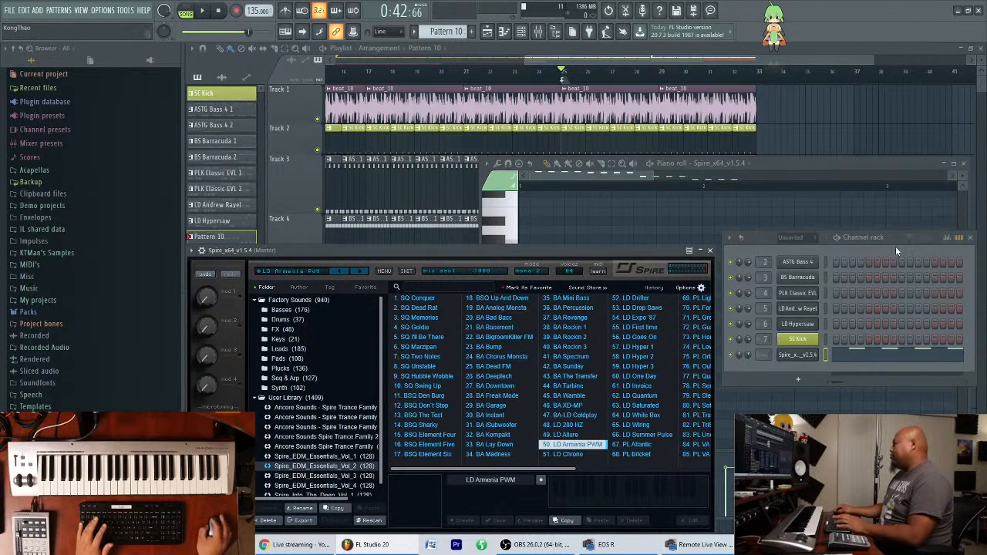
{"action": "mouse_move", "coordinate": [892, 240]}
{"action": "left_mouse_down"}
{"action": "mouse_move", "coordinate": [886, 225]}
{"action": "mouse_move", "coordinate": [889, 233]}
{"action": "left_mouse_up"}
{"action": "key", "text": "space"}
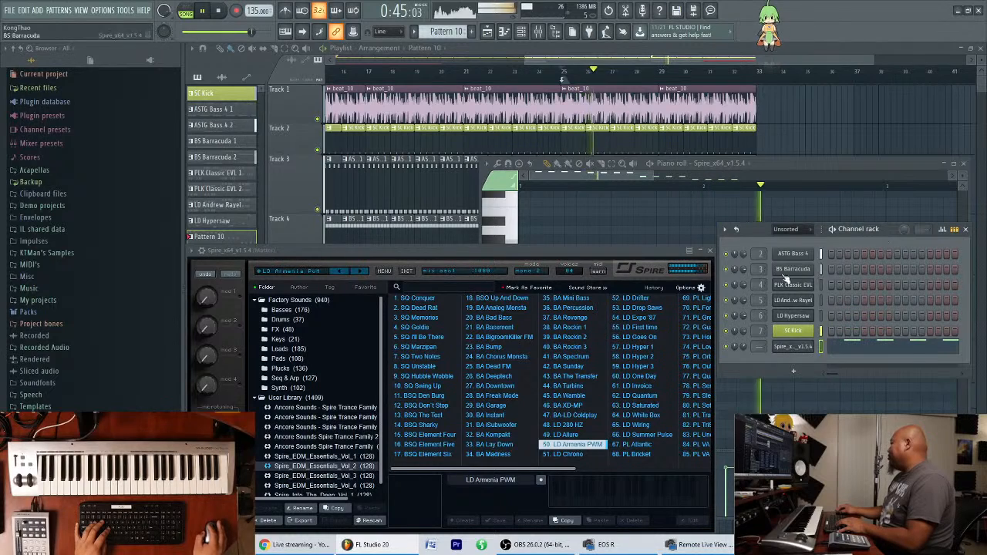
Load the LD Drifter preset from Spire_EDM_Essentials_Vol_2 in Spire and move the channel rack slightly lower.
{"action": "left_click", "coordinate": [571, 460]}
{"action": "left_click", "coordinate": [548, 298]}
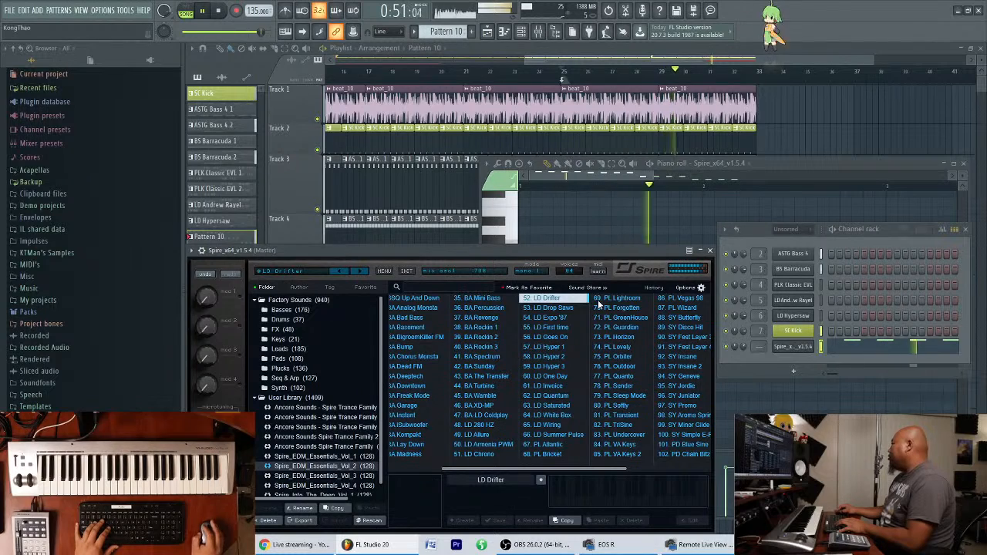
{"action": "left_click_drag", "start_coordinate": [883, 233], "coordinate": [887, 260]}
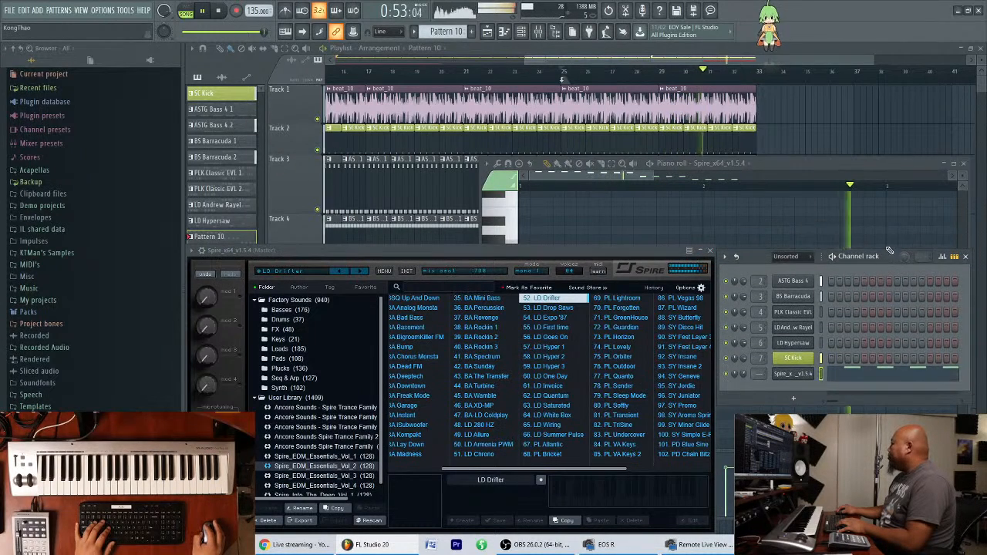
Review the full off-beat Spire pattern in the piano roll while the arrangement plays, with the channel rack in view.
{"action": "left_click", "coordinate": [904, 167]}
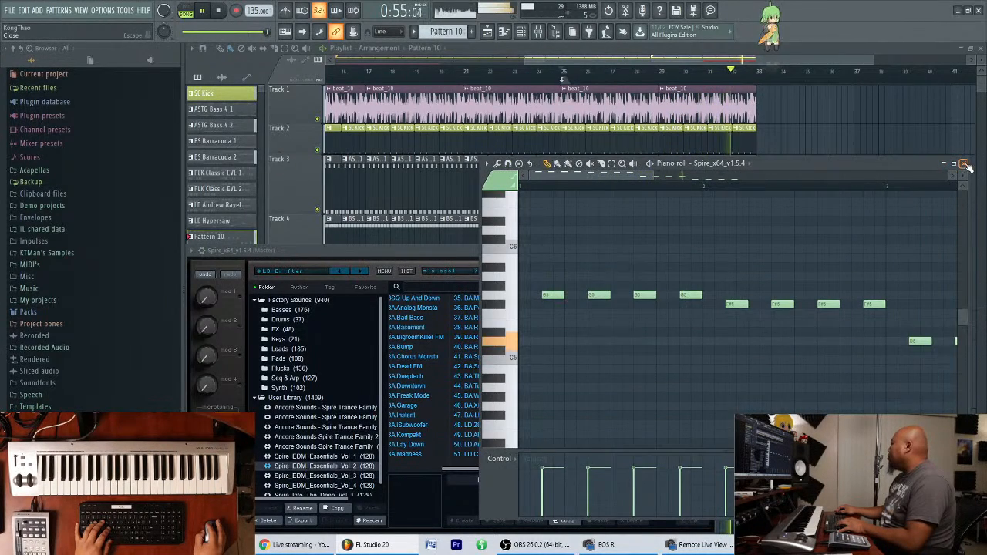
{"action": "left_click", "coordinate": [964, 164]}
{"action": "left_click", "coordinate": [868, 374]}
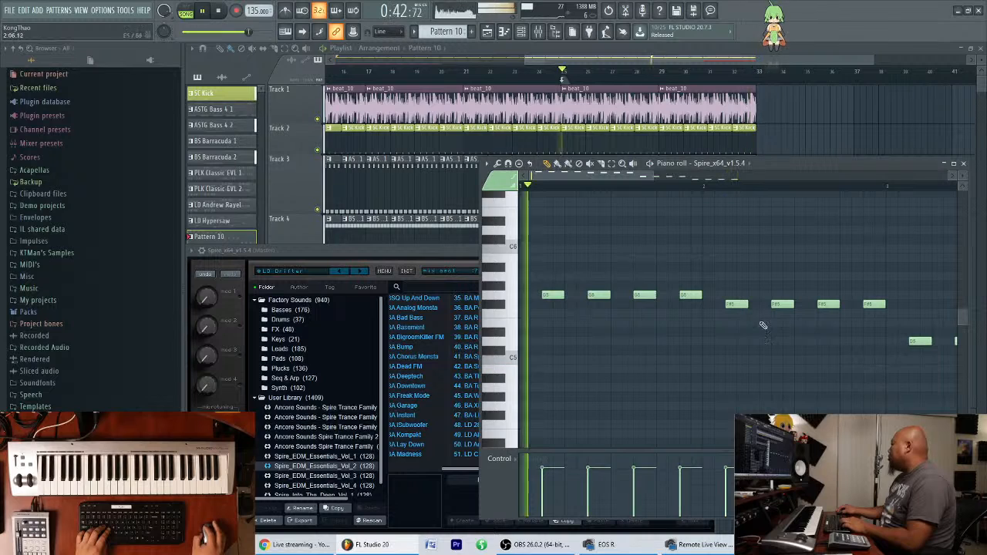
{"action": "left_click_drag", "start_coordinate": [654, 177], "coordinate": [954, 177]}
{"action": "left_click", "coordinate": [537, 33]}
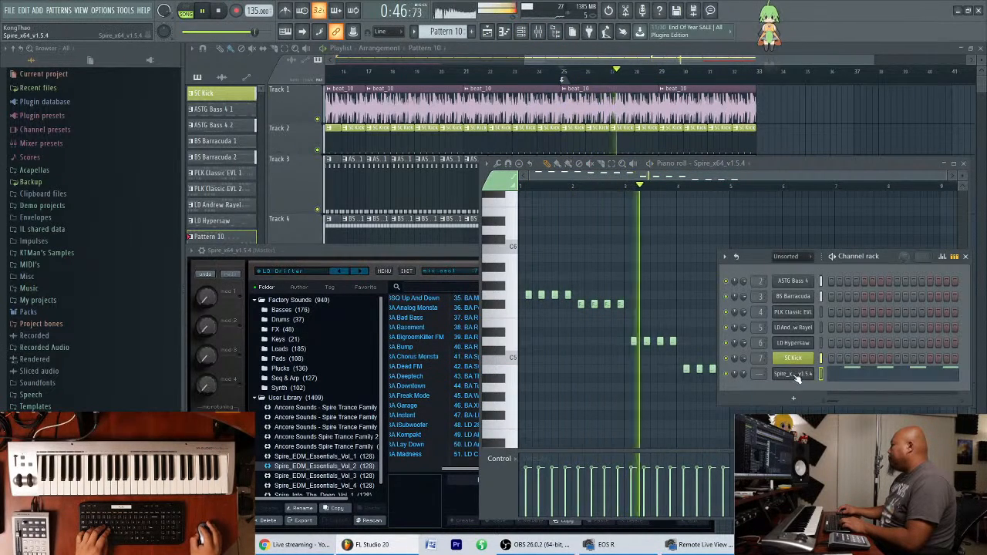
Rename the Spire channel in the channel rack as LD Drifter.
{"action": "right_click", "coordinate": [794, 375]}
{"action": "left_click", "coordinate": [827, 396]}
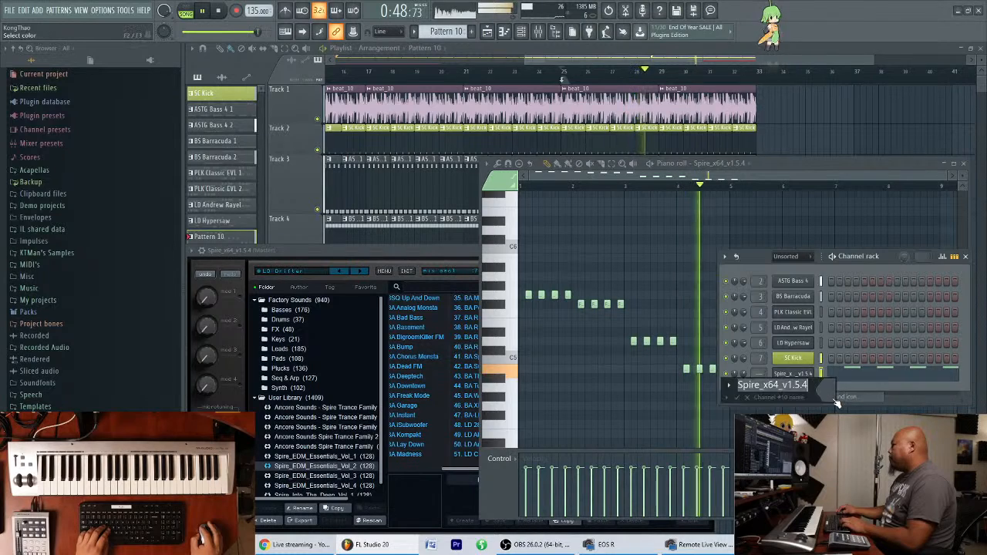
{"action": "type", "text": "LD Drifter"}
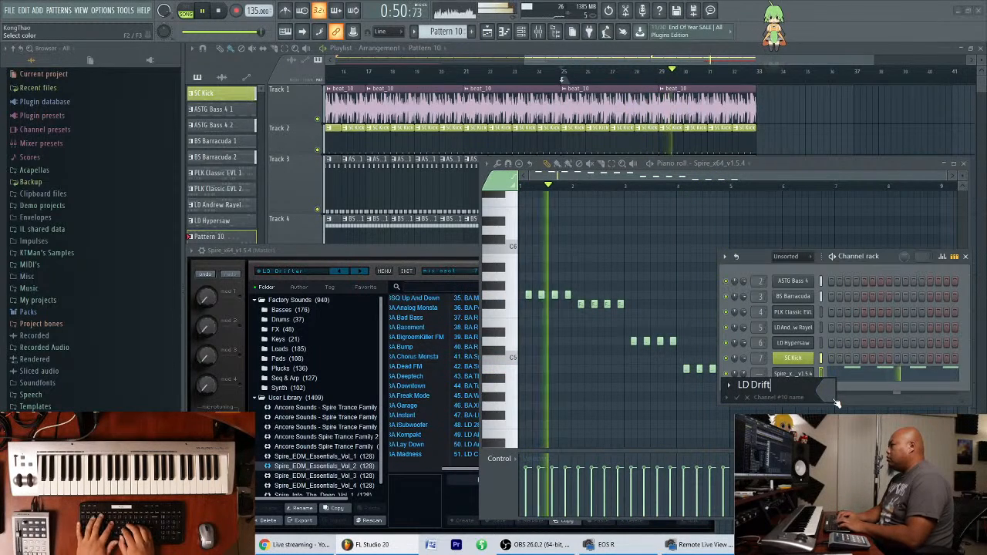
{"action": "key", "text": "Return"}
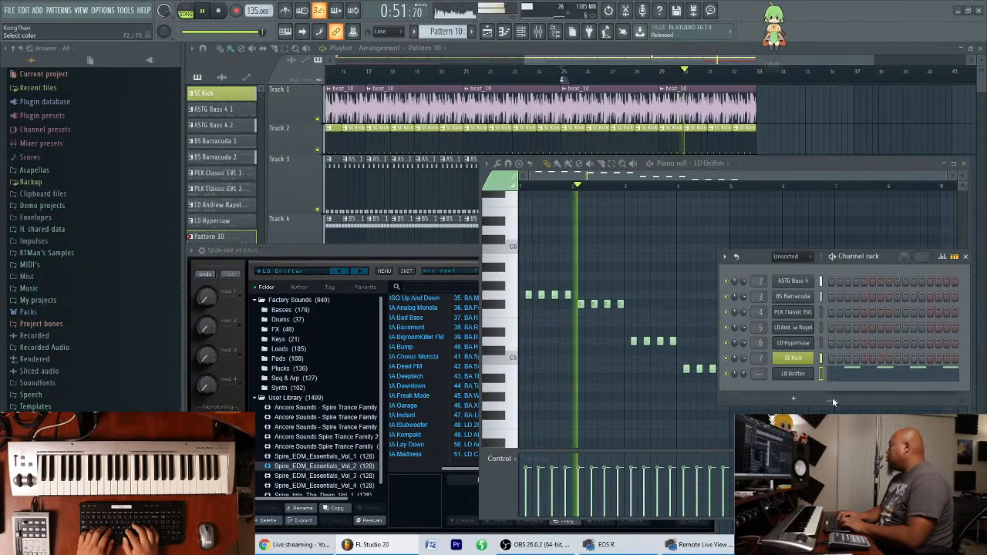
Route the LD Drifter channel to mixer track 8 and move that track to position 7, ahead of SC Kick.
{"action": "left_click", "coordinate": [449, 251]}
{"action": "key", "text": "F9"}
{"action": "left_click", "coordinate": [544, 465]}
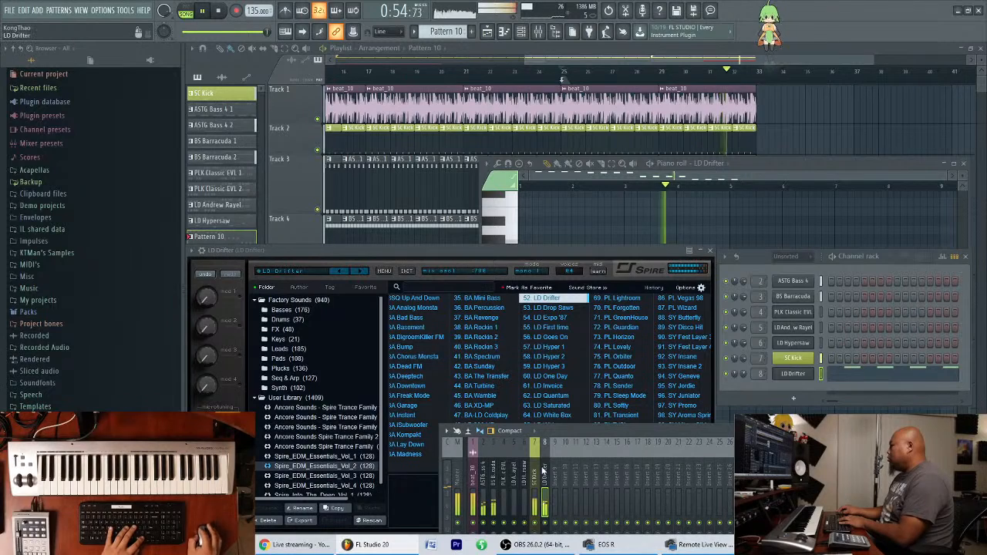
{"action": "key", "text": "ctrl+l"}
{"action": "key", "text": "alt+Left"}
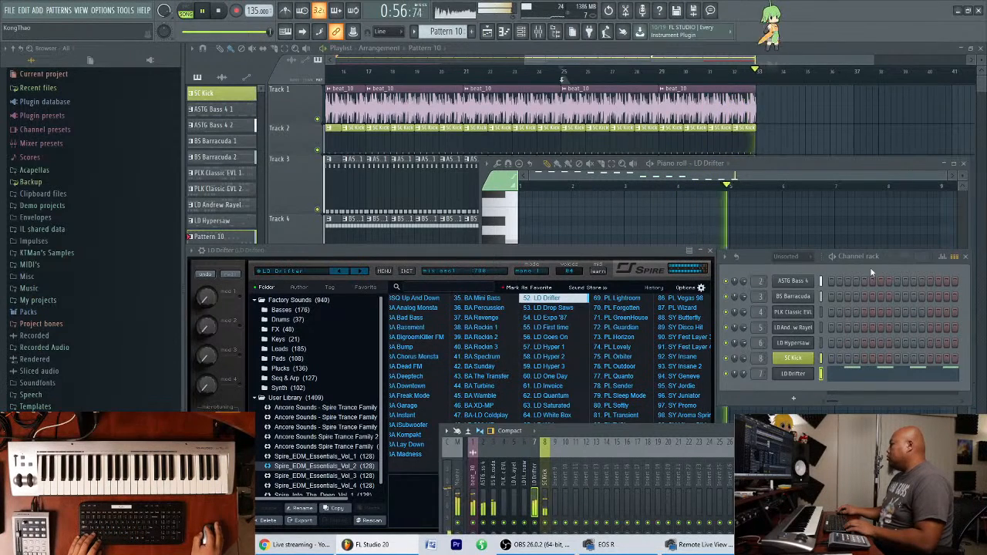
Rename Pattern 10 as LD Drifter.
{"action": "key", "text": "F2"}
{"action": "type", "text": "LD Dr"}
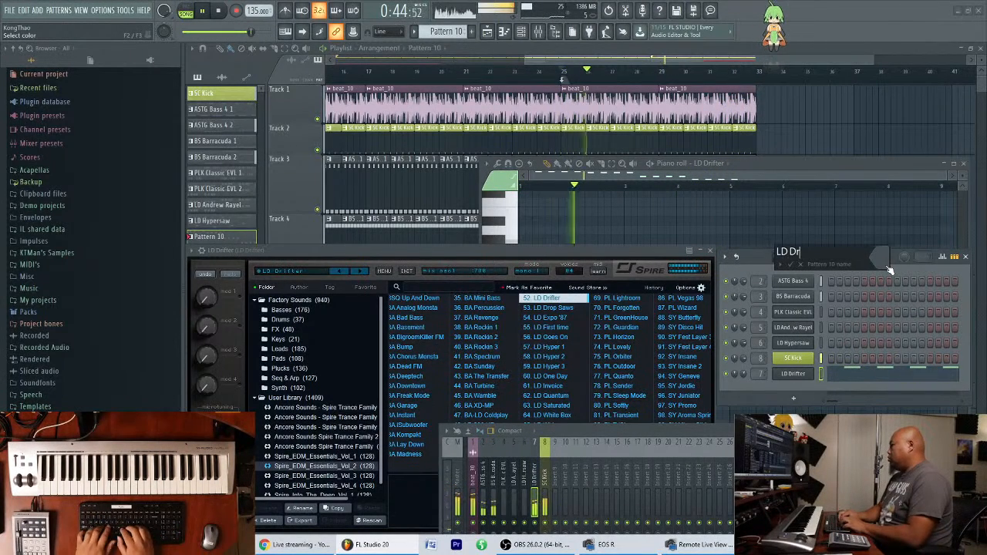
{"action": "type", "text": "ifter"}
{"action": "key", "text": "Return"}
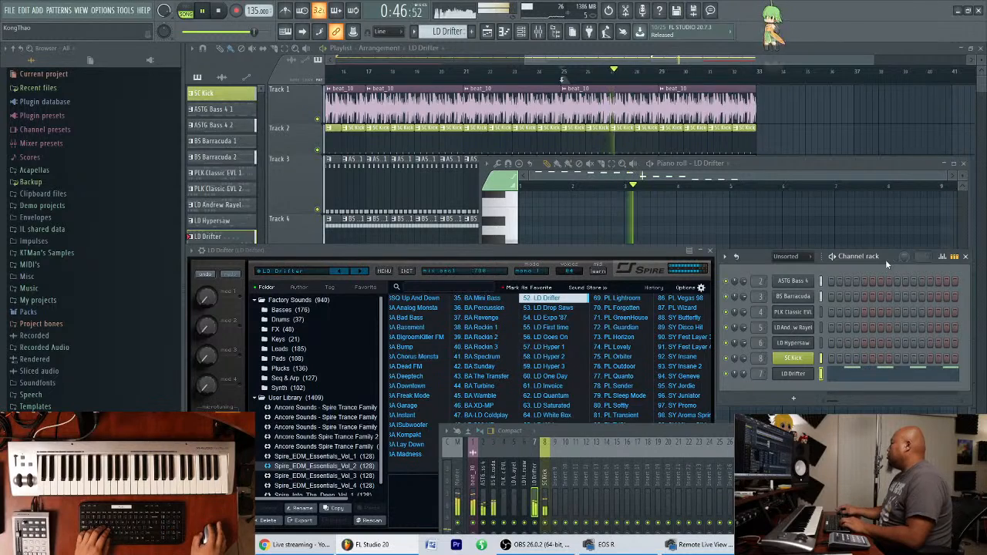
Check the LD Drifter notes in the piano roll during playback, close it and shift the Spire window slightly up.
{"action": "left_click", "coordinate": [837, 163]}
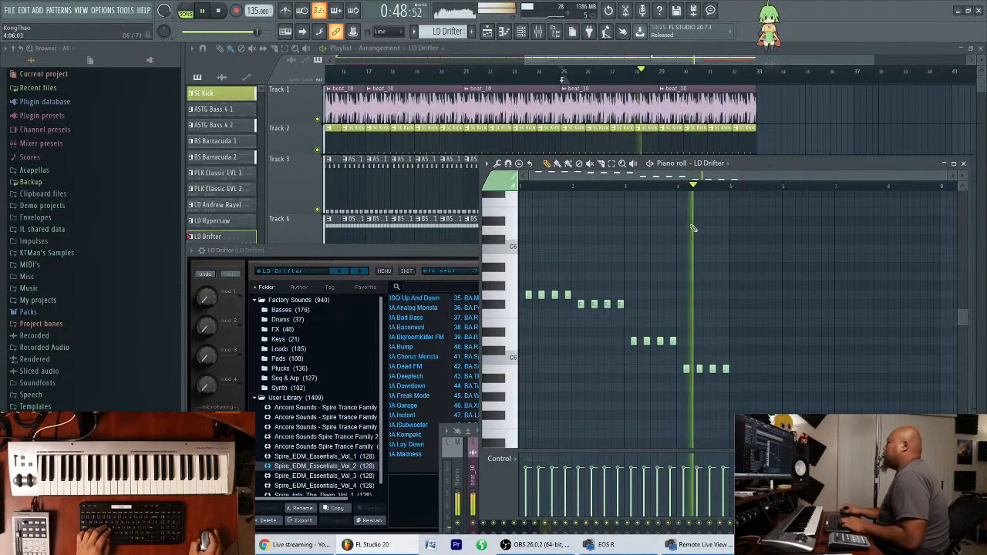
{"action": "left_click_drag", "start_coordinate": [702, 176], "coordinate": [702, 202]}
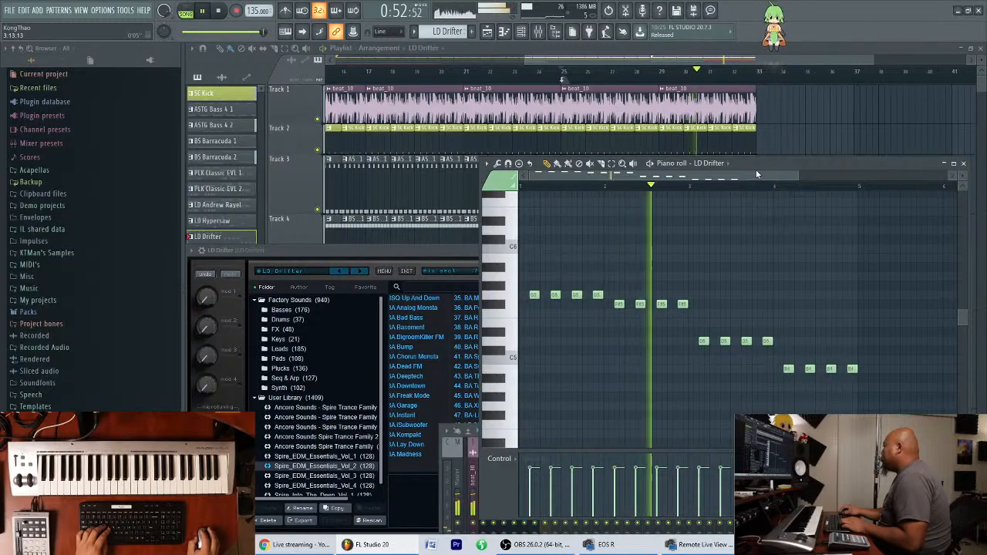
{"action": "scroll", "coordinate": [756, 175], "scroll_direction": "down", "scroll_amount": 2}
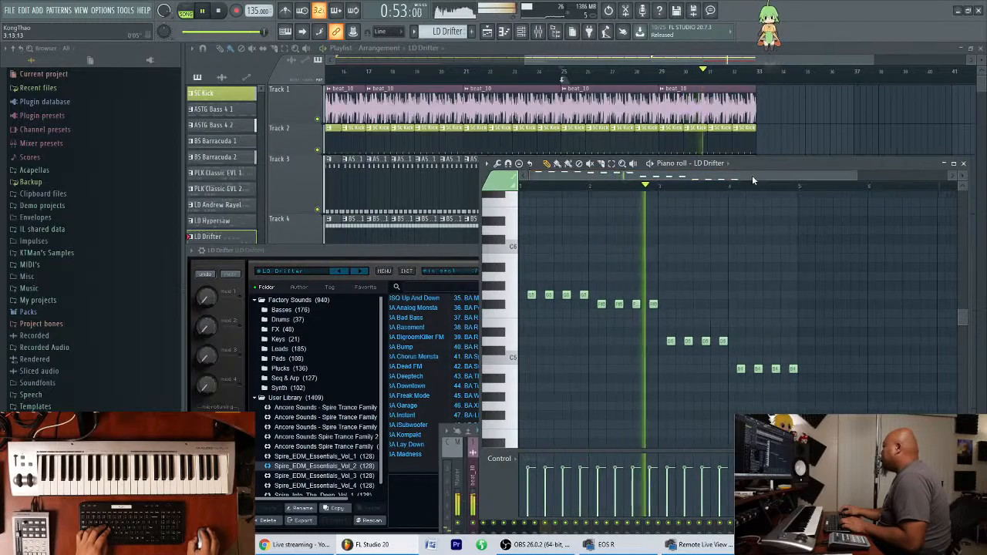
{"action": "left_click", "coordinate": [964, 163]}
{"action": "mouse_move", "coordinate": [640, 248]}
{"action": "left_mouse_down"}
{"action": "mouse_move", "coordinate": [645, 230]}
{"action": "mouse_move", "coordinate": [642, 240]}
{"action": "left_mouse_up"}
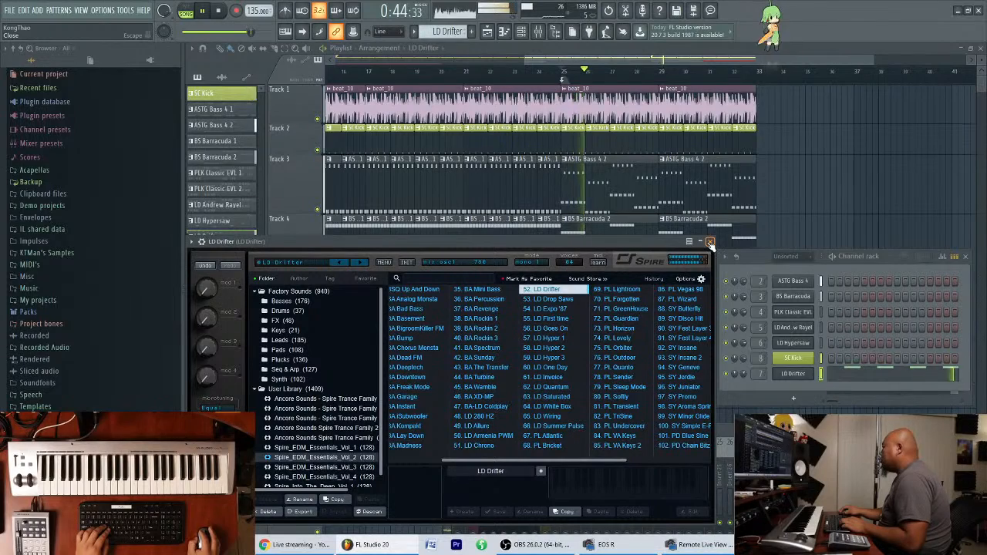
Bring up the mixer, send the LD Drifter track to the H-Delay track and stop playback.
{"action": "key", "text": "F9"}
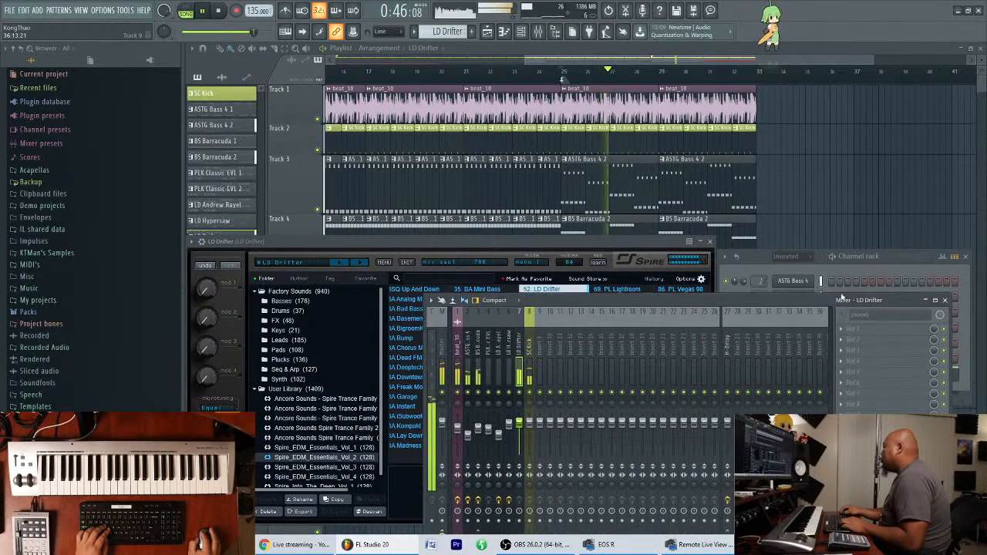
{"action": "left_click_drag", "start_coordinate": [559, 290], "coordinate": [557, 243]}
{"action": "left_click", "coordinate": [732, 468]}
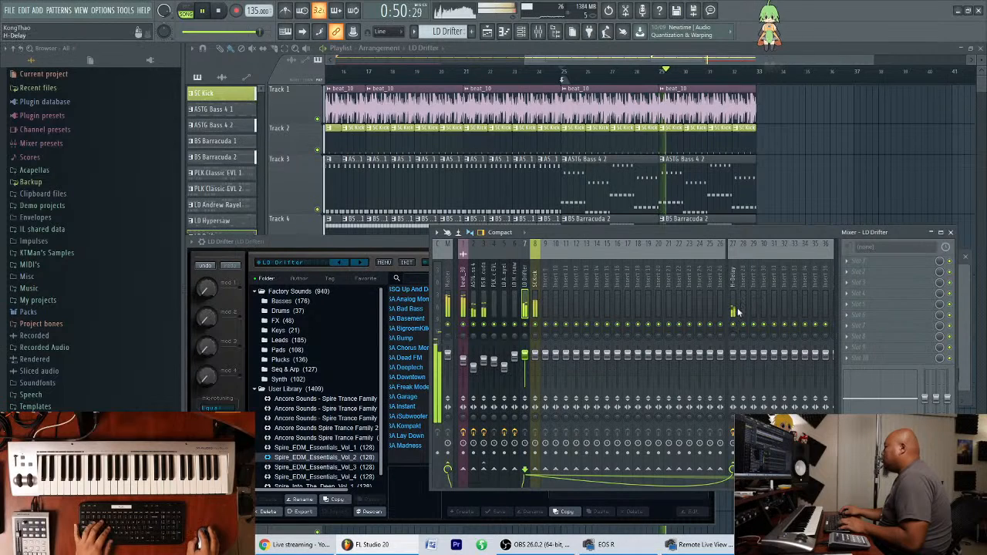
{"action": "key", "text": "space"}
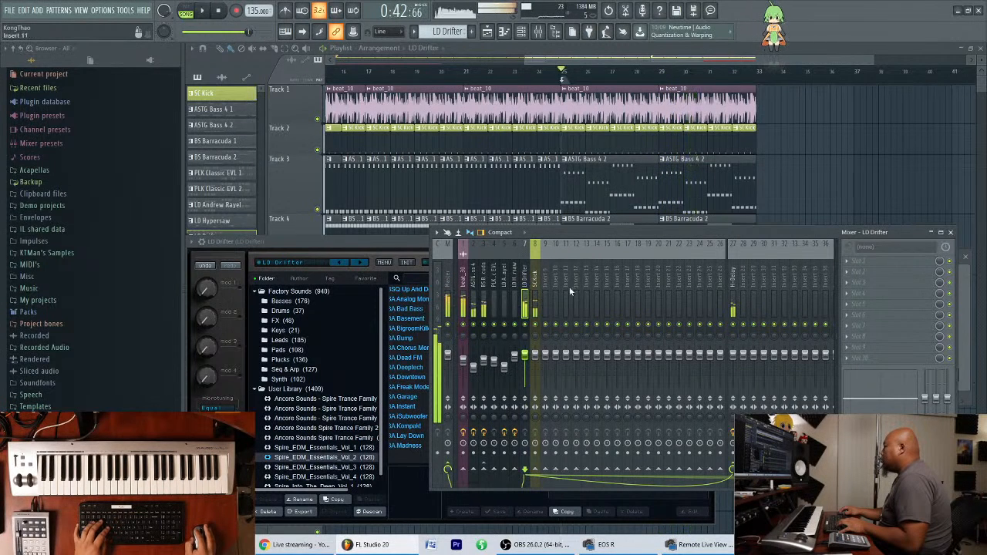
Load the RC 48 reverb in the first effect slot of mixer track Insert 28.
{"action": "left_click", "coordinate": [745, 280]}
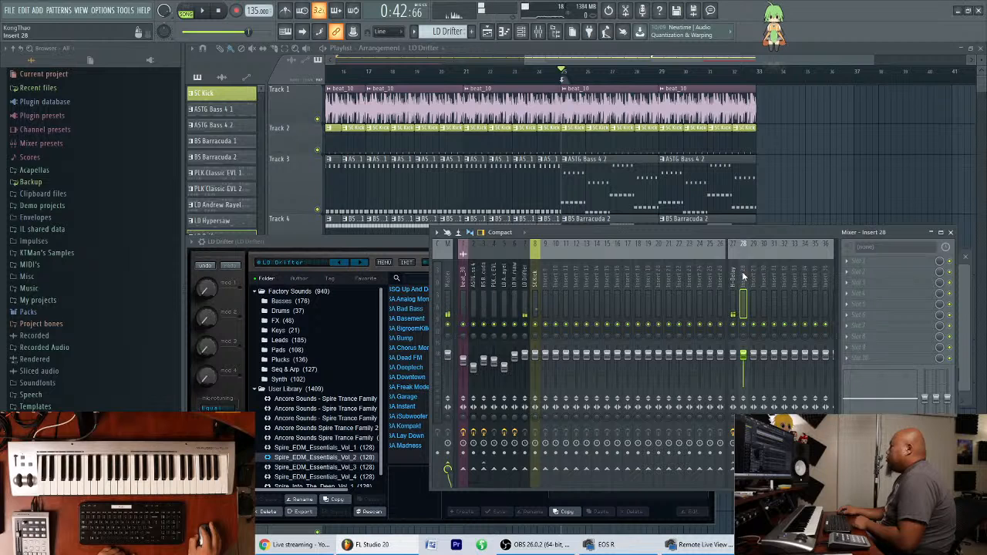
{"action": "left_click", "coordinate": [525, 288]}
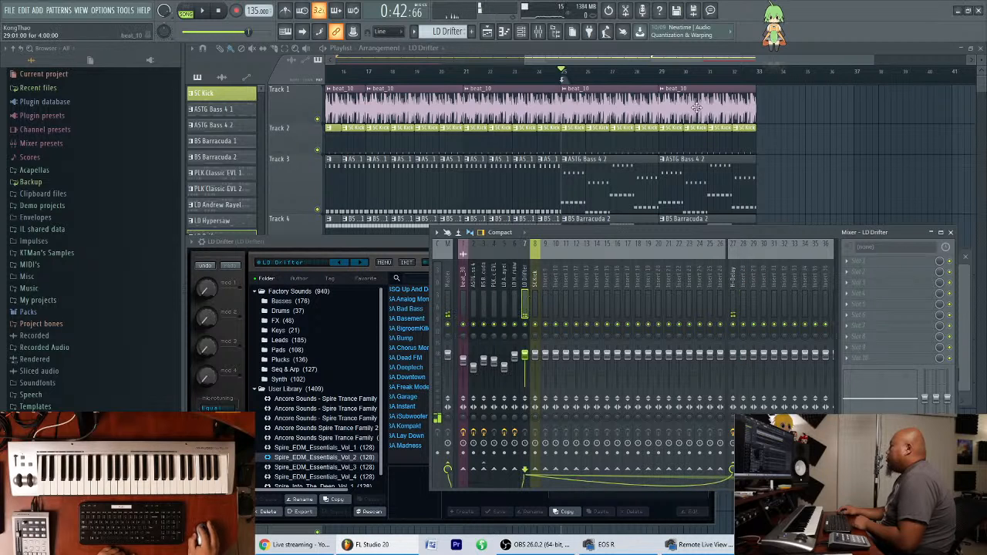
{"action": "left_click", "coordinate": [523, 32]}
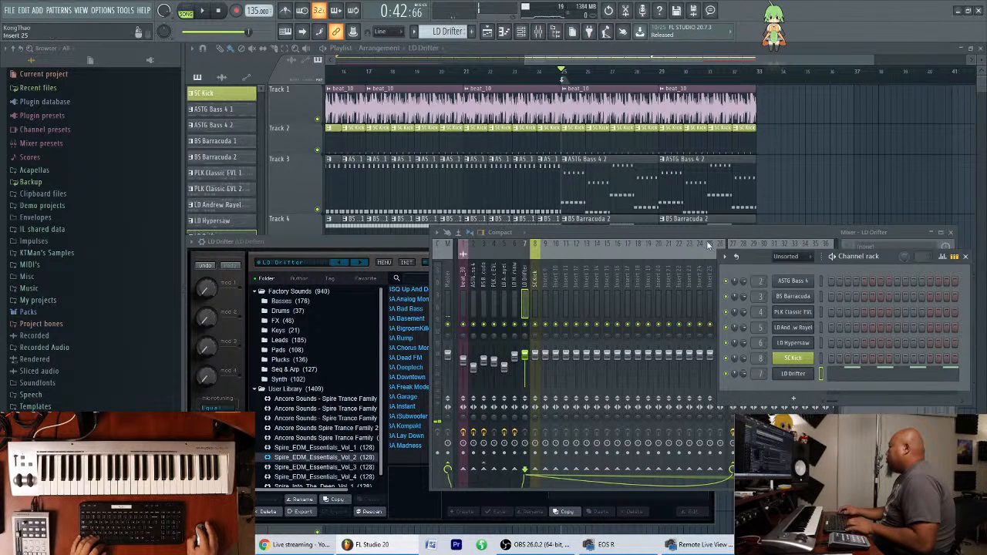
{"action": "left_click_drag", "start_coordinate": [694, 234], "coordinate": [625, 241]}
{"action": "left_click", "coordinate": [674, 290]}
{"action": "left_click", "coordinate": [774, 277]}
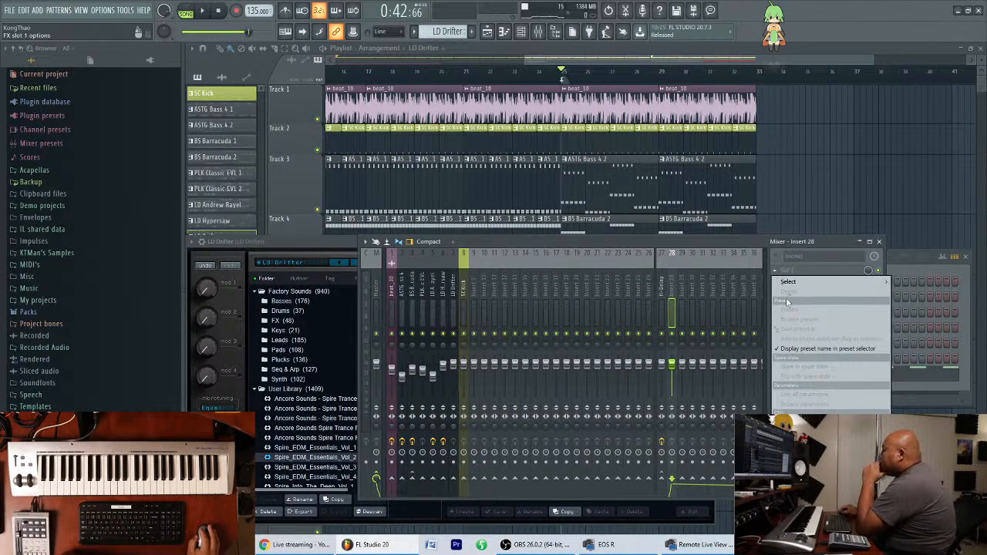
{"action": "mouse_move", "coordinate": [788, 282]}
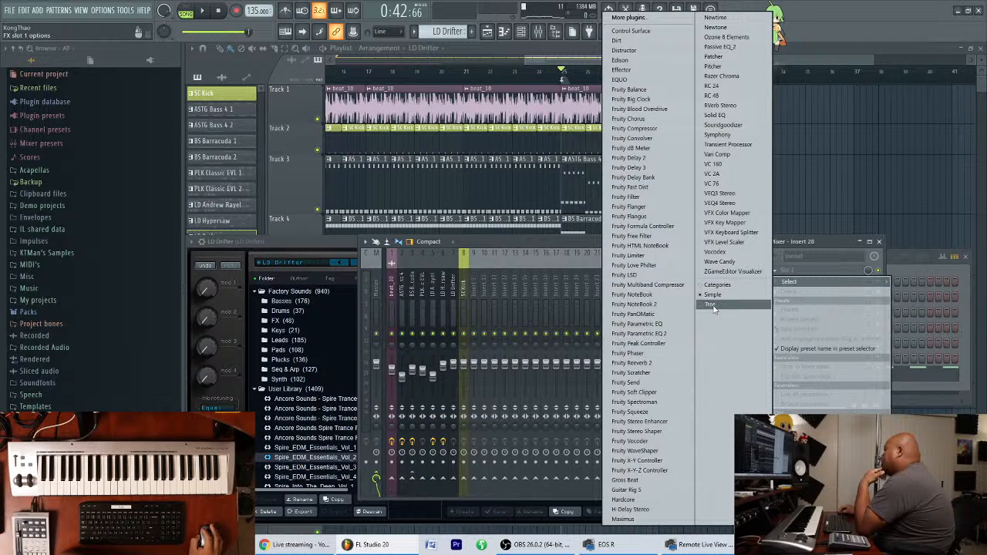
{"action": "left_click", "coordinate": [732, 98]}
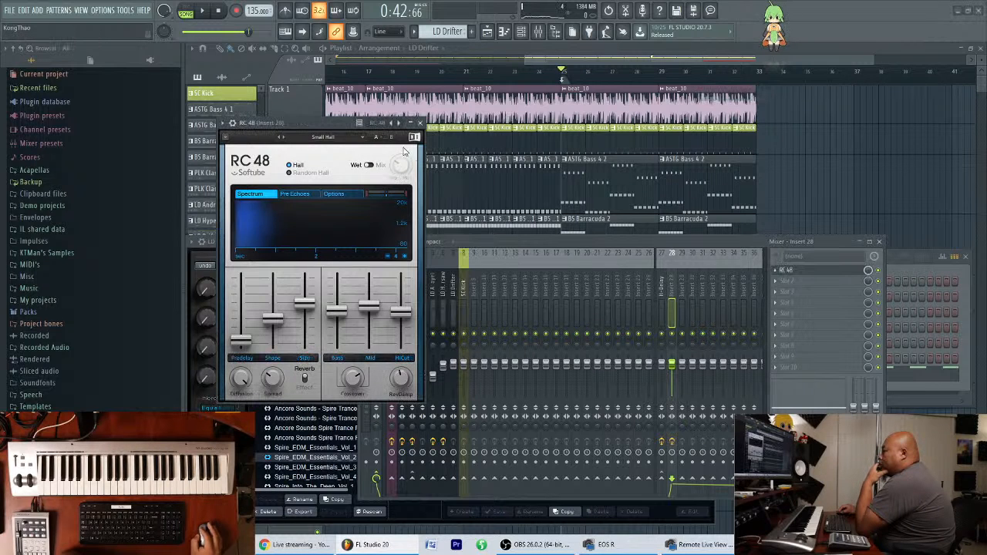
Arrange the reverb and mixer windows side by side and rename mixer track Insert 28 as RC 48.
{"action": "left_click_drag", "start_coordinate": [330, 123], "coordinate": [835, 64]}
{"action": "left_click_drag", "start_coordinate": [599, 243], "coordinate": [440, 262]}
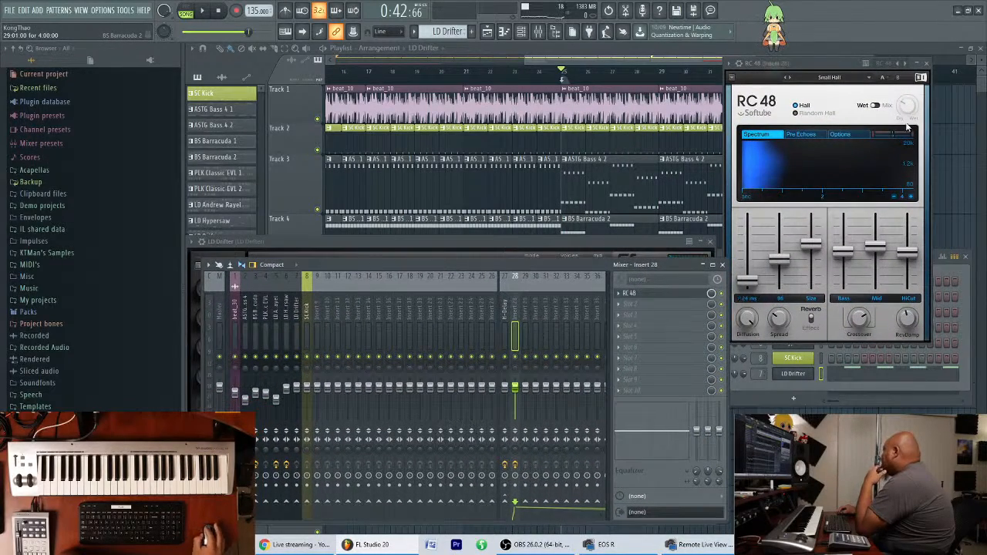
{"action": "left_click_drag", "start_coordinate": [846, 63], "coordinate": [854, 67]}
{"action": "left_click", "coordinate": [515, 320]}
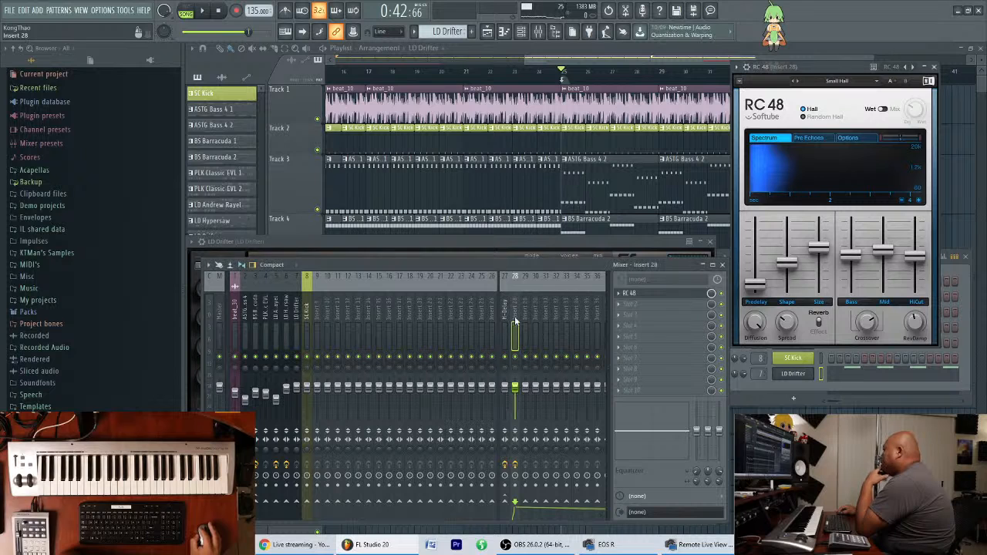
{"action": "key", "text": "F2"}
{"action": "type", "text": "RC 48"}
{"action": "key", "text": "Return"}
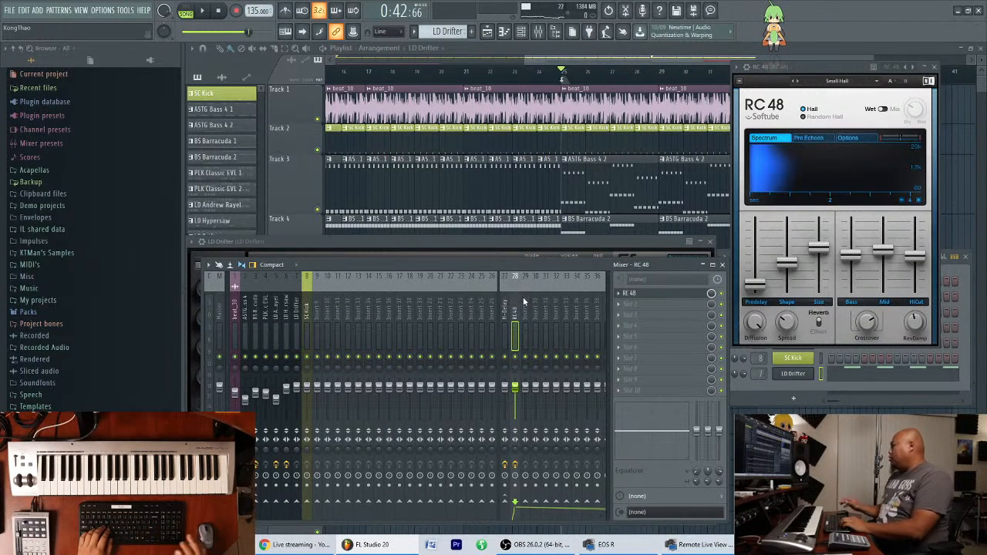
Send the LD Drifter mixer track to the RC 48 track and move the reverb window down beside the mixer.
{"action": "left_click", "coordinate": [296, 323]}
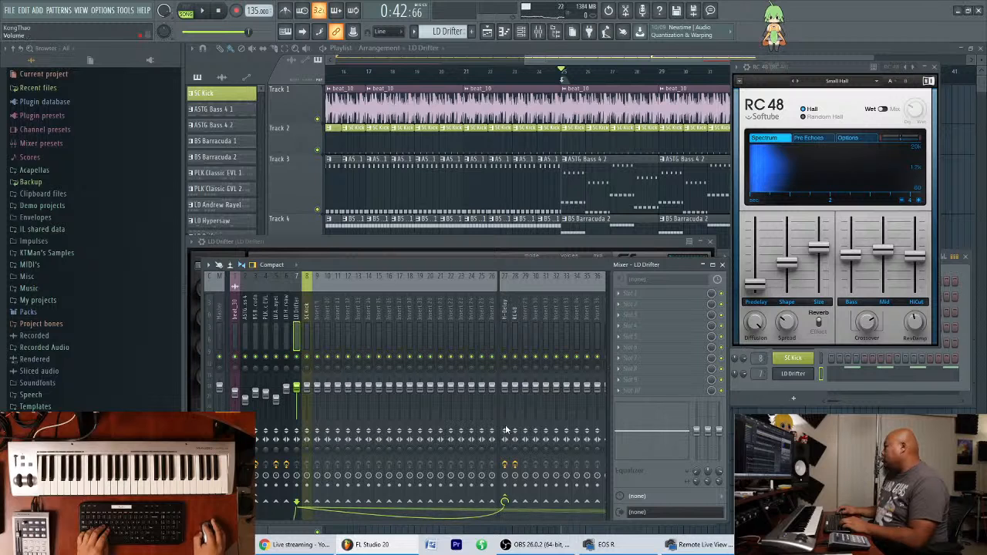
{"action": "left_click", "coordinate": [515, 502]}
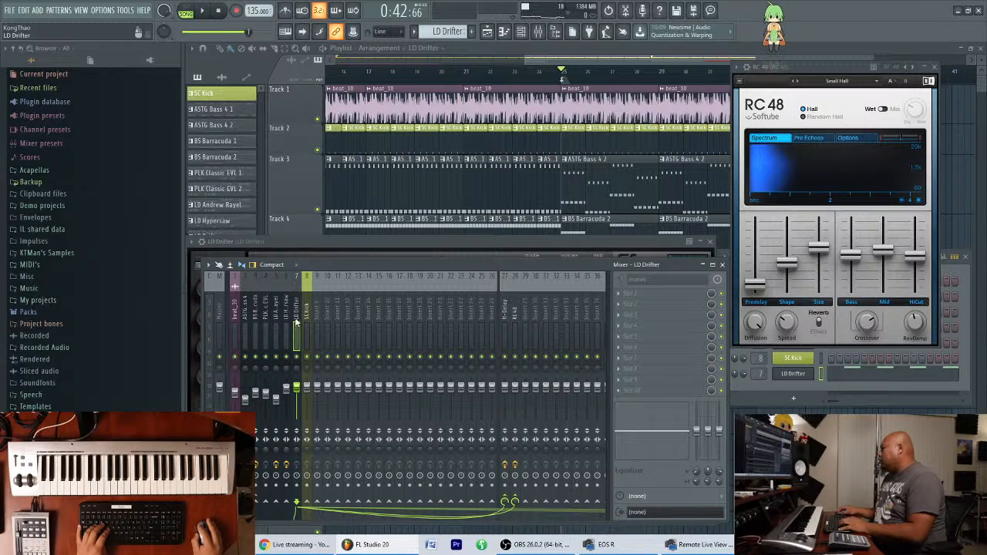
{"action": "left_click_drag", "start_coordinate": [825, 68], "coordinate": [860, 255]}
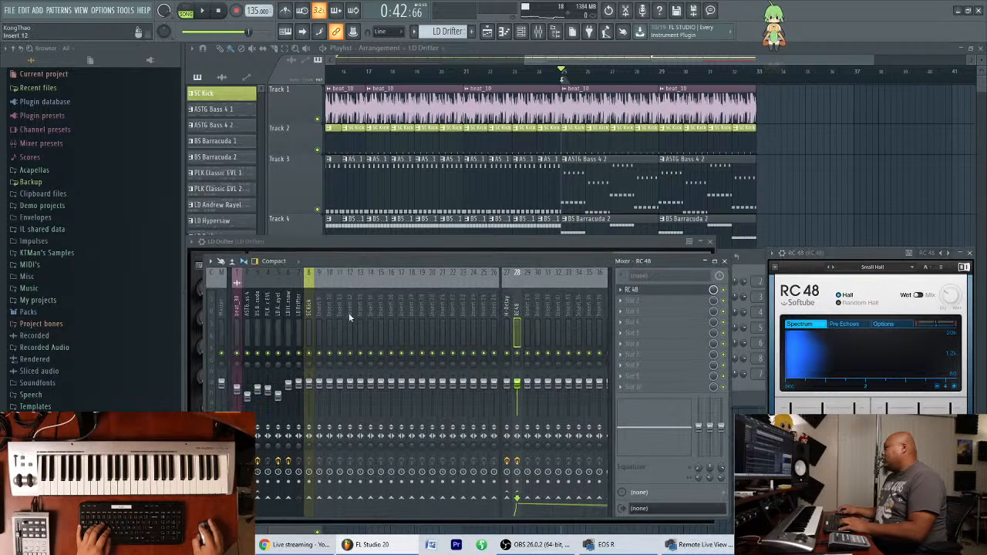
{"action": "left_click", "coordinate": [301, 324]}
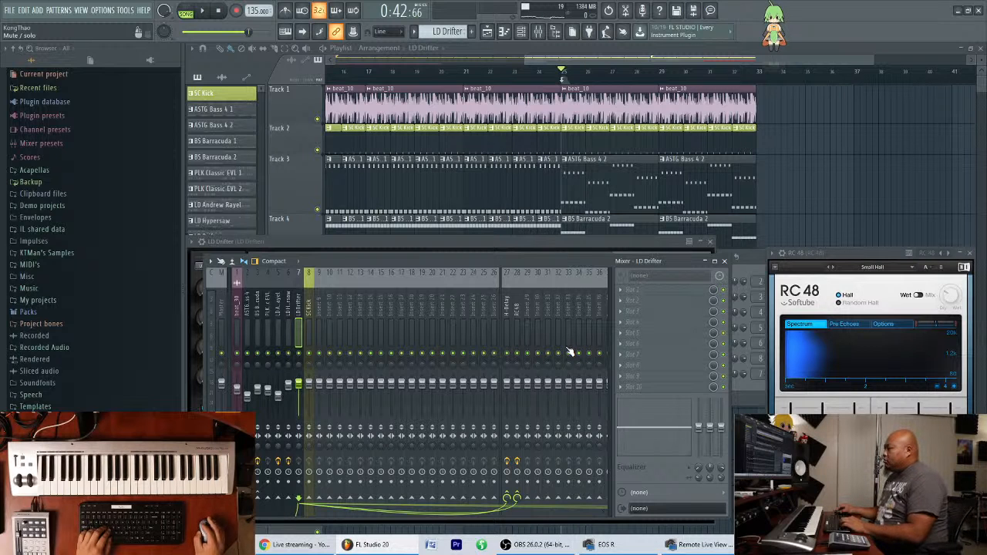
Close the Spire window and reposition the mixer below the playlist tracks, next to the reverb window.
{"action": "mouse_move", "coordinate": [550, 261]}
{"action": "left_mouse_down"}
{"action": "mouse_move", "coordinate": [530, 274]}
{"action": "mouse_move", "coordinate": [546, 230]}
{"action": "mouse_move", "coordinate": [531, 242]}
{"action": "mouse_move", "coordinate": [536, 273]}
{"action": "mouse_move", "coordinate": [589, 259]}
{"action": "mouse_move", "coordinate": [564, 255]}
{"action": "left_mouse_up"}
{"action": "left_click", "coordinate": [710, 242]}
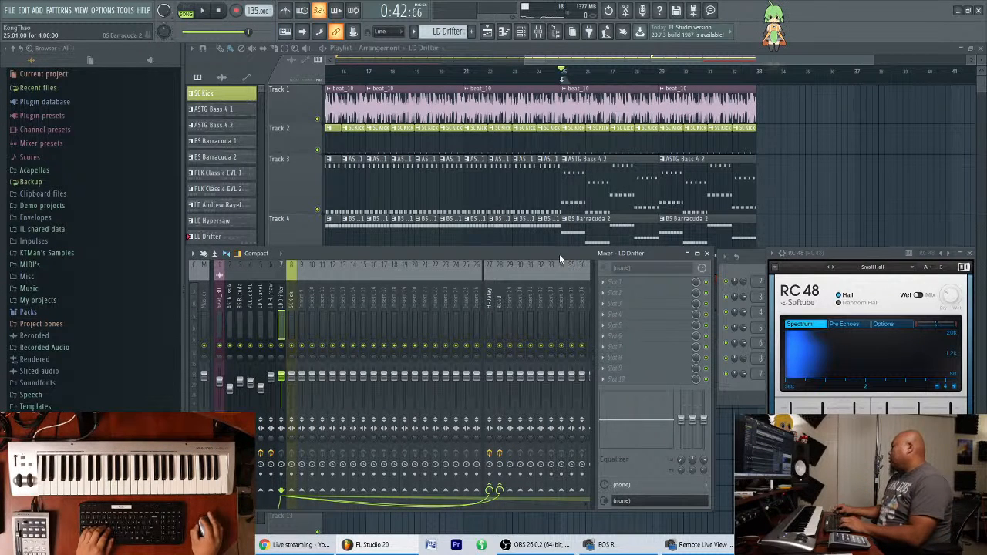
{"action": "left_click_drag", "start_coordinate": [558, 253], "coordinate": [556, 273]}
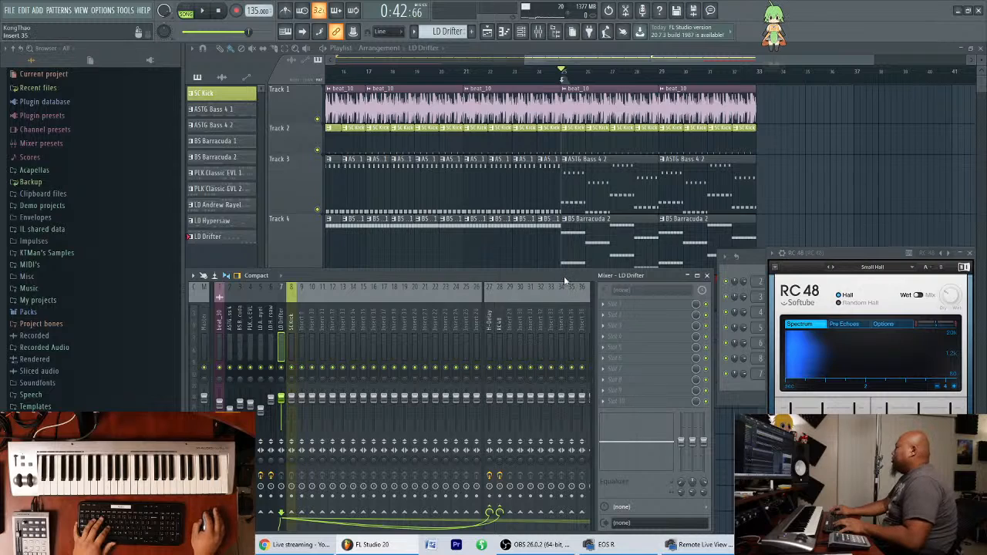
{"action": "left_click_drag", "start_coordinate": [568, 277], "coordinate": [609, 278]}
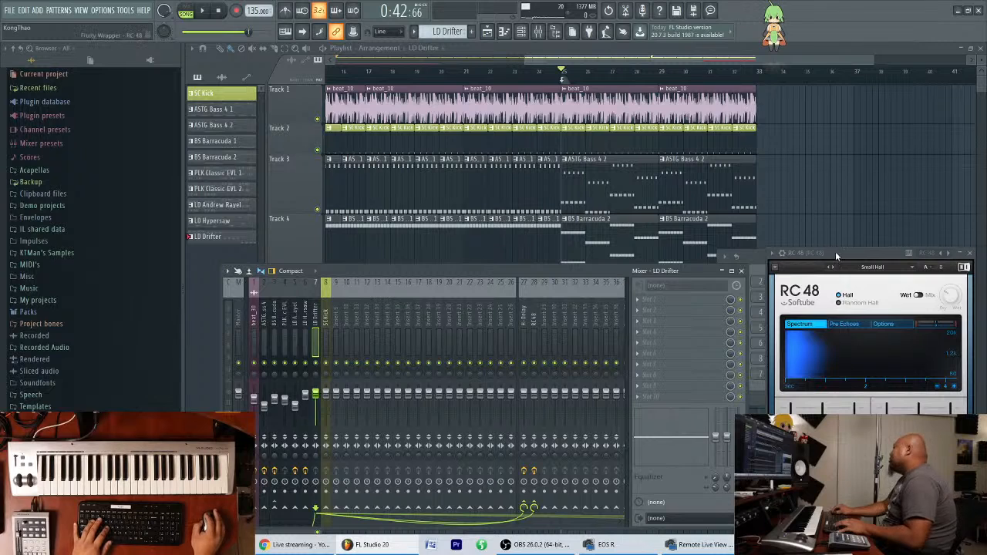
Close the RC 48 reverb window and arrange the mixer and channel rack side by side beneath the playlist tracks.
{"action": "left_click", "coordinate": [845, 257]}
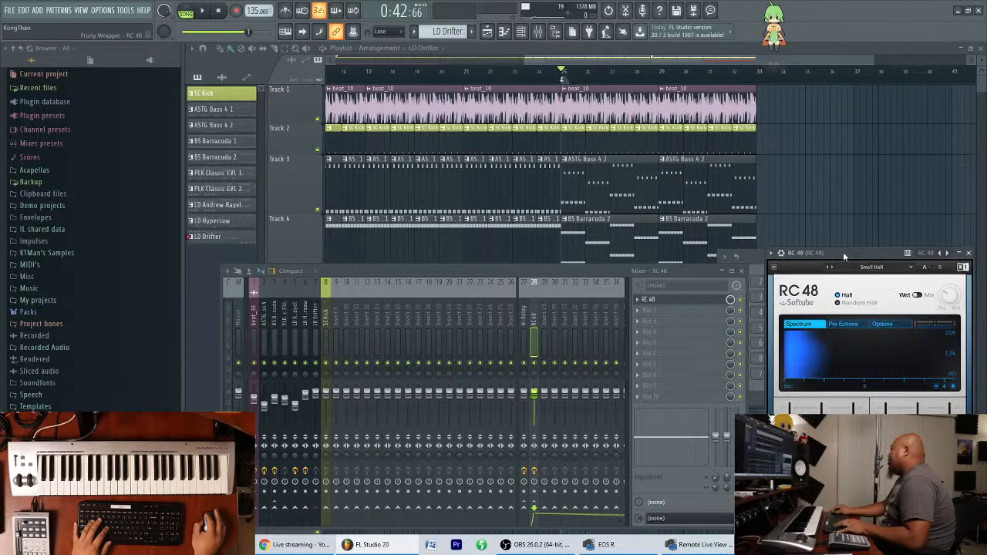
{"action": "left_click_drag", "start_coordinate": [846, 256], "coordinate": [847, 256]}
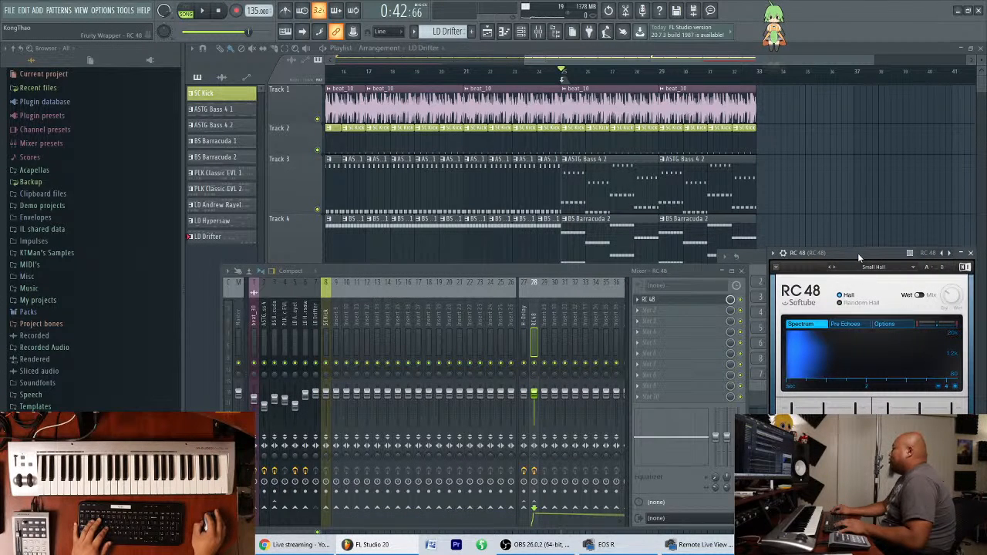
{"action": "left_click", "coordinate": [971, 254]}
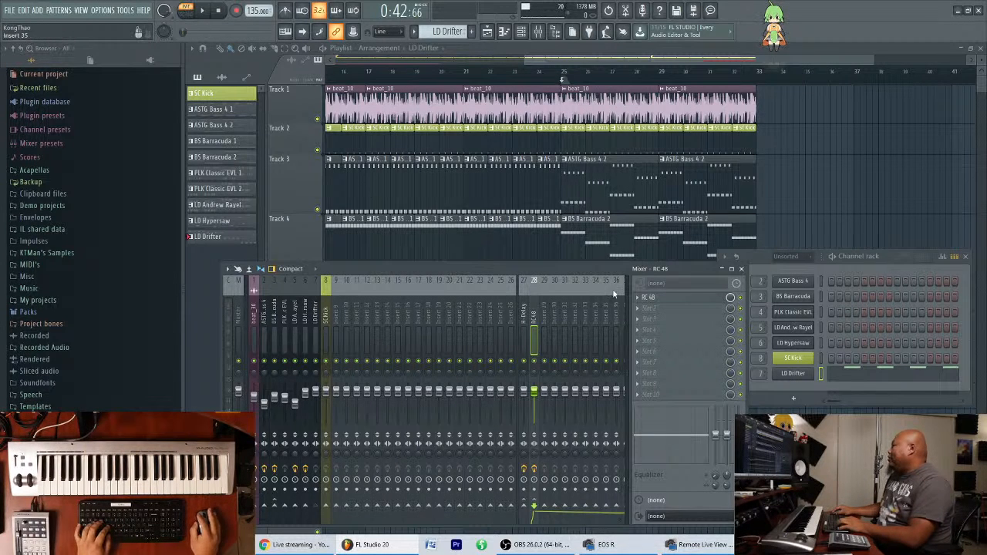
{"action": "left_click_drag", "start_coordinate": [594, 265], "coordinate": [556, 277]}
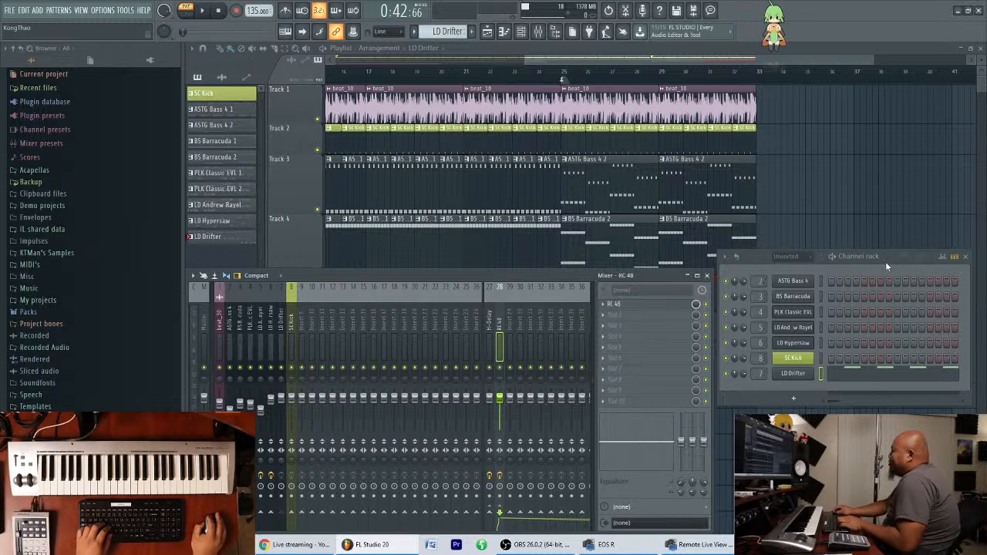
{"action": "left_click_drag", "start_coordinate": [887, 267], "coordinate": [888, 279]}
Play the LD Drifter pattern on its own, select the H-Delay mixer track and open the LD Drifter piano roll.
{"action": "key", "text": "space"}
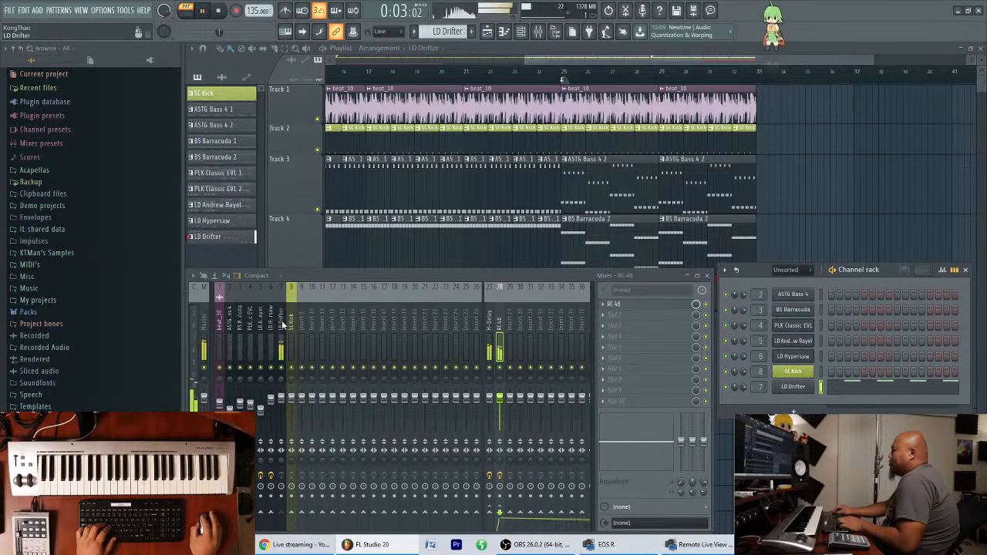
{"action": "left_click", "coordinate": [487, 328]}
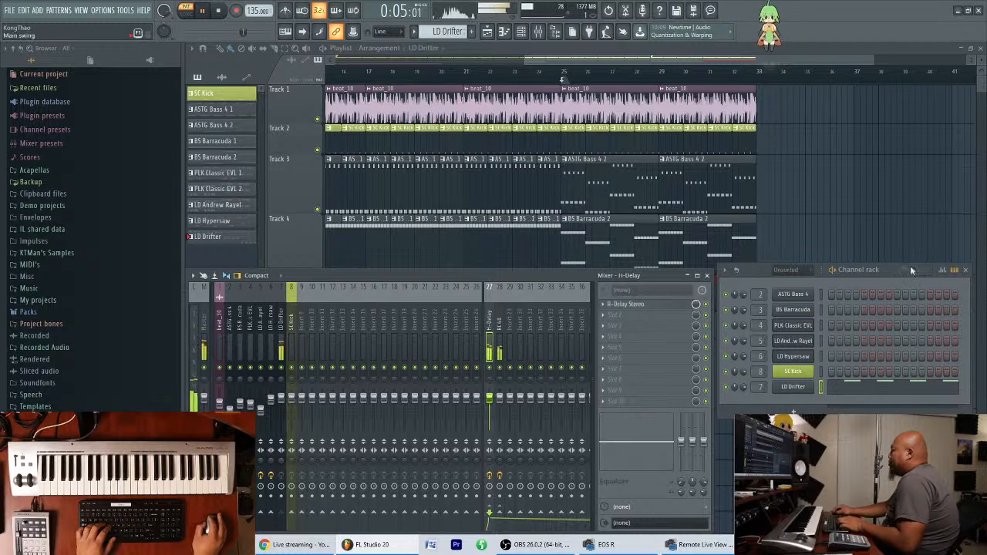
{"action": "left_click", "coordinate": [869, 384]}
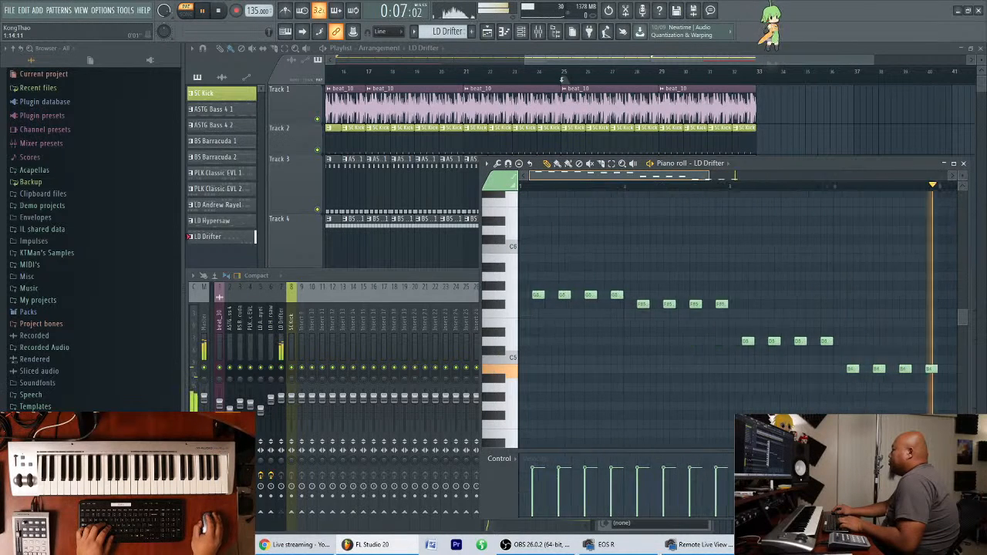
{"action": "key", "text": "space"}
Try adding a B5 note above the repeated notes in bars 1 and 2 of LD Drifter, auditioning each, and close the piano roll.
{"action": "scroll", "coordinate": [599, 306], "scroll_direction": "up", "scroll_amount": 3}
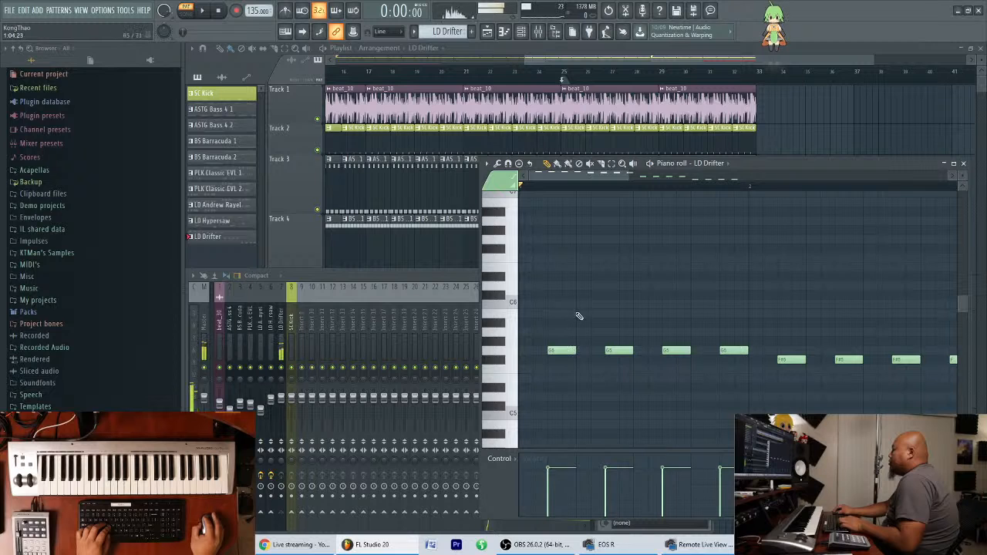
{"action": "left_click_drag", "start_coordinate": [579, 312], "coordinate": [637, 312]}
{"action": "key", "text": "space"}
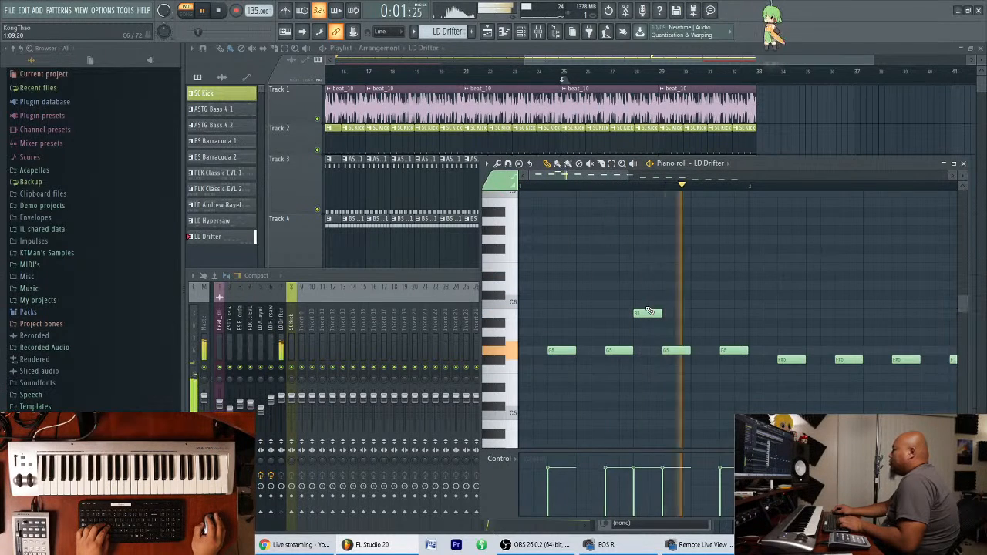
{"action": "key", "text": "space"}
{"action": "scroll", "coordinate": [770, 330], "scroll_direction": "down", "scroll_amount": 2}
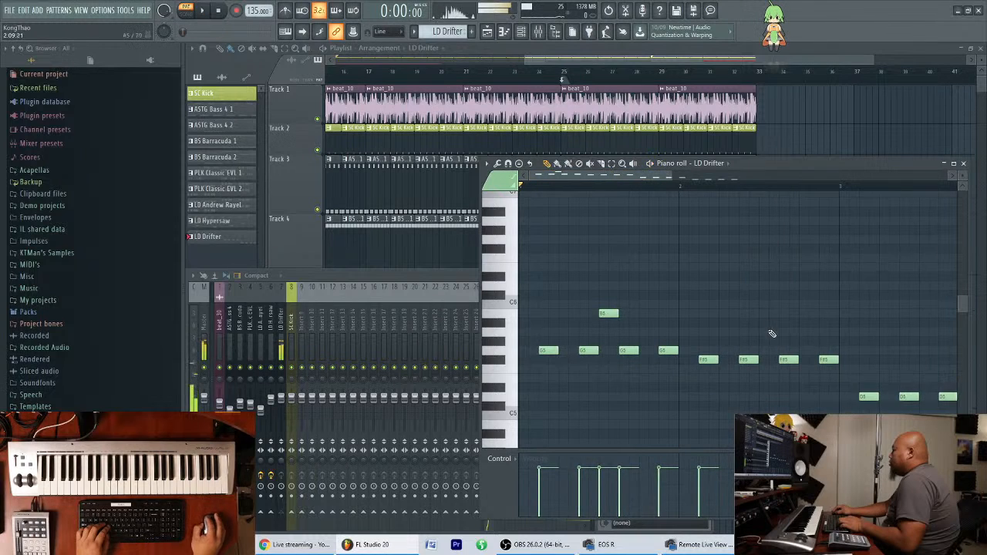
{"action": "left_click_drag", "start_coordinate": [760, 313], "coordinate": [761, 312]}
{"action": "key", "text": "space"}
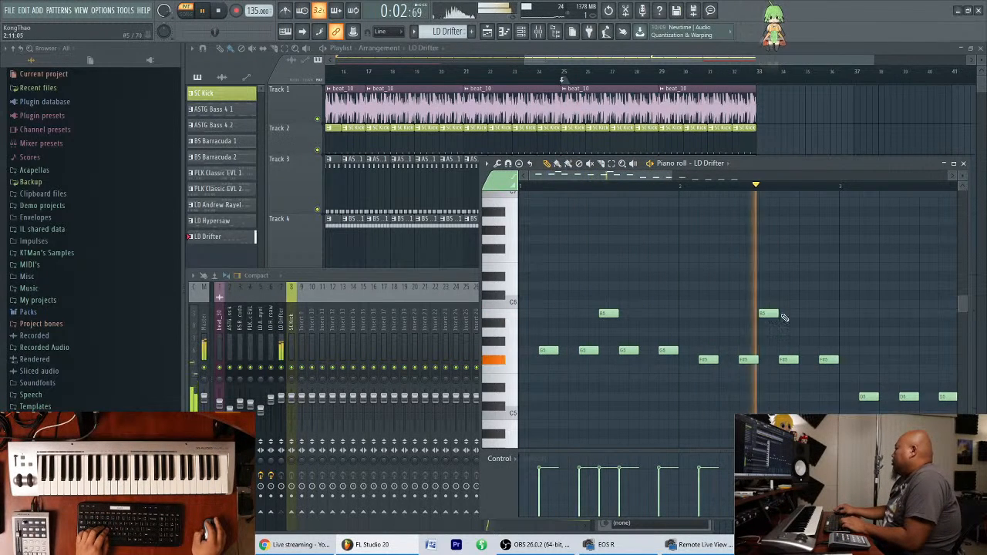
{"action": "key", "text": "space"}
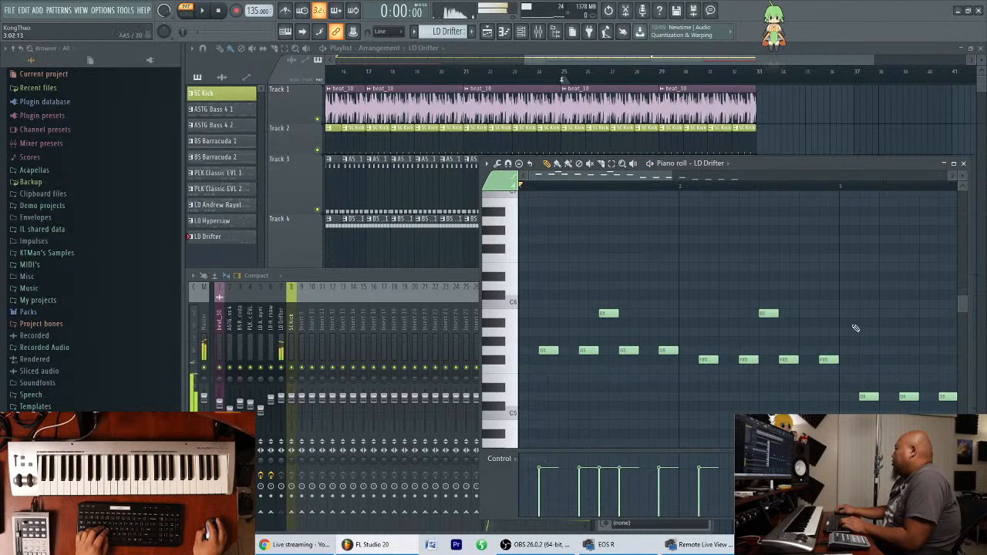
{"action": "left_click", "coordinate": [964, 164]}
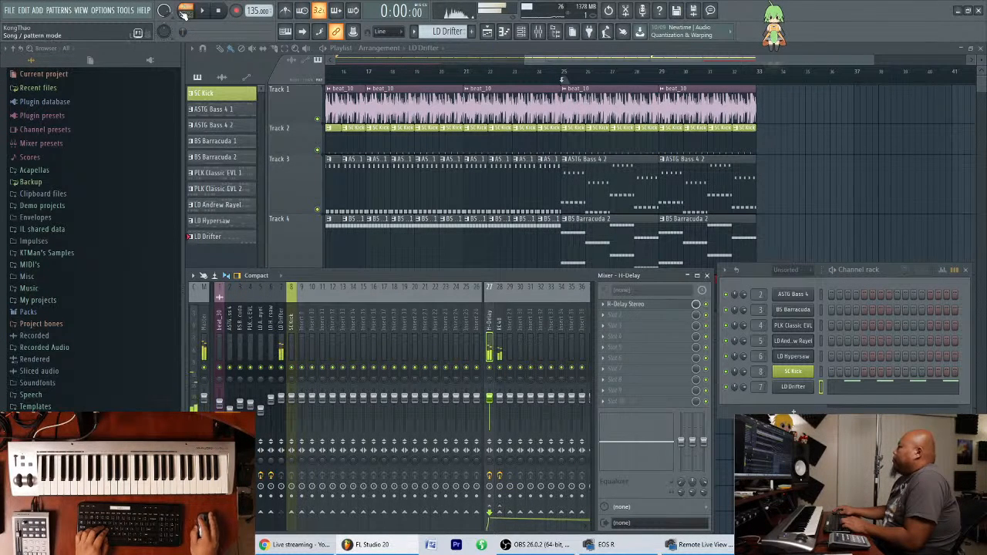
Play the song from bar 25 to hear the LD Drifter lead with the full arrangement, checking the mixer levels during playback.
{"action": "left_click", "coordinate": [568, 75]}
{"action": "key", "text": "space"}
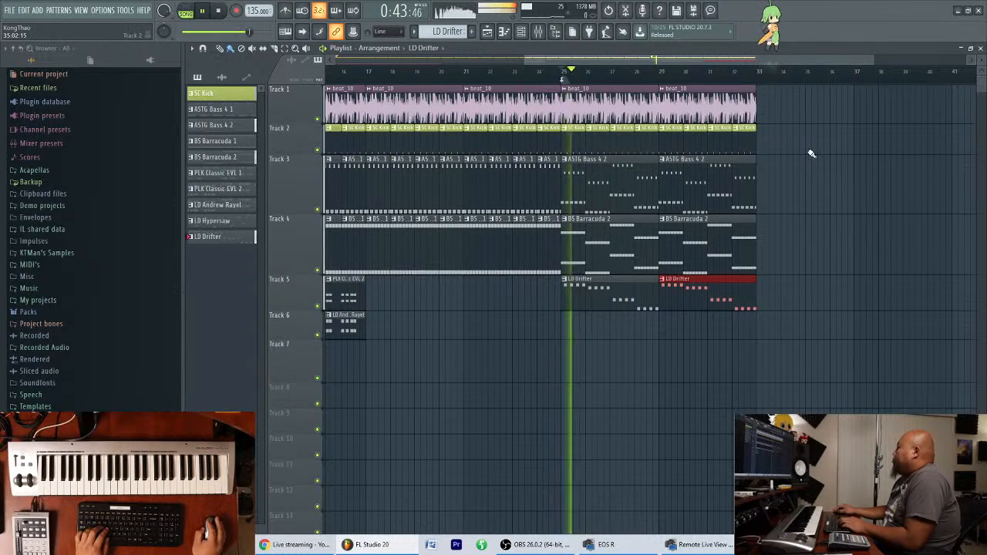
{"action": "left_click", "coordinate": [542, 34]}
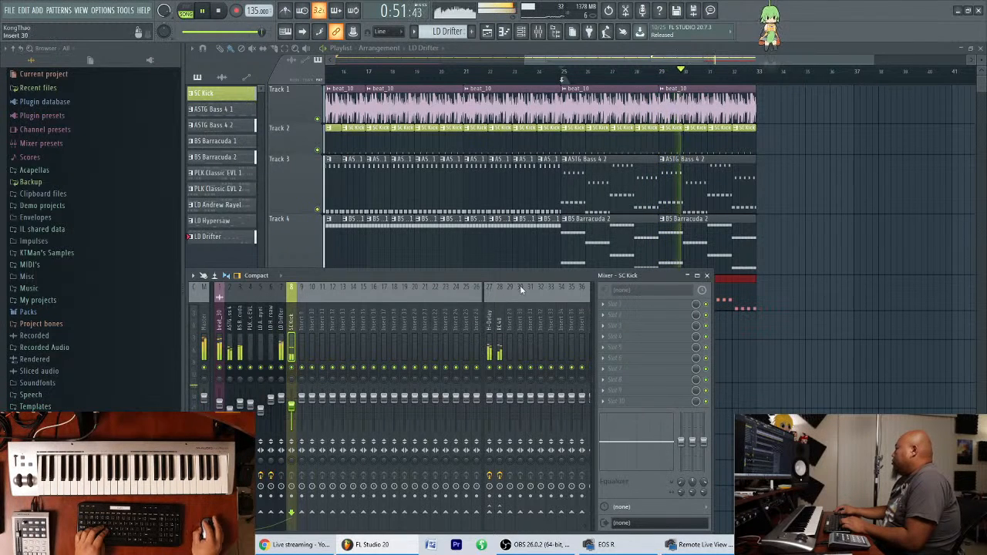
{"action": "left_click", "coordinate": [707, 276]}
{"action": "key", "text": "space"}
Open the LD Drifter clip's notes and duplicate the whole four-bar melody into bars 5 to 8.
{"action": "double_click", "coordinate": [614, 294]}
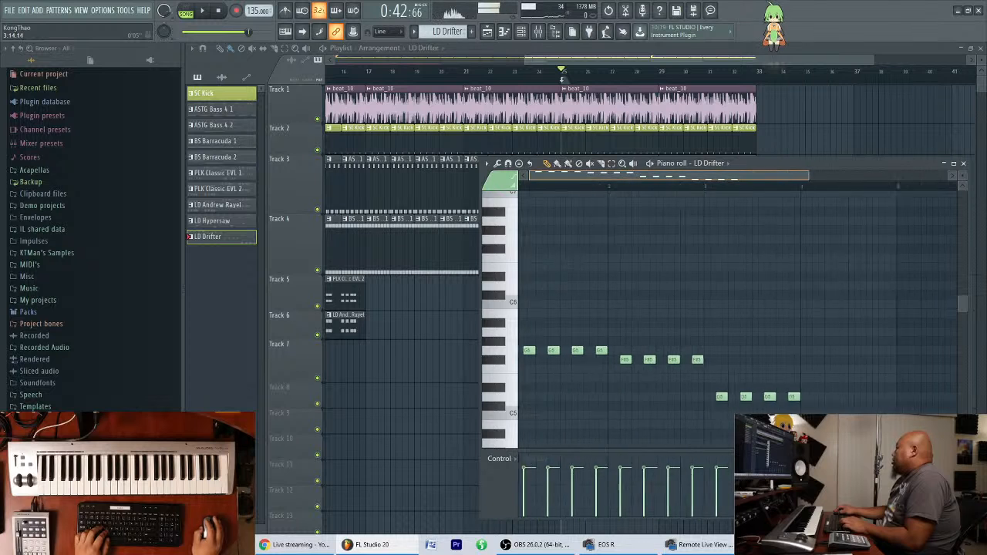
{"action": "key", "text": "ctrl+a"}
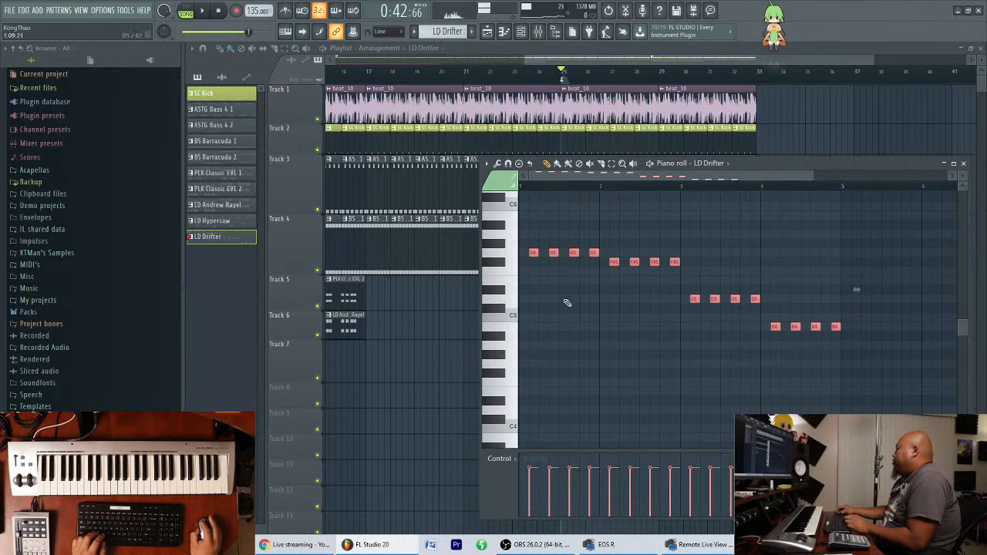
{"action": "key", "text": "ctrl+b"}
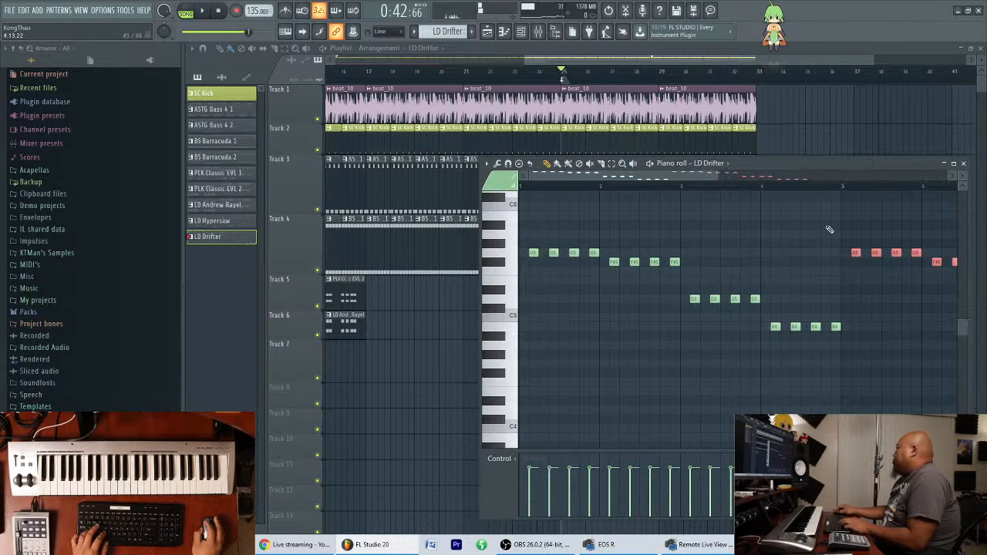
{"action": "scroll", "coordinate": [806, 185], "scroll_direction": "down", "scroll_amount": 5}
{"action": "scroll", "coordinate": [806, 185], "scroll_direction": "up", "scroll_amount": 4}
{"action": "key", "text": "ctrl+d"}
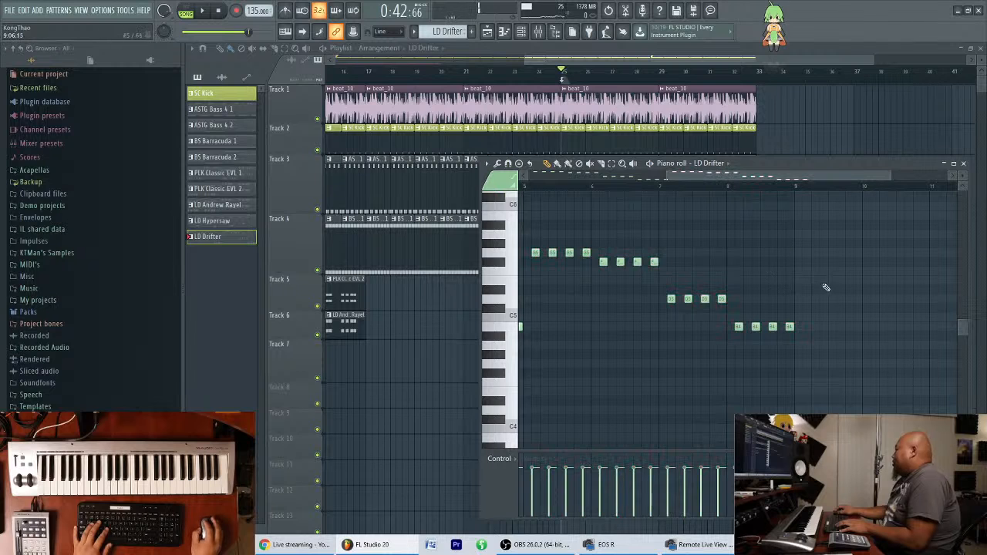
Raise the four B4 notes in bar 8 of LD Drifter to B5 and audition the pattern from bar 5.
{"action": "scroll", "coordinate": [732, 318], "scroll_direction": "up", "scroll_amount": 2}
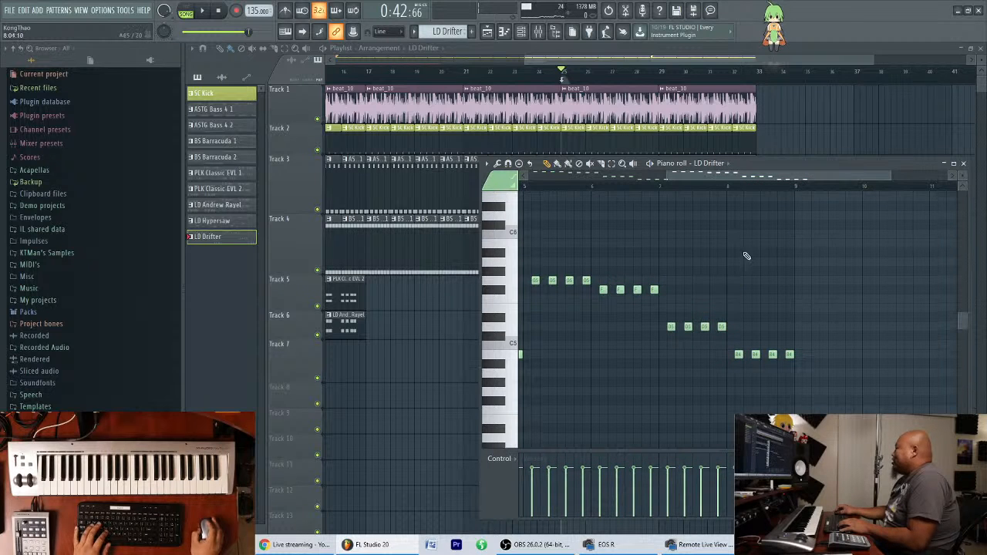
{"action": "left_click_drag", "start_coordinate": [780, 171], "coordinate": [770, 172]}
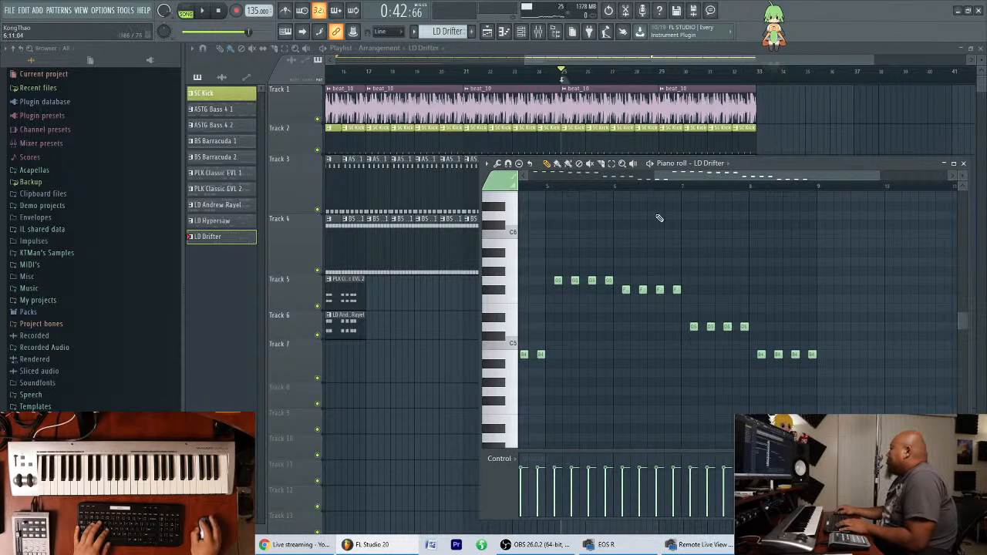
{"action": "left_click_drag", "start_coordinate": [762, 369], "coordinate": [763, 370]}
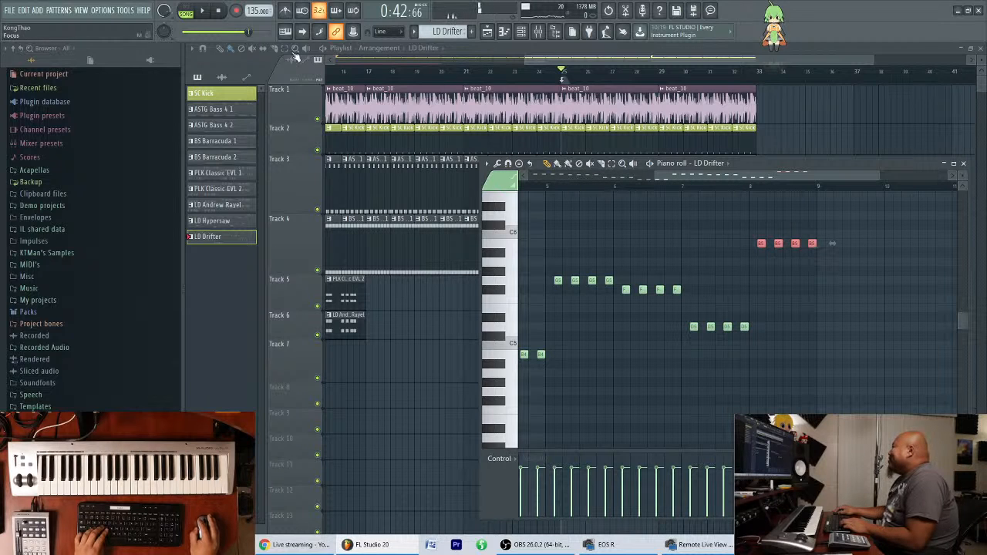
{"action": "left_click", "coordinate": [553, 191]}
{"action": "key", "text": "space"}
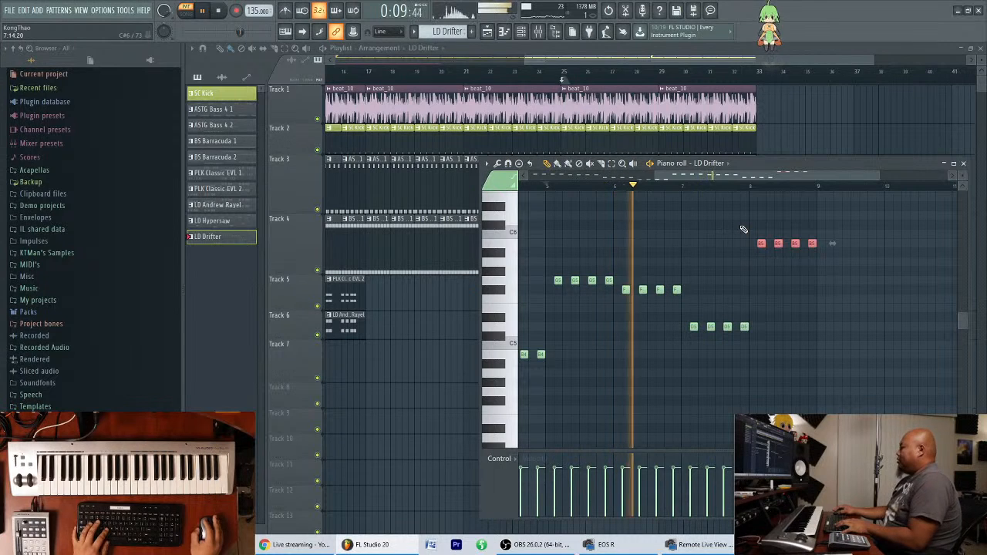
{"action": "left_click", "coordinate": [733, 242]}
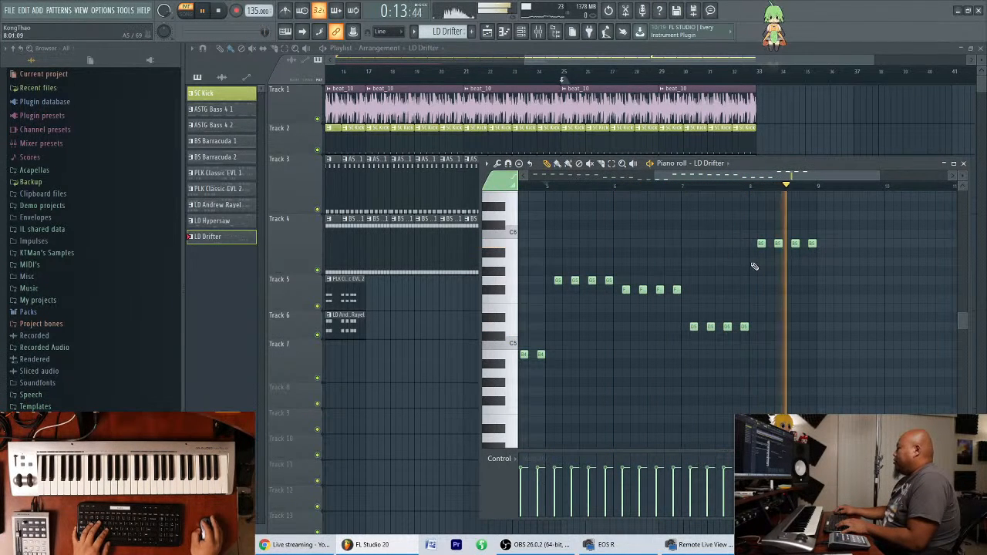
{"action": "key", "text": "space"}
Lower the last two B5 notes in bar 8 to A5 and audition the new melody ending.
{"action": "scroll", "coordinate": [802, 199], "scroll_direction": "up", "scroll_amount": 4}
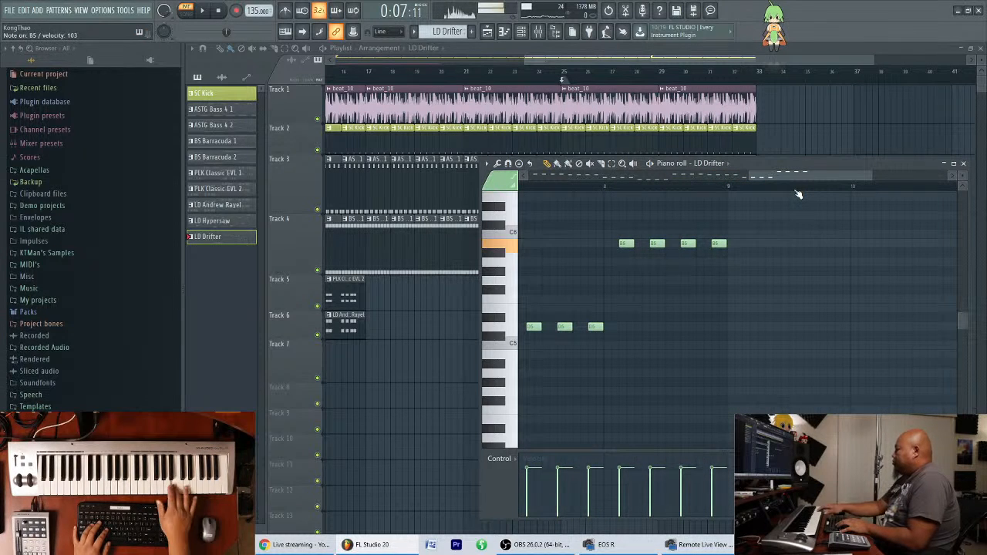
{"action": "left_click_drag", "start_coordinate": [761, 268], "coordinate": [669, 212]}
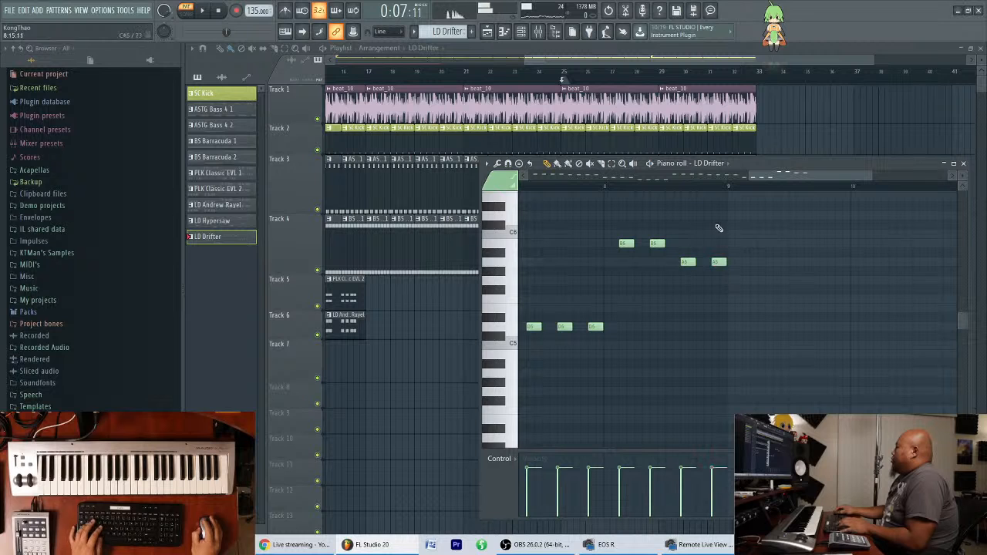
{"action": "scroll", "coordinate": [784, 179], "scroll_direction": "down", "scroll_amount": 4}
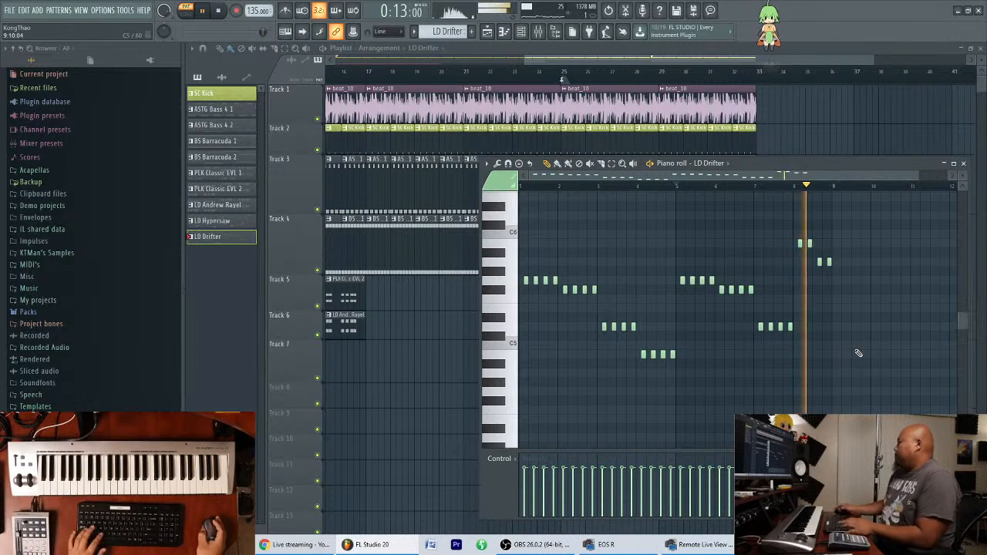
{"action": "key", "text": "space"}
Switch to song mode and play the arrangement from bar 25 through the end of the extended LD Drifter melody.
{"action": "left_click", "coordinate": [185, 13]}
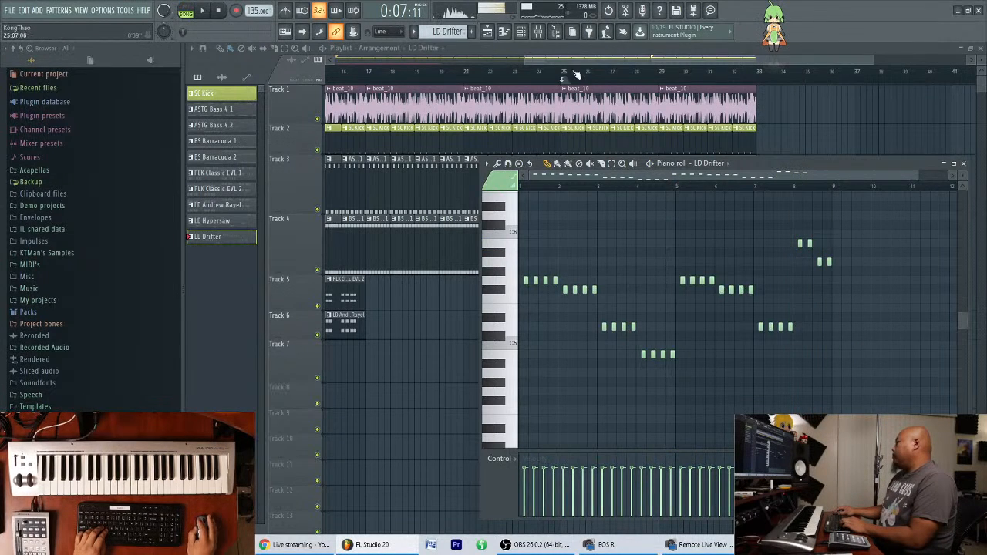
{"action": "left_click", "coordinate": [563, 72]}
{"action": "key", "text": "space"}
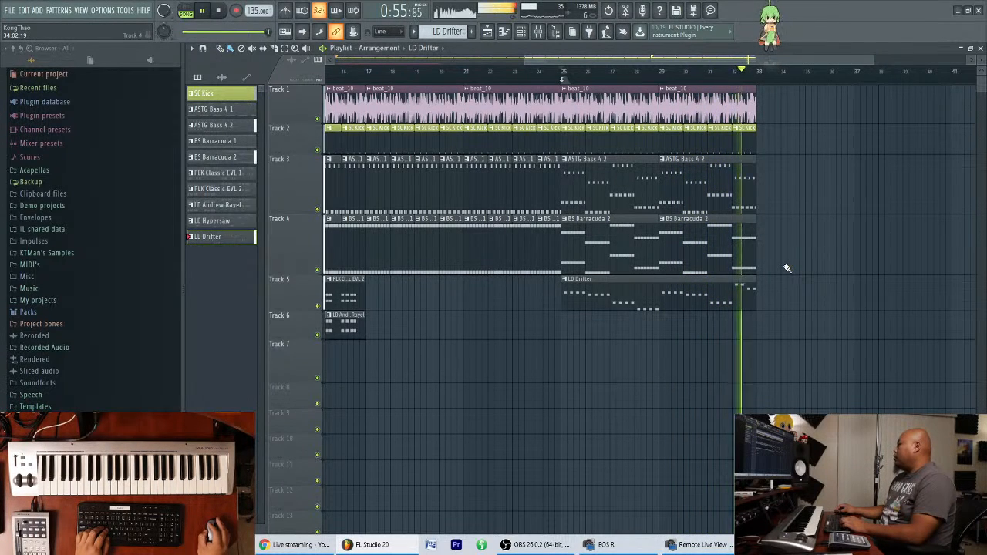
{"action": "key", "text": "space"}
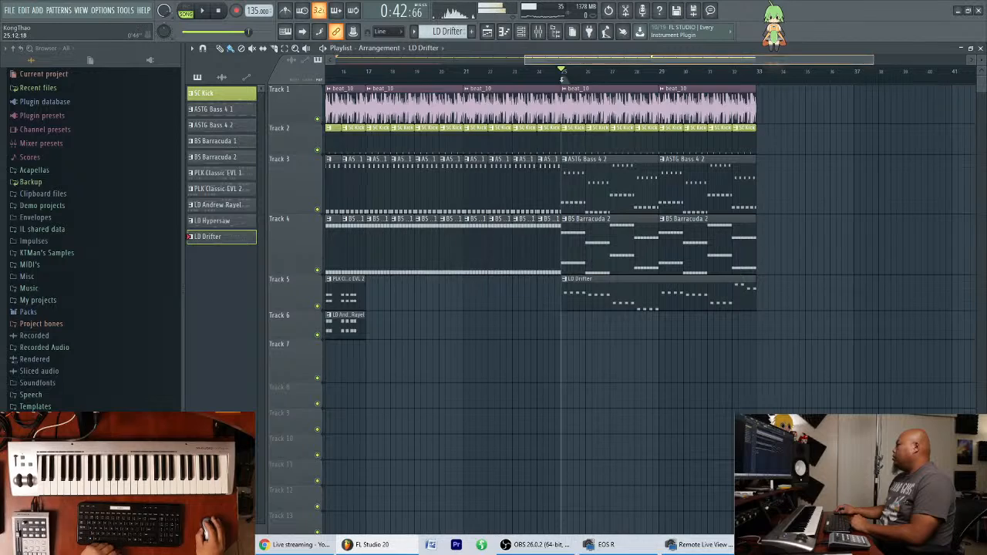
Show the whole arrangement in the playlist and play the song from bar 1 to review it.
{"action": "scroll", "coordinate": [575, 61], "scroll_direction": "down", "scroll_amount": 4}
{"action": "scroll", "coordinate": [575, 61], "scroll_direction": "up", "scroll_amount": 1}
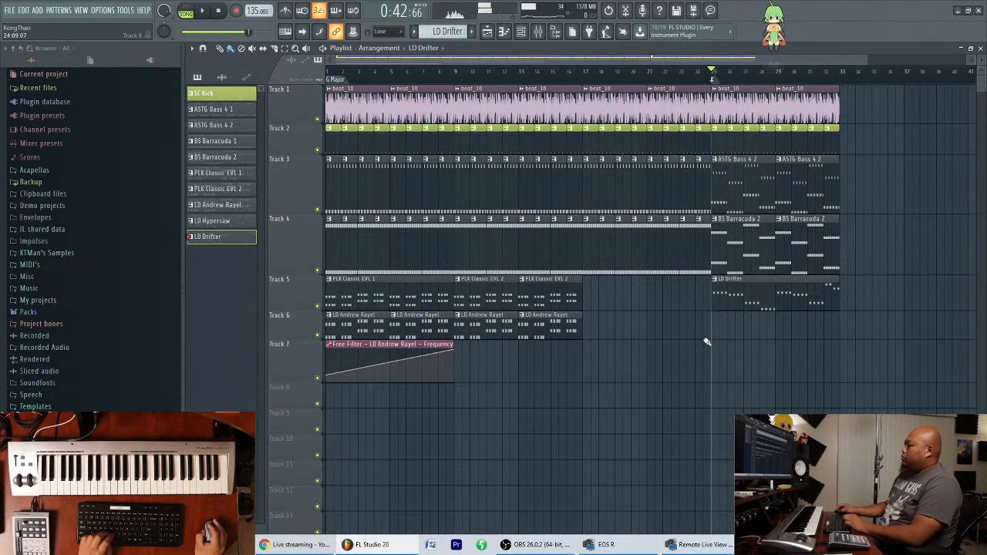
{"action": "left_click", "coordinate": [326, 72]}
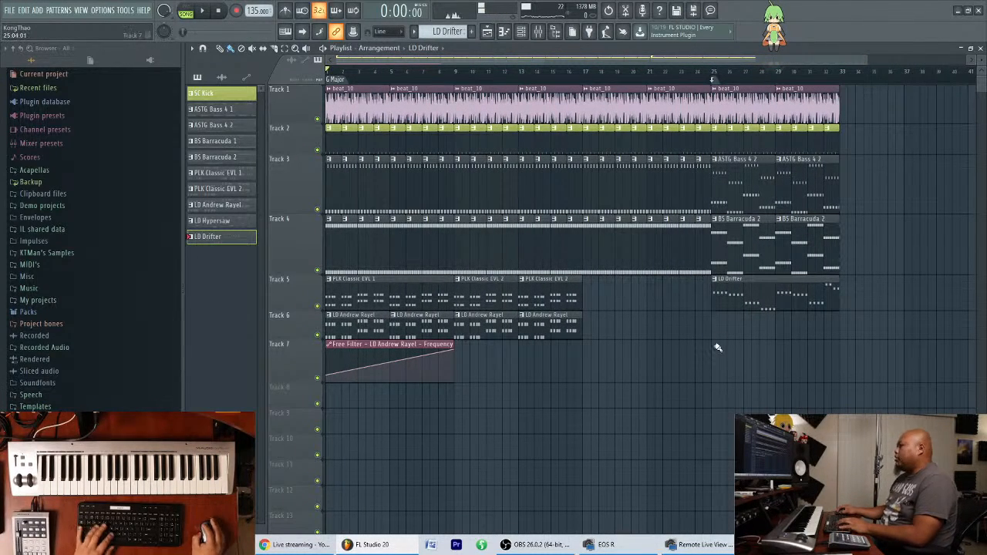
{"action": "key", "text": "space"}
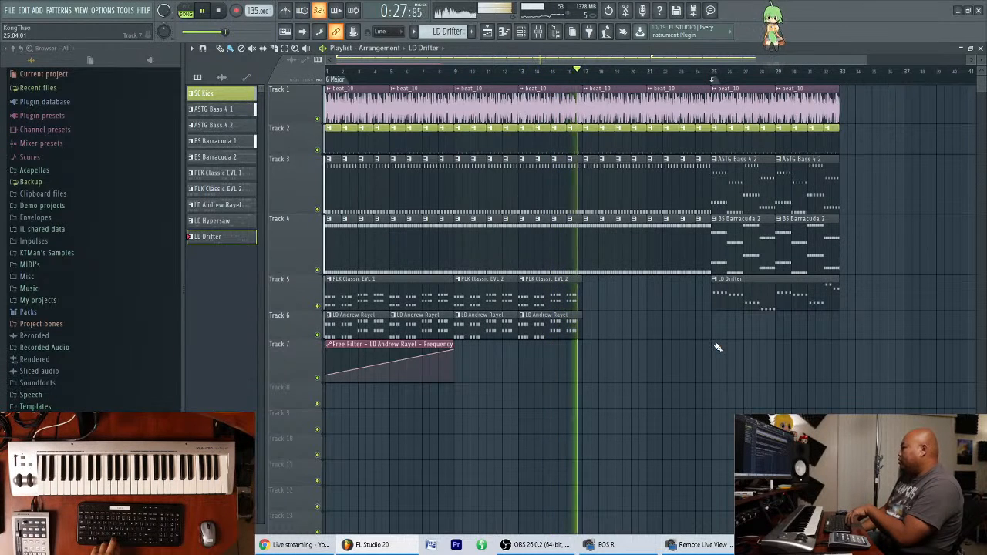
{"action": "key", "text": "space"}
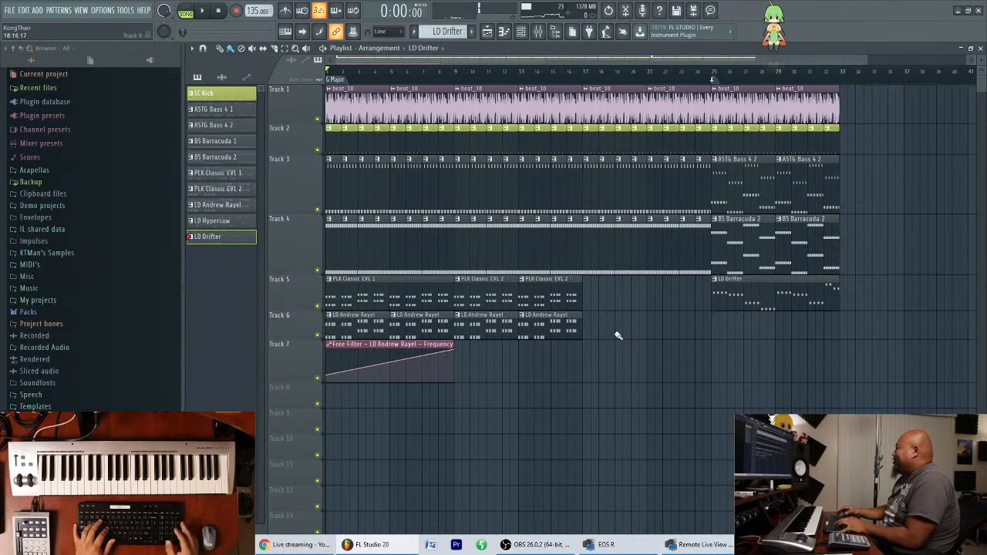
Place the song position at bar 25 and show the arrangement through the empty bars after bar 33.
{"action": "left_click", "coordinate": [705, 73]}
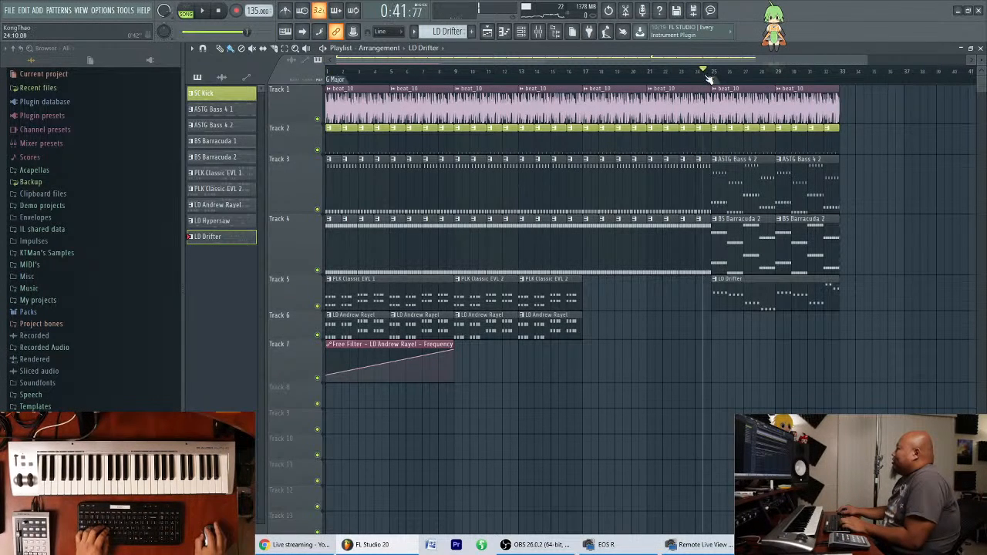
{"action": "scroll", "coordinate": [571, 87], "scroll_direction": "up", "scroll_amount": 5}
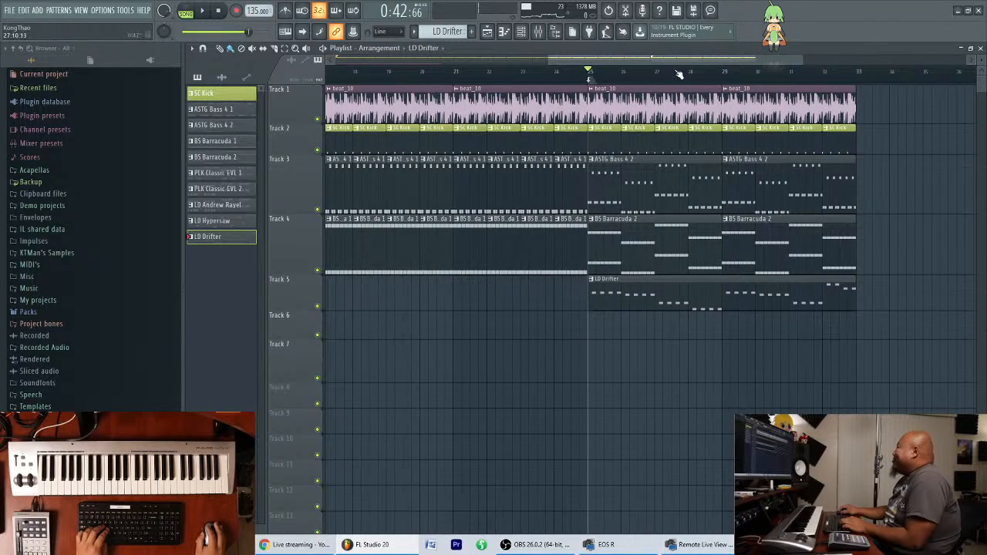
{"action": "scroll", "coordinate": [679, 74], "scroll_direction": "down", "scroll_amount": 5}
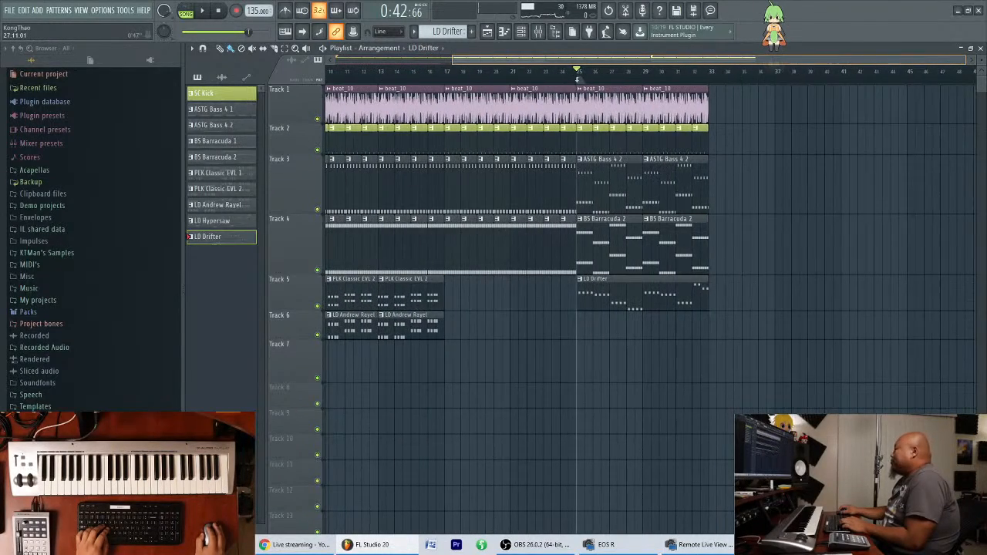
{"action": "scroll", "coordinate": [671, 62], "scroll_direction": "up", "scroll_amount": 3}
{"action": "scroll", "coordinate": [671, 62], "scroll_direction": "down", "scroll_amount": 3}
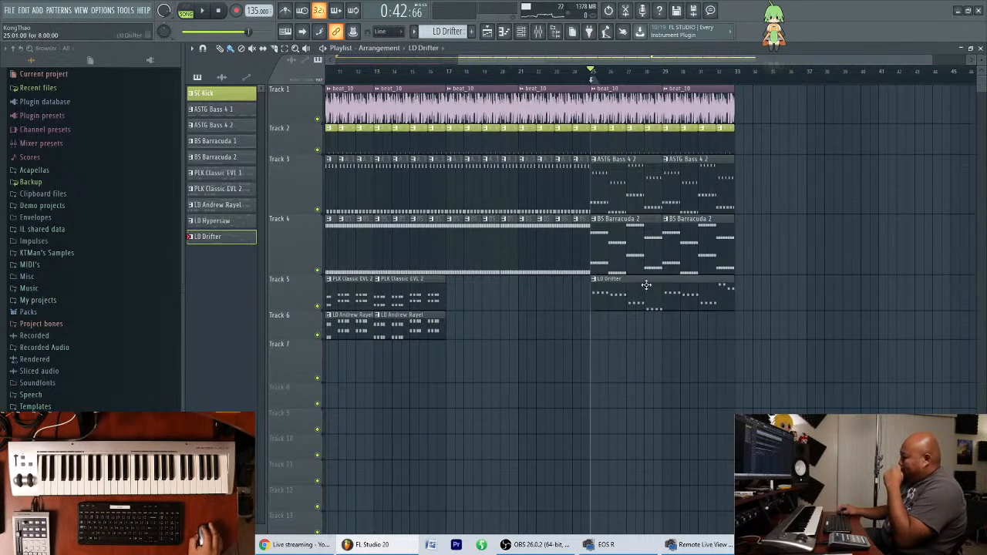
{"action": "left_click_drag", "start_coordinate": [626, 62], "coordinate": [689, 61]}
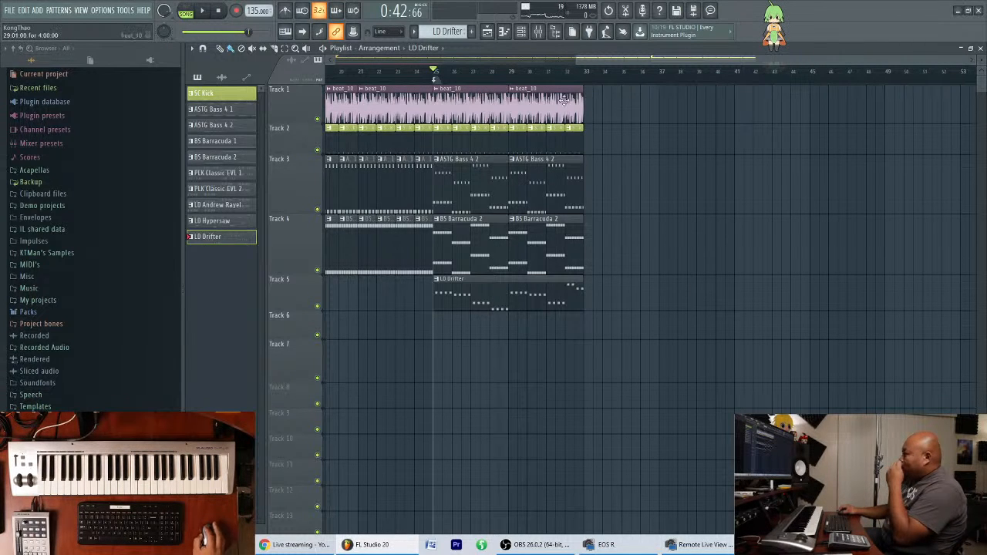
Show the mixer and check how LD Drifter is routed to the H-Delay and RC 48 send tracks.
{"action": "left_click", "coordinate": [543, 34]}
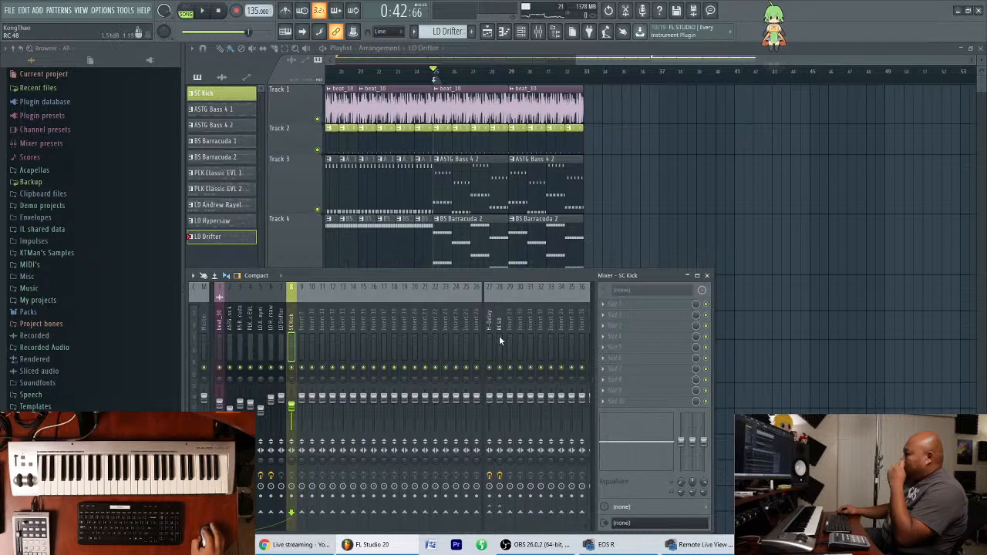
{"action": "left_click", "coordinate": [283, 355]}
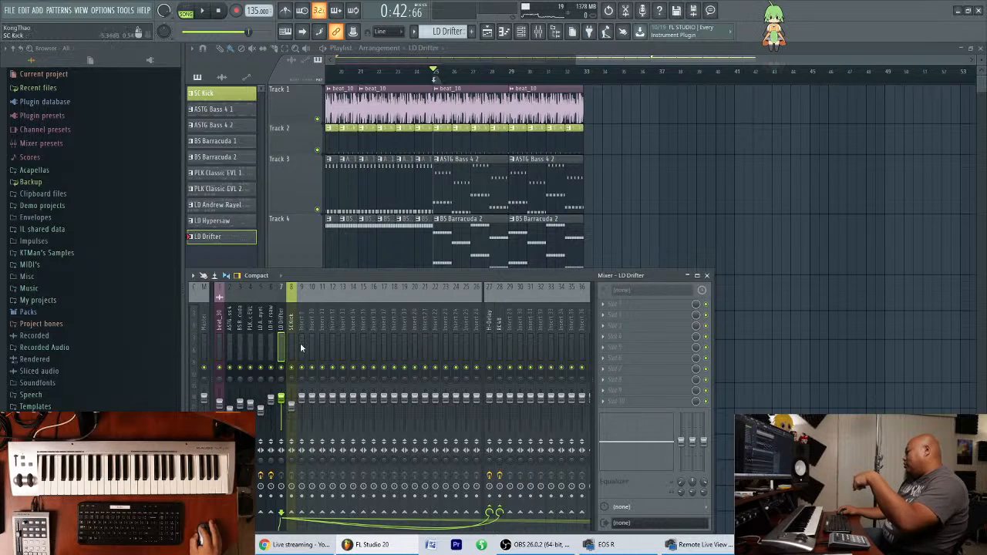
{"action": "left_click", "coordinate": [499, 329]}
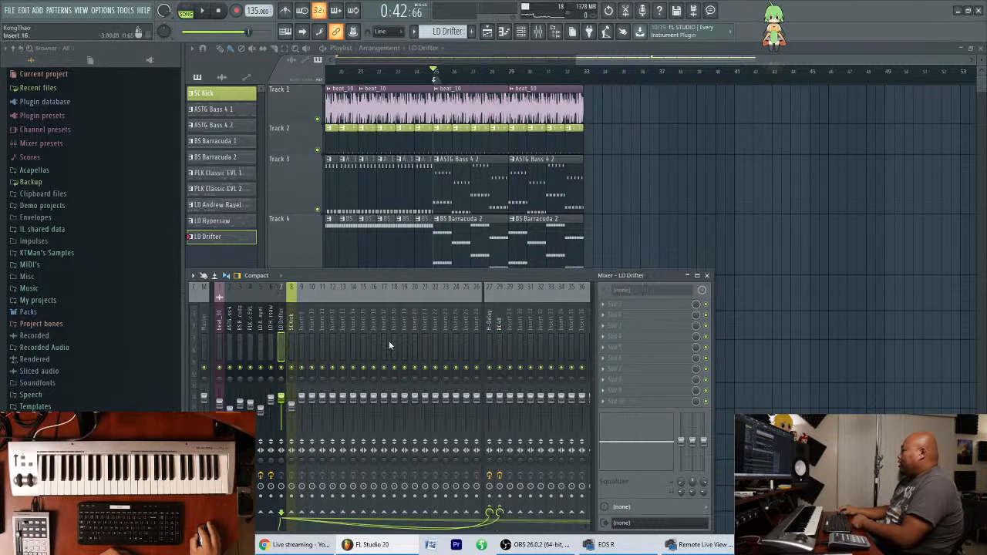
{"action": "left_click", "coordinate": [491, 331]}
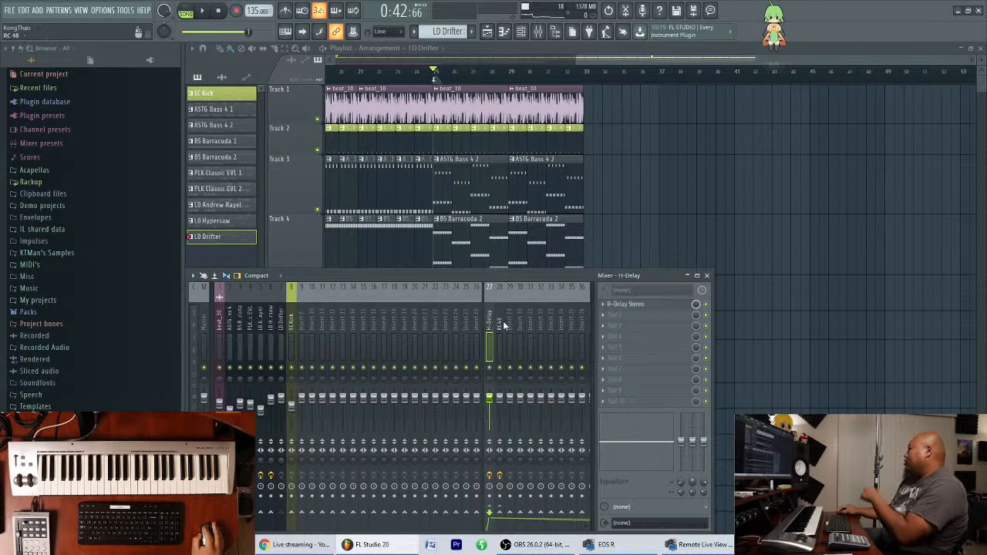
{"action": "left_click", "coordinate": [500, 332]}
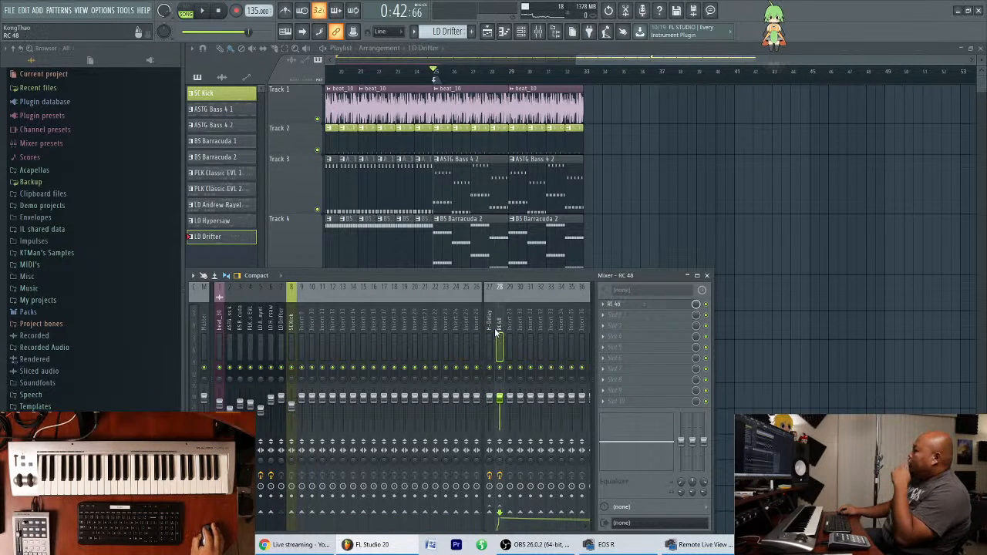
Inspect the RC 48 and H-Delay plugin settings on their send tracks, close both plugins and reselect the LD Drifter track.
{"action": "left_click", "coordinate": [621, 305]}
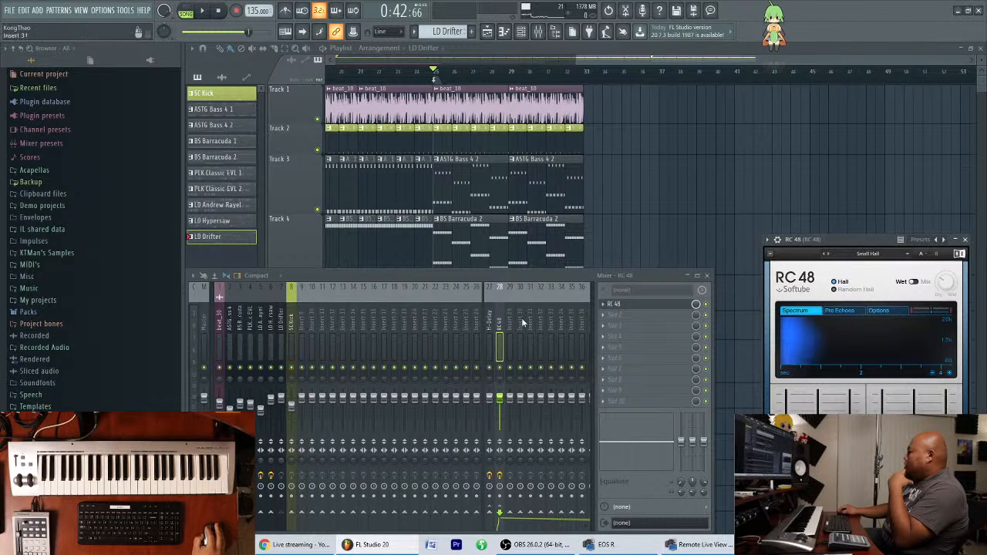
{"action": "left_click", "coordinate": [487, 326]}
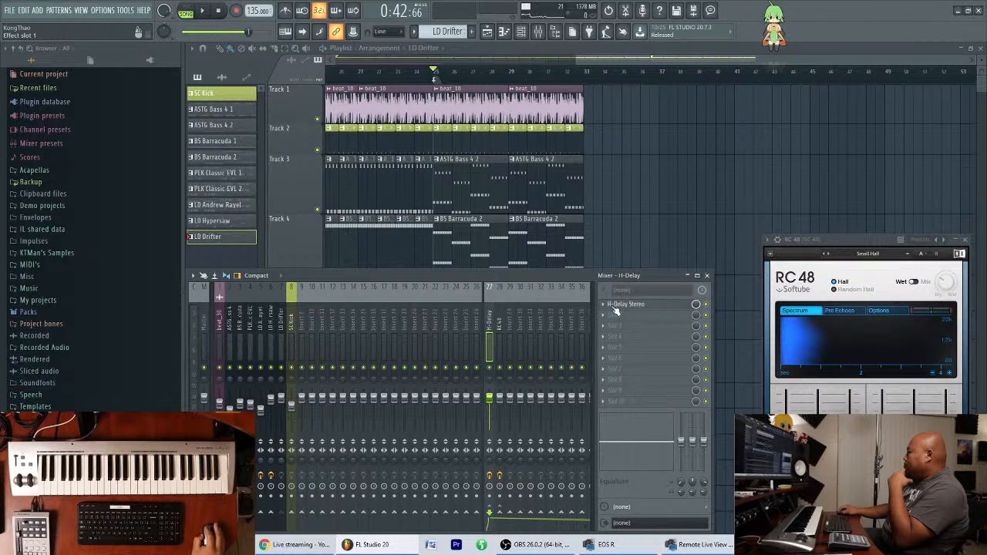
{"action": "left_click", "coordinate": [621, 305]}
{"action": "left_click_drag", "start_coordinate": [712, 152], "coordinate": [744, 73]}
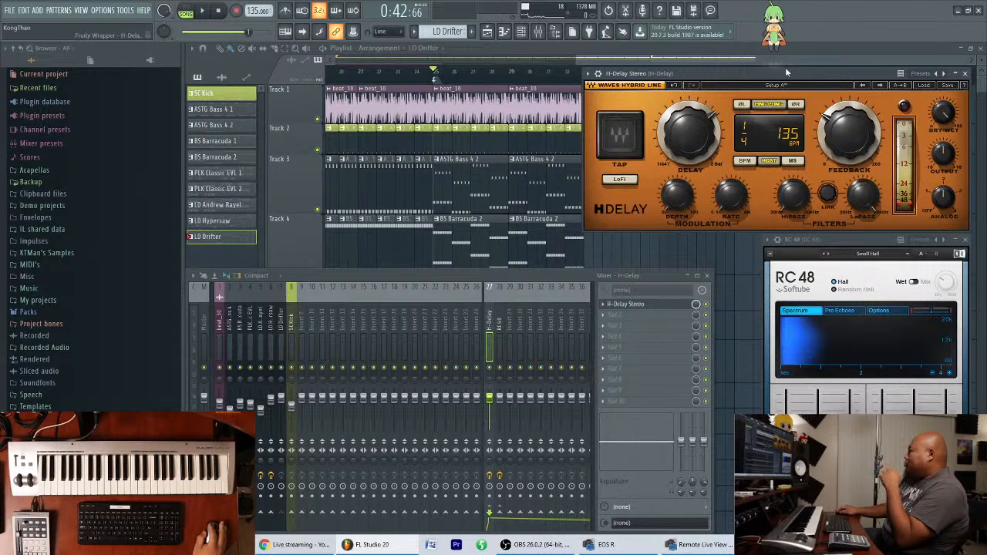
{"action": "left_click", "coordinate": [965, 74]}
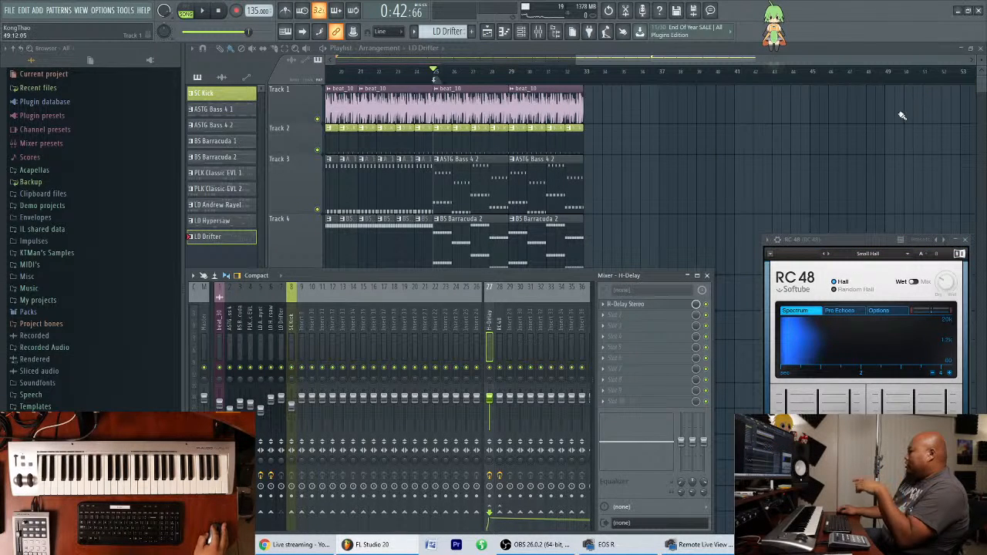
{"action": "left_click", "coordinate": [968, 239]}
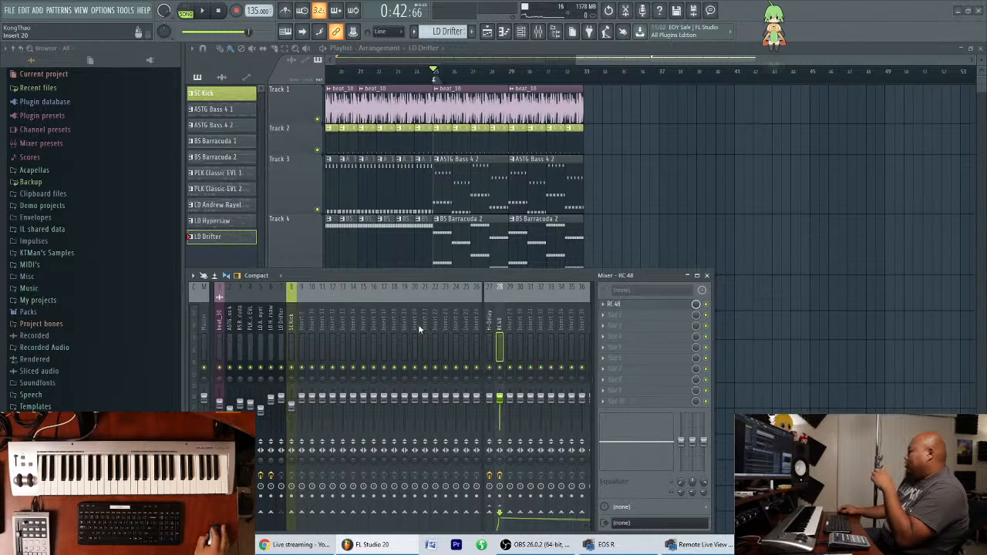
{"action": "left_click", "coordinate": [282, 328]}
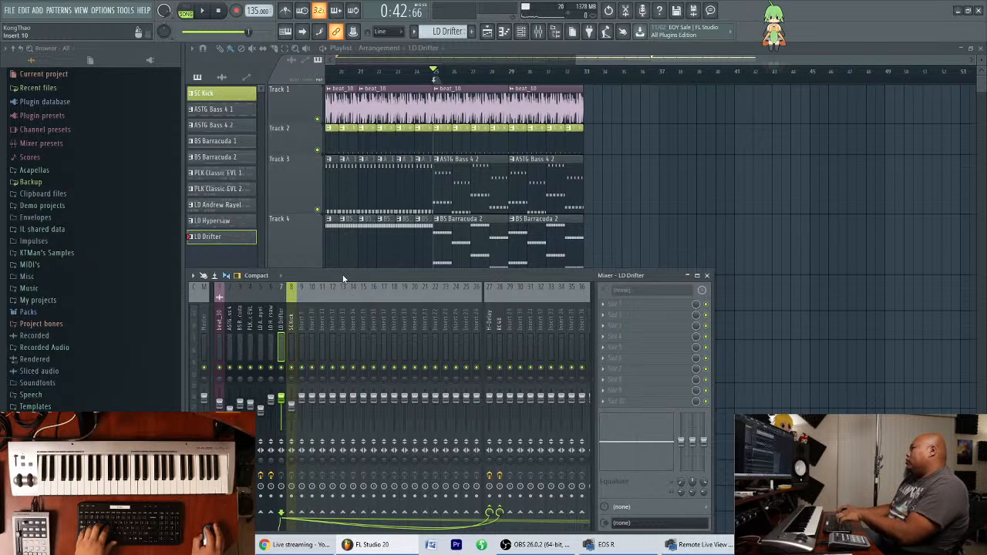
Load RC 48 into the first effect slot of the LD Drifter mixer track.
{"action": "left_click_drag", "start_coordinate": [412, 276], "coordinate": [434, 279]}
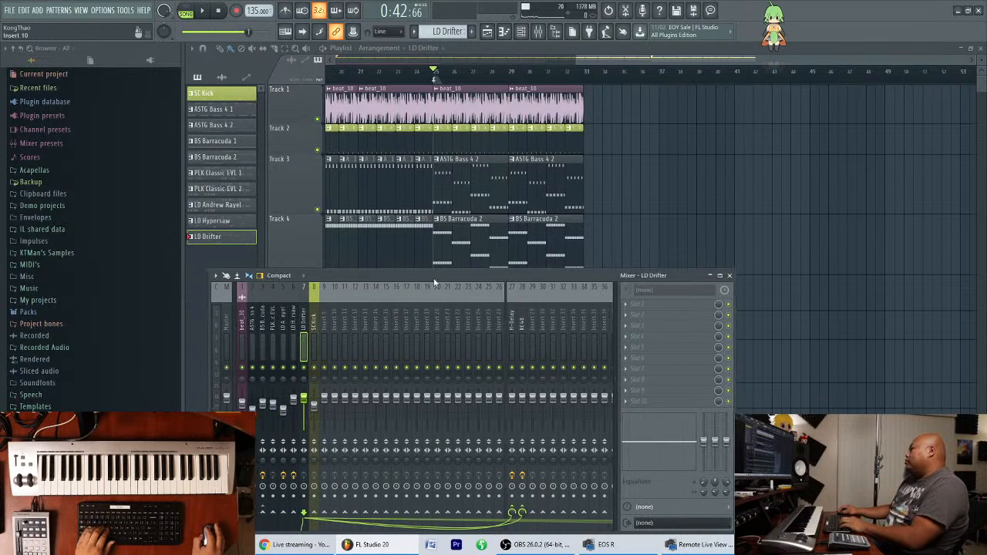
{"action": "left_click", "coordinate": [634, 309]}
{"action": "mouse_move", "coordinate": [637, 305]}
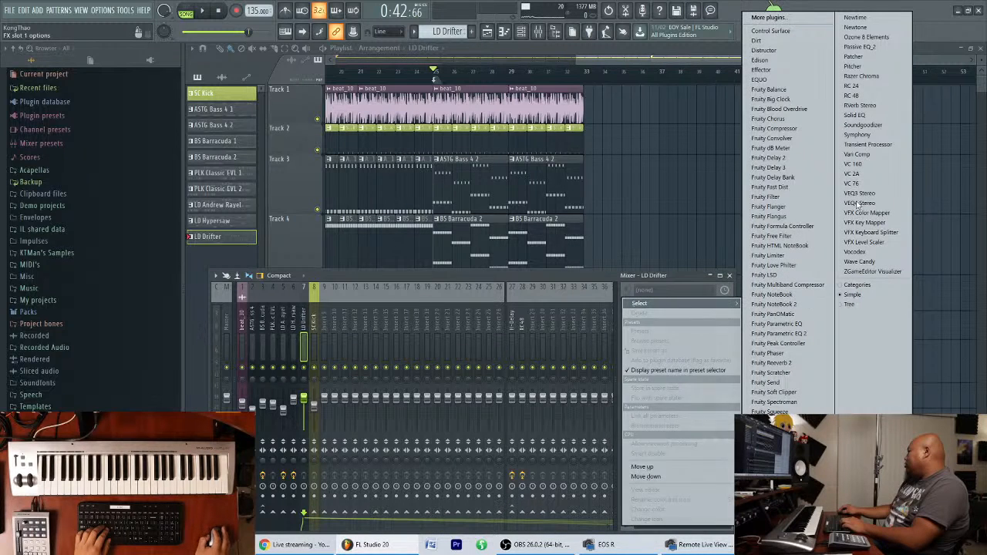
{"action": "left_click", "coordinate": [862, 99]}
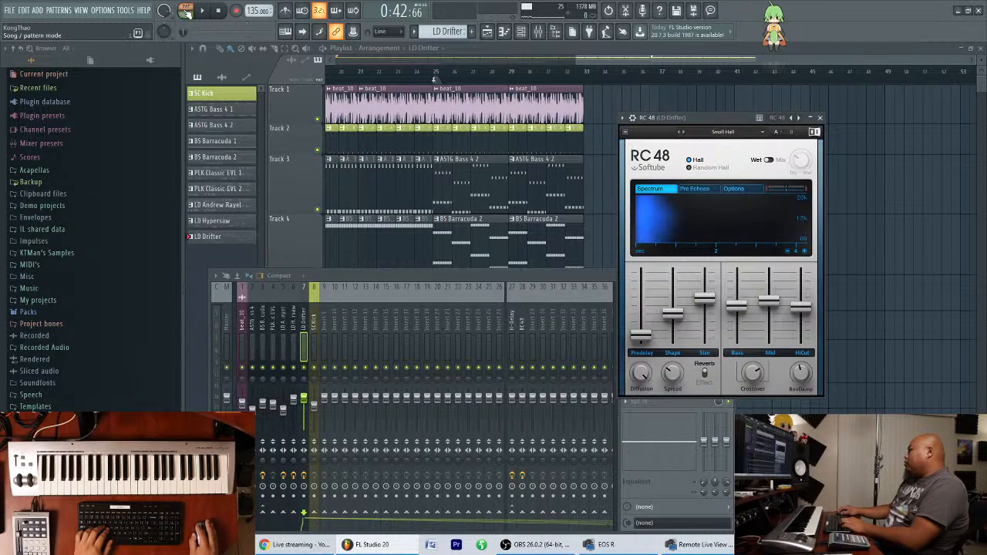
Switch to pattern mode, show the LD Drifter piano roll and audition the melody with its RC 48 insert.
{"action": "left_click", "coordinate": [522, 31]}
{"action": "left_click_drag", "start_coordinate": [872, 263], "coordinate": [825, 240]}
{"action": "left_click", "coordinate": [809, 375]}
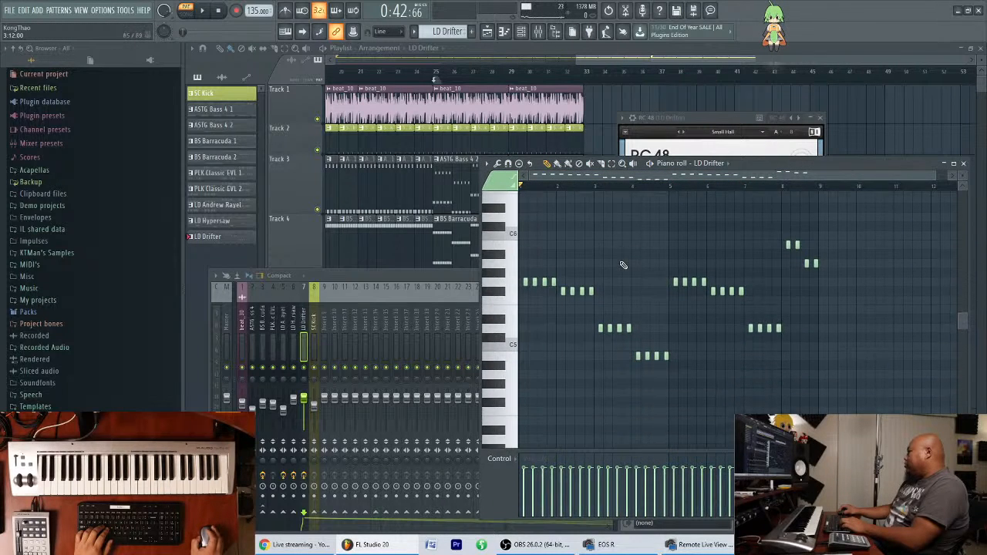
{"action": "key", "text": "space"}
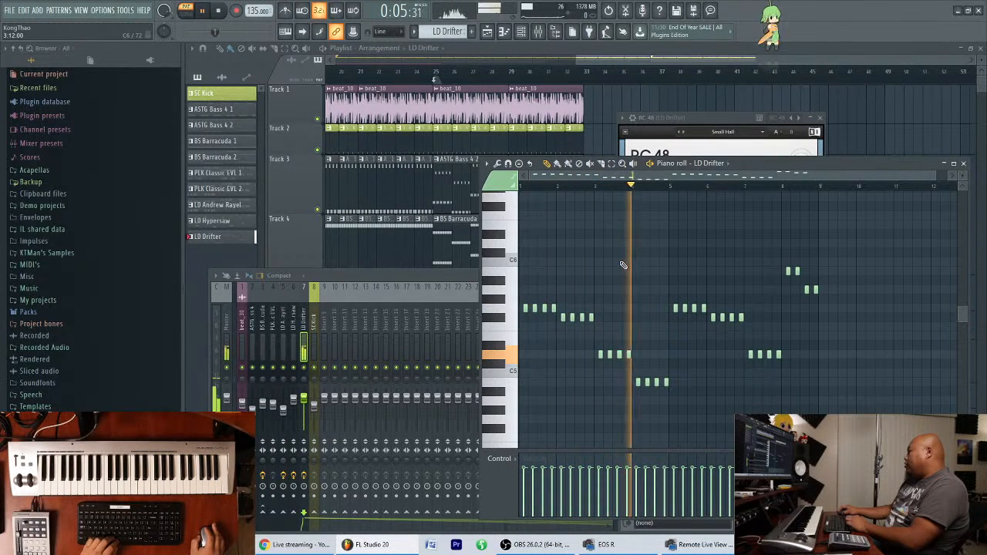
{"action": "key", "text": "space"}
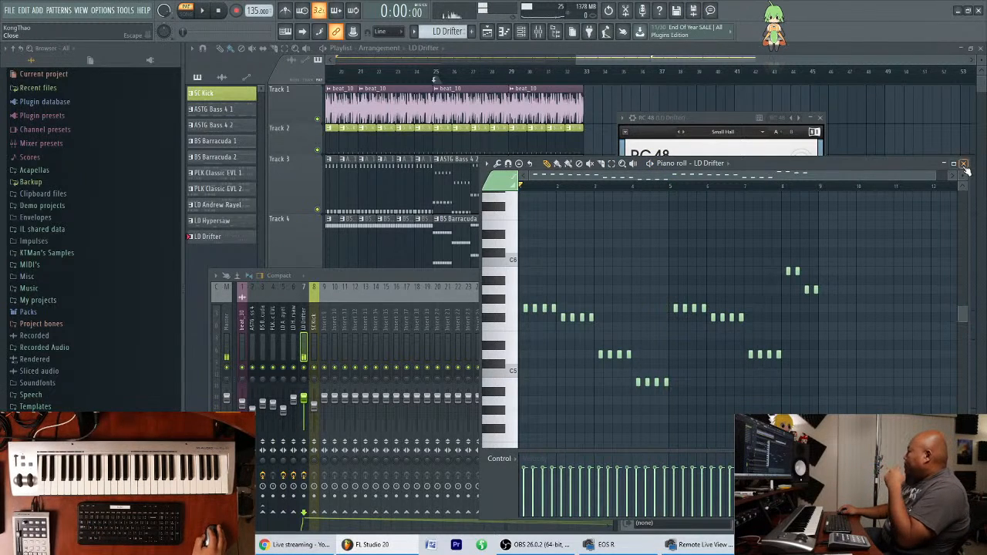
Review the RC 48 insert's controls, close its window and delete the plugin from the LD Drifter mixer track.
{"action": "left_click_drag", "start_coordinate": [904, 168], "coordinate": [667, 166]}
{"action": "left_click", "coordinate": [740, 116]}
{"action": "left_click_drag", "start_coordinate": [740, 116], "coordinate": [801, 96]}
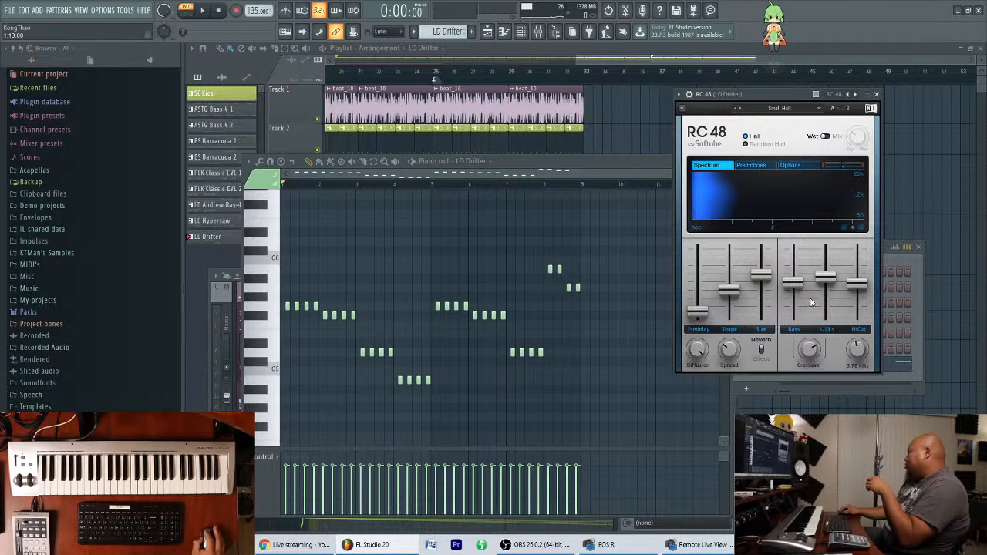
{"action": "left_click", "coordinate": [876, 94]}
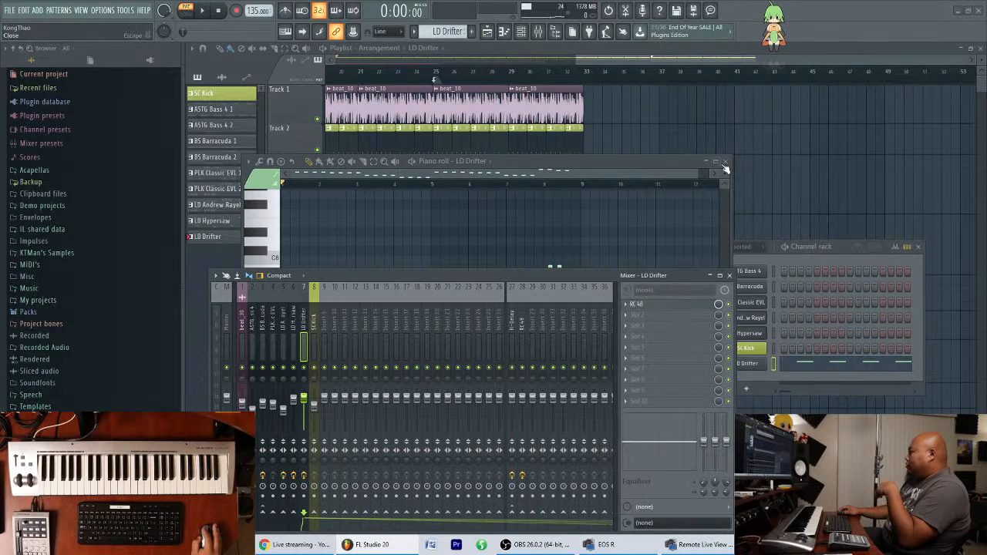
{"action": "left_click", "coordinate": [626, 304]}
{"action": "left_click", "coordinate": [668, 311]}
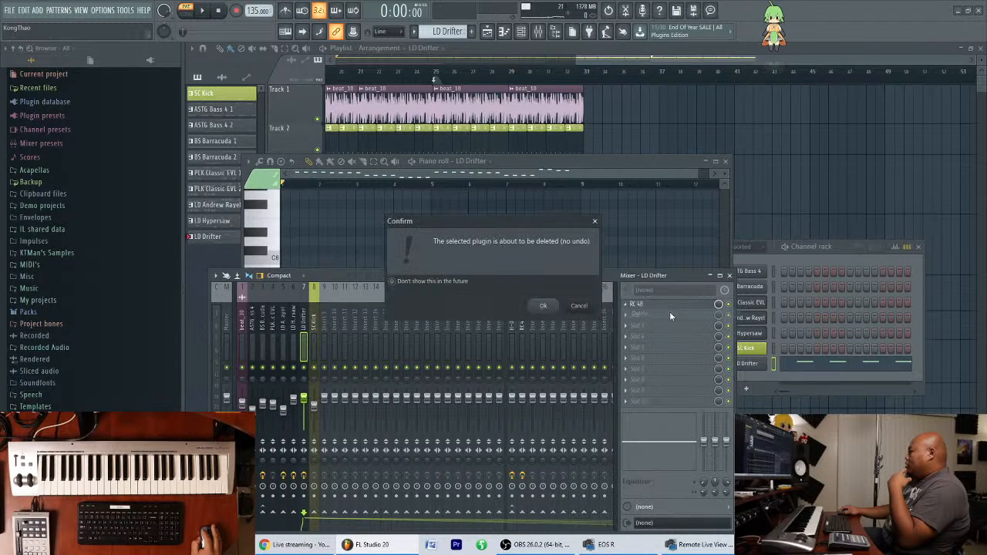
{"action": "left_click", "coordinate": [543, 306]}
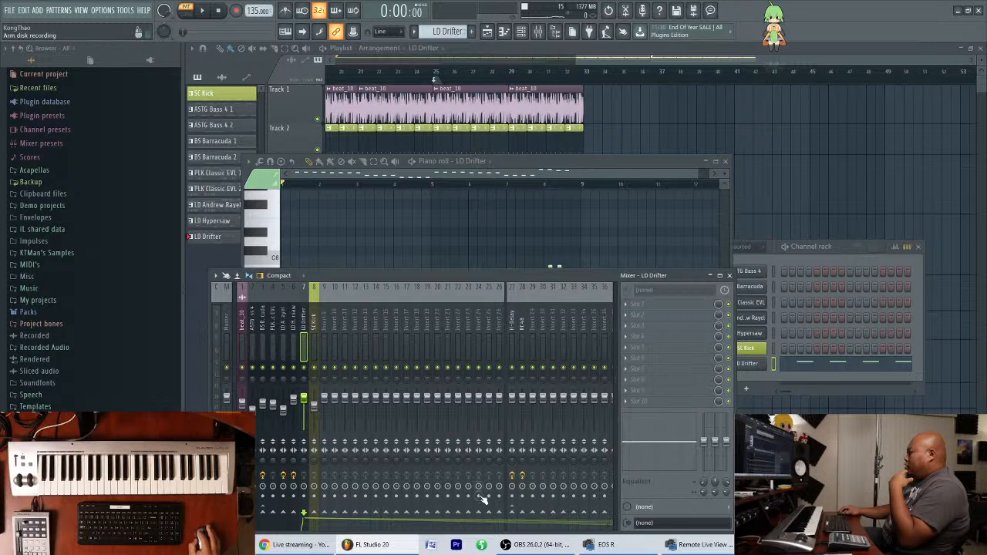
Rearrange the mixer and piano roll windows and load Fruity Reeverb 2 into LD Drifter's first effect slot.
{"action": "left_click_drag", "start_coordinate": [595, 280], "coordinate": [573, 277]}
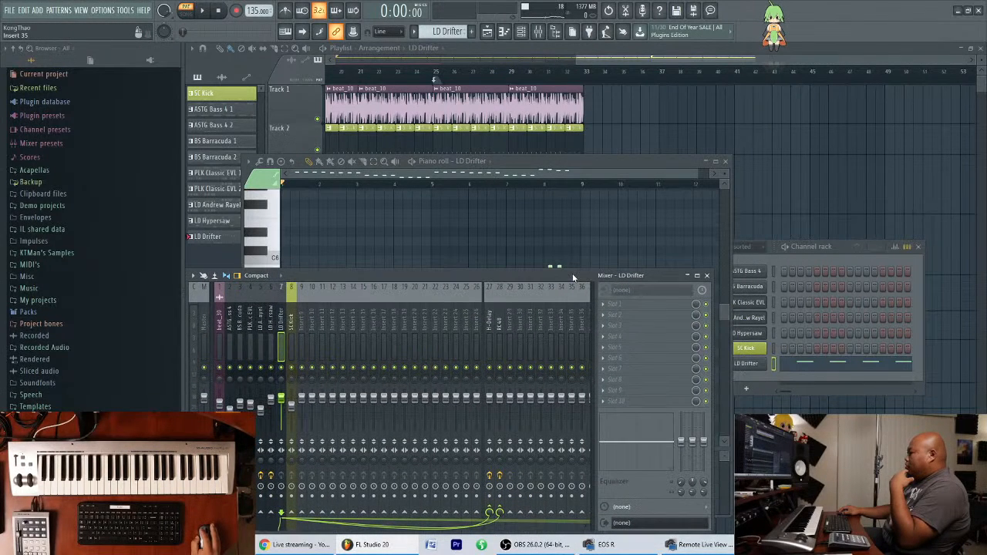
{"action": "left_click_drag", "start_coordinate": [668, 161], "coordinate": [752, 139]}
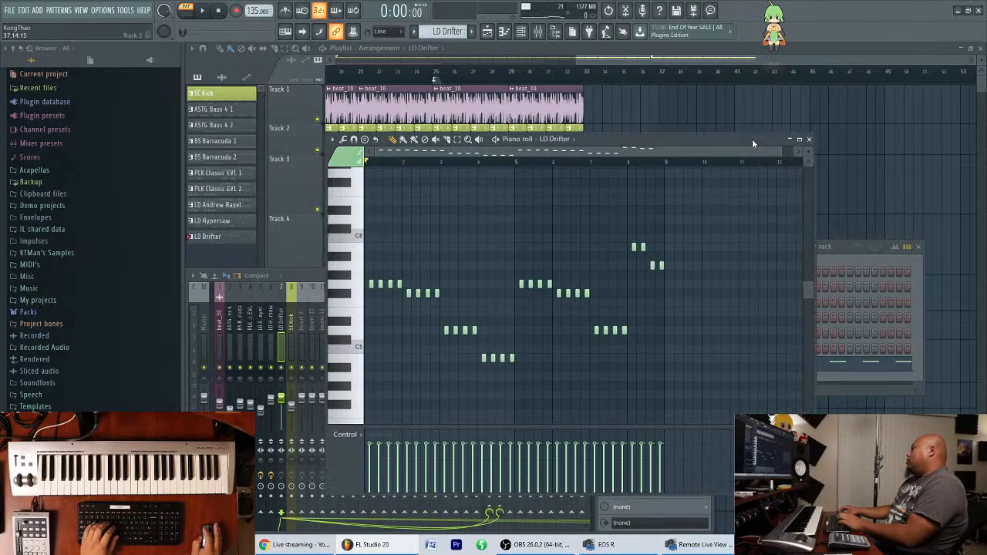
{"action": "left_click", "coordinate": [303, 271]}
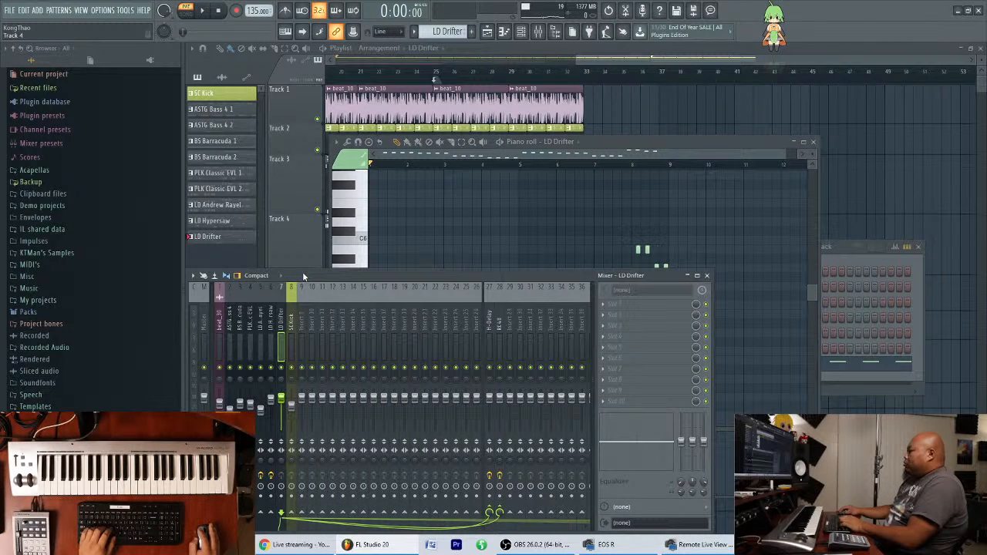
{"action": "left_click", "coordinate": [271, 333]}
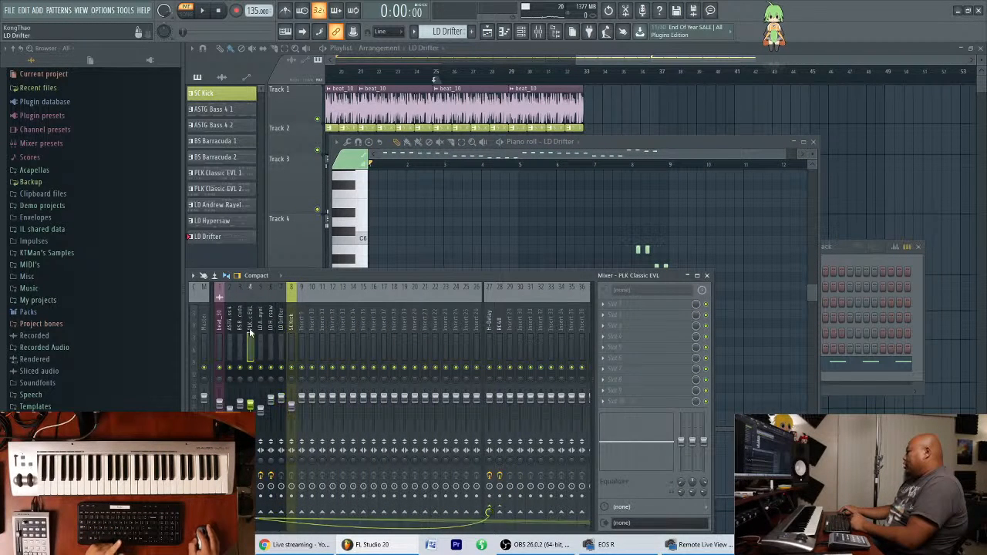
{"action": "left_click", "coordinate": [280, 333]}
{"action": "left_click", "coordinate": [679, 305]}
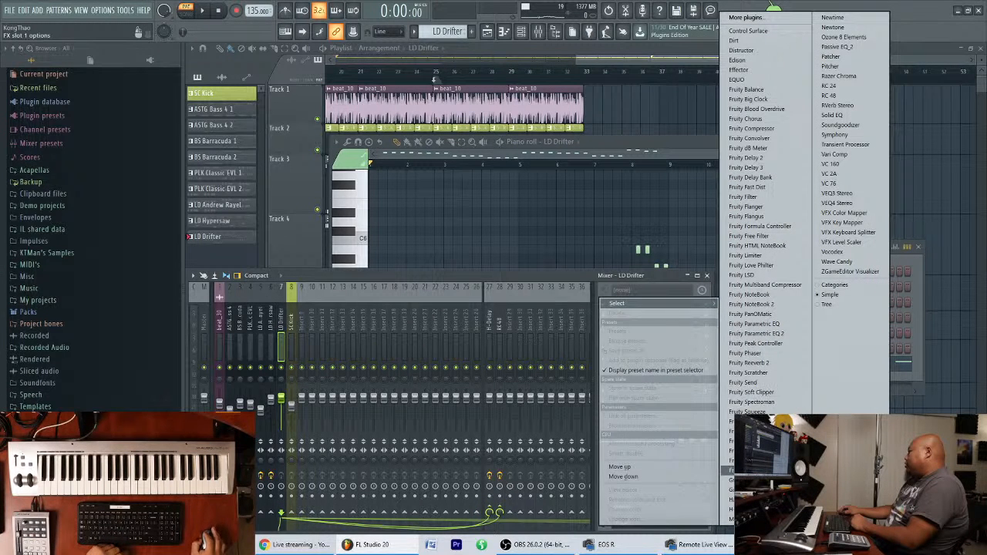
{"action": "left_click", "coordinate": [782, 362]}
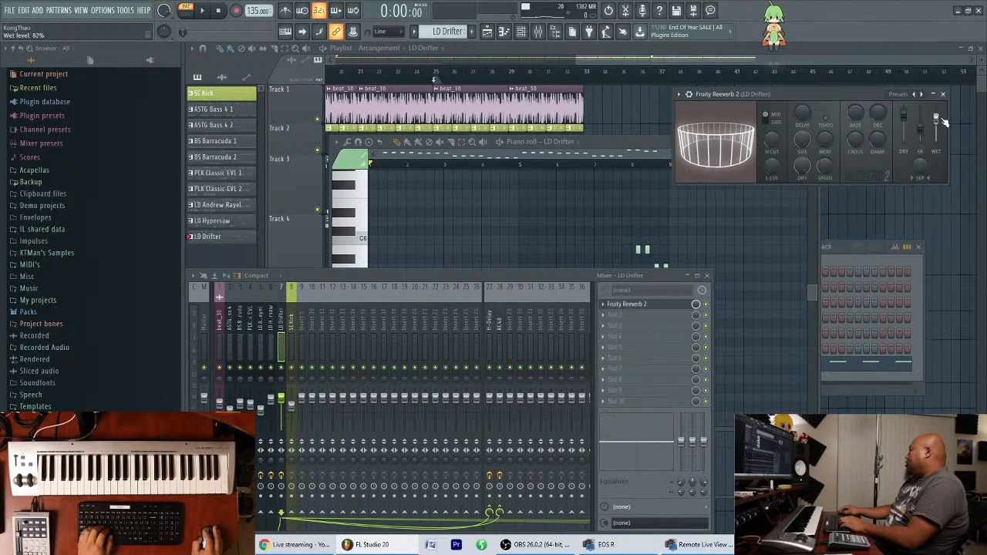
Delete Fruity Reeverb 2 from the LD Drifter mixer track.
{"action": "left_click", "coordinate": [605, 304]}
{"action": "left_click", "coordinate": [627, 300]}
{"action": "left_click", "coordinate": [548, 305]}
Move the mixer and piano roll windows apart and check the LD Drifter track and the RC 48 send track.
{"action": "left_click_drag", "start_coordinate": [563, 274], "coordinate": [571, 269]}
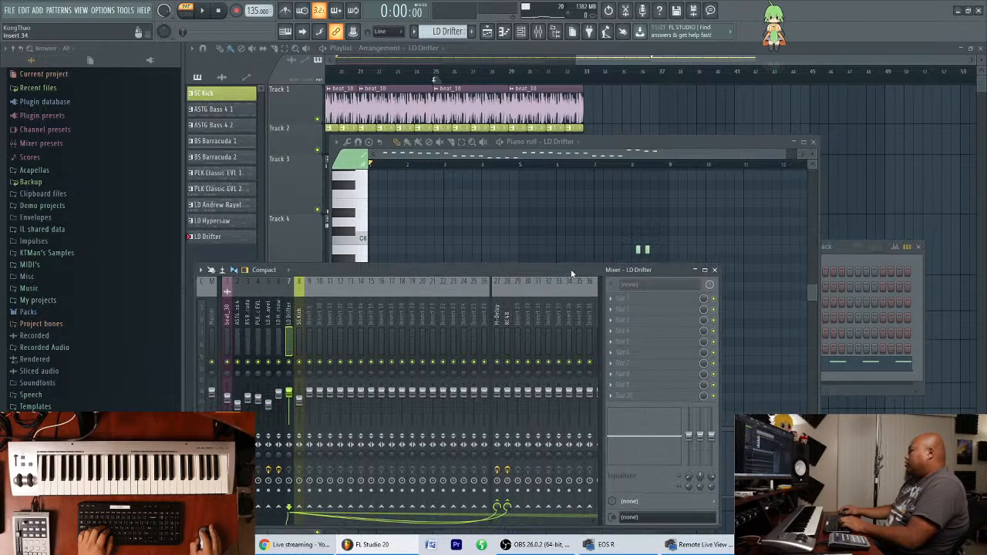
{"action": "left_click_drag", "start_coordinate": [627, 139], "coordinate": [718, 132]}
{"action": "left_click", "coordinate": [290, 330]}
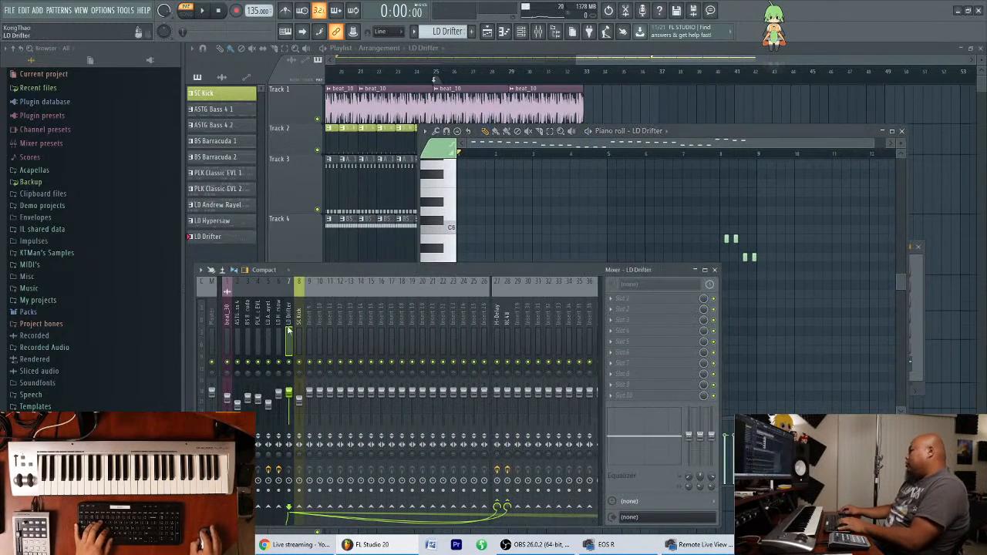
{"action": "left_click", "coordinate": [505, 330]}
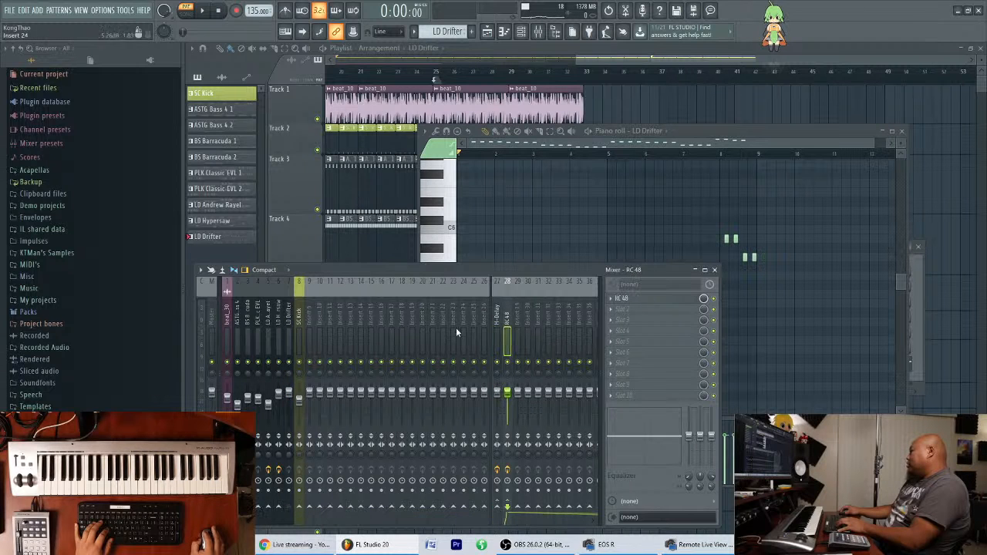
Load Fruity Flanger on mixer insert 29 and set its wet level to 0 dB.
{"action": "left_click", "coordinate": [238, 340]}
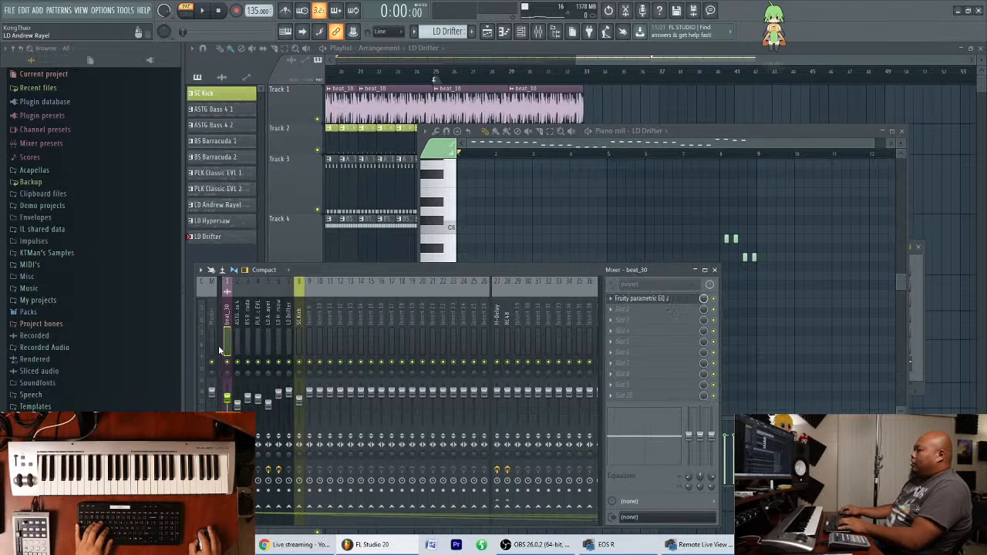
{"action": "left_click", "coordinate": [276, 334]}
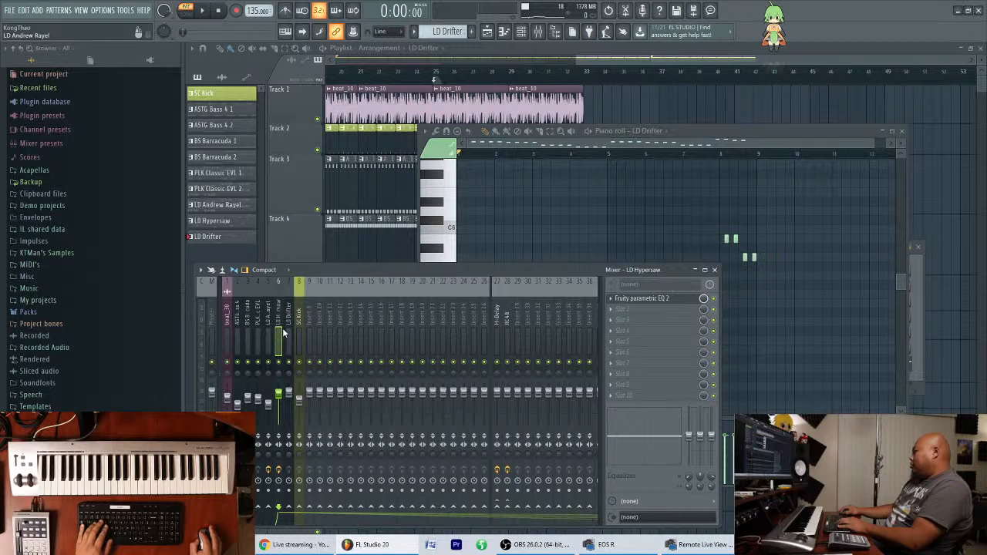
{"action": "left_click", "coordinate": [500, 328]}
{"action": "left_click", "coordinate": [508, 331]}
{"action": "left_click", "coordinate": [499, 333]}
{"action": "left_click", "coordinate": [506, 329]}
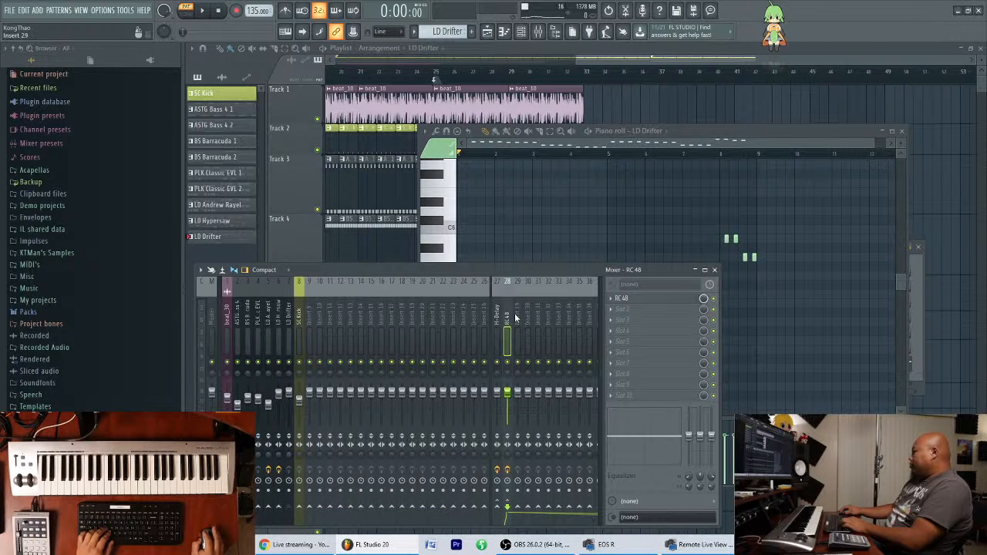
{"action": "left_click", "coordinate": [517, 320]}
{"action": "left_click", "coordinate": [622, 300]}
{"action": "mouse_move", "coordinate": [625, 303]}
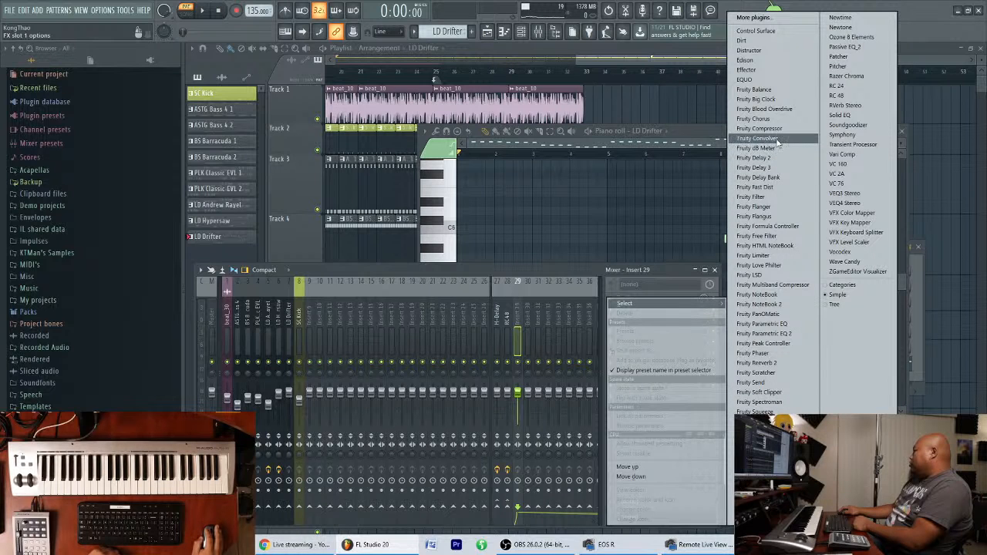
{"action": "left_click", "coordinate": [789, 206]}
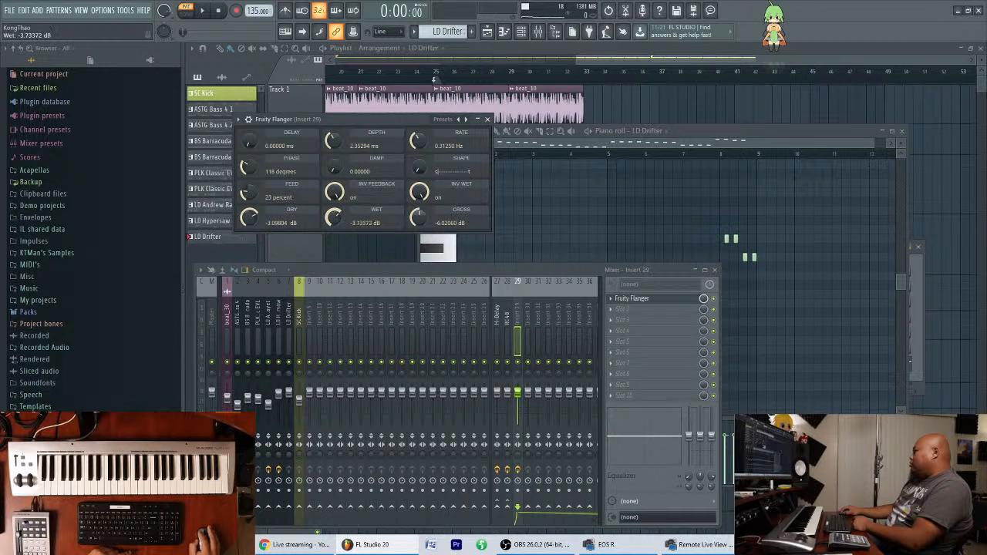
{"action": "left_click_drag", "start_coordinate": [334, 217], "coordinate": [334, 209]}
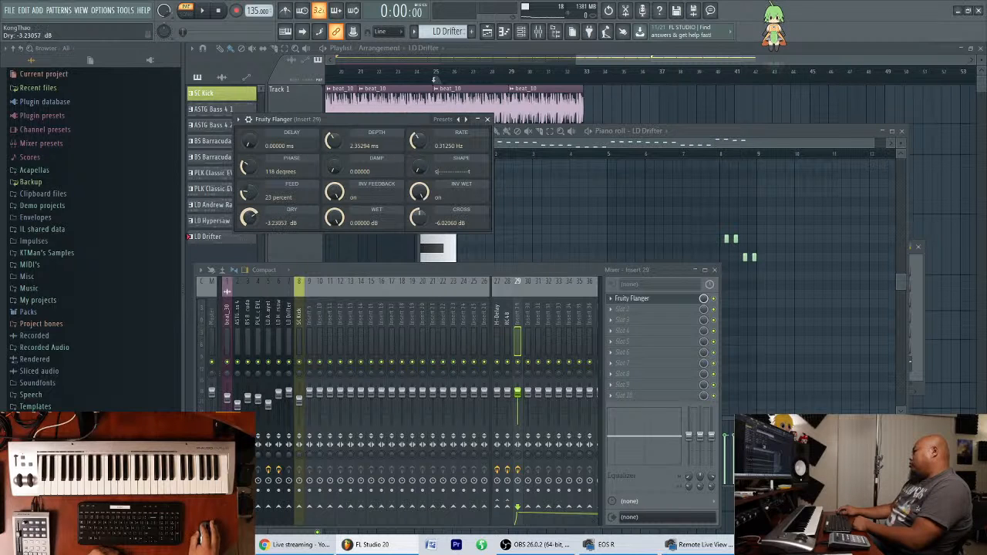
Audition LD Drifter through a send to the Fruity Flanger insert and remove the send.
{"action": "left_click", "coordinate": [284, 331]}
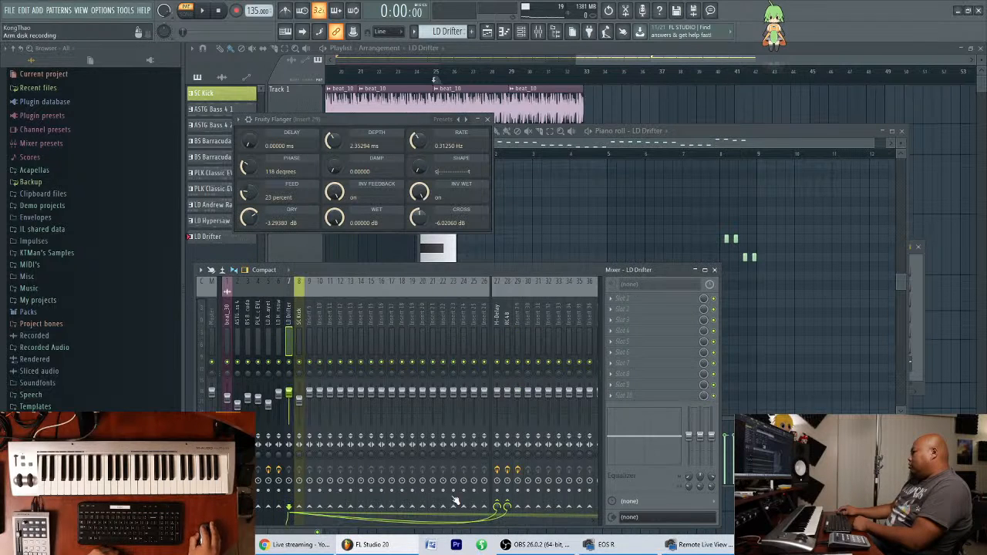
{"action": "key", "text": "space"}
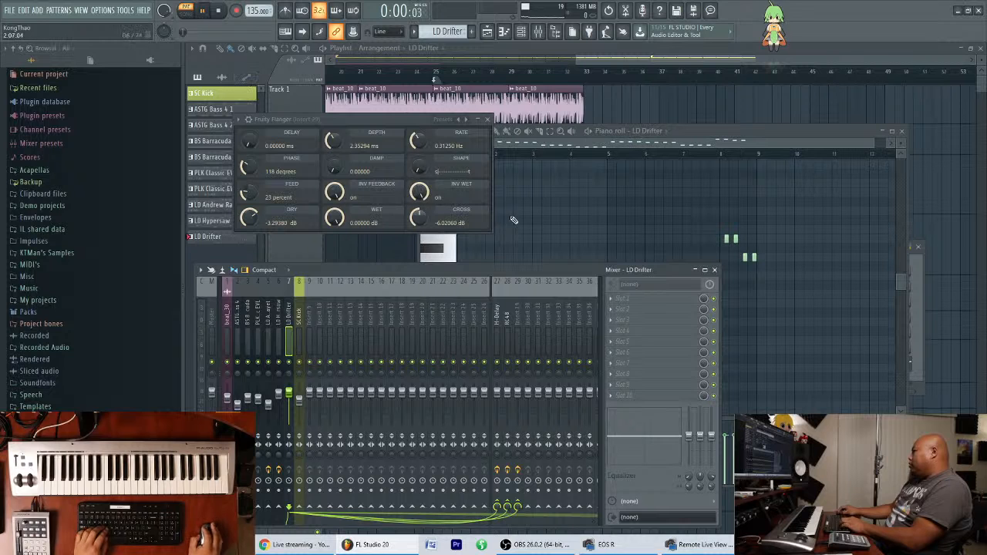
{"action": "left_click", "coordinate": [519, 323]}
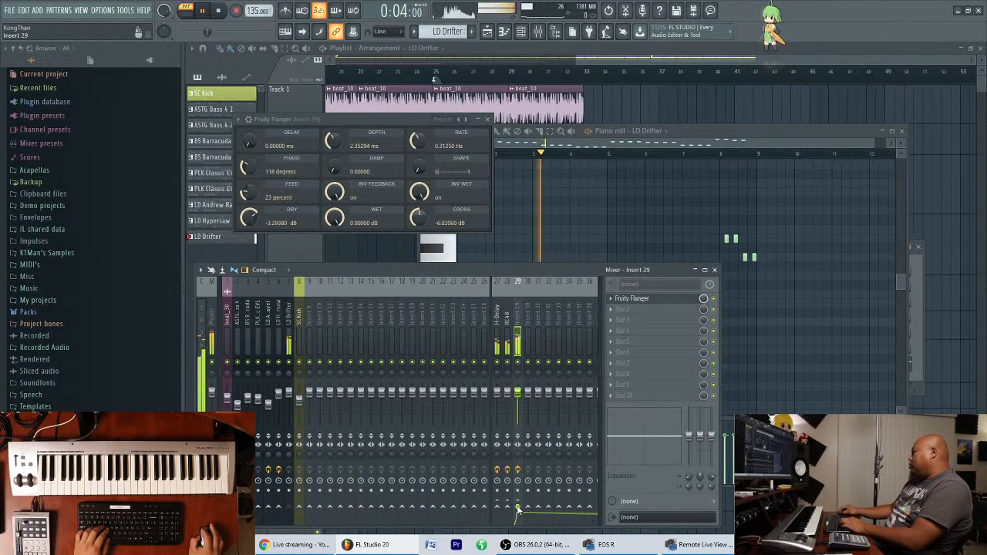
{"action": "left_click", "coordinate": [291, 362]}
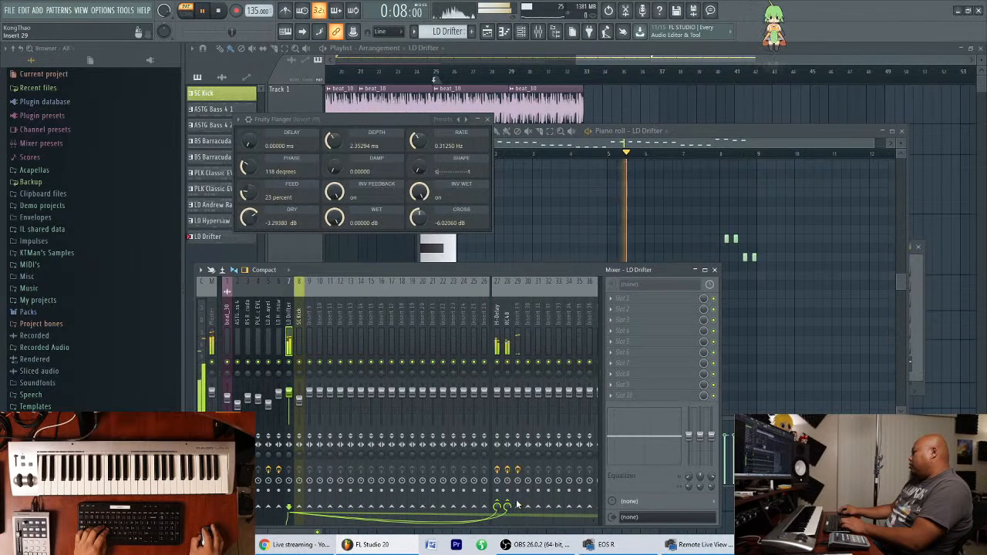
{"action": "key", "text": "space"}
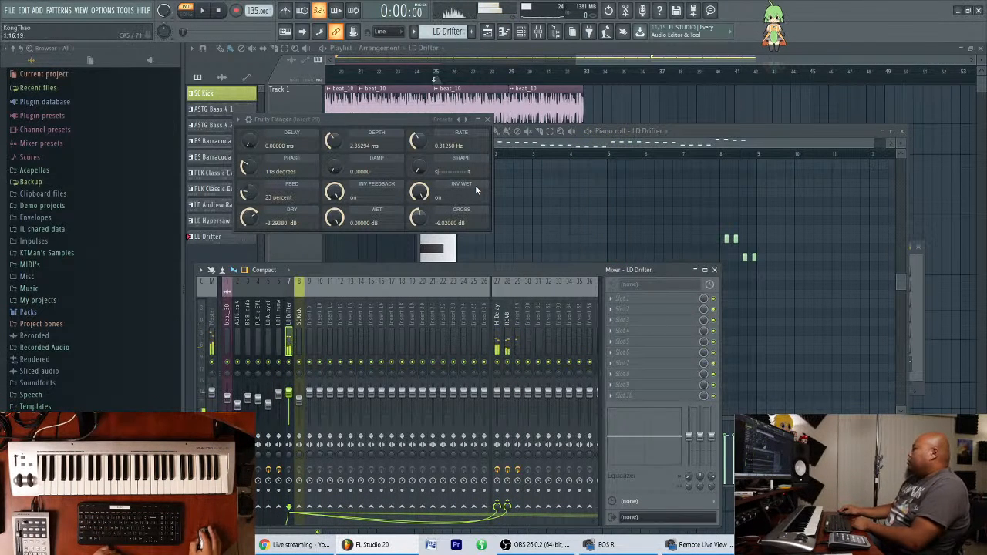
Delete Fruity Flanger from mixer insert 29 and nudge the mixer window aside.
{"action": "left_click", "coordinate": [518, 337]}
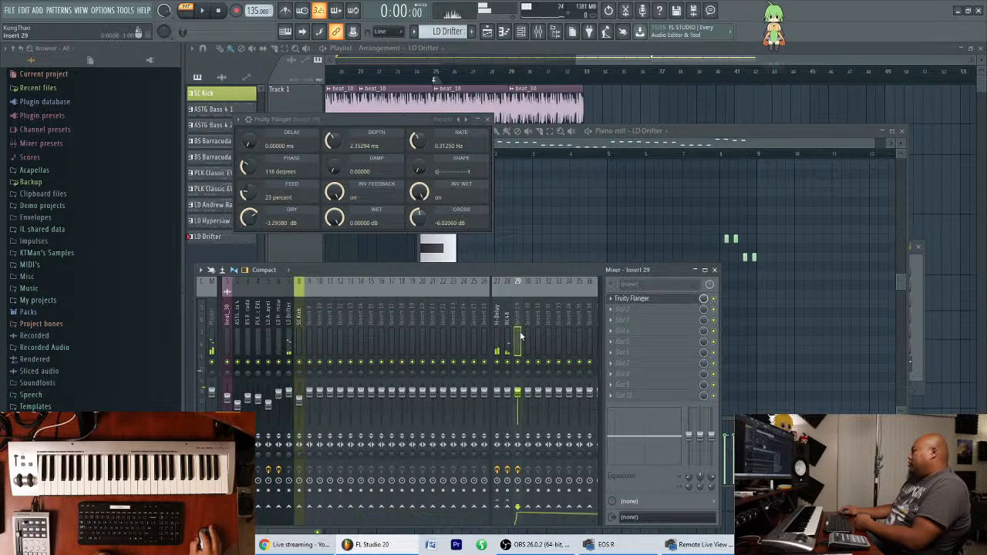
{"action": "left_click", "coordinate": [621, 300]}
{"action": "left_click", "coordinate": [625, 300]}
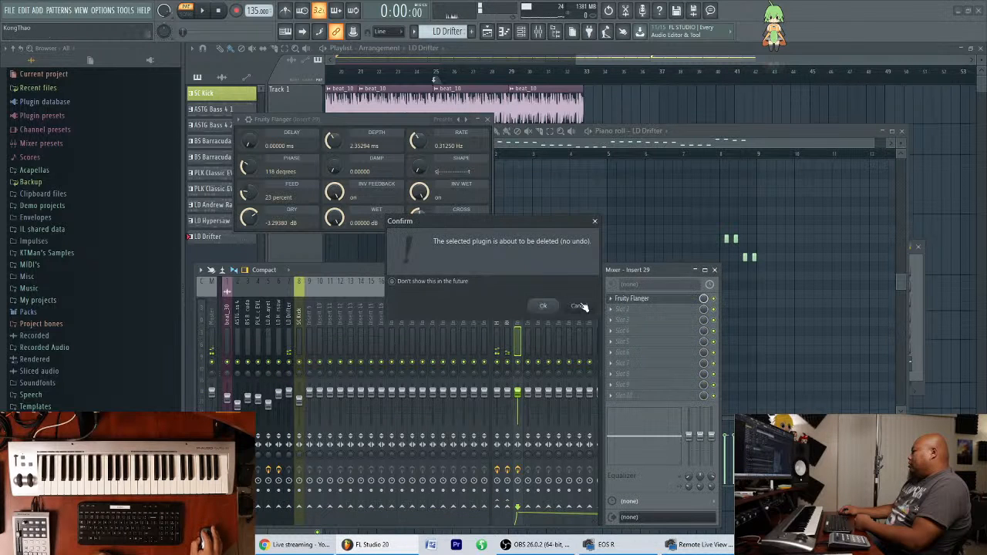
{"action": "left_click", "coordinate": [544, 307]}
{"action": "mouse_move", "coordinate": [563, 269]}
{"action": "left_mouse_down"}
{"action": "mouse_move", "coordinate": [559, 255]}
{"action": "mouse_move", "coordinate": [552, 269]}
{"action": "left_mouse_up"}
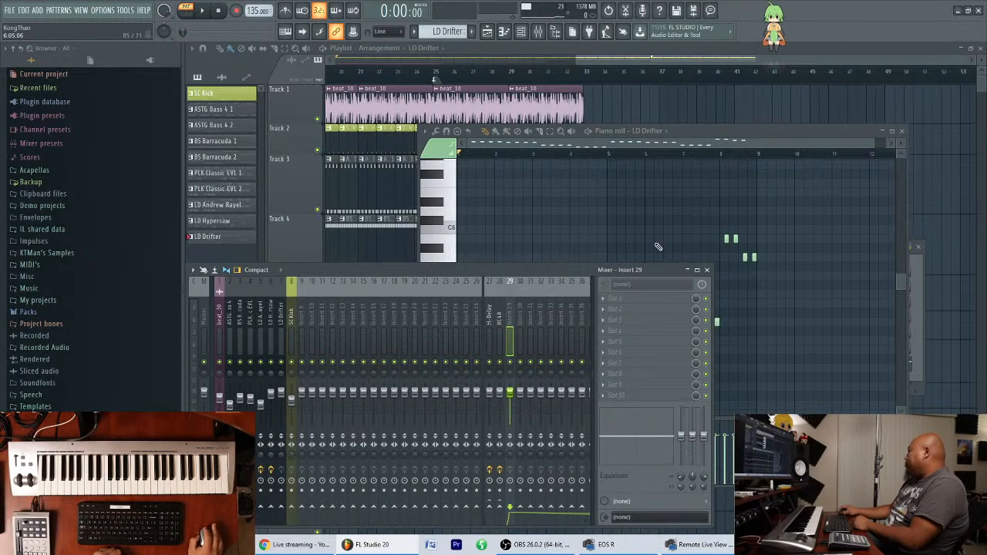
Check LD Drifter's routing to the H-Delay send track and switch playback to song mode.
{"action": "left_click", "coordinate": [489, 331]}
{"action": "left_click", "coordinate": [282, 340]}
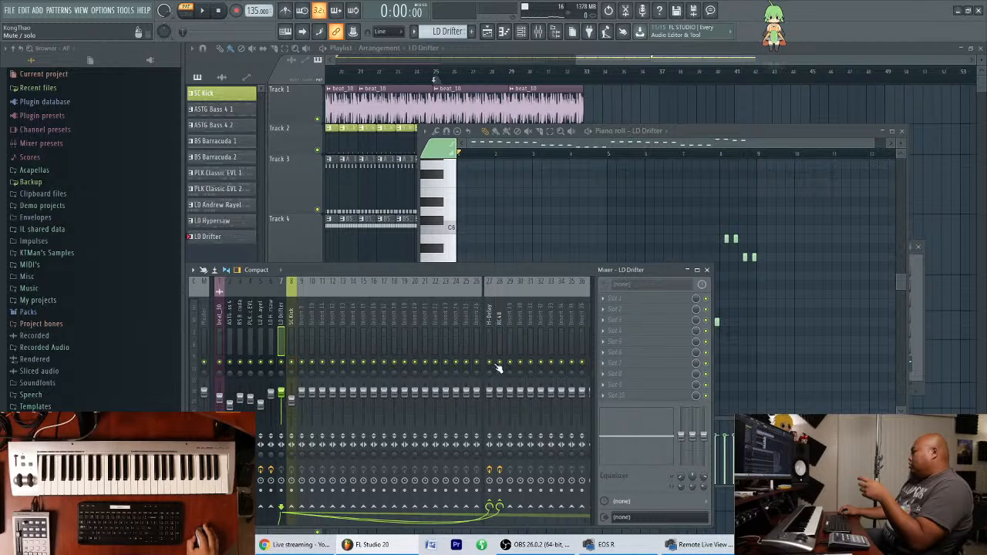
{"action": "left_click", "coordinate": [493, 329]}
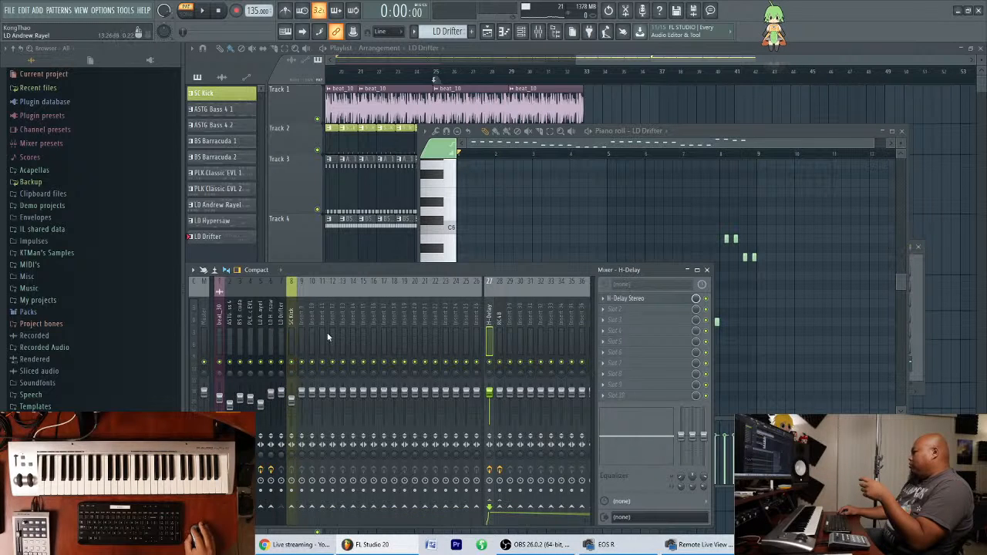
{"action": "left_click", "coordinate": [275, 322]}
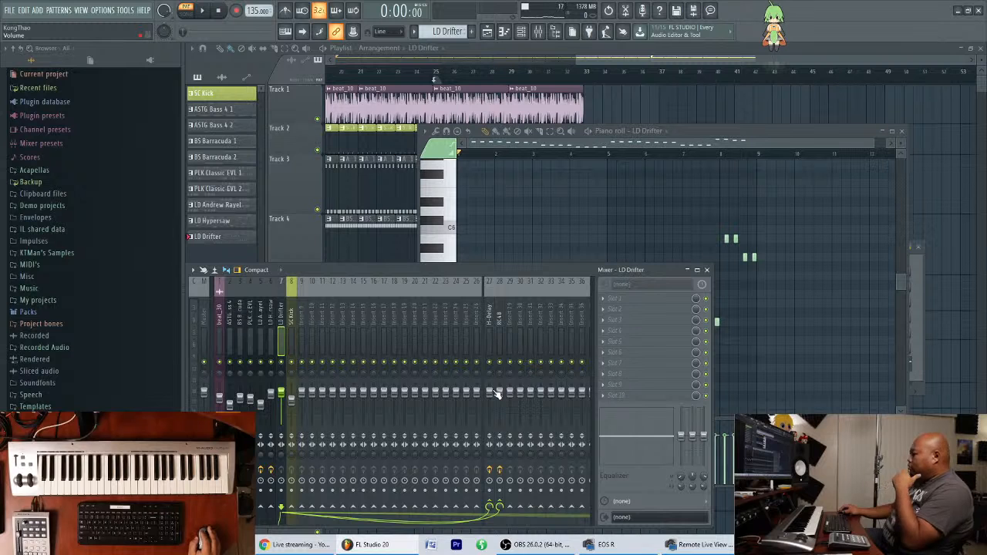
{"action": "key", "text": "l"}
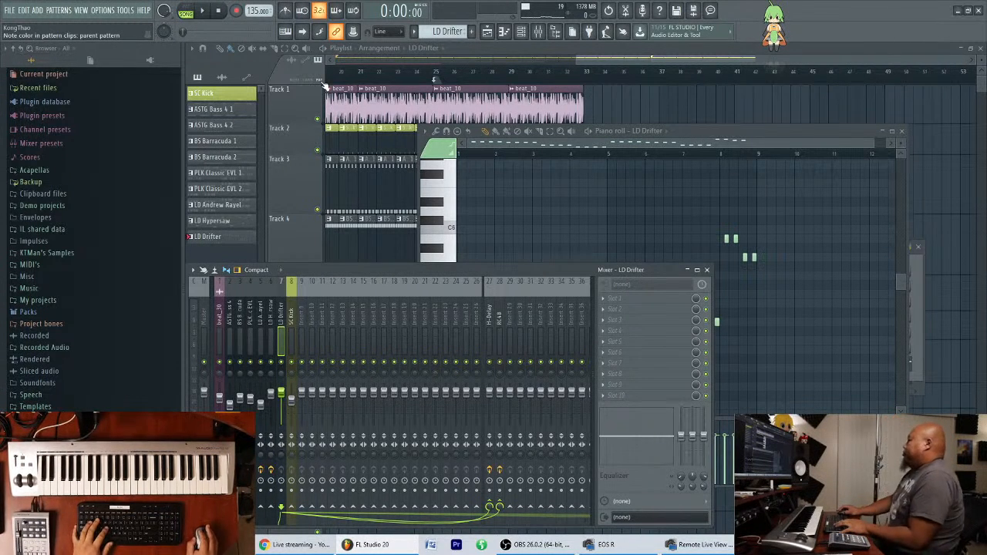
Move the empty mixer track Insert 33 to position 27, directly before the H-Delay send track.
{"action": "mouse_move", "coordinate": [503, 328]}
{"action": "left_mouse_down"}
{"action": "mouse_move", "coordinate": [567, 320]}
{"action": "mouse_move", "coordinate": [501, 340]}
{"action": "mouse_move", "coordinate": [385, 344]}
{"action": "mouse_move", "coordinate": [187, 378]}
{"action": "mouse_move", "coordinate": [626, 342]}
{"action": "mouse_move", "coordinate": [197, 373]}
{"action": "mouse_move", "coordinate": [201, 364]}
{"action": "mouse_move", "coordinate": [589, 323]}
{"action": "mouse_move", "coordinate": [197, 342]}
{"action": "mouse_move", "coordinate": [501, 328]}
{"action": "mouse_move", "coordinate": [489, 330]}
{"action": "left_mouse_up"}
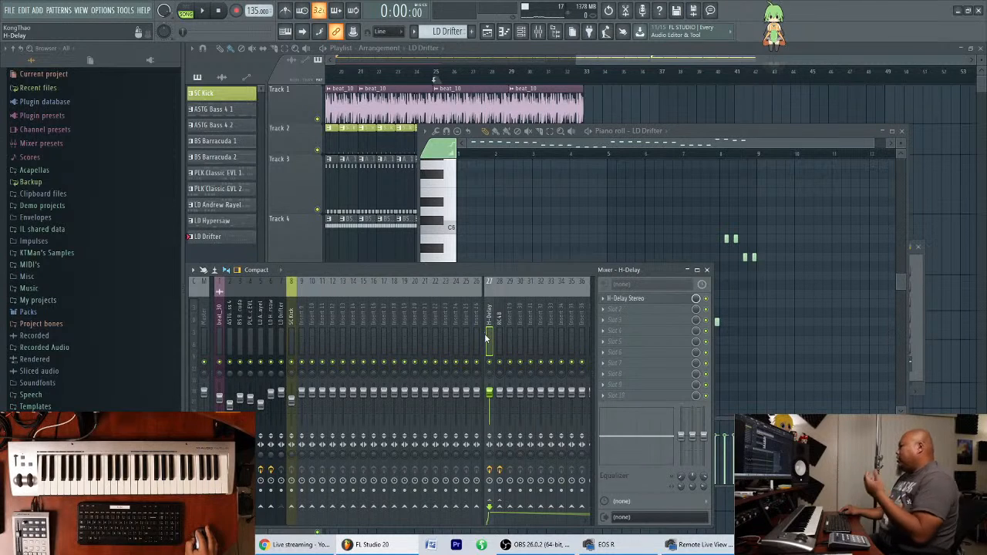
{"action": "left_click", "coordinate": [467, 335]}
{"action": "left_click", "coordinate": [497, 332]}
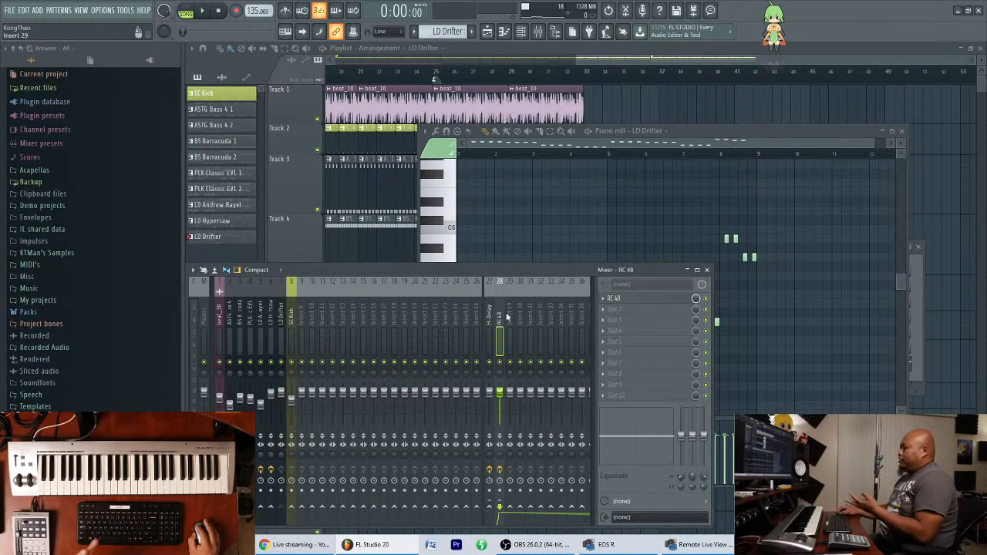
{"action": "left_click", "coordinate": [489, 331]}
{"action": "left_click", "coordinate": [476, 327]}
{"action": "left_click", "coordinate": [489, 322]}
{"action": "left_click_drag", "start_coordinate": [500, 324], "coordinate": [459, 337]}
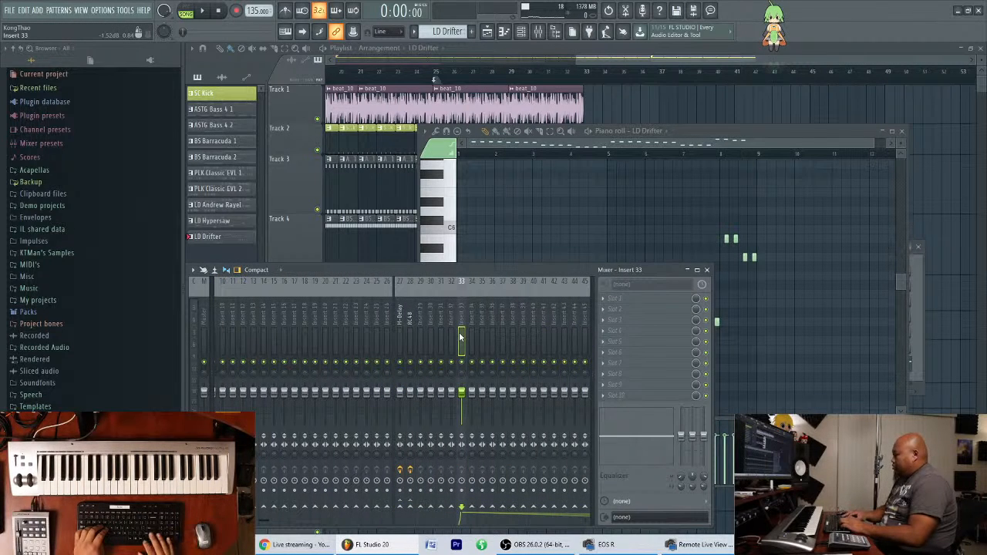
{"action": "key", "text": "alt+Left"}
{"action": "key", "text": "alt+Left"}
{"action": "key", "text": "alt+Left"}
{"action": "key", "text": "alt+Left"}
{"action": "key", "text": "alt+Left"}
{"action": "key", "text": "alt+Left"}
{"action": "key", "text": "alt+Left"}
{"action": "key", "text": "alt+Right"}
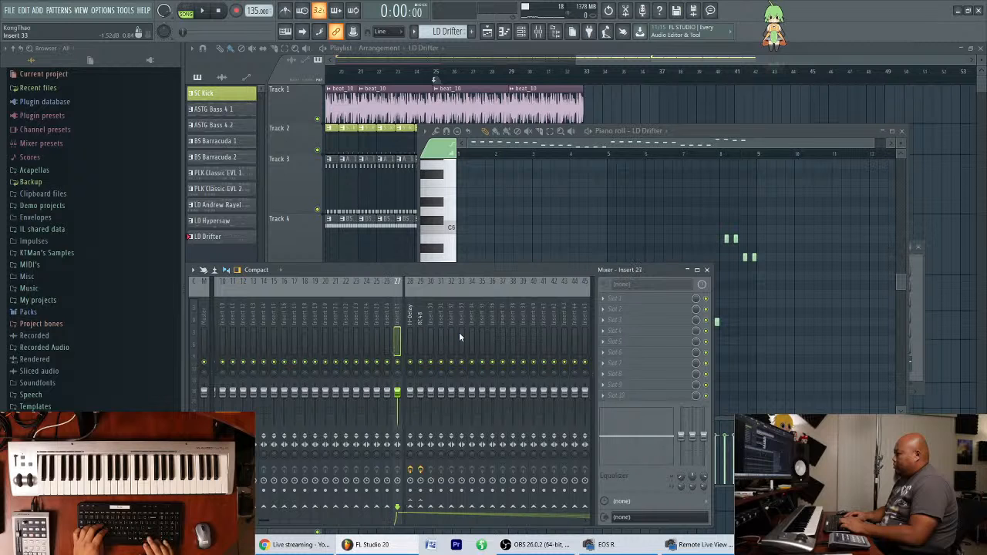
{"action": "left_click_drag", "start_coordinate": [418, 333], "coordinate": [95, 370]}
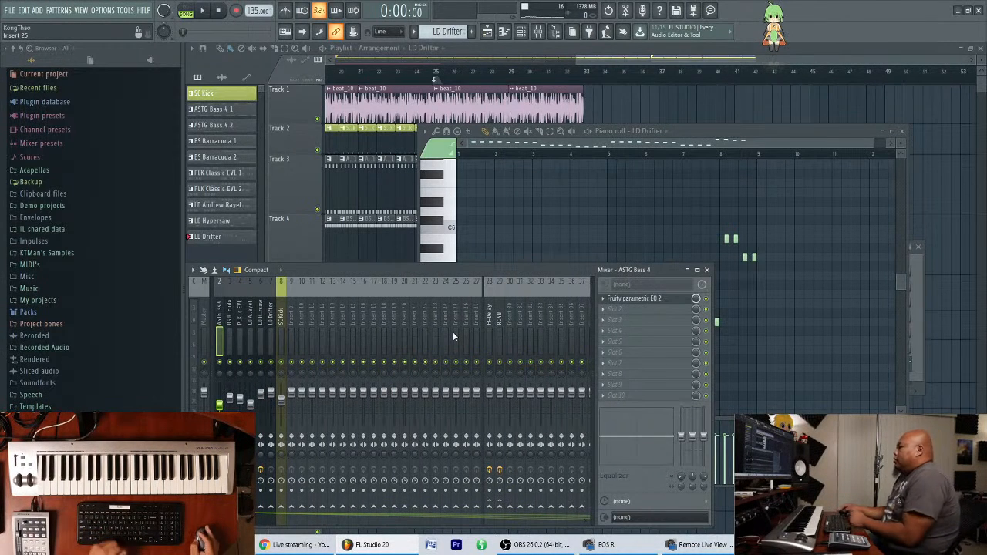
Clear the piano roll and mixer from the playlist and play the song from bar 25.
{"action": "left_click_drag", "start_coordinate": [741, 132], "coordinate": [762, 135]}
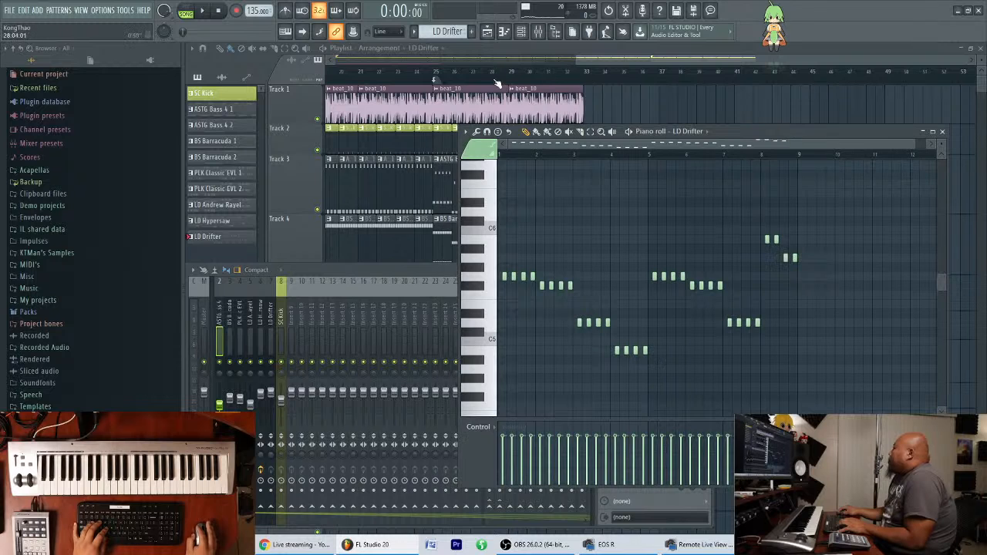
{"action": "left_click", "coordinate": [510, 78]}
{"action": "left_click_drag", "start_coordinate": [442, 79], "coordinate": [435, 79]}
{"action": "key", "text": "space"}
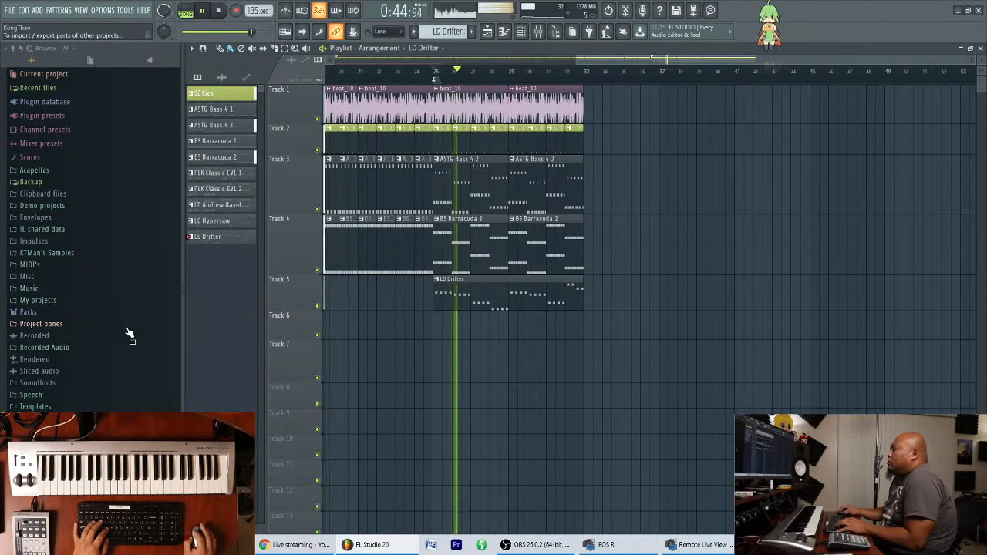
Show the channel rack, move the SC Kick channel below LD Drifter and stop playback.
{"action": "key", "text": "F6"}
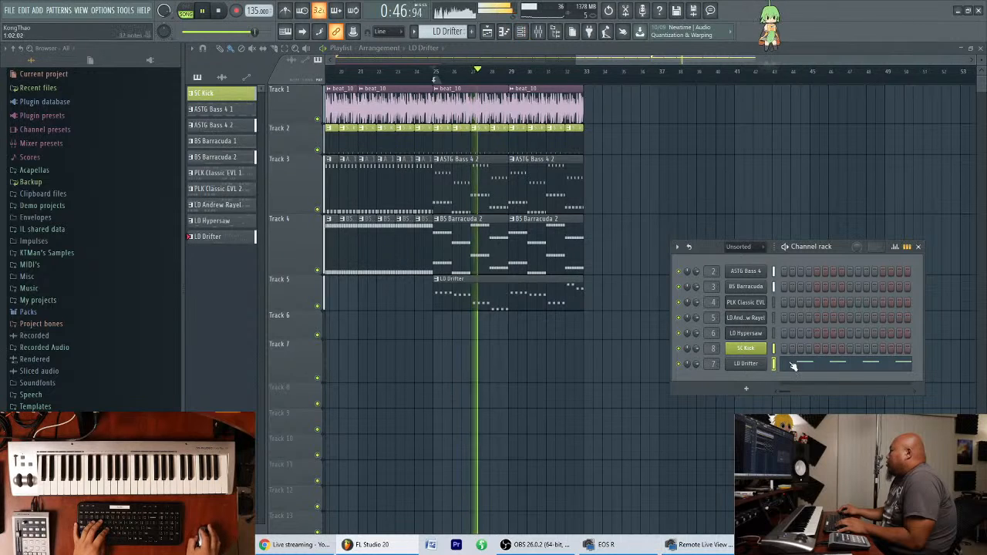
{"action": "key", "text": "alt+Down"}
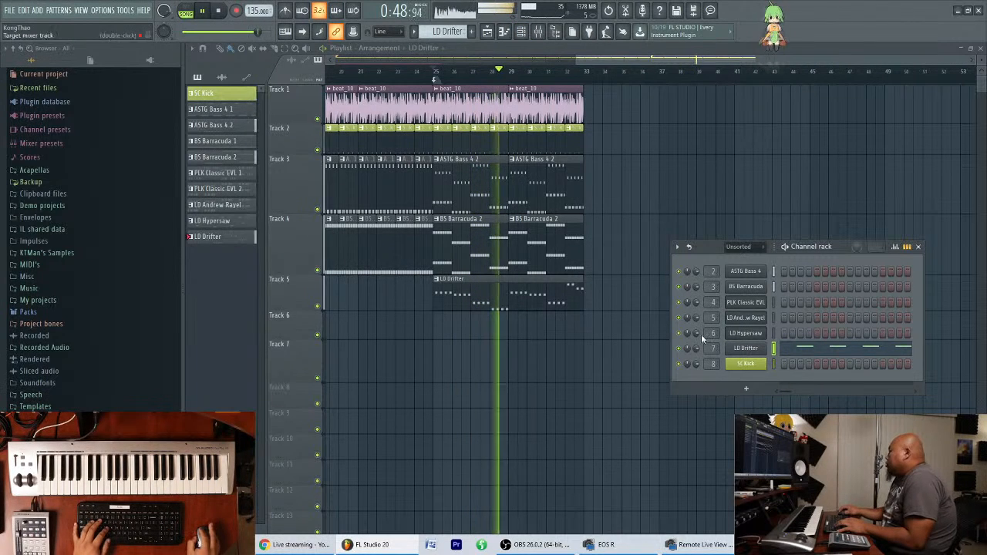
{"action": "key", "text": "space"}
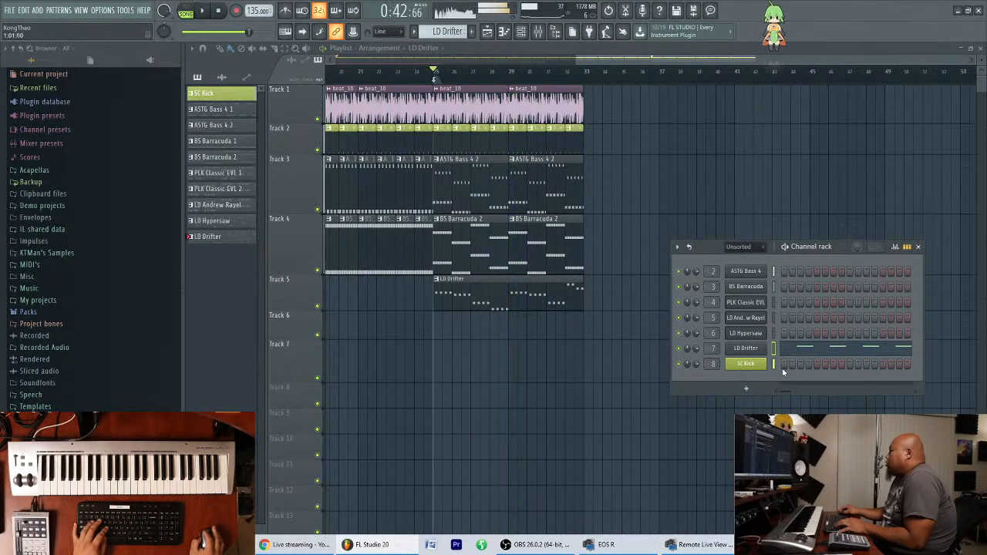
Try moving the LD Drifter channel up to just below ASTG Bass 4 and return it above SC Kick.
{"action": "key", "text": "alt+Up"}
{"action": "key", "text": "alt+Up"}
{"action": "key", "text": "alt+Up"}
{"action": "key", "text": "alt+Up"}
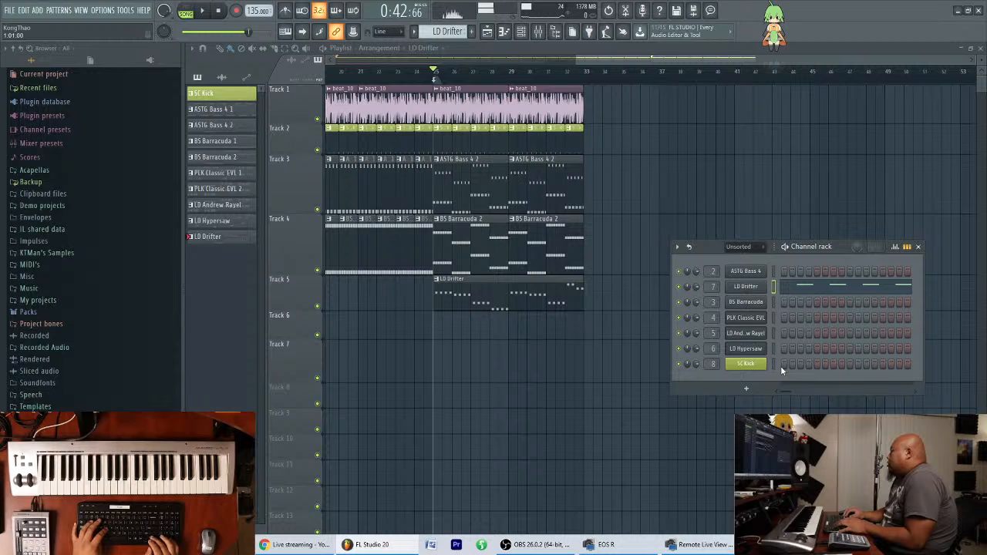
{"action": "key", "text": "alt+Down"}
{"action": "key", "text": "alt+Down"}
{"action": "key", "text": "alt+Down"}
{"action": "key", "text": "alt+Down"}
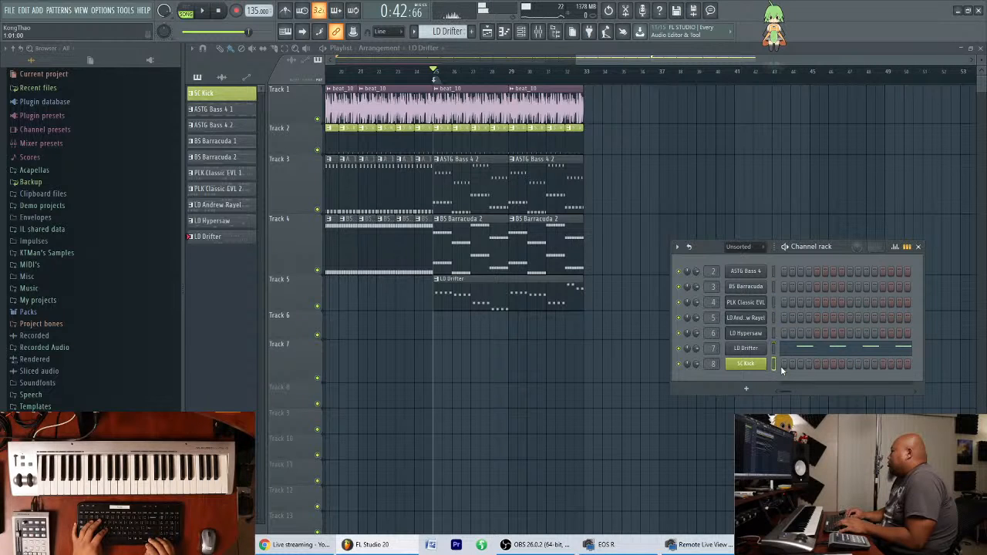
Move the SC Kick channel to the top of the channel rack and play the song briefly from bar 25.
{"action": "key", "text": "alt+Up"}
{"action": "key", "text": "alt+Up"}
{"action": "key", "text": "alt+Up"}
{"action": "key", "text": "alt+Up"}
{"action": "key", "text": "alt+Up"}
{"action": "key", "text": "alt+Up"}
{"action": "key", "text": "alt+Up"}
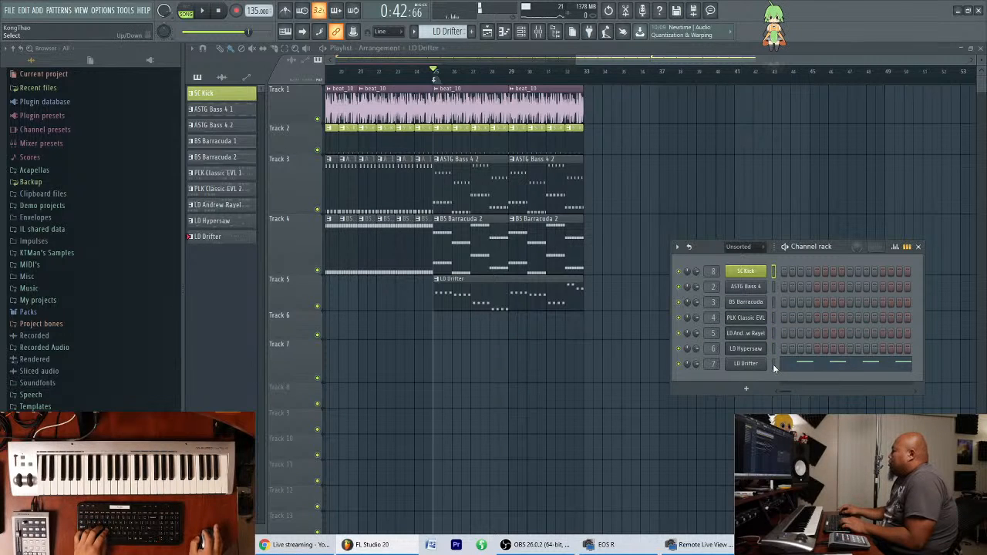
{"action": "key", "text": "space"}
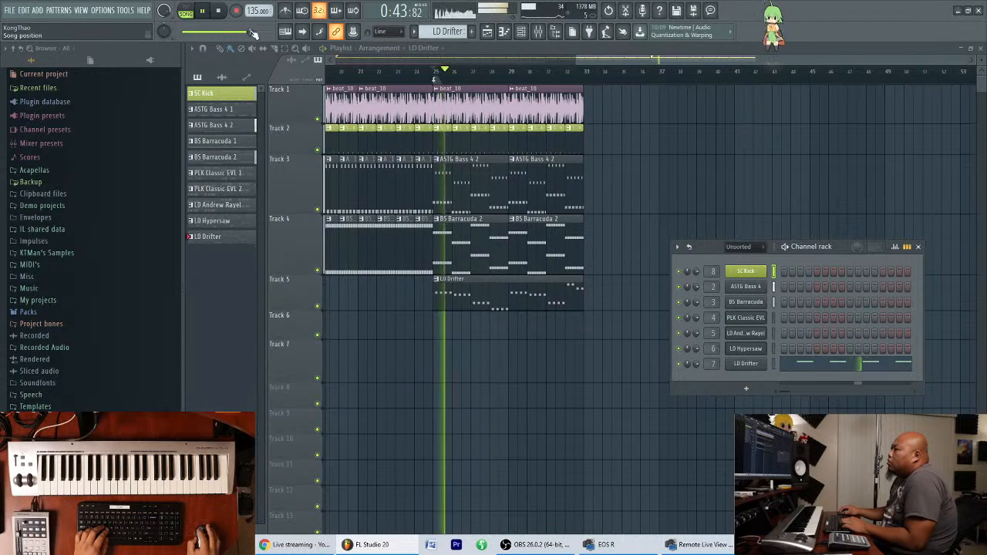
{"action": "key", "text": "space"}
Add a Spire instrument channel, reposition its window and open its preset library.
{"action": "left_click", "coordinate": [37, 11]}
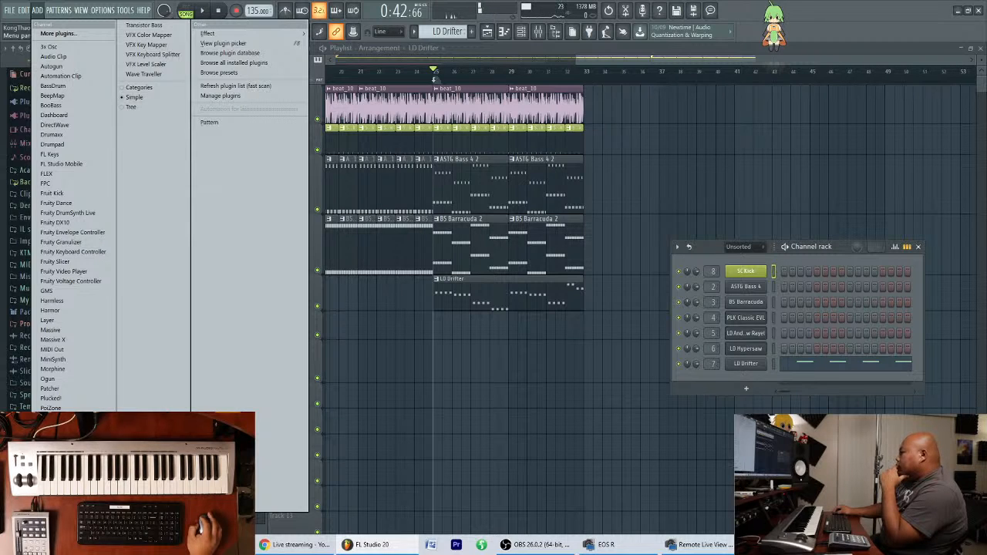
{"action": "left_click", "coordinate": [58, 476]}
{"action": "left_click_drag", "start_coordinate": [495, 109], "coordinate": [498, 236]}
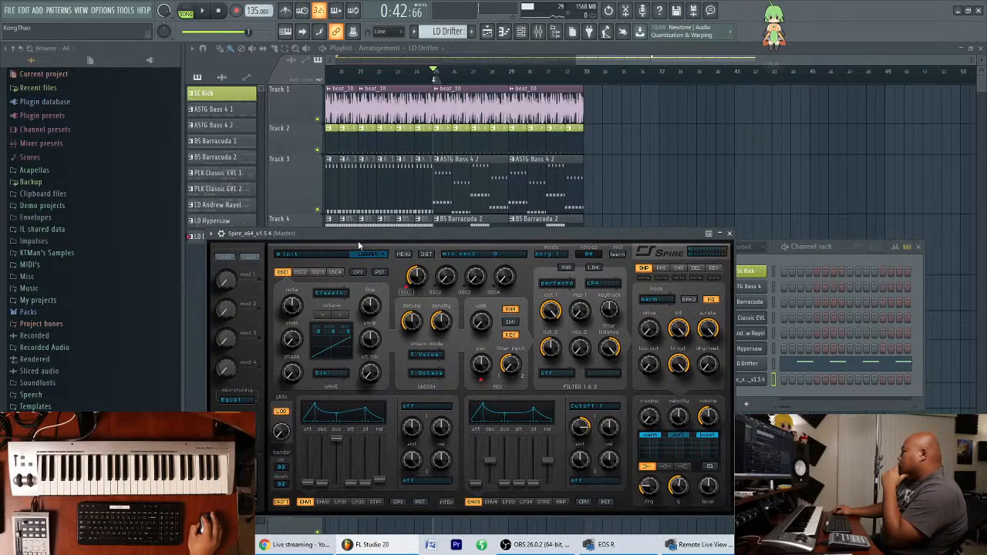
{"action": "left_click", "coordinate": [369, 254]}
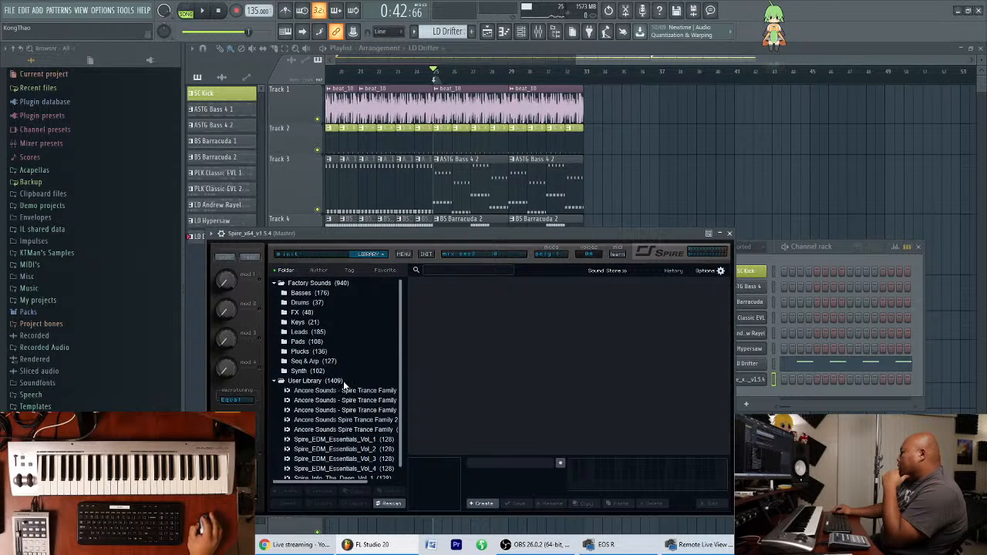
Audition factory Pads presets Big Sound PD 01, PA Salient Sky BJP, PAD EpicAnalog FL, PD Breezy JRM, PD Cine Dissonance IPM and PD Circles DP.
{"action": "left_click", "coordinate": [327, 344]}
{"action": "left_click", "coordinate": [461, 303]}
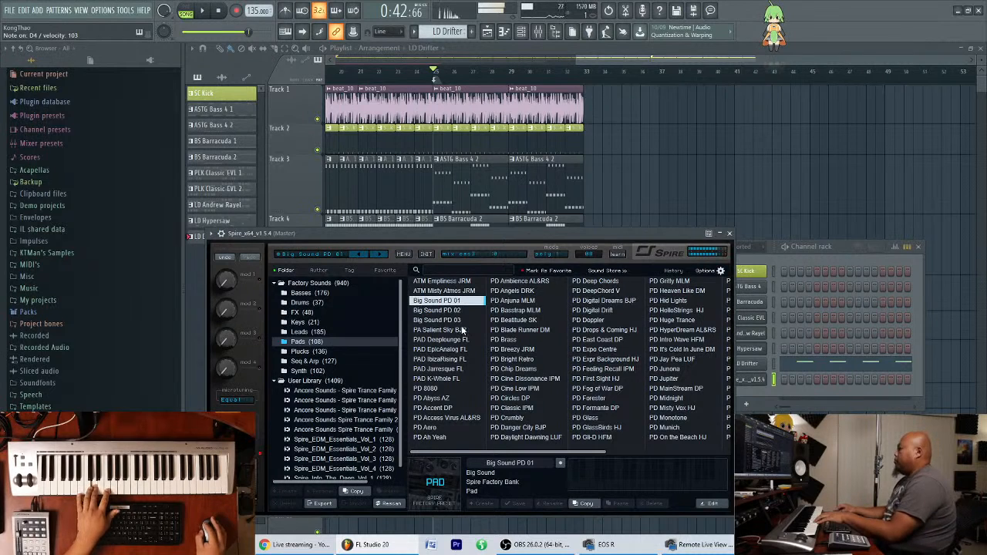
{"action": "left_click", "coordinate": [455, 336]}
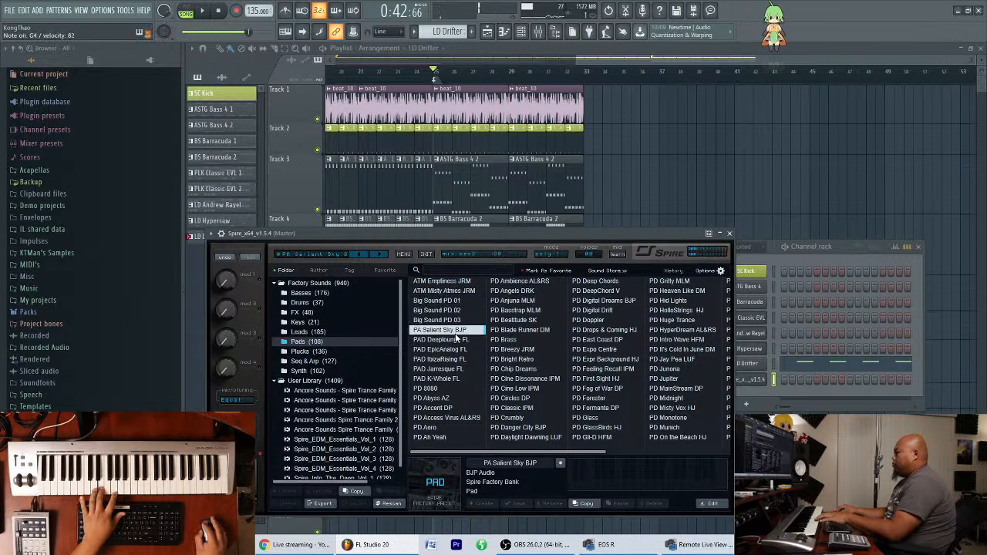
{"action": "left_click", "coordinate": [463, 351]}
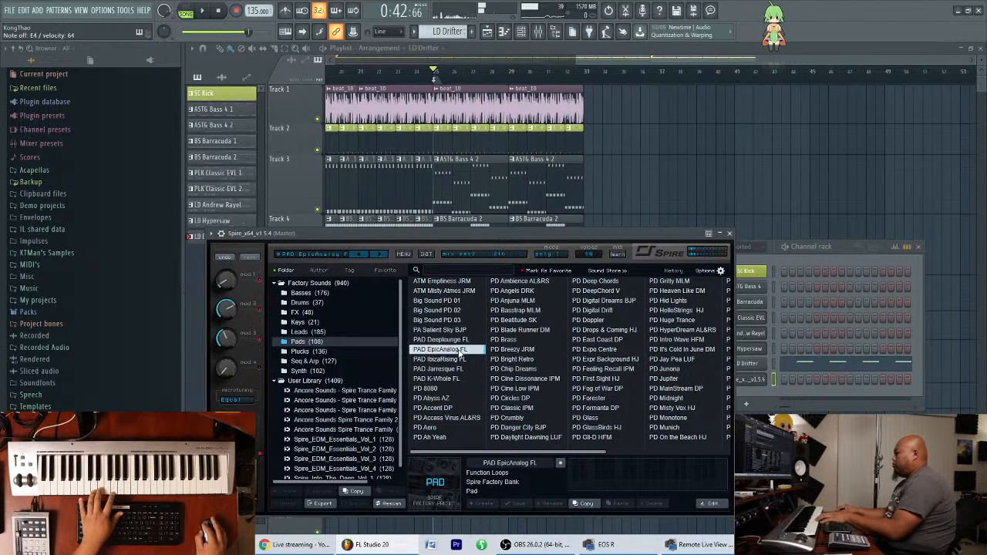
{"action": "left_click", "coordinate": [514, 349]}
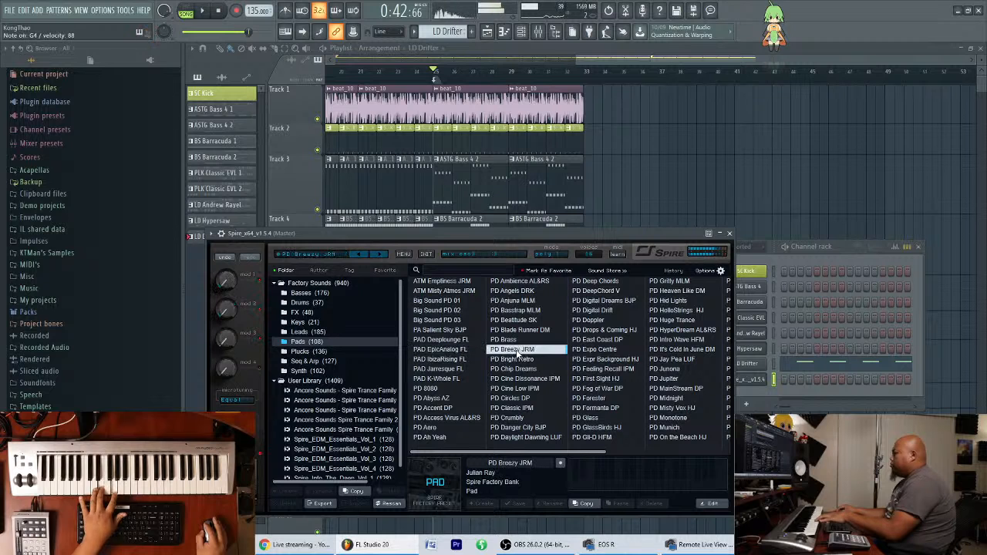
{"action": "left_click", "coordinate": [526, 379]}
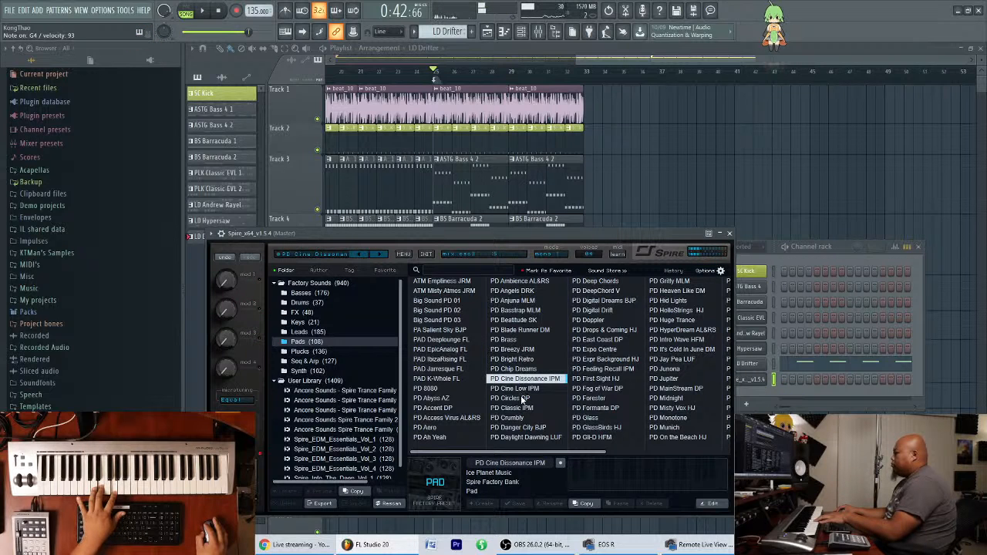
{"action": "left_click", "coordinate": [523, 399]}
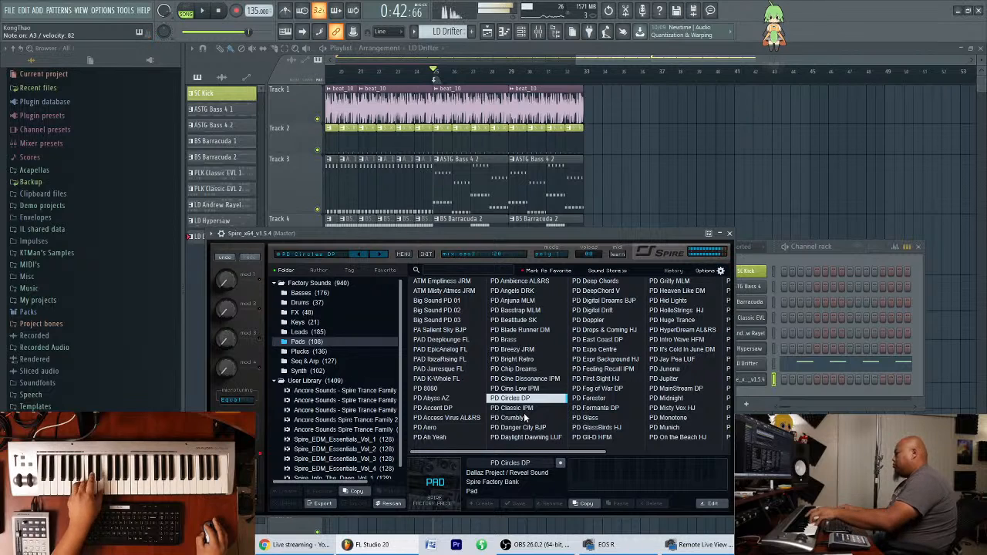
Audition the Pads presets PD Classic IPM, PD Crumbly, PD Digital Drift, PD Expo Centre, PD Expr Background HJ and PD Feeling Recall IPM.
{"action": "left_click", "coordinate": [524, 409]}
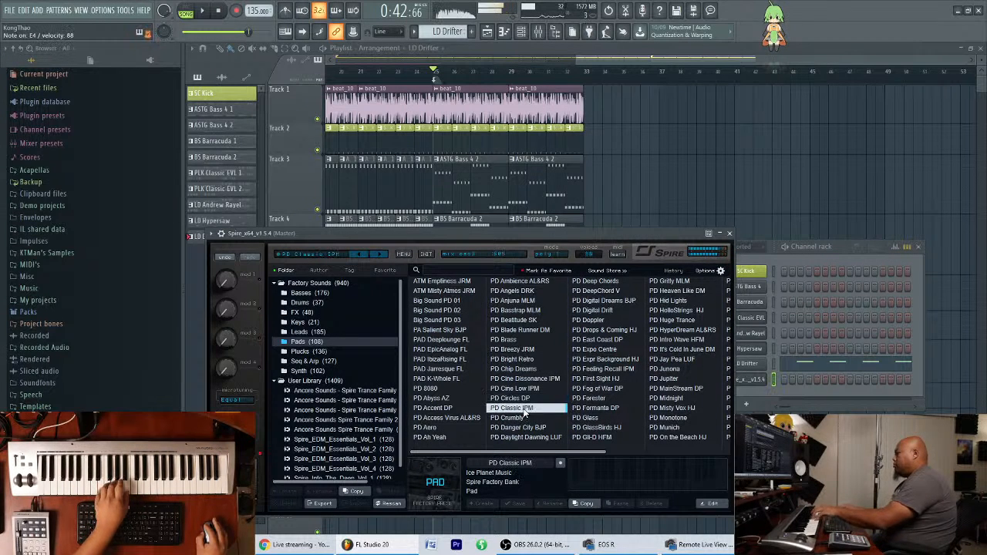
{"action": "left_click", "coordinate": [525, 417]}
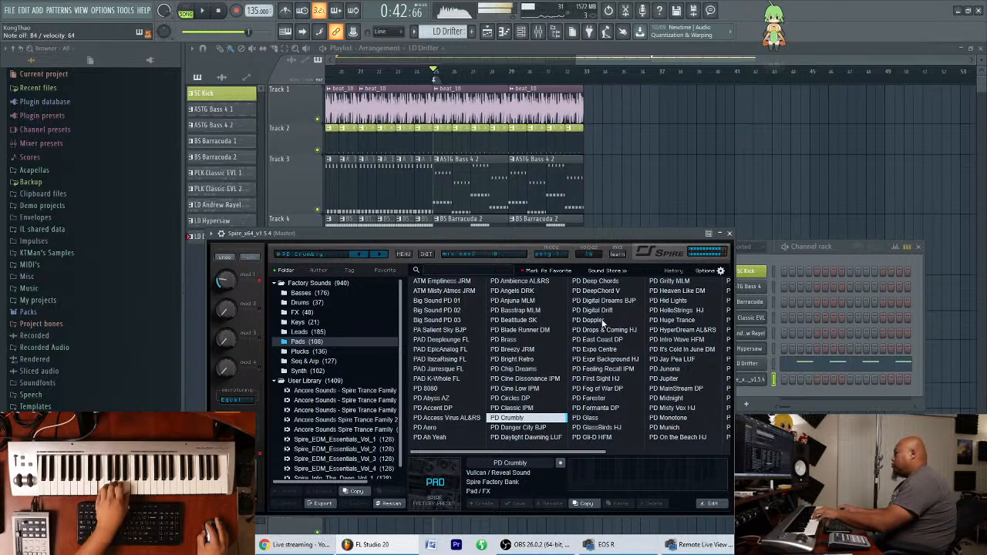
{"action": "left_click", "coordinate": [604, 312]}
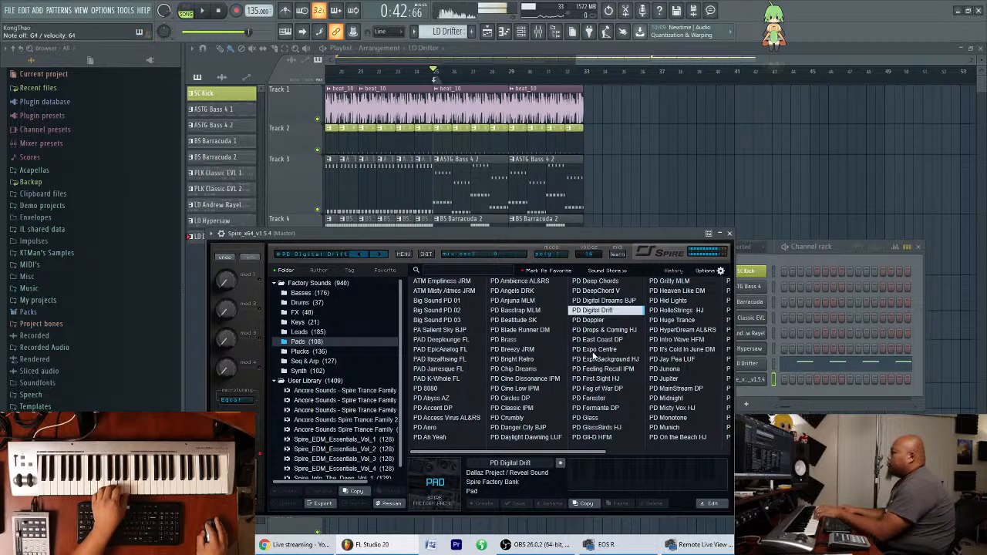
{"action": "left_click", "coordinate": [596, 351]}
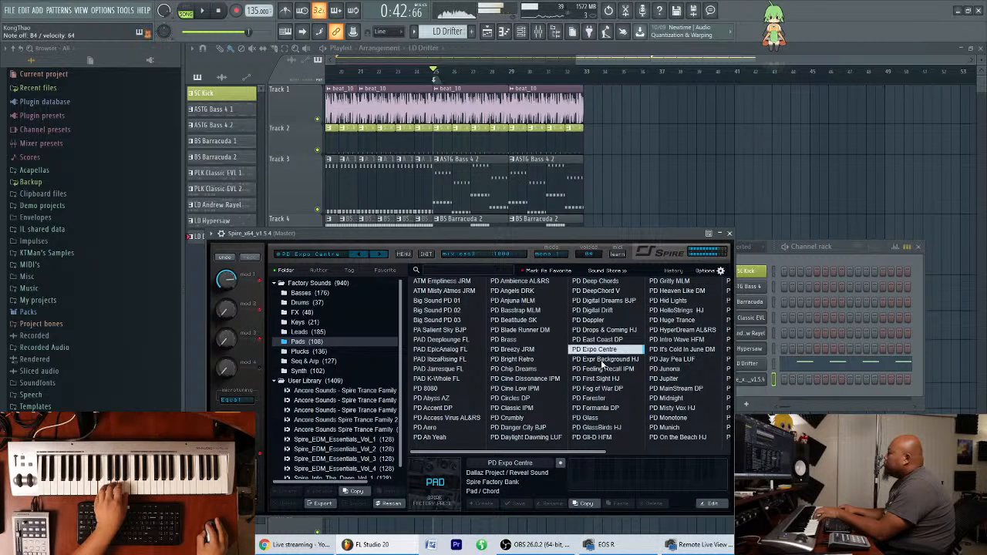
{"action": "left_click", "coordinate": [604, 360]}
{"action": "scroll", "coordinate": [597, 386], "scroll_direction": "down", "scroll_amount": 5}
{"action": "scroll", "coordinate": [594, 402], "scroll_direction": "up", "scroll_amount": 2}
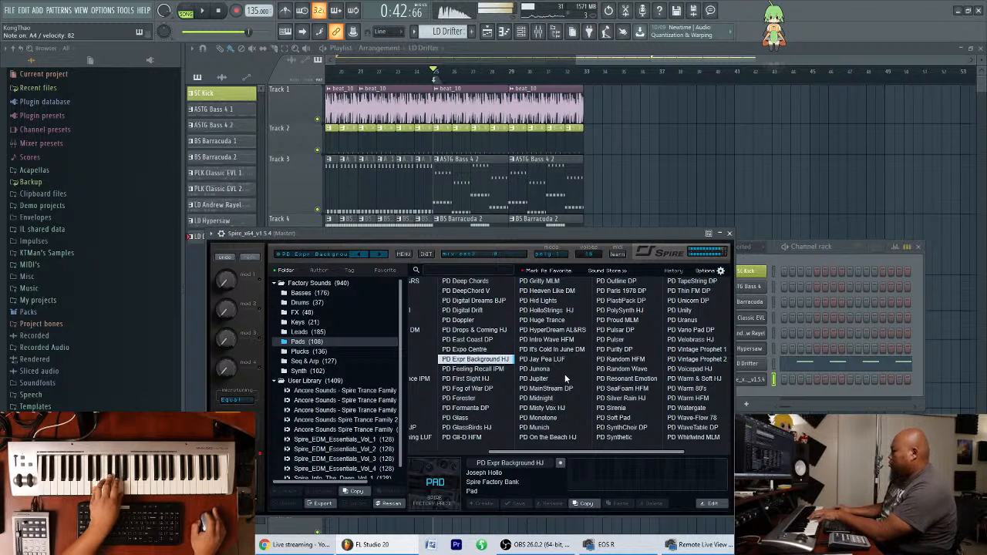
{"action": "left_click", "coordinate": [490, 370]}
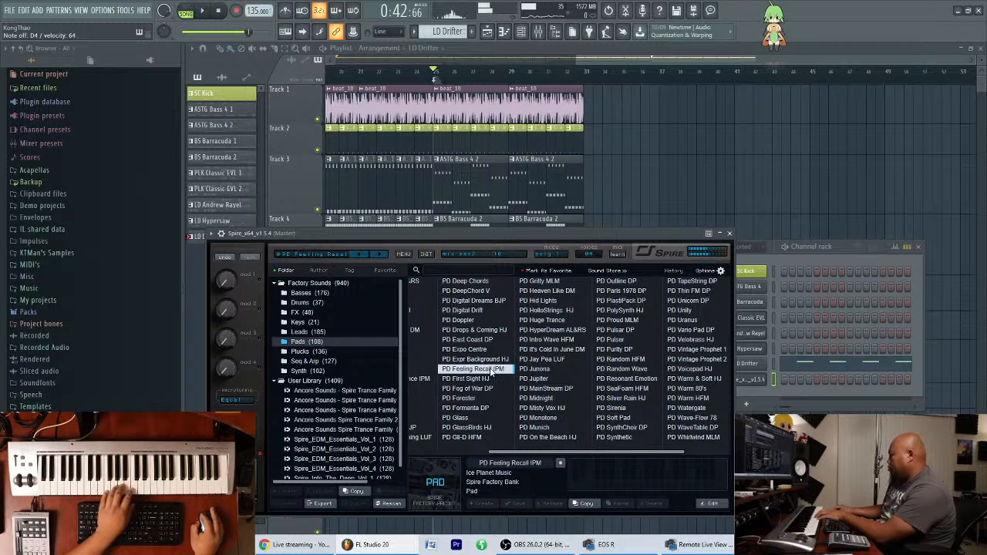
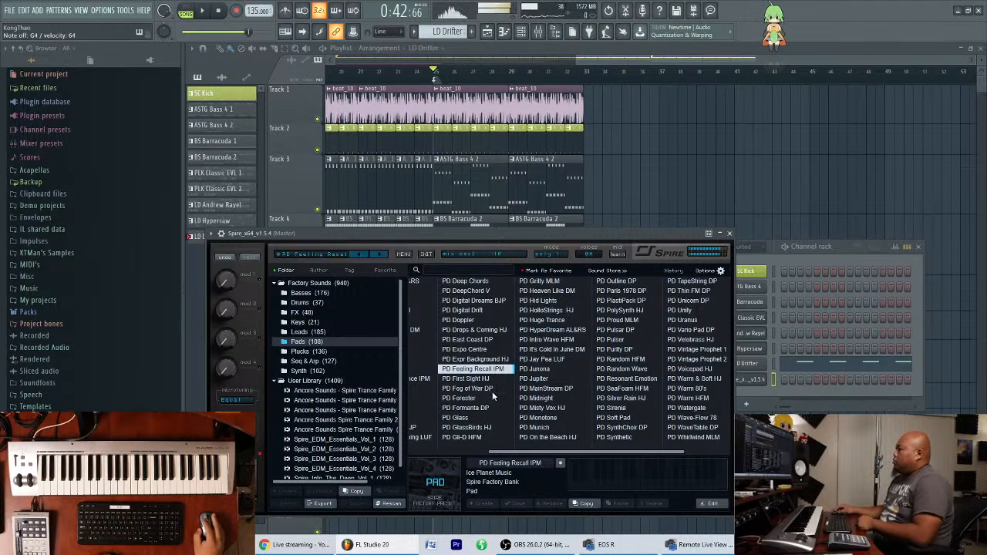
Audition the PD First Sight HJ pad preset in Spire and nudge the plugin window slightly.
{"action": "left_click", "coordinate": [496, 379]}
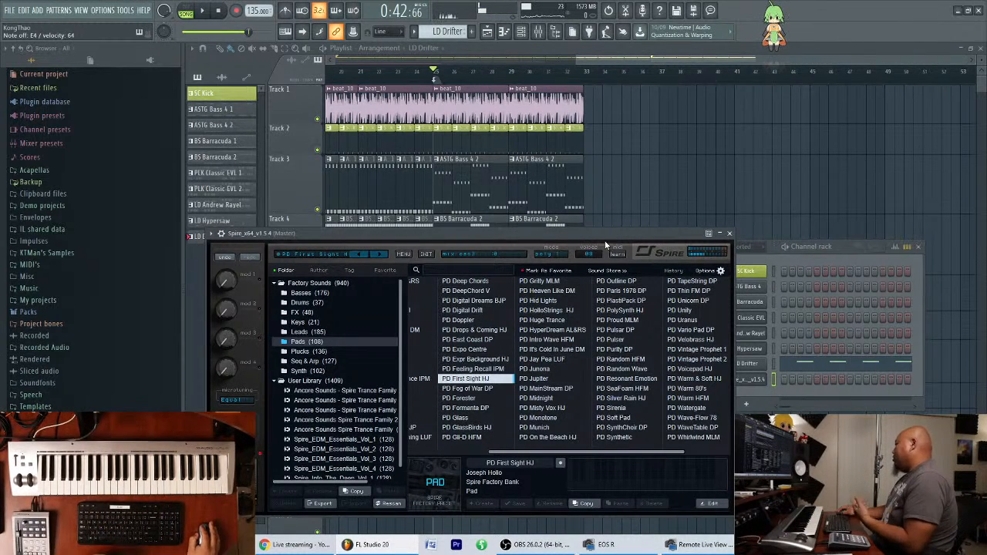
{"action": "left_click_drag", "start_coordinate": [601, 235], "coordinate": [589, 228]}
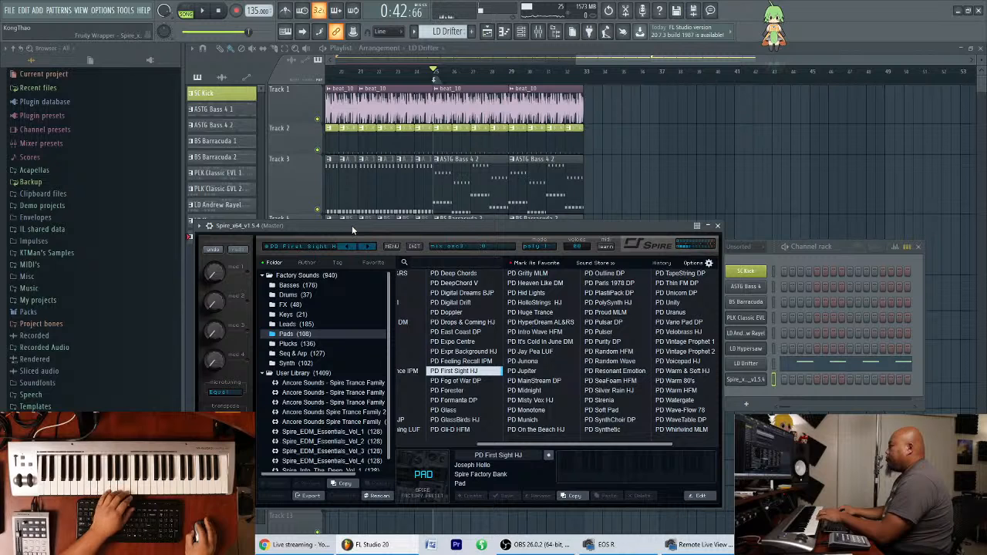
Try a new Harmless instrument channel with the InHarmonic GOL preset and adjust its reverb level.
{"action": "left_click", "coordinate": [37, 10]}
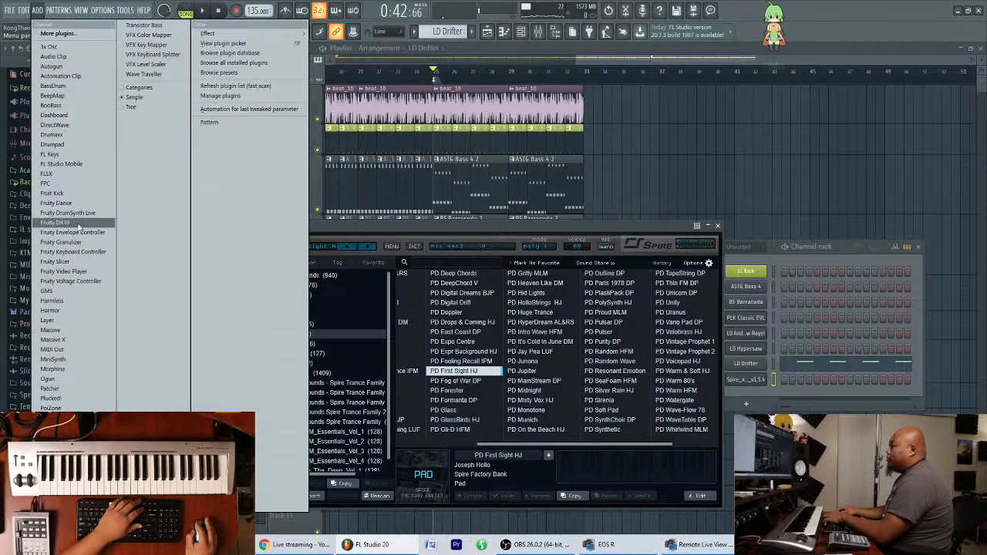
{"action": "left_click", "coordinate": [79, 301]}
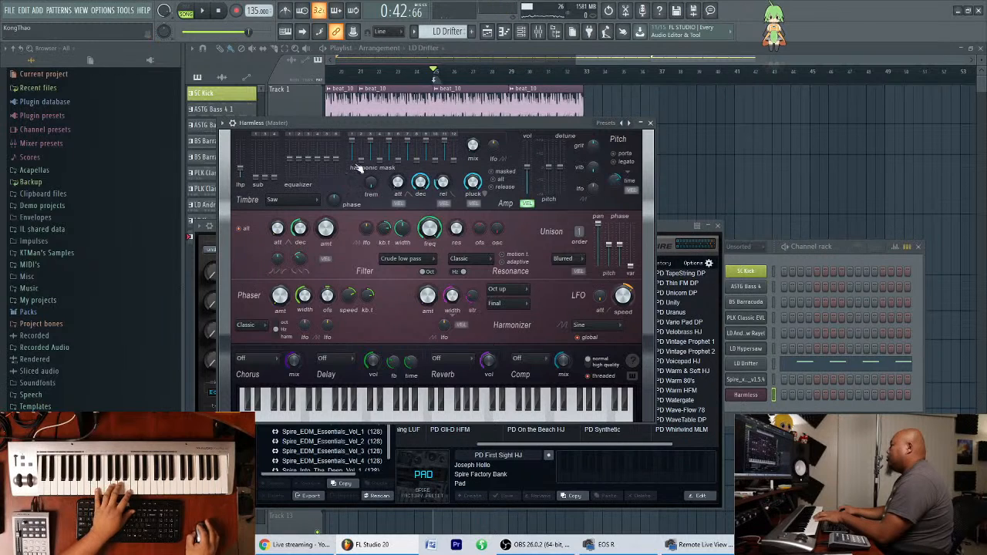
{"action": "left_click", "coordinate": [607, 125]}
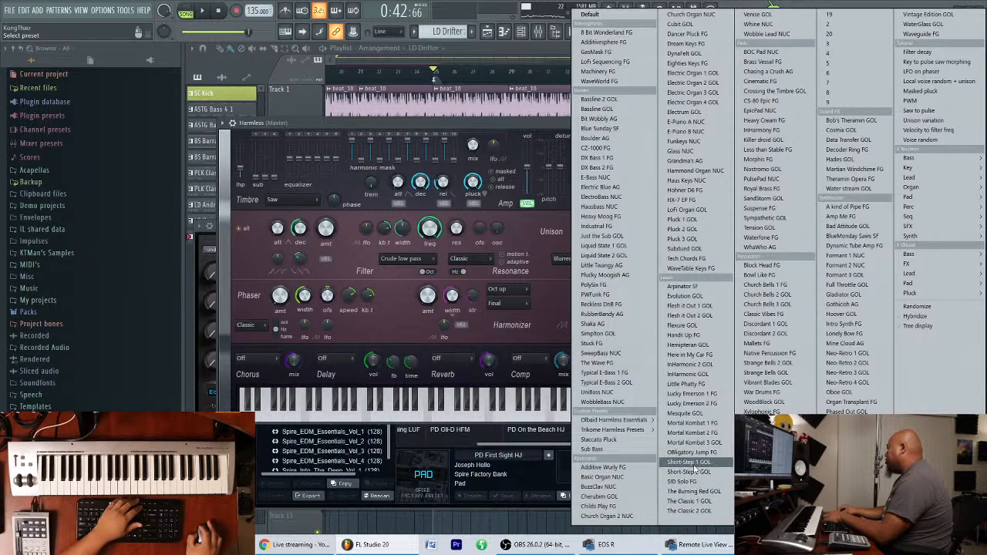
{"action": "left_click", "coordinate": [699, 374]}
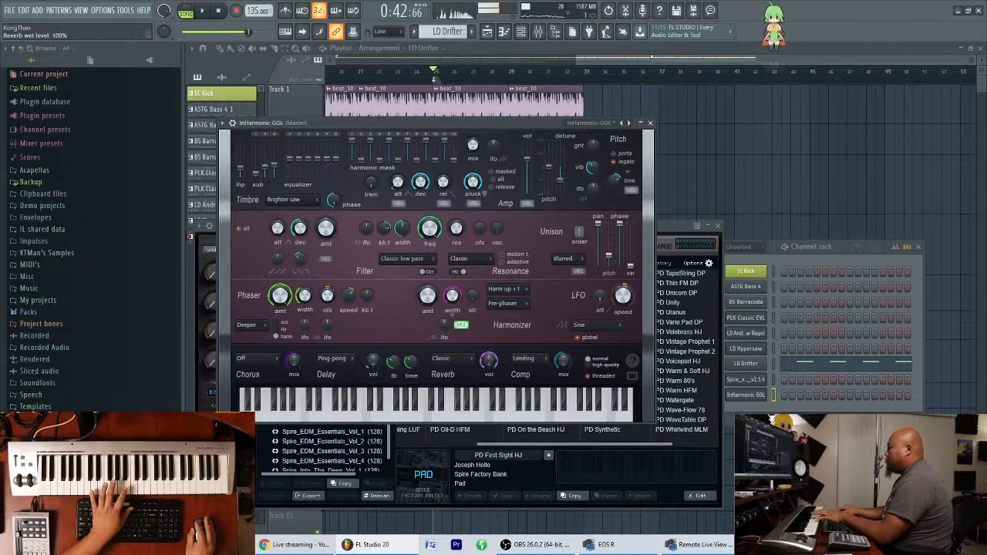
{"action": "left_click_drag", "start_coordinate": [489, 360], "coordinate": [489, 375]}
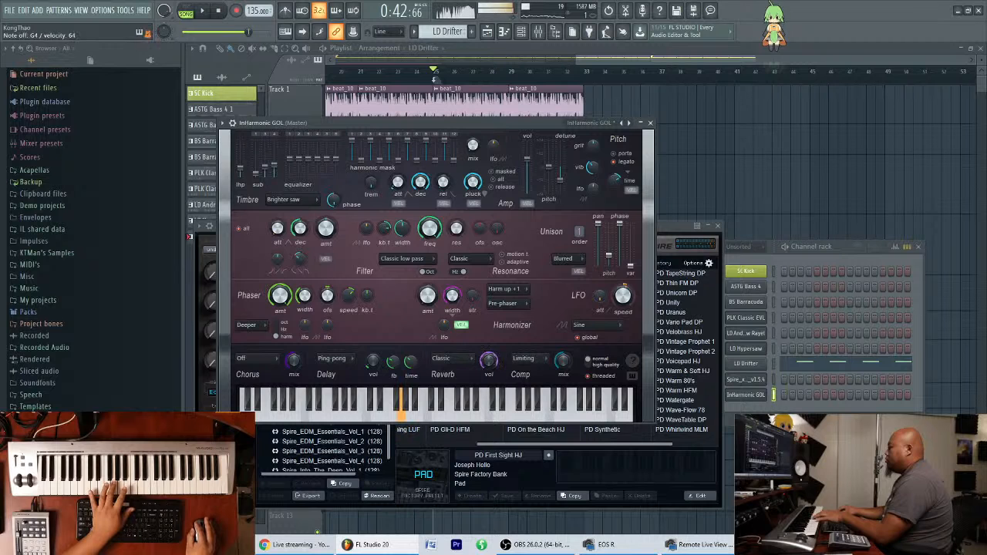
{"action": "left_click_drag", "start_coordinate": [489, 361], "coordinate": [488, 389]}
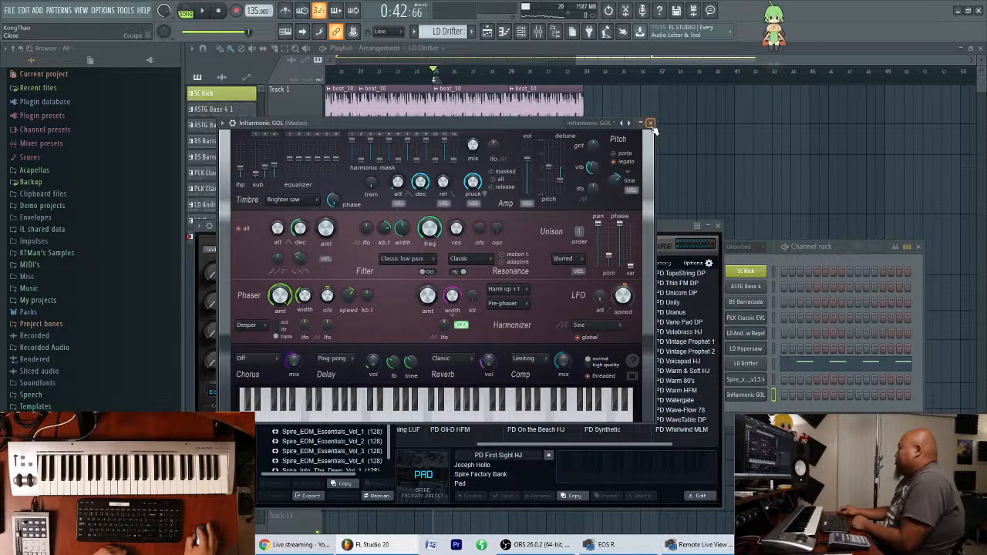
Reposition the channel rack and delete the InHarmonic GOL channel from it.
{"action": "left_click", "coordinate": [840, 250]}
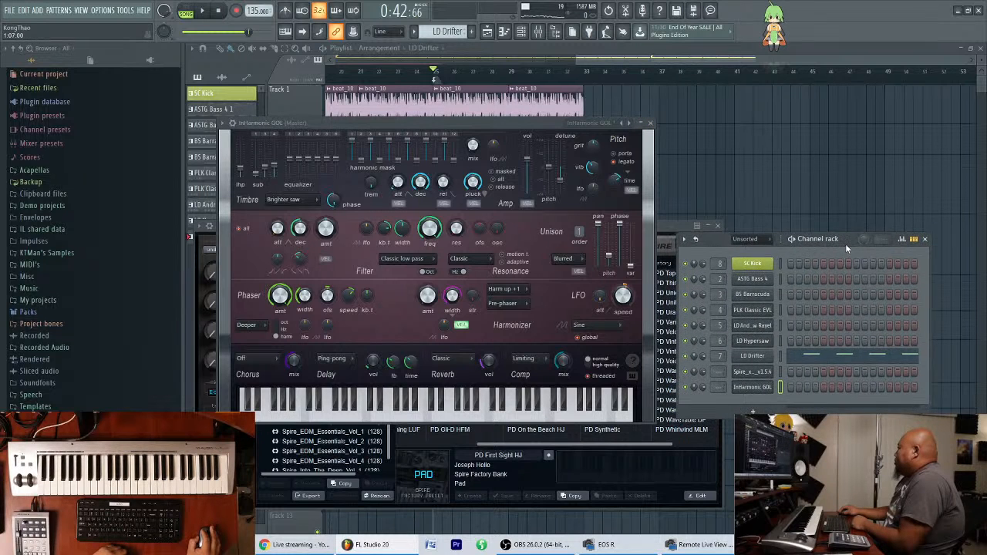
{"action": "left_click_drag", "start_coordinate": [884, 235], "coordinate": [896, 230]}
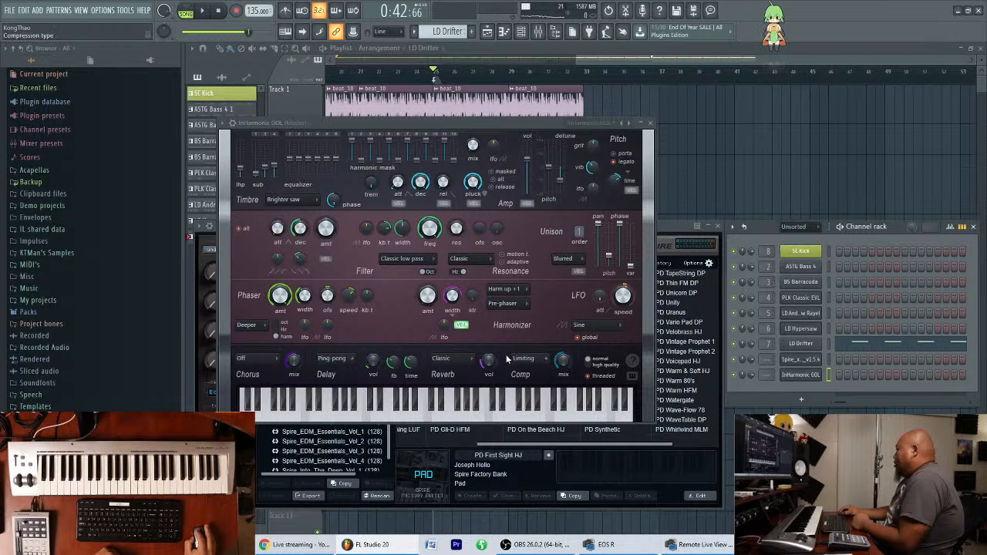
{"action": "right_click", "coordinate": [802, 374]}
{"action": "key", "text": "d"}
{"action": "key", "text": "Return"}
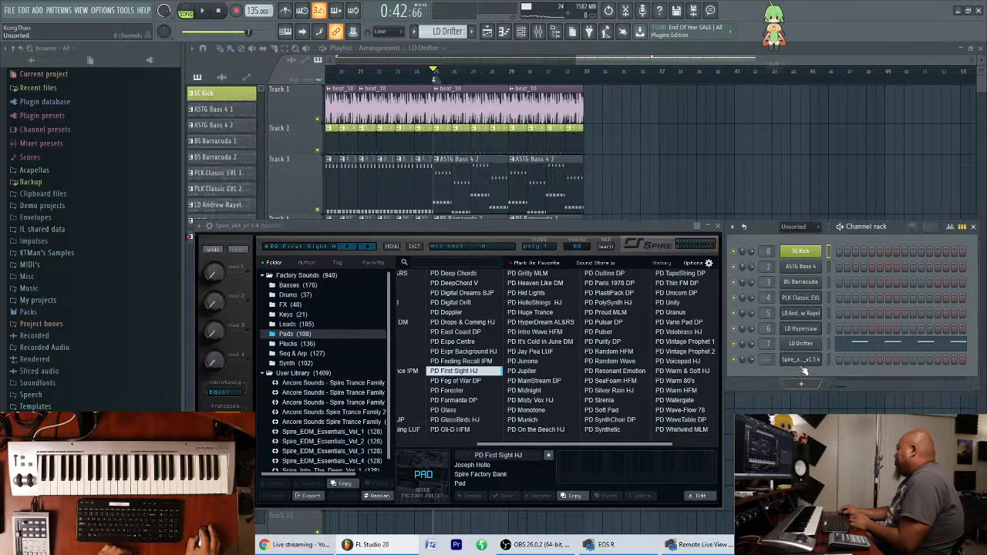
Audition Spire's factory pads one after another, from PD Fog of War DP through PD Gli-D HFM.
{"action": "left_click", "coordinate": [465, 381]}
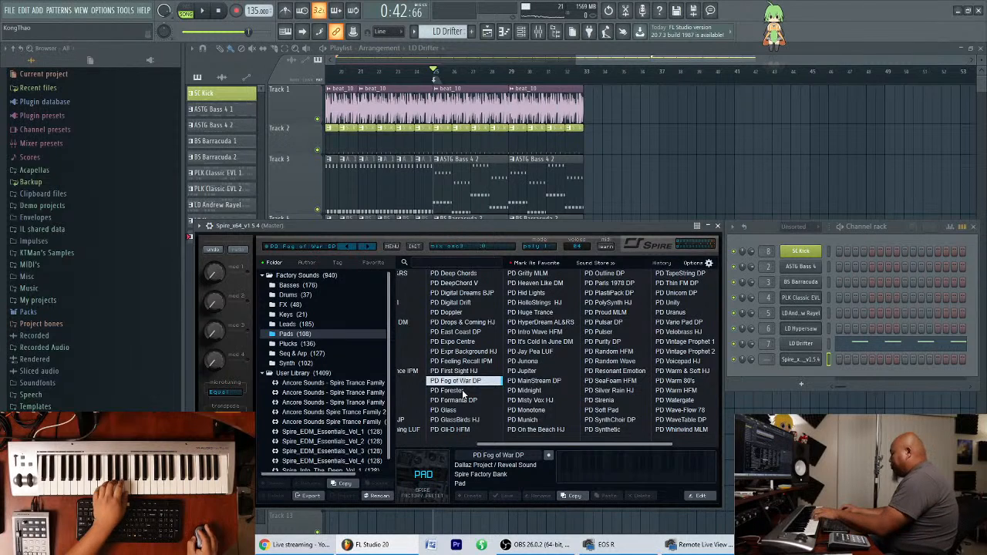
{"action": "left_click", "coordinate": [471, 393]}
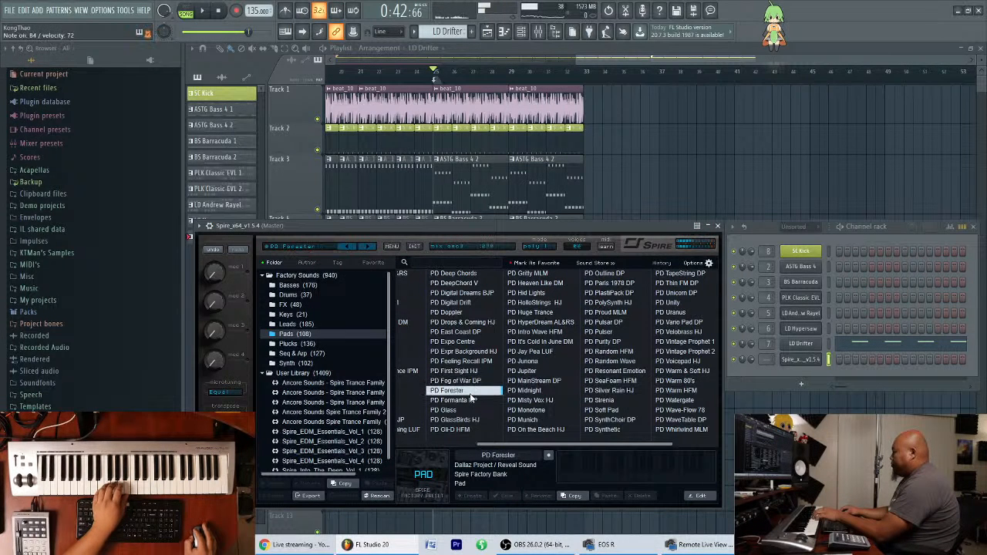
{"action": "left_click", "coordinate": [474, 401]}
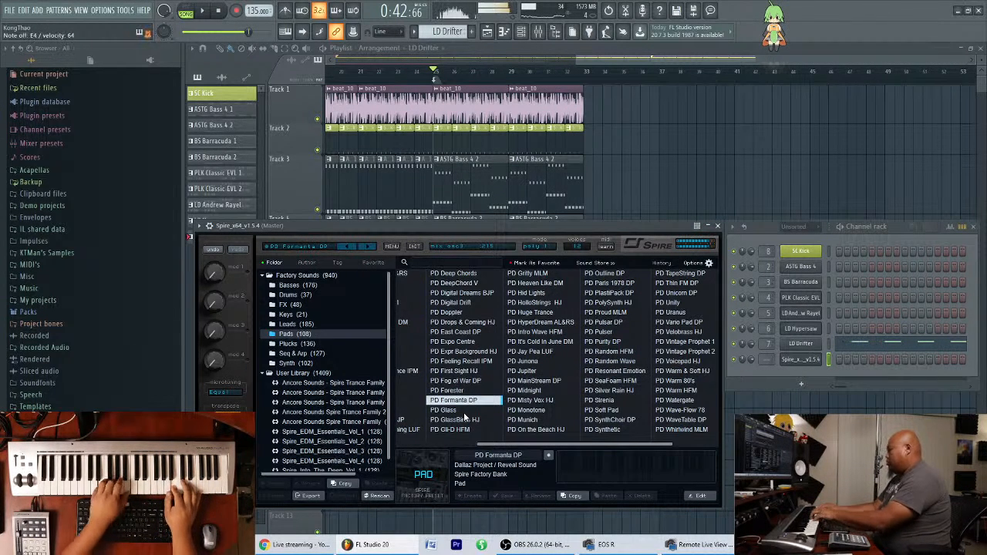
{"action": "left_click", "coordinate": [463, 412]}
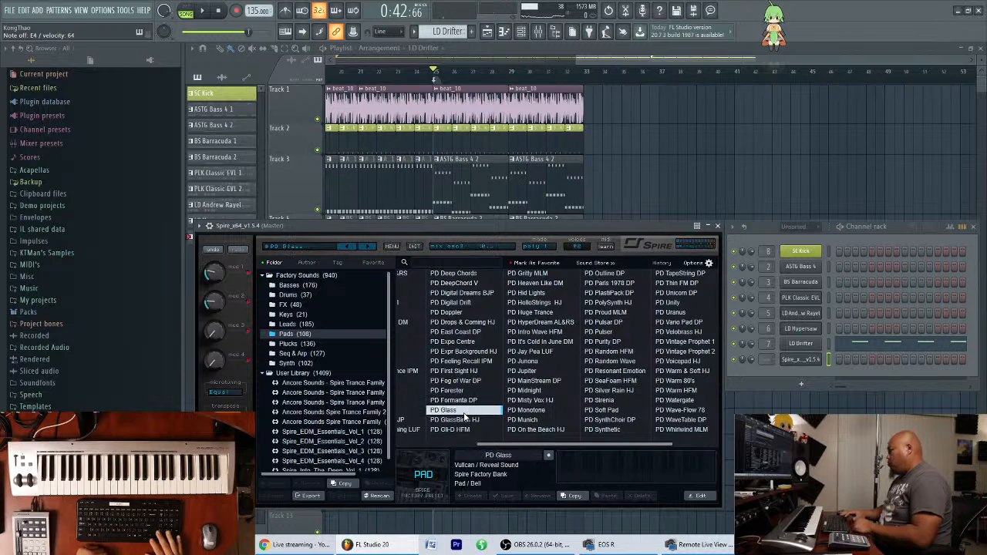
{"action": "key", "text": "Down"}
{"action": "key", "text": "Down"}
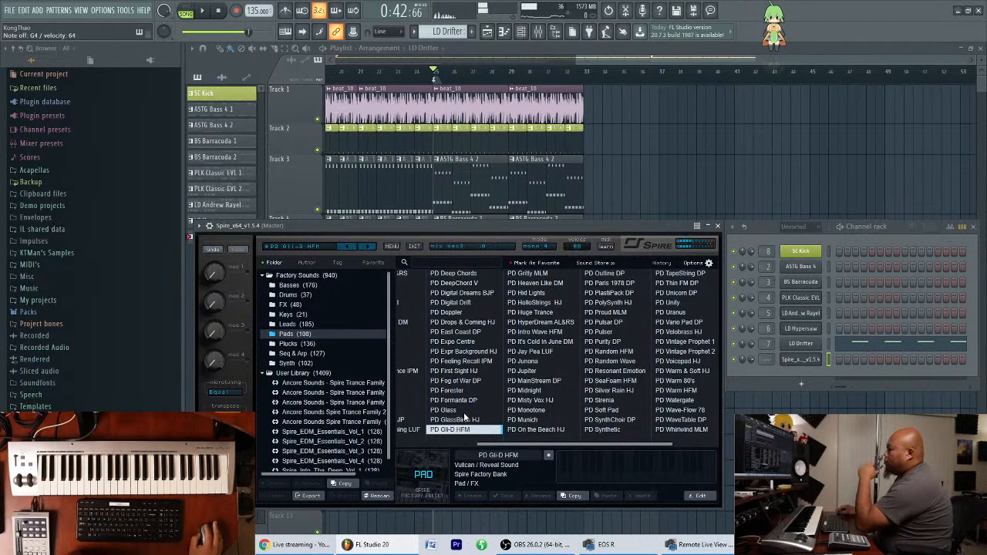
Audition pads in the Ancore Sounds Spire Trance Family 2 user bank and load PD A&B 2.
{"action": "left_click", "coordinate": [357, 402]}
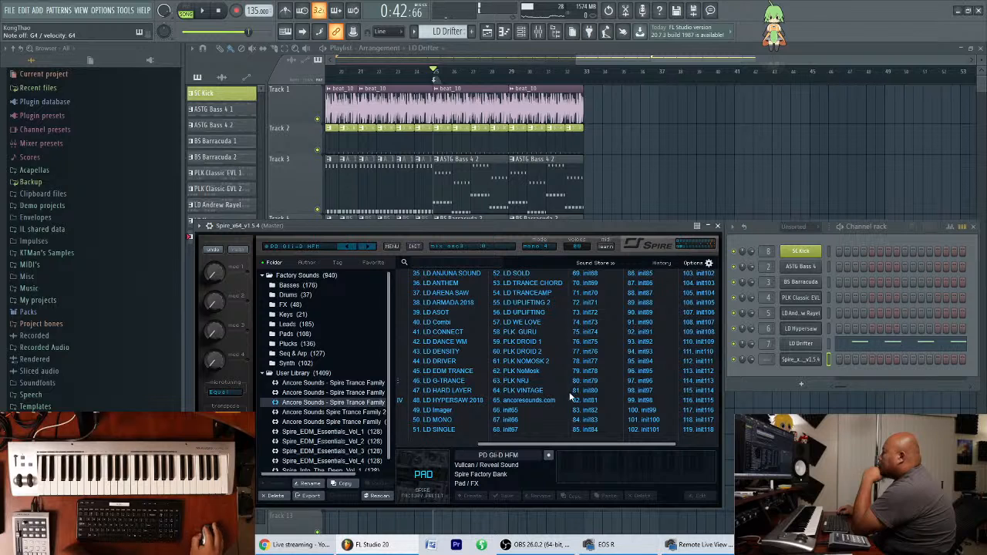
{"action": "scroll", "coordinate": [524, 392], "scroll_direction": "left", "scroll_amount": 4}
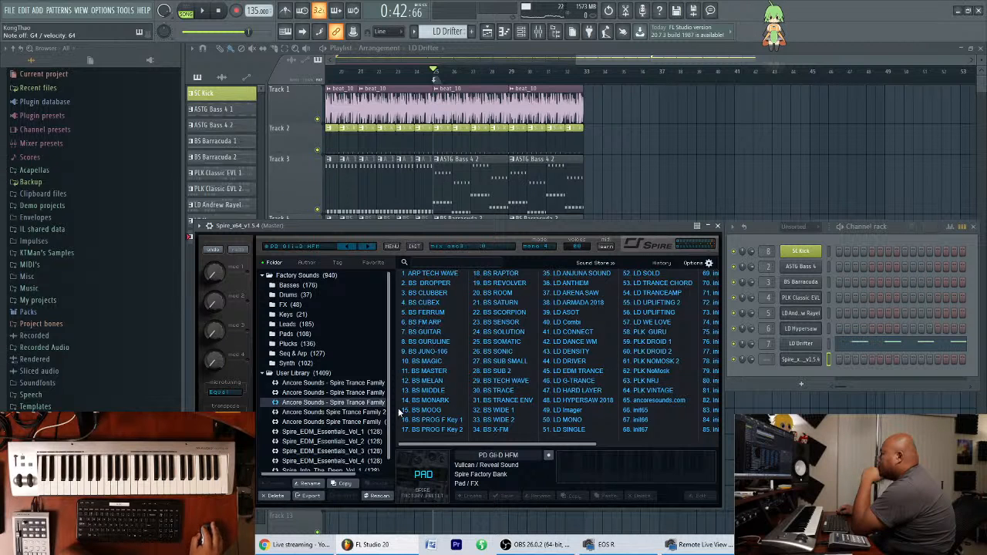
{"action": "left_click", "coordinate": [366, 413]}
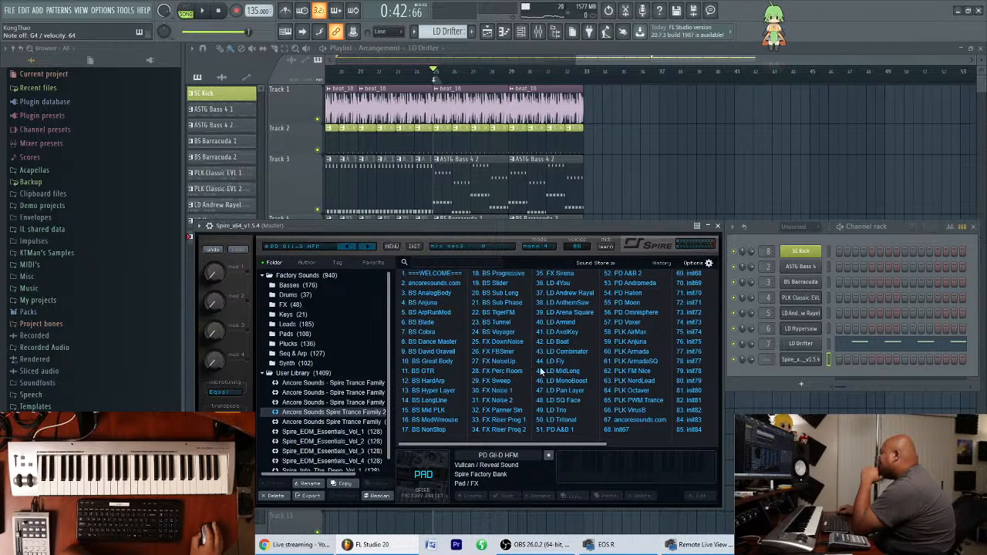
{"action": "left_click", "coordinate": [631, 283]}
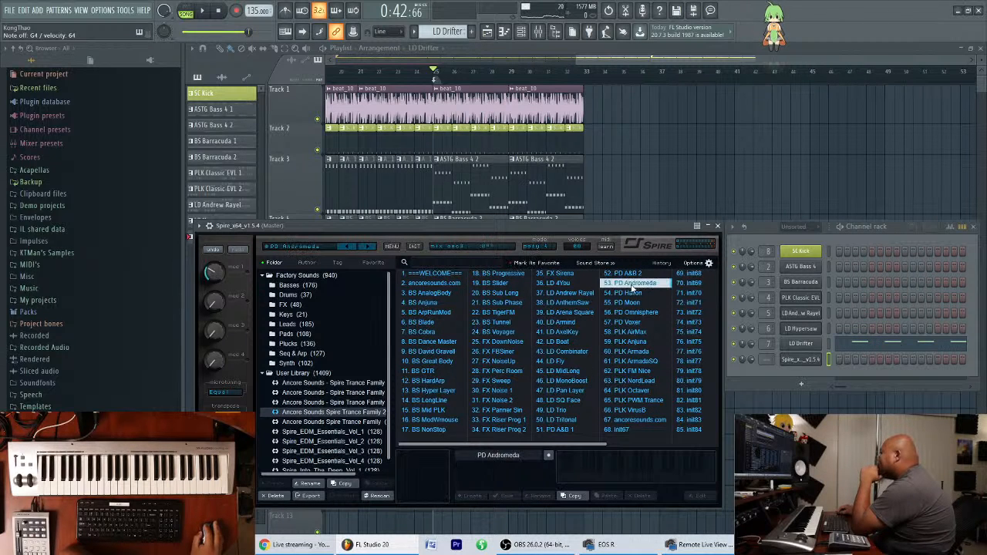
{"action": "left_click", "coordinate": [568, 430]}
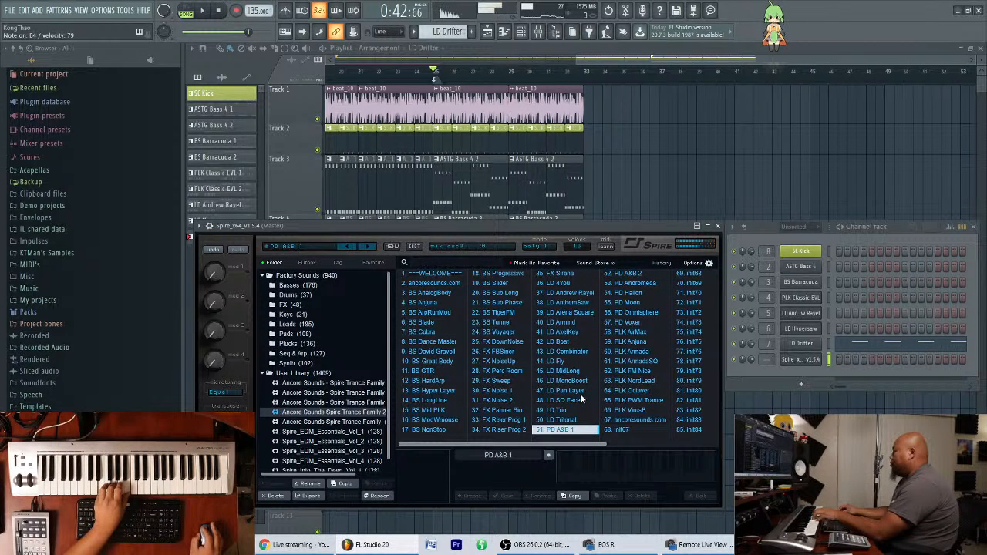
{"action": "scroll", "coordinate": [565, 421], "scroll_direction": "right", "scroll_amount": 2}
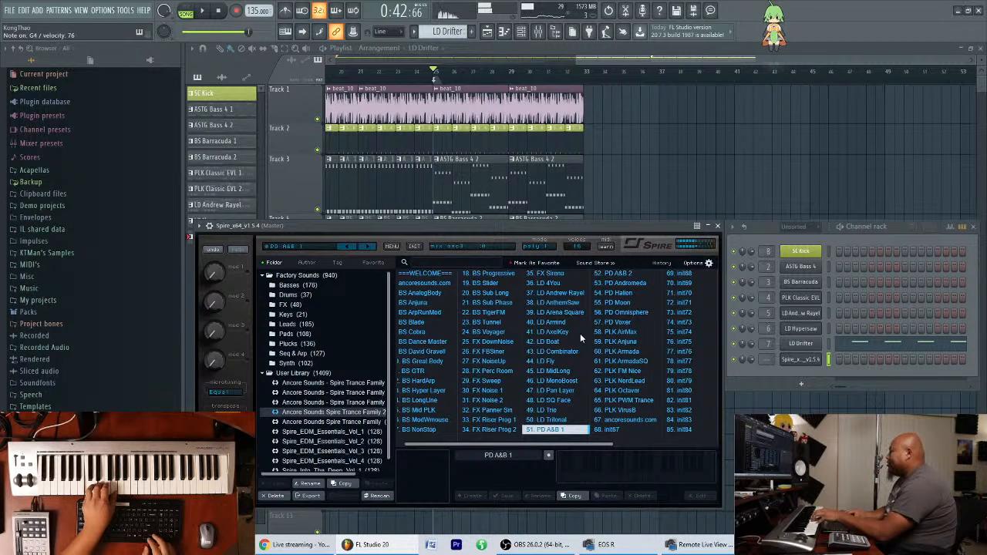
{"action": "key", "text": "Down"}
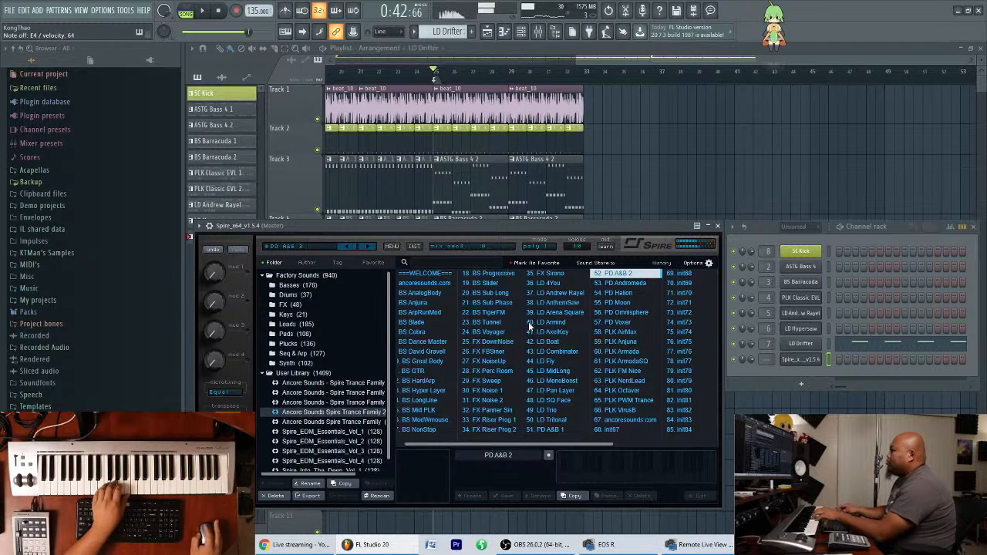
Show Spire's synthesis controls and adjust the envelope modulation amount assigned to Cutoff 2.
{"action": "left_click", "coordinate": [316, 244]}
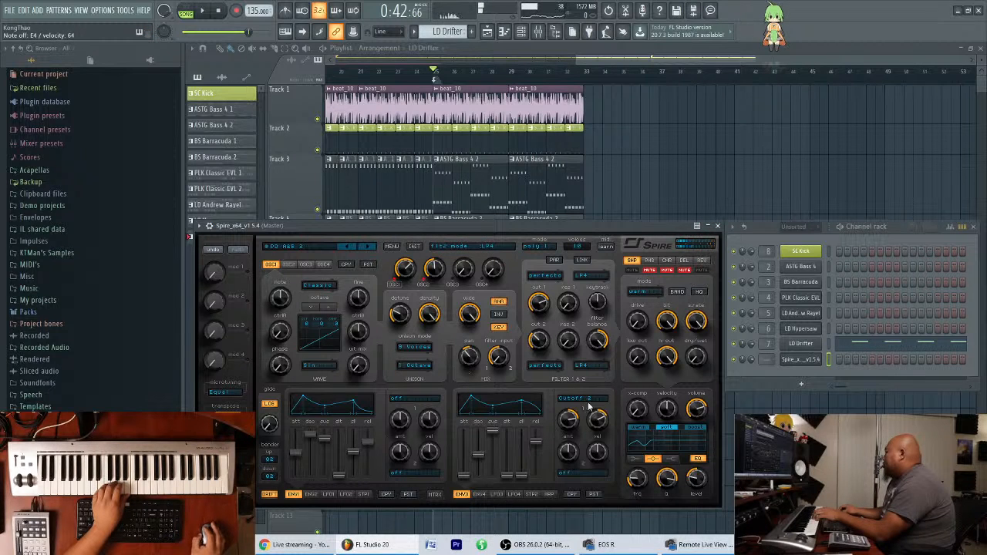
{"action": "mouse_move", "coordinate": [567, 417]}
{"action": "left_mouse_down"}
{"action": "mouse_move", "coordinate": [573, 428]}
{"action": "mouse_move", "coordinate": [579, 409]}
{"action": "left_mouse_up"}
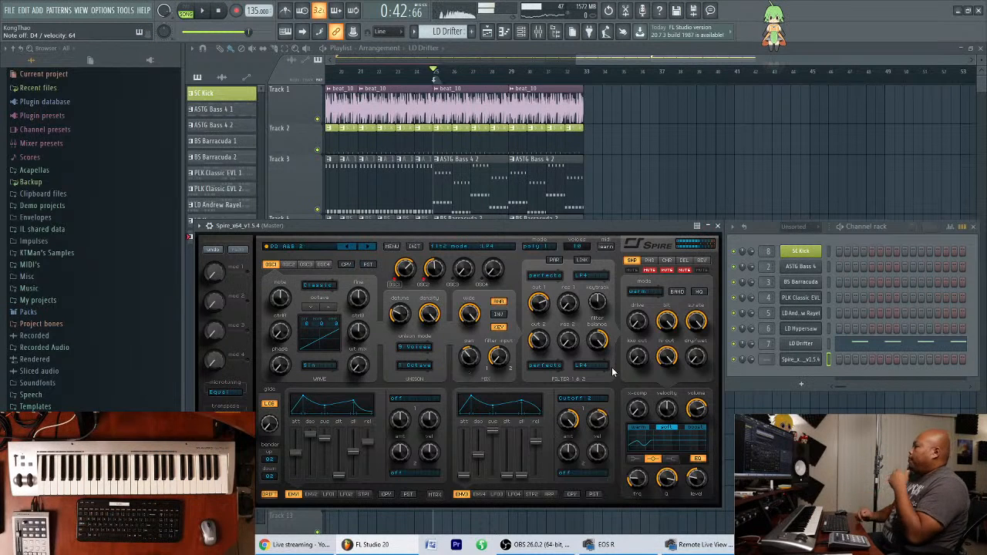
Rename the Spire channel as PD A&B 2.
{"action": "right_click", "coordinate": [798, 360]}
{"action": "left_click", "coordinate": [827, 383]}
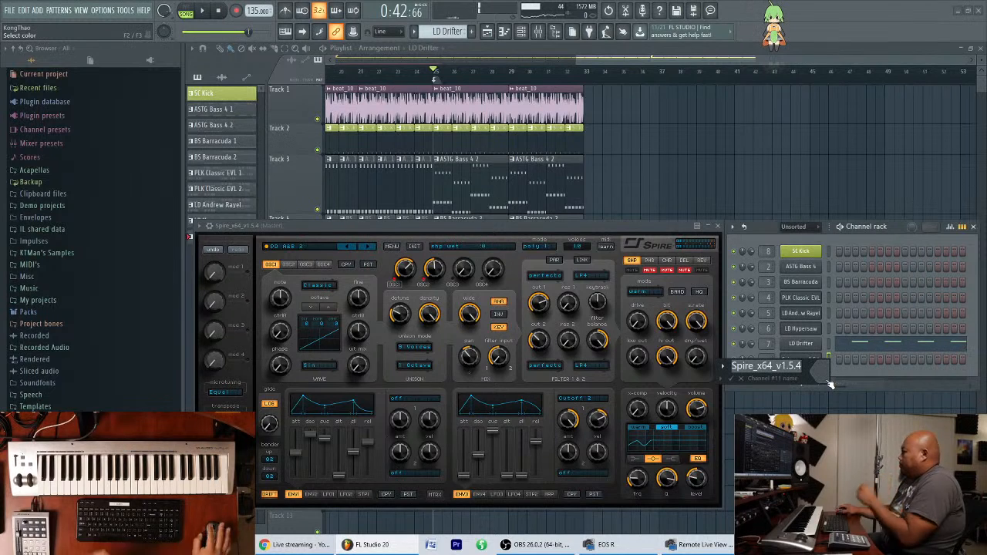
{"action": "type", "text": "PD A&B 2"}
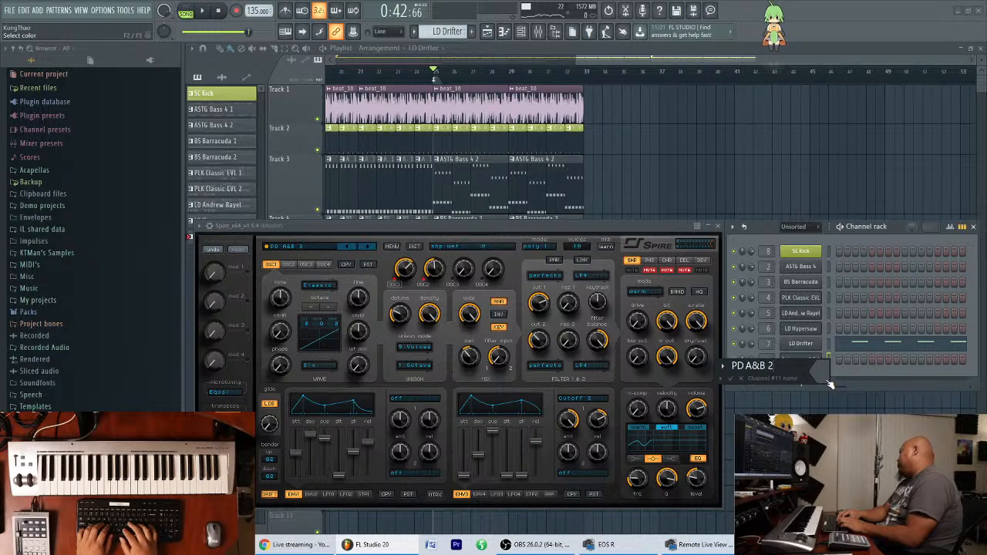
{"action": "key", "text": "Return"}
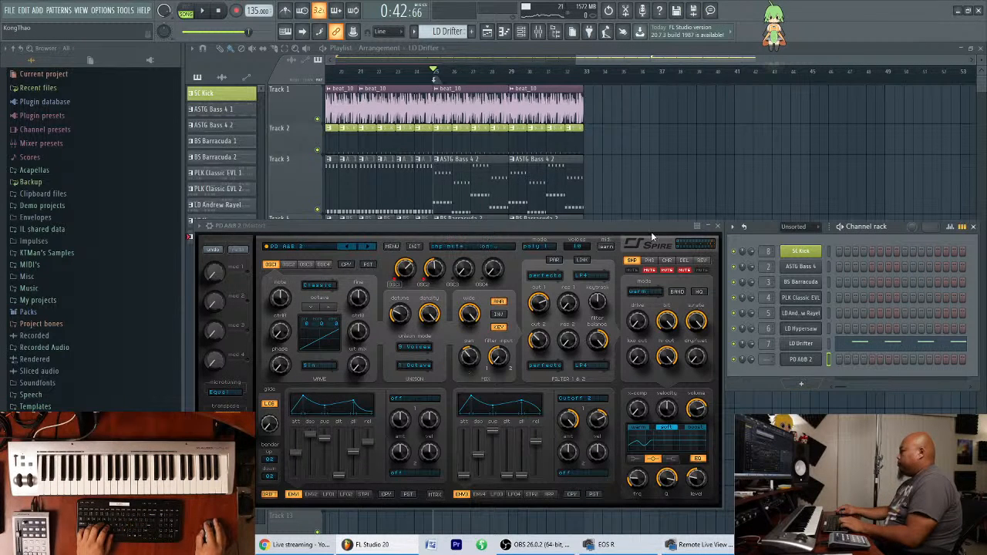
Route the PD A&B 2 channel to mixer track 9 and move that track to position 8, ahead of SC Kick.
{"action": "key", "text": "F9"}
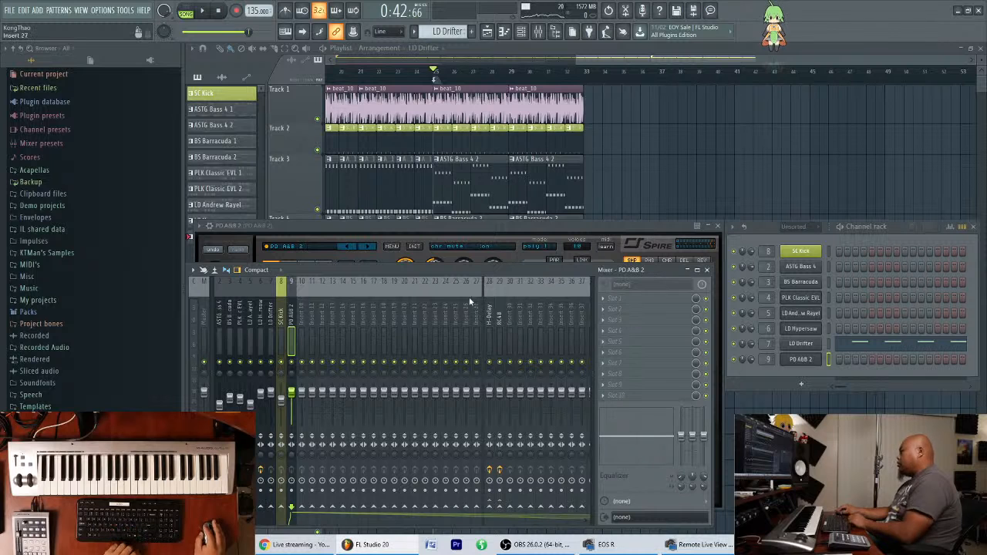
{"action": "left_click_drag", "start_coordinate": [296, 271], "coordinate": [299, 263]}
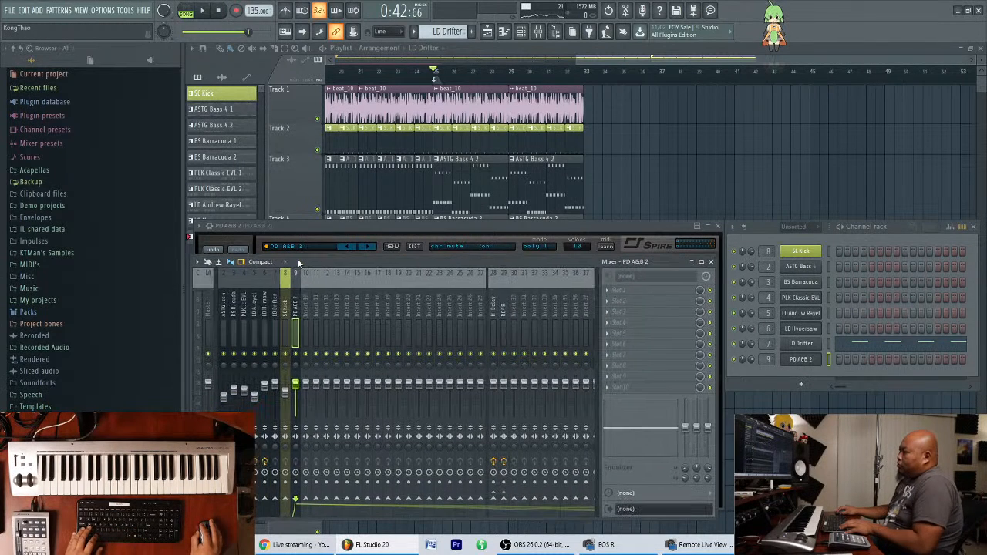
{"action": "key", "text": "alt+Left"}
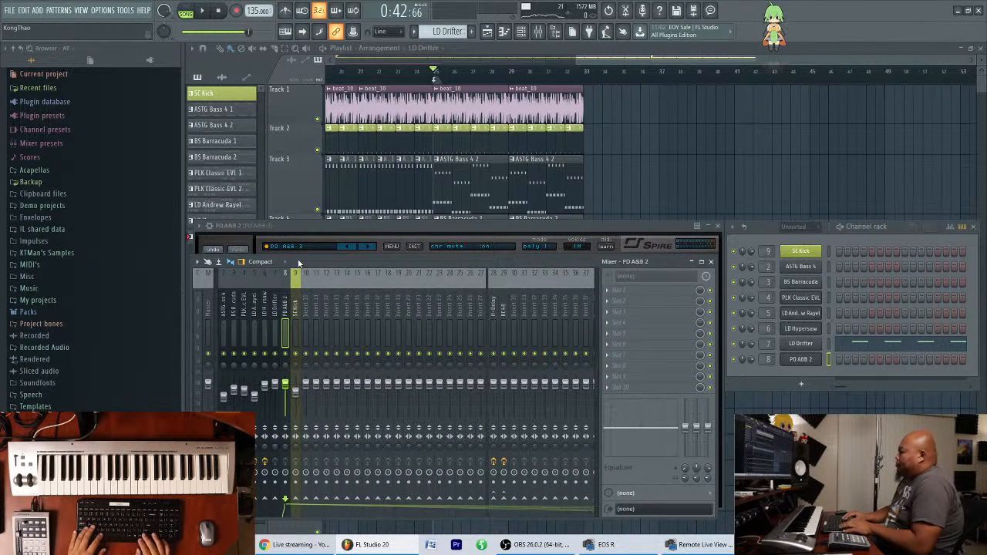
{"action": "left_click_drag", "start_coordinate": [562, 266], "coordinate": [557, 272]}
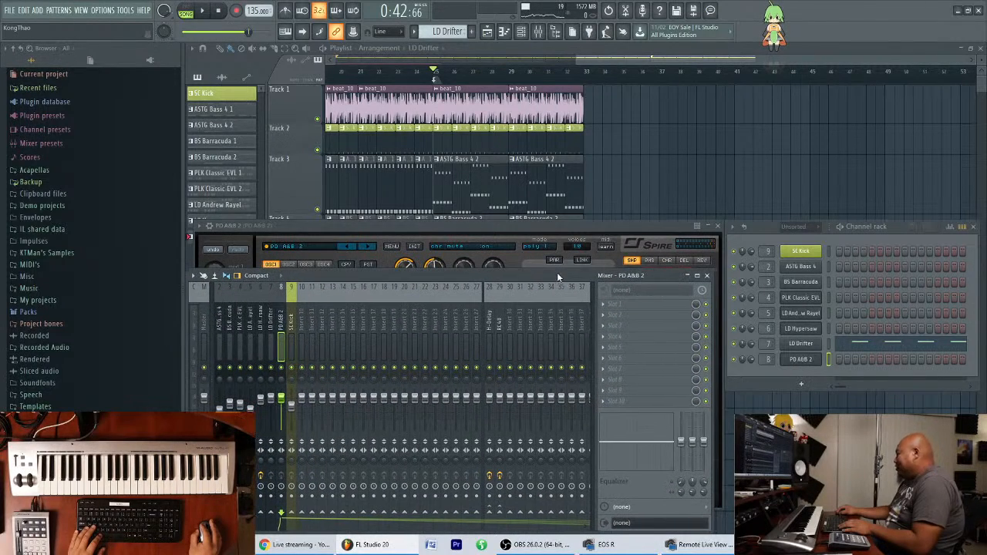
Bring the PD A&B 2 plugin window to the front and lower it and the channel rack to uncover playlist Track 4.
{"action": "left_click", "coordinate": [669, 227]}
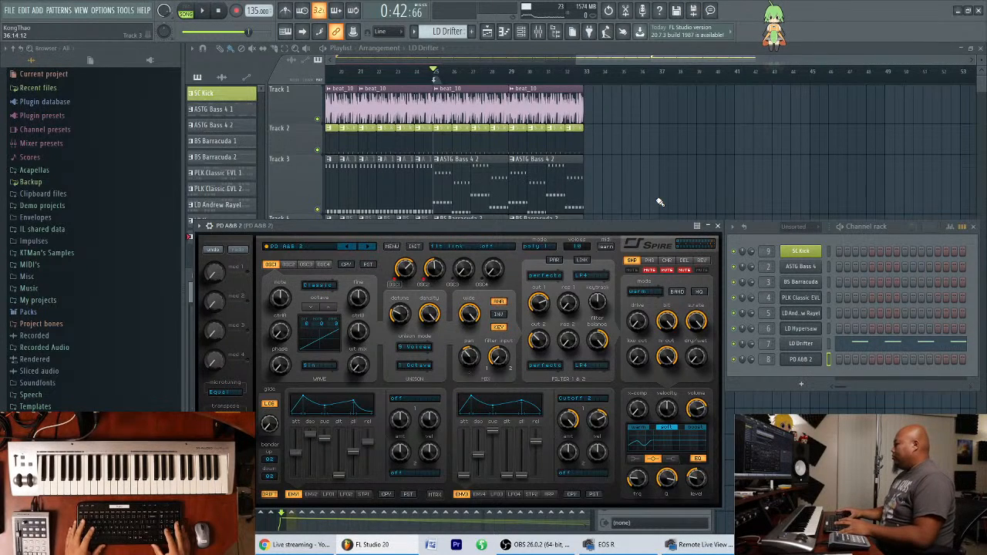
{"action": "mouse_move", "coordinate": [628, 230]}
{"action": "left_mouse_down"}
{"action": "mouse_move", "coordinate": [619, 253]}
{"action": "mouse_move", "coordinate": [628, 226]}
{"action": "left_mouse_up"}
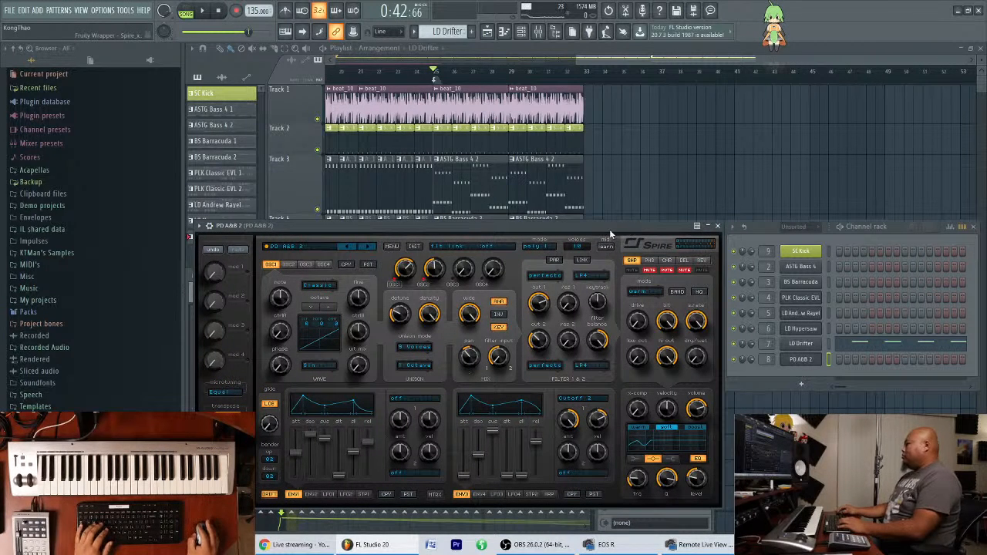
{"action": "left_click_drag", "start_coordinate": [611, 226], "coordinate": [606, 253]}
{"action": "left_click_drag", "start_coordinate": [896, 228], "coordinate": [891, 255]}
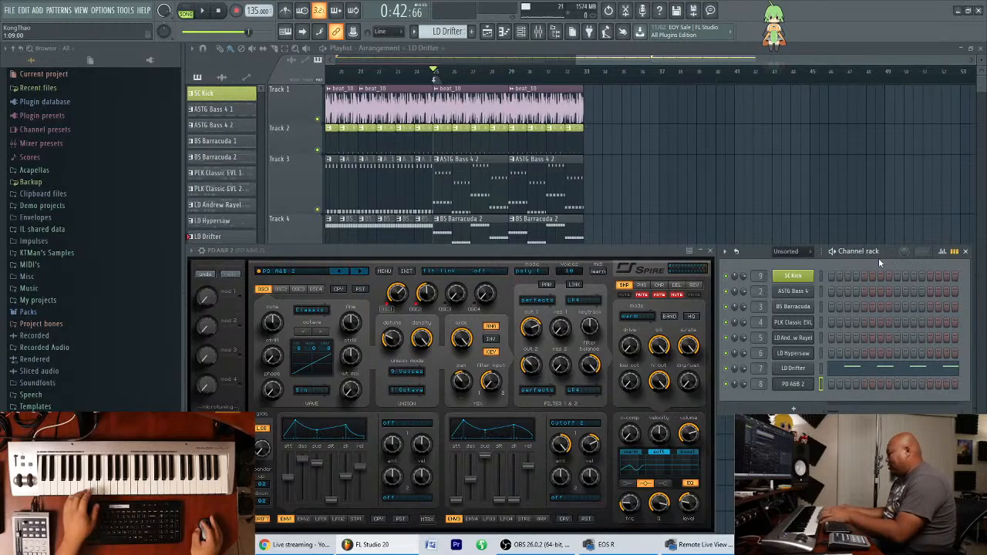
Show the playlist from bar 1 and add another Spire instrument channel, with the channel rack moved over the arrangement.
{"action": "left_click_drag", "start_coordinate": [629, 60], "coordinate": [393, 55]}
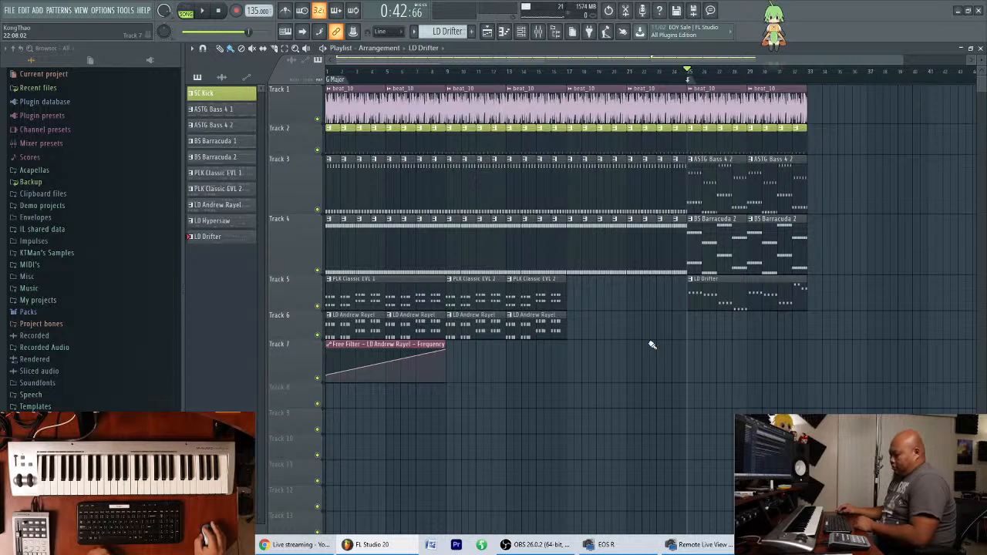
{"action": "key", "text": "F6"}
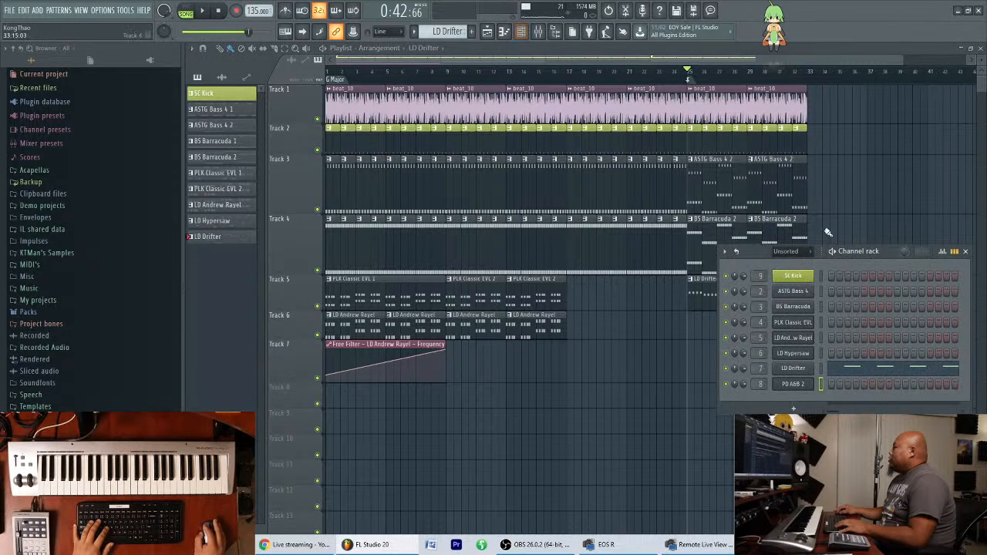
{"action": "left_click_drag", "start_coordinate": [887, 251], "coordinate": [447, 175]}
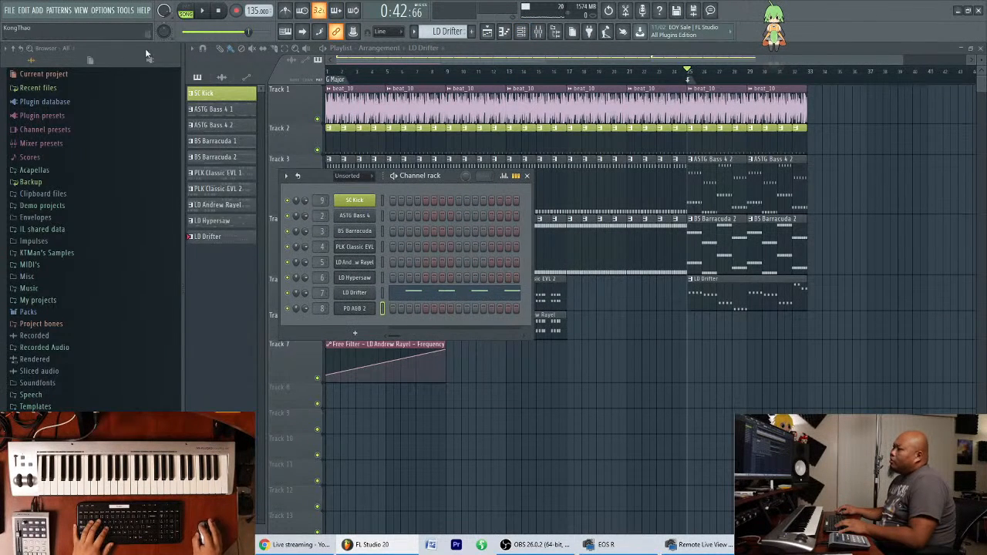
{"action": "left_click", "coordinate": [37, 10]}
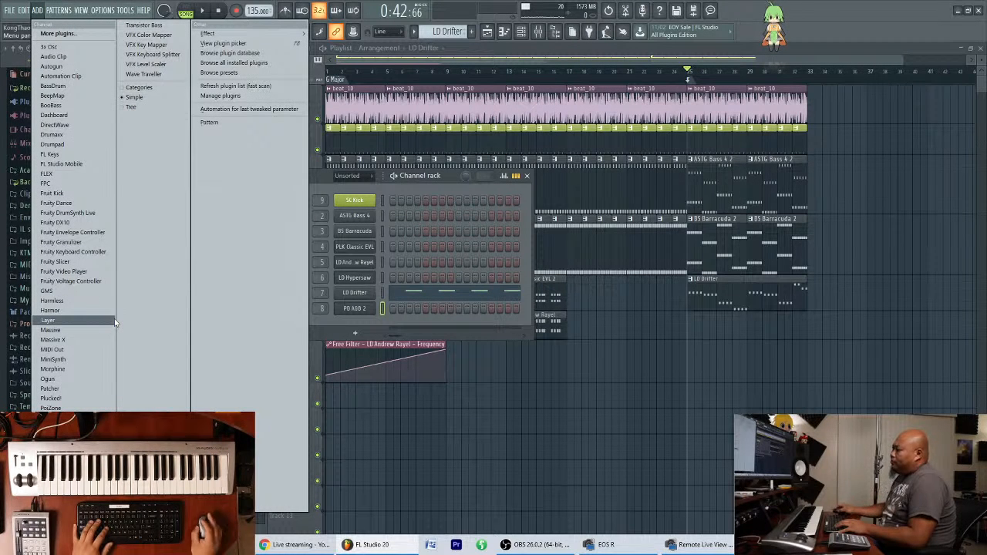
{"action": "left_click", "coordinate": [49, 477]}
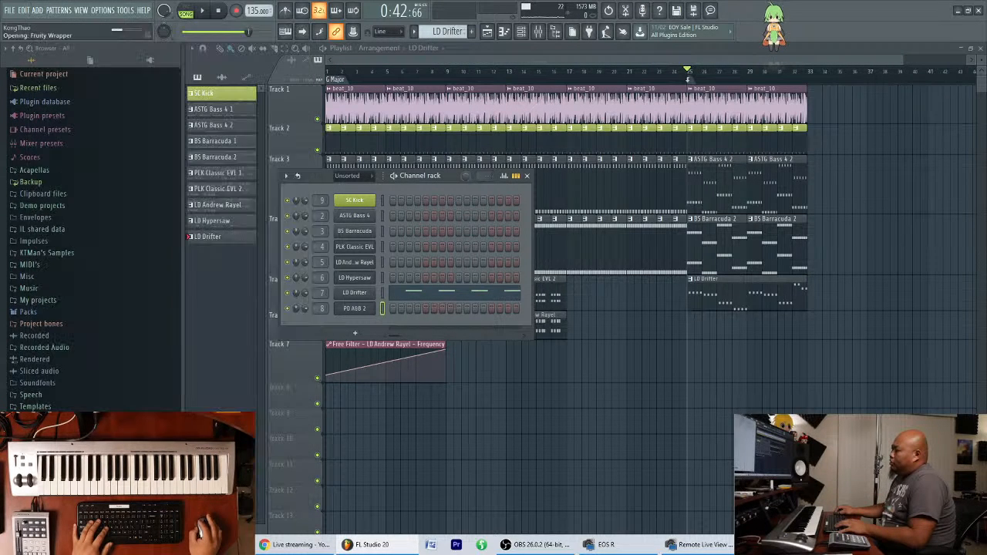
Load the FX Noise 2 preset from the Ancore Sounds Spire Trance Family 2 user bank into the new Spire.
{"action": "left_click", "coordinate": [331, 157]}
{"action": "left_click", "coordinate": [332, 159]}
{"action": "left_click", "coordinate": [332, 159]}
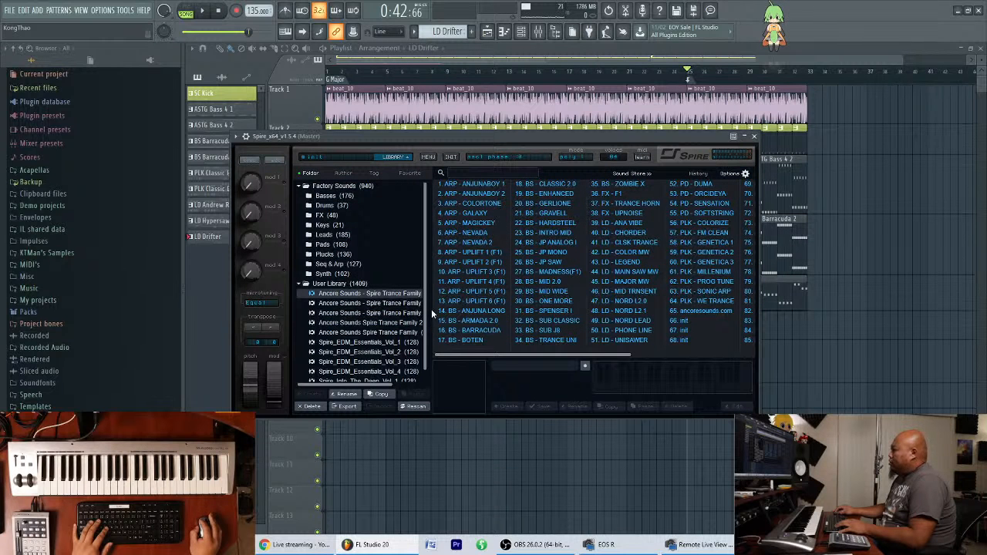
{"action": "left_click", "coordinate": [384, 313]}
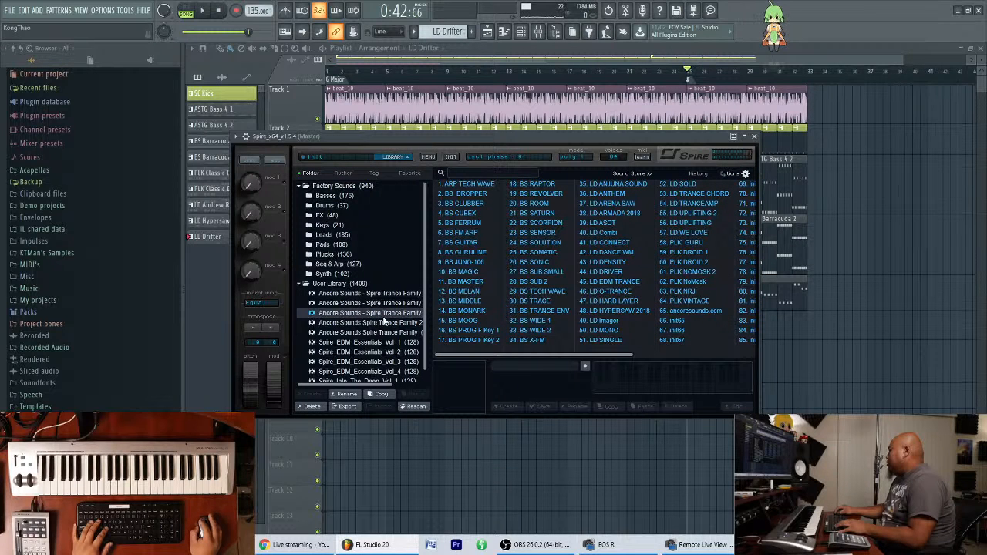
{"action": "left_click", "coordinate": [388, 323]}
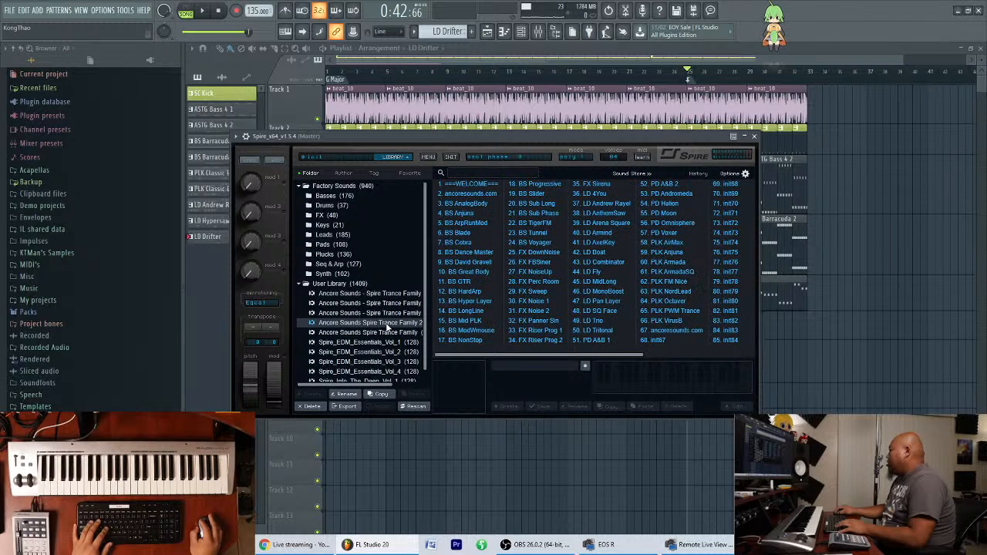
{"action": "left_click", "coordinate": [515, 312]}
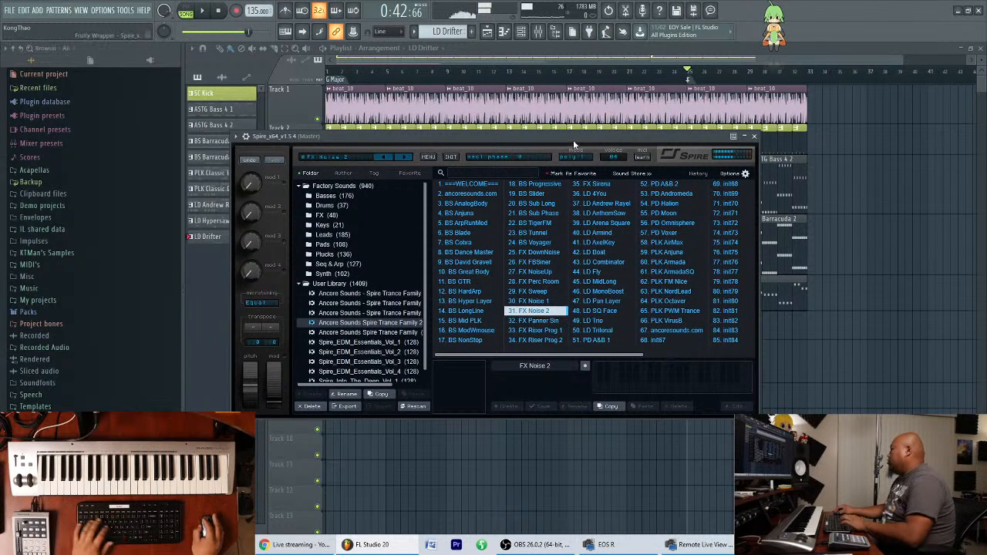
Return Spire to its synthesis controls and separate its window from the channel rack so that all channels are uncovered.
{"action": "left_click", "coordinate": [367, 157]}
{"action": "left_click_drag", "start_coordinate": [462, 138], "coordinate": [455, 278]}
{"action": "left_click_drag", "start_coordinate": [458, 199], "coordinate": [461, 102]}
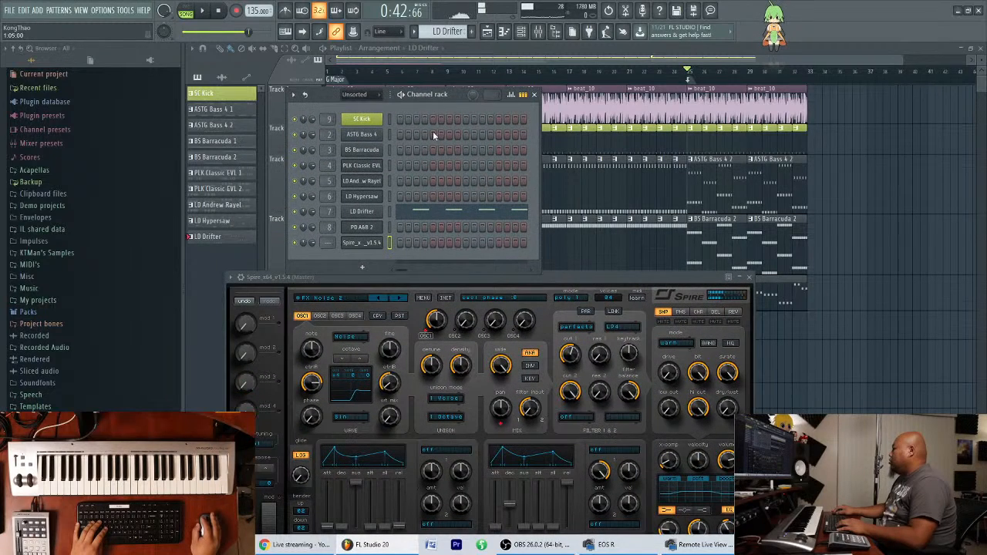
Rename the new Spire channel as Noise and color it blue.
{"action": "right_click", "coordinate": [369, 246]}
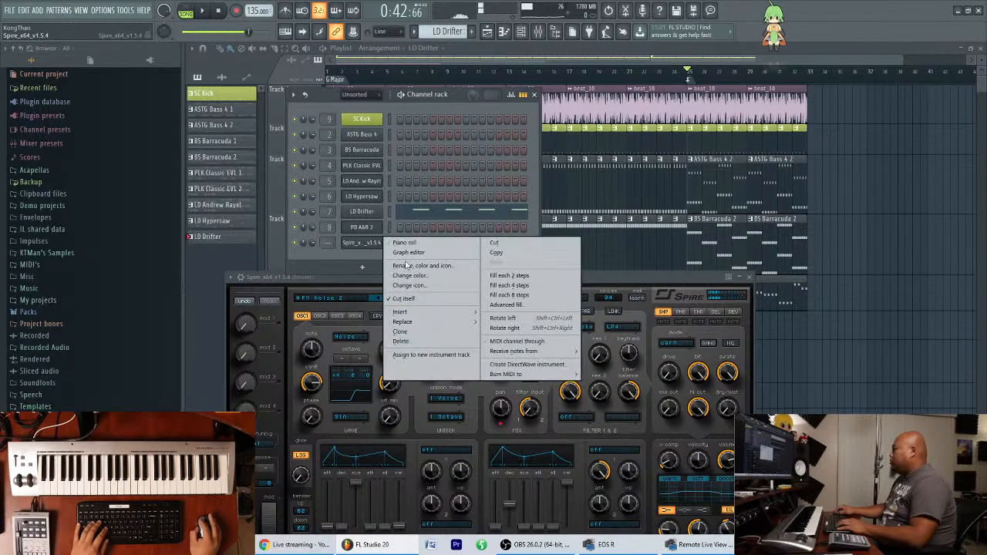
{"action": "left_click", "coordinate": [414, 266]}
{"action": "type", "text": "Noise"}
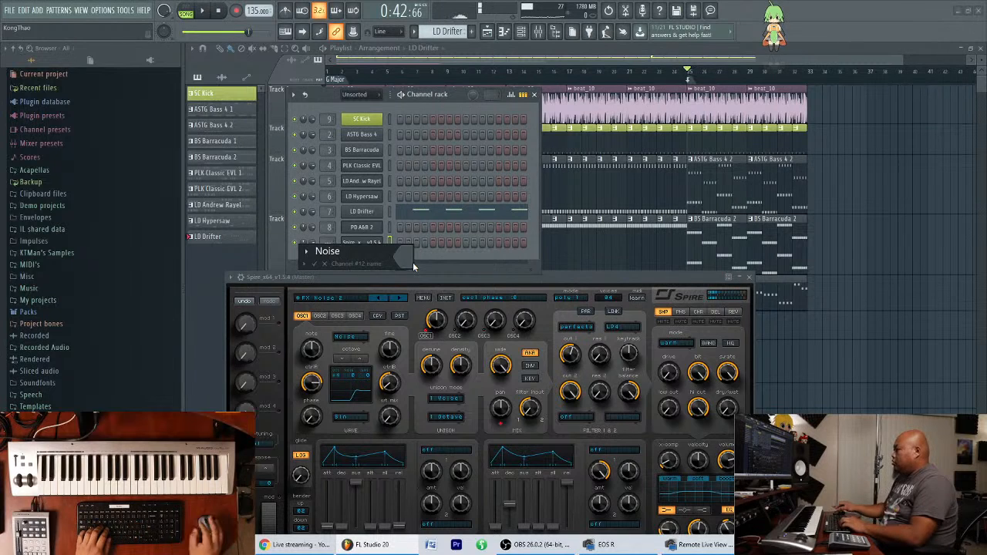
{"action": "left_click", "coordinate": [405, 257]}
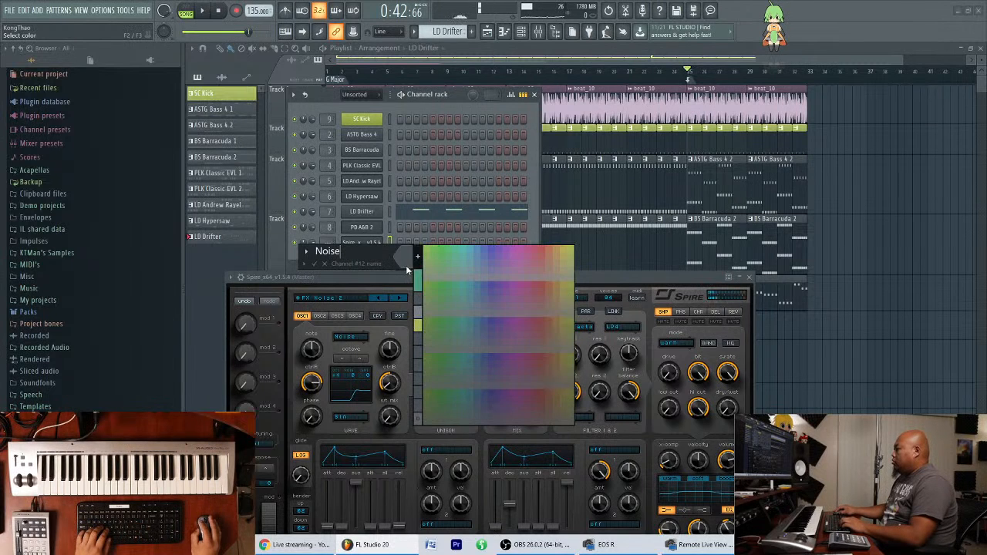
{"action": "left_click", "coordinate": [570, 253]}
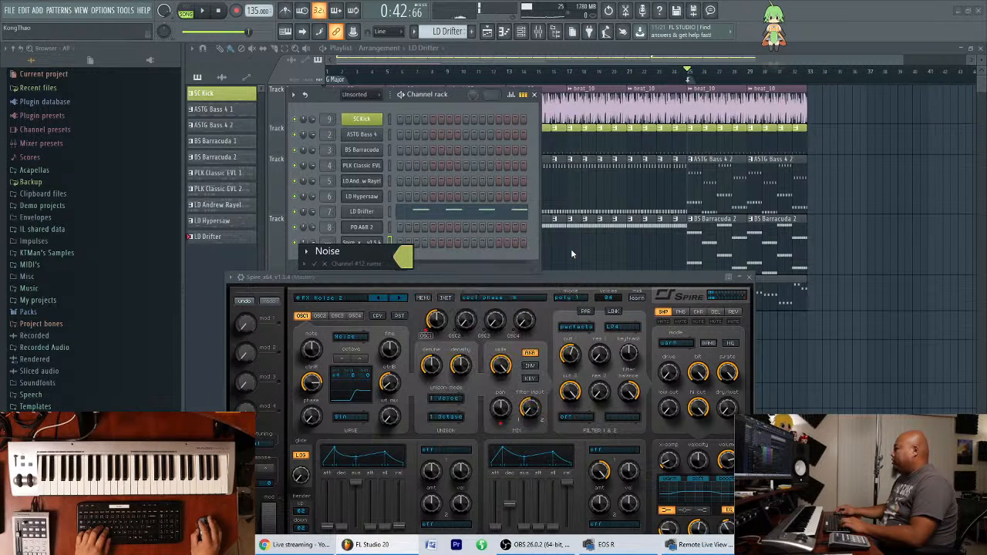
{"action": "left_click", "coordinate": [404, 257]}
{"action": "left_click", "coordinate": [468, 251]}
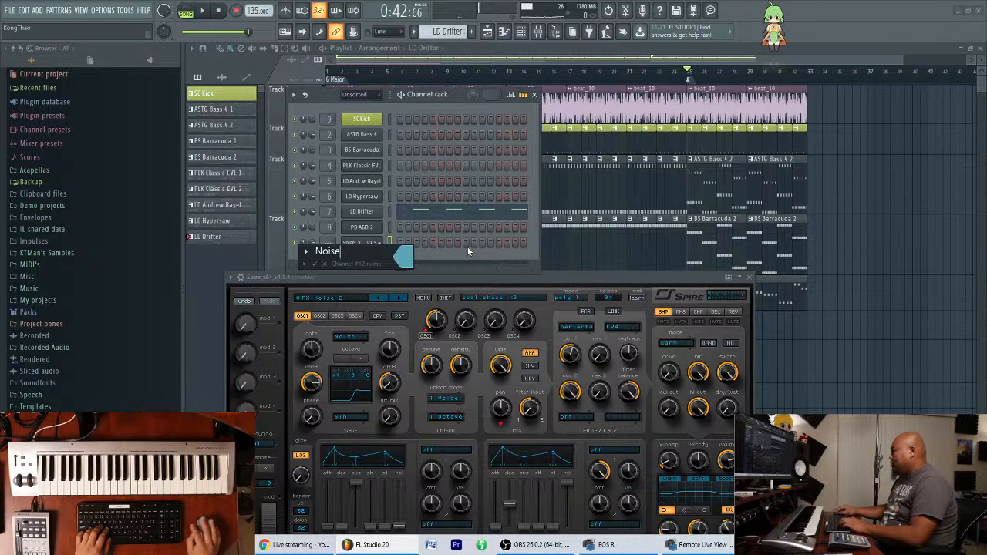
{"action": "key", "text": "Return"}
Move the Noise channel up the channel rack to sit directly below SC Kick.
{"action": "key", "text": "alt+Up"}
{"action": "key", "text": "alt+Up"}
{"action": "key", "text": "alt+Up"}
{"action": "key", "text": "alt+Up"}
{"action": "key", "text": "alt+Up"}
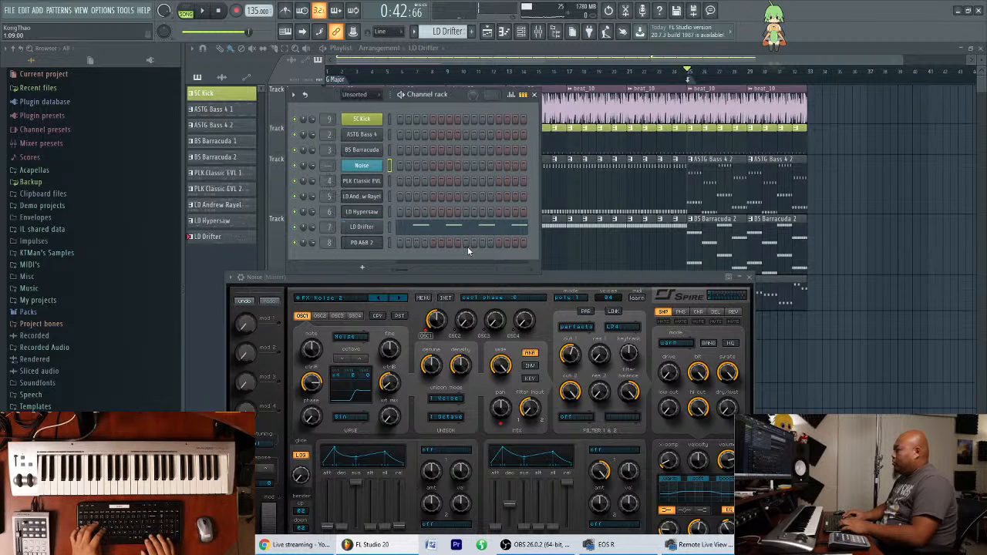
{"action": "key", "text": "alt+Up"}
{"action": "key", "text": "alt+Up"}
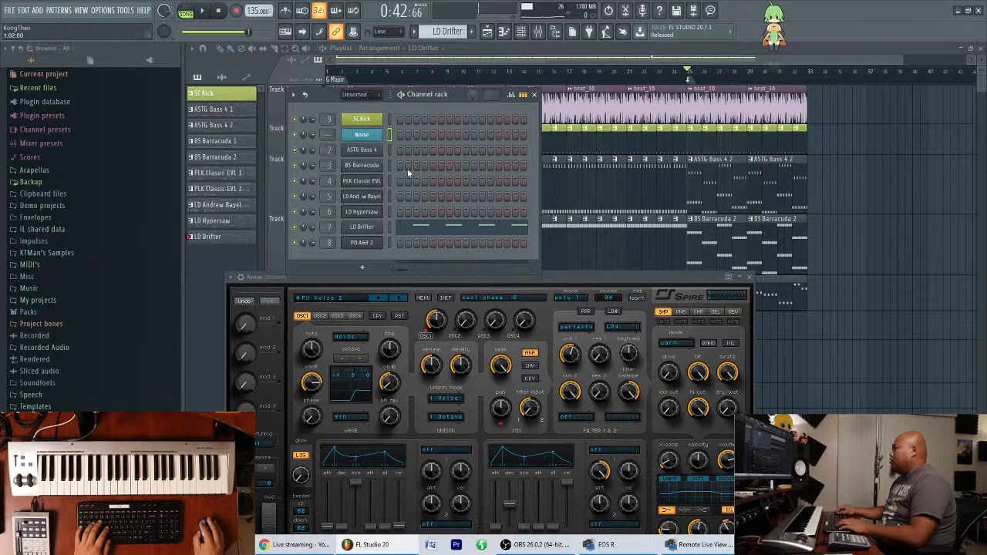
Route the Noise channel to mixer track 10.
{"action": "left_click", "coordinate": [382, 136]}
{"action": "left_click", "coordinate": [382, 135]}
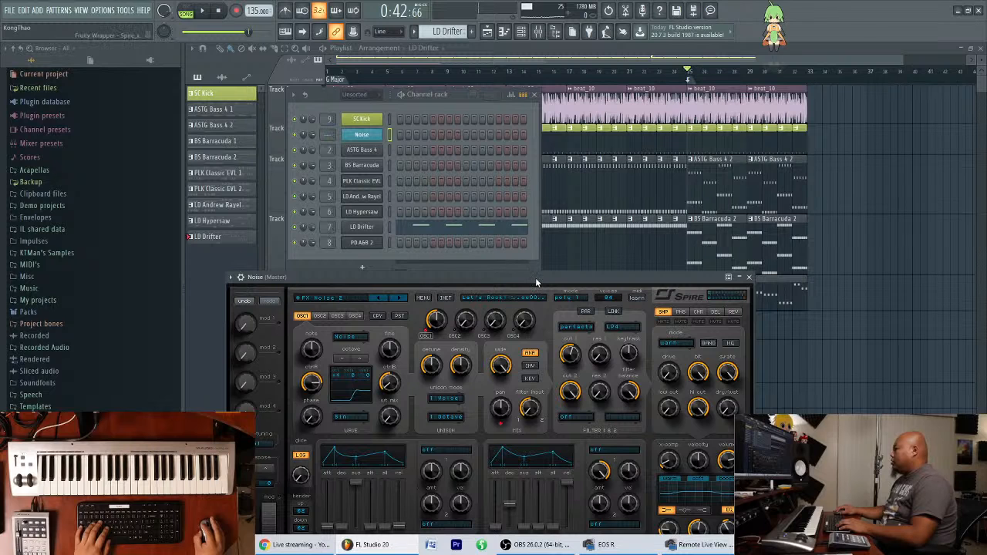
{"action": "key", "text": "ctrl+l"}
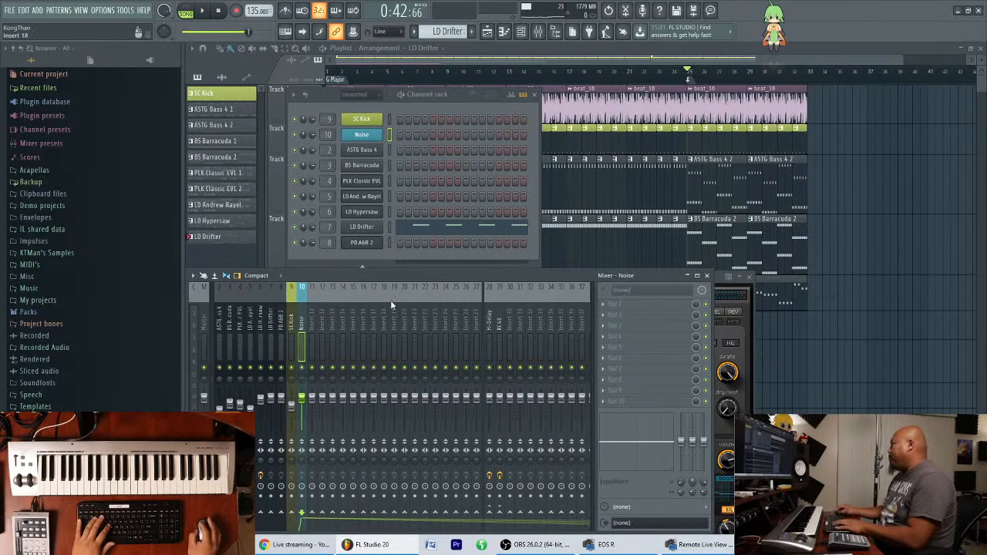
{"action": "left_click_drag", "start_coordinate": [446, 110], "coordinate": [437, 84]}
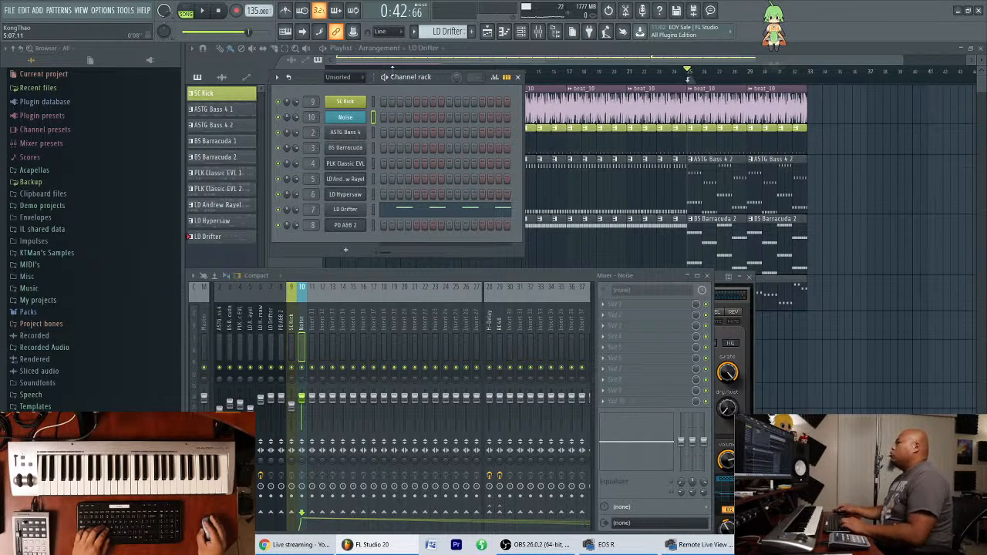
{"action": "left_click_drag", "start_coordinate": [442, 76], "coordinate": [446, 85]}
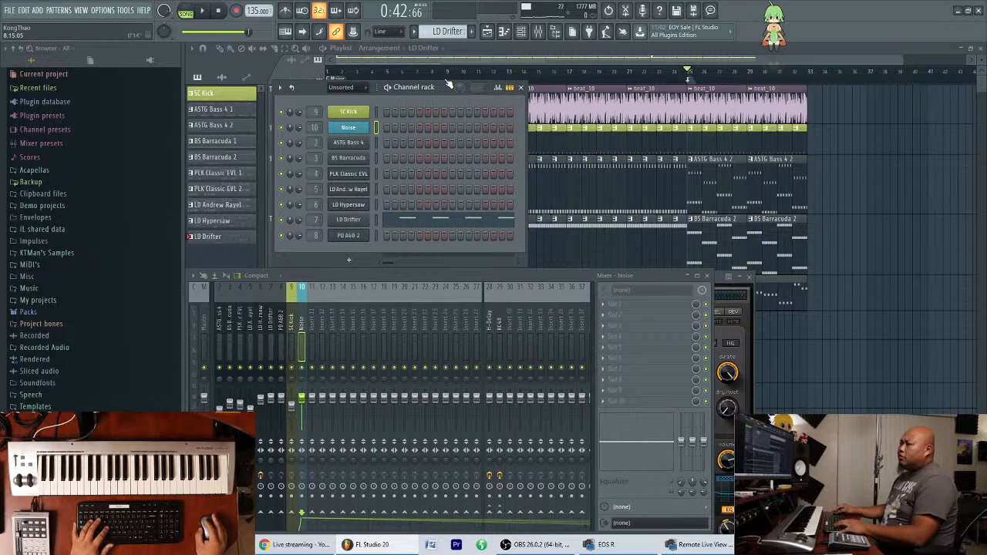
{"action": "mouse_move", "coordinate": [439, 90]}
{"action": "left_mouse_down"}
{"action": "mouse_move", "coordinate": [443, 82]}
{"action": "mouse_move", "coordinate": [437, 90]}
{"action": "left_mouse_up"}
{"action": "mouse_move", "coordinate": [580, 271]}
{"action": "left_mouse_down"}
{"action": "mouse_move", "coordinate": [584, 253]}
{"action": "mouse_move", "coordinate": [581, 278]}
{"action": "left_mouse_up"}
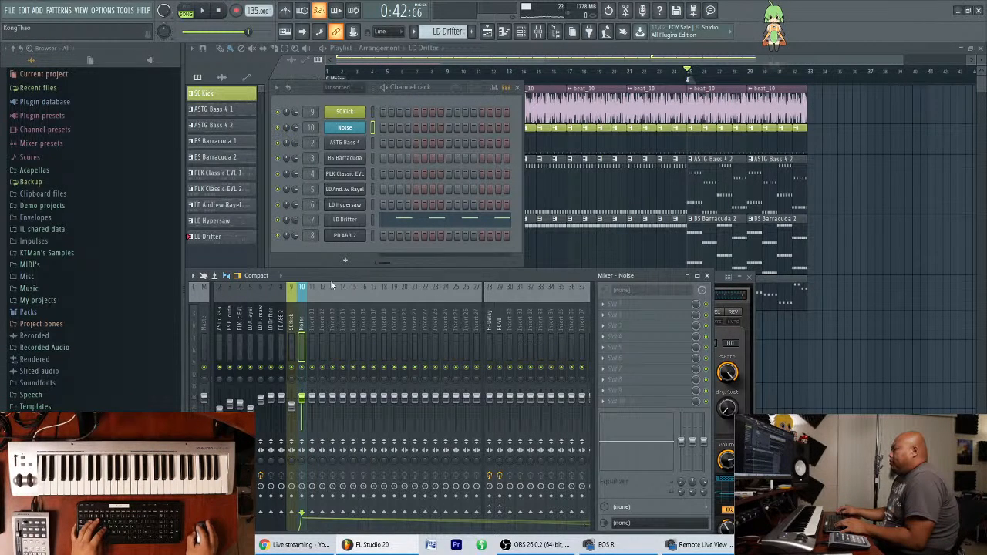
Move the SC Kick mixer track to position 2, directly after beat_30.
{"action": "left_click", "coordinate": [292, 314]}
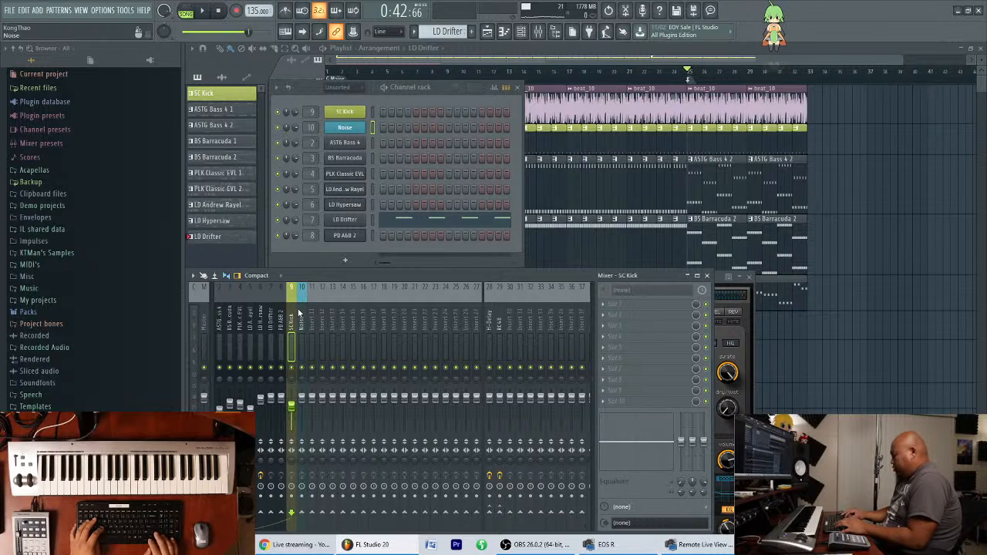
{"action": "key", "text": "alt+Left"}
{"action": "key", "text": "alt+Left"}
{"action": "key", "text": "alt+Left"}
{"action": "key", "text": "alt+Left"}
{"action": "key", "text": "alt+Left"}
{"action": "key", "text": "alt+Left"}
{"action": "key", "text": "alt+Left"}
{"action": "key", "text": "alt+Left"}
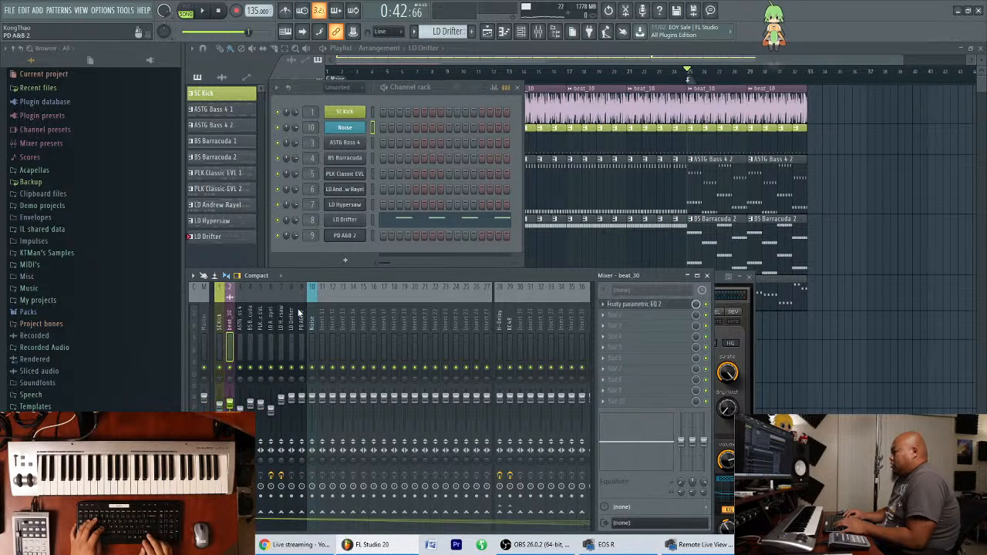
{"action": "key", "text": "alt+Right"}
Move the Noise mixer track to position 3, directly after SC Kick.
{"action": "left_click", "coordinate": [312, 316]}
{"action": "key", "text": "alt+Left"}
{"action": "key", "text": "alt+Left"}
{"action": "key", "text": "alt+Left"}
{"action": "key", "text": "alt+Left"}
{"action": "key", "text": "alt+Left"}
{"action": "key", "text": "alt+Left"}
{"action": "key", "text": "alt+Left"}
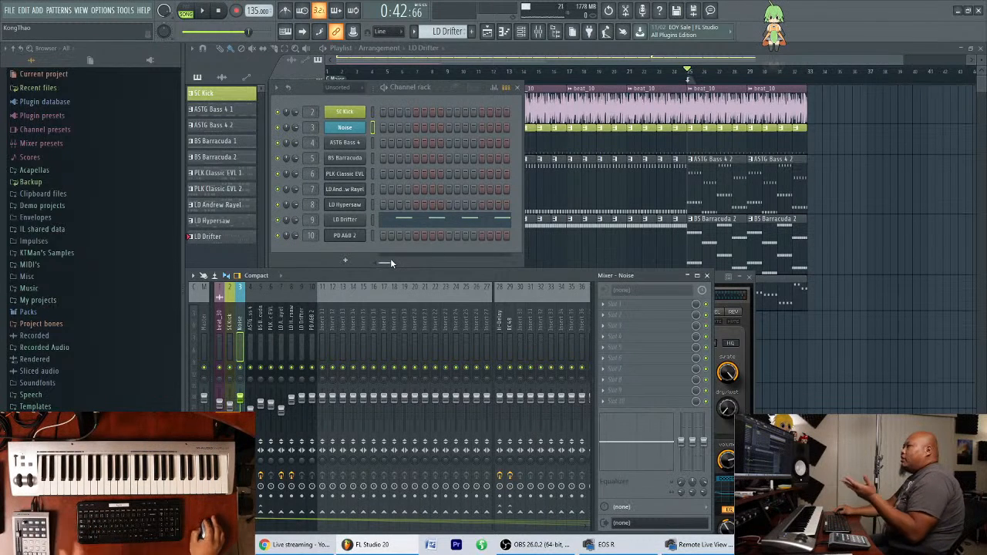
{"action": "left_click_drag", "start_coordinate": [441, 83], "coordinate": [439, 92]}
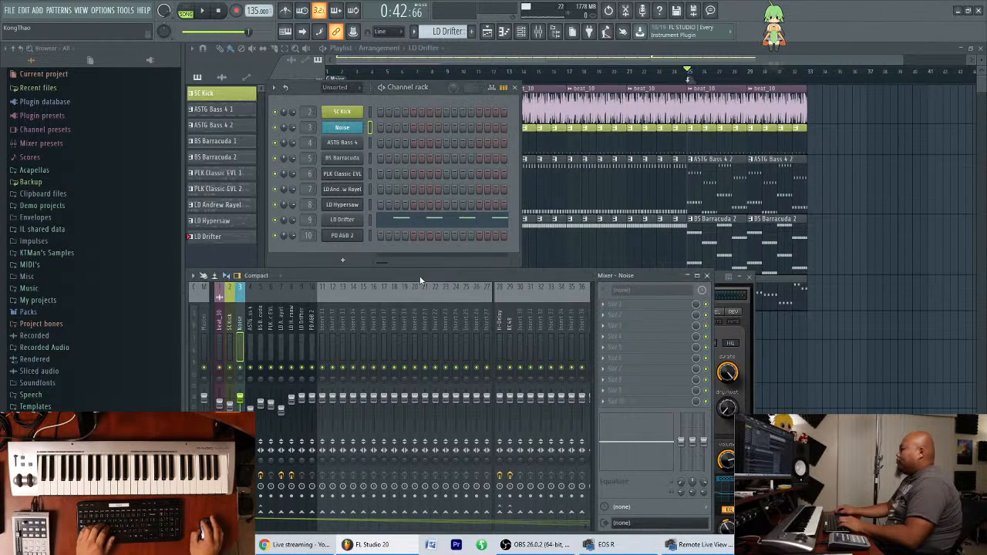
{"action": "left_click_drag", "start_coordinate": [421, 280], "coordinate": [420, 274]}
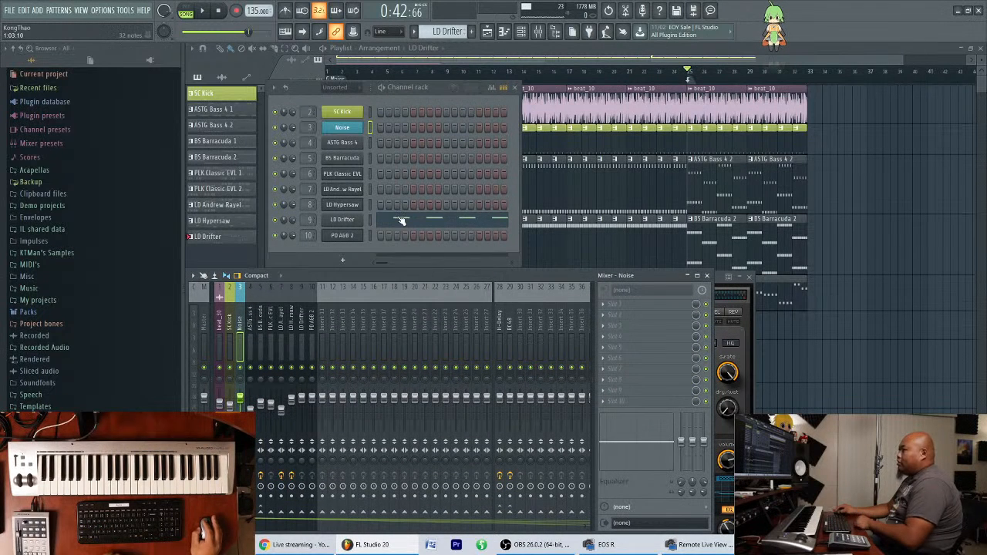
Open the audio settings, examine the list of available DirectSound and ASIO devices, and close the settings.
{"action": "left_click", "coordinate": [104, 10]}
{"action": "left_click", "coordinate": [120, 43]}
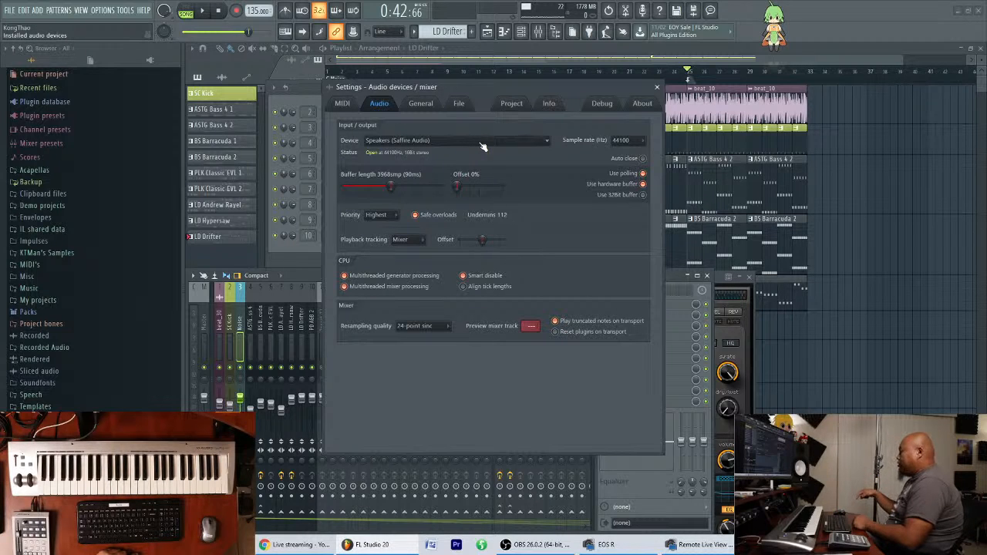
{"action": "left_click", "coordinate": [528, 141]}
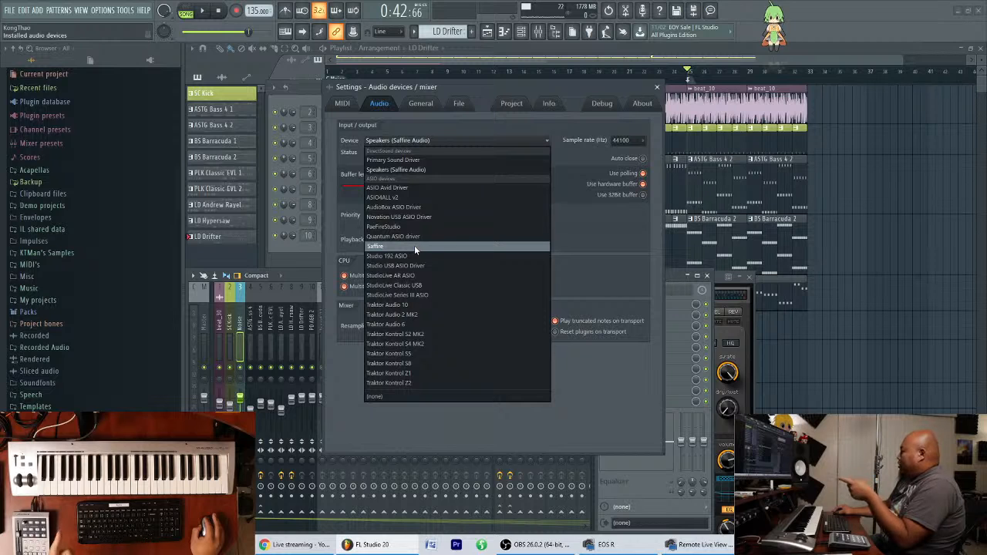
{"action": "left_click", "coordinate": [517, 123]}
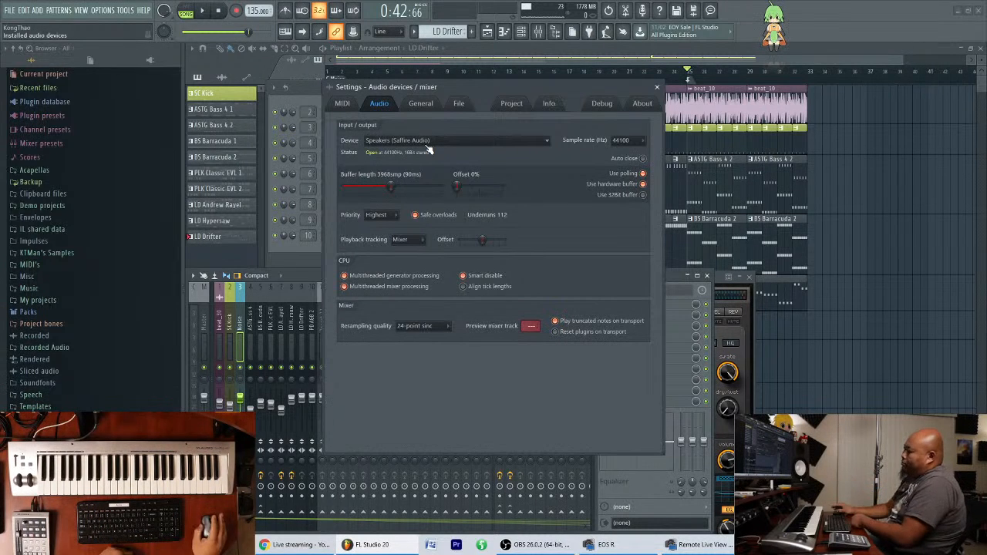
{"action": "left_click", "coordinate": [658, 87]}
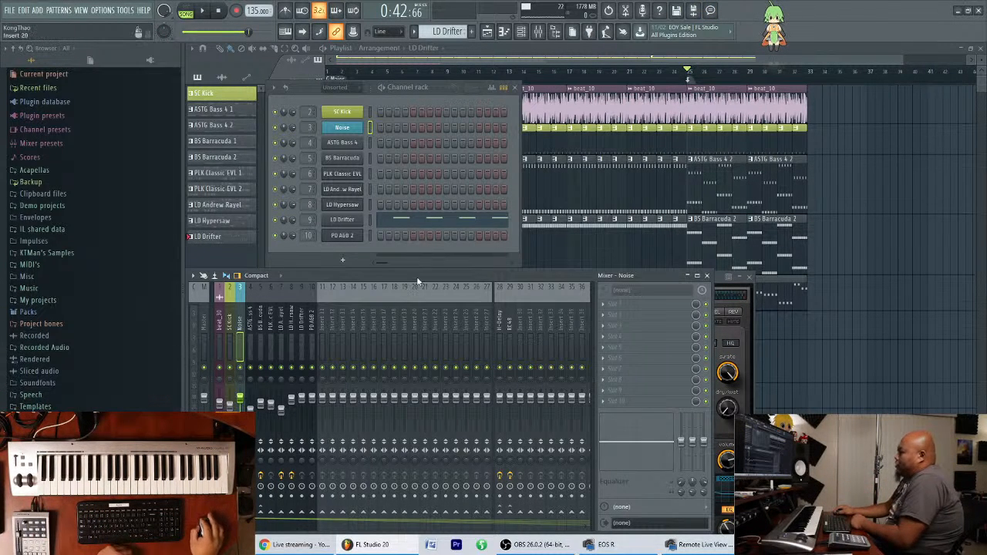
Reopen the audio settings beside the channel rack to review the buffer length, and close them.
{"action": "left_click_drag", "start_coordinate": [424, 276], "coordinate": [426, 271]}
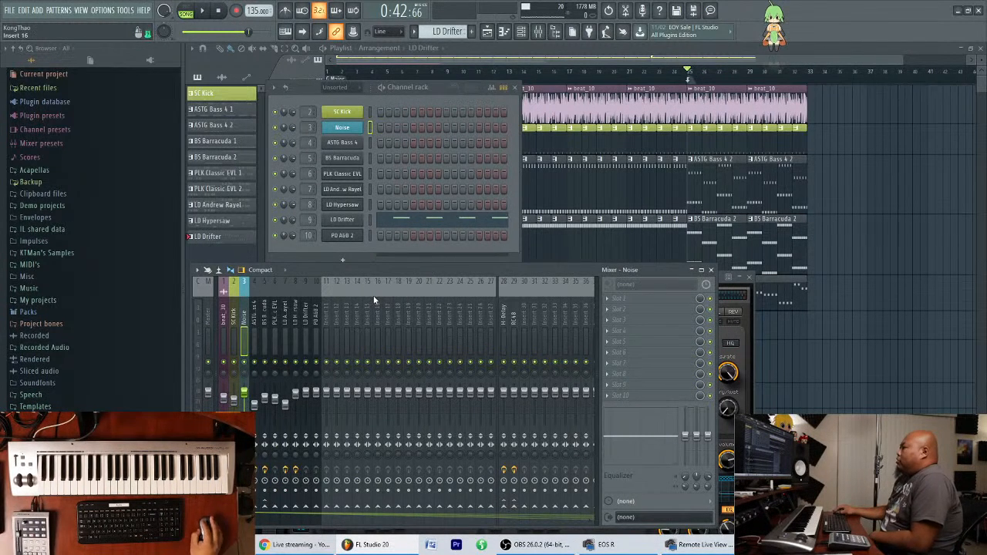
{"action": "left_click", "coordinate": [102, 10]}
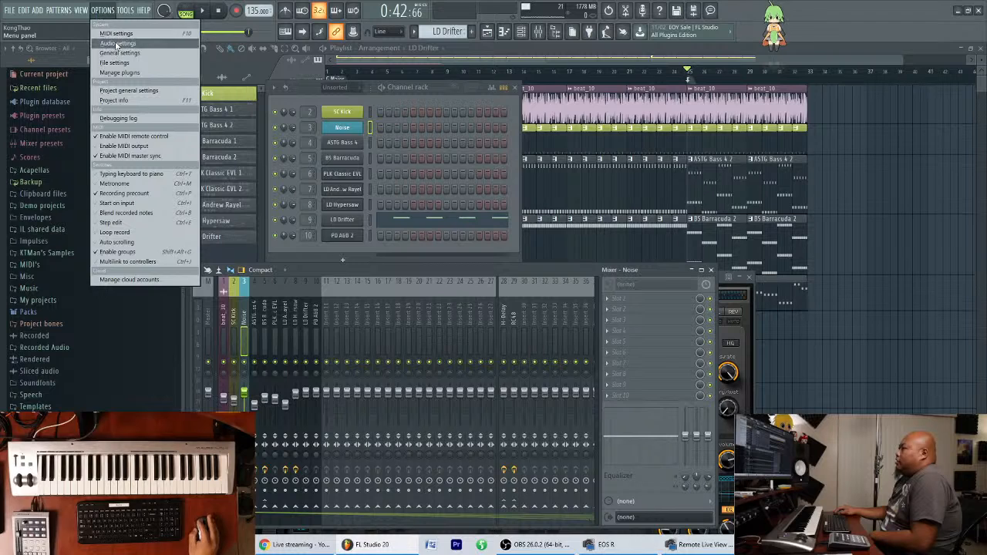
{"action": "left_click", "coordinate": [116, 39]}
{"action": "left_click_drag", "start_coordinate": [523, 87], "coordinate": [721, 86]}
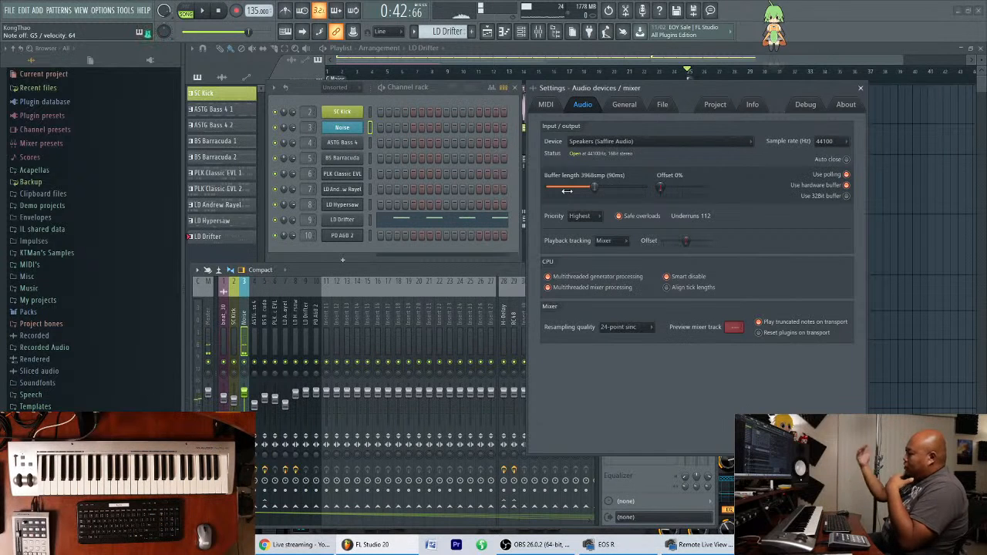
{"action": "left_click", "coordinate": [860, 87]}
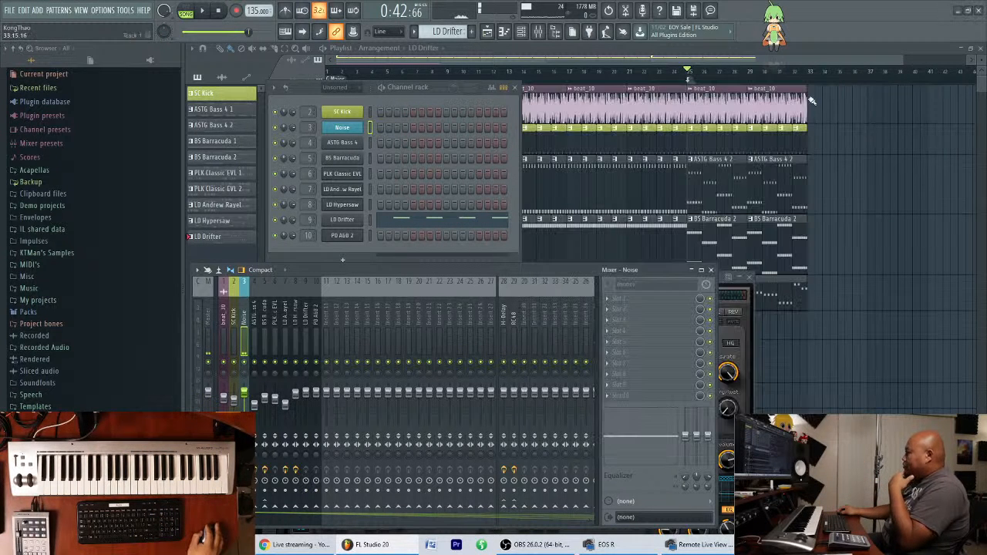
Create a new pattern named Noise with a blue colour and place it directly below SC Kick in the pattern list.
{"action": "left_click_drag", "start_coordinate": [488, 272], "coordinate": [486, 272]}
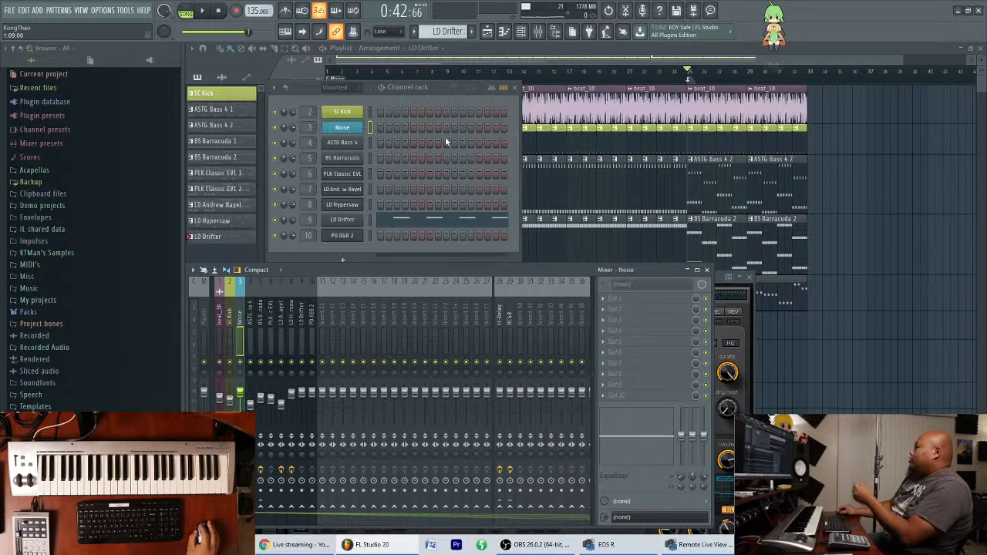
{"action": "mouse_move", "coordinate": [439, 93]}
{"action": "left_mouse_down"}
{"action": "mouse_move", "coordinate": [437, 75]}
{"action": "mouse_move", "coordinate": [440, 87]}
{"action": "left_mouse_up"}
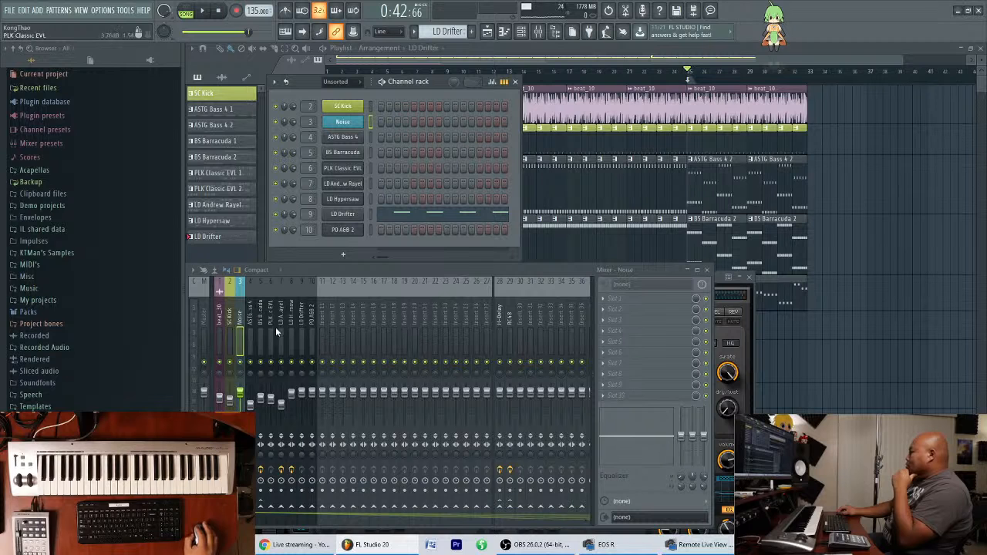
{"action": "left_click", "coordinate": [472, 32]}
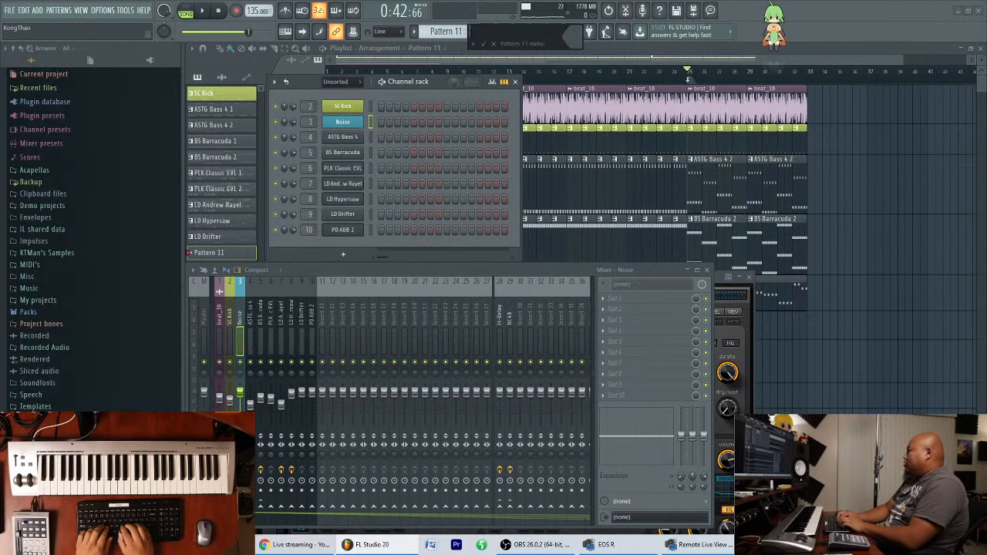
{"action": "type", "text": "Noise"}
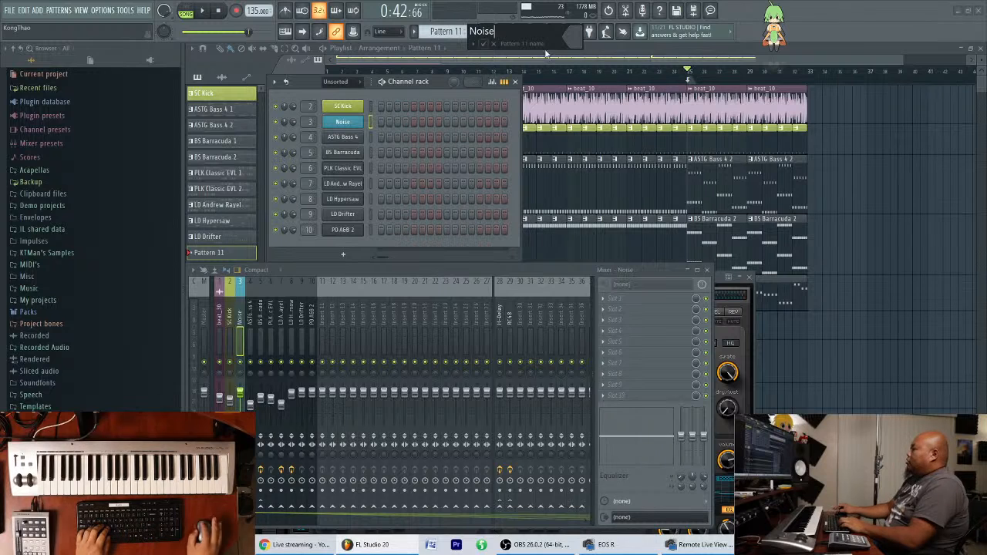
{"action": "left_click", "coordinate": [572, 37]}
{"action": "left_click", "coordinate": [585, 75]}
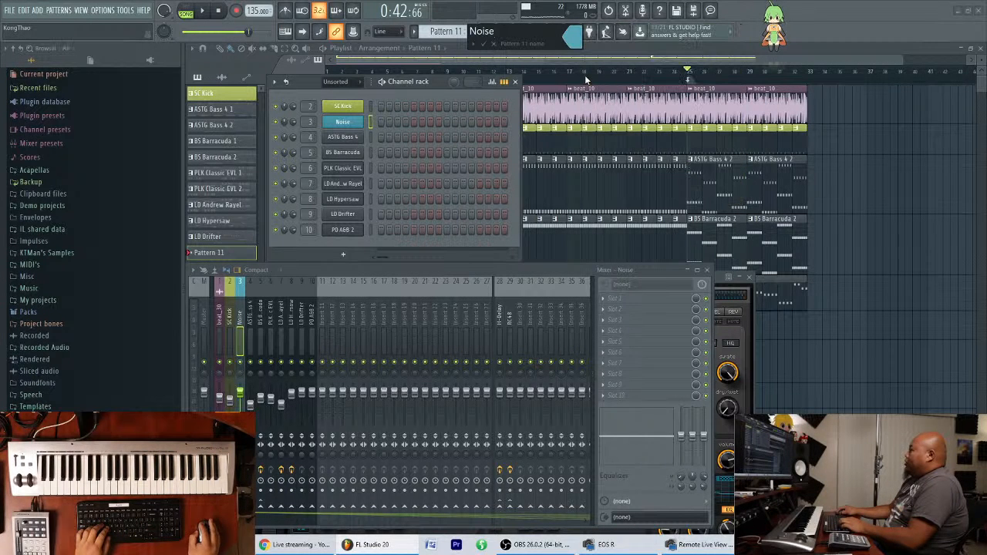
{"action": "key", "text": "Return"}
{"action": "left_click_drag", "start_coordinate": [223, 251], "coordinate": [210, 110]}
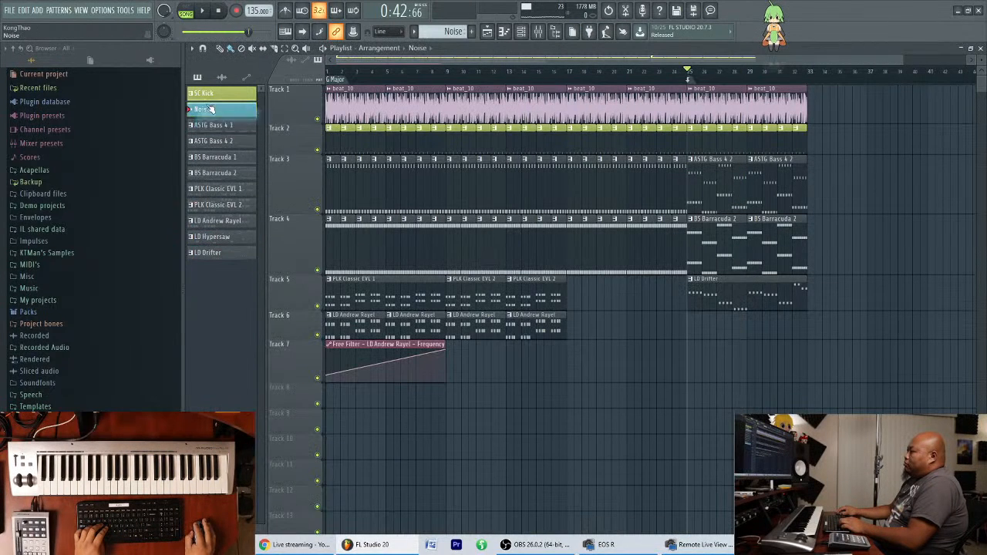
Enter a C5 note in the Noise channel's piano roll, running from the start of bar 1 to the start of bar 5.
{"action": "left_click", "coordinate": [524, 32]}
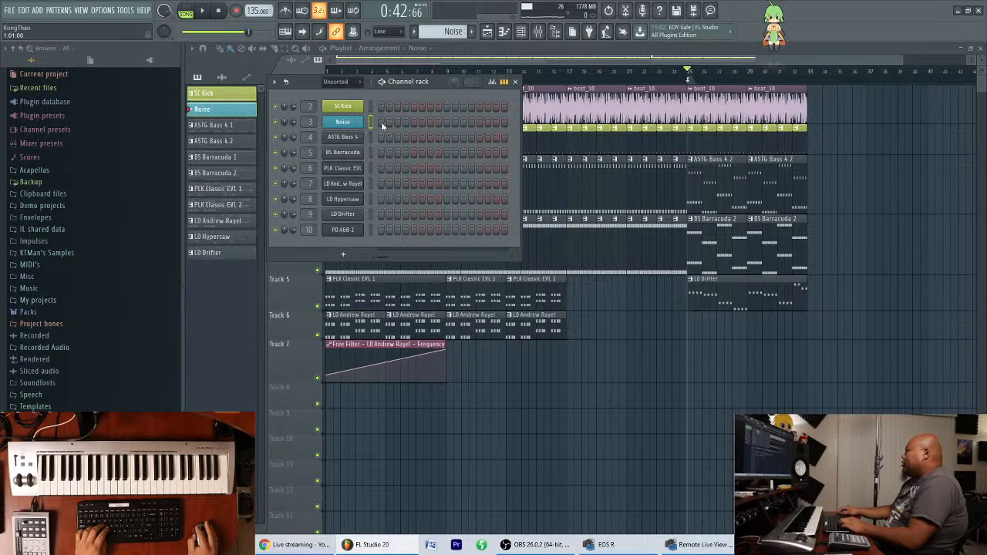
{"action": "right_click", "coordinate": [357, 123]}
{"action": "left_click", "coordinate": [382, 121]}
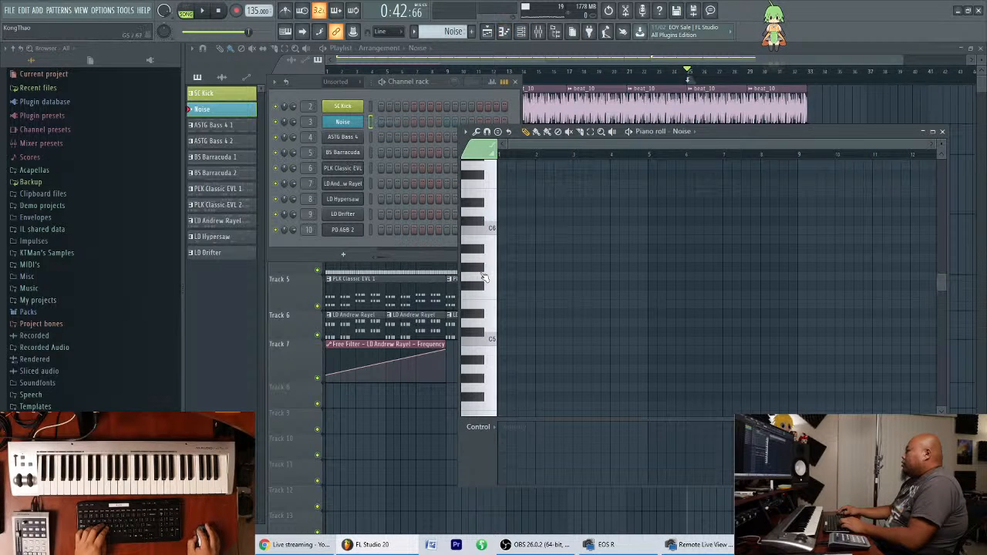
{"action": "left_click", "coordinate": [501, 341]}
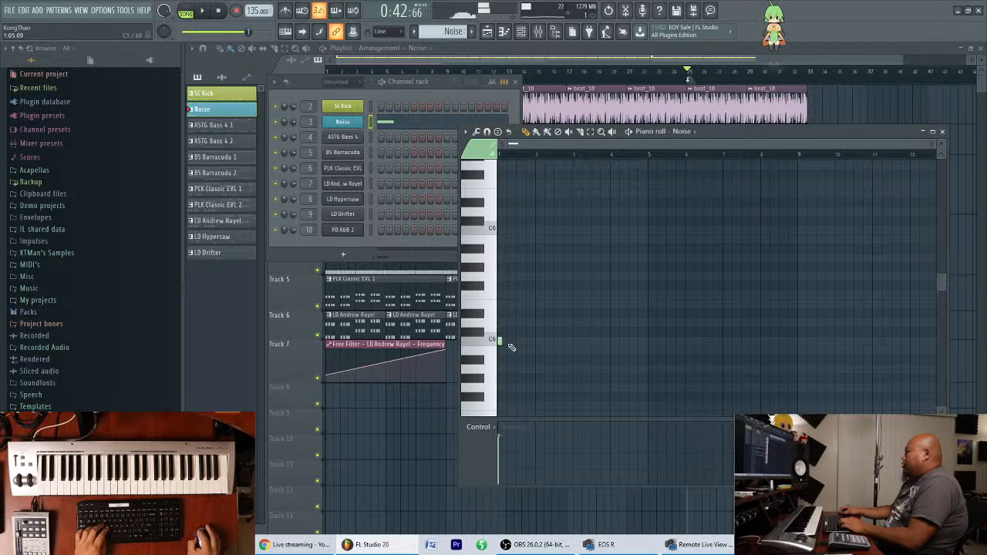
{"action": "left_click_drag", "start_coordinate": [502, 341], "coordinate": [653, 341]}
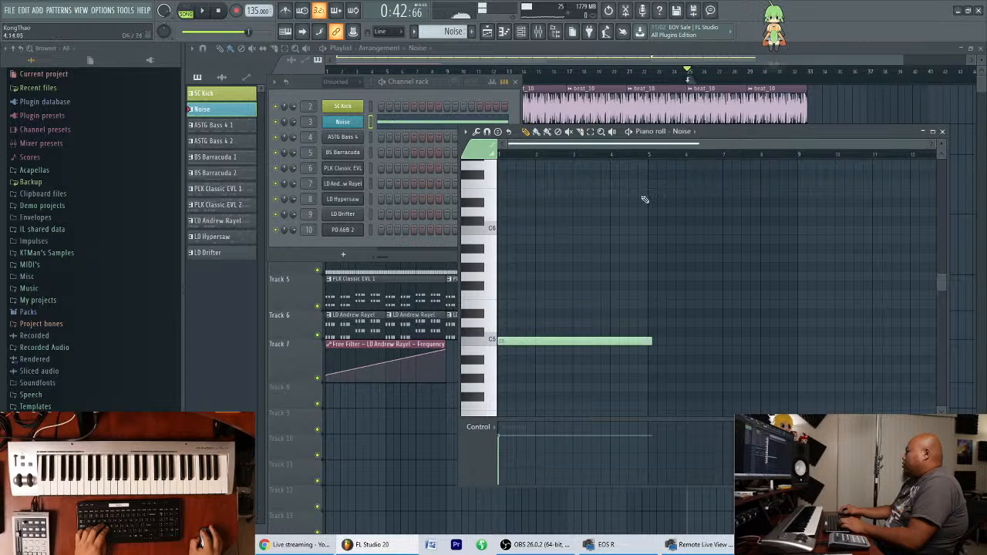
{"action": "scroll", "coordinate": [660, 145], "scroll_direction": "up", "scroll_amount": 5}
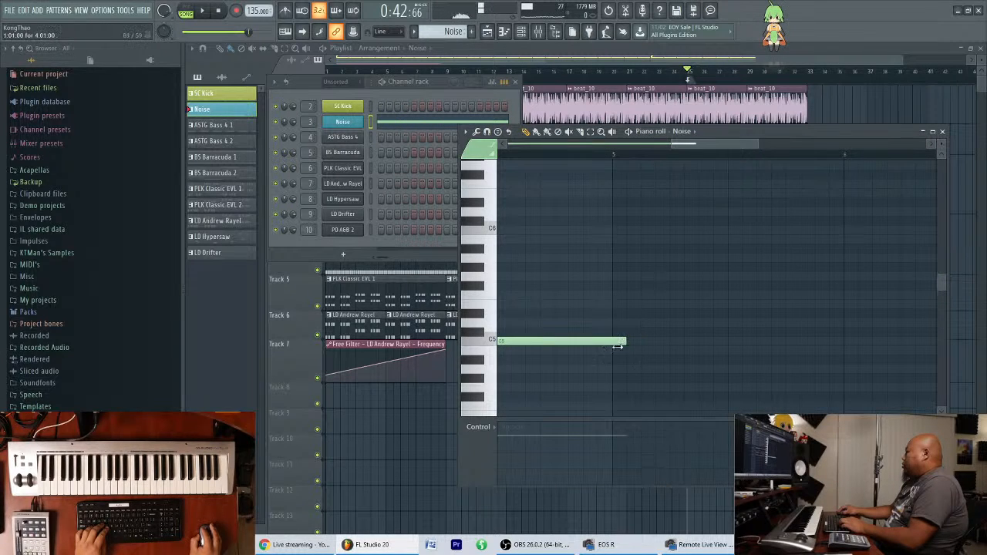
{"action": "left_click_drag", "start_coordinate": [619, 345], "coordinate": [614, 347]}
{"action": "left_click", "coordinate": [640, 61]}
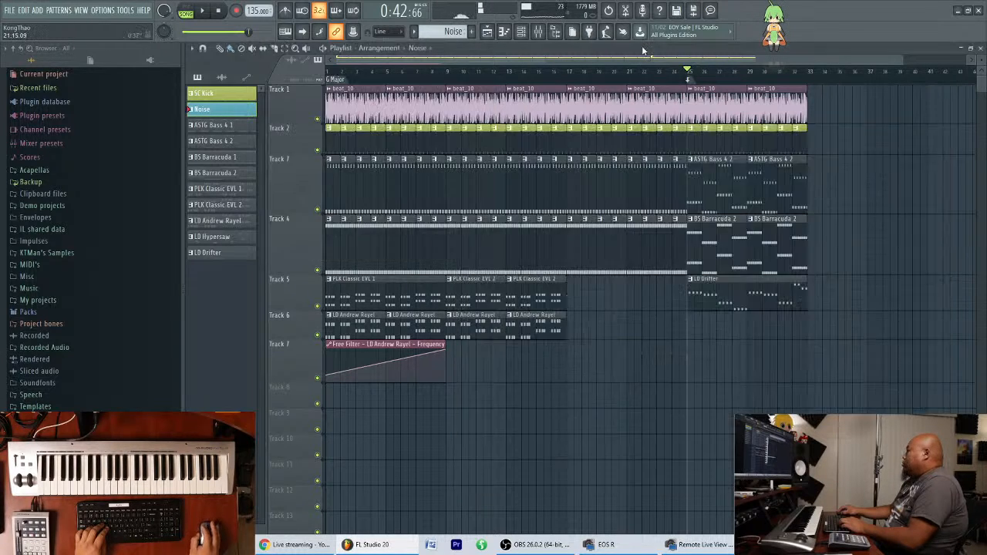
{"action": "left_click", "coordinate": [675, 365]}
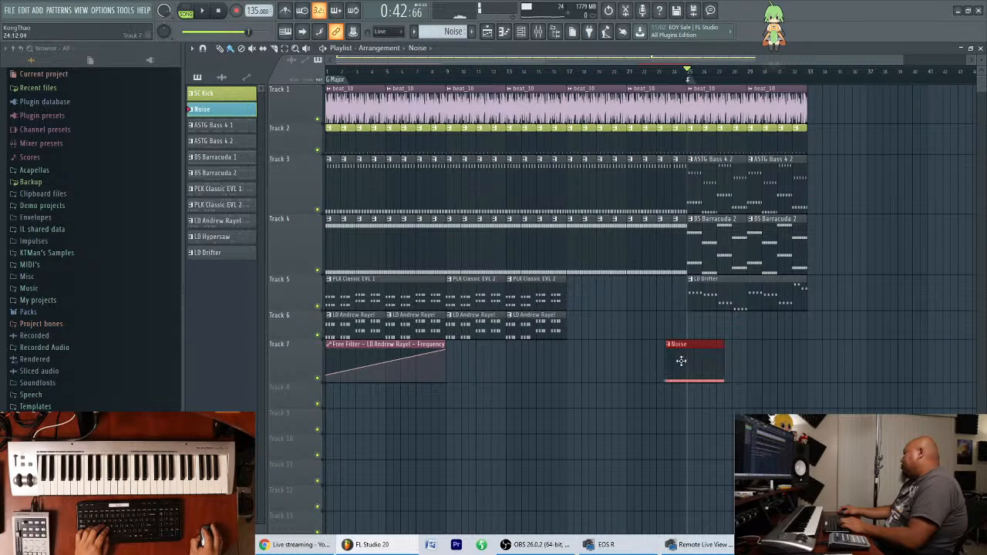
{"action": "left_click_drag", "start_coordinate": [687, 357], "coordinate": [641, 372]}
{"action": "right_click", "coordinate": [651, 367]}
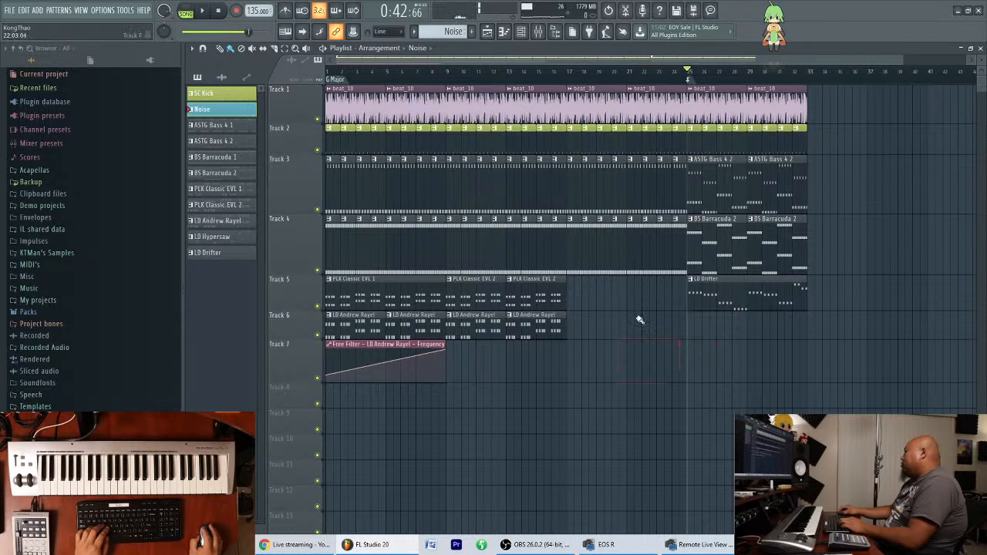
Shorten the C5 note in the Noise pattern so that it ends just before bar 2, and close the piano roll.
{"action": "left_click", "coordinate": [521, 31]}
{"action": "left_click", "coordinate": [446, 126]}
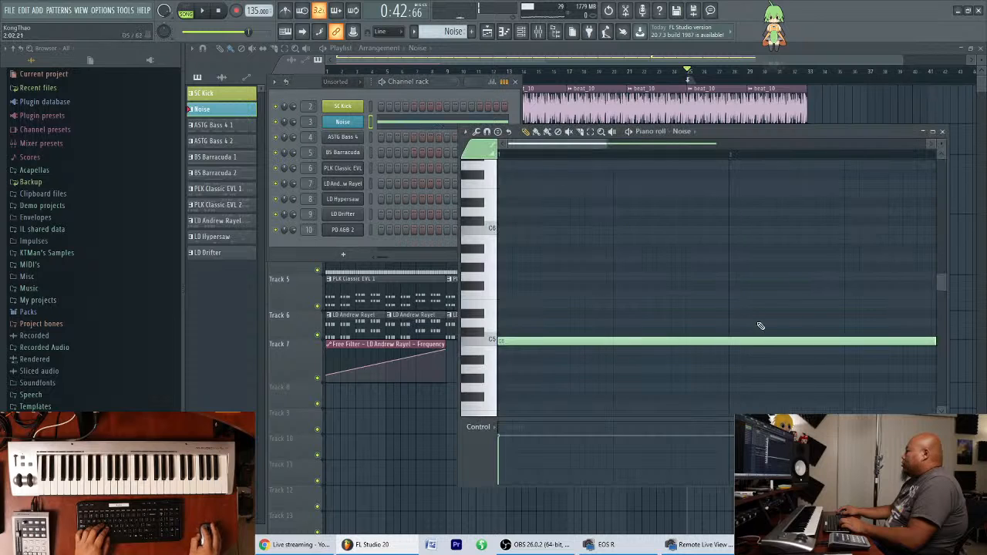
{"action": "scroll", "coordinate": [619, 140], "scroll_direction": "down", "scroll_amount": 4}
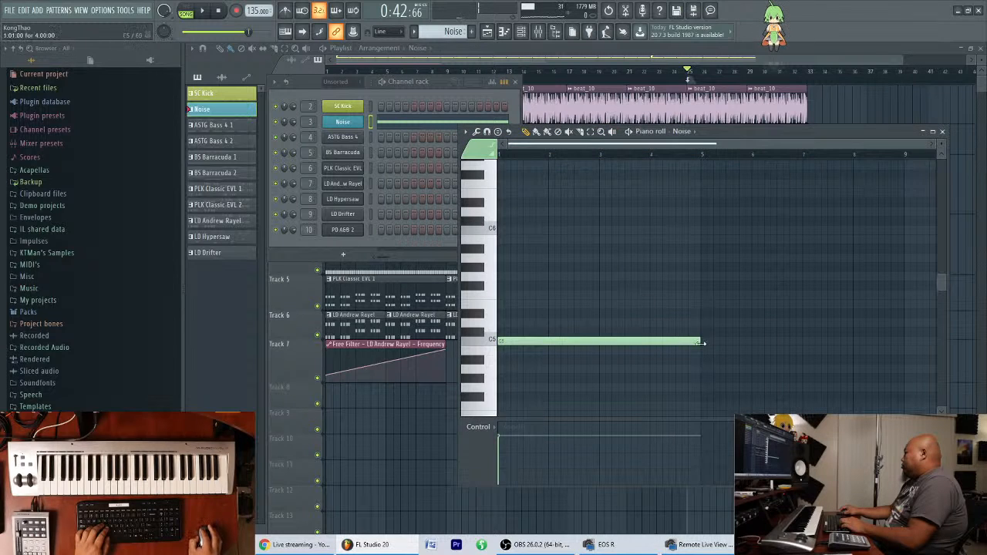
{"action": "left_click_drag", "start_coordinate": [705, 343], "coordinate": [581, 364]}
{"action": "left_click", "coordinate": [543, 375]}
{"action": "right_click", "coordinate": [546, 377]}
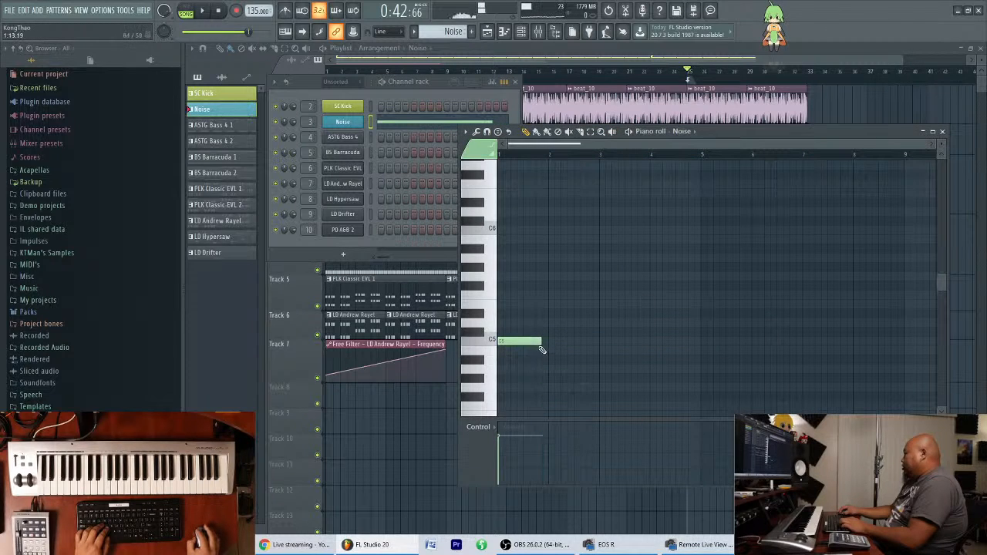
{"action": "left_click", "coordinate": [943, 132]}
Place consecutive one-bar Noise pattern clips on Track 7 of the playlist, filling bars 21 through 29.
{"action": "left_click_drag", "start_coordinate": [629, 369], "coordinate": [675, 364]}
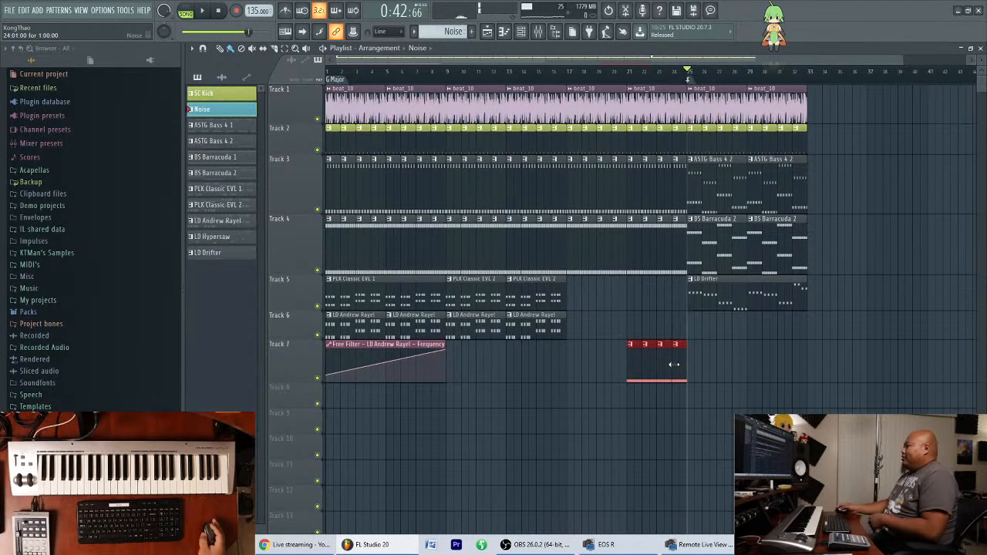
{"action": "left_click", "coordinate": [743, 365], "text": "ctrl"}
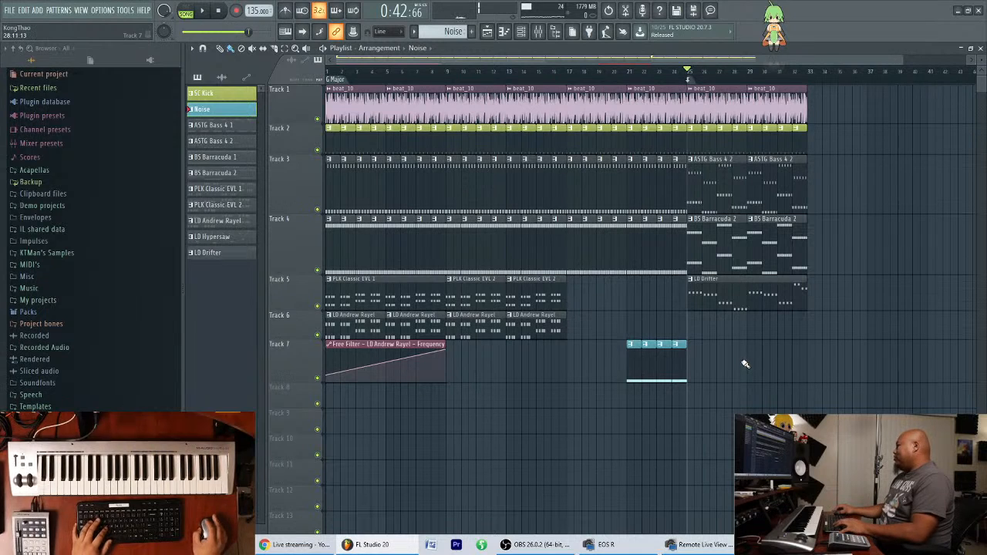
{"action": "left_click_drag", "start_coordinate": [687, 362], "coordinate": [748, 371]}
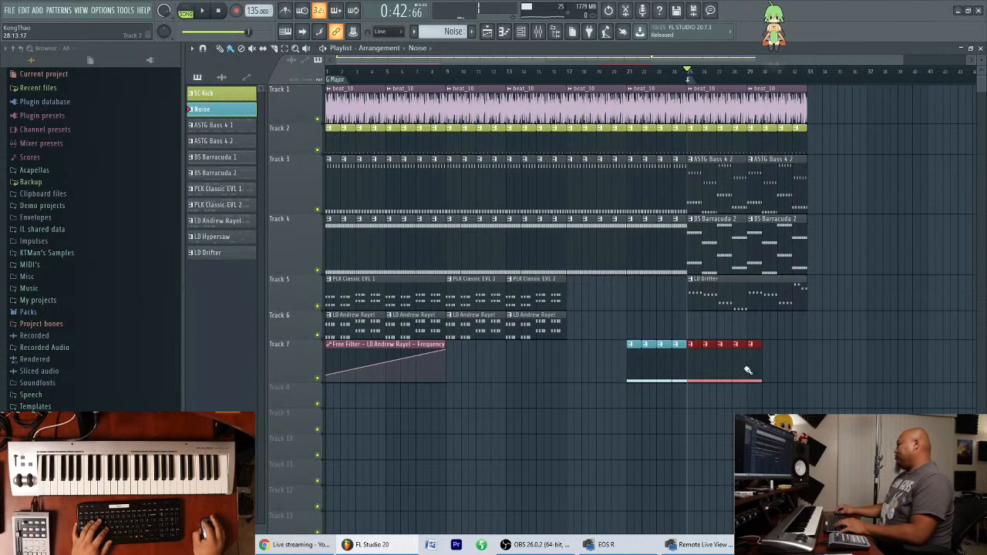
{"action": "left_click", "coordinate": [818, 362], "text": "ctrl"}
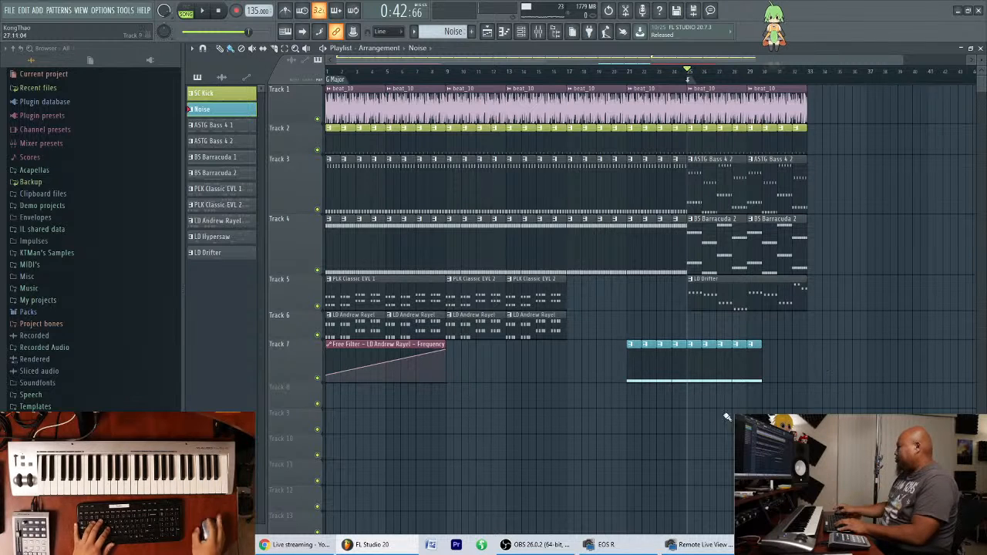
Add Fruity Free Filter to the first effect slot of the Noise mixer track and set its frequency to 16000 Hz.
{"action": "left_click", "coordinate": [539, 33]}
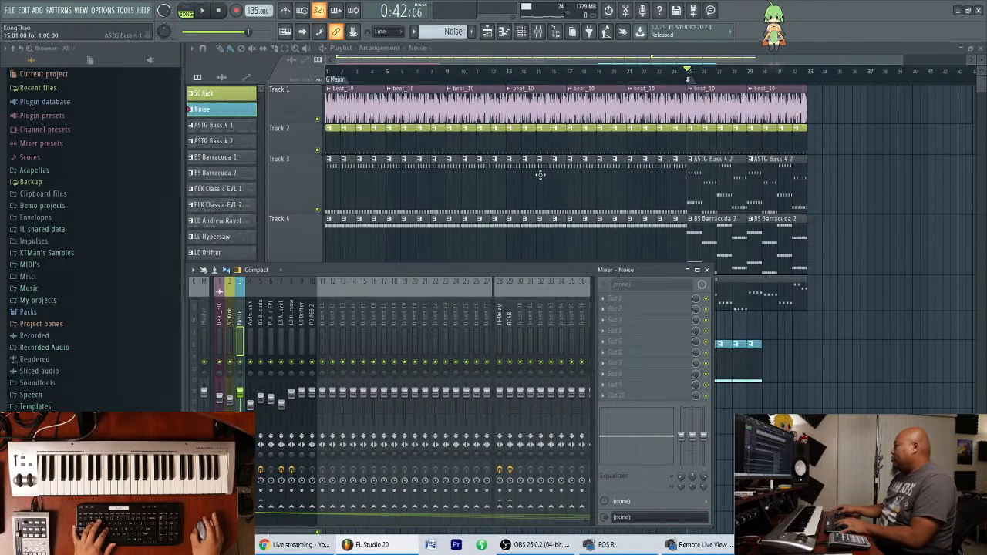
{"action": "left_click_drag", "start_coordinate": [567, 269], "coordinate": [569, 246]}
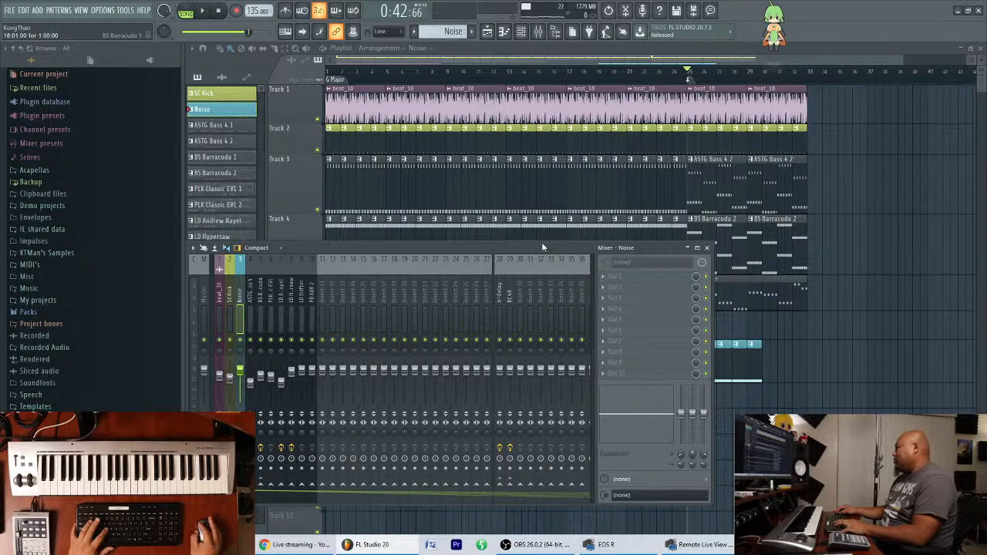
{"action": "left_click_drag", "start_coordinate": [541, 242], "coordinate": [539, 264]}
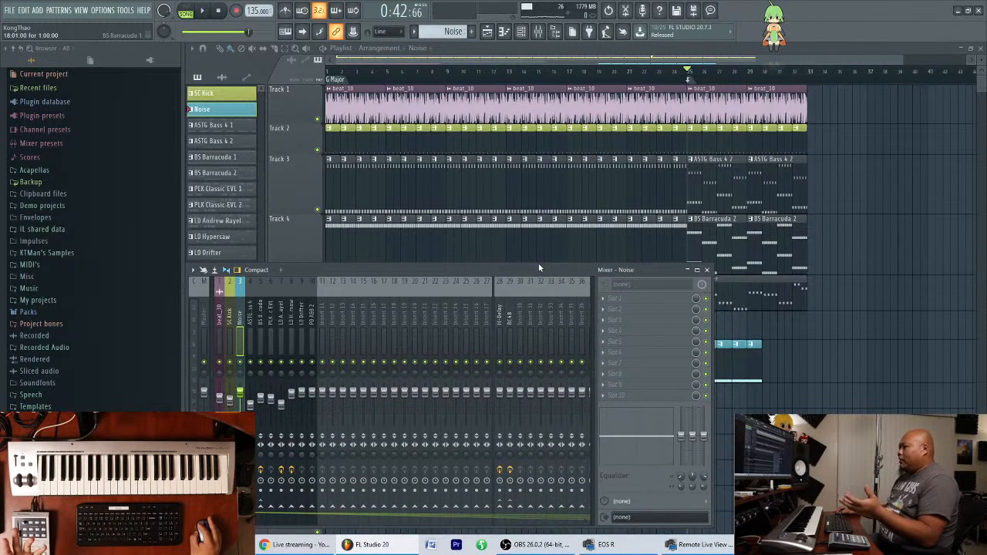
{"action": "left_click", "coordinate": [617, 304]}
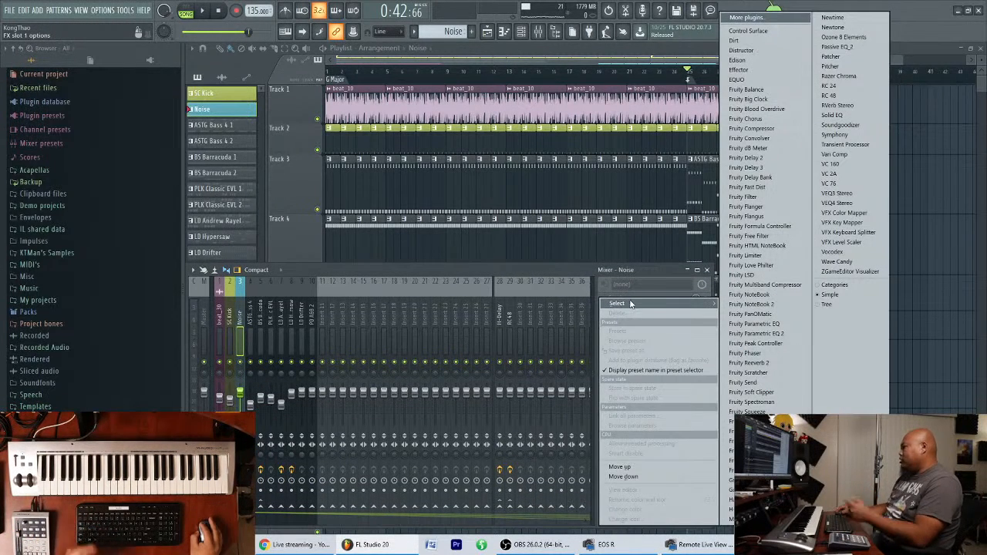
{"action": "left_click", "coordinate": [776, 237]}
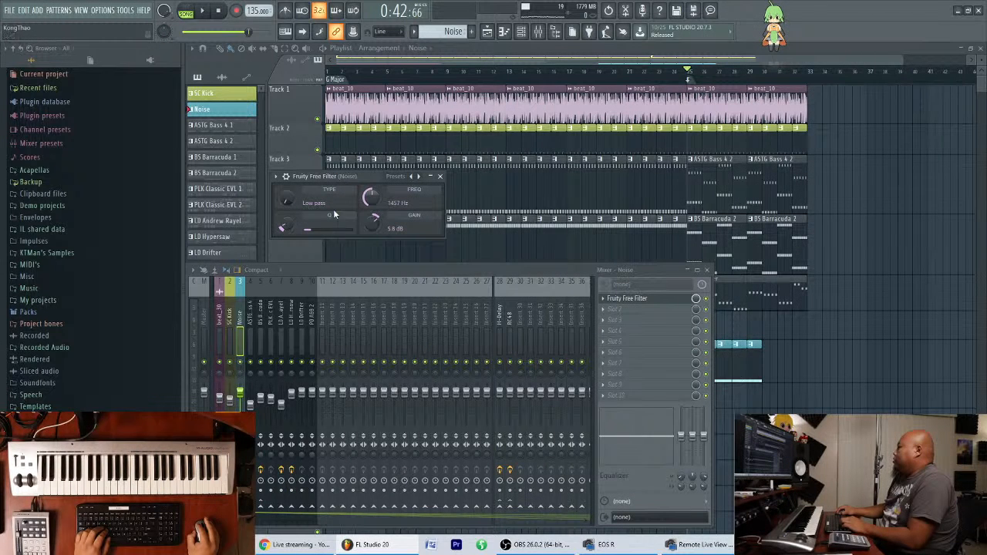
{"action": "left_click_drag", "start_coordinate": [350, 175], "coordinate": [366, 222]}
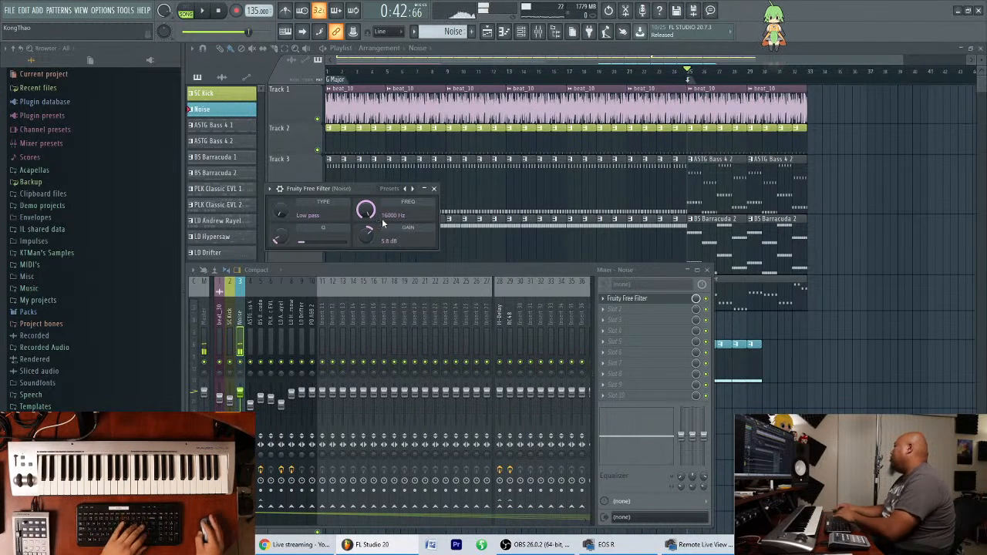
{"action": "left_click_drag", "start_coordinate": [542, 264], "coordinate": [539, 269]}
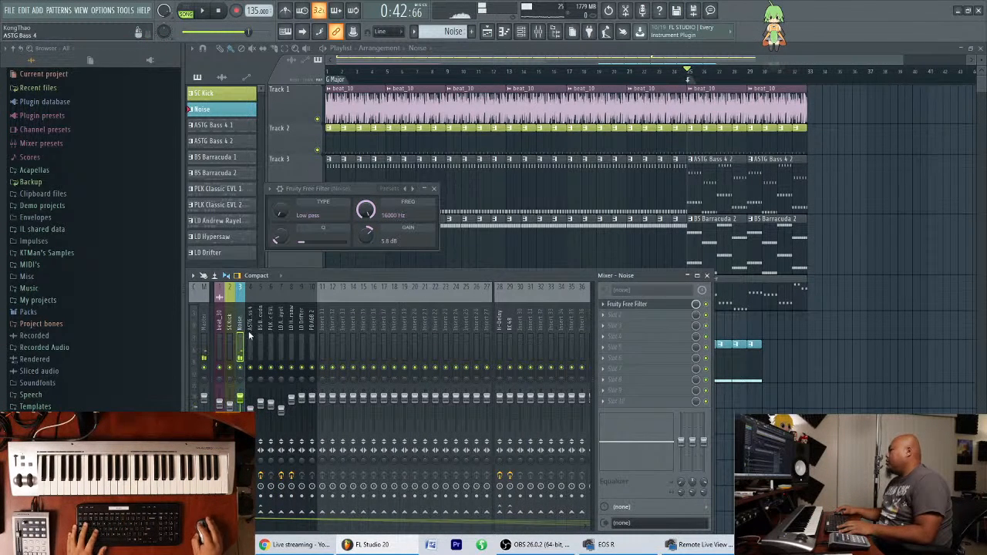
Load Fruity HTML NoteBook into the second effect slot of the Noise mixer track and close its window.
{"action": "left_click", "coordinate": [229, 342]}
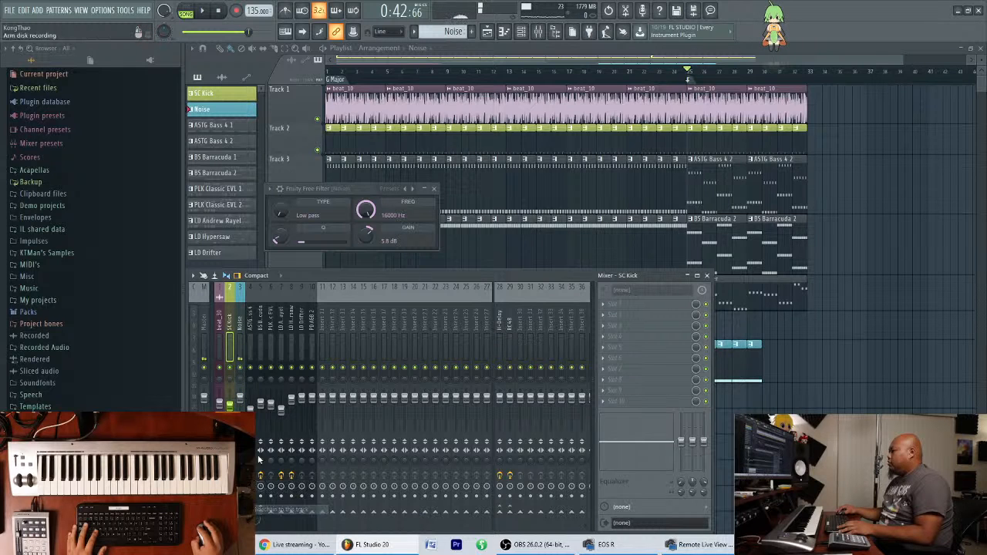
{"action": "left_click", "coordinate": [240, 342]}
{"action": "left_click", "coordinate": [629, 329]}
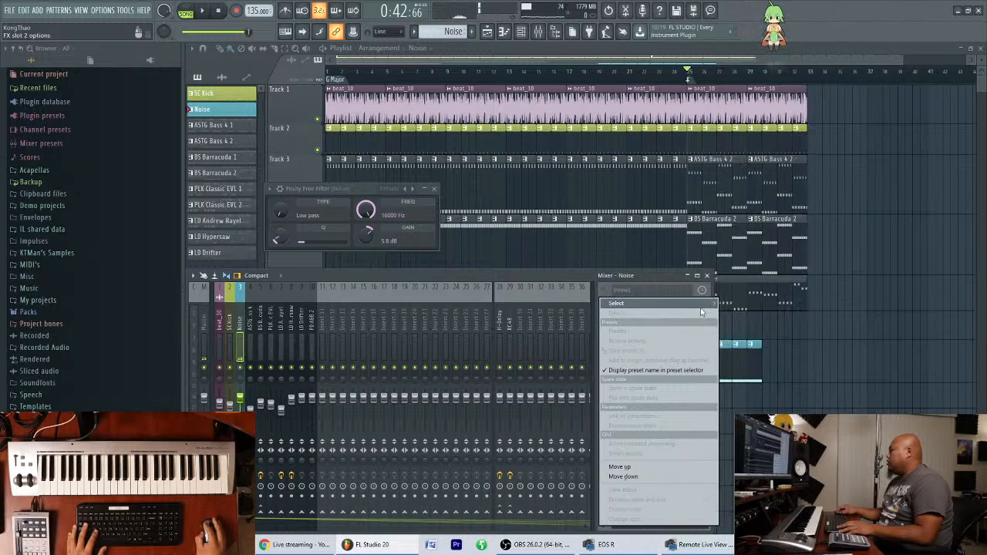
{"action": "left_click", "coordinate": [779, 246]}
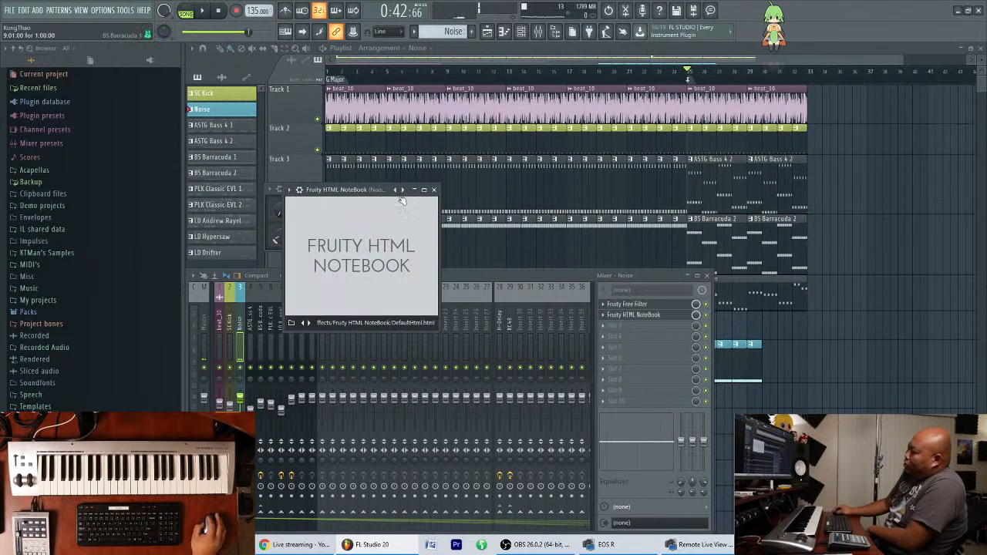
{"action": "left_click", "coordinate": [434, 190]}
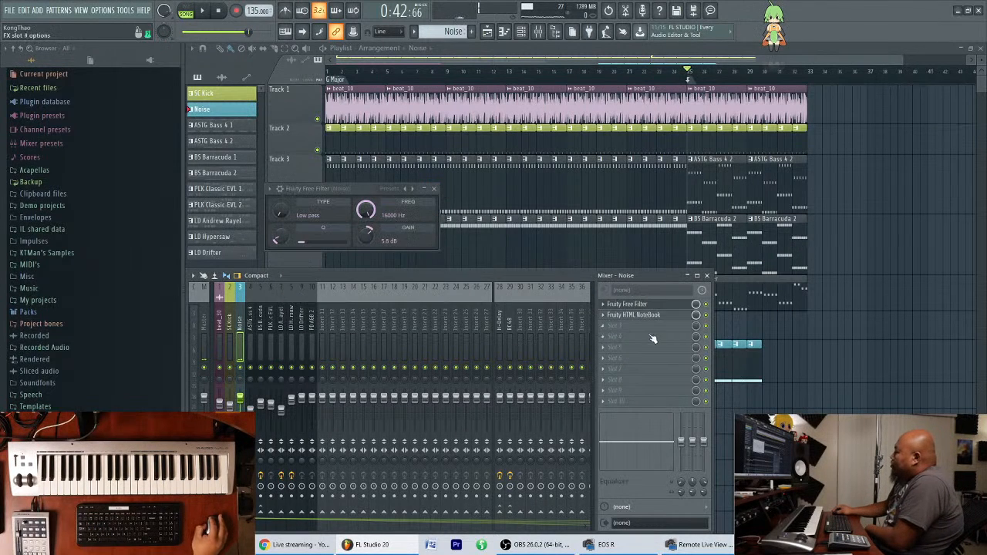
Replace the Fruity HTML NoteBook in the second effect slot of the Noise mixer track with Fruity Limiter.
{"action": "left_click", "coordinate": [604, 316]}
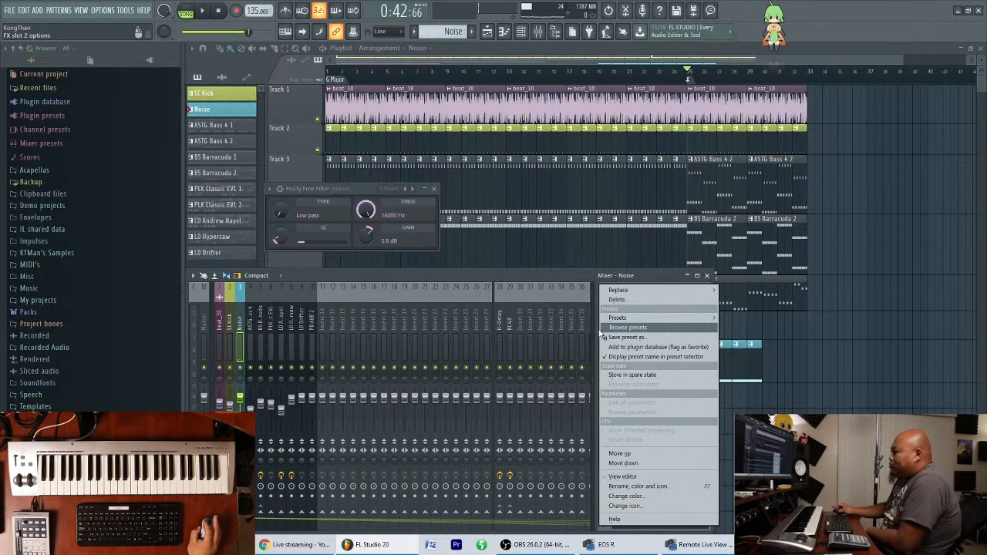
{"action": "mouse_move", "coordinate": [698, 321]}
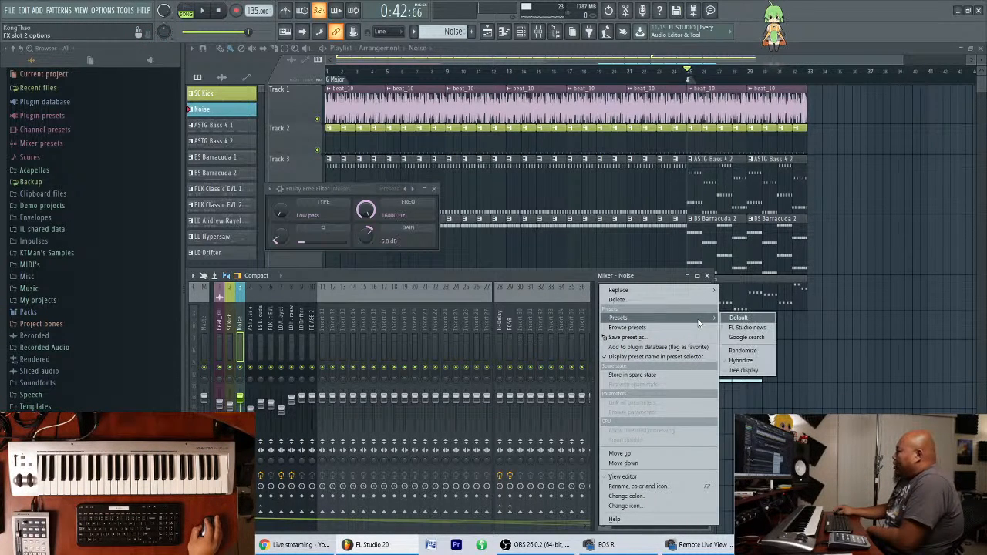
{"action": "mouse_move", "coordinate": [706, 291]}
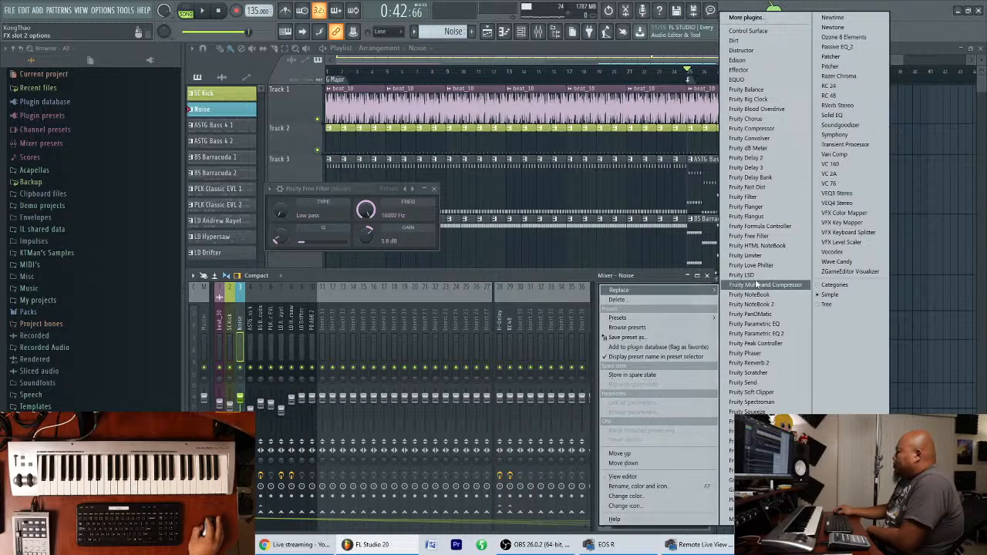
{"action": "left_click", "coordinate": [787, 256]}
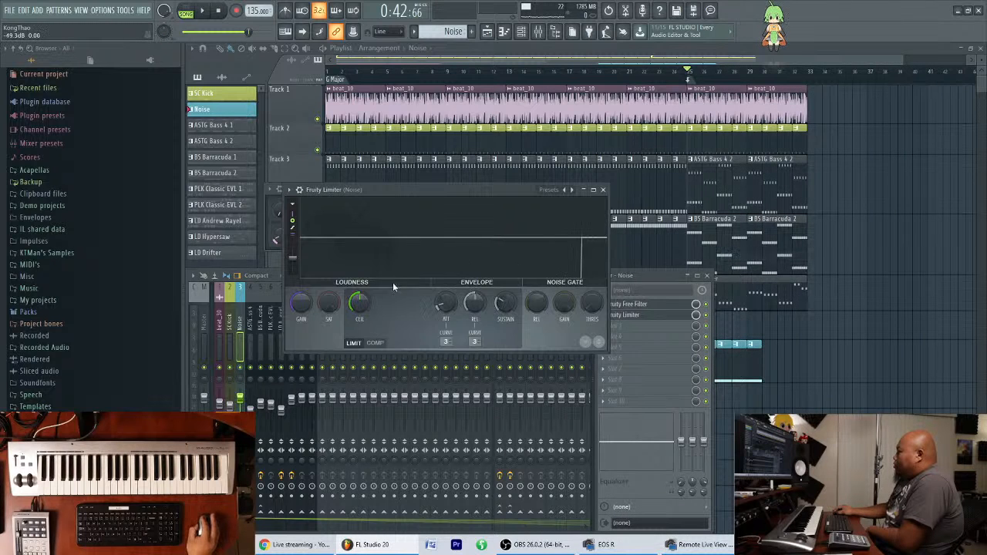
Switch the Fruity Limiter to compressor mode, lower its threshold to about -22 dB, raise its ratio, and close its window.
{"action": "left_click", "coordinate": [376, 344]}
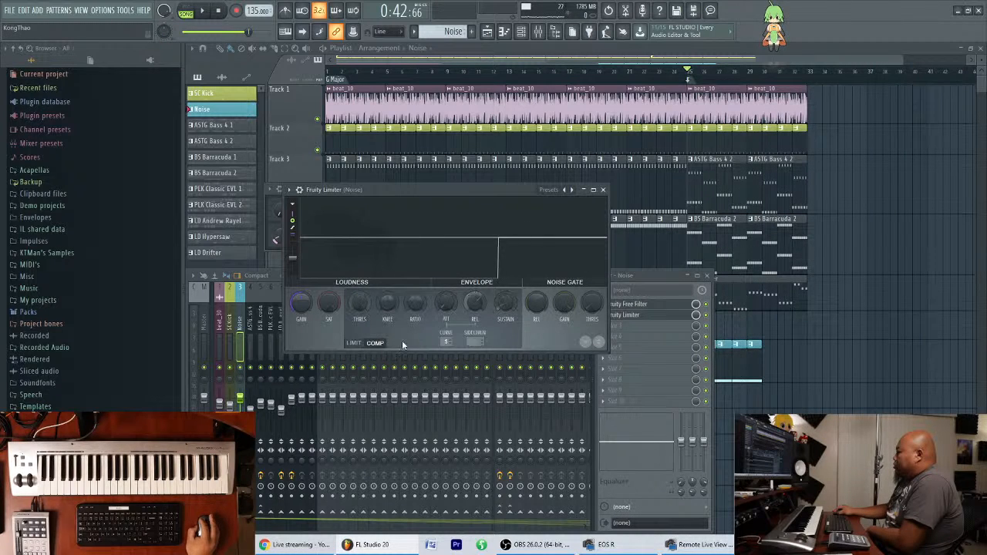
{"action": "left_click_drag", "start_coordinate": [359, 303], "coordinate": [359, 353]}
{"action": "left_click_drag", "start_coordinate": [416, 302], "coordinate": [415, 278]}
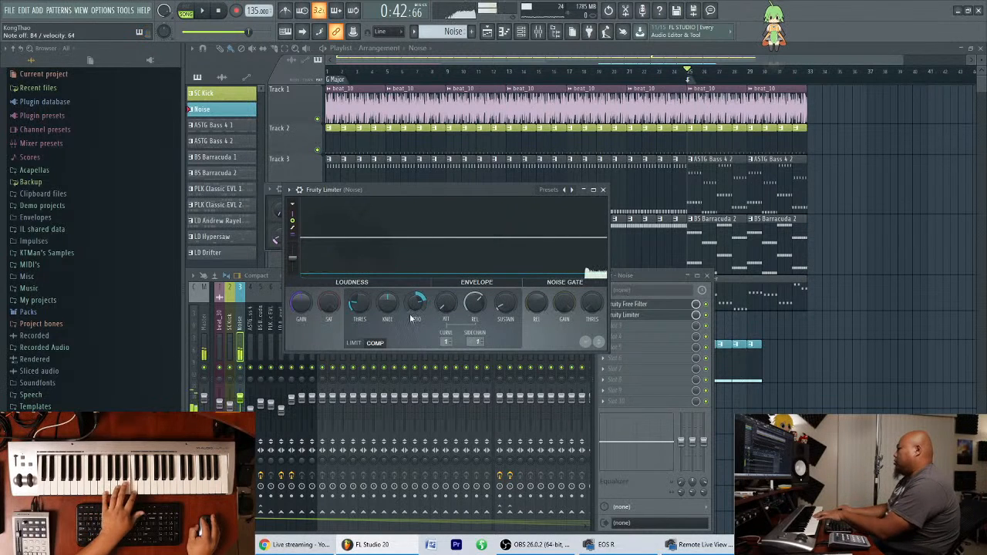
{"action": "left_click_drag", "start_coordinate": [415, 302], "coordinate": [415, 312]}
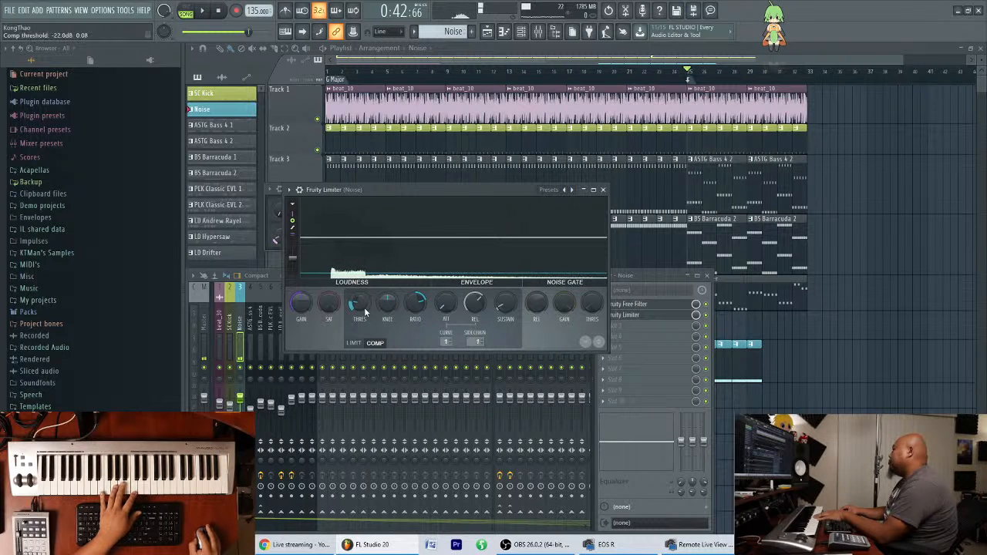
{"action": "left_click_drag", "start_coordinate": [441, 190], "coordinate": [788, 99]}
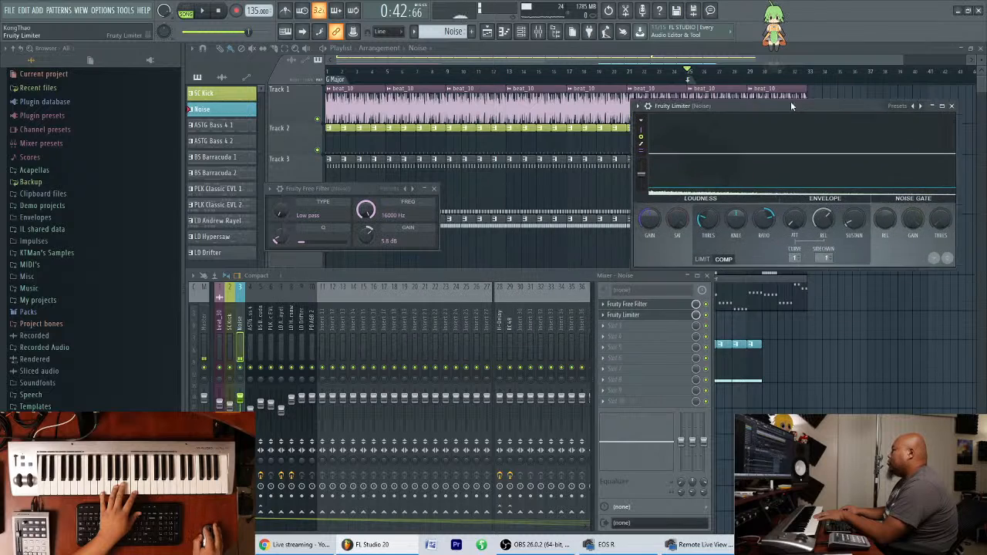
{"action": "left_click_drag", "start_coordinate": [390, 276], "coordinate": [403, 272]}
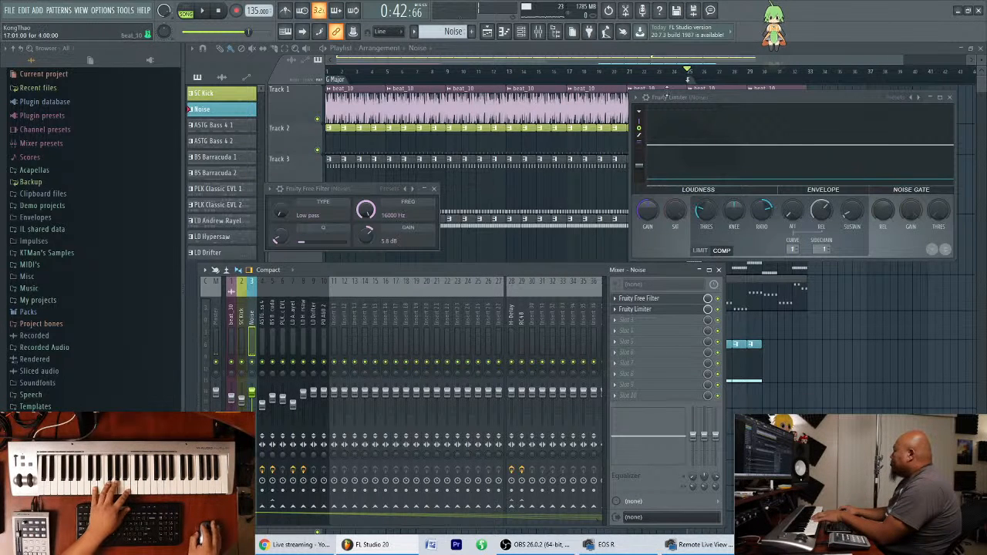
{"action": "left_click", "coordinate": [950, 98]}
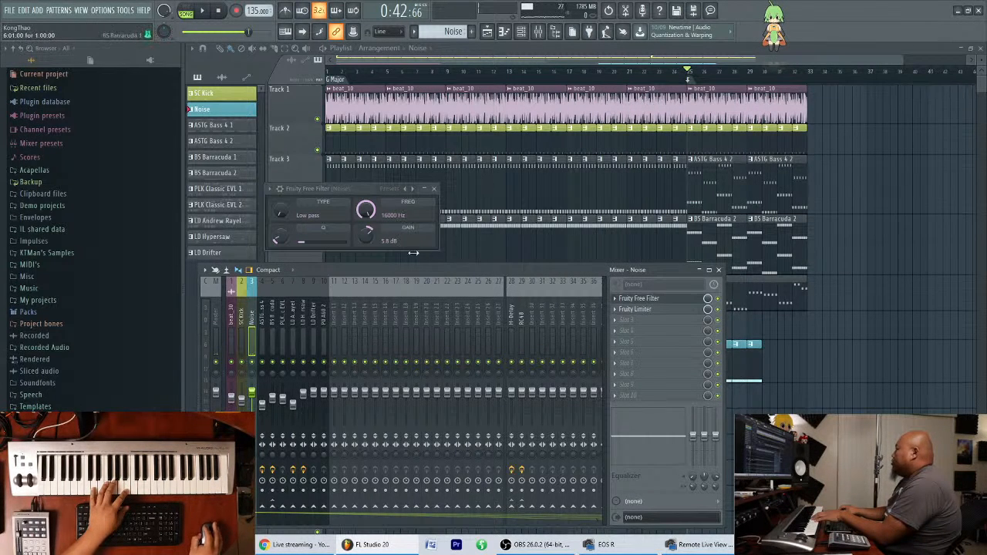
Play the arrangement from about bar 24 to hear the compressed noise, and bring the mixer back into view.
{"action": "left_click_drag", "start_coordinate": [435, 266], "coordinate": [561, 395]}
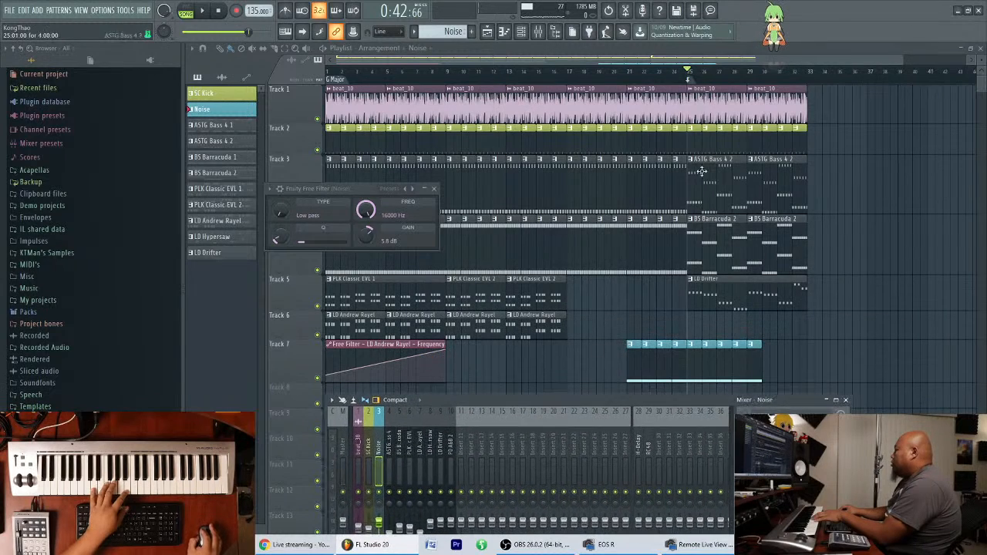
{"action": "left_click", "coordinate": [671, 73]}
{"action": "key", "text": "space"}
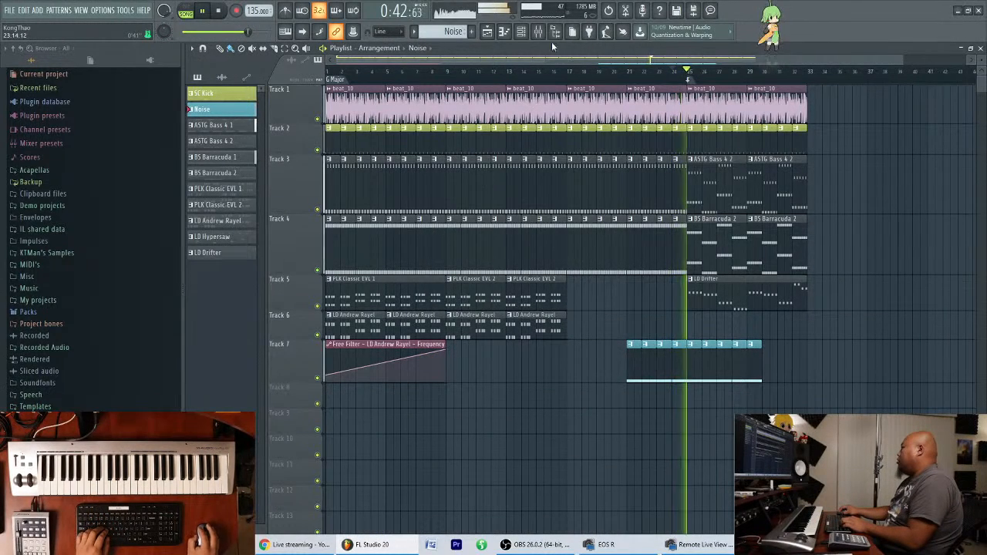
{"action": "key", "text": "space"}
{"action": "key", "text": "F9"}
{"action": "left_click_drag", "start_coordinate": [528, 403], "coordinate": [513, 277]}
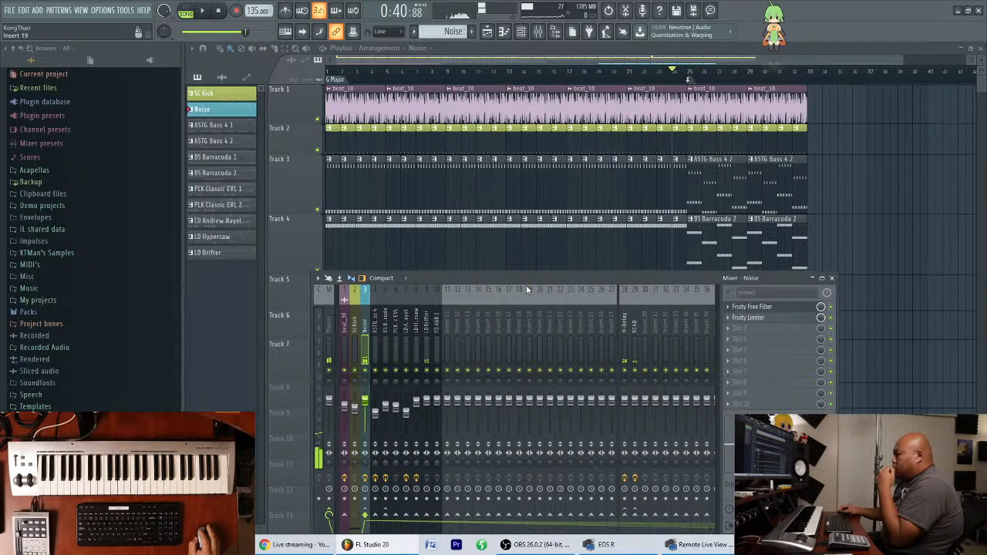
Lower the compressor threshold of the Noise track's Fruity Limiter to about -24.1 dB and close its window.
{"action": "left_click_drag", "start_coordinate": [543, 277], "coordinate": [421, 271]}
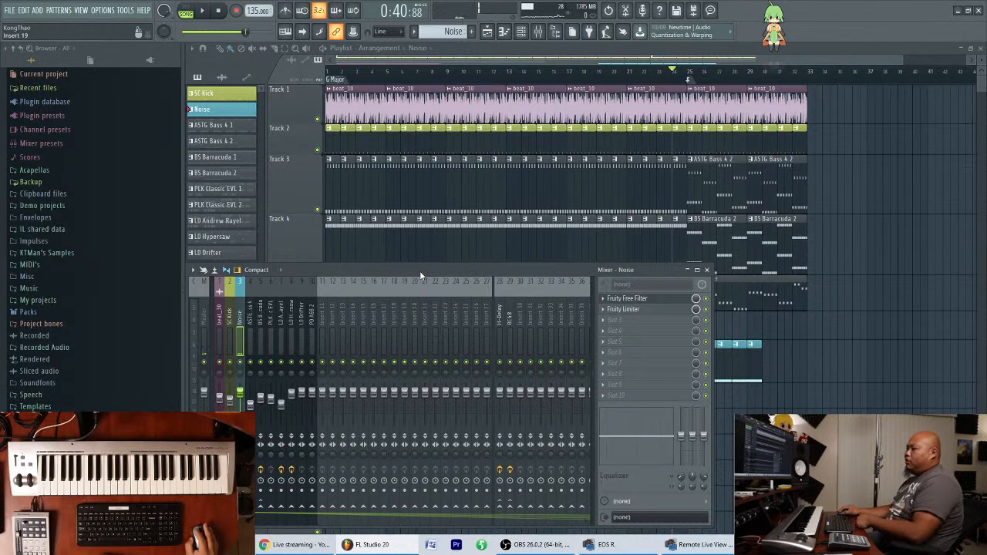
{"action": "left_click", "coordinate": [633, 311]}
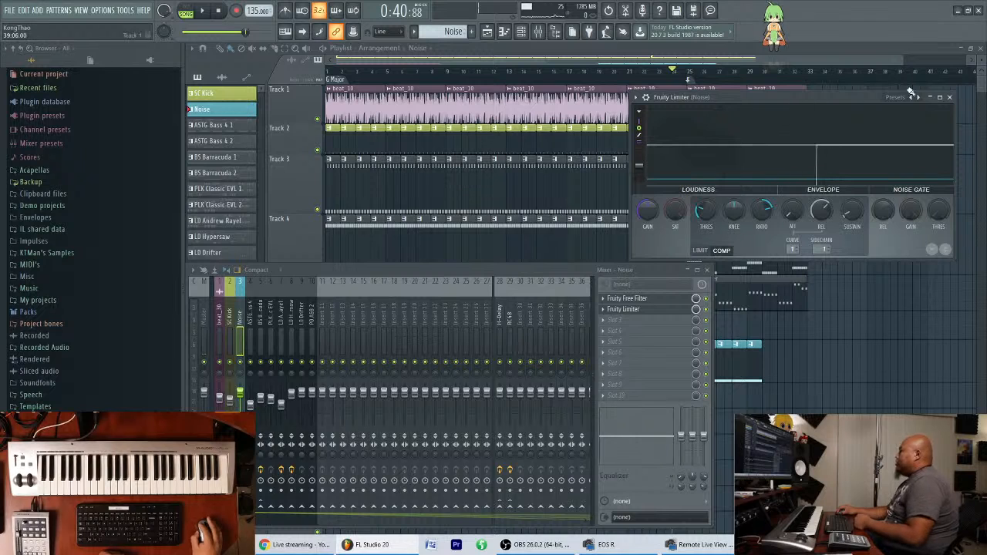
{"action": "left_click_drag", "start_coordinate": [706, 210], "coordinate": [706, 240]}
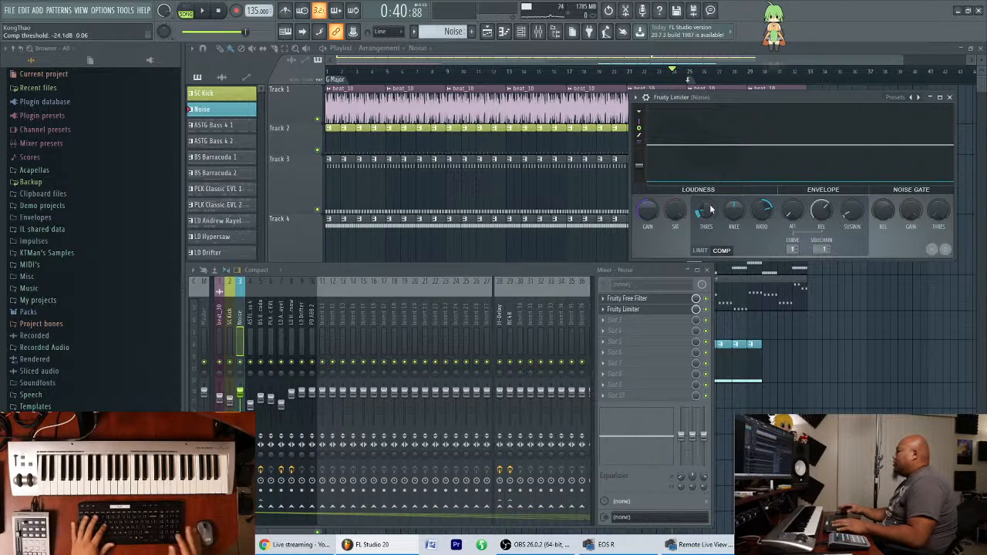
{"action": "left_click_drag", "start_coordinate": [809, 95], "coordinate": [827, 94]}
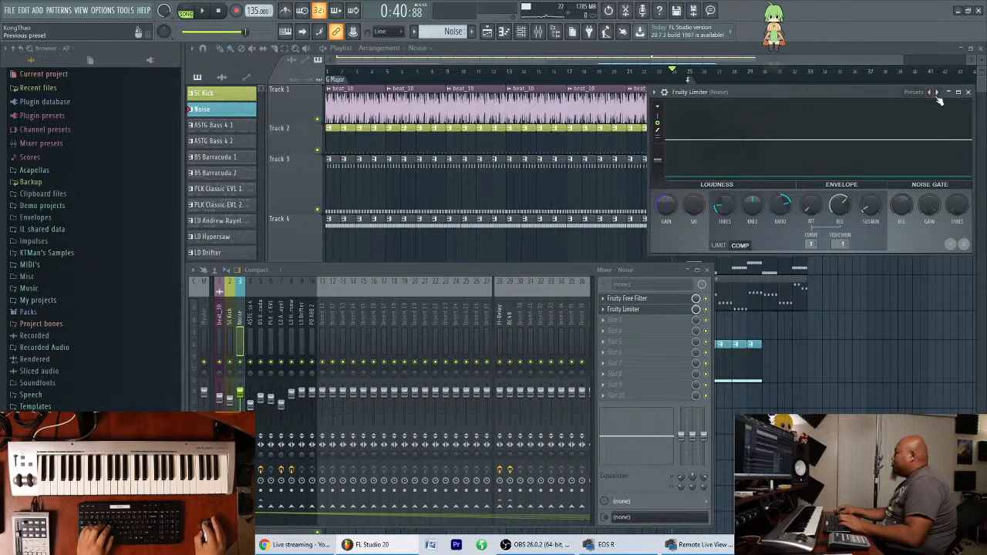
{"action": "left_click", "coordinate": [968, 92]}
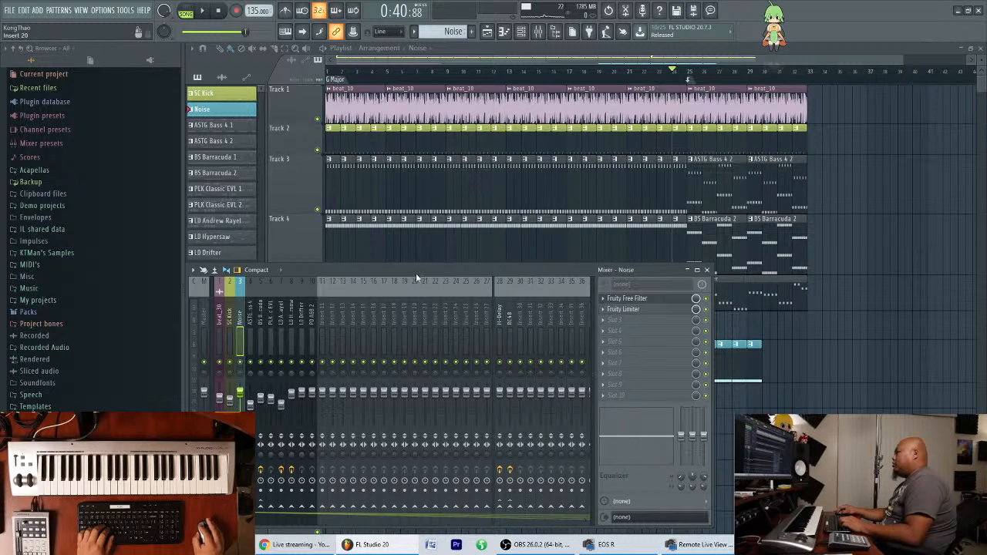
Reopen the Noise track's Fruity Limiter and play the arrangement from bar 24 to check how it compresses the noise.
{"action": "left_click_drag", "start_coordinate": [415, 269], "coordinate": [418, 264]}
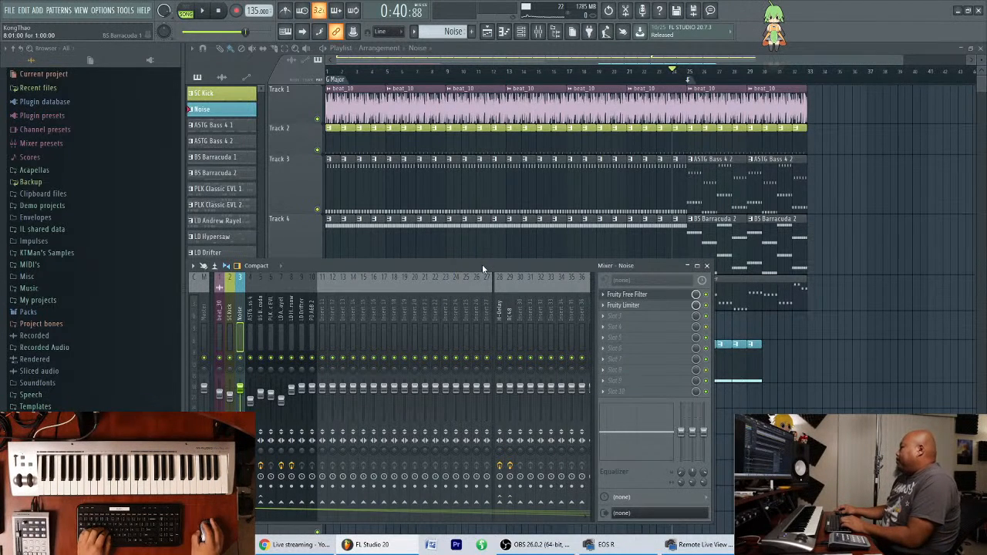
{"action": "left_click_drag", "start_coordinate": [482, 270], "coordinate": [479, 259]}
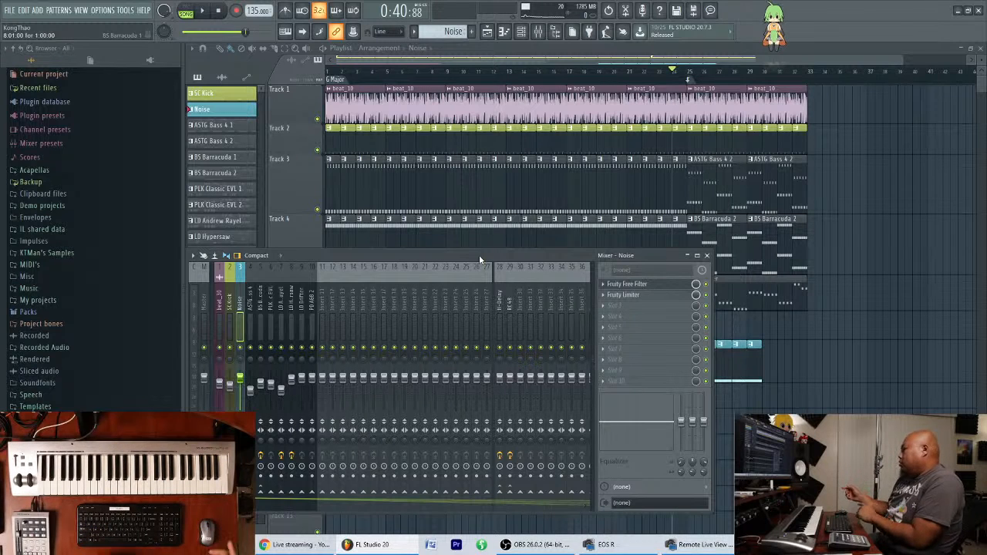
{"action": "left_click", "coordinate": [626, 295]}
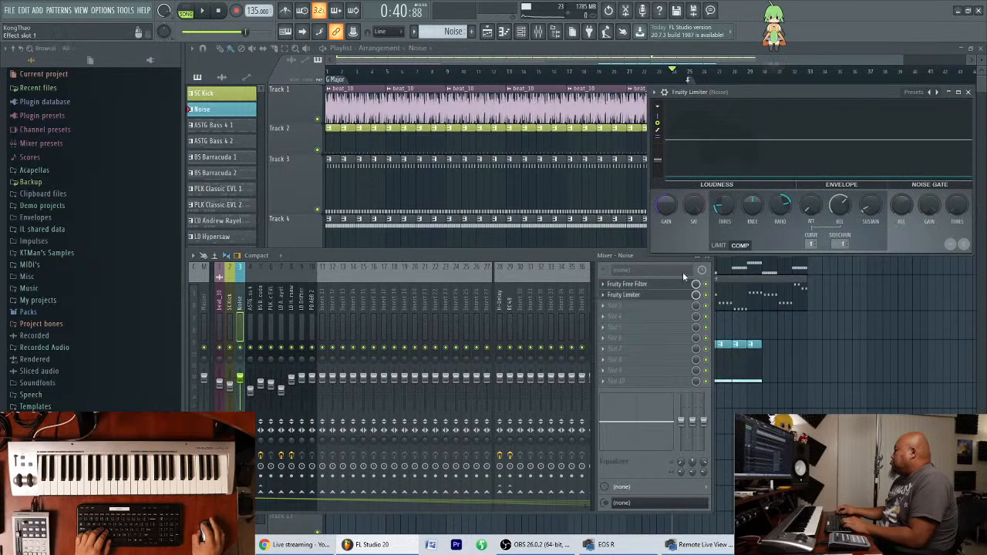
{"action": "left_click_drag", "start_coordinate": [844, 104], "coordinate": [819, 93]}
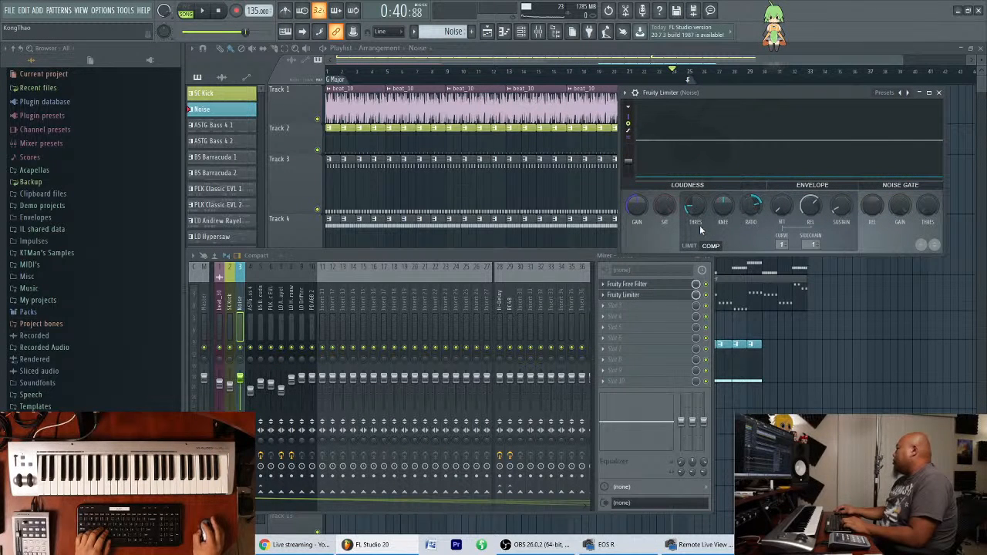
{"action": "key", "text": "space"}
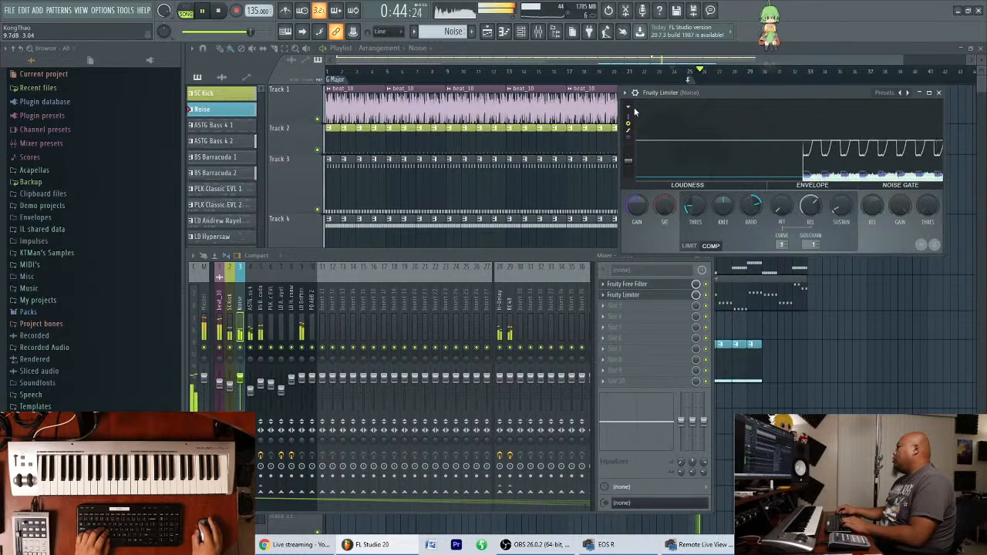
{"action": "left_click", "coordinate": [704, 66]}
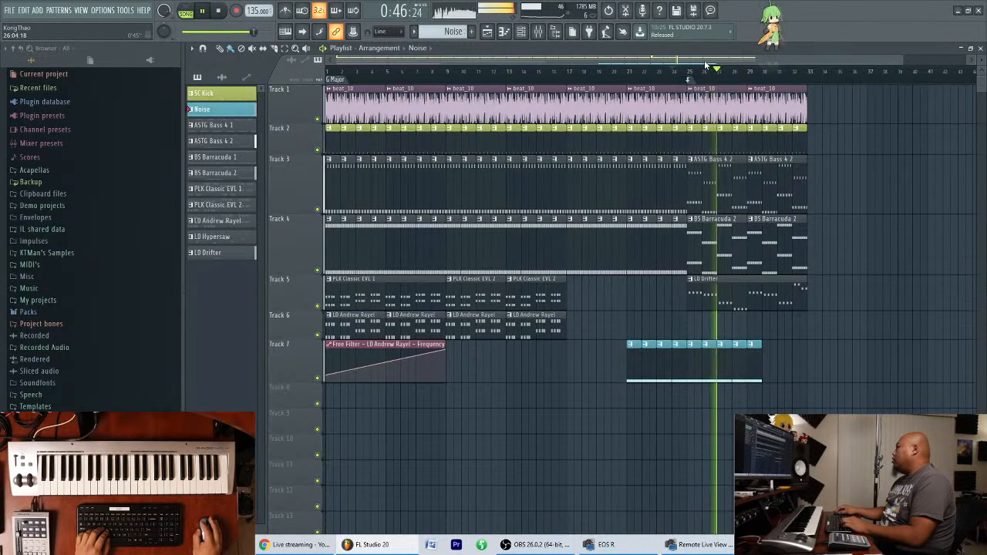
{"action": "key", "text": "space"}
Solo Track 7 in the playlist together with the kick on Track 2, and play the two from bar 21.
{"action": "scroll", "coordinate": [695, 154], "scroll_direction": "up", "scroll_amount": 5}
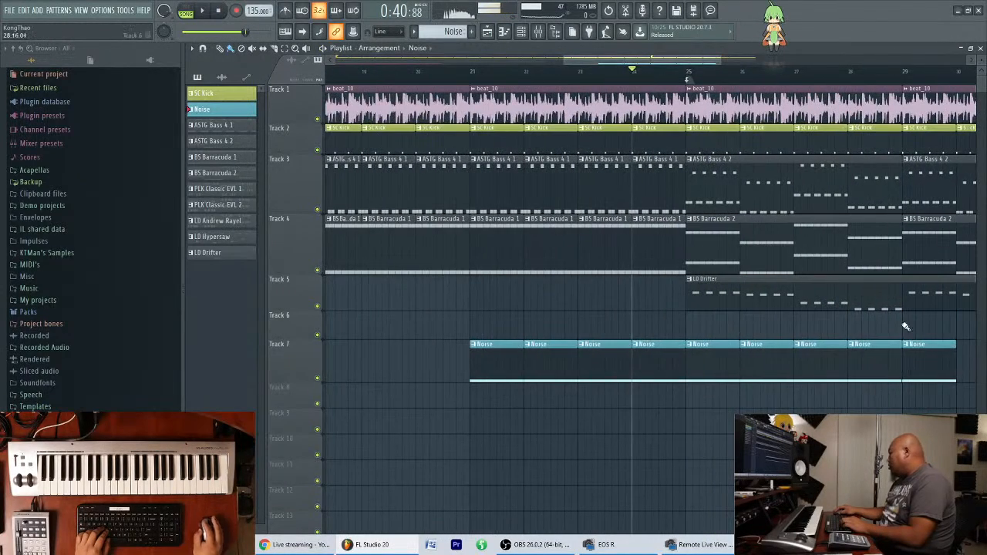
{"action": "right_click", "coordinate": [317, 379]}
{"action": "left_click", "coordinate": [317, 149]}
{"action": "left_click", "coordinate": [471, 74]}
{"action": "key", "text": "space"}
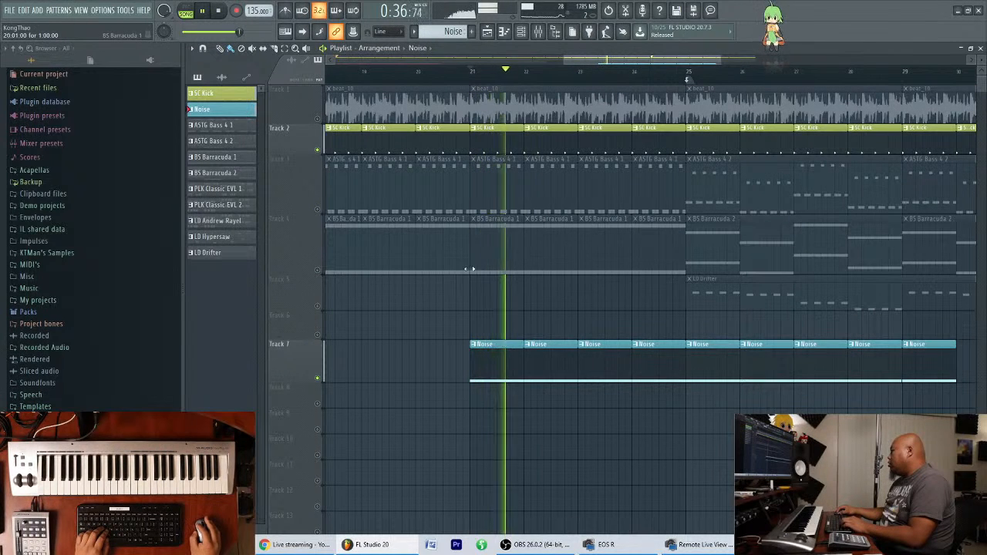
{"action": "key", "text": "space"}
Open the Noise channel's Spire synth from the channel rack and audition its sound around C5.
{"action": "double_click", "coordinate": [538, 360]}
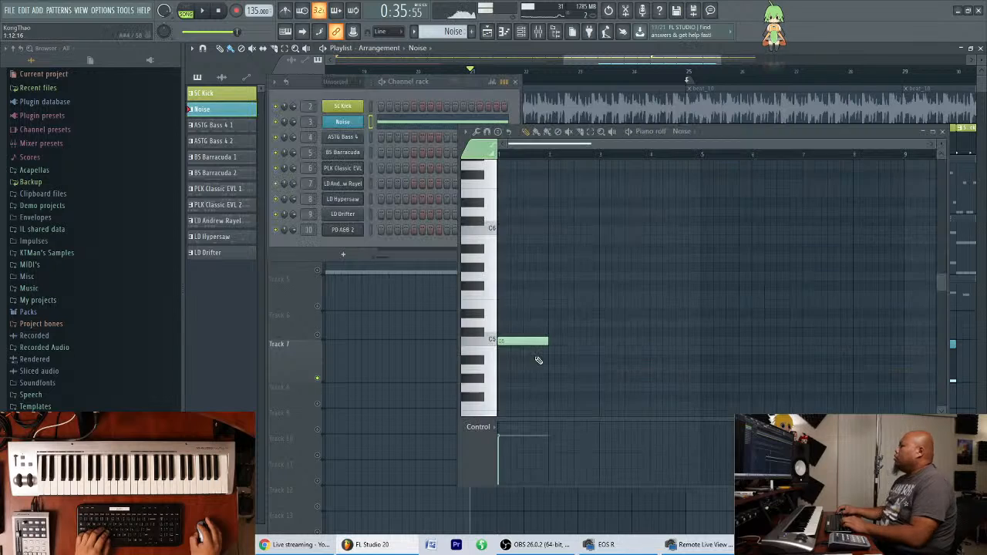
{"action": "left_click", "coordinate": [521, 32]}
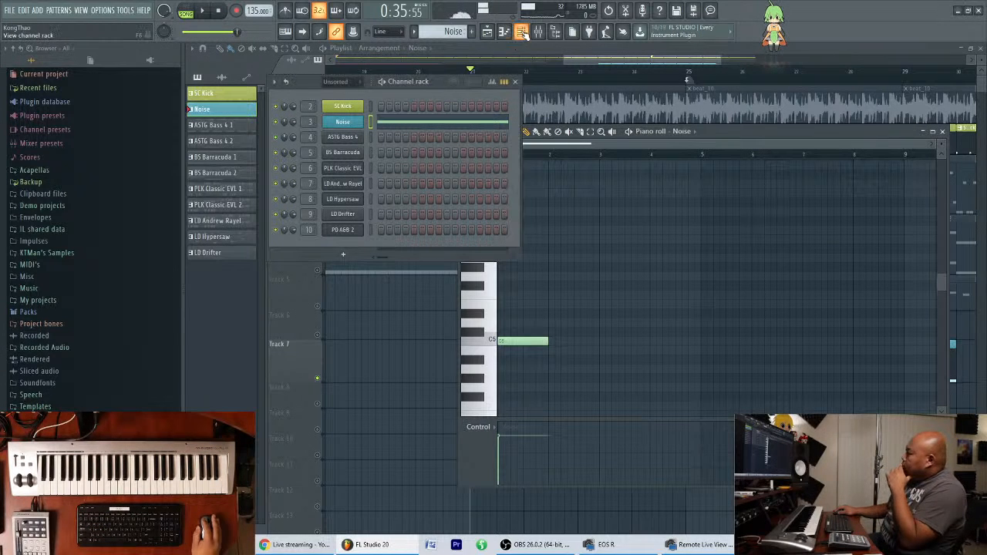
{"action": "left_click", "coordinate": [362, 124]}
{"action": "left_click_drag", "start_coordinate": [548, 281], "coordinate": [517, 167]}
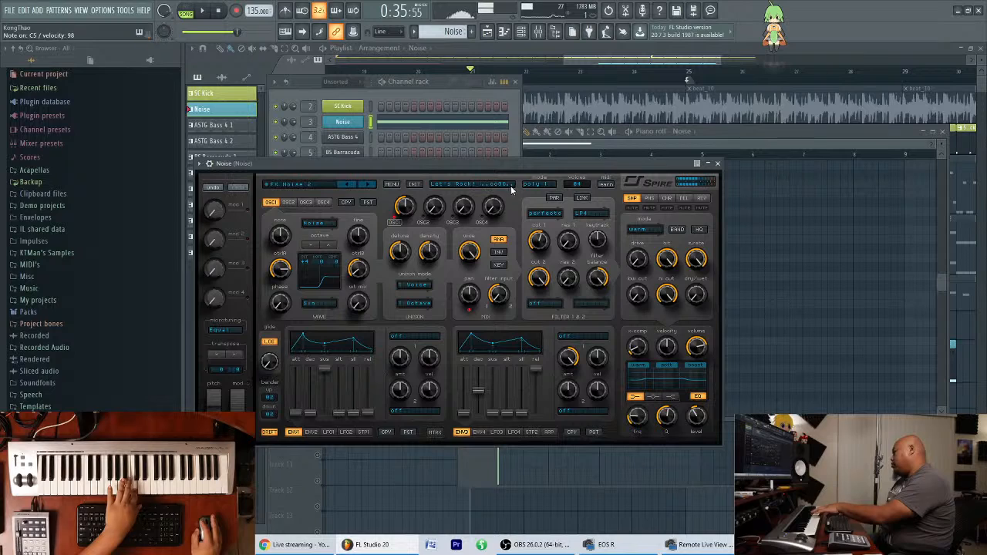
{"action": "left_click_drag", "start_coordinate": [469, 166], "coordinate": [669, 233]}
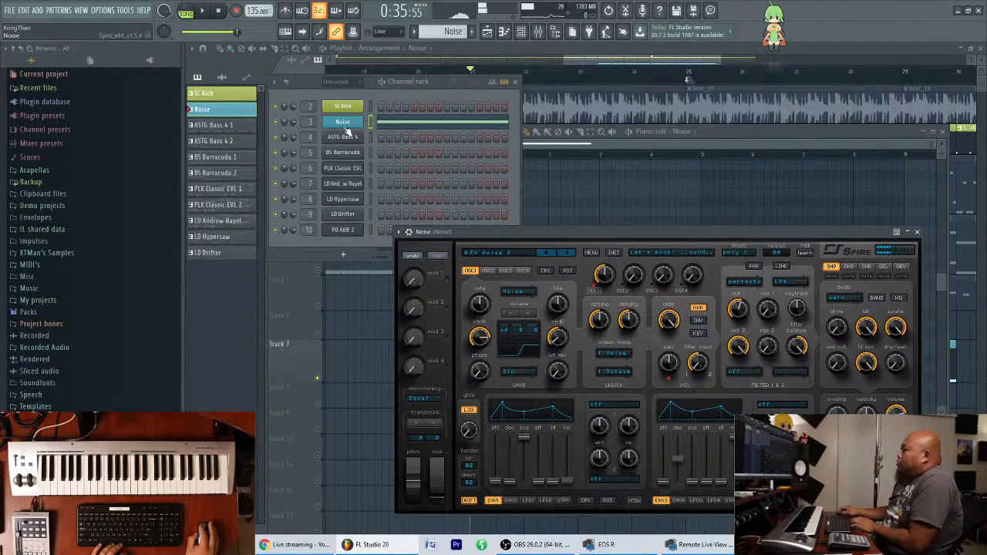
Replace the Spire instrument on the Noise channel with 3x Osc.
{"action": "right_click", "coordinate": [348, 125]}
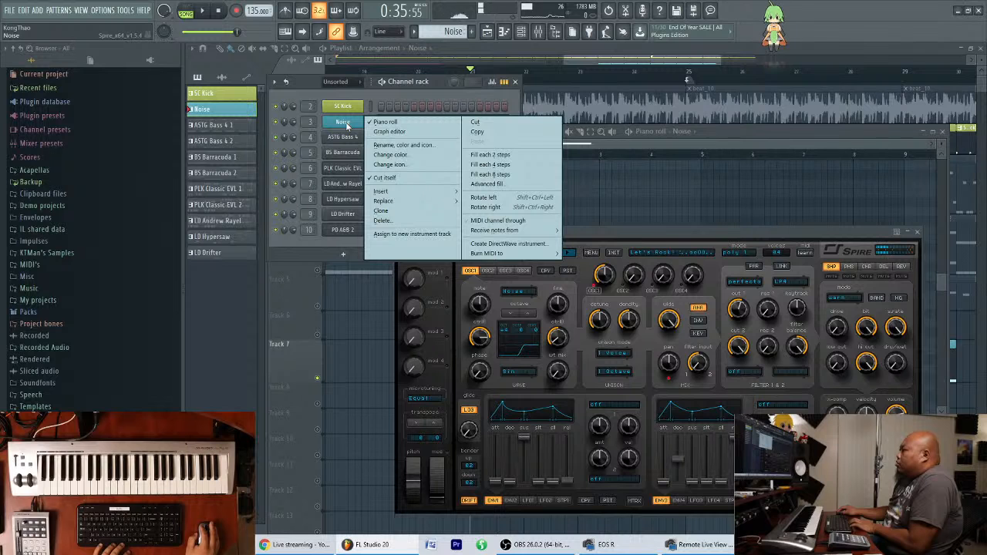
{"action": "mouse_move", "coordinate": [432, 202]}
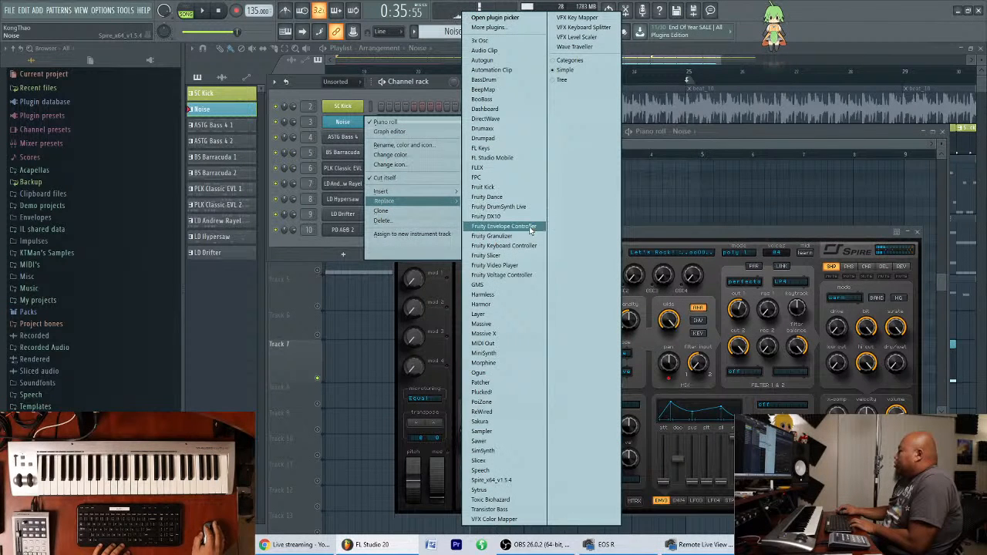
{"action": "left_click", "coordinate": [508, 43]}
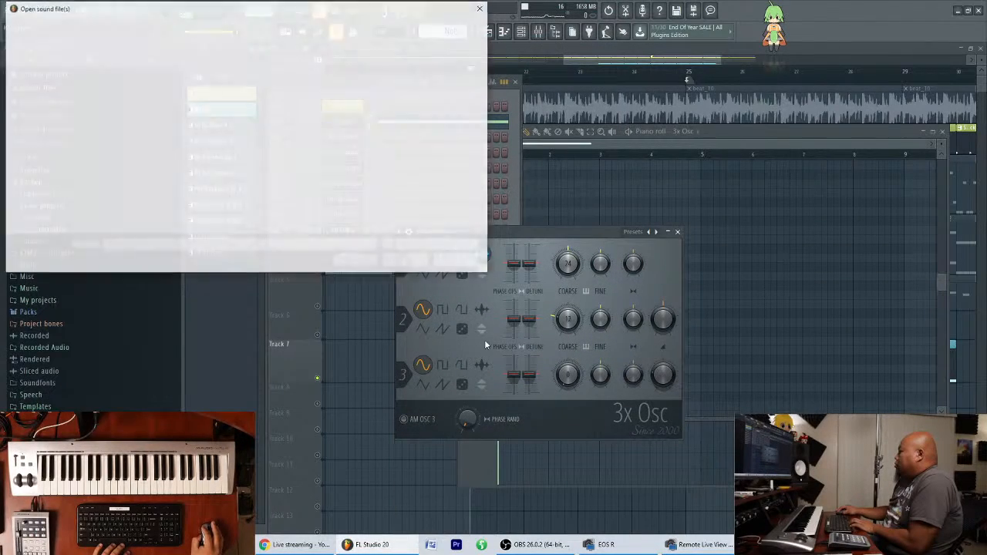
{"action": "left_click", "coordinate": [477, 262]}
{"action": "left_click", "coordinate": [483, 310]}
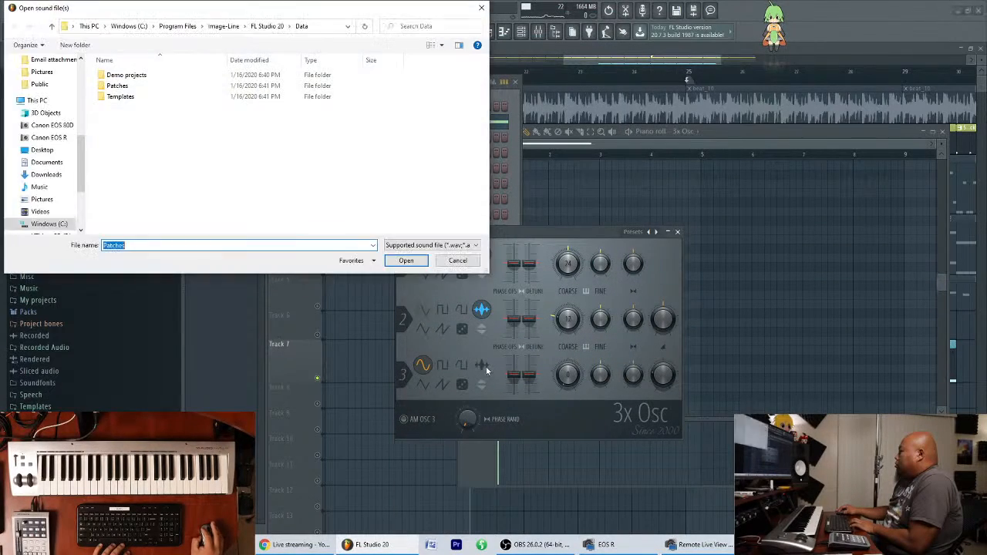
{"action": "left_click", "coordinate": [458, 267]}
Set all three oscillators of the 3x Osc to the noise shape.
{"action": "left_click", "coordinate": [463, 274]}
{"action": "left_click", "coordinate": [463, 330]}
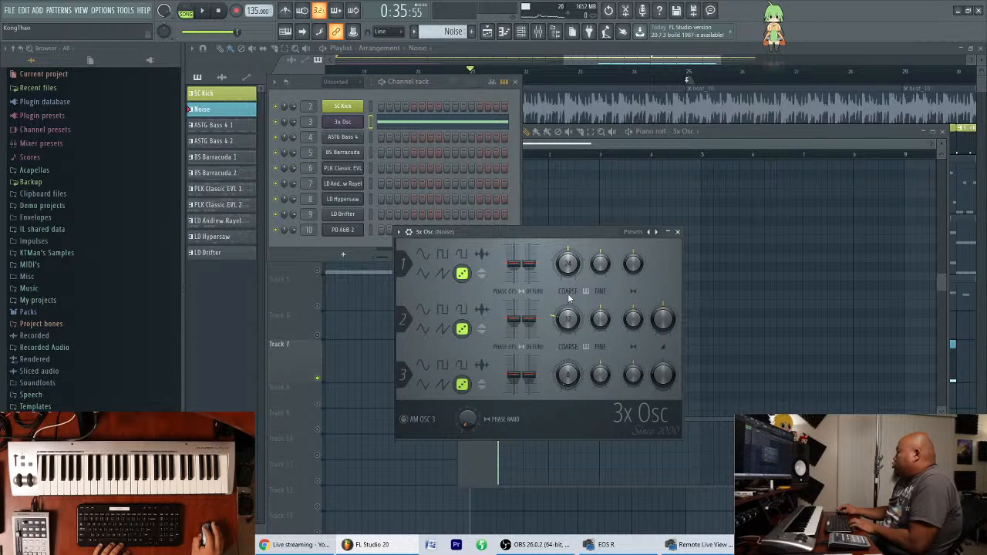
Adjust the volume levels of oscillators 2 and 3 in the 3x Osc and audition the noise in playback, checking it in the mixer.
{"action": "left_click_drag", "start_coordinate": [661, 324], "coordinate": [661, 324]}
{"action": "left_click_drag", "start_coordinate": [663, 375], "coordinate": [663, 368]}
{"action": "key", "text": "space"}
{"action": "key", "text": "space"}
{"action": "left_click", "coordinate": [665, 381], "text": "alt"}
{"action": "key", "text": "space"}
{"action": "key", "text": "space"}
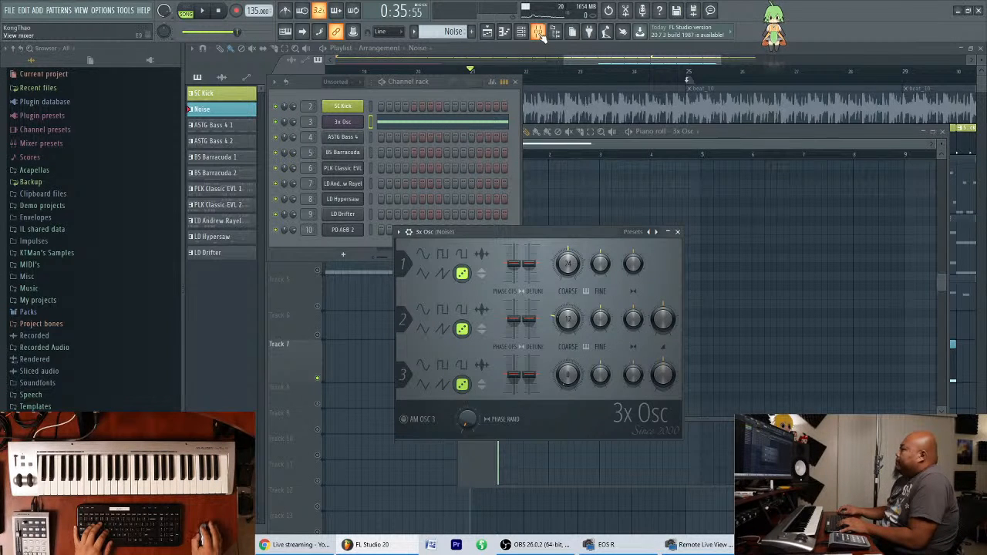
{"action": "left_click", "coordinate": [540, 32]}
{"action": "key", "text": "space"}
{"action": "key", "text": "space"}
Rename the 3x Osc channel as Noise and colour it the same blue as the Noise pattern.
{"action": "right_click", "coordinate": [337, 125]}
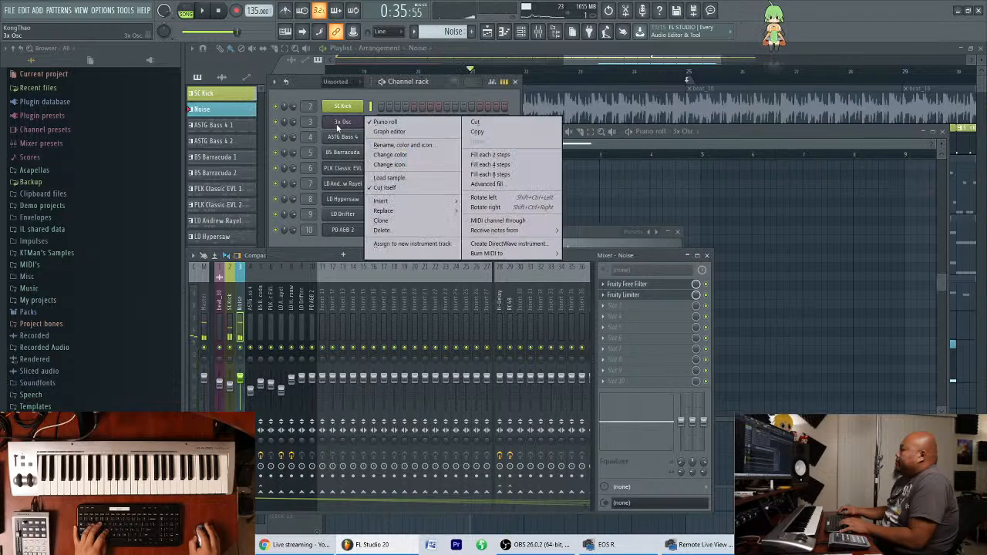
{"action": "left_click", "coordinate": [390, 145]}
{"action": "type", "text": "Noise"}
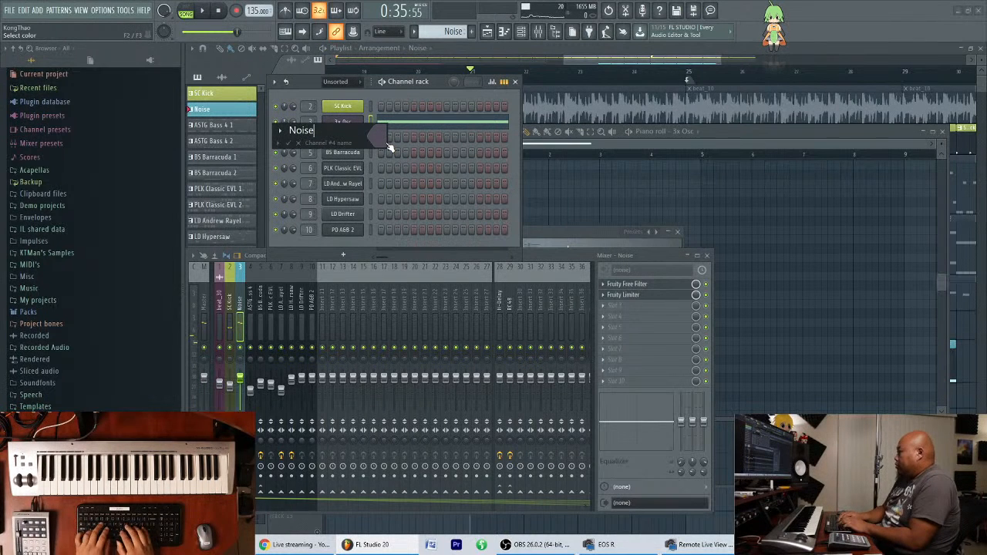
{"action": "left_click", "coordinate": [387, 145]}
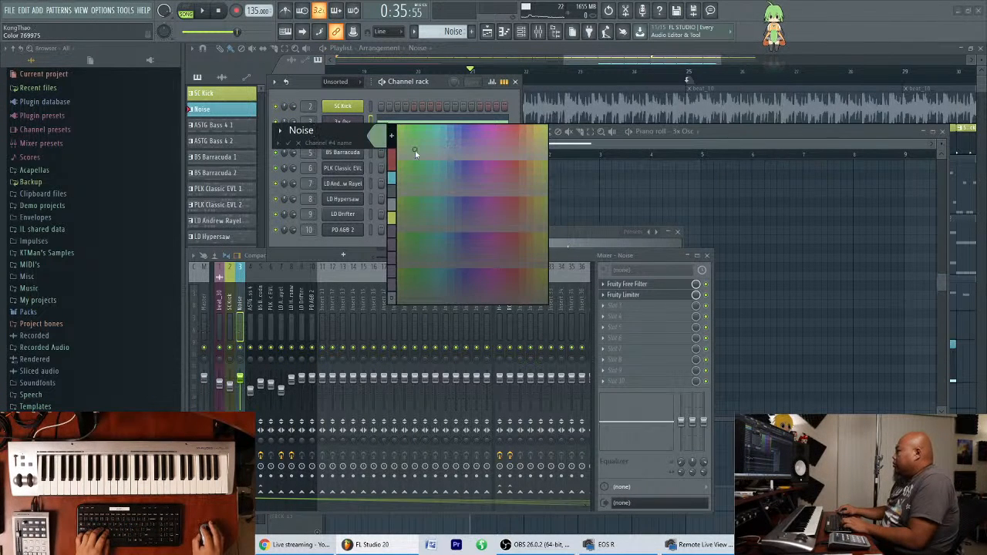
{"action": "left_click", "coordinate": [389, 179]}
{"action": "key", "text": "Return"}
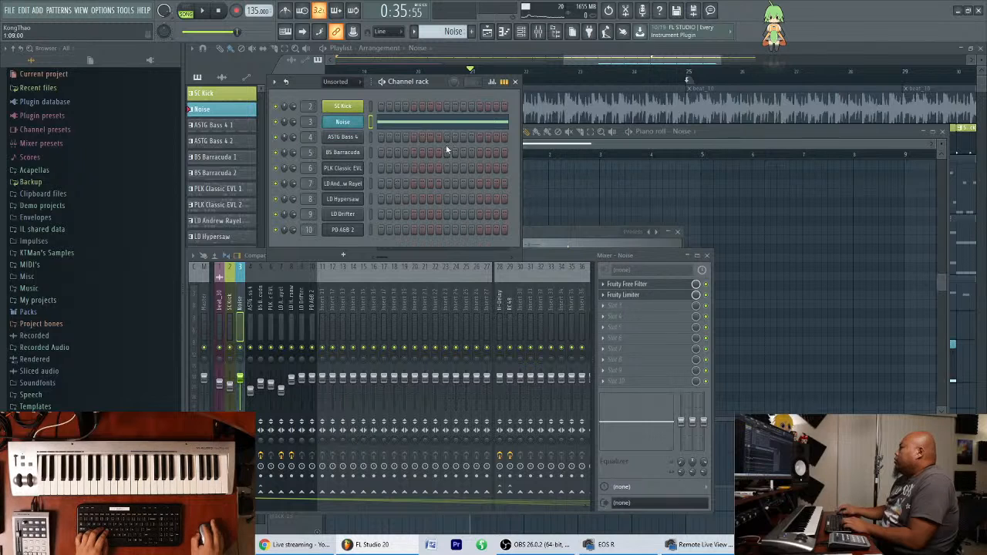
{"action": "left_click_drag", "start_coordinate": [436, 82], "coordinate": [429, 76]}
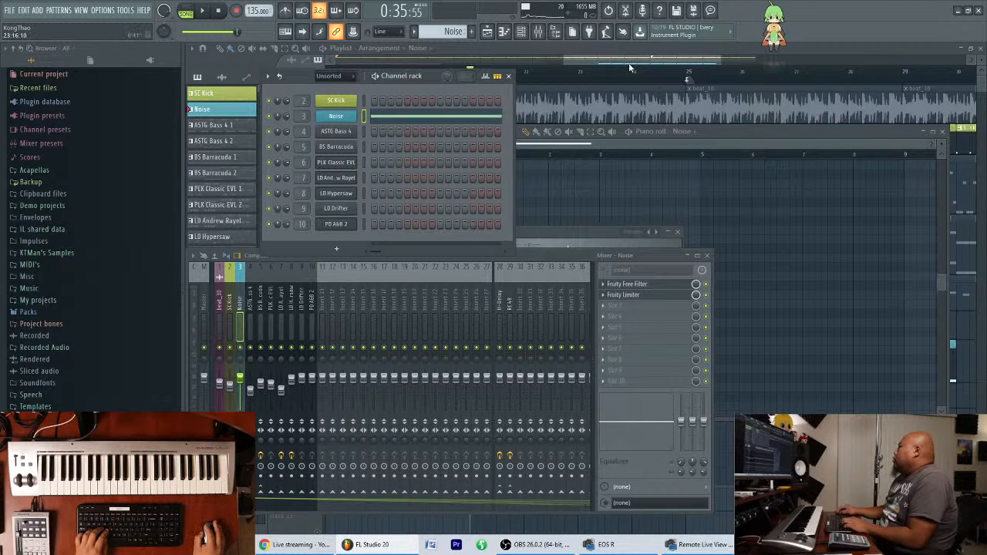
Open the Noise track's Fruity Free Filter and set the track's mixer volume to about -4.7 dB while auditioning it.
{"action": "left_click", "coordinate": [625, 285]}
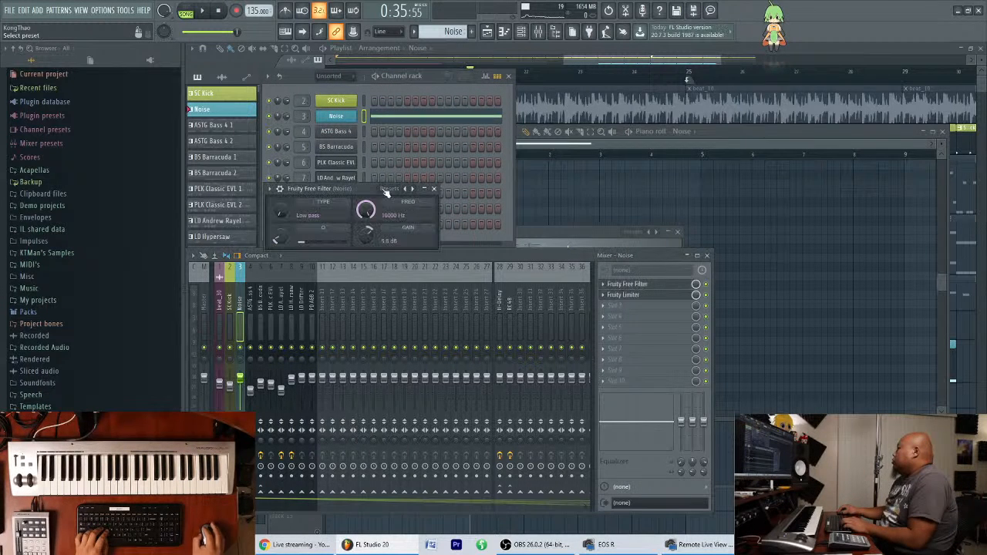
{"action": "left_click_drag", "start_coordinate": [245, 388], "coordinate": [245, 399]}
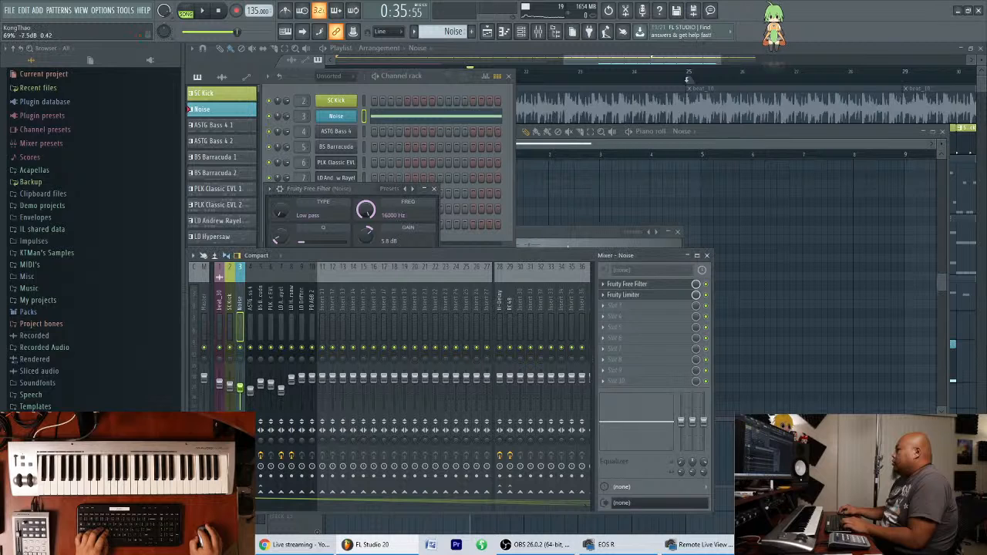
{"action": "key", "text": "space"}
{"action": "mouse_move", "coordinate": [366, 210]}
{"action": "left_mouse_down"}
{"action": "mouse_move", "coordinate": [366, 258]}
{"action": "mouse_move", "coordinate": [365, 210]}
{"action": "left_mouse_up"}
{"action": "key", "text": "space"}
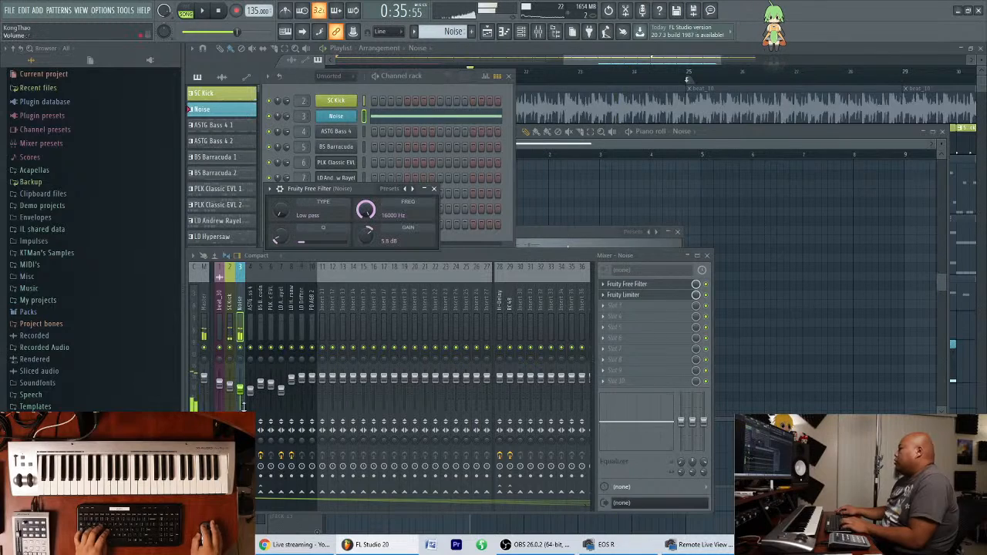
{"action": "left_click_drag", "start_coordinate": [241, 390], "coordinate": [241, 384]}
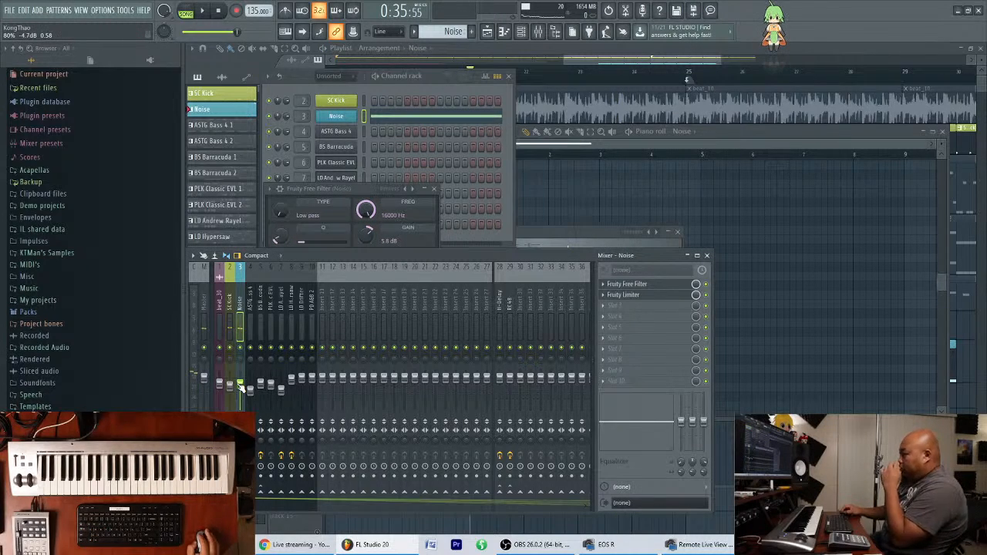
Close the open windows and unsolo Track 2 so that all playlist tracks are active.
{"action": "key", "text": "F12"}
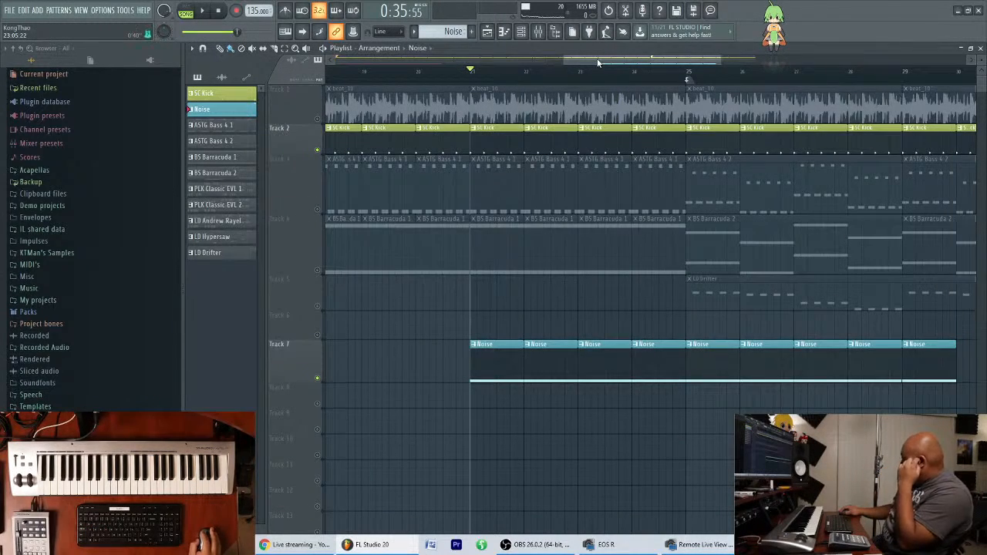
{"action": "scroll", "coordinate": [375, 181], "scroll_direction": "down", "scroll_amount": 3}
{"action": "right_click", "coordinate": [318, 151]}
{"action": "right_click", "coordinate": [318, 150]}
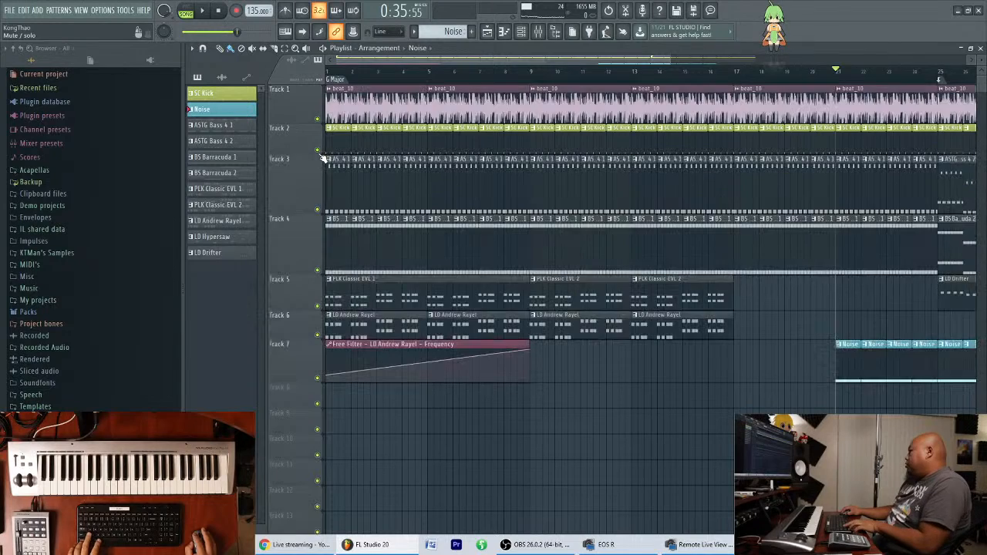
{"action": "scroll", "coordinate": [443, 60], "scroll_direction": "down", "scroll_amount": 2}
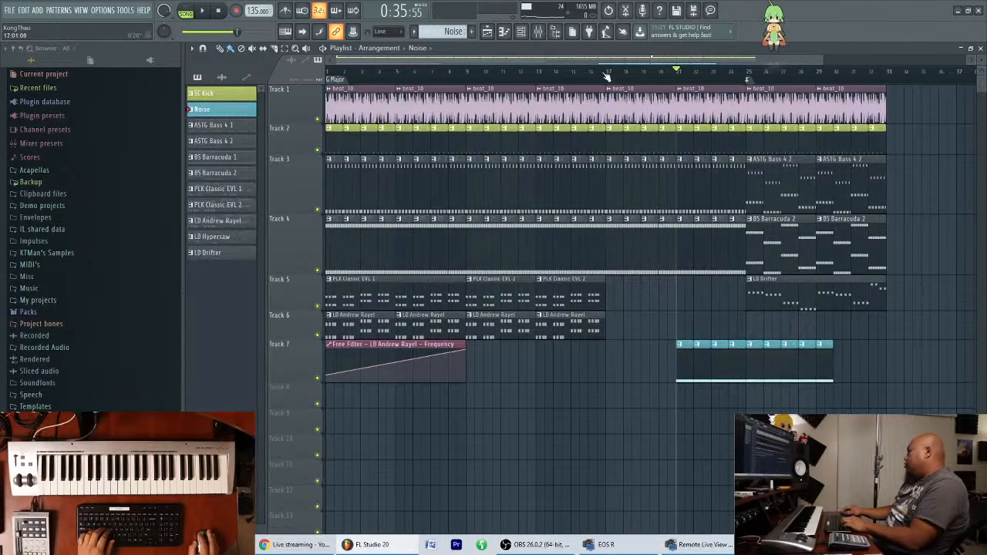
Create an automation clip for the frequency of the Fruity Free Filter on the Noise mixer track.
{"action": "left_click", "coordinate": [545, 36]}
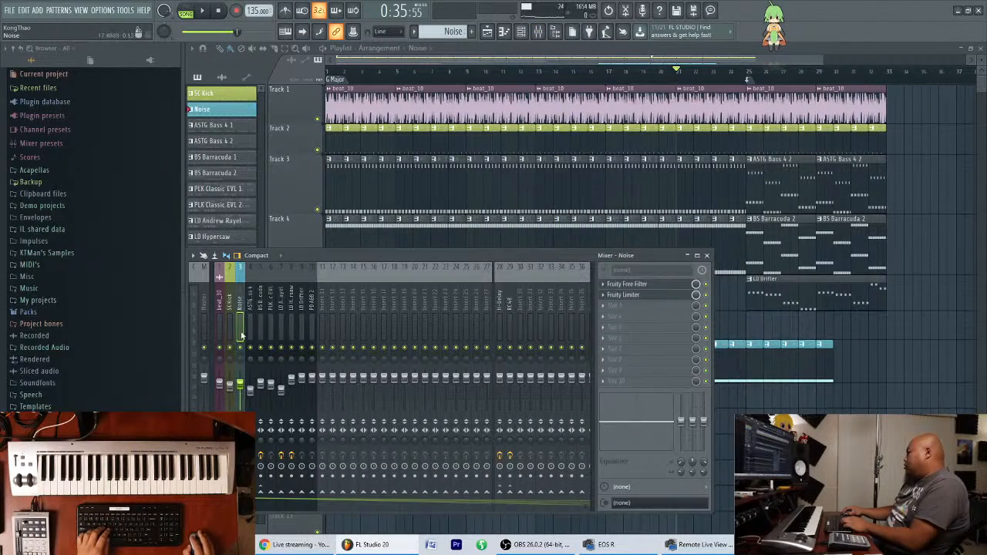
{"action": "left_click", "coordinate": [625, 284]}
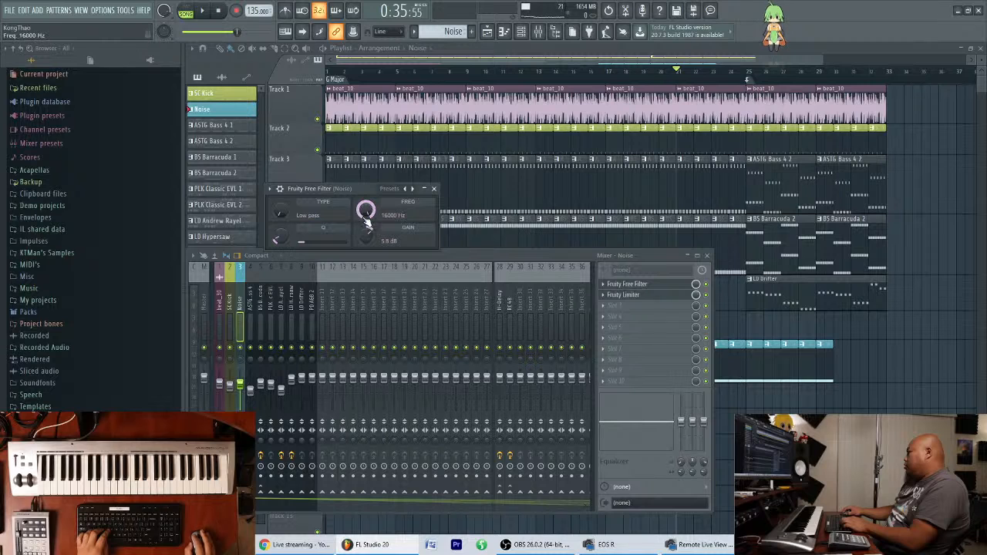
{"action": "right_click", "coordinate": [366, 209]}
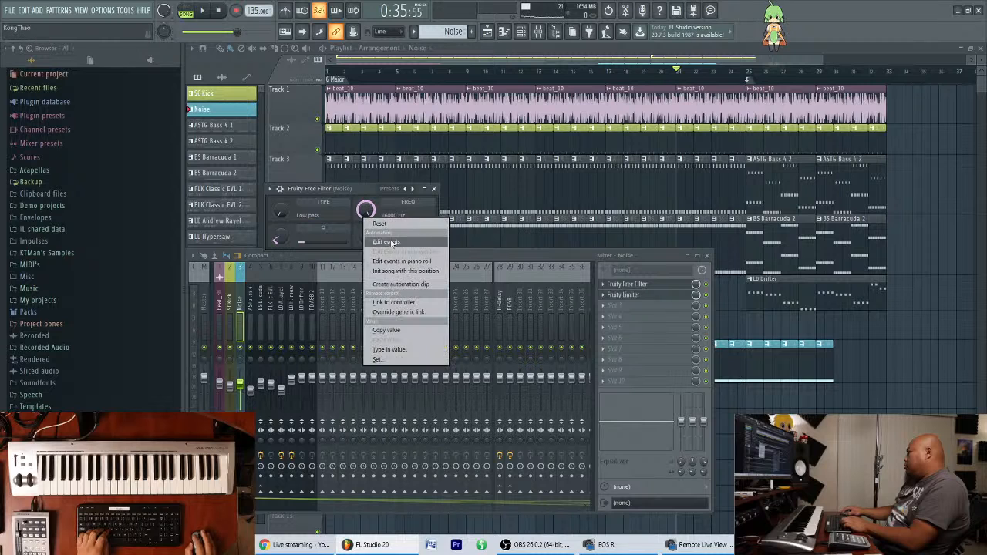
{"action": "left_click", "coordinate": [404, 283]}
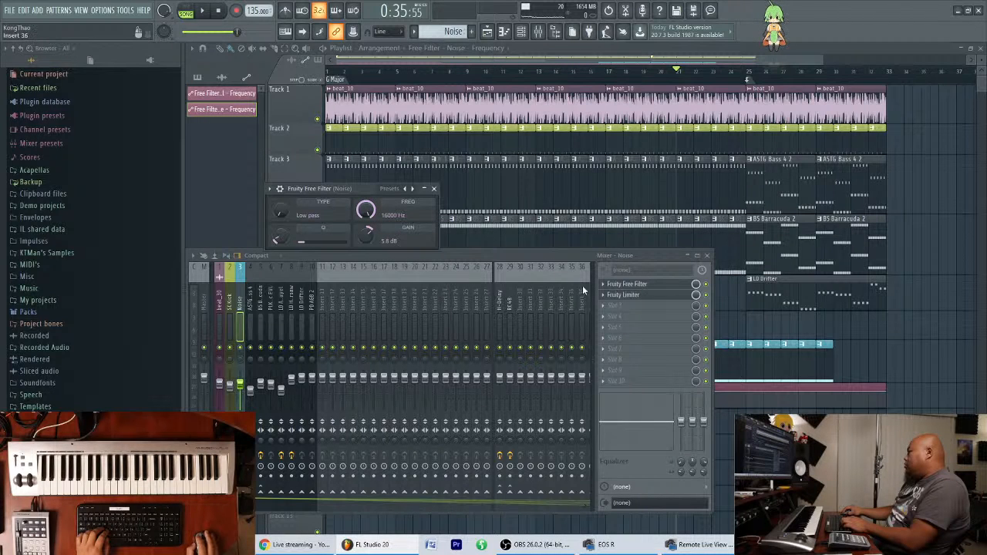
Create an automation clip for the Noise mixer track's volume and enlarge the playlist tracks holding the new automation.
{"action": "right_click", "coordinate": [243, 390]}
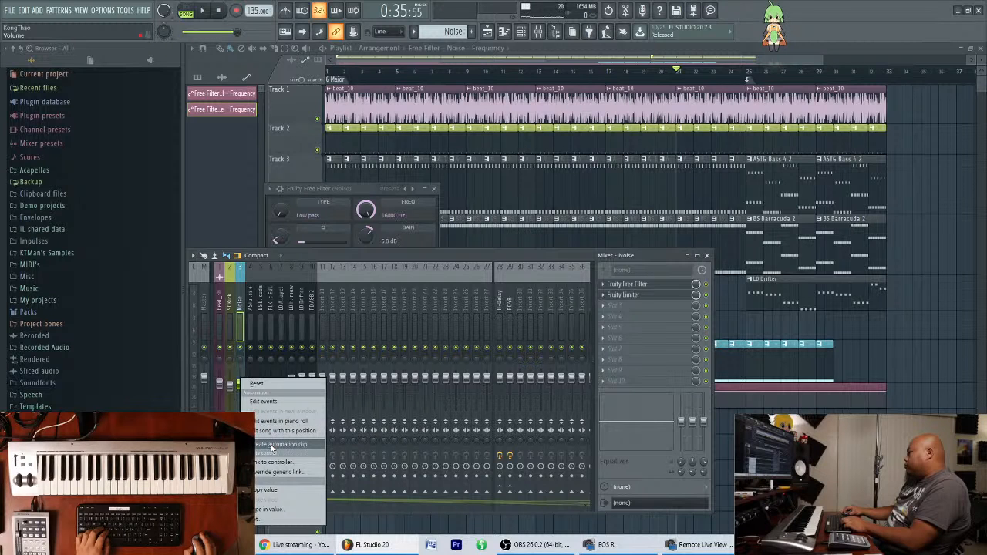
{"action": "left_click", "coordinate": [271, 445]}
{"action": "key", "text": "F12"}
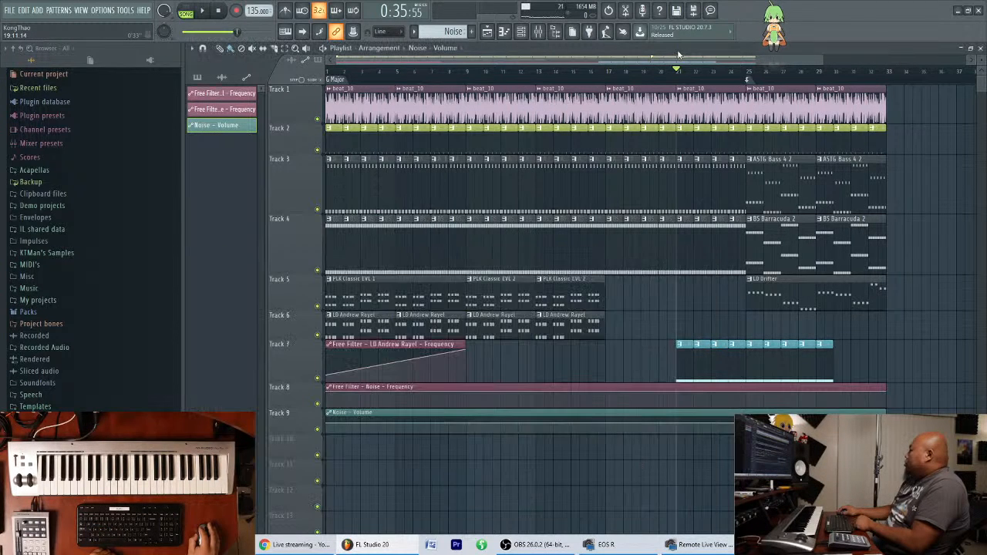
{"action": "left_click_drag", "start_coordinate": [294, 405], "coordinate": [290, 489]}
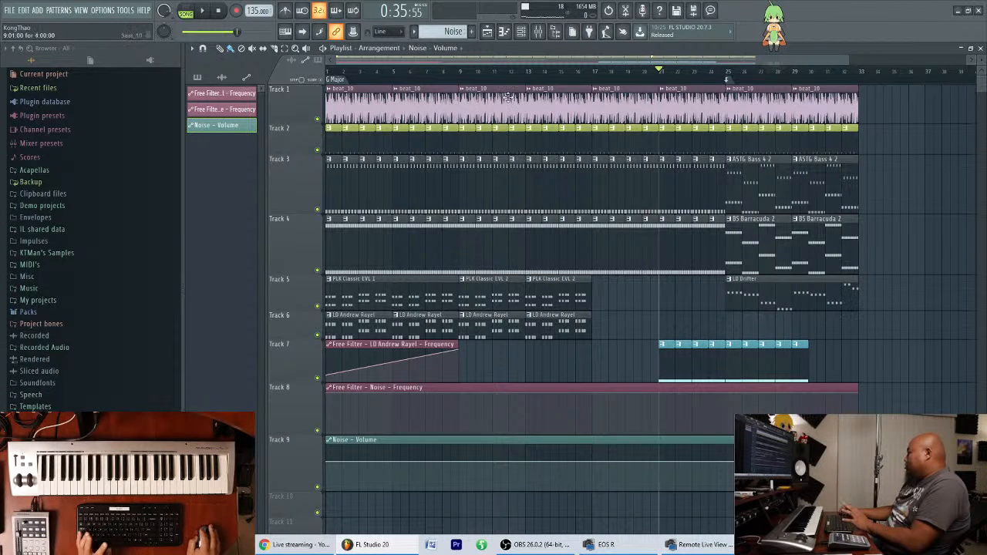
{"action": "right_click", "coordinate": [233, 128]}
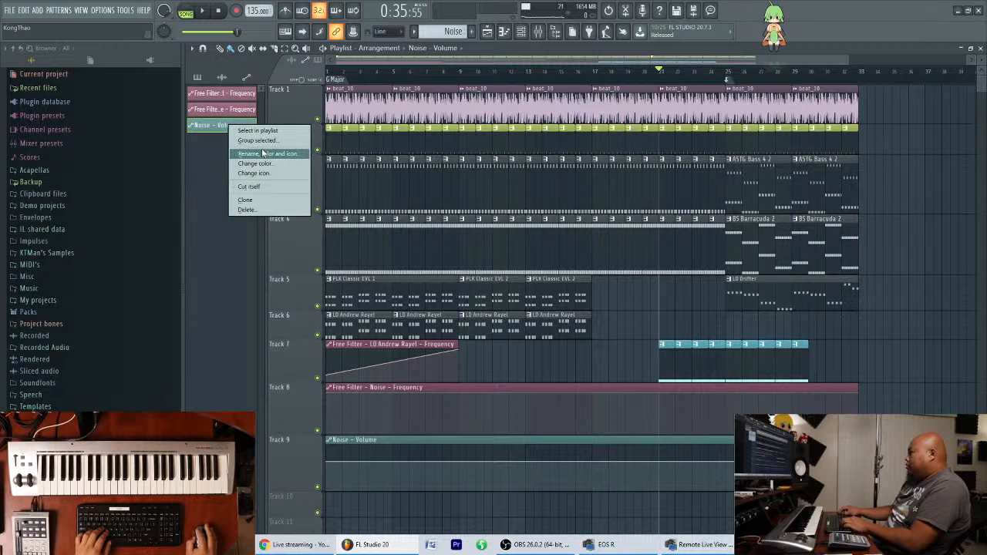
{"action": "left_click", "coordinate": [263, 154]}
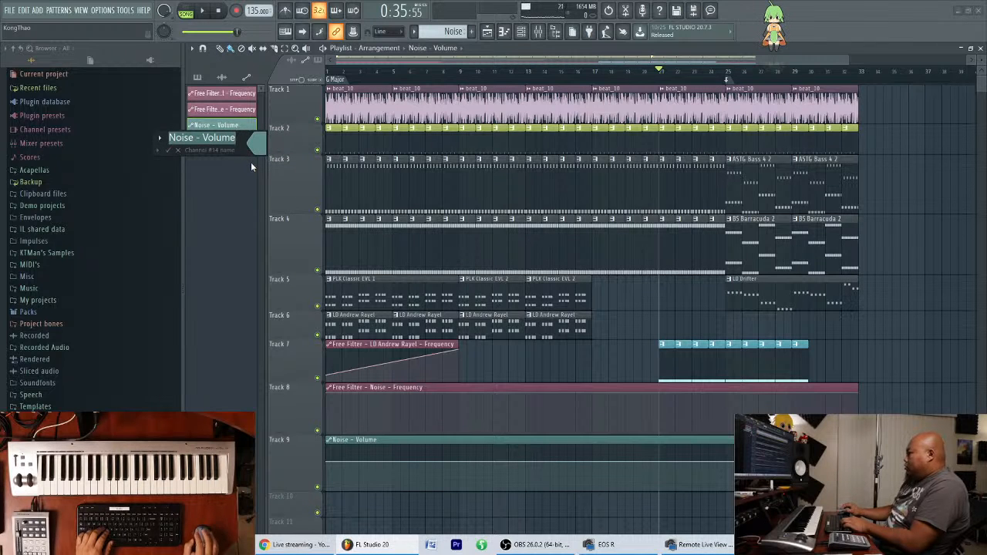
{"action": "key", "text": "Return"}
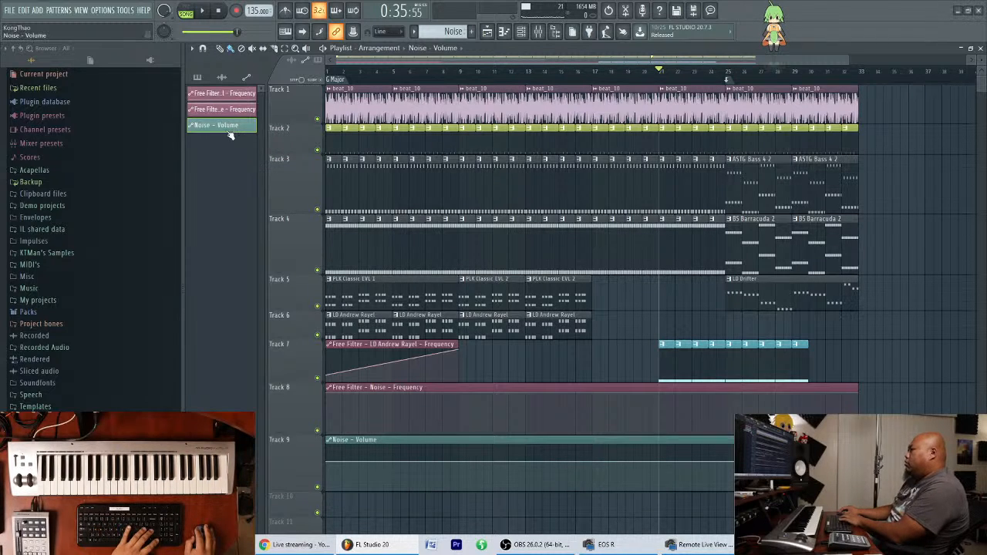
Rename the Free Filter - Noise - Frequency automation clip as Noise Filter.
{"action": "right_click", "coordinate": [231, 129]}
{"action": "left_click", "coordinate": [262, 141]}
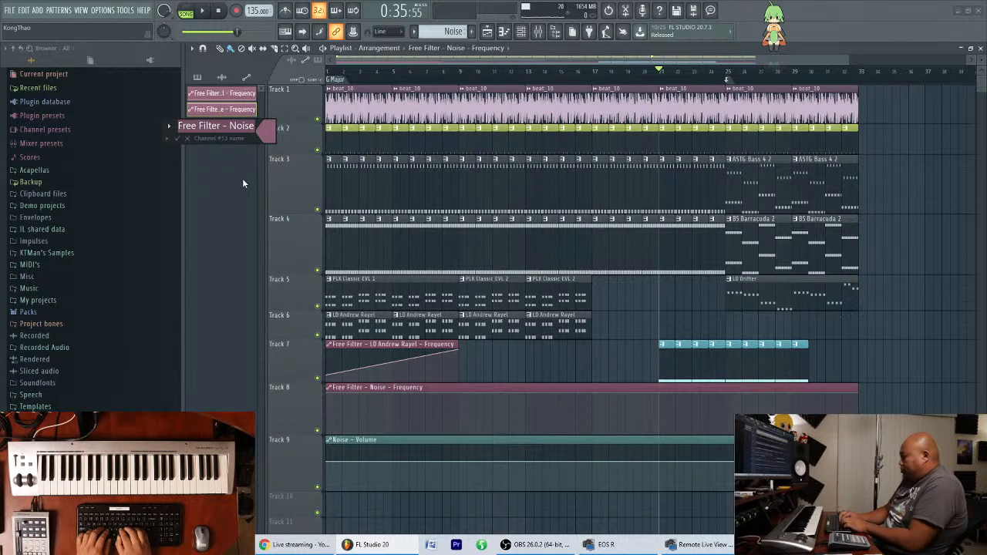
{"action": "type", "text": "Noise Filter"}
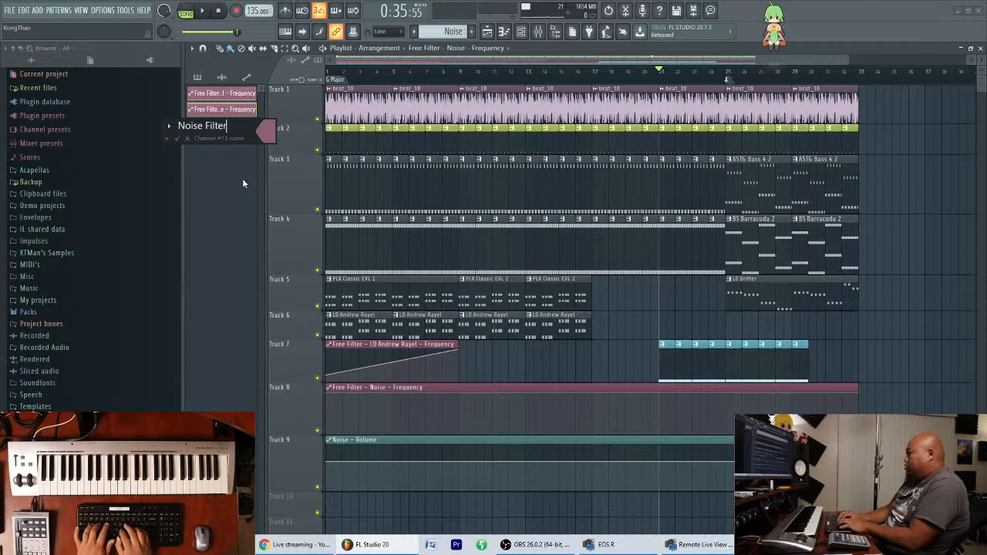
{"action": "key", "text": "Return"}
Remove the dash from the Noise - Volume automation clip's name so it reads Noise Volume.
{"action": "right_click", "coordinate": [231, 135]}
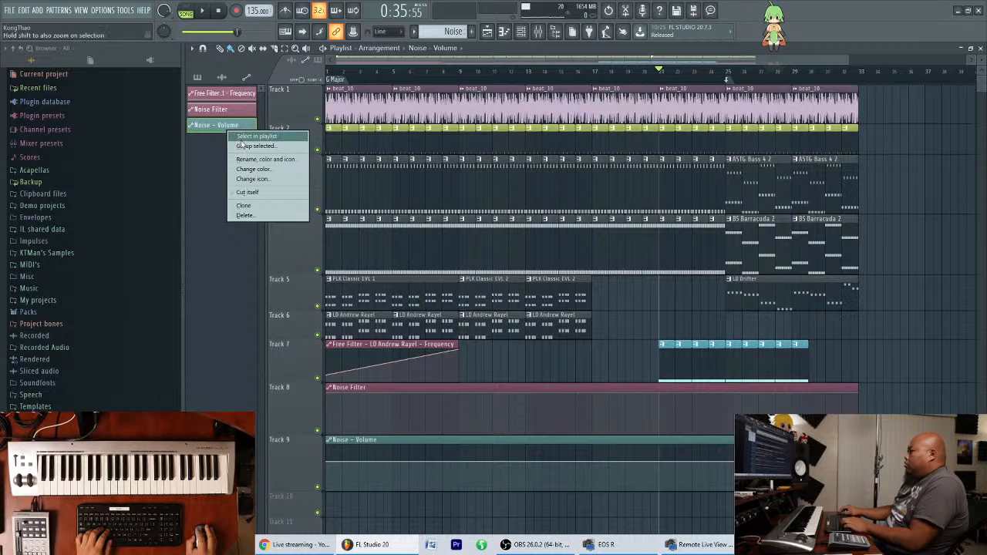
{"action": "left_click", "coordinate": [249, 142]}
{"action": "left_click", "coordinate": [191, 153]}
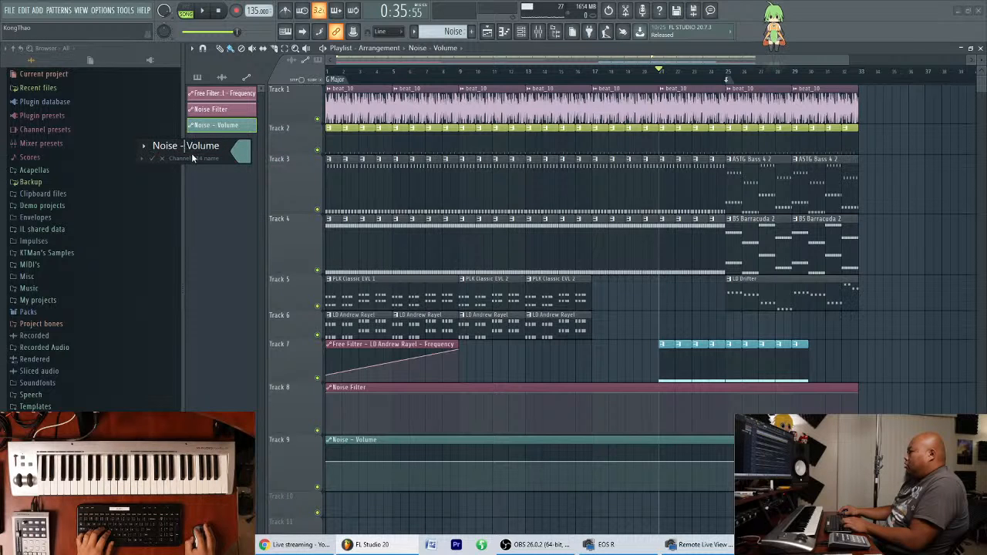
{"action": "key", "text": "BackSpace"}
{"action": "key", "text": "BackSpace"}
{"action": "key", "text": "Return"}
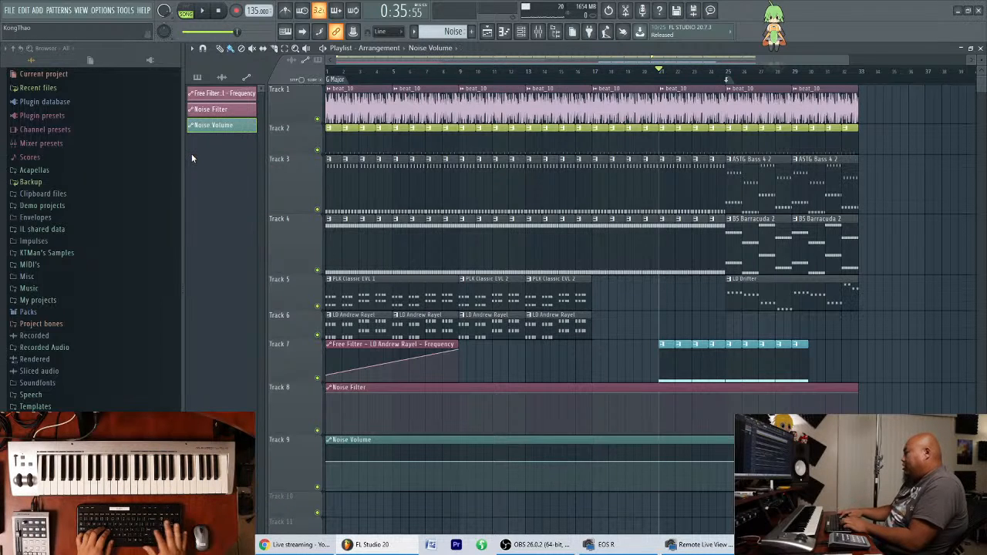
Rename the Free Filter - LD Andrew Rayel - Frequency automation clip as LD Andrew Rayel Filter.
{"action": "right_click", "coordinate": [233, 93]}
{"action": "left_click", "coordinate": [255, 122]}
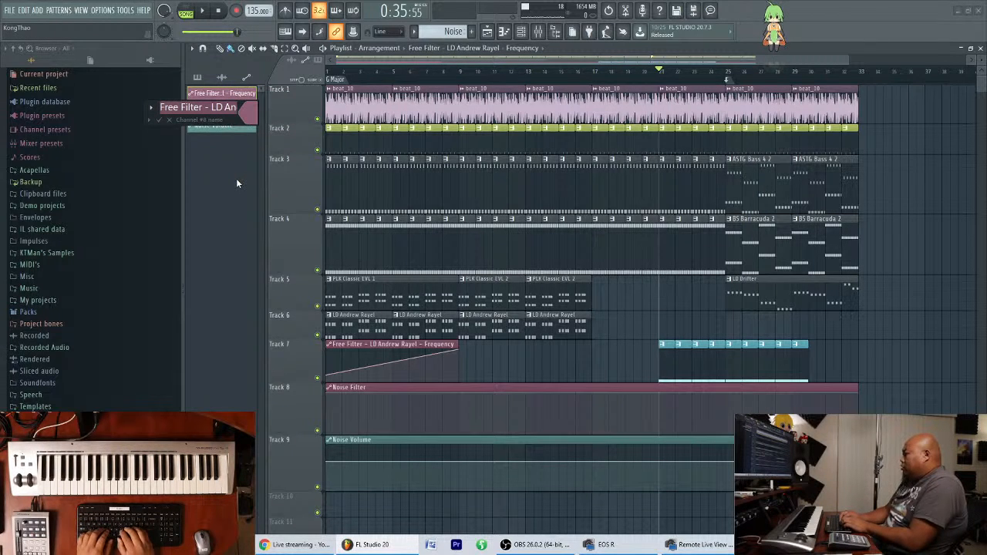
{"action": "type", "text": "LD A"}
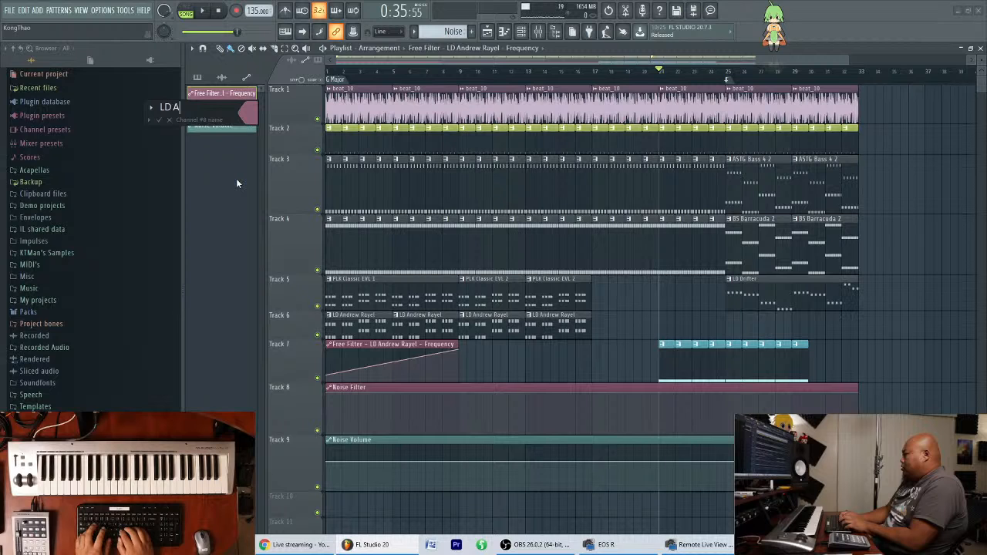
{"action": "type", "text": "ndrew "}
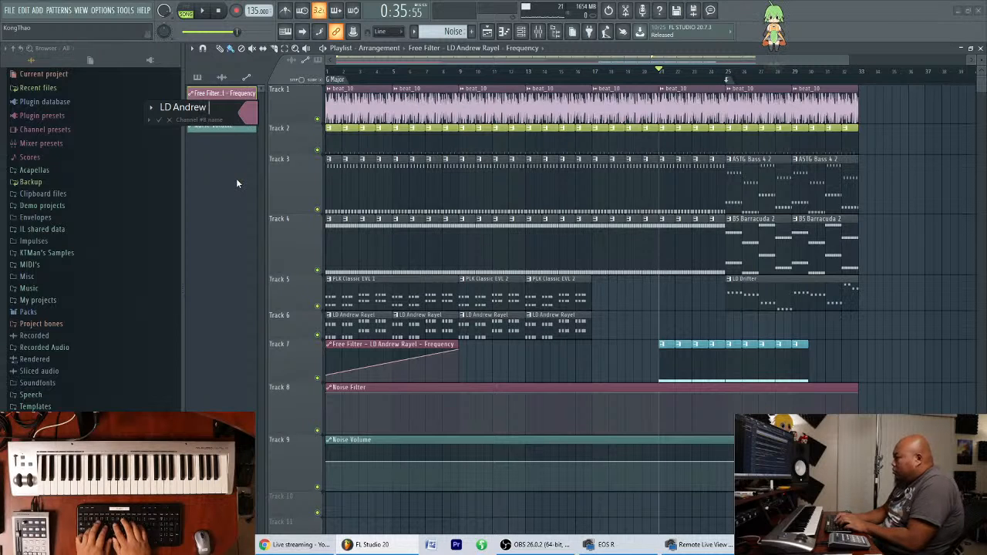
{"action": "type", "text": "Rayel Filter"}
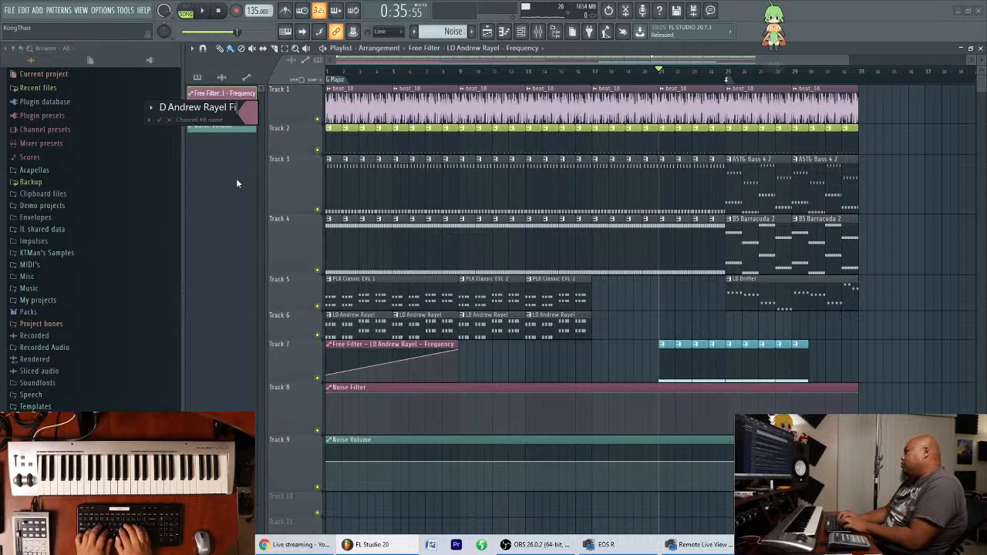
{"action": "key", "text": "Return"}
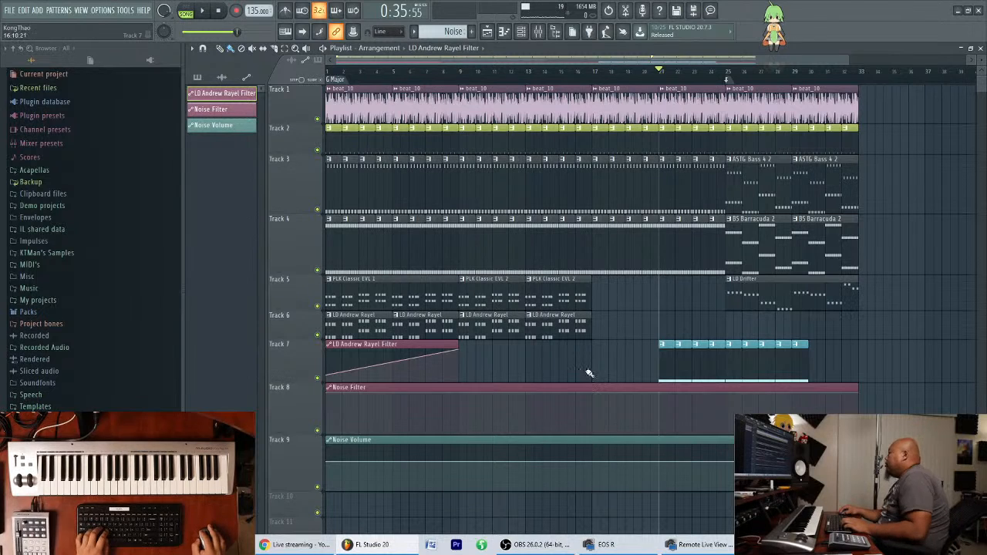
Shape the Noise Filter automation to stay at 0% until bar 21 and rise to about 73% at bar 25.
{"action": "right_click", "coordinate": [657, 391]}
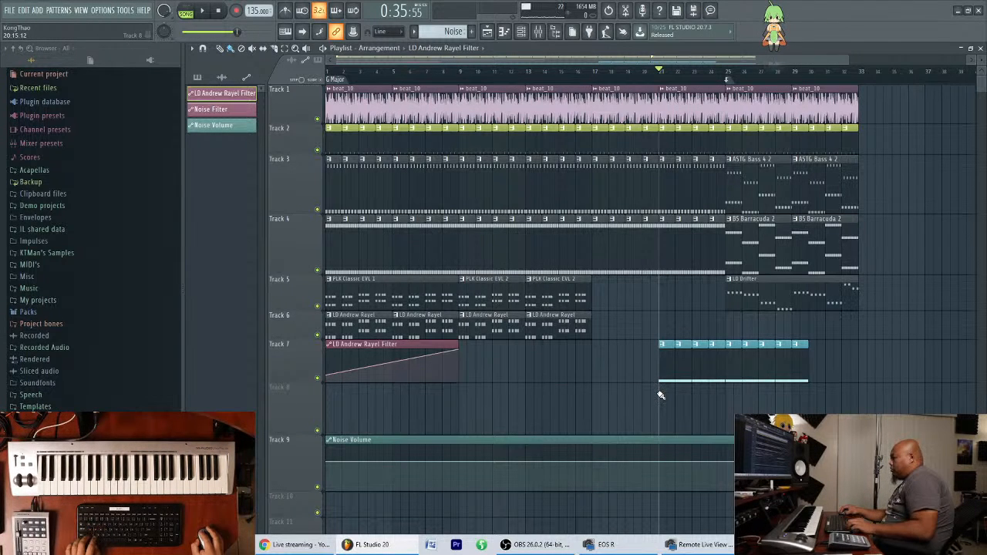
{"action": "key", "text": "ctrl+z"}
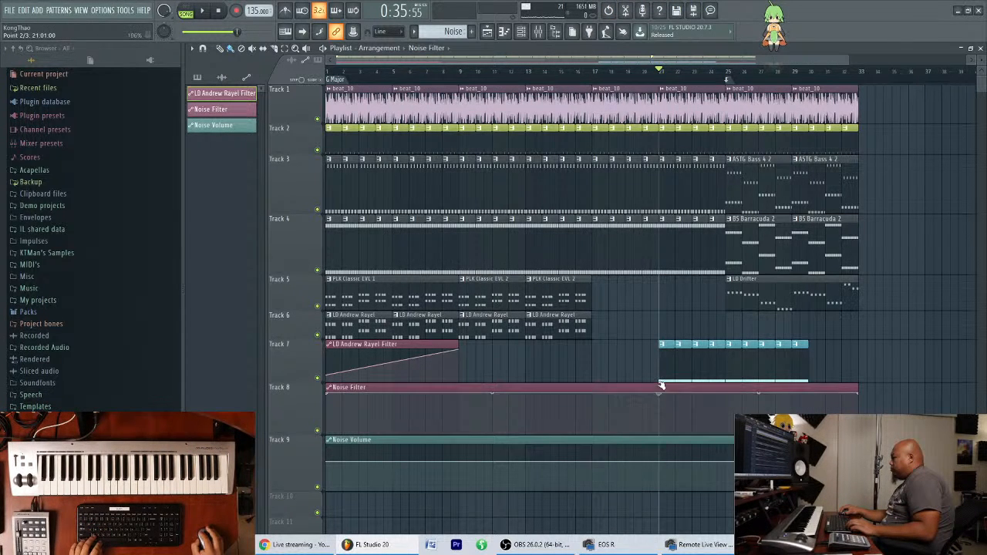
{"action": "left_click_drag", "start_coordinate": [660, 392], "coordinate": [666, 437]}
{"action": "left_click_drag", "start_coordinate": [729, 421], "coordinate": [729, 405]}
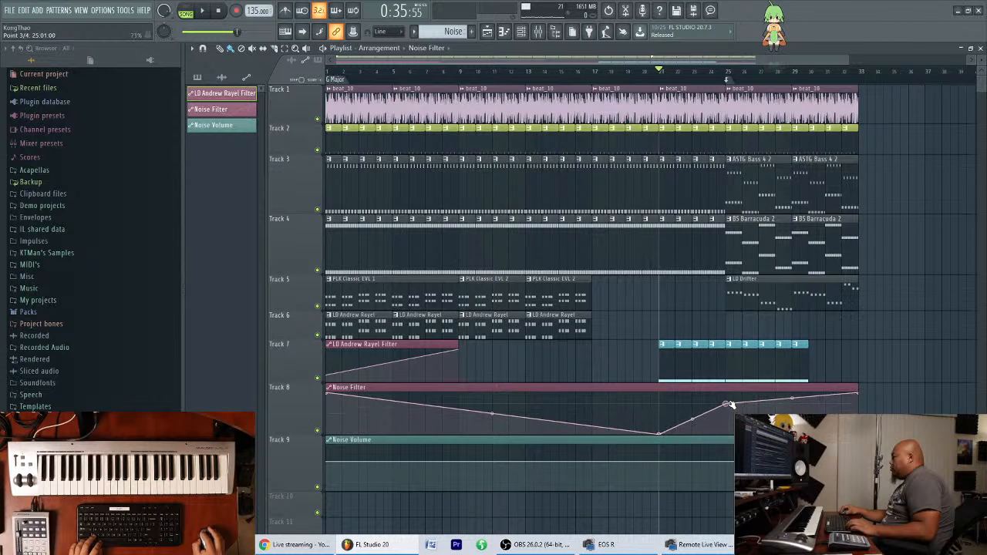
{"action": "left_click_drag", "start_coordinate": [327, 394], "coordinate": [317, 436]}
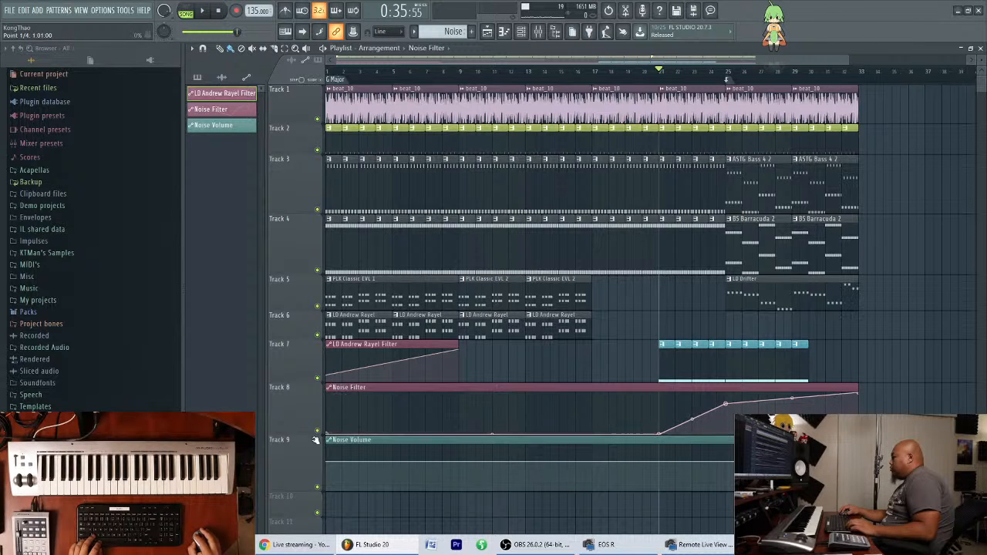
Shape the Noise Volume automation with a dip at bar 21 and a rise up to a new point at bar 25.
{"action": "left_click_drag", "start_coordinate": [659, 464], "coordinate": [659, 474]}
{"action": "left_click", "coordinate": [728, 467]}
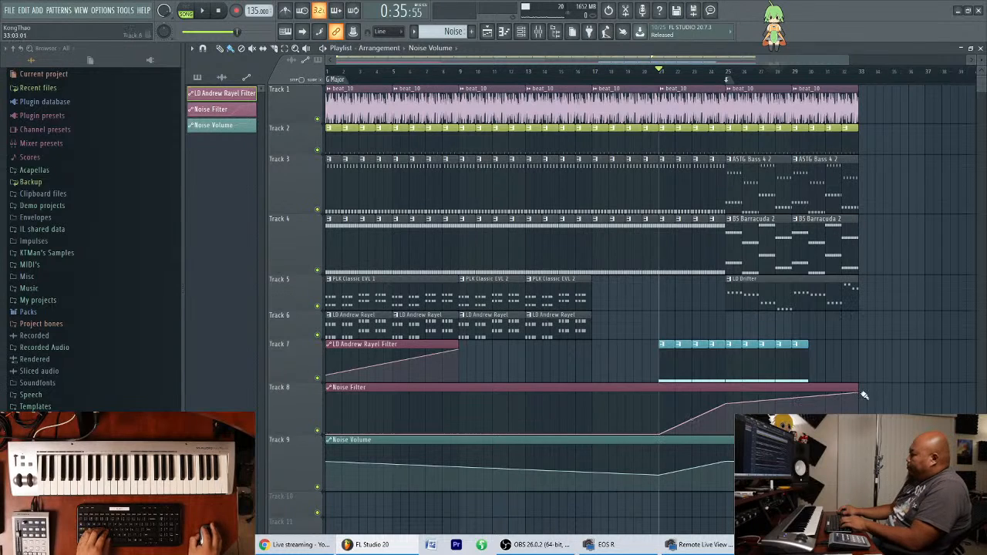
Make the Noise Filter automation fall after its bar 25 peak, auditioning the song and stretching the decline until the clip ends past bar 36.
{"action": "left_click_drag", "start_coordinate": [861, 394], "coordinate": [845, 432]}
{"action": "right_click", "coordinate": [764, 413]}
{"action": "left_click_drag", "start_coordinate": [767, 421], "coordinate": [801, 432]}
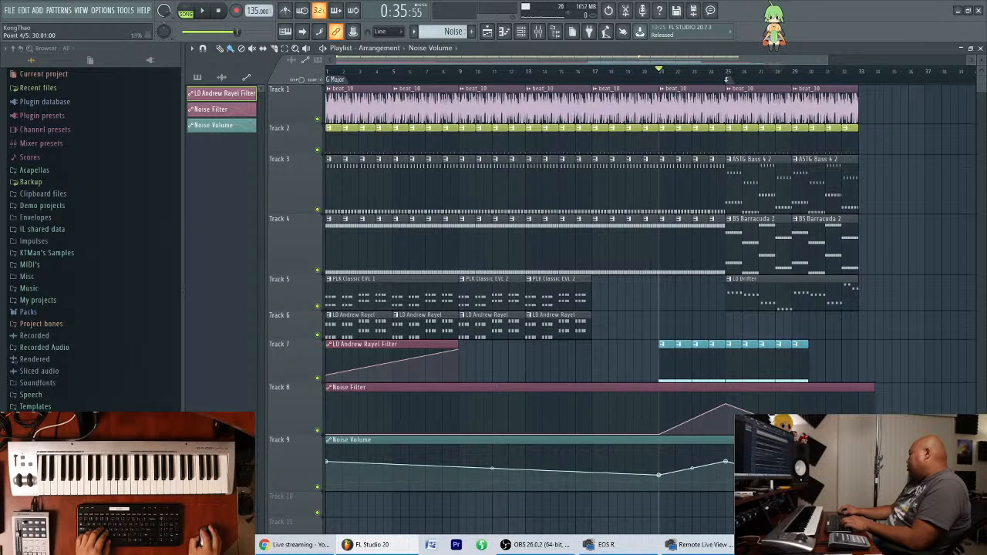
{"action": "key", "text": "space"}
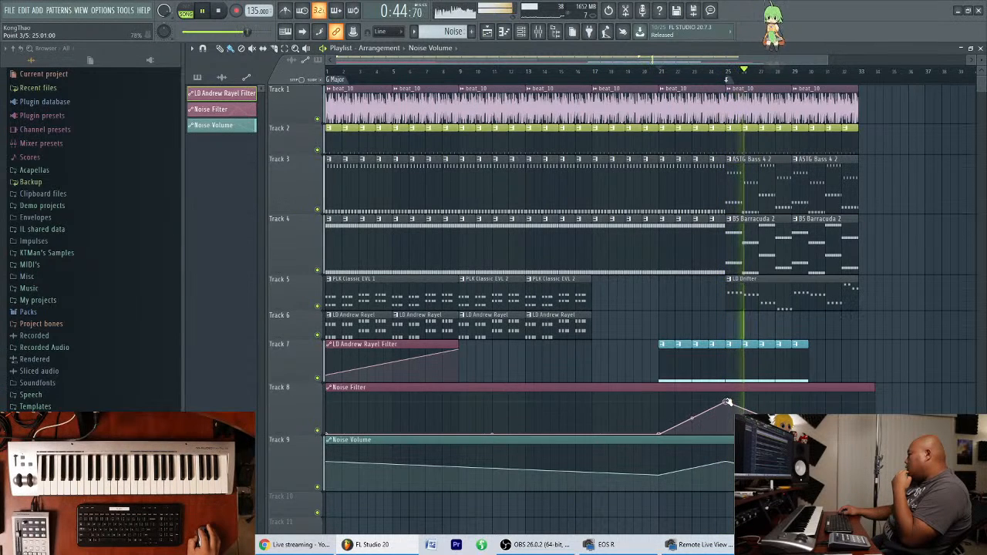
{"action": "left_click_drag", "start_coordinate": [808, 434], "coordinate": [850, 434]}
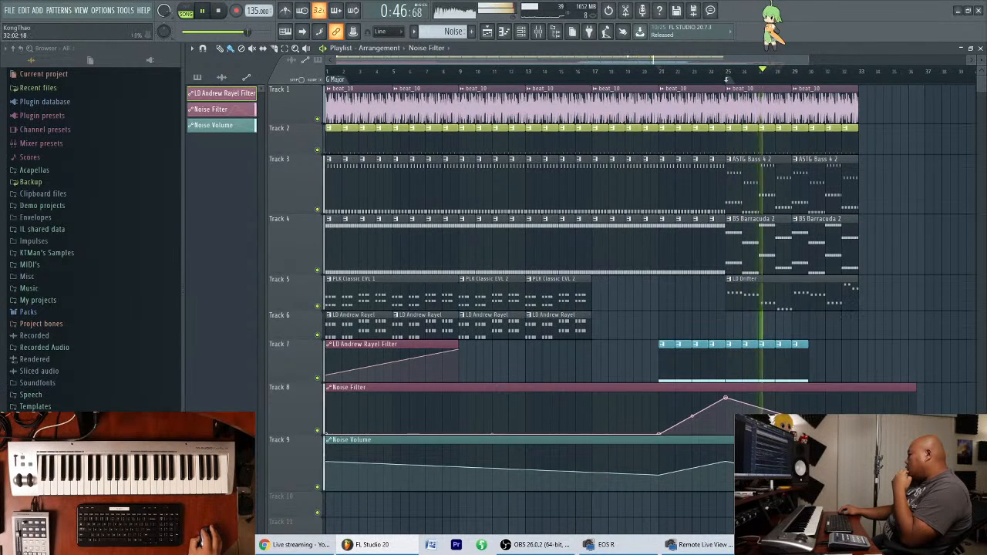
Extend the row of Noise pattern clips on Track 7 from bar 30 to bar 36.
{"action": "left_click", "coordinate": [808, 362]}
{"action": "mouse_move", "coordinate": [816, 363]}
{"action": "left_mouse_down"}
{"action": "mouse_move", "coordinate": [915, 364]}
{"action": "mouse_move", "coordinate": [897, 363]}
{"action": "left_mouse_up"}
{"action": "left_click", "coordinate": [919, 311], "text": "ctrl"}
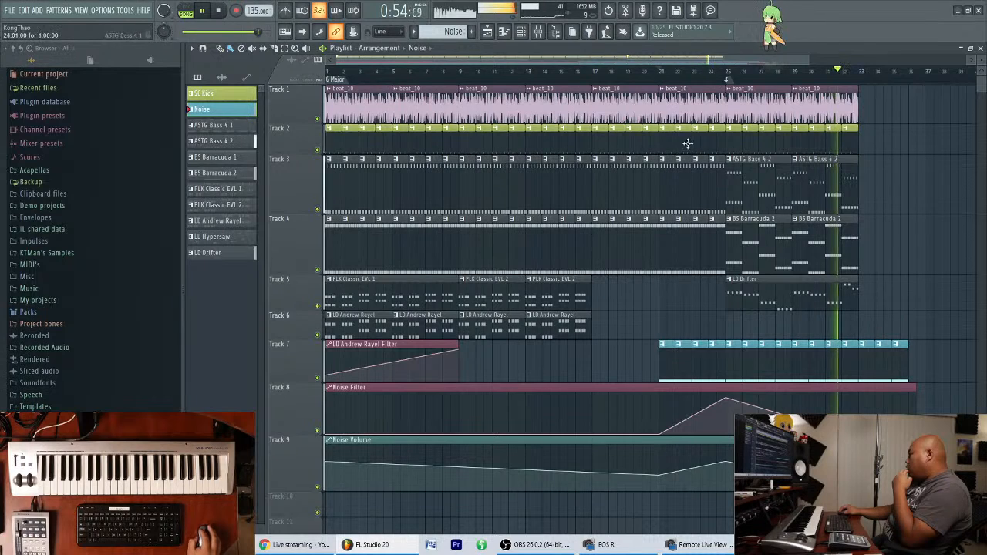
Open the mixer, select the LD Drifter track and move the mixer slightly lower over the playlist.
{"action": "left_click", "coordinate": [538, 32]}
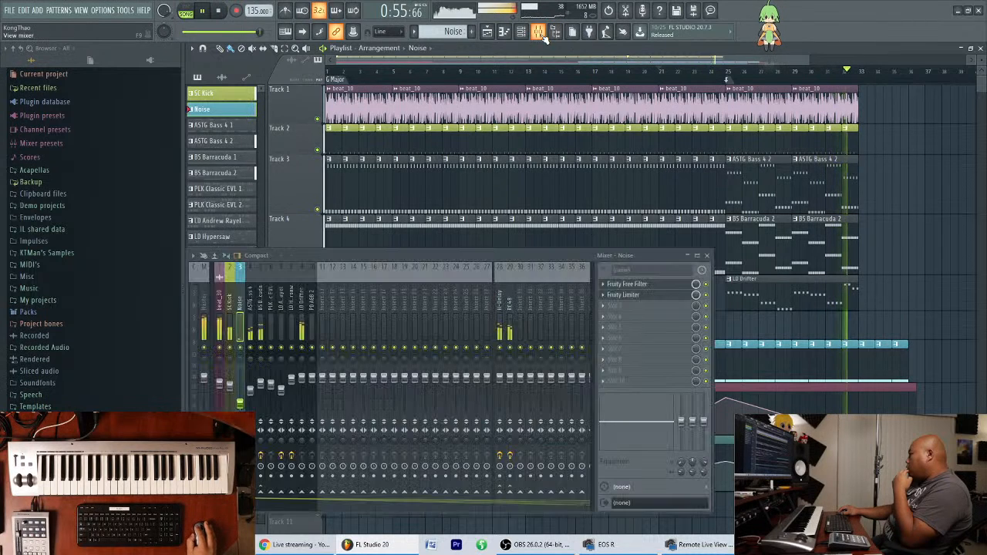
{"action": "left_click", "coordinate": [303, 309]}
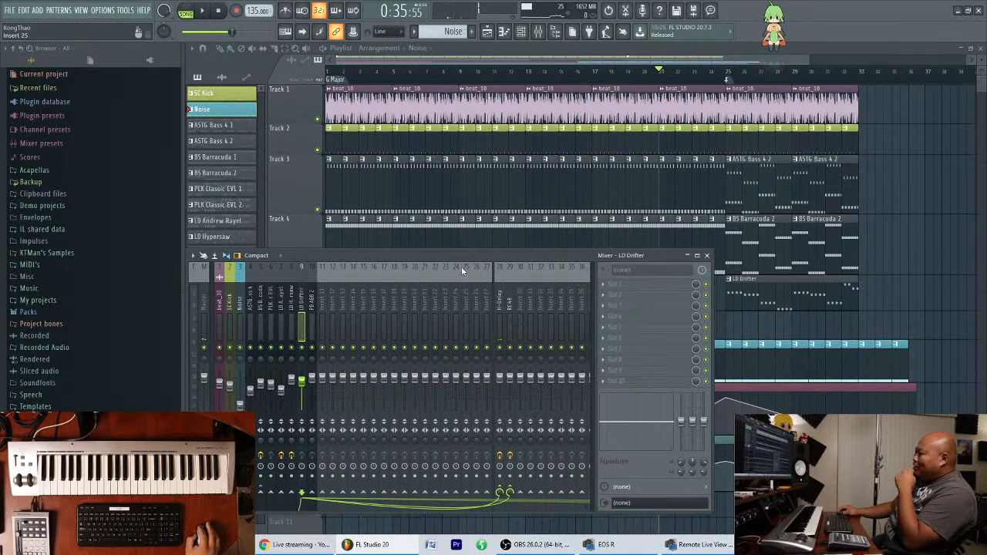
{"action": "left_click_drag", "start_coordinate": [465, 257], "coordinate": [465, 270]}
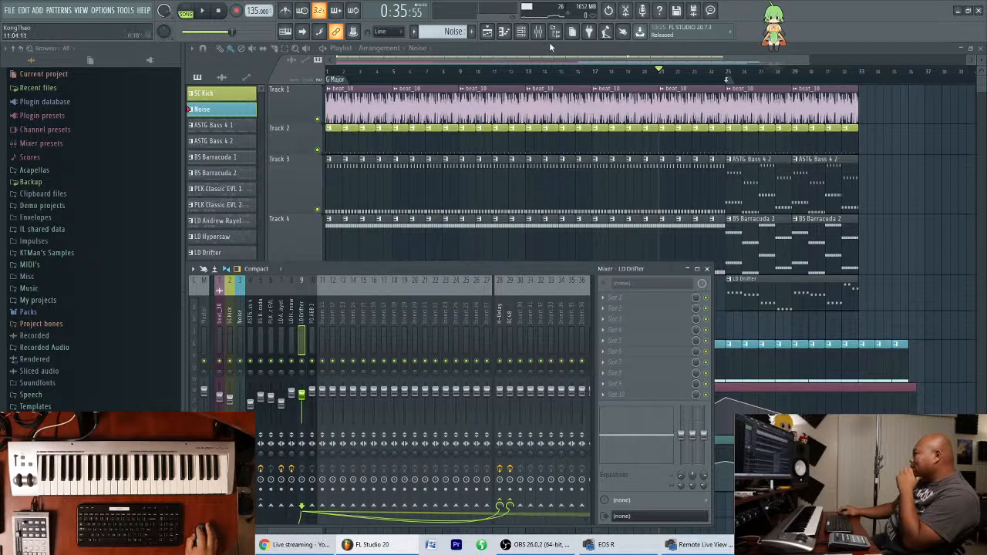
Open the channel rack, show its Unsorted channel group and reposition the rack above the mixer.
{"action": "left_click", "coordinate": [529, 32]}
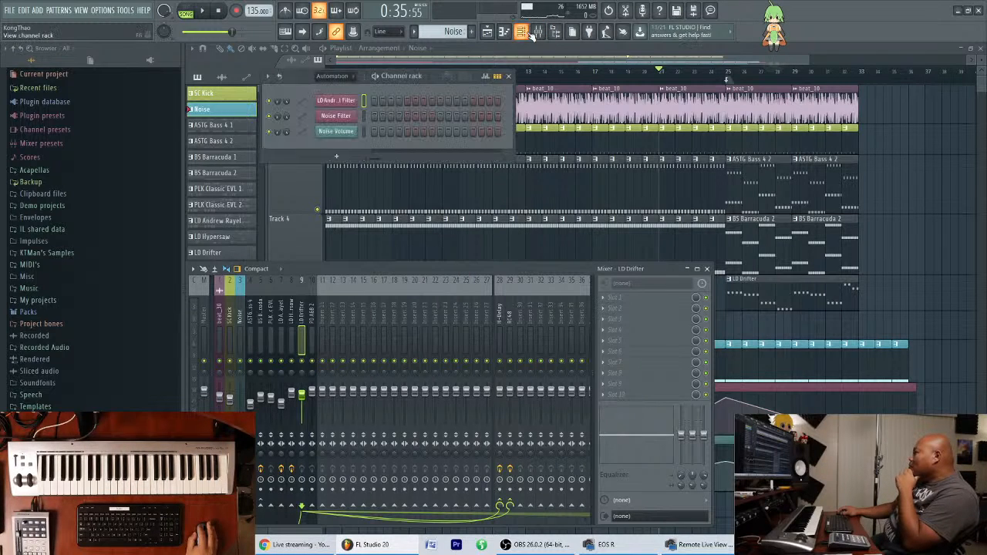
{"action": "left_click", "coordinate": [333, 77]}
{"action": "left_click", "coordinate": [339, 130]}
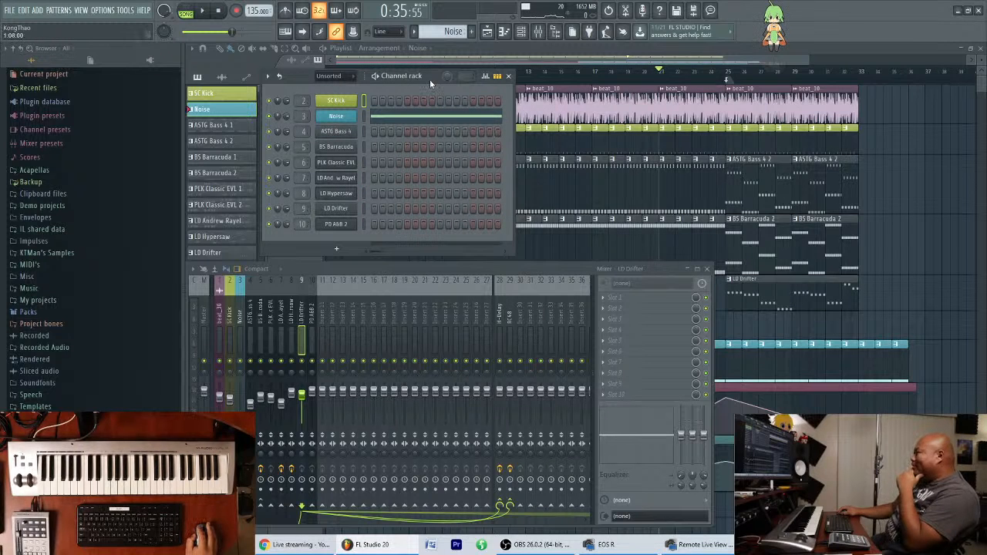
{"action": "mouse_move", "coordinate": [432, 76]}
{"action": "left_mouse_down"}
{"action": "mouse_move", "coordinate": [453, 77]}
{"action": "mouse_move", "coordinate": [444, 78]}
{"action": "left_mouse_up"}
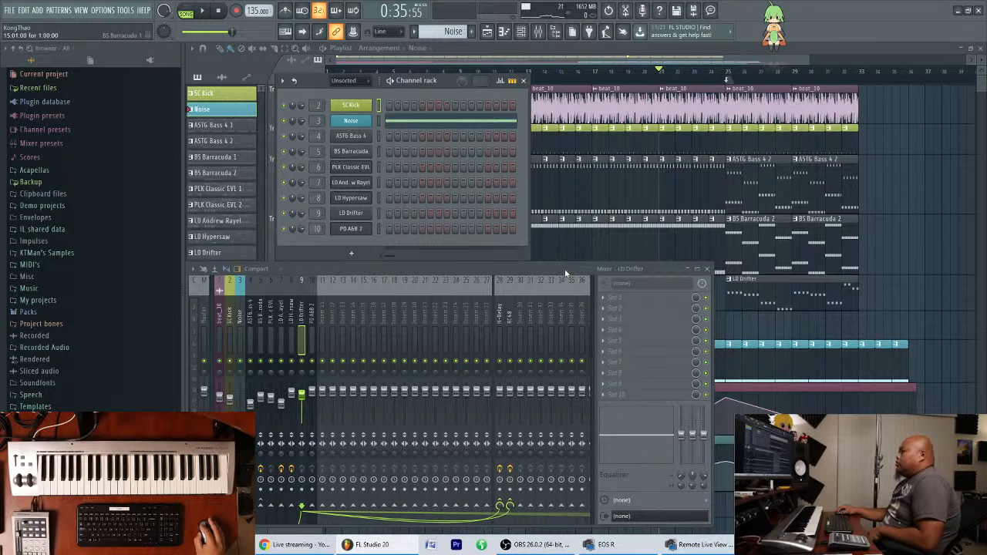
{"action": "mouse_move", "coordinate": [442, 82]}
{"action": "left_mouse_down"}
{"action": "mouse_move", "coordinate": [445, 71]}
{"action": "mouse_move", "coordinate": [433, 81]}
{"action": "left_mouse_up"}
Return to the playlist arrangement with the mixer and channel rack out of the way.
{"action": "left_click", "coordinate": [736, 58]}
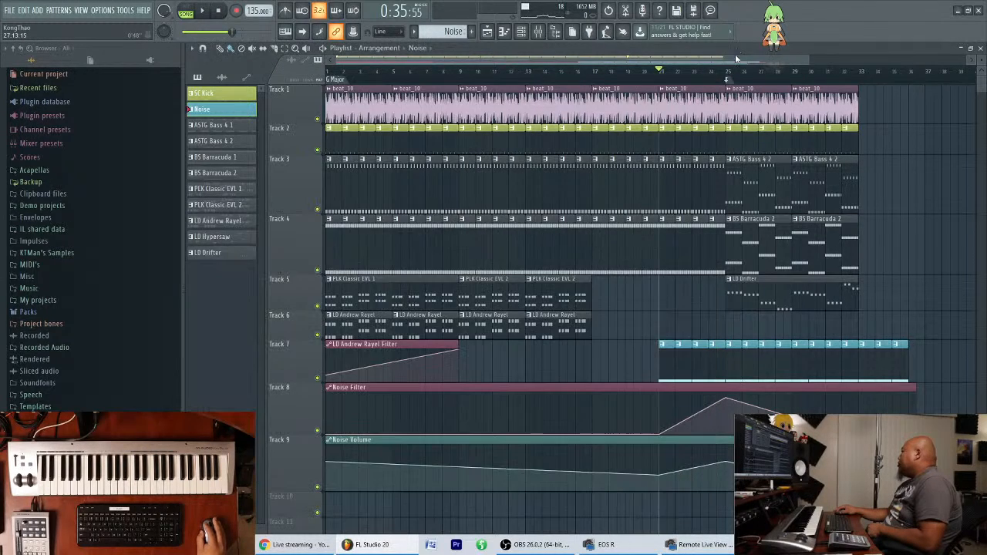
{"action": "scroll", "coordinate": [733, 64], "scroll_direction": "down", "scroll_amount": 2}
{"action": "scroll", "coordinate": [733, 64], "scroll_direction": "up", "scroll_amount": 2}
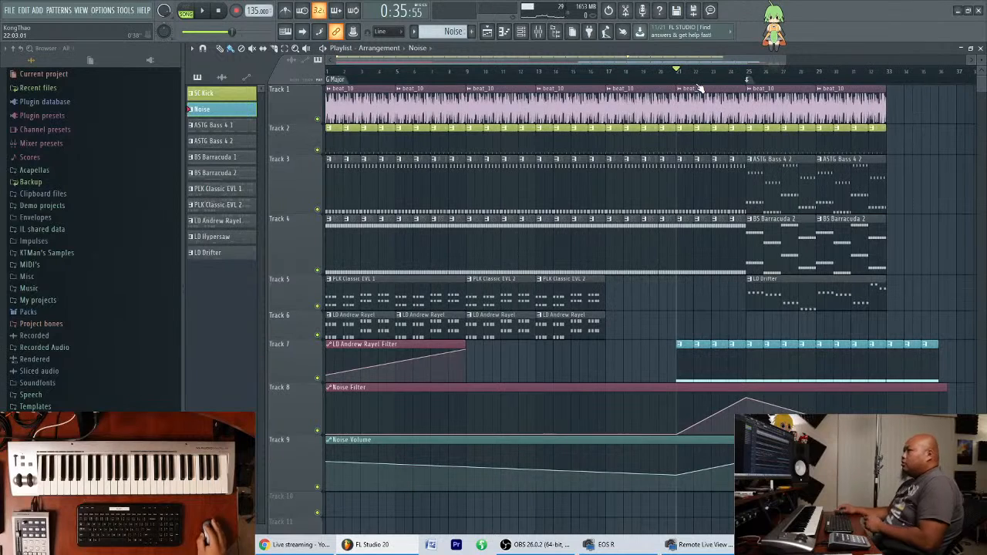